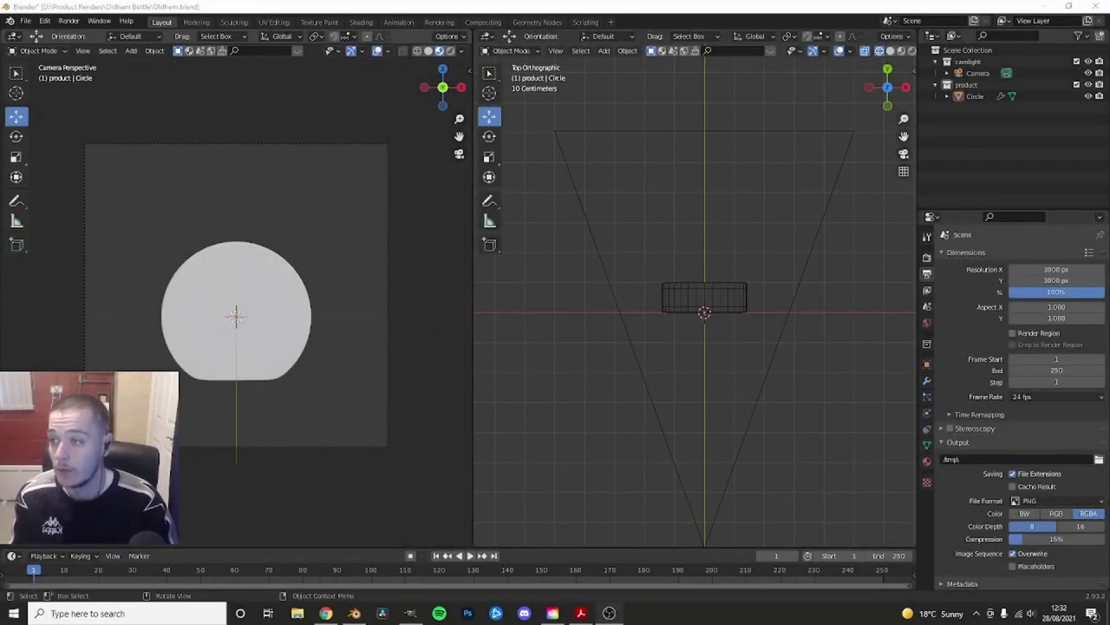
- Inspect the cork cylinder, then clear the selection and return to camera view
left_click(173, 311)
scroll(243, 319, "down", 3)
scroll(227, 319, "up", 2)
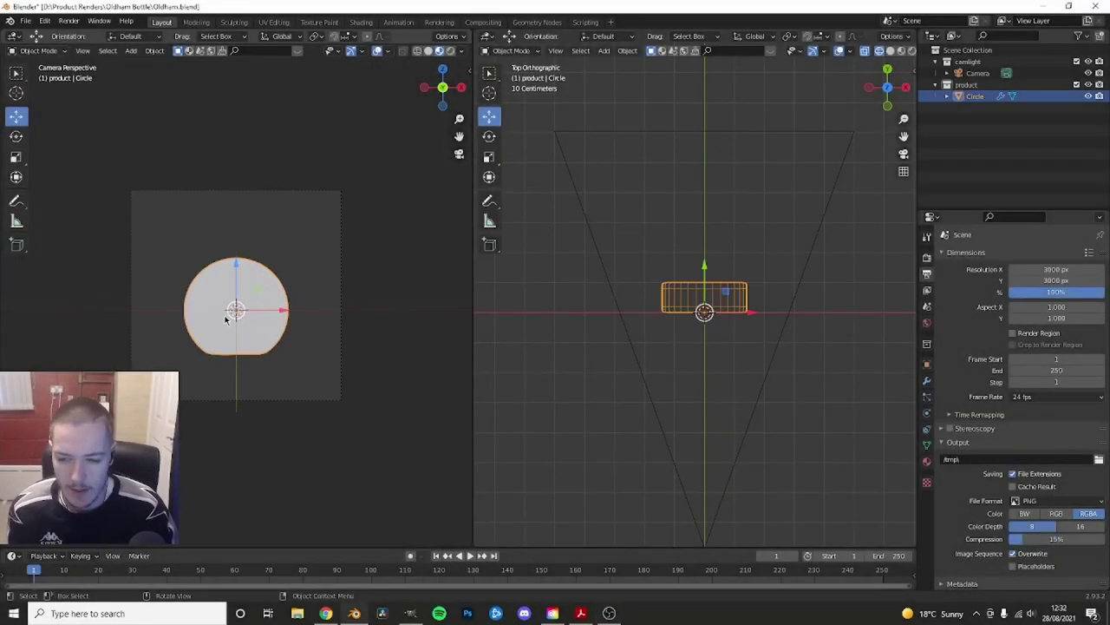
middle_click_drag(352, 317, 330, 315)
key("alt+a")
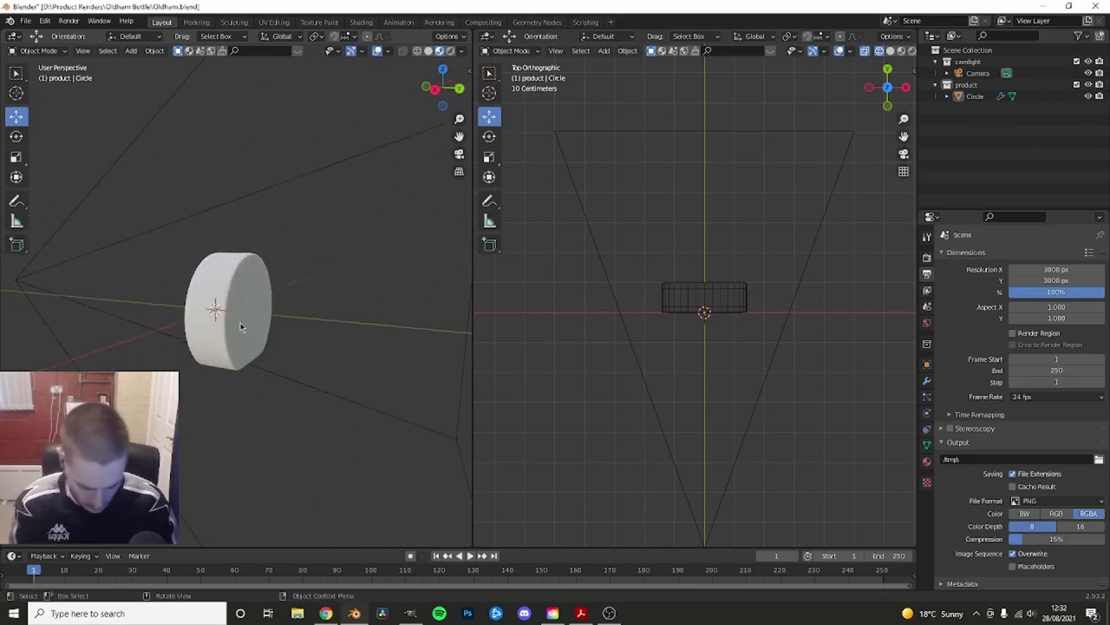
key("KP_0")
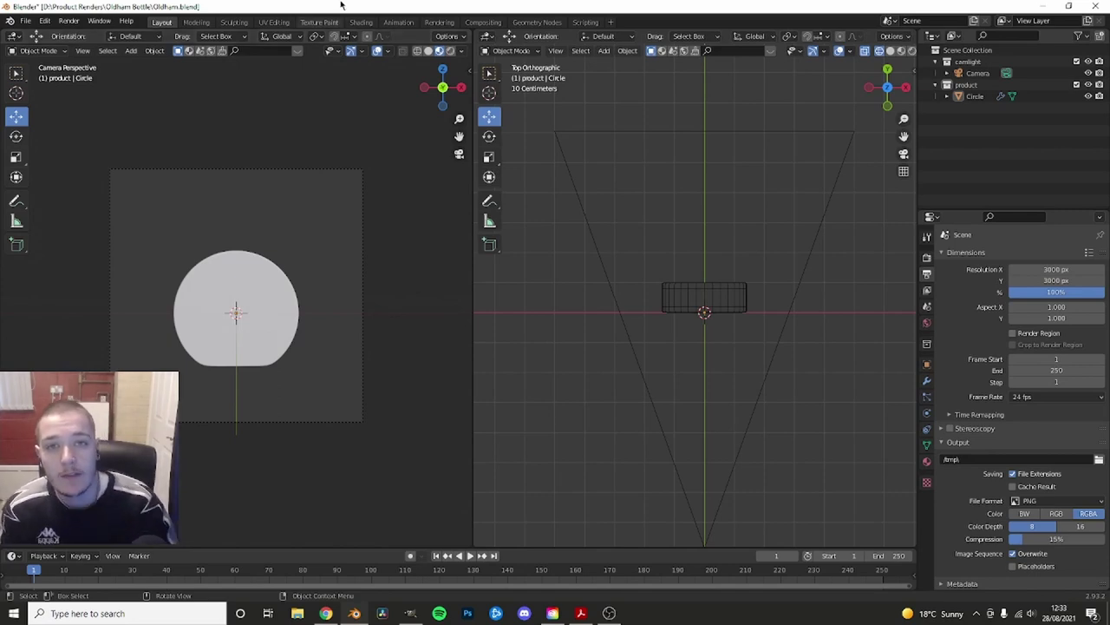
- Set up the right viewport with an orbited view around the cork and camera
left_click(301, 293)
scroll(301, 293, "up", 1)
left_click(372, 268)
middle_click_drag(775, 372, 792, 368)
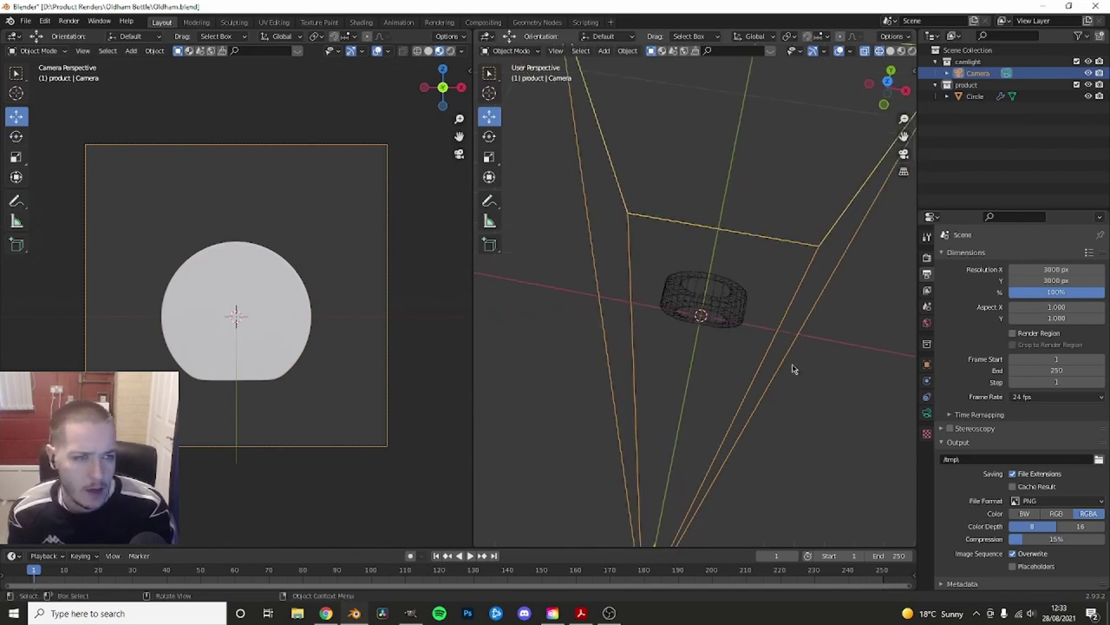
key("KP_0")
left_click(780, 338)
middle_click_drag(798, 321, 824, 295)
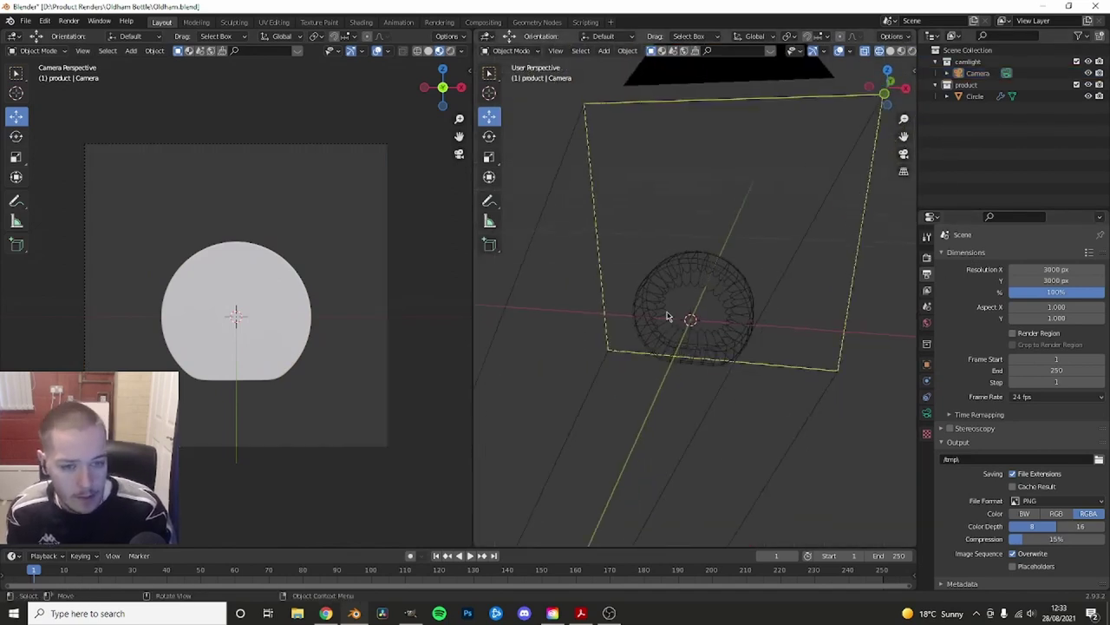
scroll(835, 284, "down", 3)
- Add a circle mesh and rotate it 90° on X so it stands upright
key("shift+a")
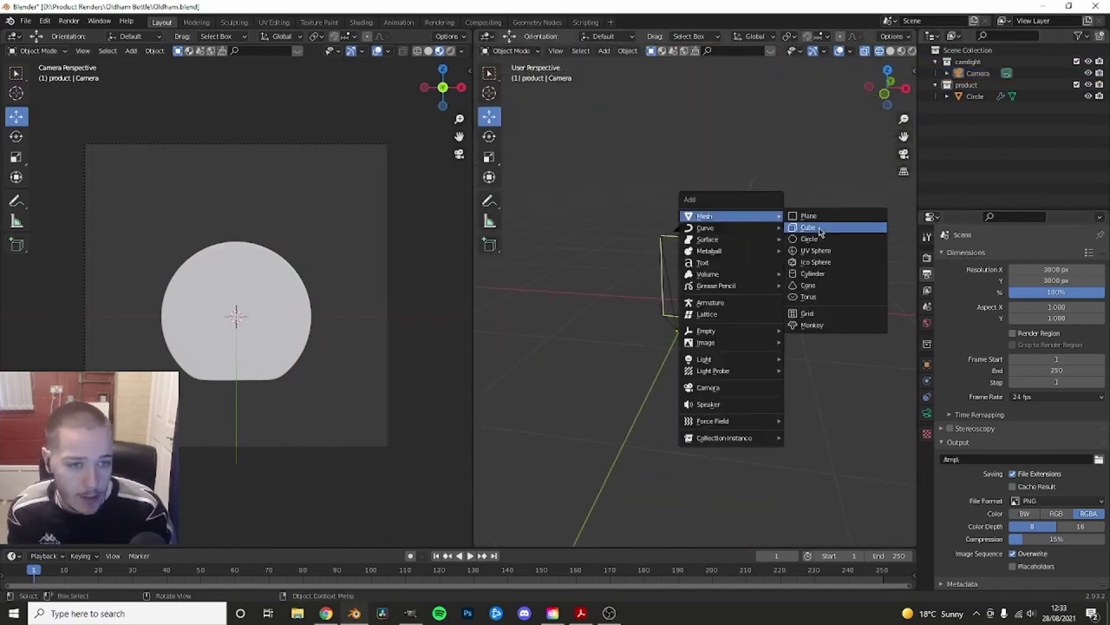
left_click(815, 239)
key("KP_1")
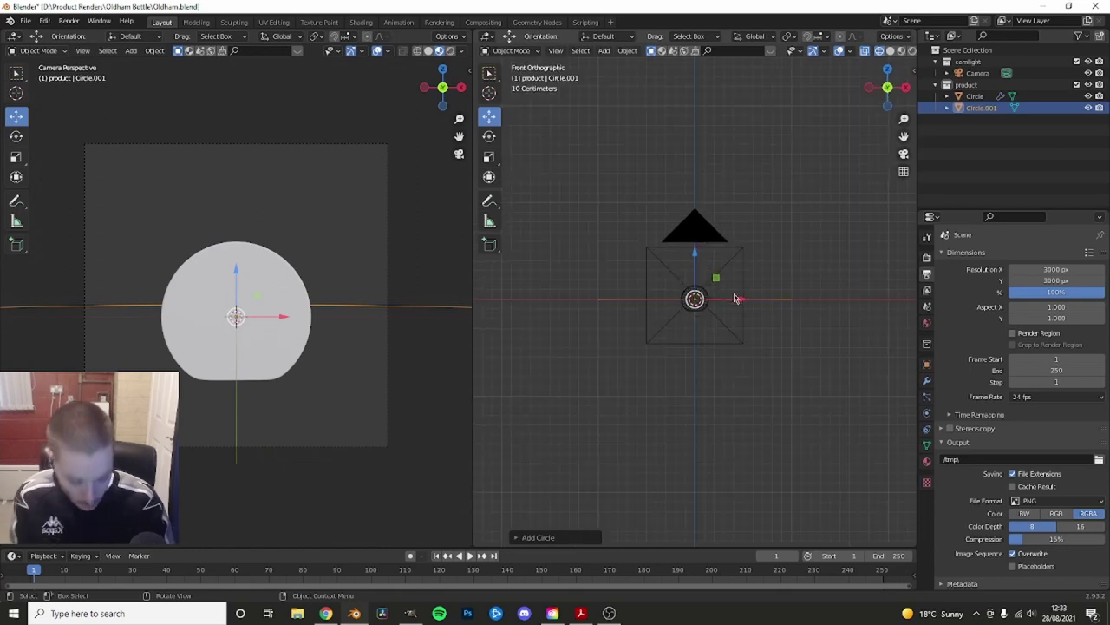
type("rx90")
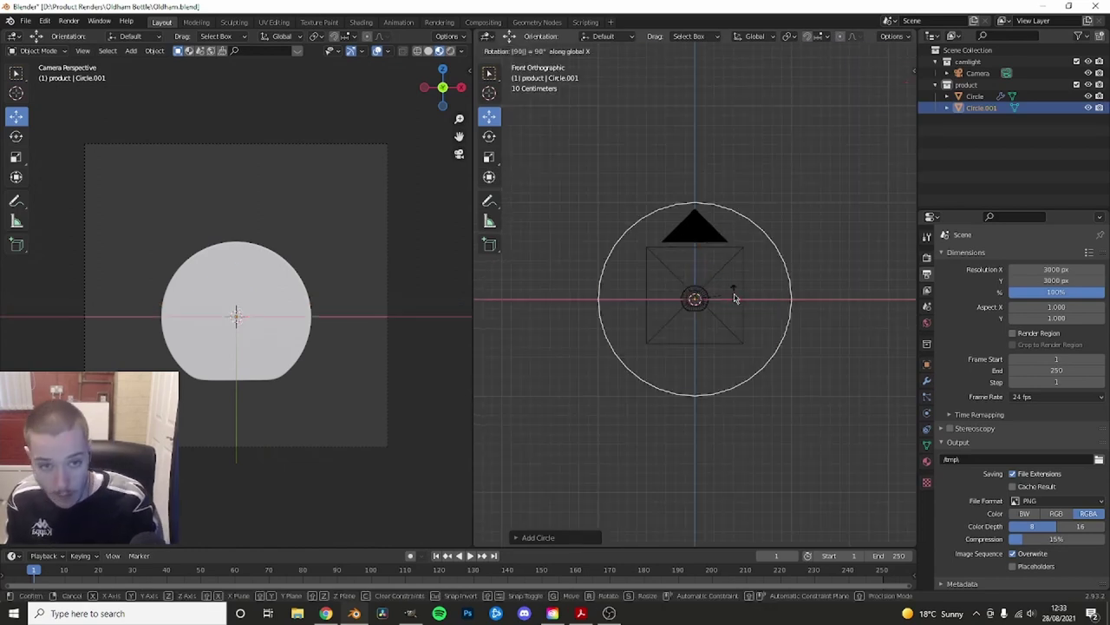
key("Return")
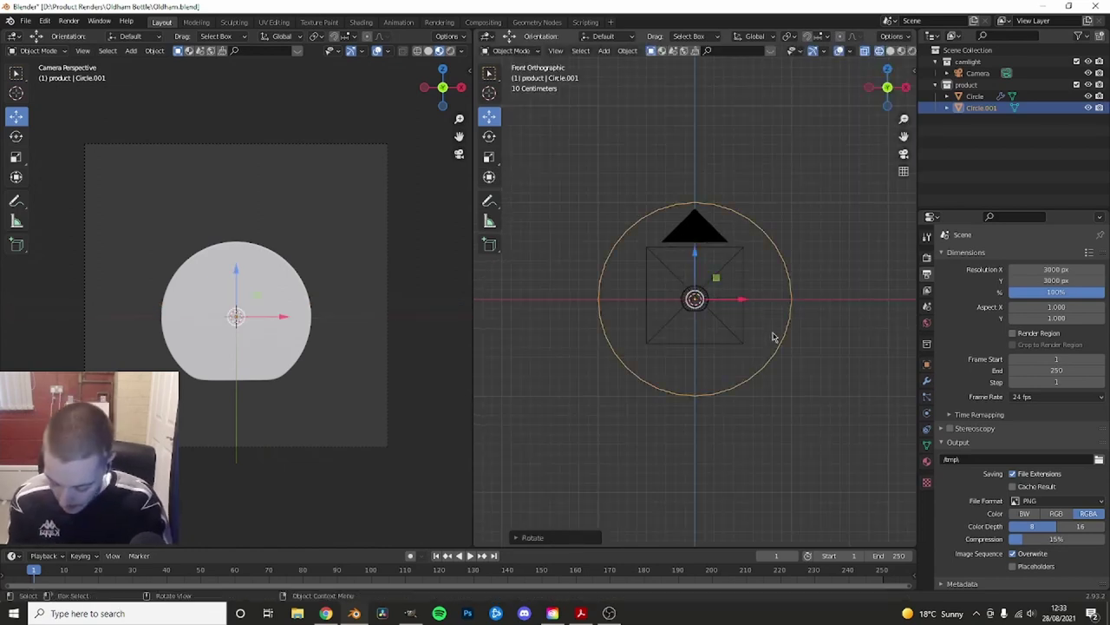
- Select the new upright circle and enter Edit Mode on it
mouse_move(774, 338)
middle_mouse_down()
mouse_move(674, 377)
mouse_move(639, 372)
mouse_move(714, 384)
mouse_move(726, 365)
mouse_move(779, 421)
mouse_move(768, 361)
mouse_move(813, 397)
middle_mouse_up()
scroll(640, 371, "up", 3)
scroll(717, 376, "down", 2)
scroll(793, 387, "up", 2)
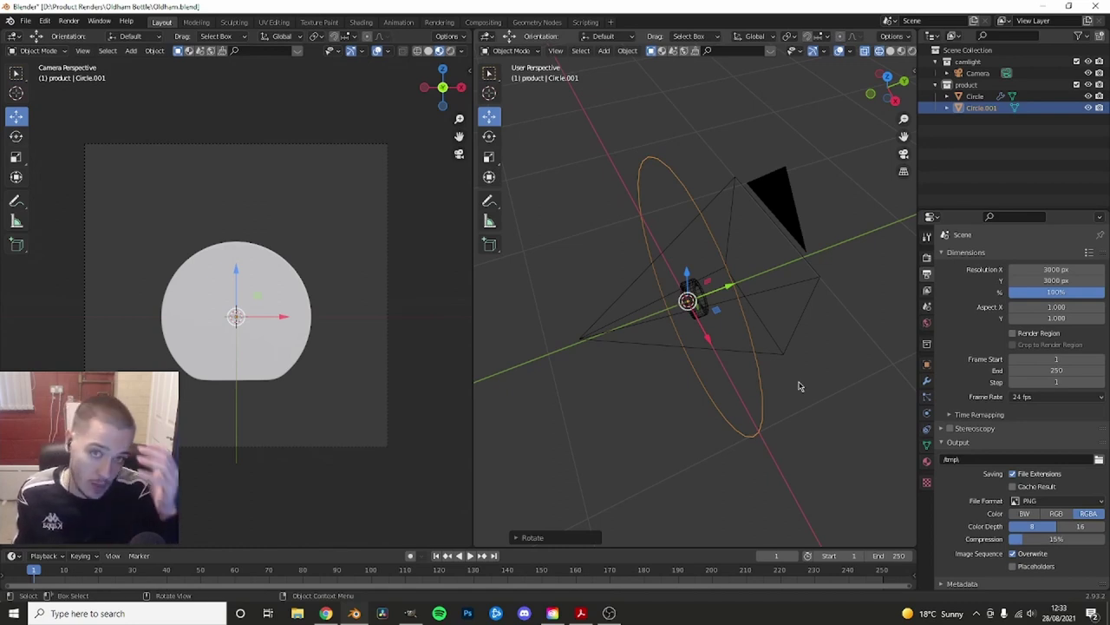
left_click(822, 362)
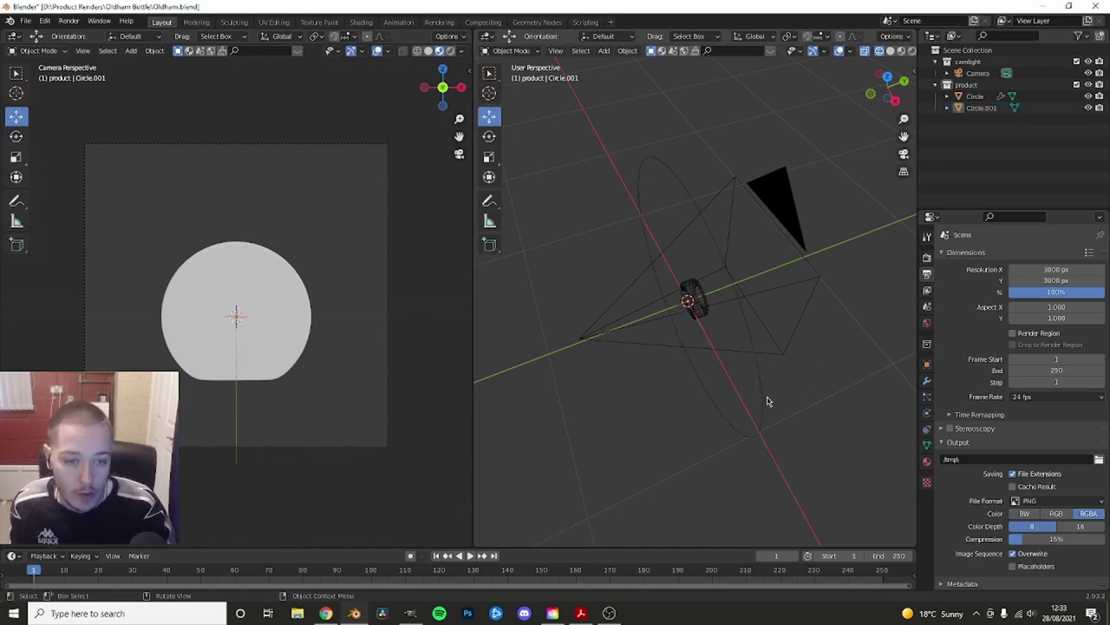
left_click(760, 396)
key("Tab")
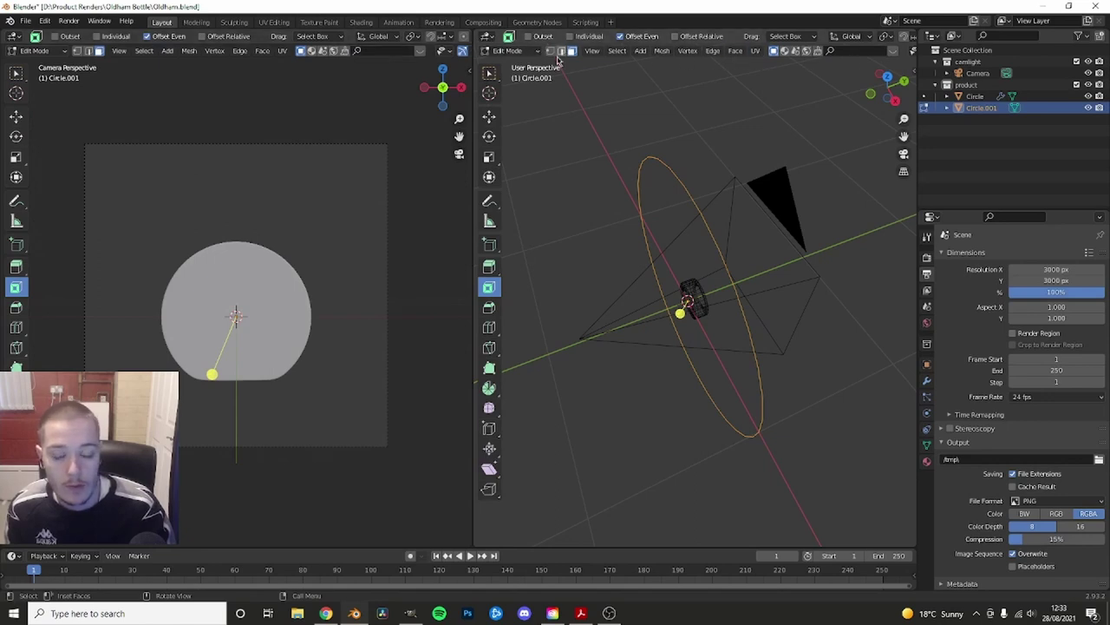
- Switch to the Modeling workspace and enable the Edge Length overlay
left_click(196, 22)
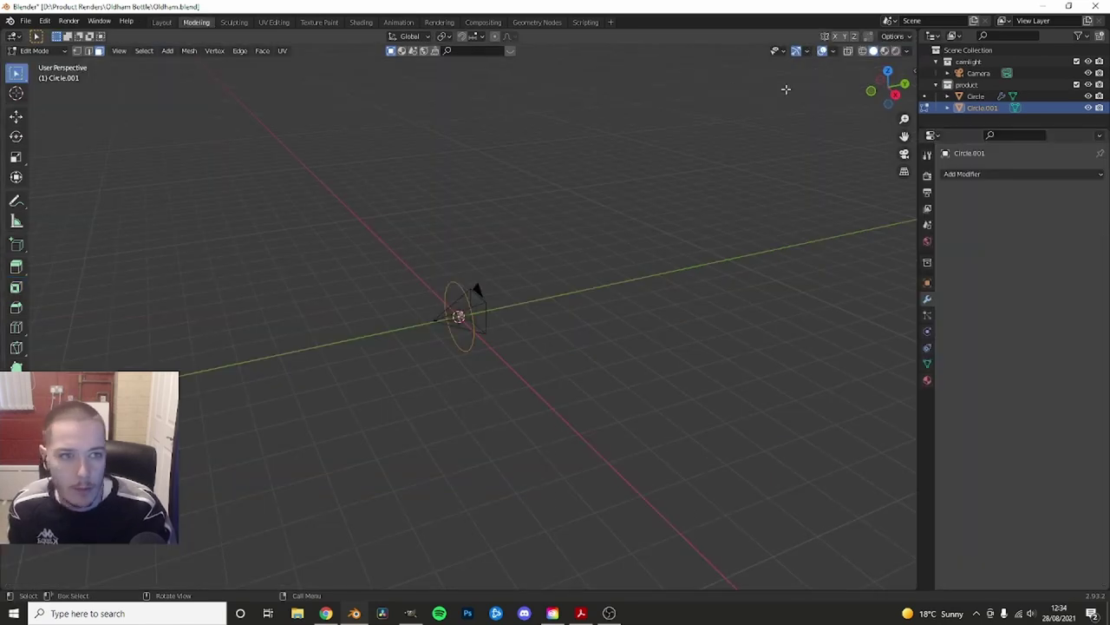
scroll(786, 89, "up", 3)
left_click(809, 52)
mouse_move(834, 51)
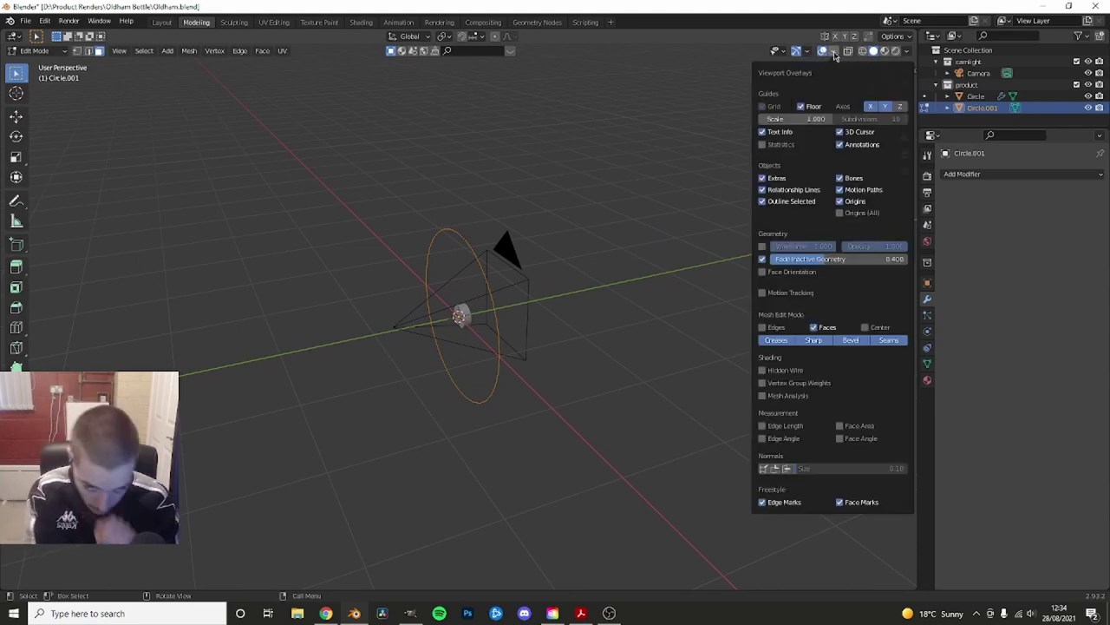
left_click(763, 425)
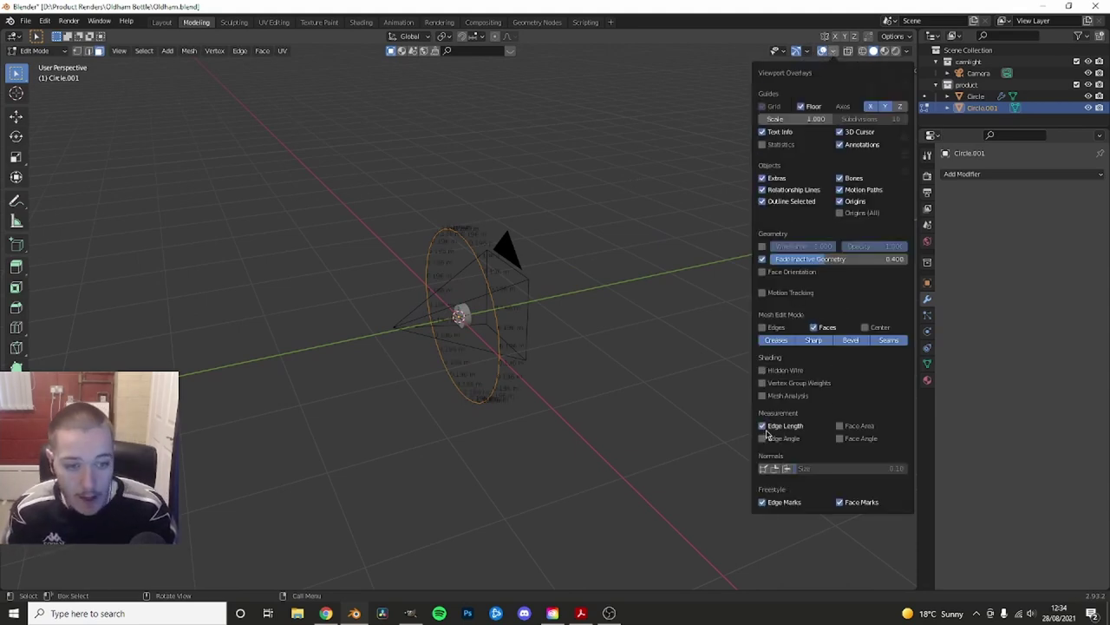
- Return to Object Mode and apply the circle's scale
key("Tab")
scroll(607, 360, "up", 2)
scroll(560, 350, "up", 2)
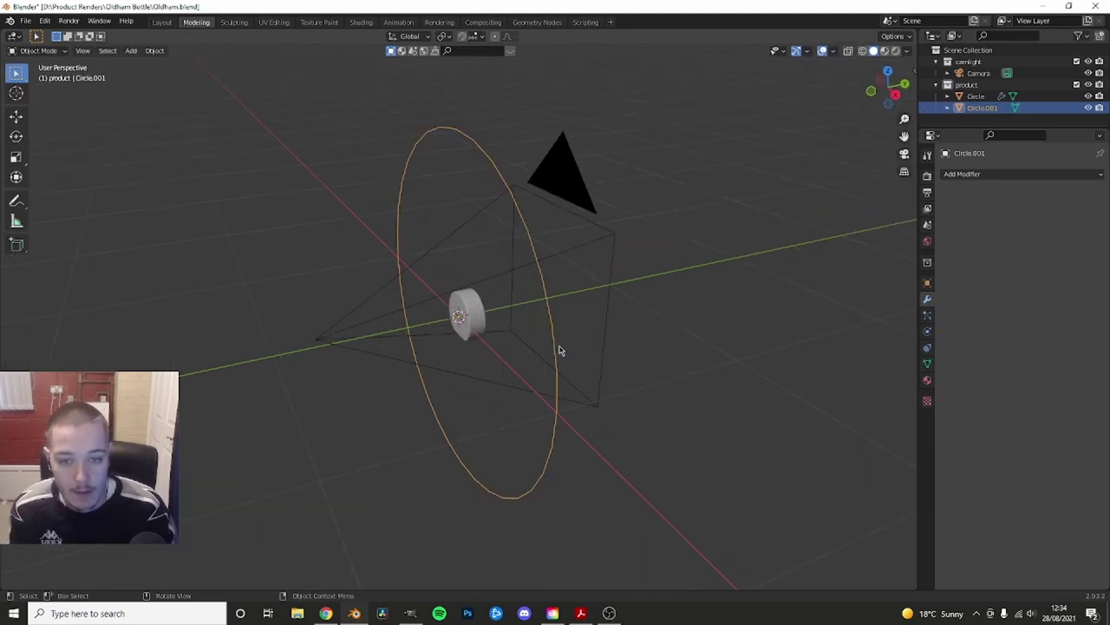
key("ctrl+a")
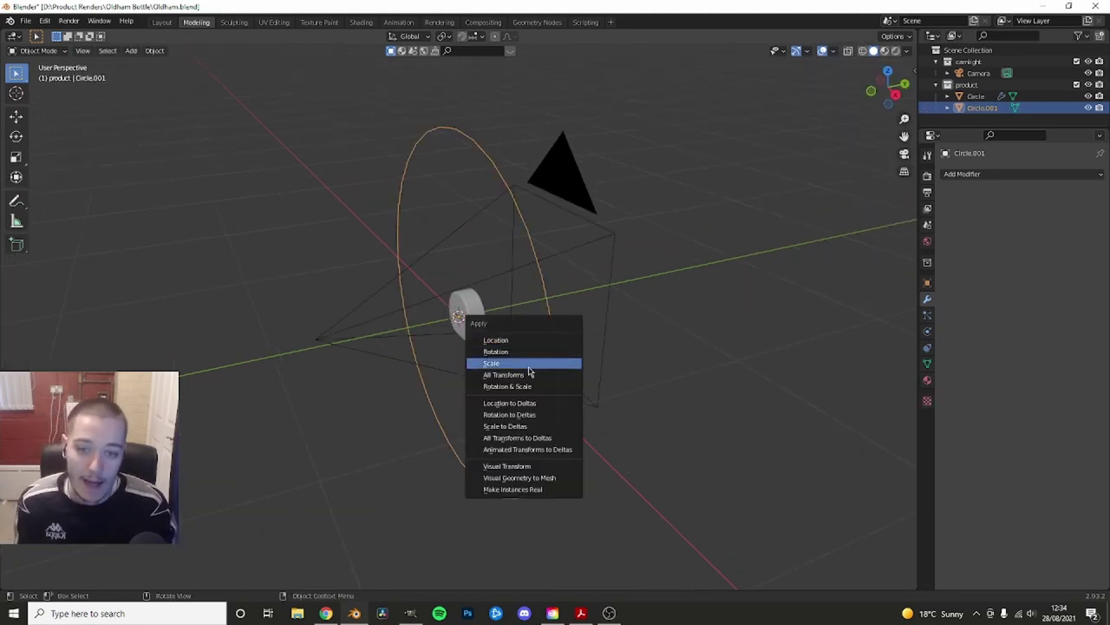
left_click(529, 364)
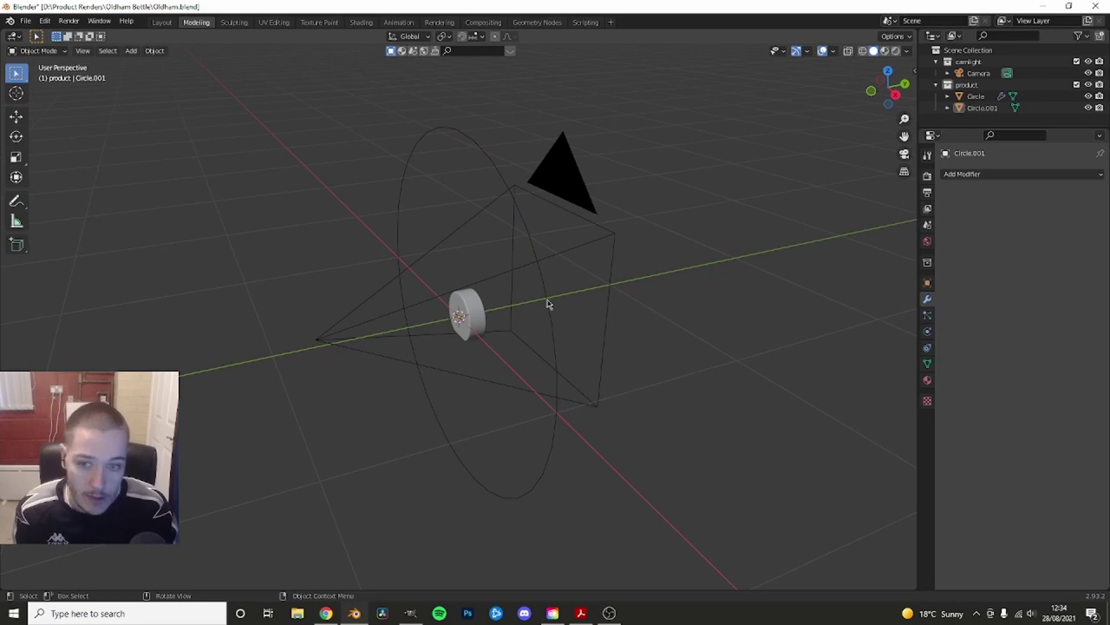
mouse_move(560, 310)
middle_mouse_down("alt")
mouse_move(527, 310)
mouse_move(565, 292)
mouse_move(577, 359)
mouse_move(478, 257)
mouse_move(563, 384)
mouse_move(512, 335)
mouse_move(499, 233)
mouse_move(471, 236)
middle_mouse_up("alt")
scroll(572, 316, "up", 2)
- Resize the cork cylinder with S
left_click(468, 304)
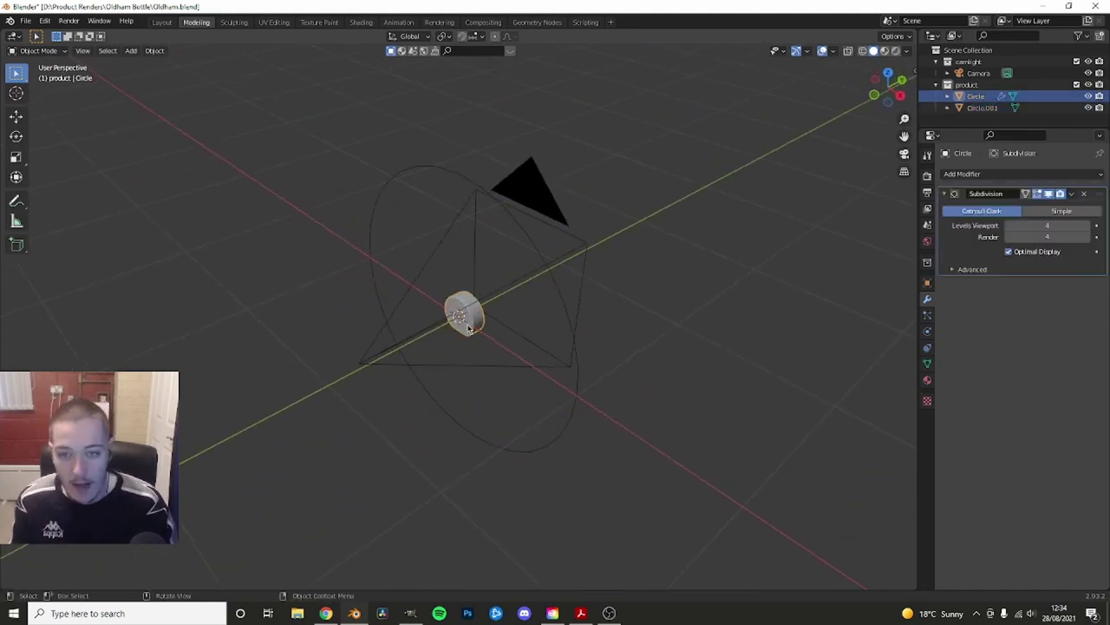
middle_click_drag(469, 304, 607, 312)
key("s")
left_click(708, 295)
left_click(694, 297)
mouse_move(708, 295)
middle_mouse_down()
mouse_move(563, 329)
mouse_move(595, 389)
mouse_move(480, 321)
middle_mouse_up()
- Rescale the cork cylinder once more from a new angle and deselect it
left_click(480, 321)
mouse_move(674, 265)
middle_mouse_down()
mouse_move(706, 240)
mouse_move(491, 347)
middle_mouse_up()
left_click(706, 240)
left_click(491, 347)
key("s")
left_click(673, 323)
left_click(570, 332)
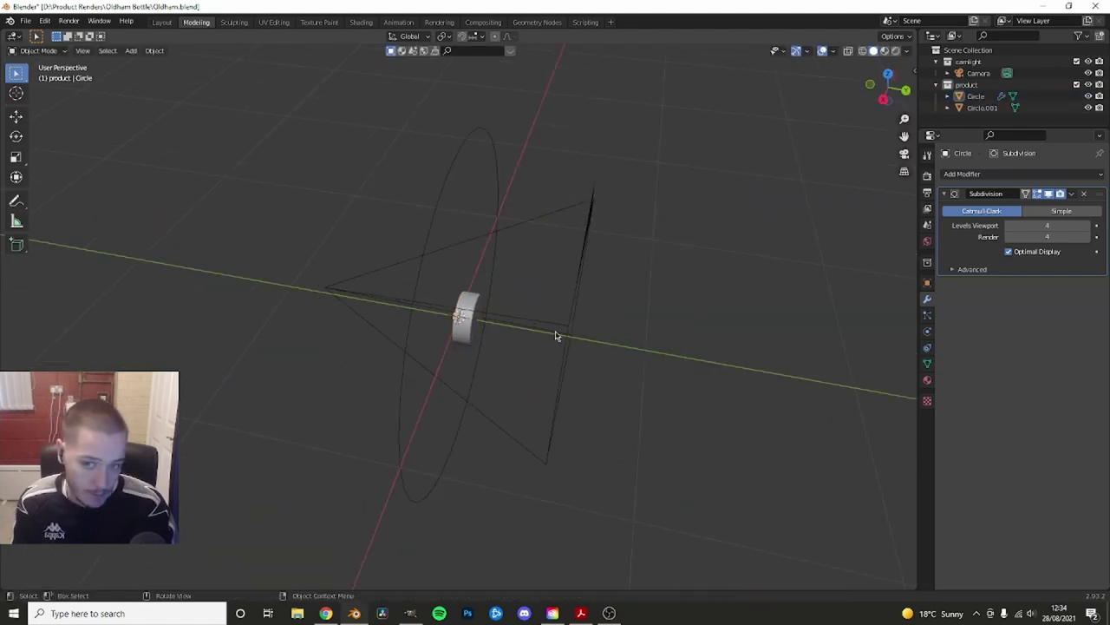
middle_click_drag(555, 332, 497, 278)
- Shrink the large circle to the cork's size and move it to the cork's right
left_click(460, 139)
key("KP_1")
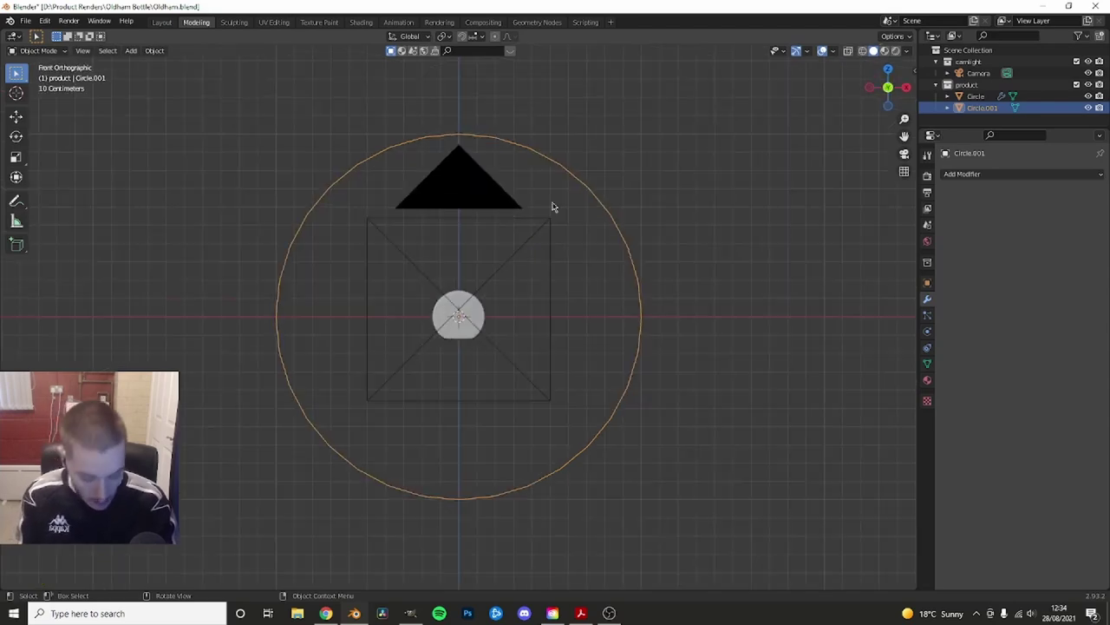
scroll(796, 302, "up", 3)
key("s")
left_click(642, 288)
key("s")
left_click(602, 297)
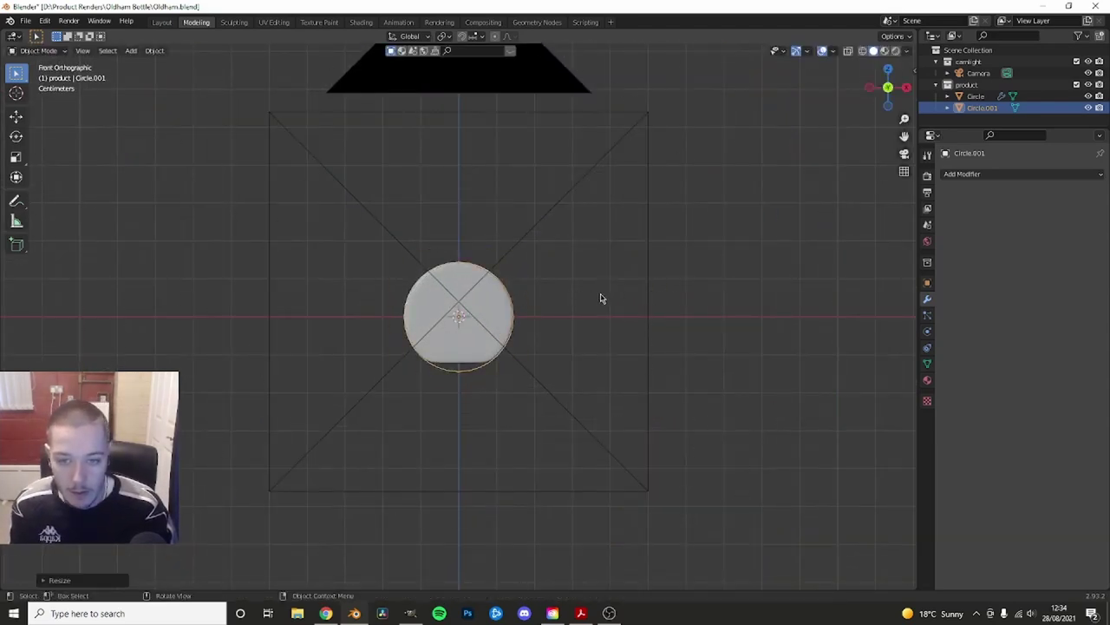
key("shift+space")
key("g")
left_click(669, 330)
scroll(508, 352, "up", 3)
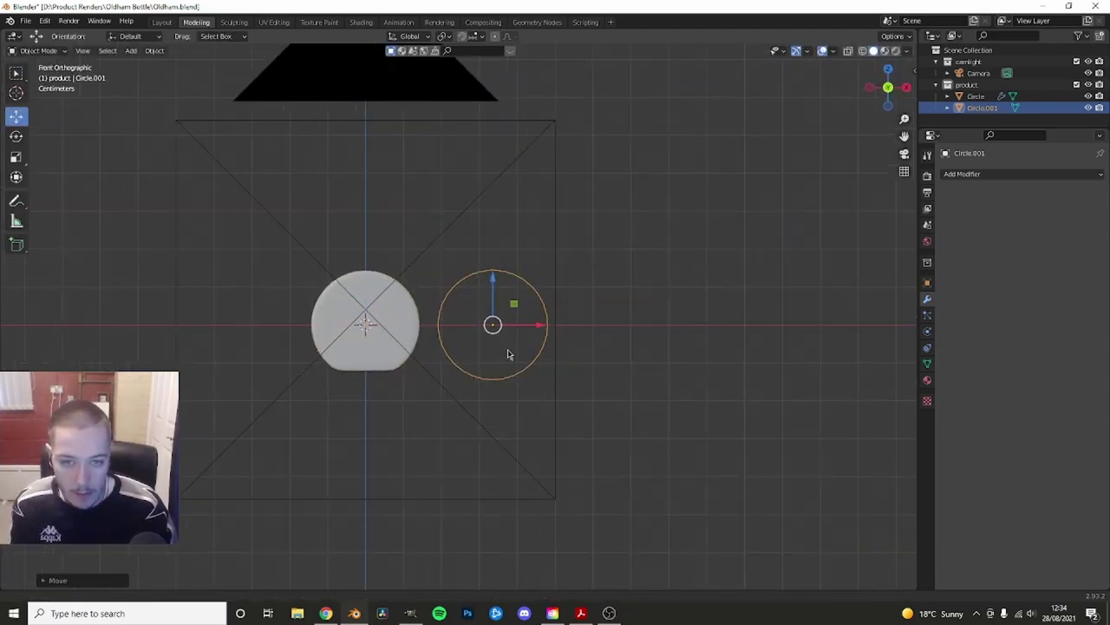
- In Edit Mode with X-ray on, select all circle vertices and fill them into a disc
key("Tab")
key("alt+z")
key("1")
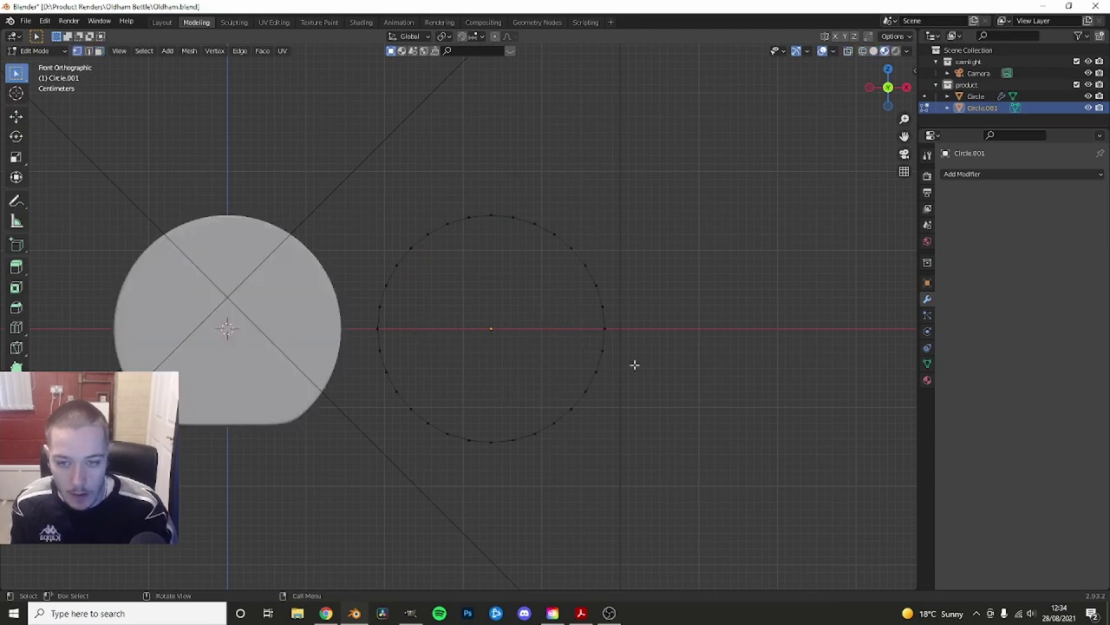
middle_click_drag(635, 365, 550, 406)
key("a")
key("alt+a")
key("a")
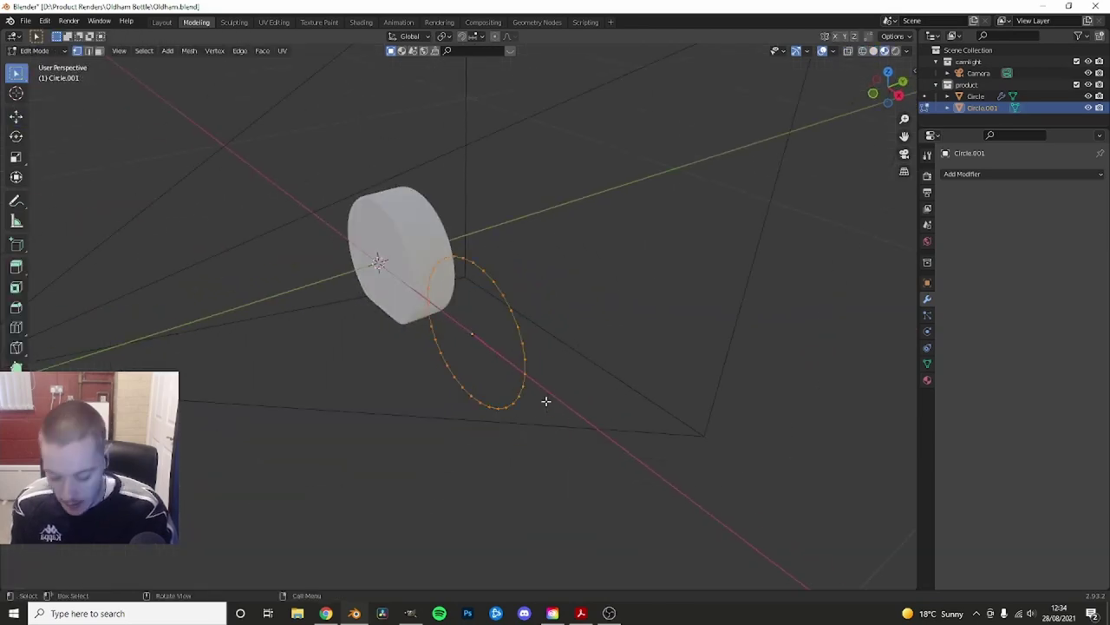
key("f")
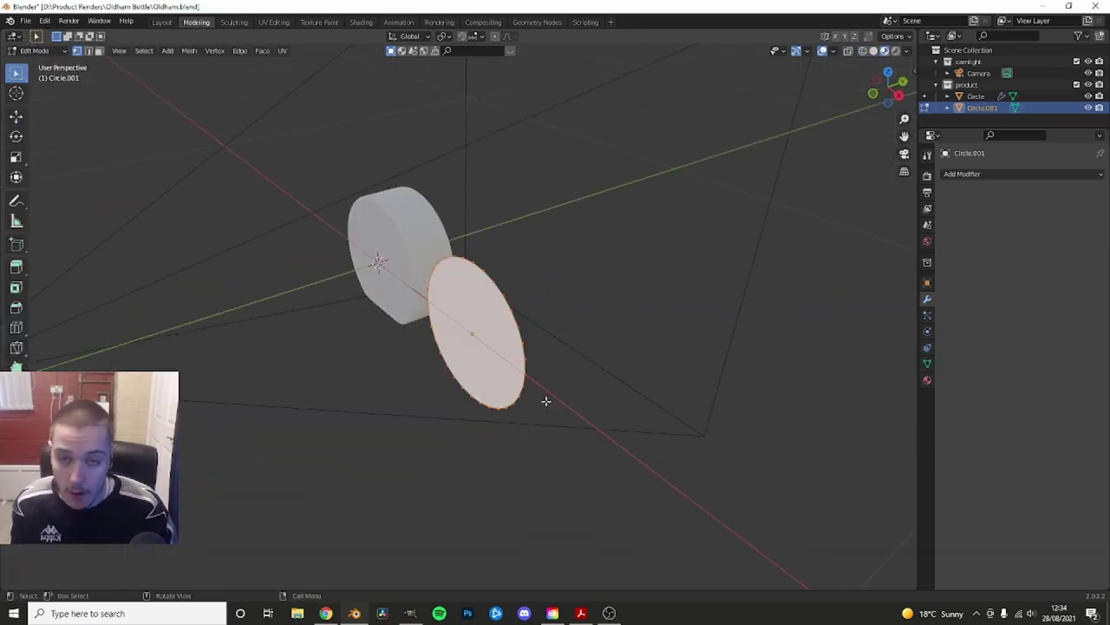
- Extrude the disc into a short cylinder and return to Object Mode
middle_click_drag(508, 324, 491, 320)
key("e")
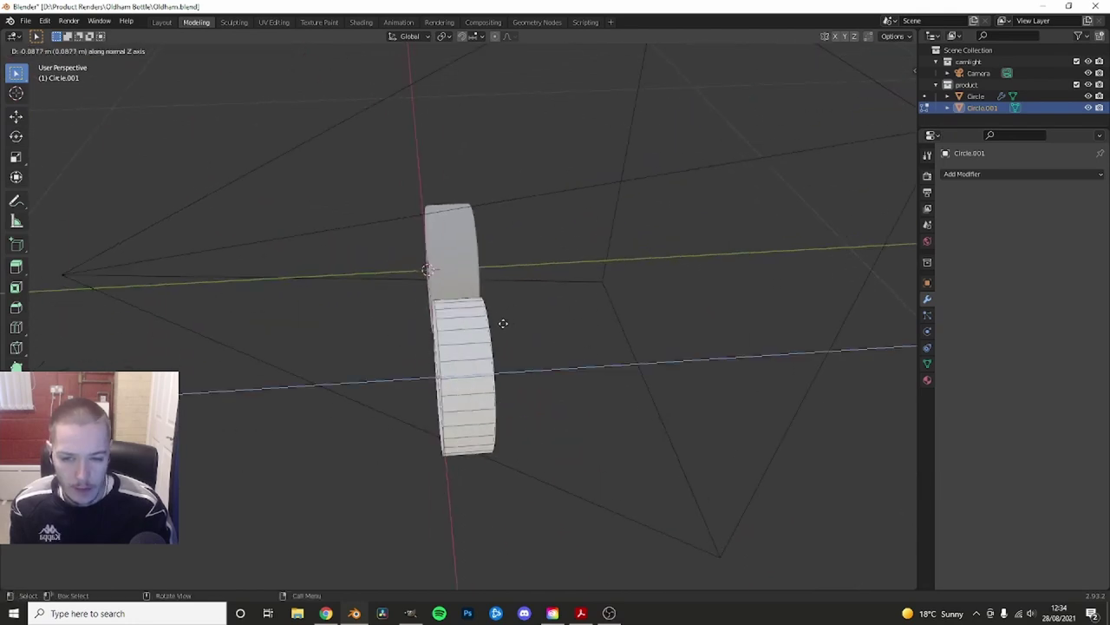
left_click(503, 323)
middle_click_drag(508, 364, 464, 405)
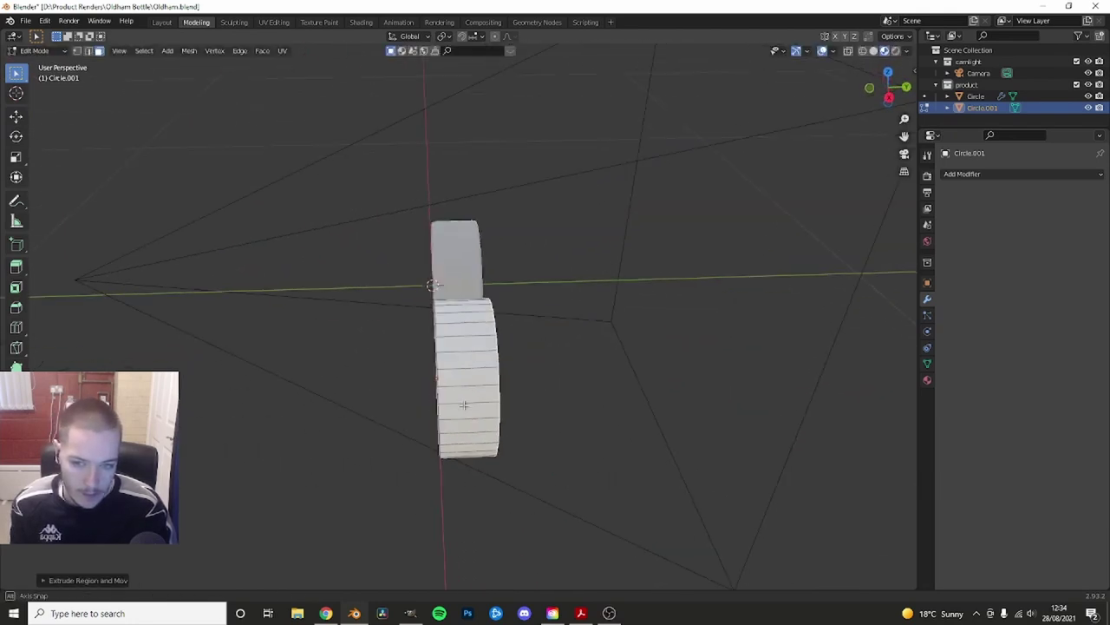
key("Tab")
middle_click_drag(476, 361, 486, 279)
left_click(486, 279)
- Open the new cylinder in Edit Mode from the front view with X-ray on
scroll(493, 335, "up", 3)
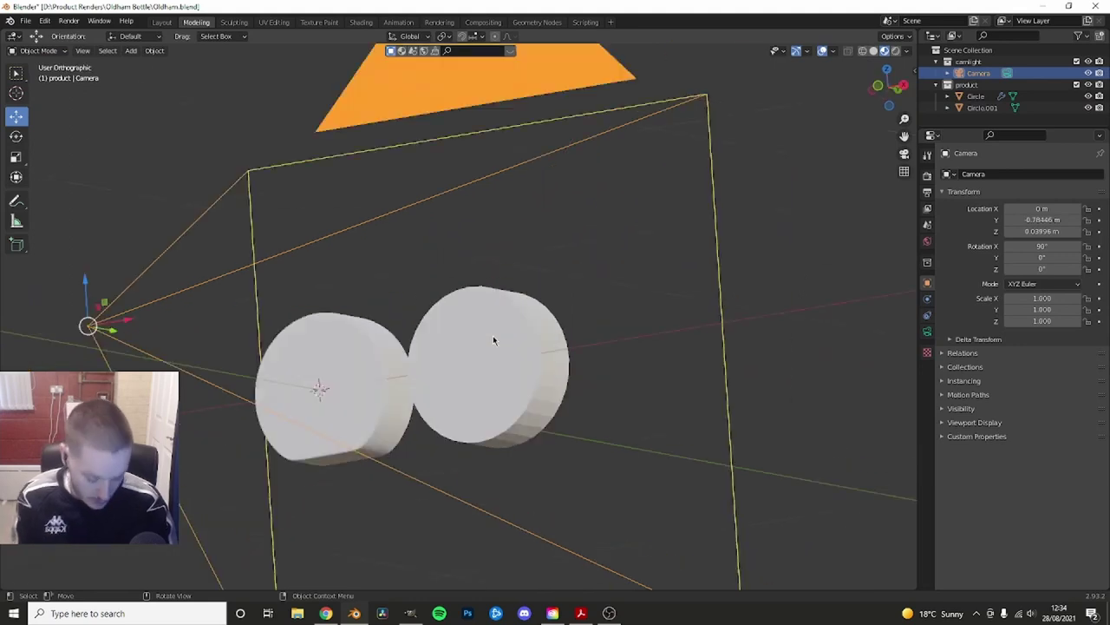
left_click(493, 335)
key("KP_1")
scroll(526, 389, "up", 3)
key("Tab")
key("alt+z")
middle_click_drag(340, 336, 434, 233, "shift")
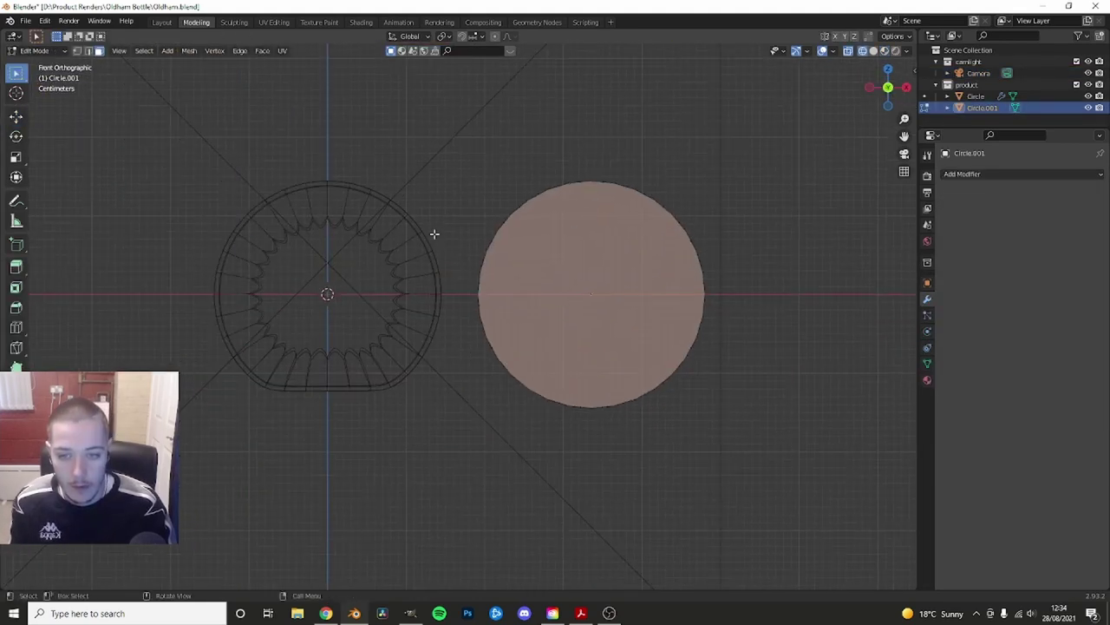
key("alt+a")
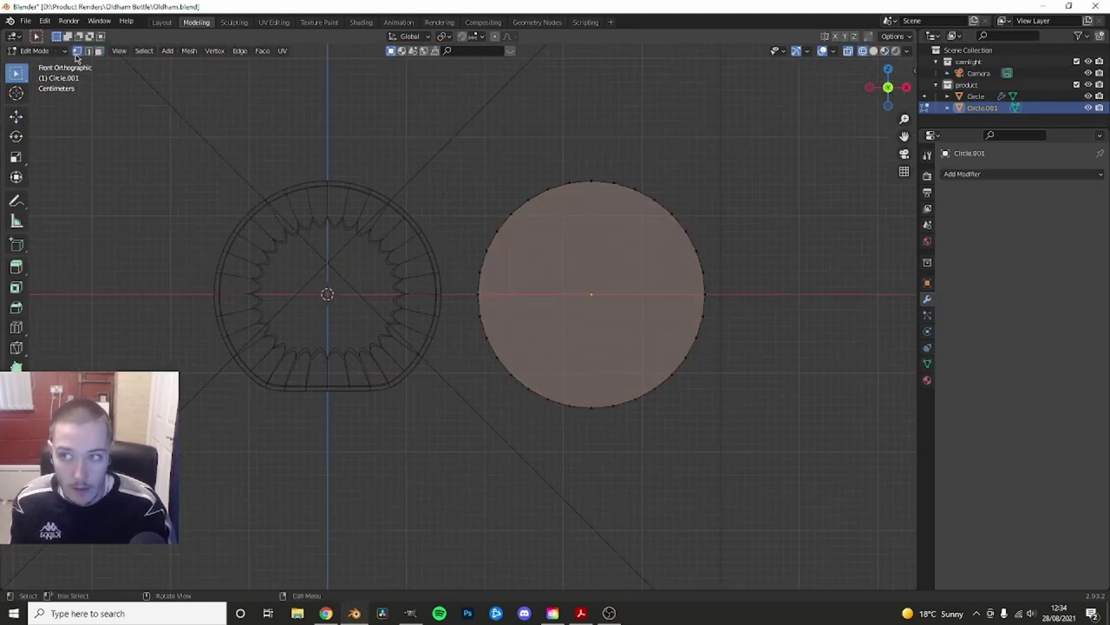
scroll(511, 392, "up", 3)
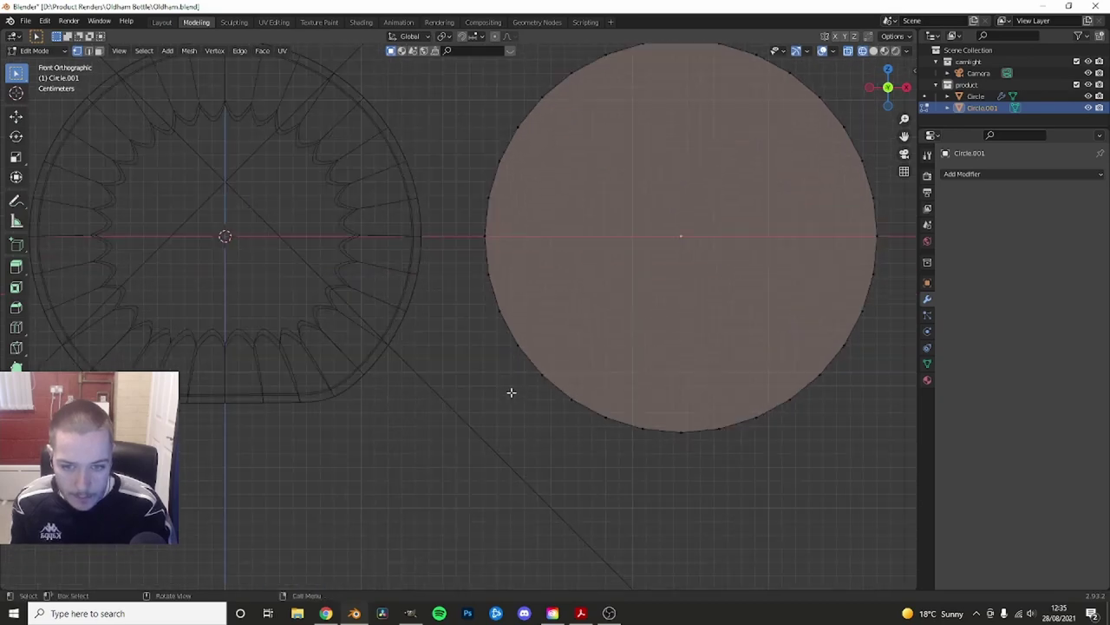
- Move the first lower rim vertex vertically onto the flat bottom line
left_click(576, 408)
key("shift+space")
left_click(538, 360)
left_click_drag(572, 359, 606, 347)
key("g")
key("z")
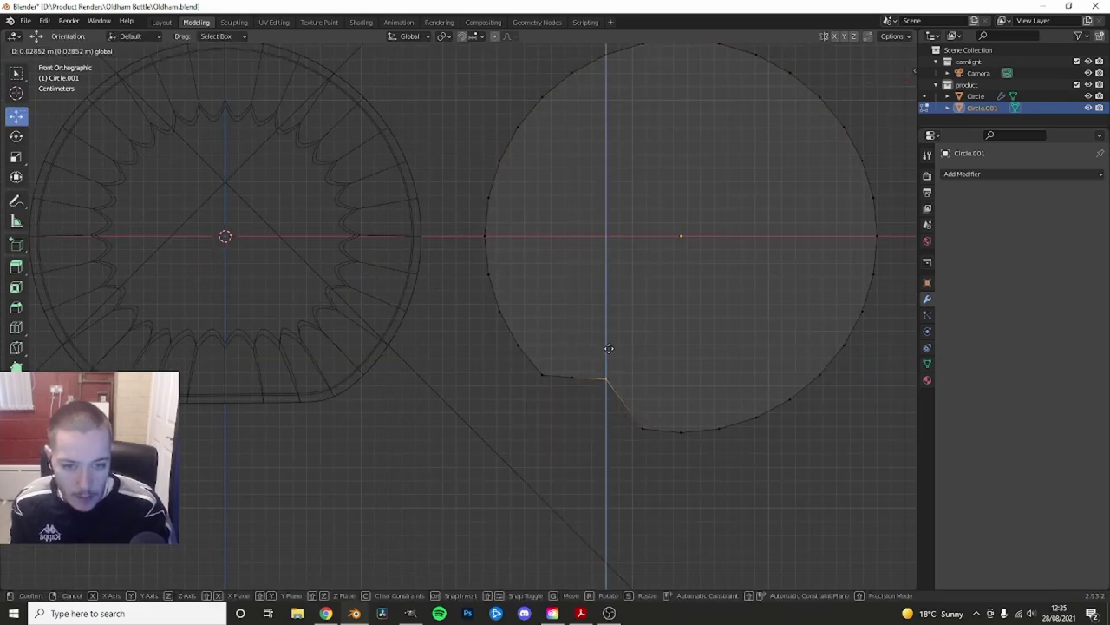
left_click(608, 347)
key("g")
key("z")
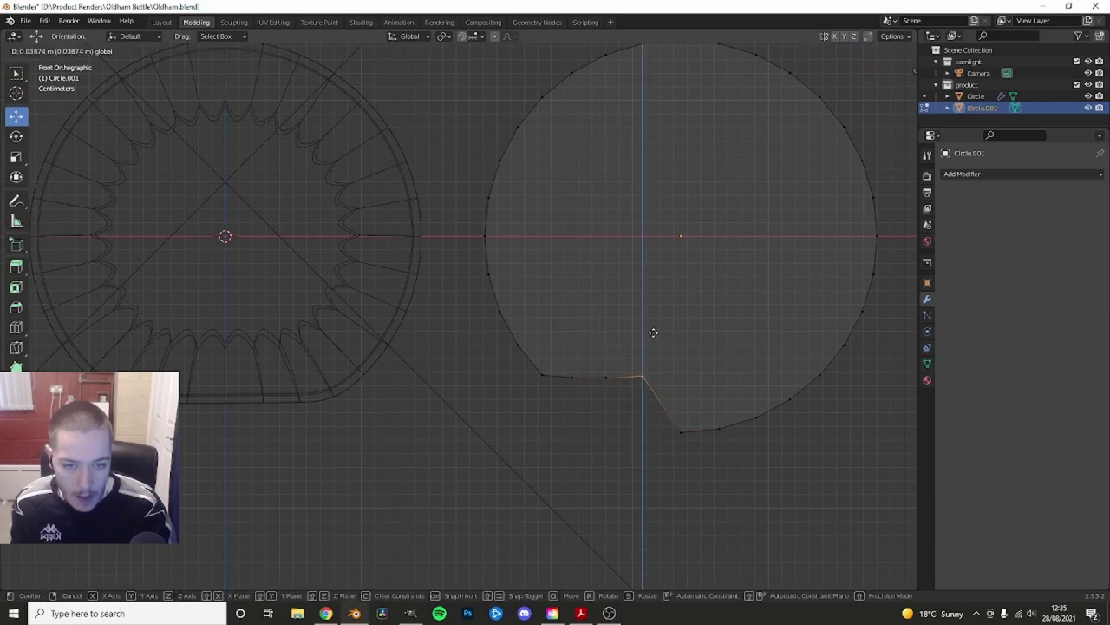
left_click(639, 336)
- Level the next three rim vertices with vertical-only moves
left_click(571, 376)
key("g")
key("z")
left_click(609, 448)
left_click(605, 377)
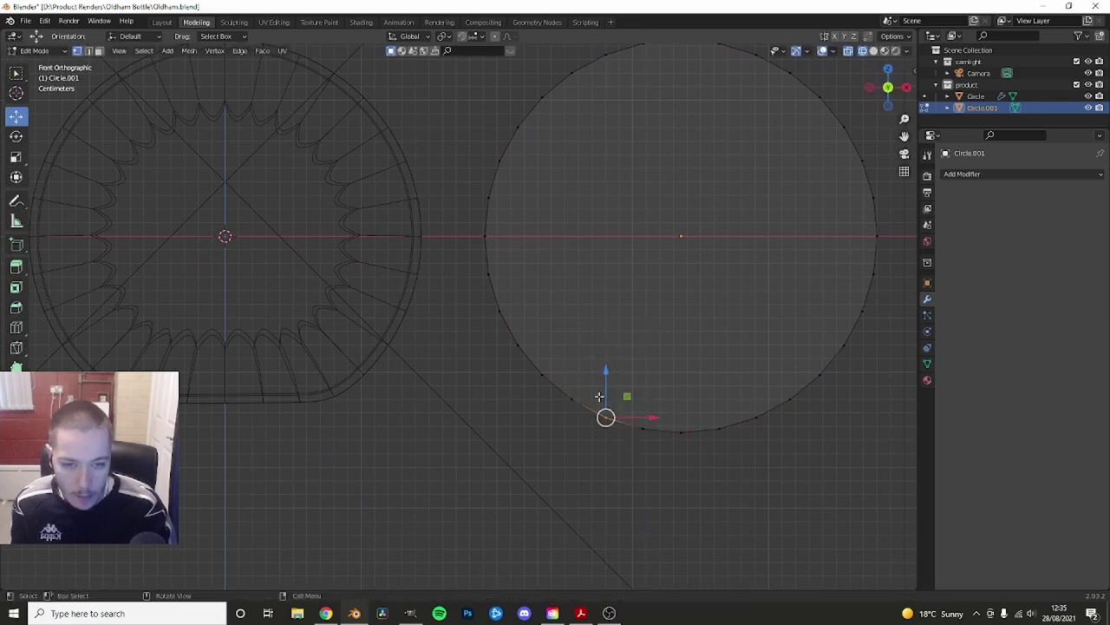
key("g")
key("z")
left_click(610, 368)
left_click(642, 427)
key("g")
key("z")
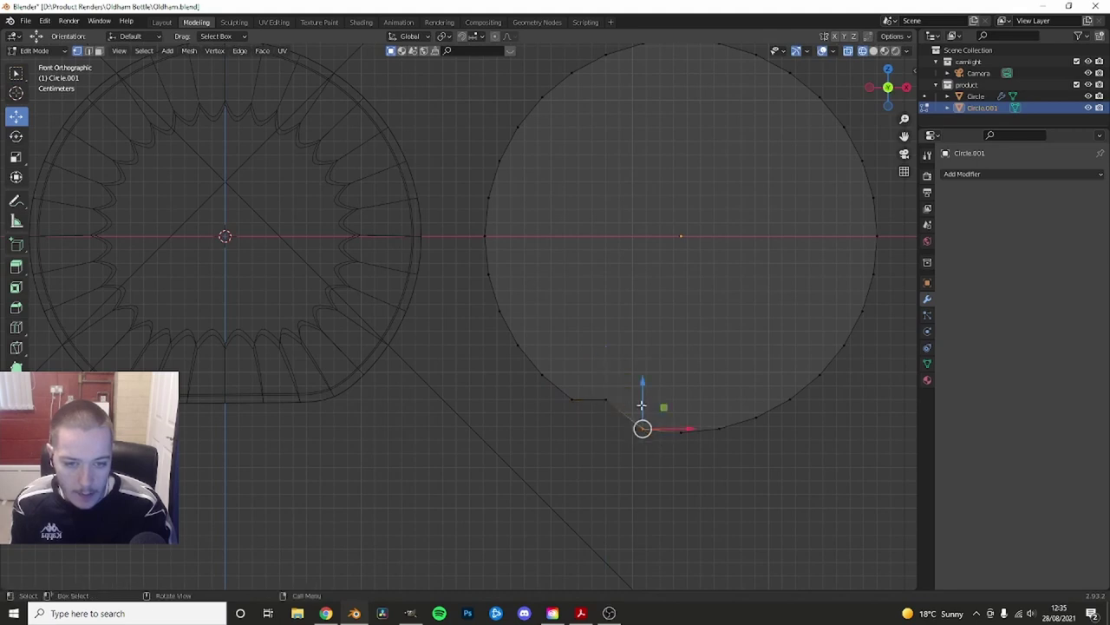
left_click(640, 371)
- Level the remaining rim vertices to finish the flat bottom edge, then exit Edit Mode
left_click(681, 431)
key("g")
key("z")
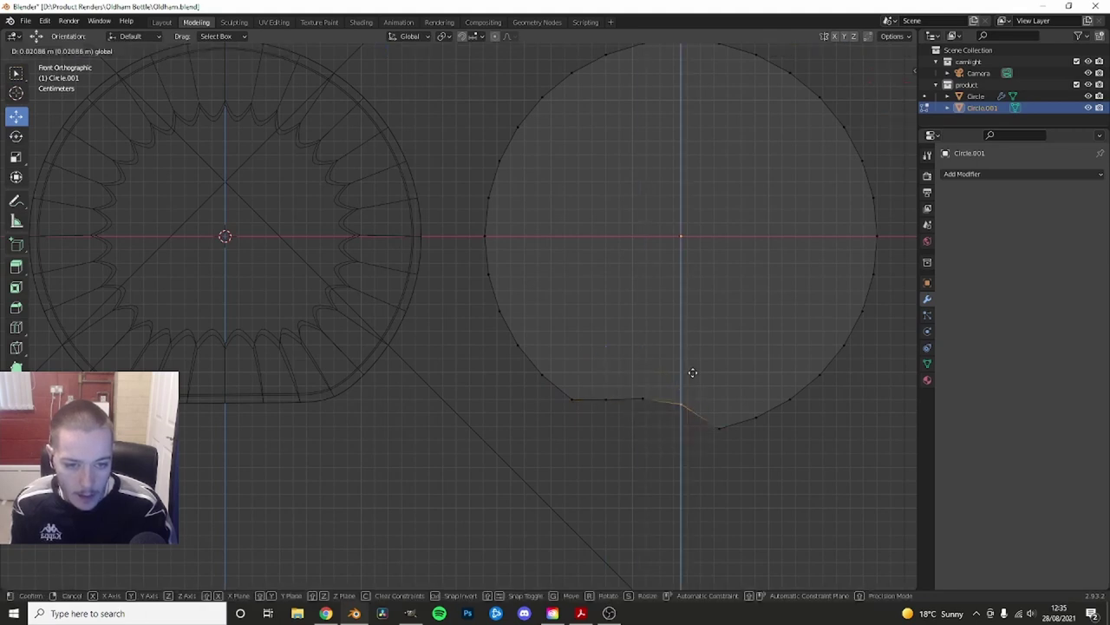
left_click(692, 367)
left_click(720, 427)
key("g")
key("z")
left_click(725, 368)
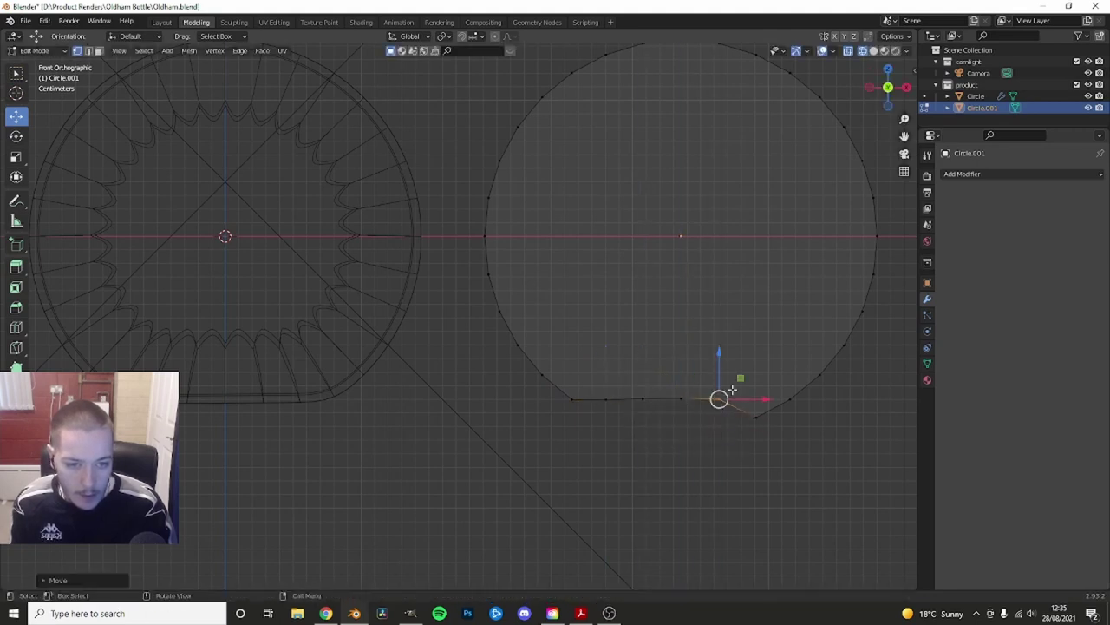
left_click(755, 418)
key("g")
key("z")
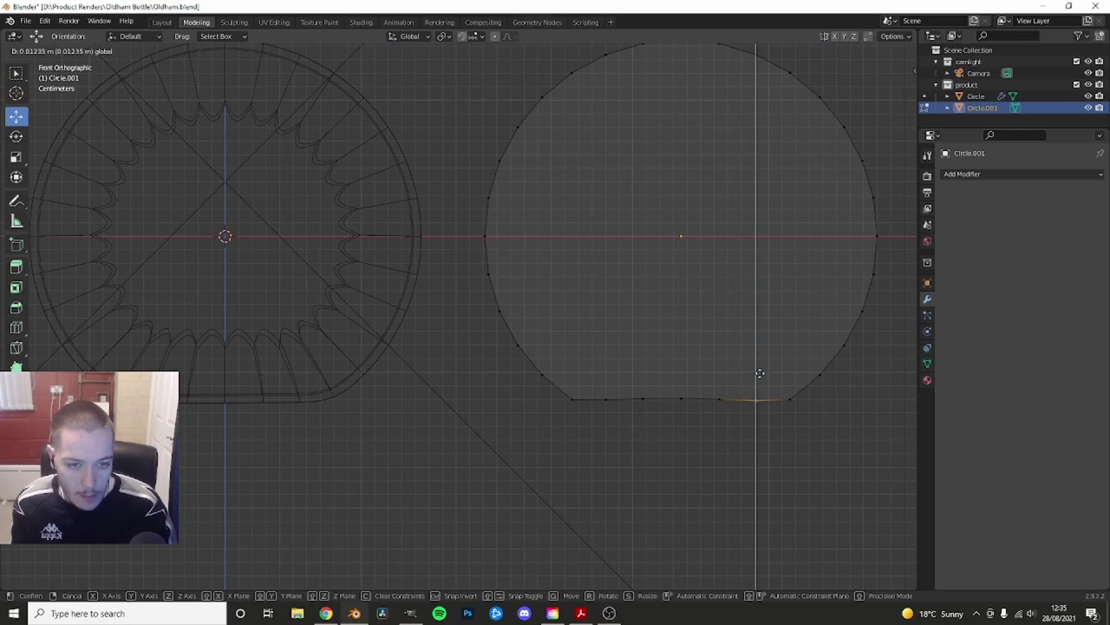
left_click(759, 371)
key("Tab")
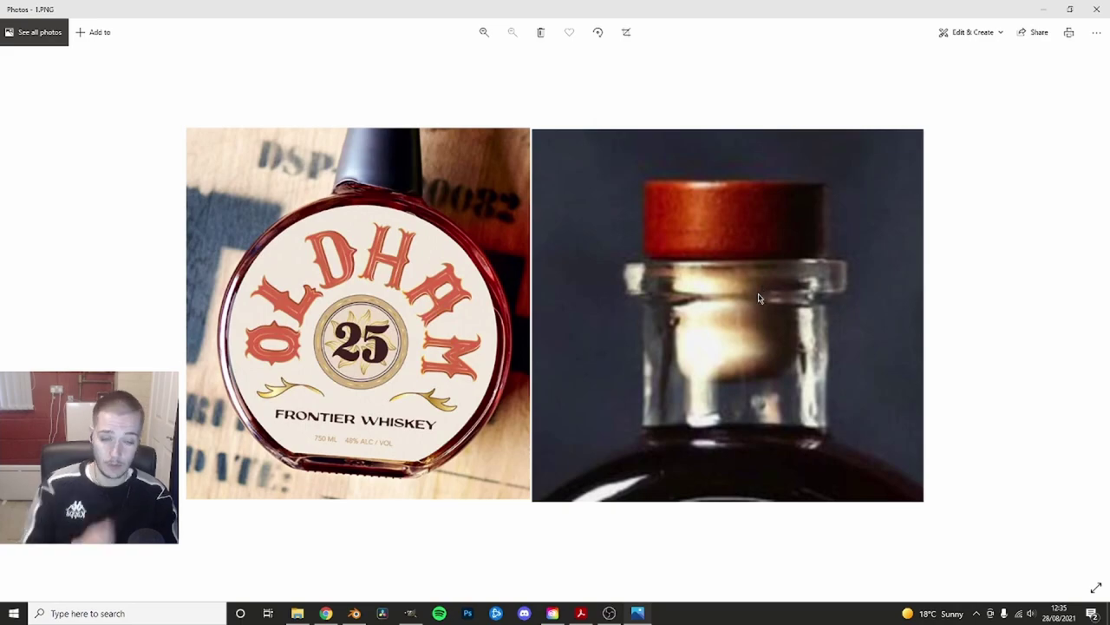
left_click(1096, 8)
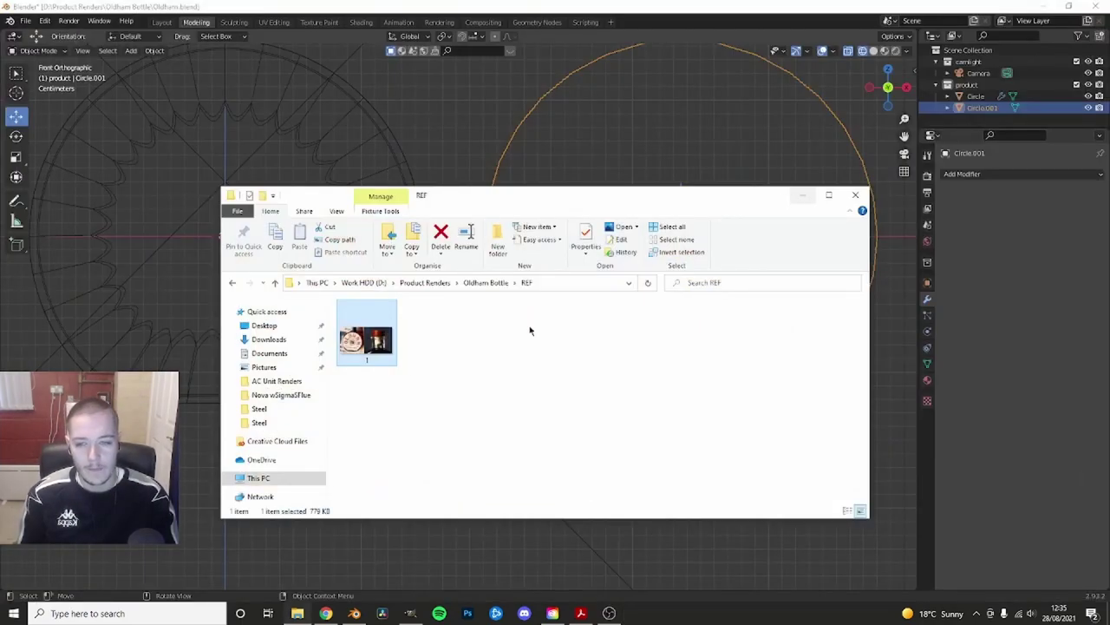
double_click(369, 347)
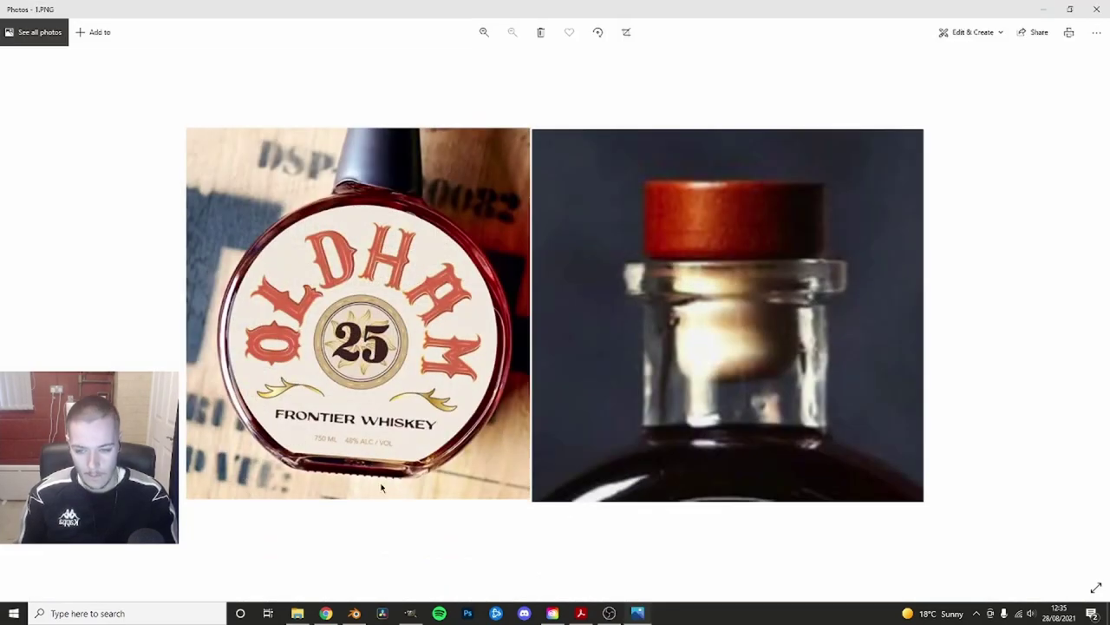
left_click(1096, 8)
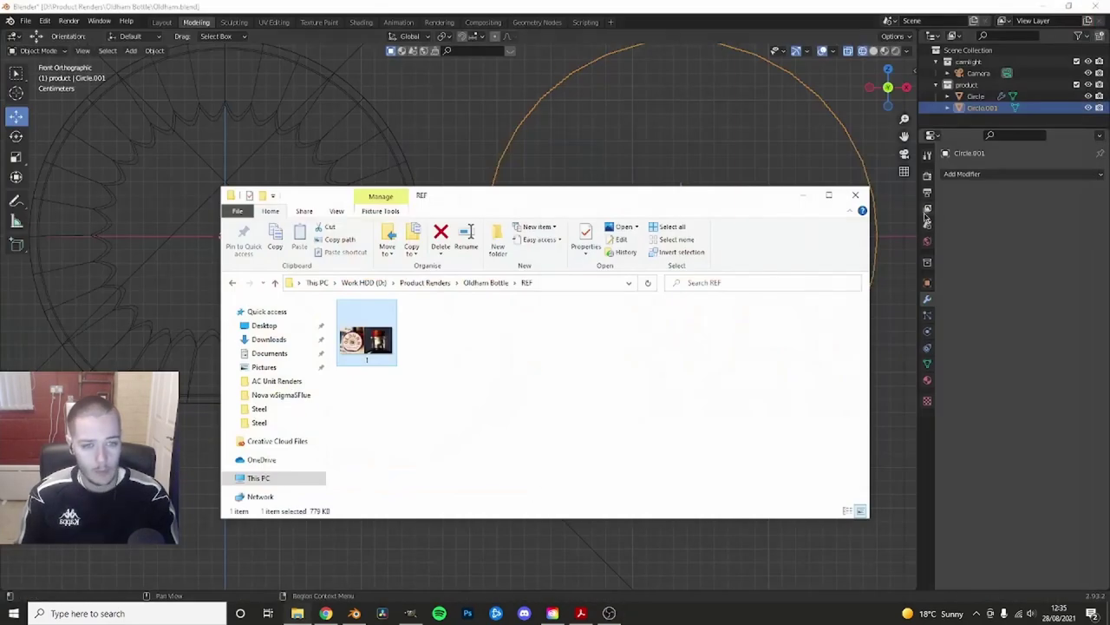
left_click(785, 193)
- Give Circle.001 a Subdivision Surface modifier with render level 4
middle_click_drag(395, 206, 546, 297)
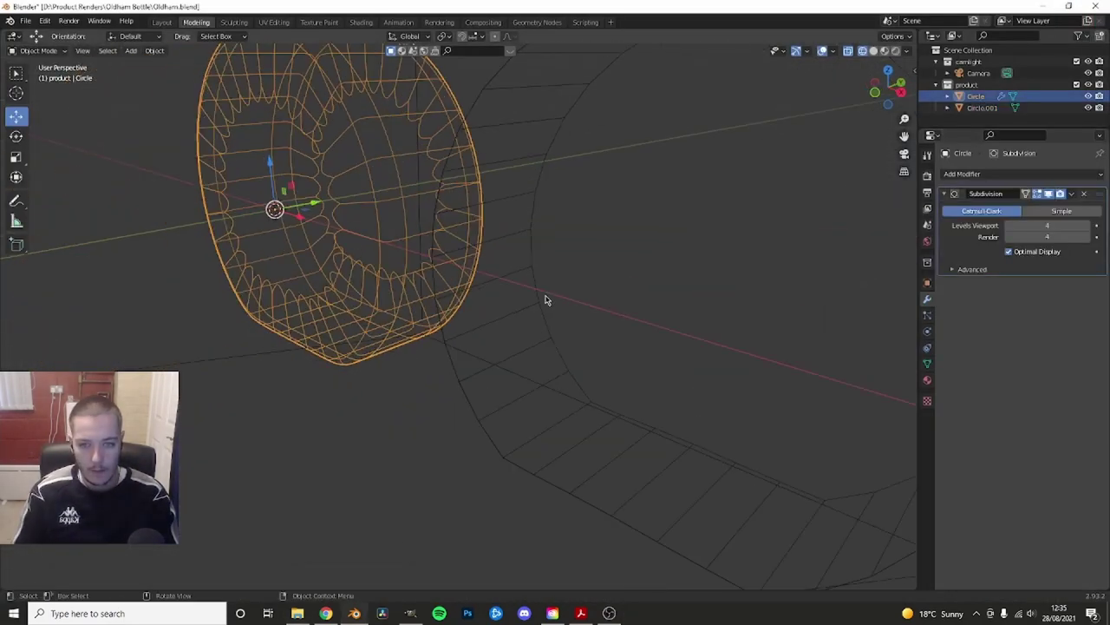
key("z")
left_click(639, 317)
left_click(792, 251)
left_click(982, 176)
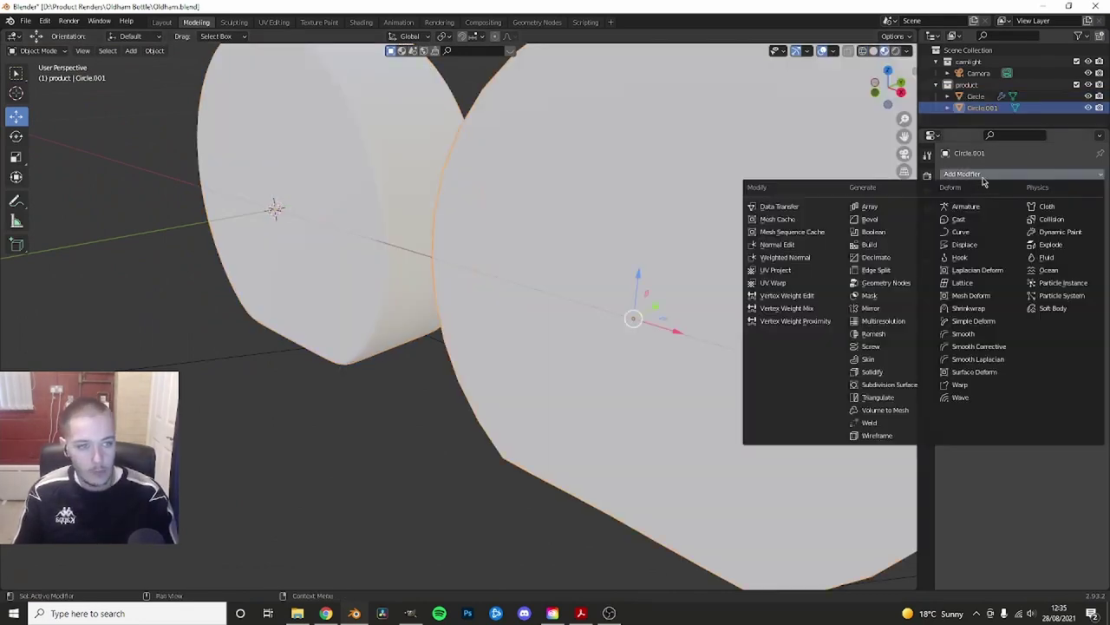
left_click(888, 385)
double_click(1086, 237)
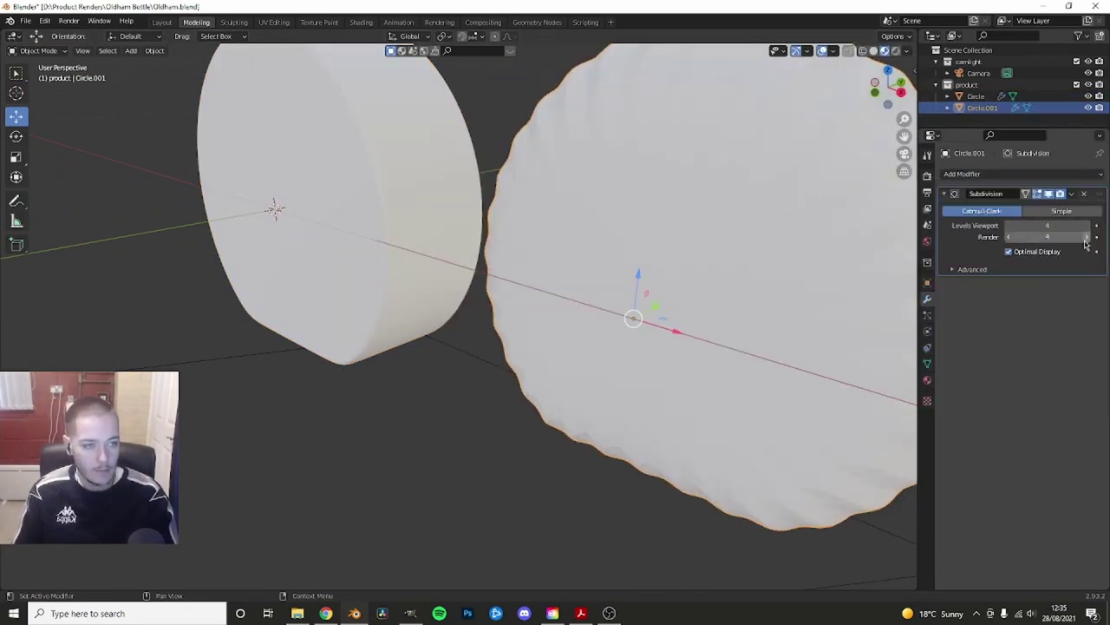
scroll(636, 302, "down", 5)
middle_click_drag(637, 303, 627, 278)
scroll(558, 287, "up", 5)
- Add an edge loop on Circle.001 and slide it close to the front edge
key("Tab")
mouse_move(558, 286)
middle_mouse_down()
mouse_move(552, 306)
mouse_move(529, 290)
middle_mouse_up()
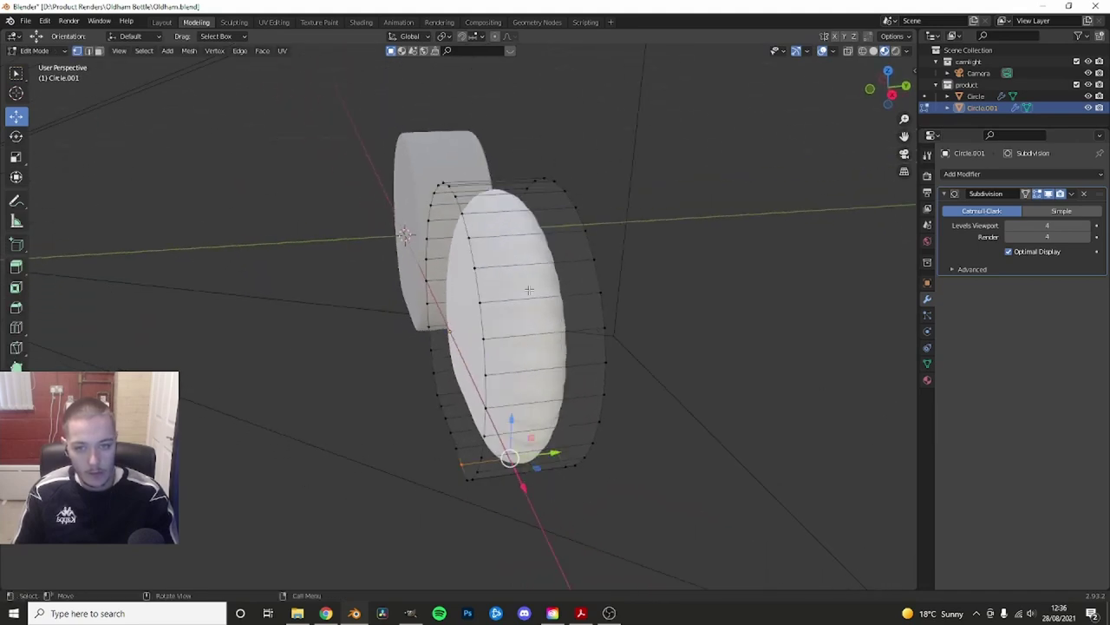
key("ctrl+r")
left_click(535, 260)
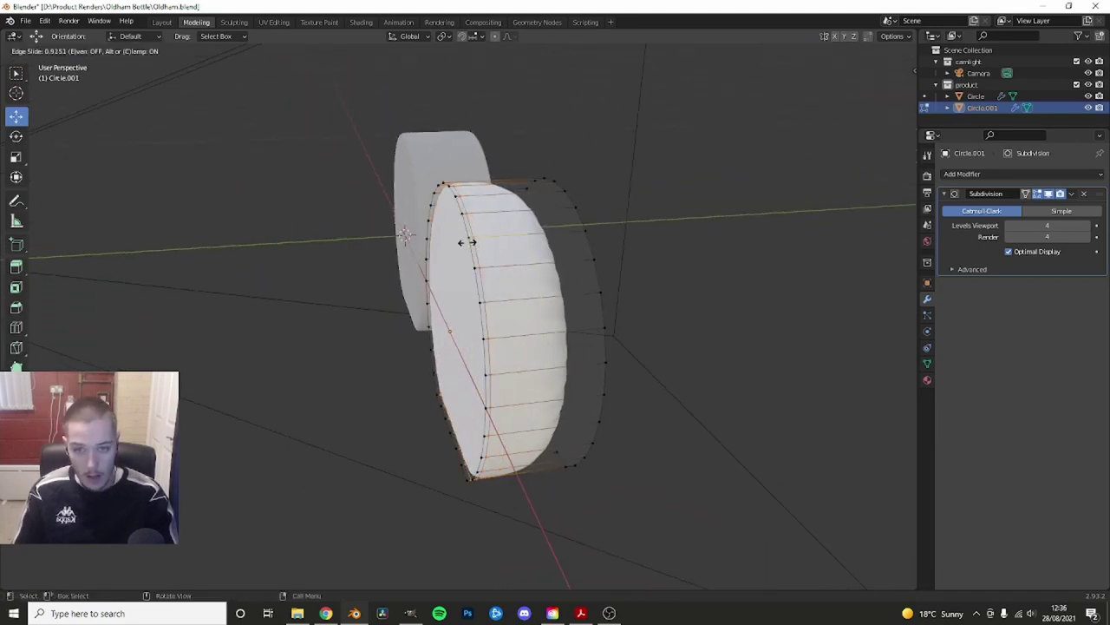
left_click(537, 239)
key("ctrl+r")
left_click(537, 236)
key("Tab")
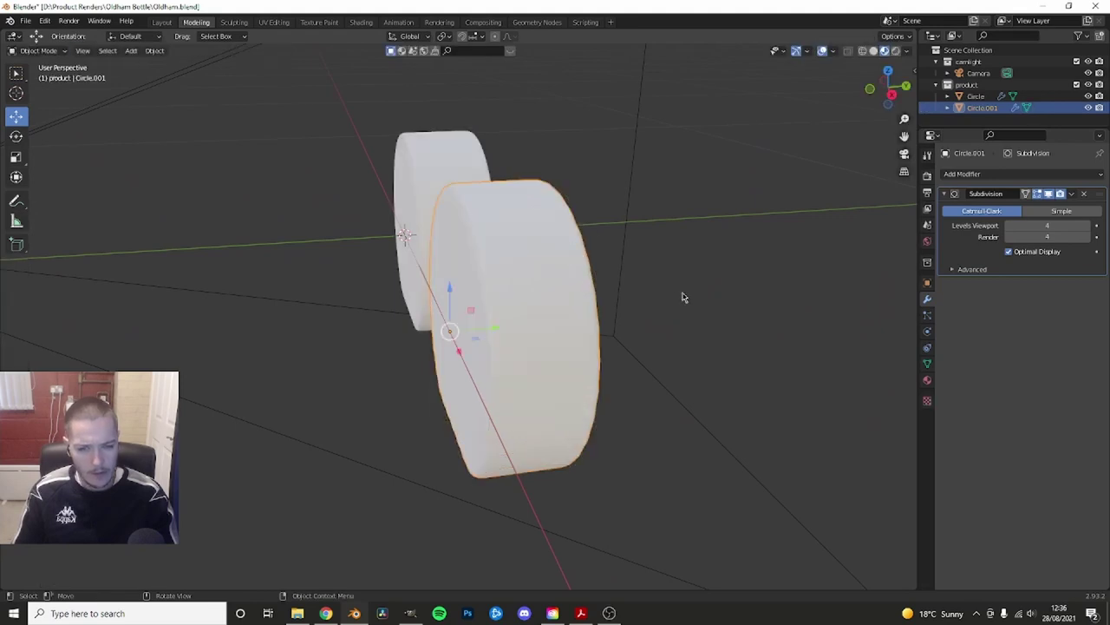
key("Tab")
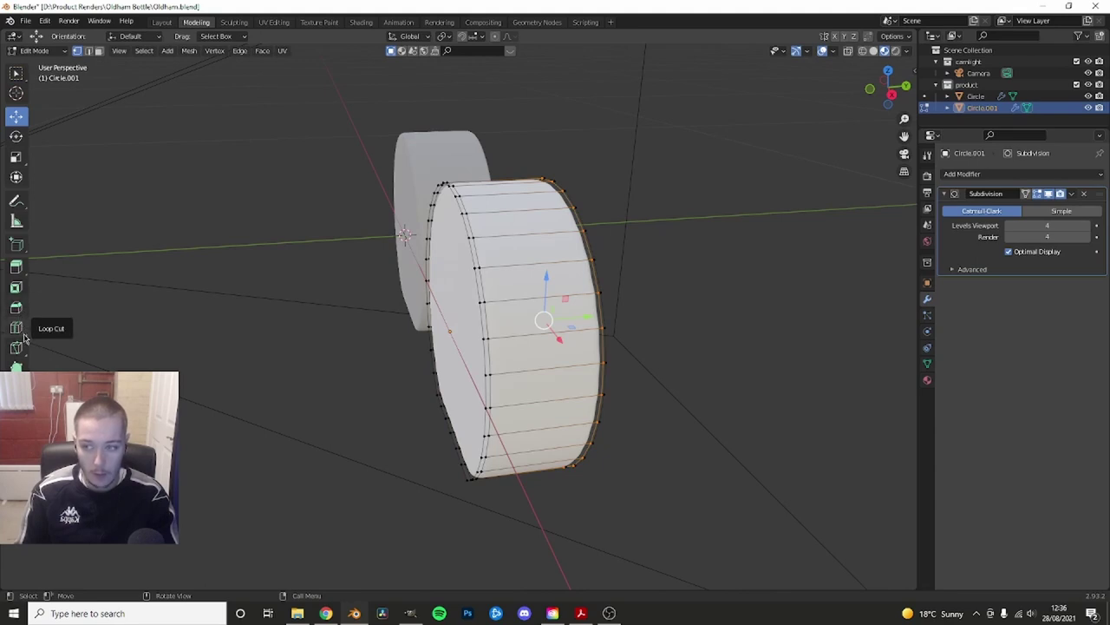
- Cut another supporting edge loop around the disc's side and preview the smoothed result
left_click(16, 328)
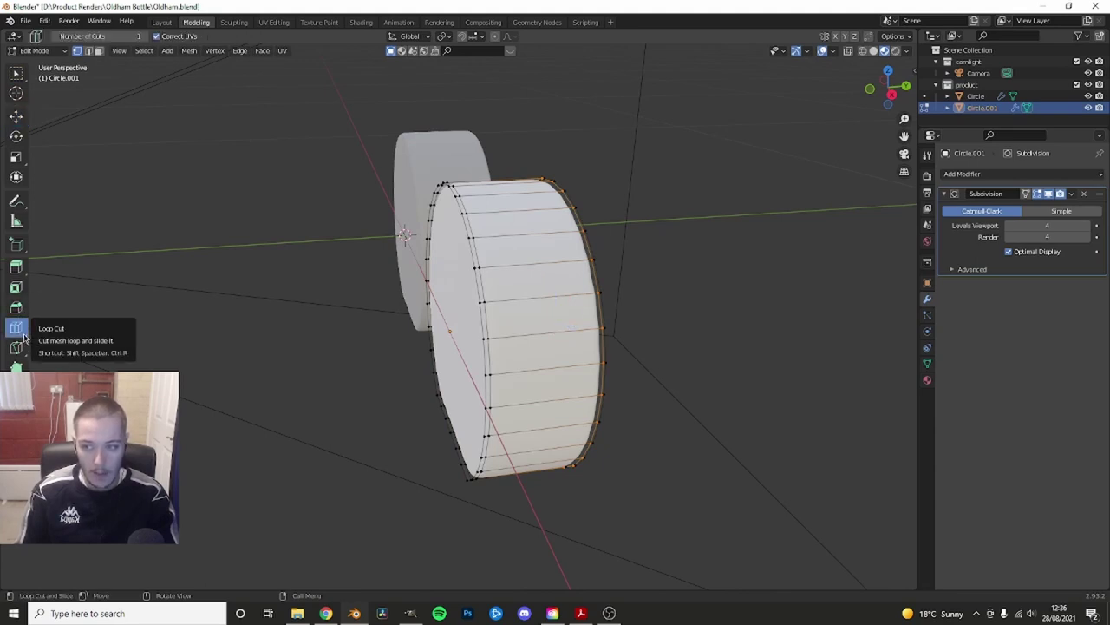
right_click(457, 351)
mouse_move(498, 333)
middle_mouse_down()
mouse_move(523, 331)
mouse_move(543, 268)
middle_mouse_up()
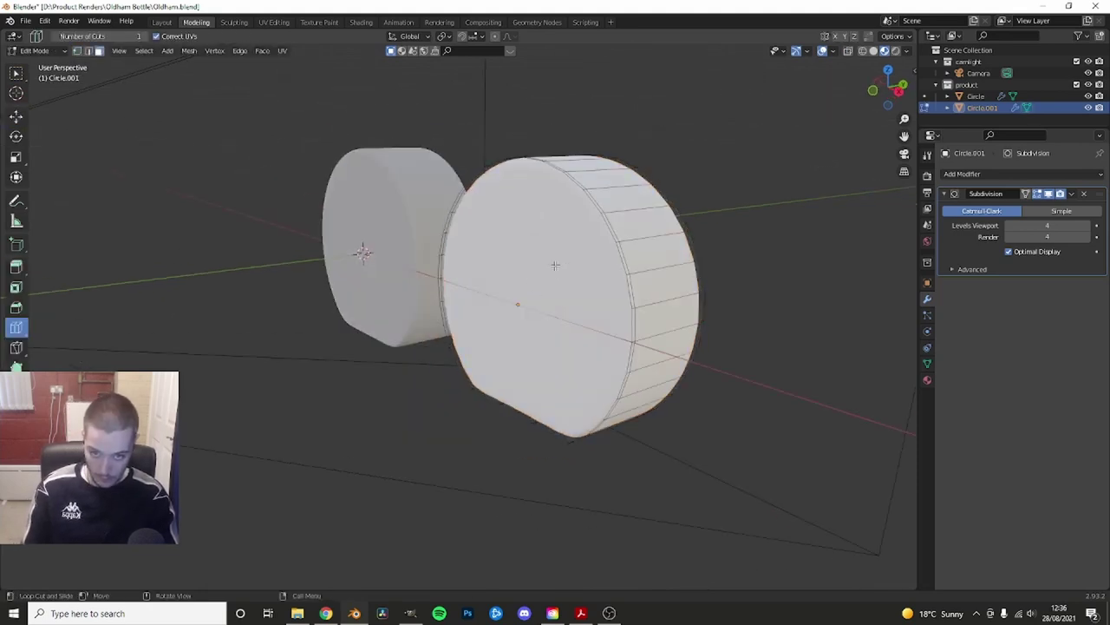
mouse_move(555, 265)
middle_mouse_down()
mouse_move(510, 277)
mouse_move(516, 252)
mouse_move(564, 269)
mouse_move(585, 241)
mouse_move(496, 314)
mouse_move(358, 294)
middle_mouse_up()
key("Tab")
key("Tab")
middle_click_drag(265, 245, 341, 310)
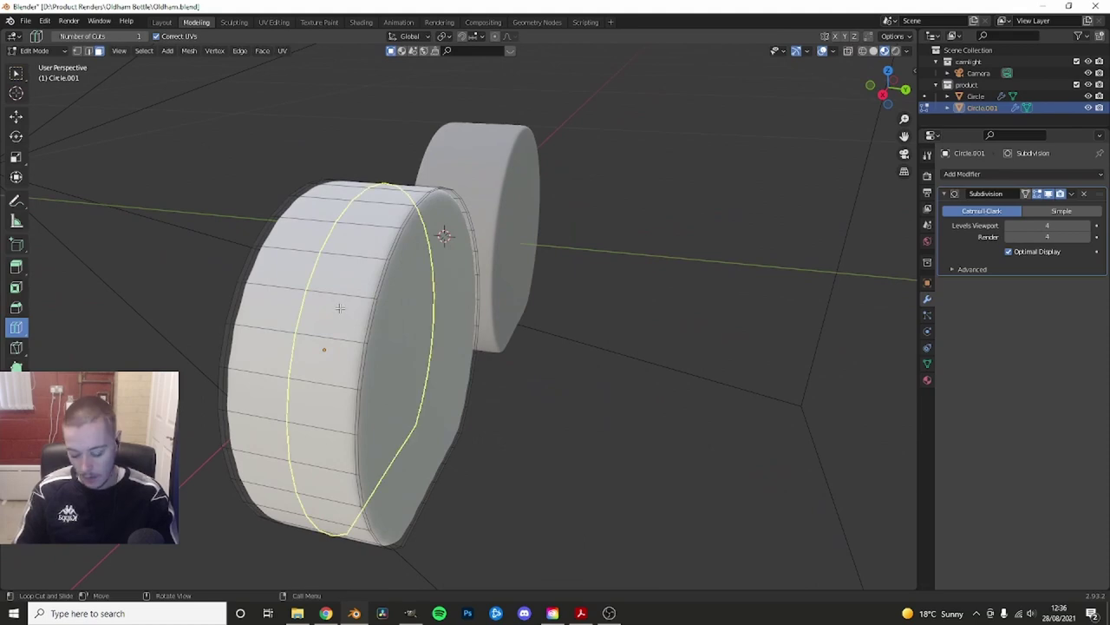
key("shift+space")
key("g")
middle_click_drag(441, 228, 505, 367)
- Inset the disc's front face into a narrow border ring
left_click(505, 368)
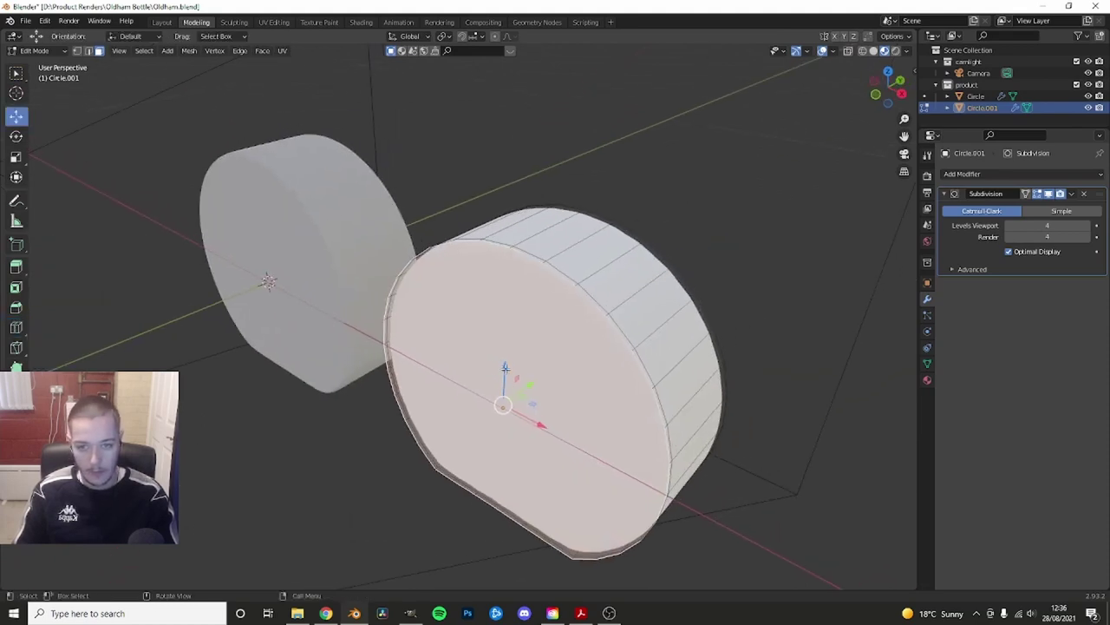
key("shift+space")
key("i")
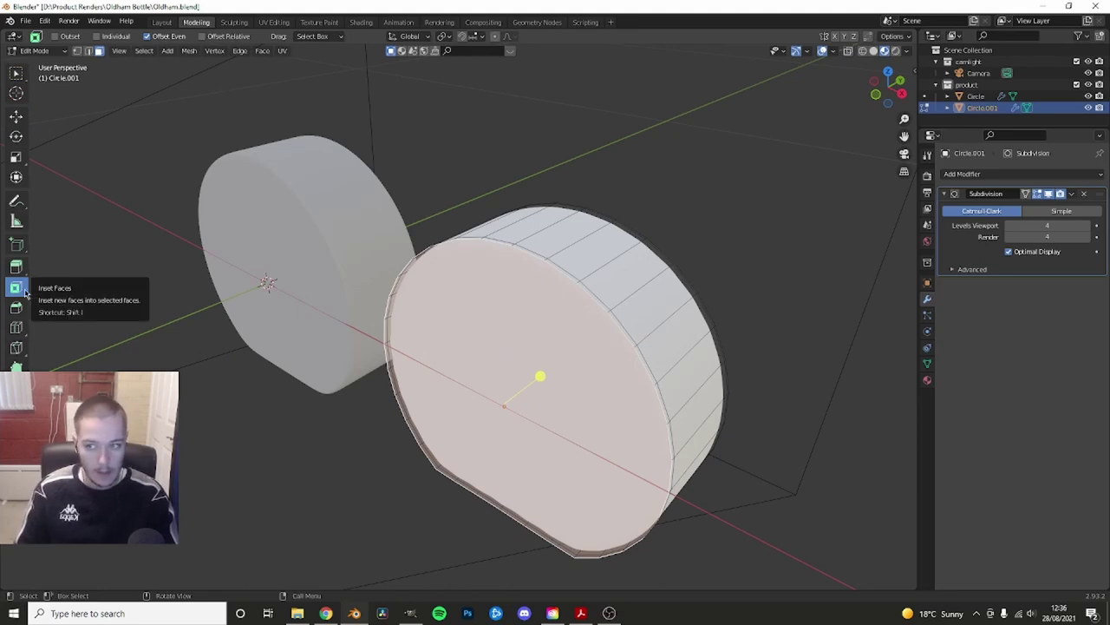
middle_click_drag(634, 398, 567, 330)
left_click_drag(565, 333, 557, 340)
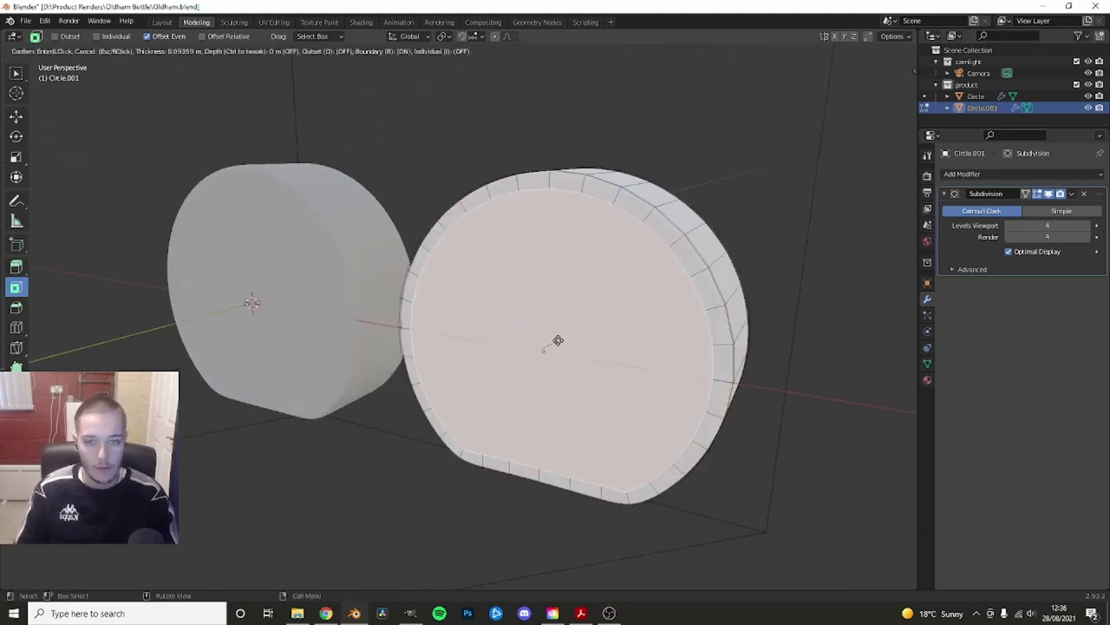
key("Escape")
middle_click_drag(557, 340, 341, 311)
left_click_drag(317, 314, 343, 323)
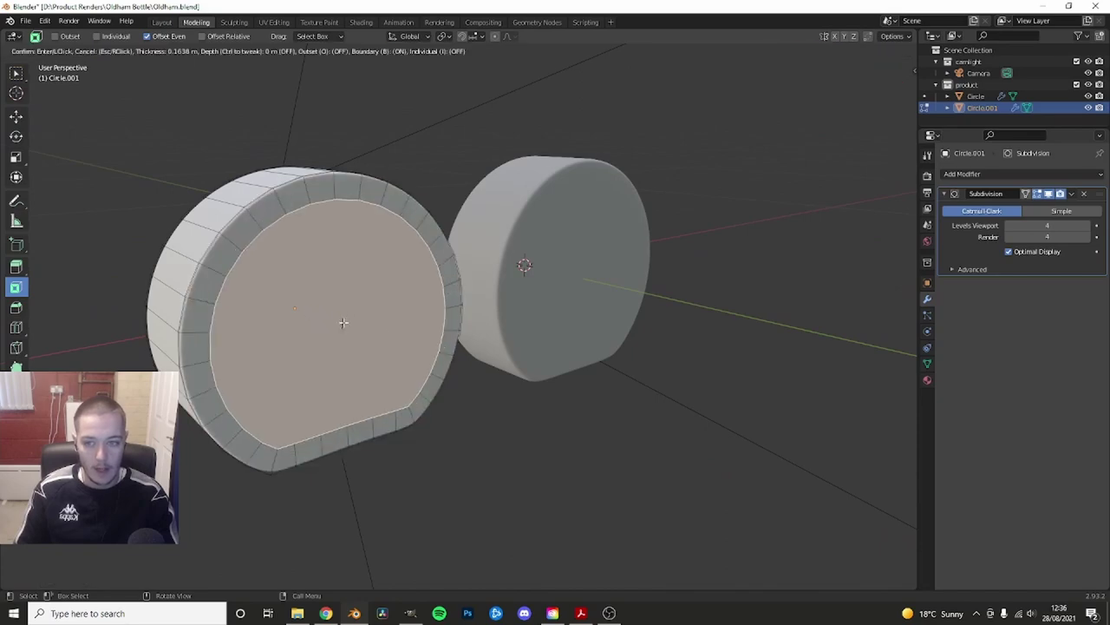
mouse_move(343, 323)
middle_mouse_down()
mouse_move(434, 320)
mouse_move(489, 281)
middle_mouse_up()
mouse_move(499, 286)
middle_mouse_down()
mouse_move(491, 243)
mouse_move(622, 269)
middle_mouse_up()
- Delete the inner front face and fill the opening with a single face
key("Tab")
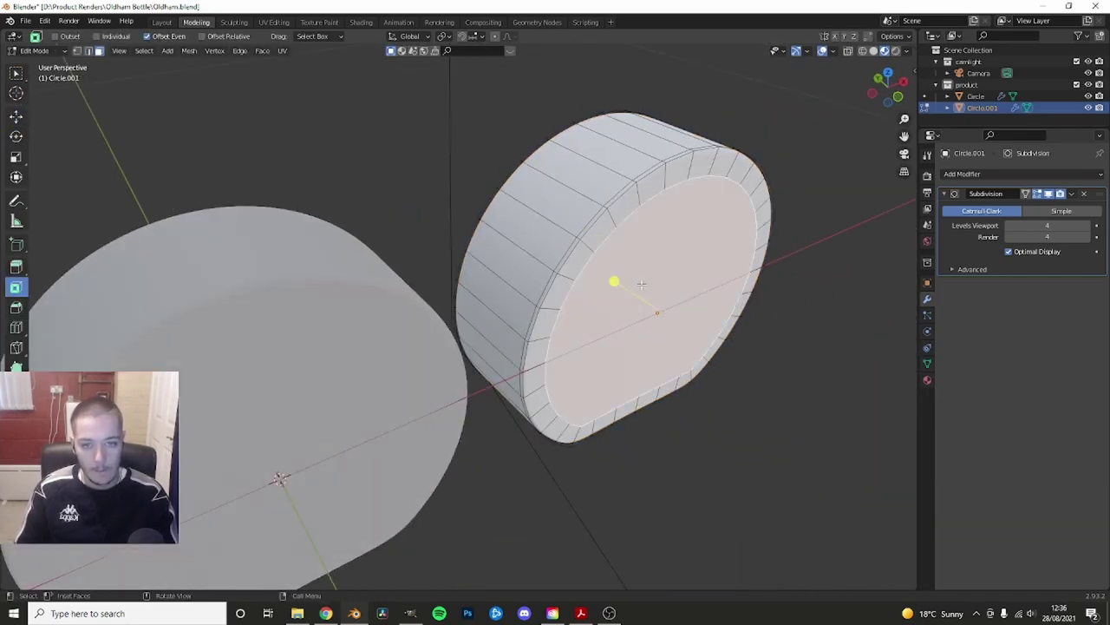
key("x")
left_click(609, 311)
middle_click_drag(608, 314, 589, 292, "ctrl")
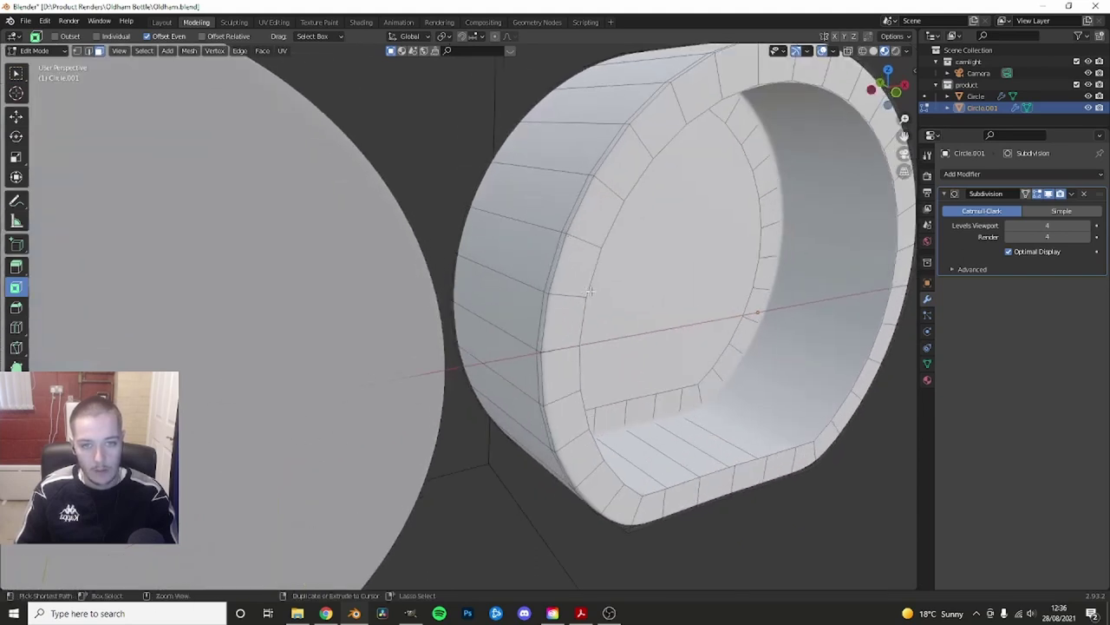
left_click(589, 292, "alt")
key("f")
right_click(589, 292)
- Dissolve the stray edges across the front face and check the smoothed disc
key("2")
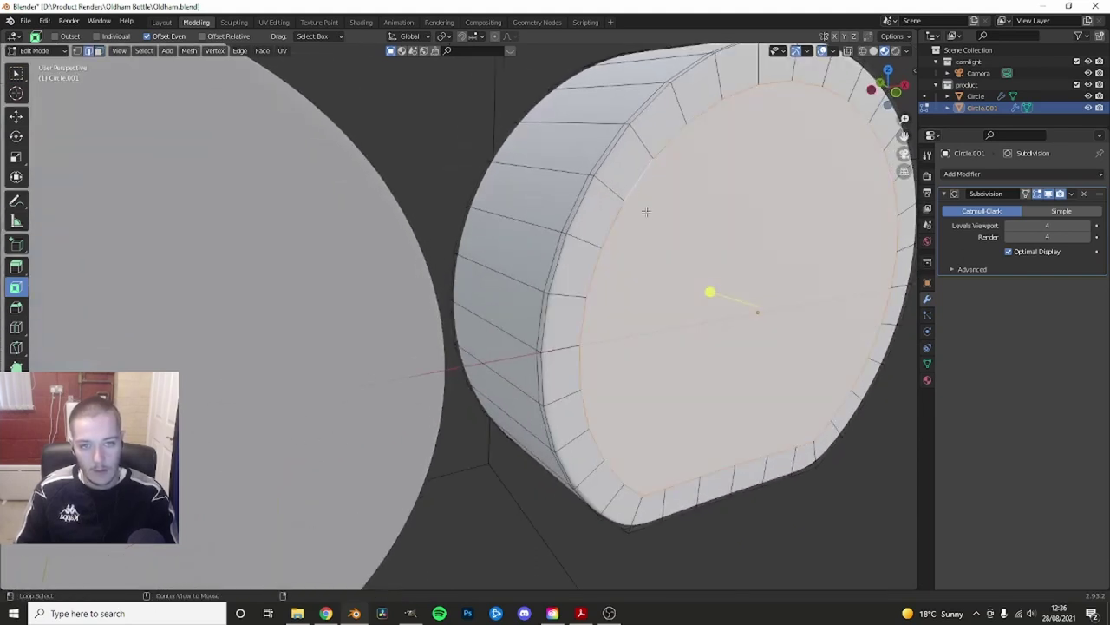
right_click(633, 276)
key("x")
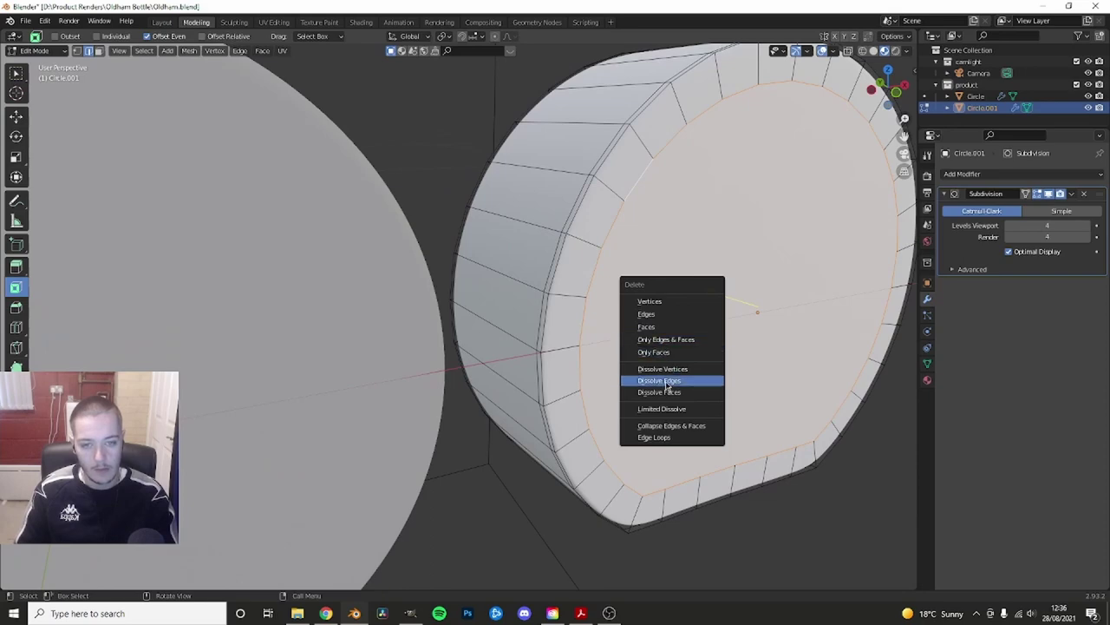
left_click(665, 380)
scroll(666, 381, "down", 3)
key("Tab")
mouse_move(235, 379)
middle_mouse_down()
mouse_move(505, 342)
mouse_move(412, 323)
mouse_move(382, 245)
mouse_move(495, 304)
middle_mouse_up()
key("Tab")
left_click(403, 246)
- Delete Circle.001 and inspect the remaining disc in front and top views
key("Tab")
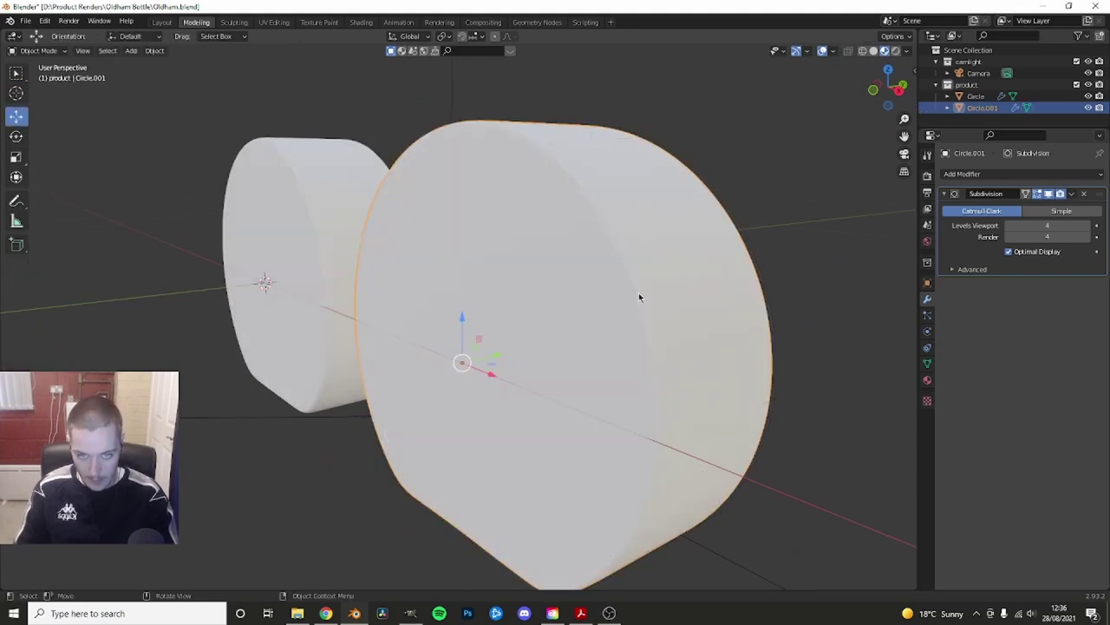
key("Delete")
key("KP_1")
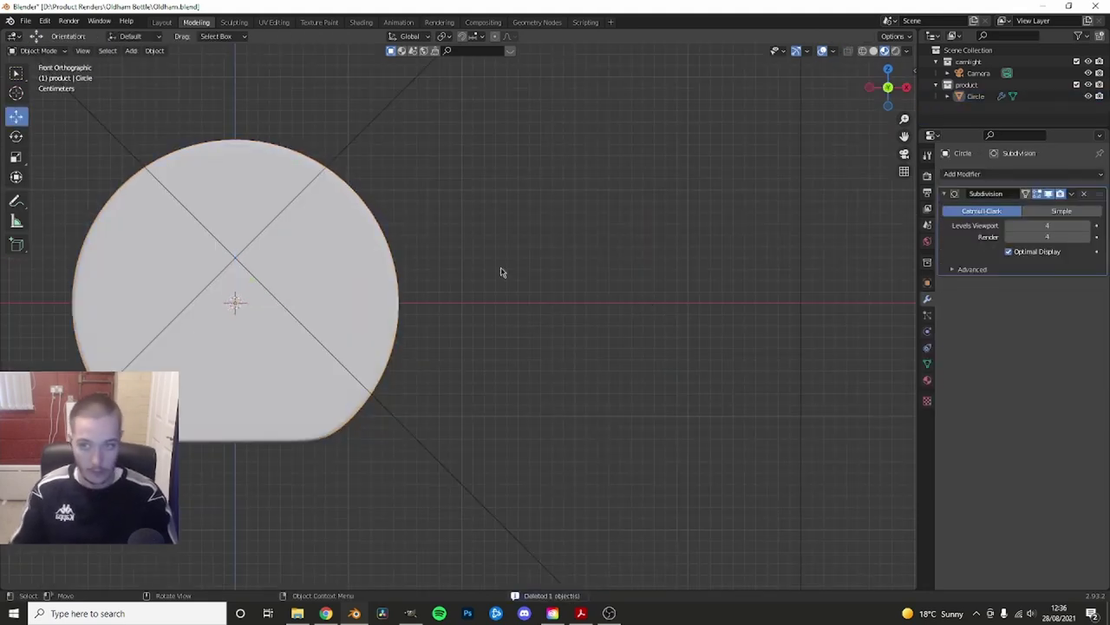
middle_click_drag(500, 272, 576, 296, "shift")
key("KP_7")
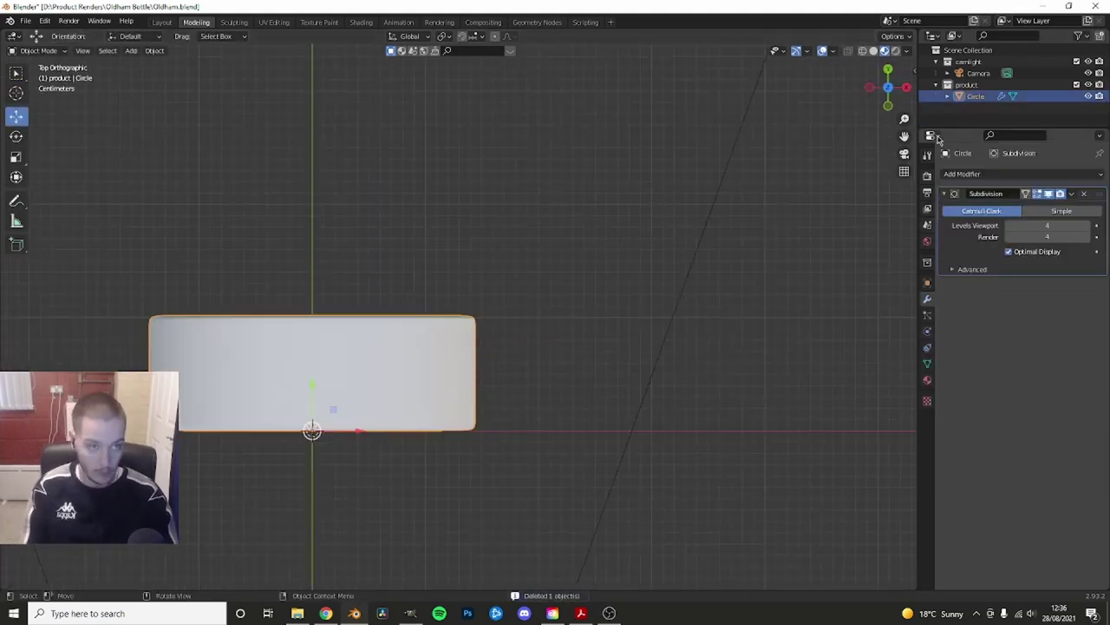
left_click(967, 85)
middle_click_drag(409, 238, 503, 255, "shift")
- Select the camera and orbit around it, reviewing its lens and transform settings
left_click(979, 73)
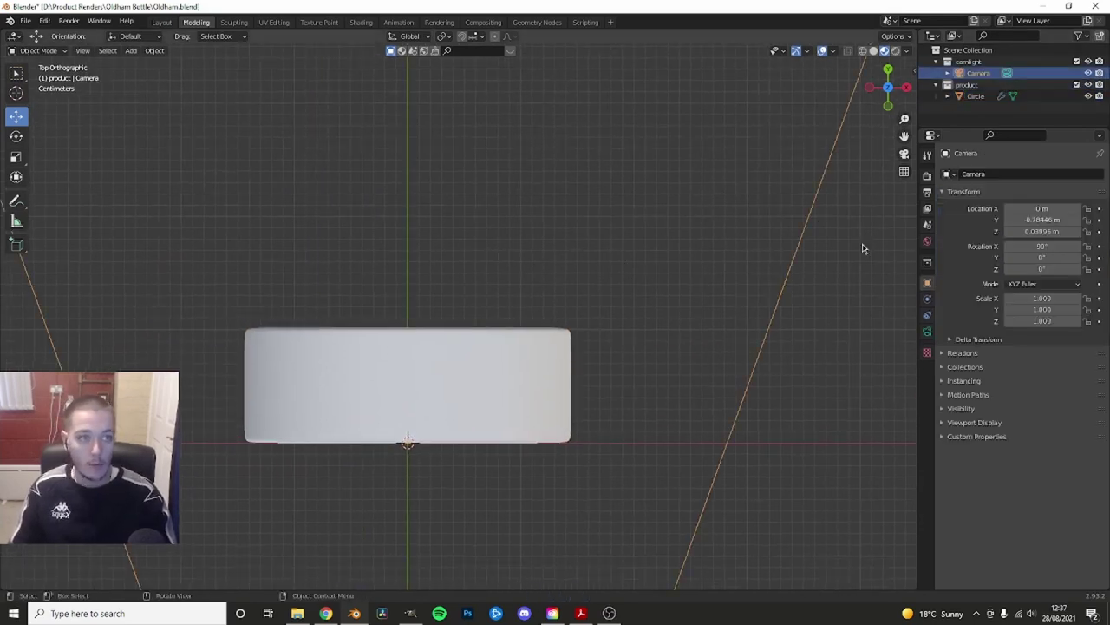
middle_click_drag(862, 243, 562, 290)
scroll(550, 275, "down", 4)
left_click(622, 248)
middle_click_drag(623, 248, 524, 244)
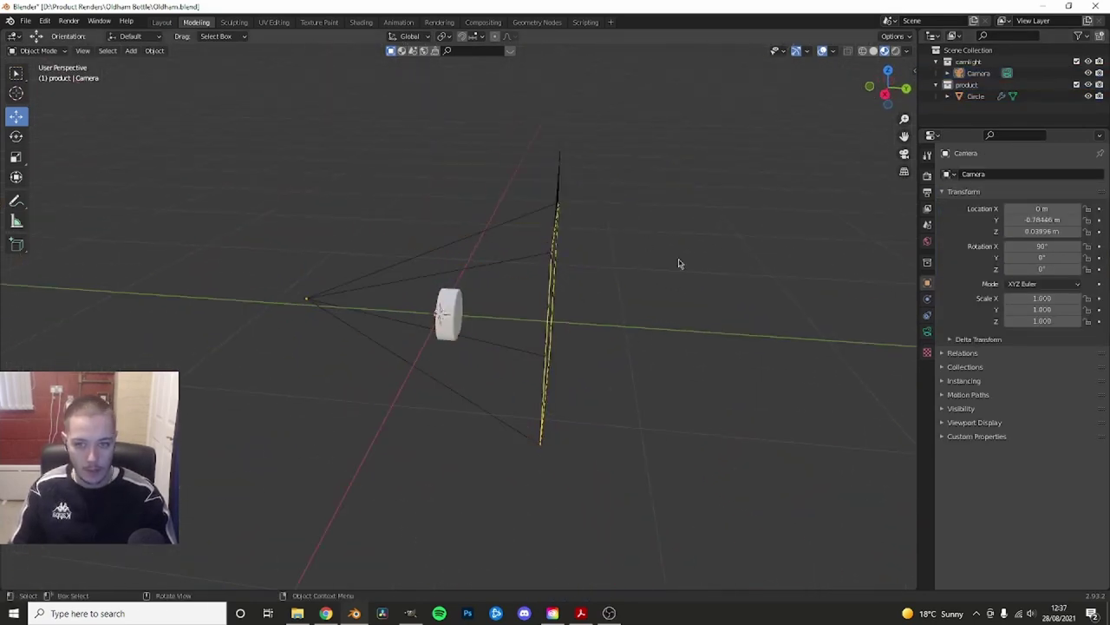
middle_click_drag(656, 268, 604, 215)
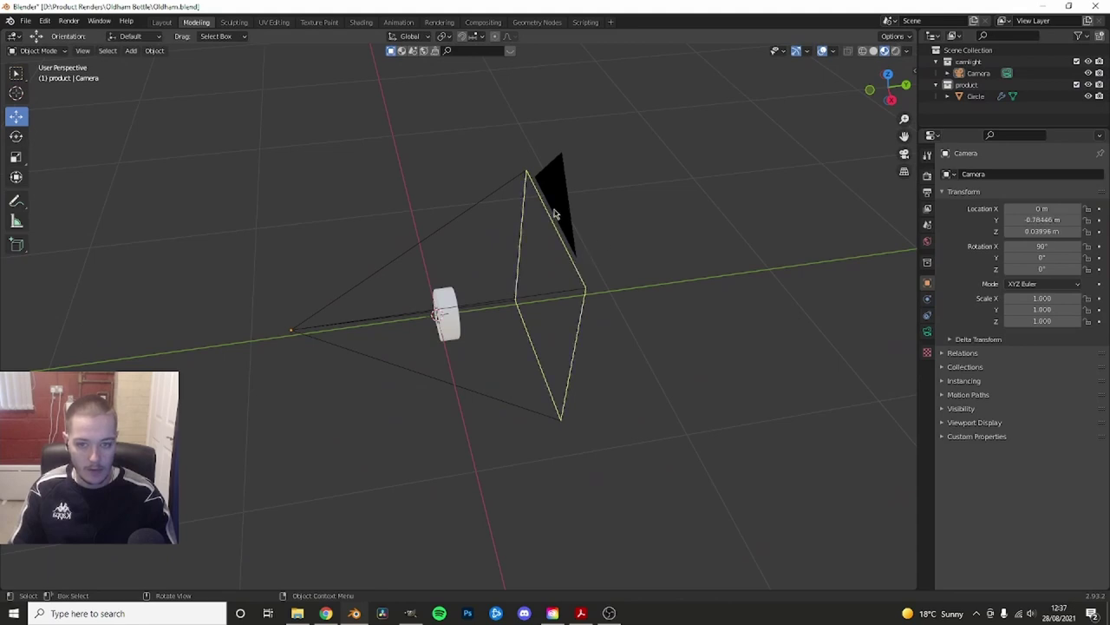
left_click(555, 213)
left_click(796, 268)
left_click(569, 208)
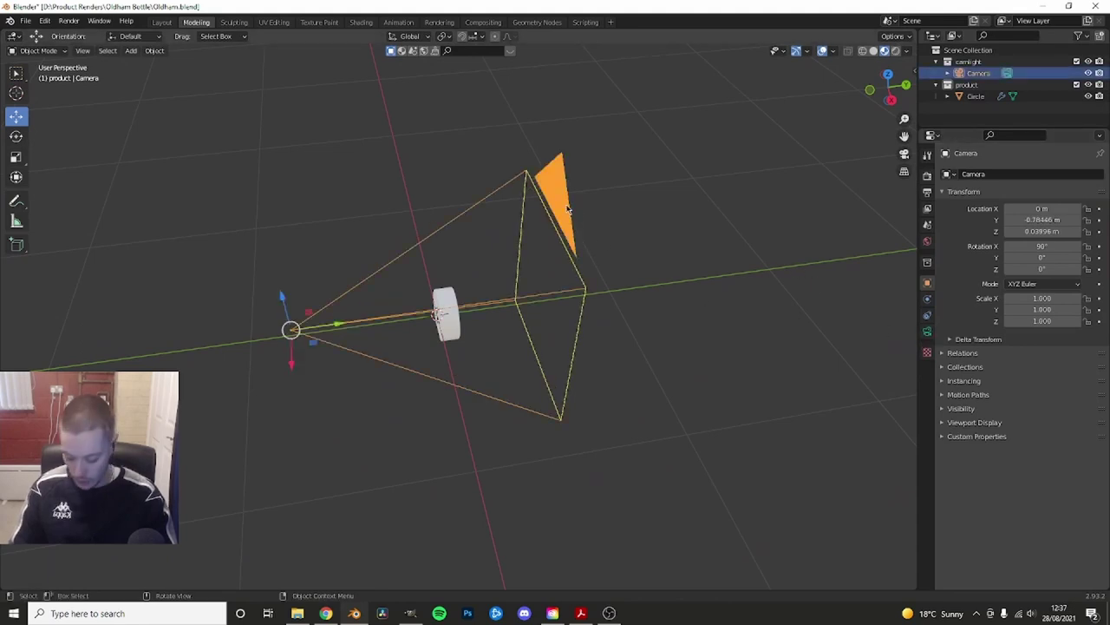
left_click(927, 330)
left_click(927, 284)
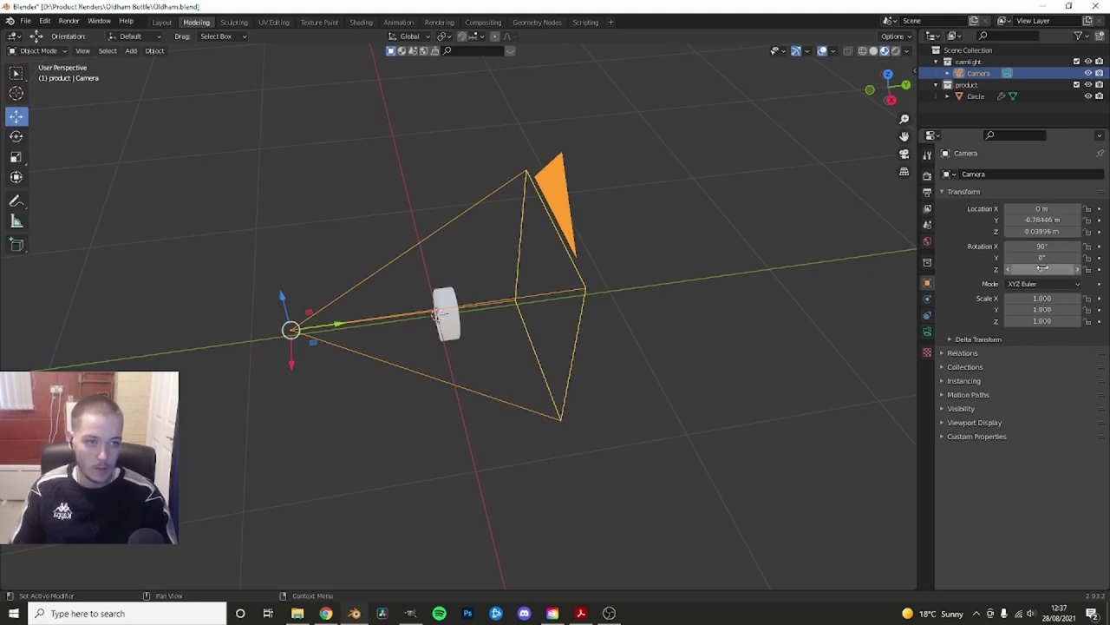
middle_click_drag(595, 261, 602, 243)
- Look through the camera and review the render and output properties
key("KP_0")
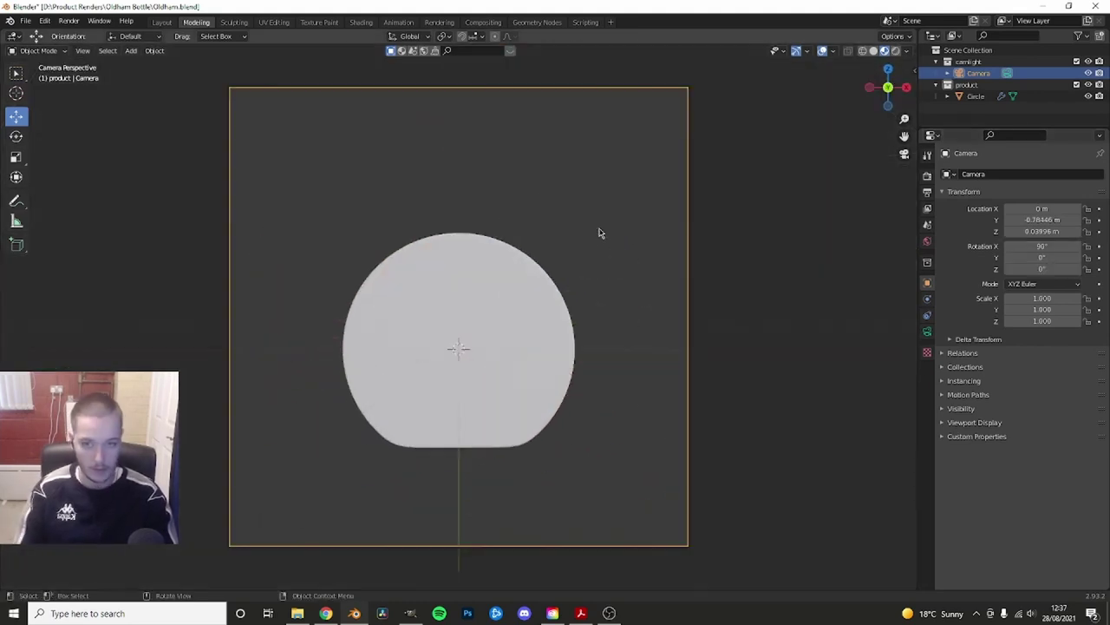
left_click(927, 331)
left_click(927, 192)
left_click(927, 176)
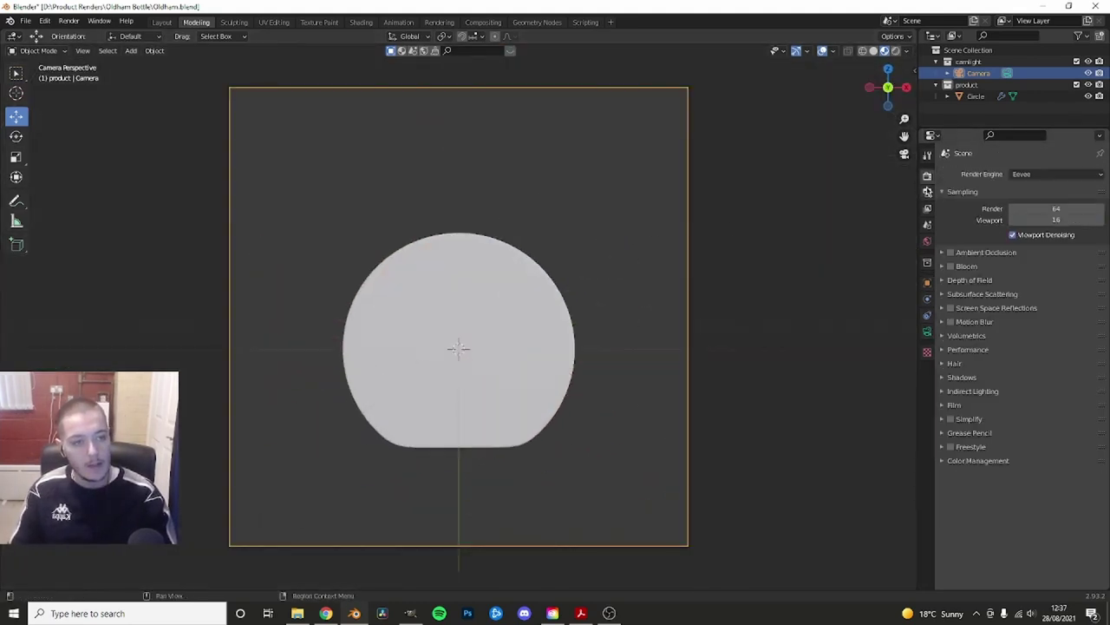
left_click(927, 191)
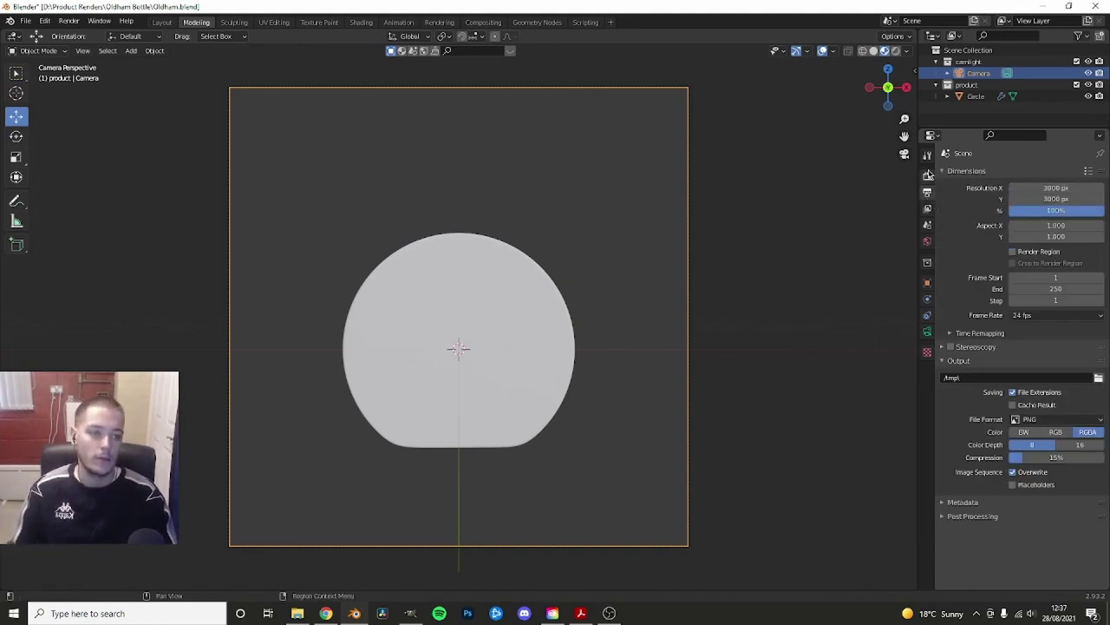
left_click(927, 174)
- Set the render engine to Cycles on GPU Compute, checking the System preferences
left_click(1028, 175)
left_click(1040, 214)
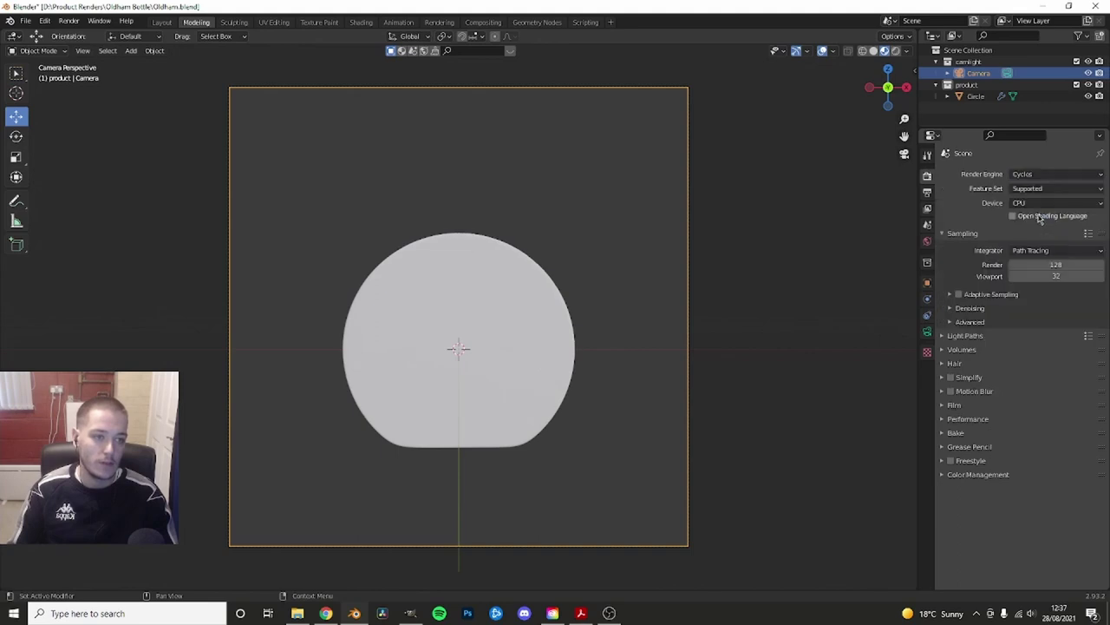
left_click(1033, 204)
left_click(1044, 230)
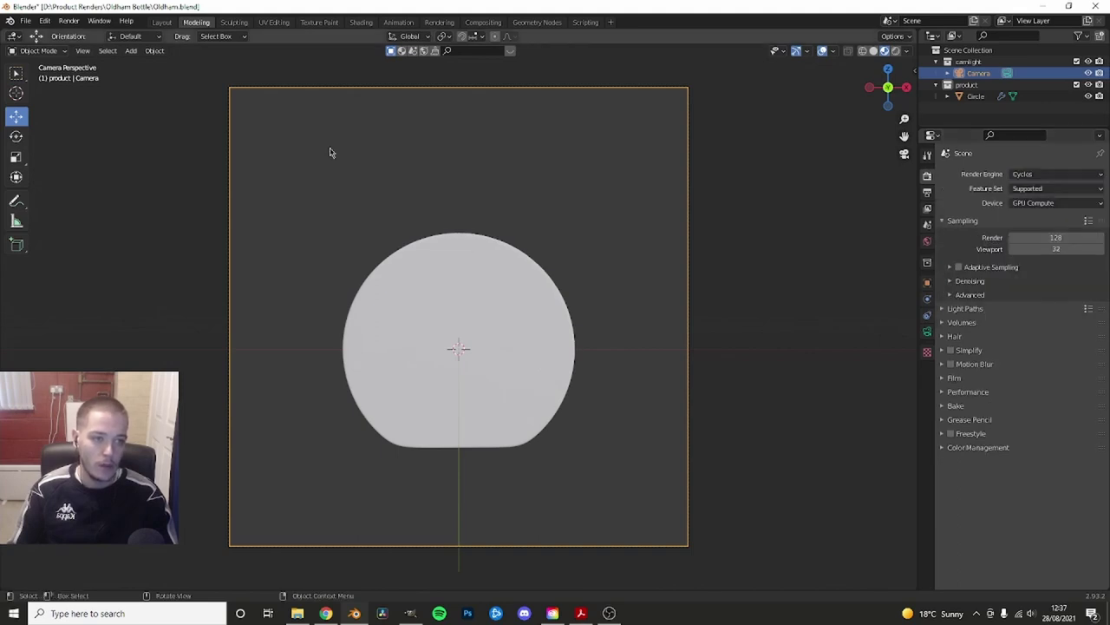
left_click(54, 24)
left_click(102, 193)
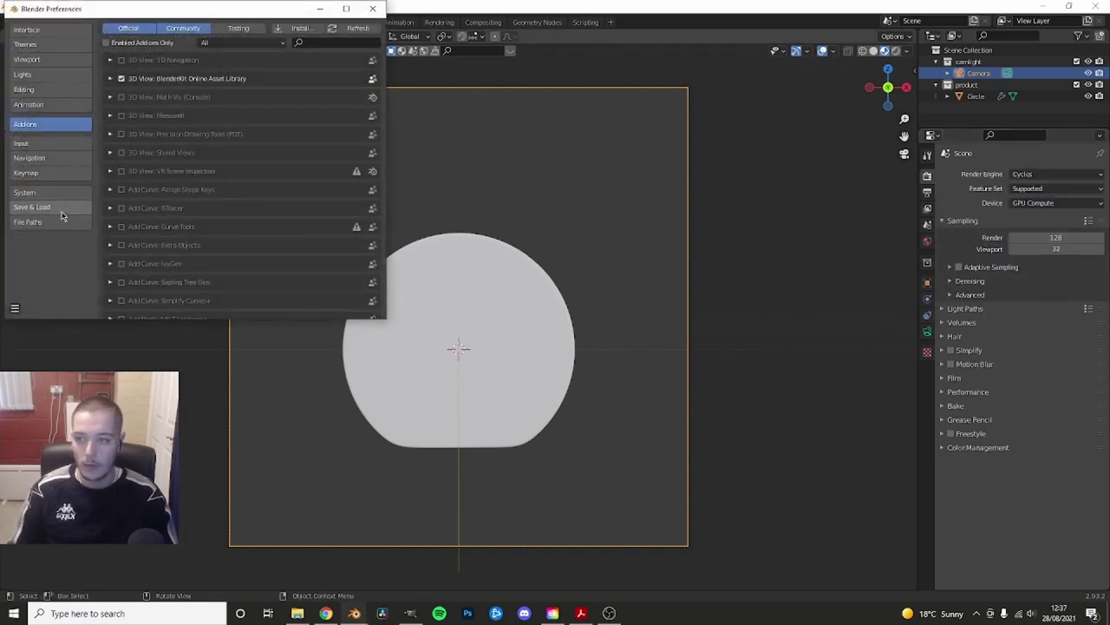
left_click(41, 194)
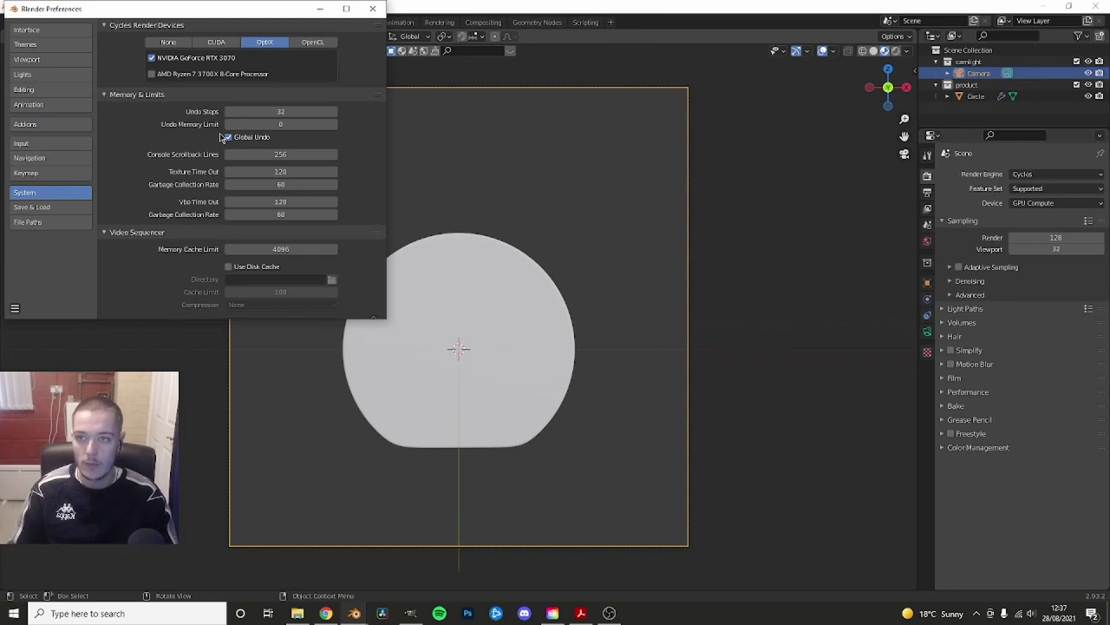
left_click(373, 9)
- Enable OptiX denoising and apply the Medium High Contrast colour look
left_click(969, 281)
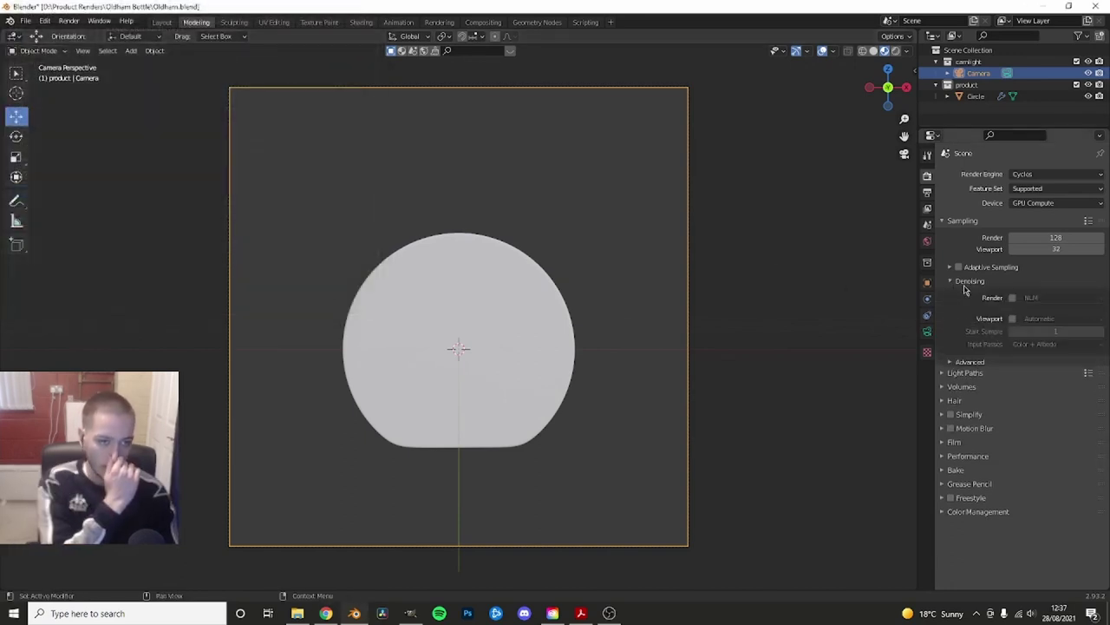
left_click(1013, 297)
left_click(1038, 298)
left_click(1038, 325)
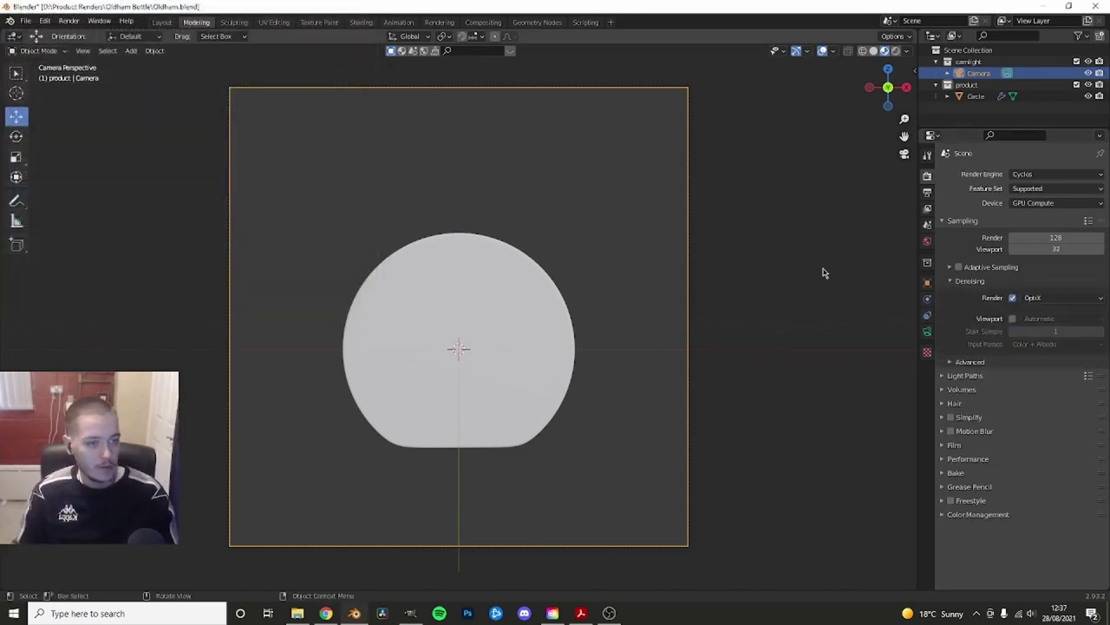
left_click(977, 514)
scroll(1038, 526, "down", 1)
left_click(1030, 523)
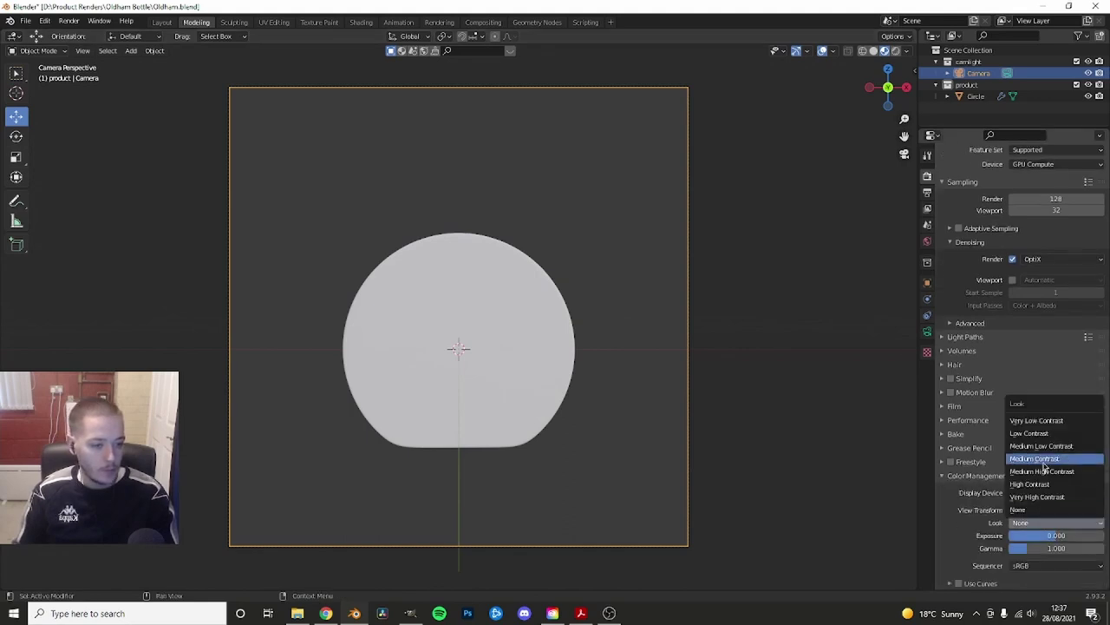
left_click(1047, 472)
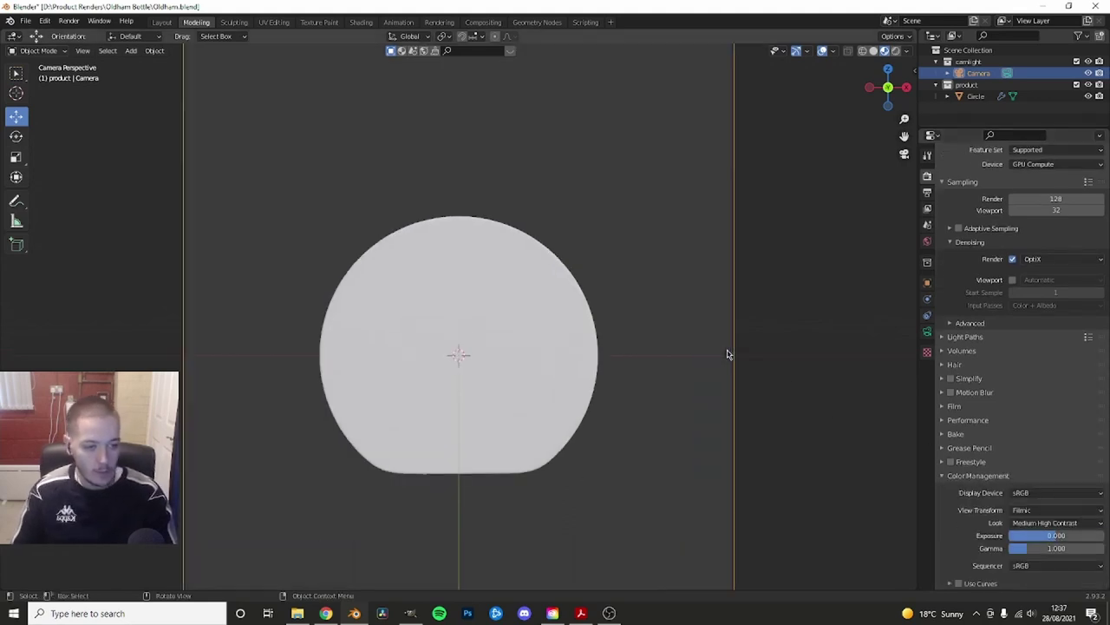
- Give the camera an 80 mm focal length
left_click(617, 333)
scroll(1034, 427, "up", 1)
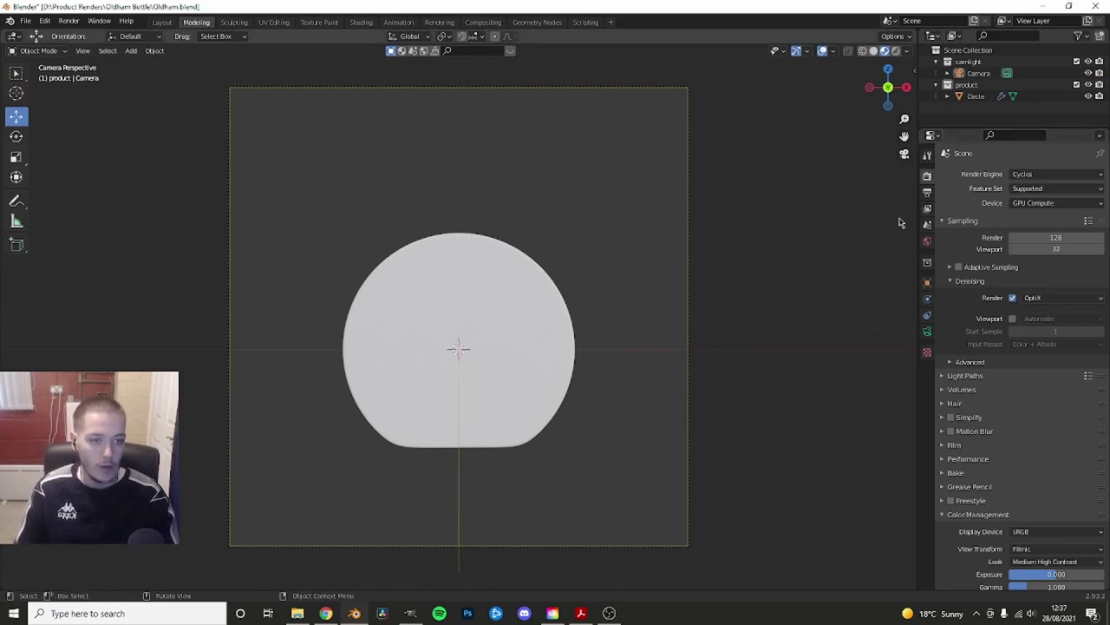
left_click(927, 191)
left_click(928, 177)
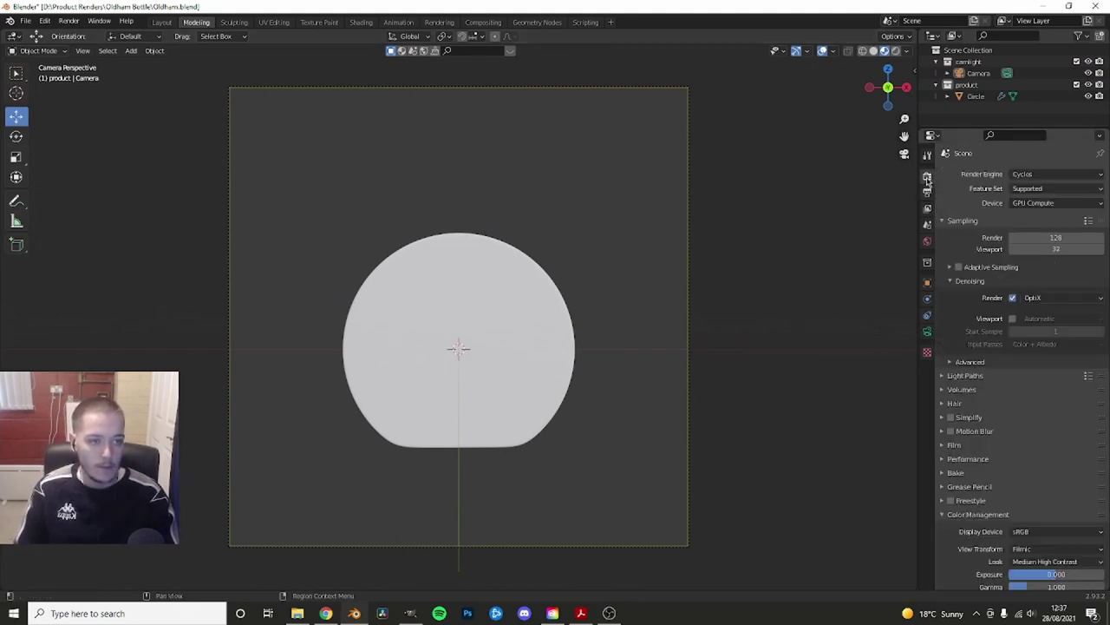
left_click(929, 332)
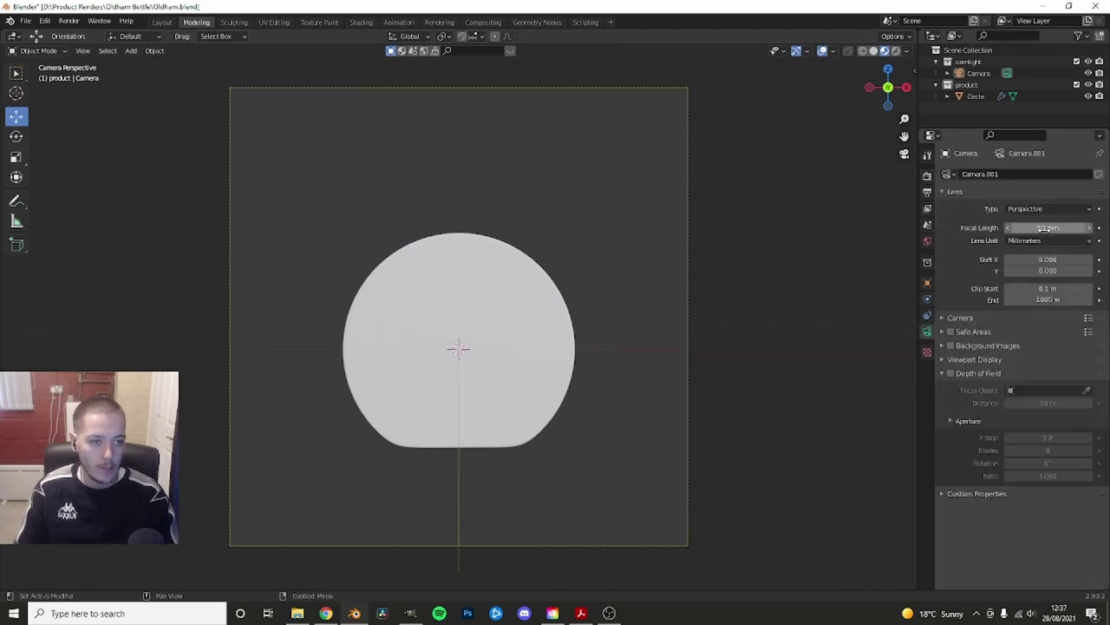
key("Return")
scroll(736, 295, "down", 3)
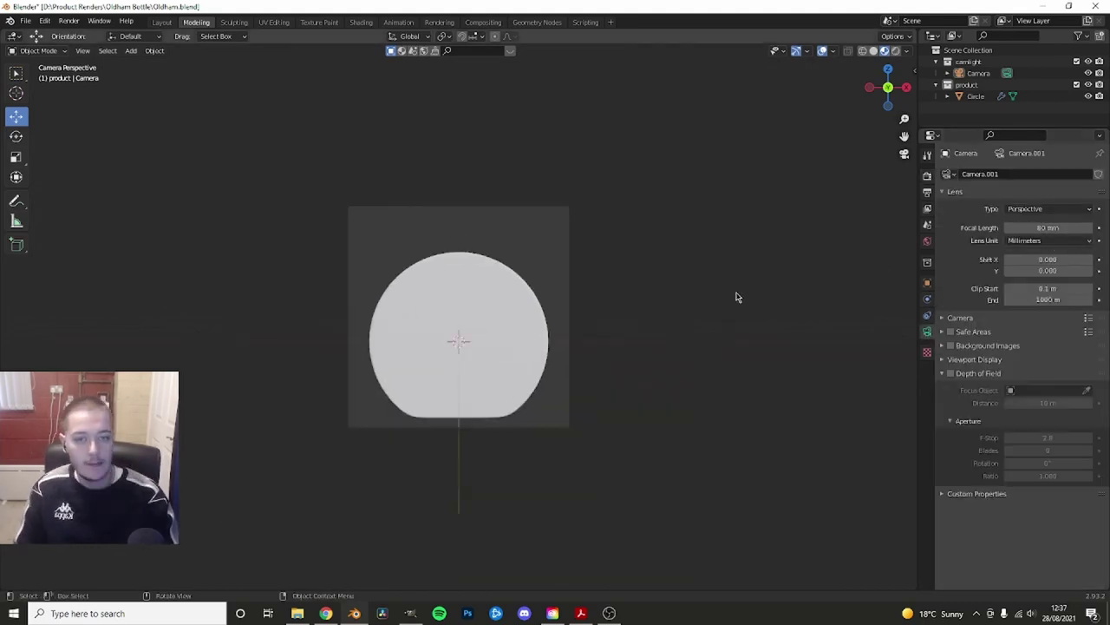
middle_click_drag(735, 295, 460, 317)
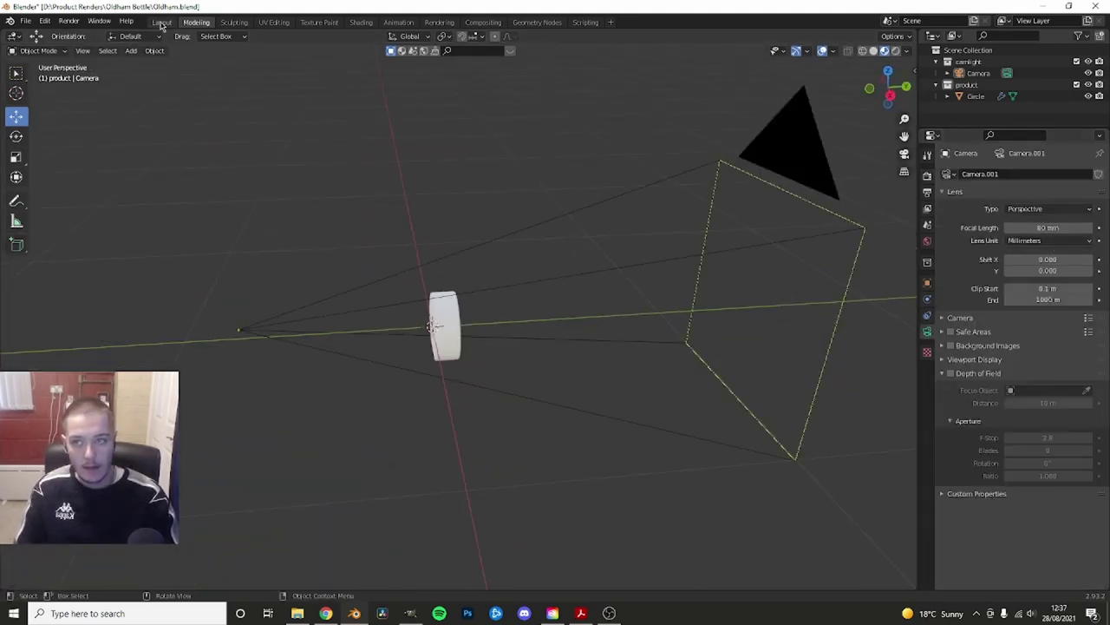
- Switch to the Layout workspace with the left viewport looking through the camera
left_click(162, 22)
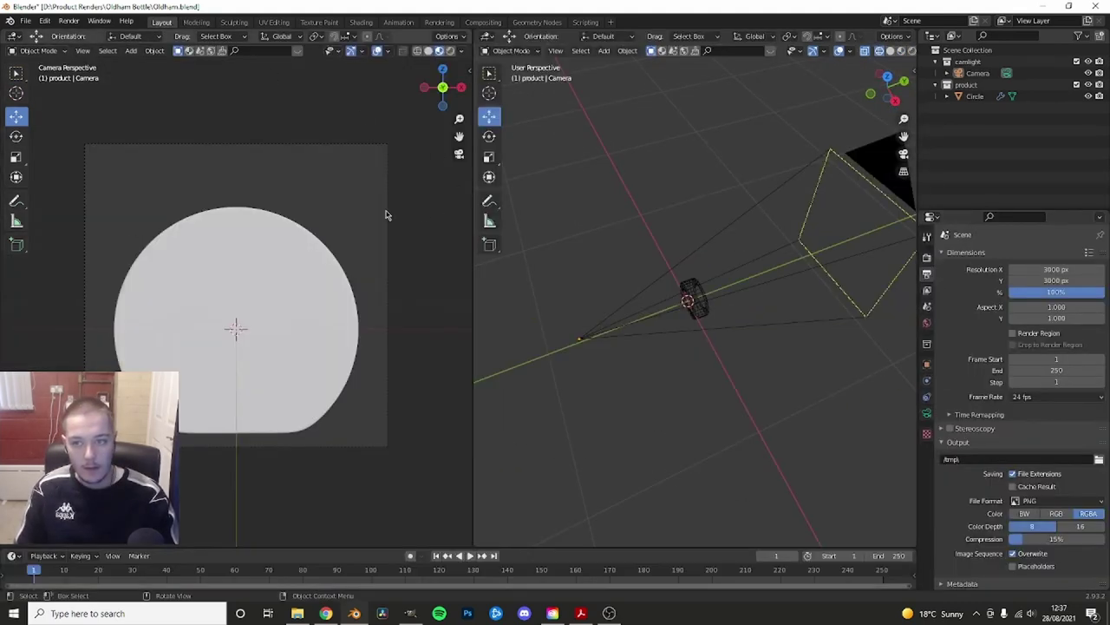
left_click(659, 312)
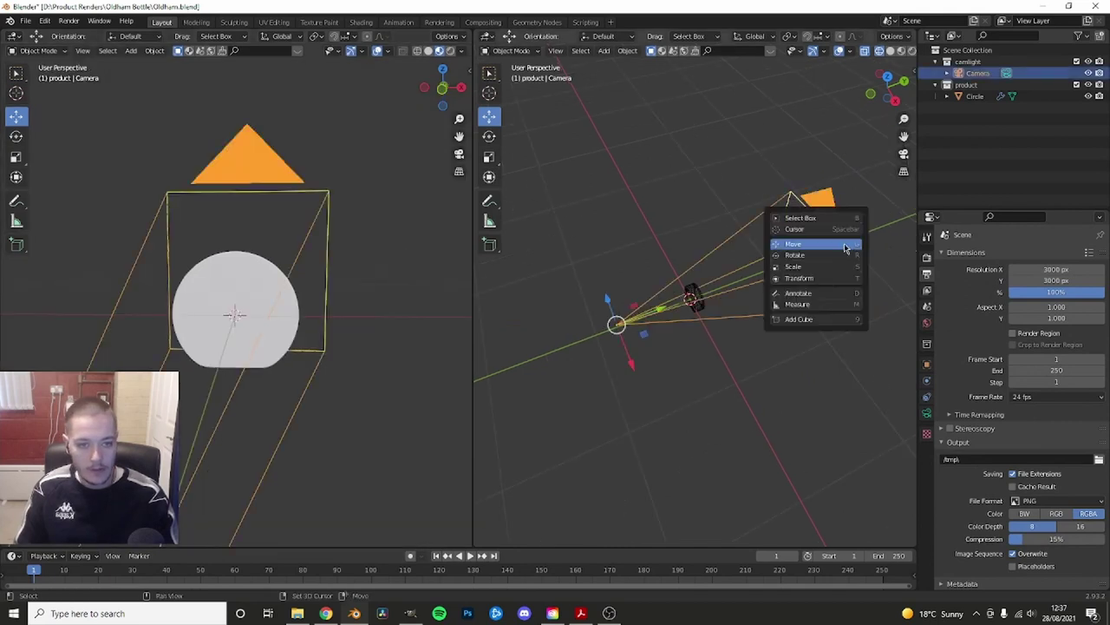
left_click_drag(653, 314, 646, 320)
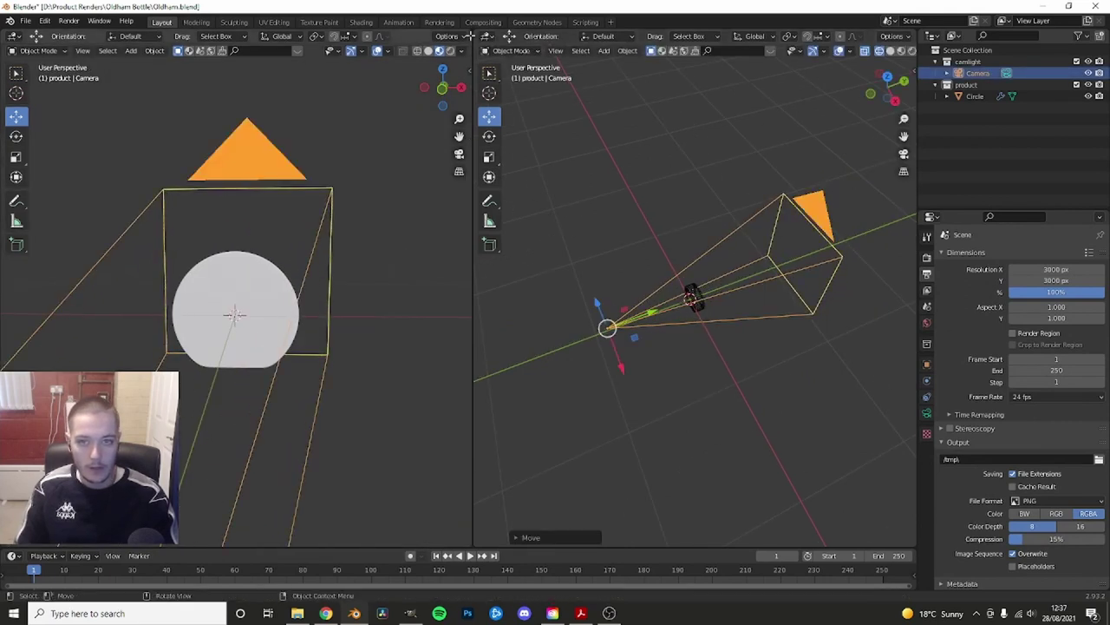
left_click_drag(473, 36, 483, 35)
key("KP_0")
key("KP_0")
middle_click_drag(694, 286, 795, 242)
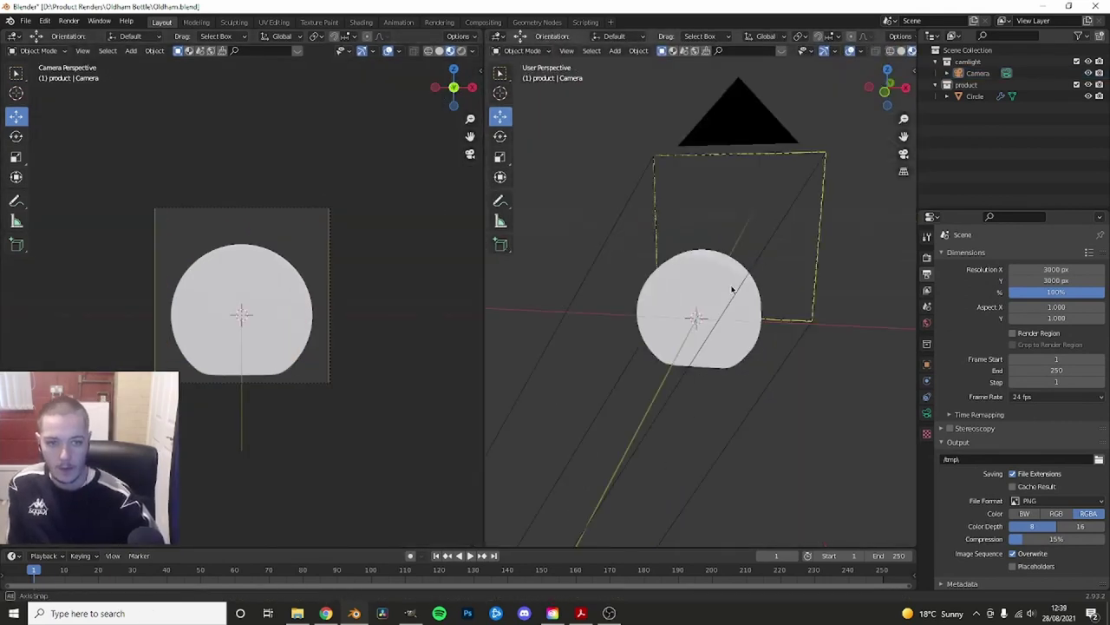
right_click(795, 242)
left_click_drag(781, 252, 738, 286)
middle_click_drag(737, 286, 691, 329)
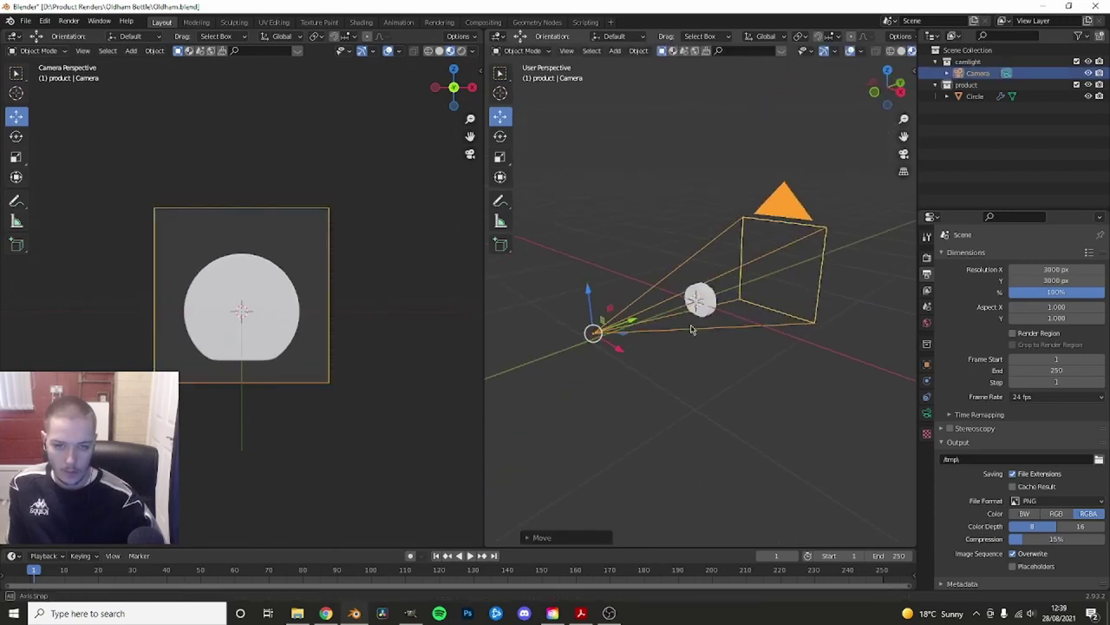
- Pull the camera back along its Y axis so the disc appears smaller
key("g")
key("y")
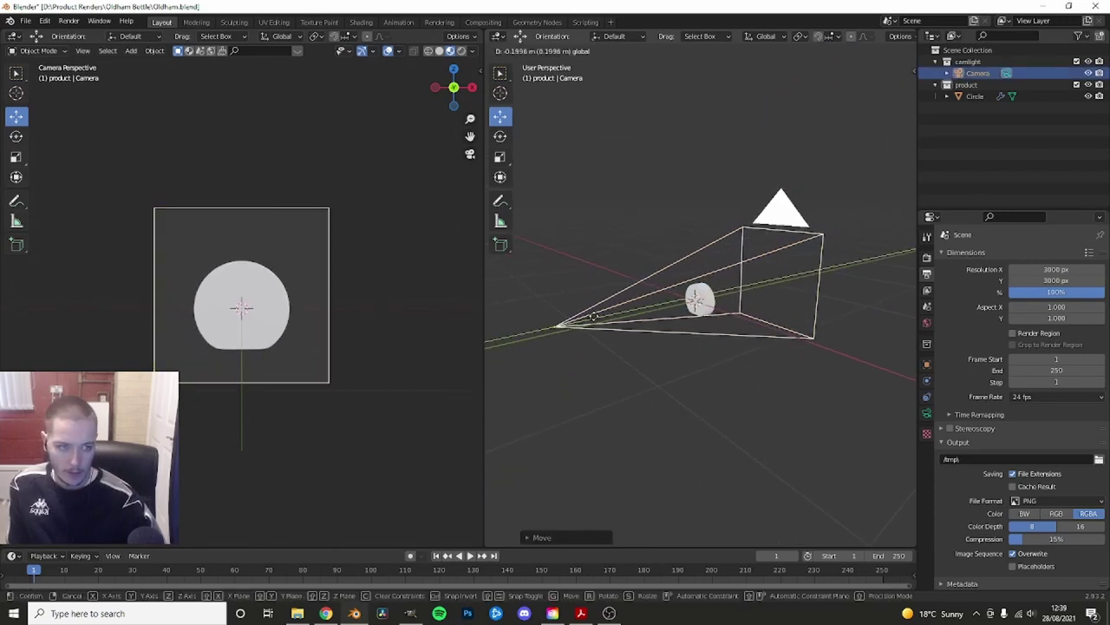
left_click(593, 316)
left_click(927, 253)
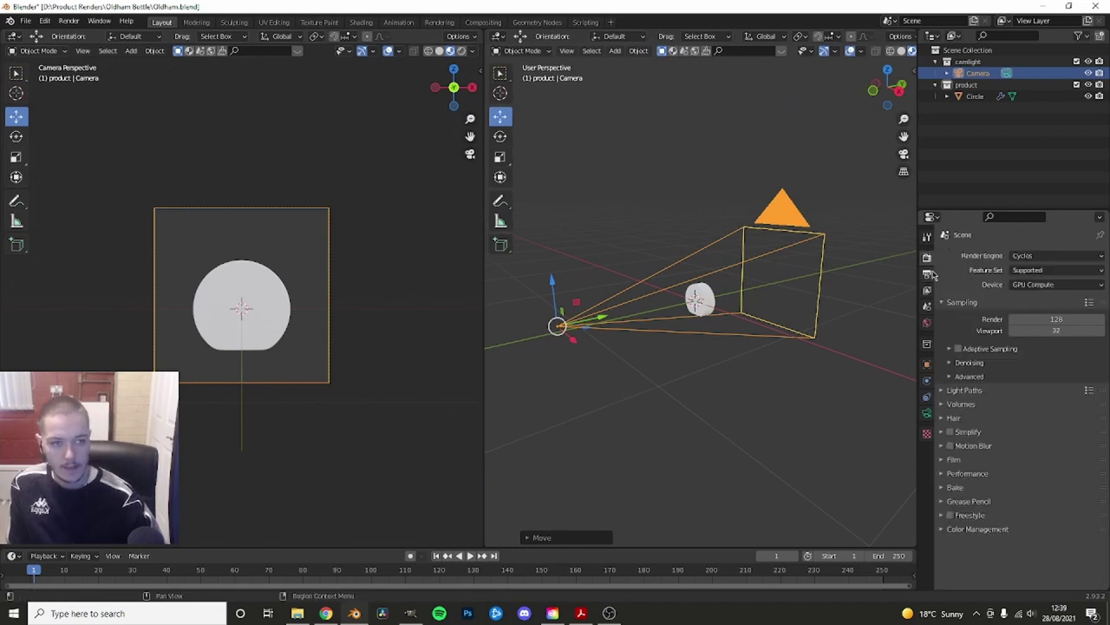
left_click(927, 274)
left_click(926, 412)
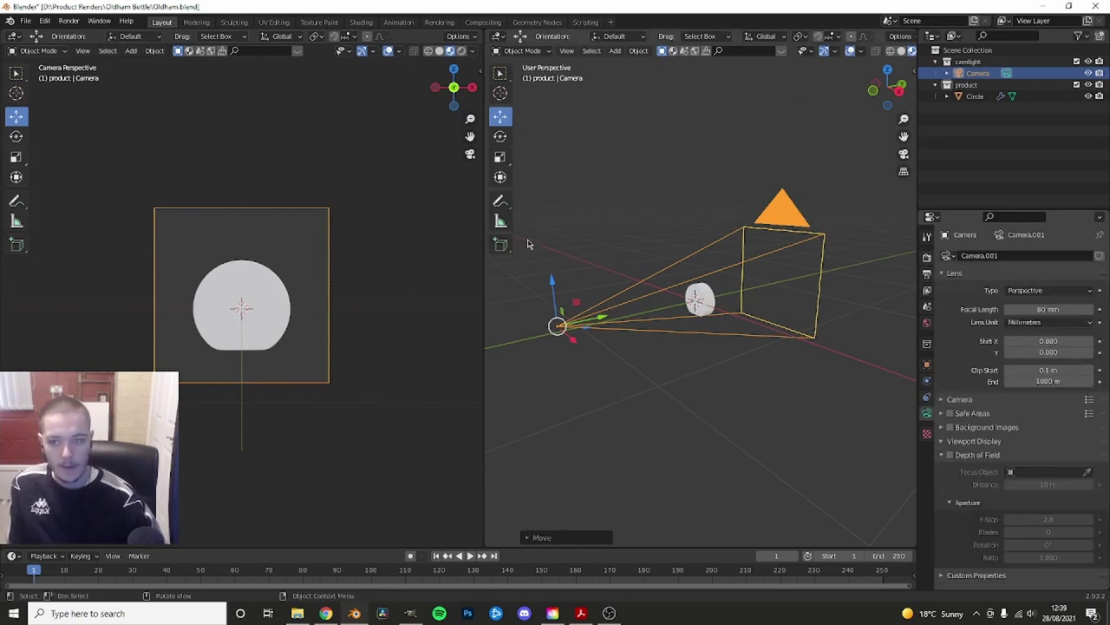
scroll(655, 288, "up", 3)
- Select the product collection and set the right viewport to top-down view
left_click(969, 85)
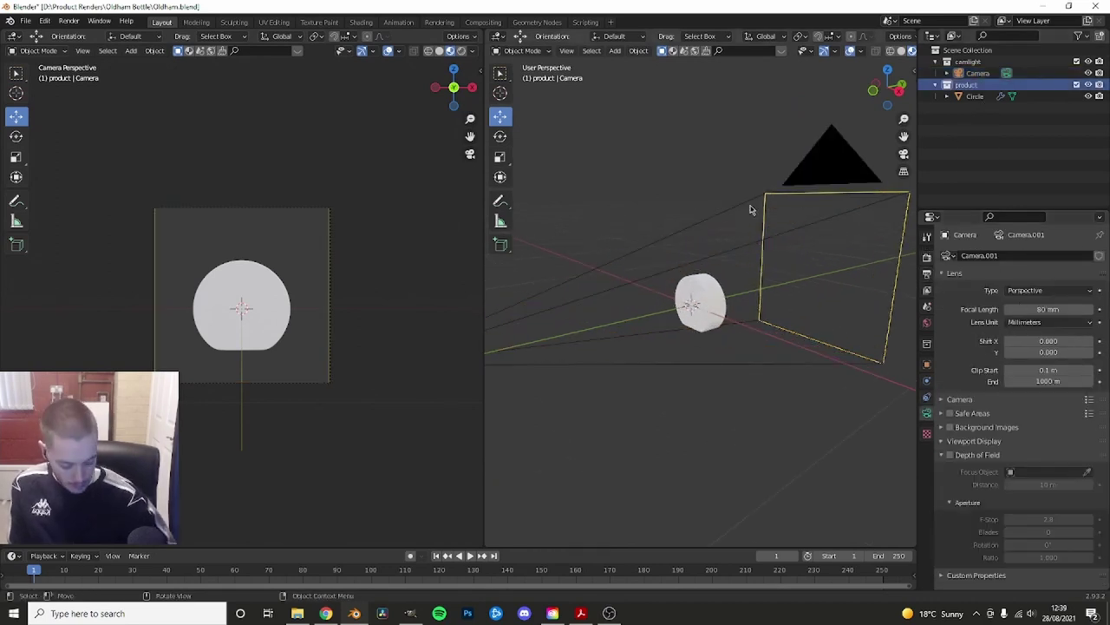
key("KP_7")
scroll(699, 231, "up", 2)
key("shift+a")
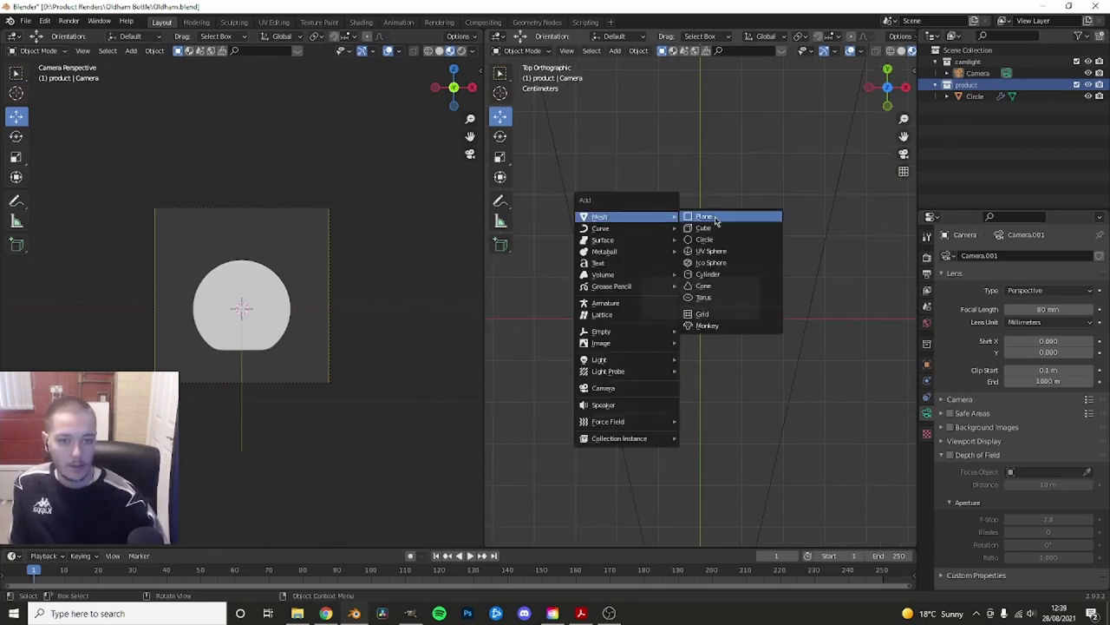
- Add a second circle, move it along Y and shrink it to neck size
left_click(705, 240)
key("s")
left_click(853, 276)
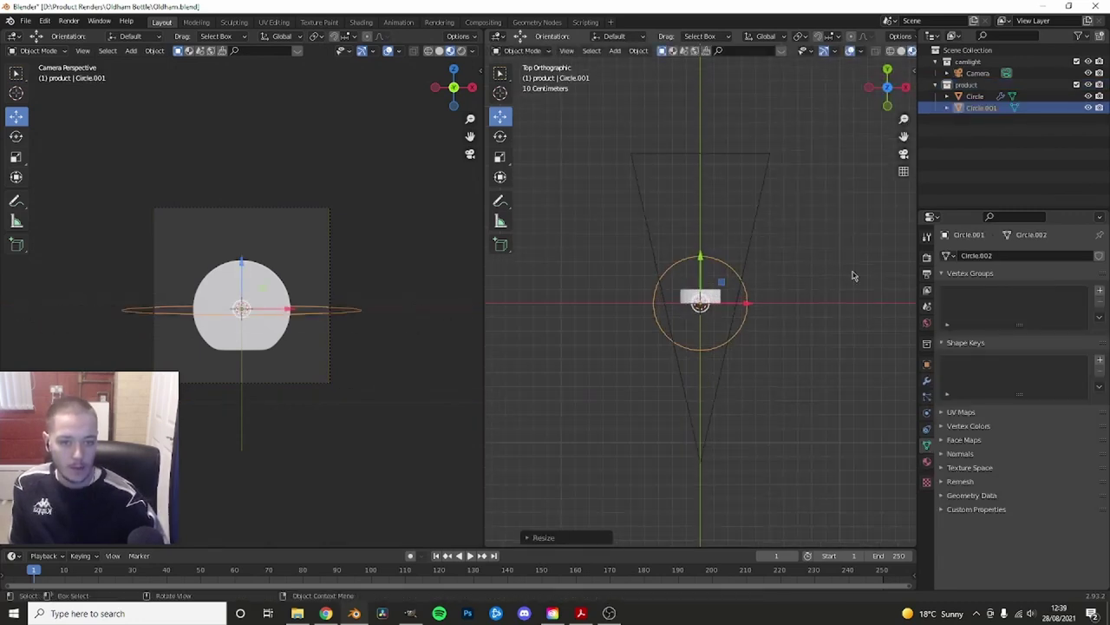
scroll(853, 276, "up", 3)
scroll(810, 293, "up", 5)
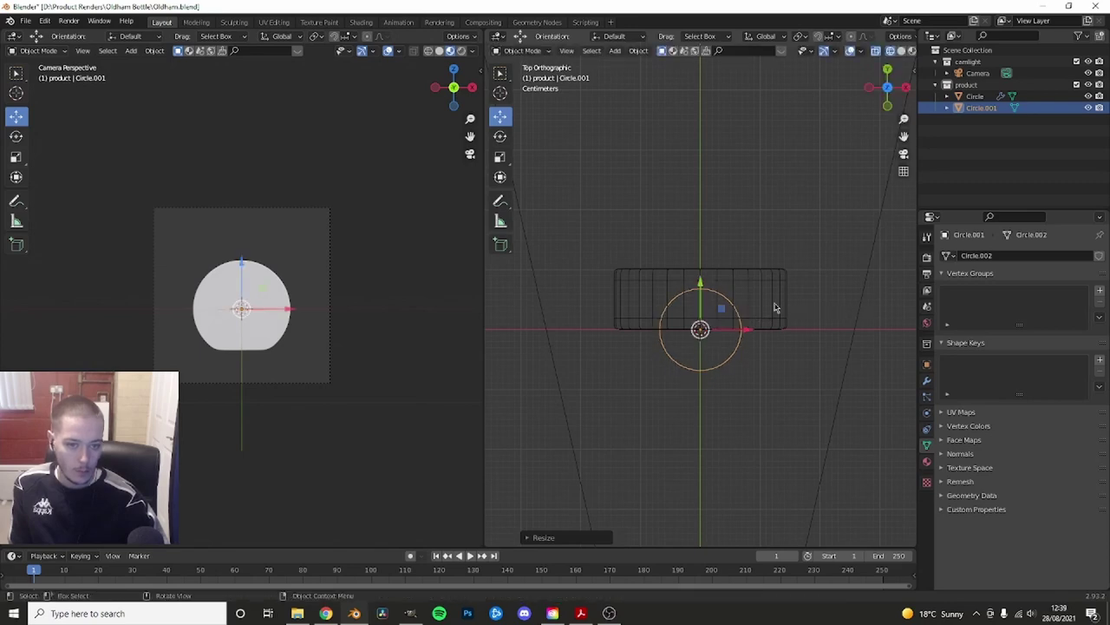
key("g")
key("y")
left_click(700, 260)
key("s")
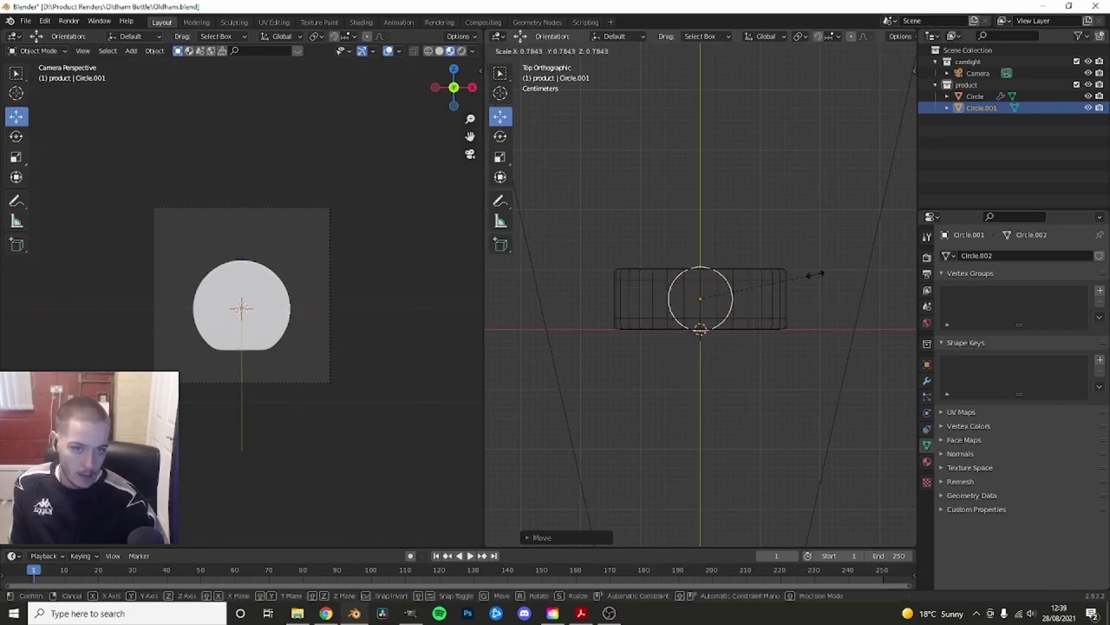
left_click(811, 275)
key("s")
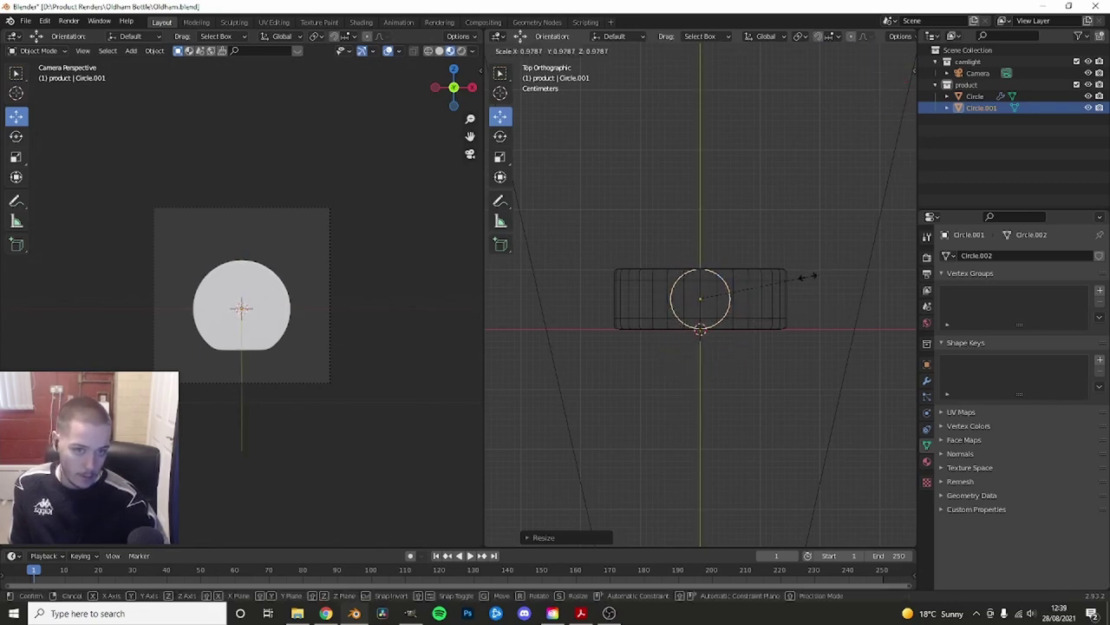
left_click(807, 276)
- Move the shrunken circle up along Z onto the top of the bottle body
middle_click_drag(793, 315, 775, 188)
key("KP_1")
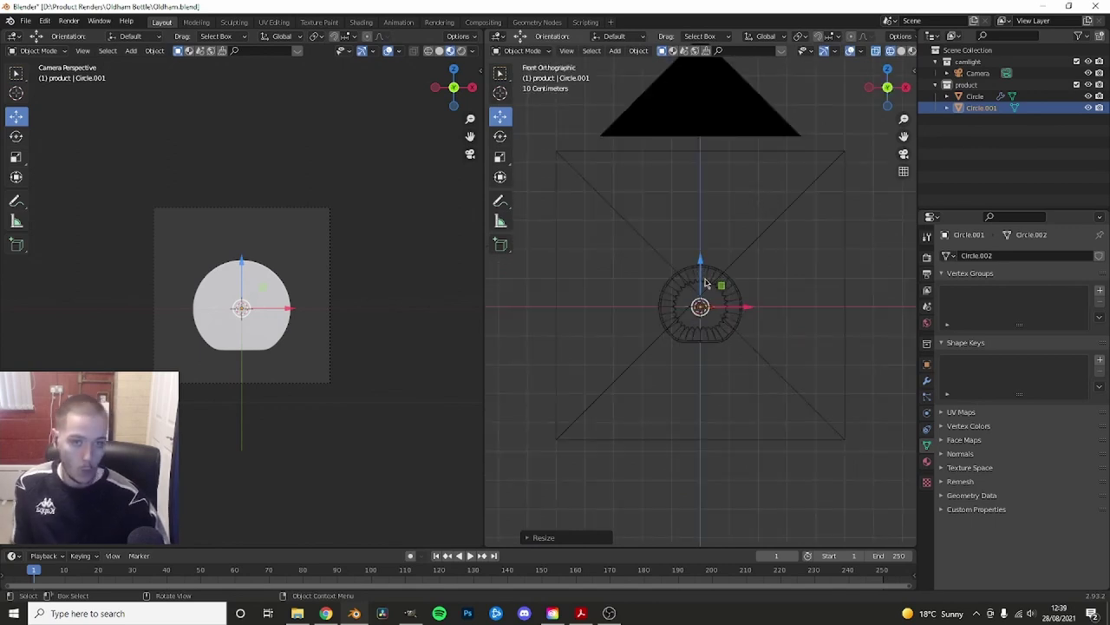
key("g")
key("z")
left_click(698, 216)
scroll(698, 217, "up", 3)
scroll(700, 260, "up", 3)
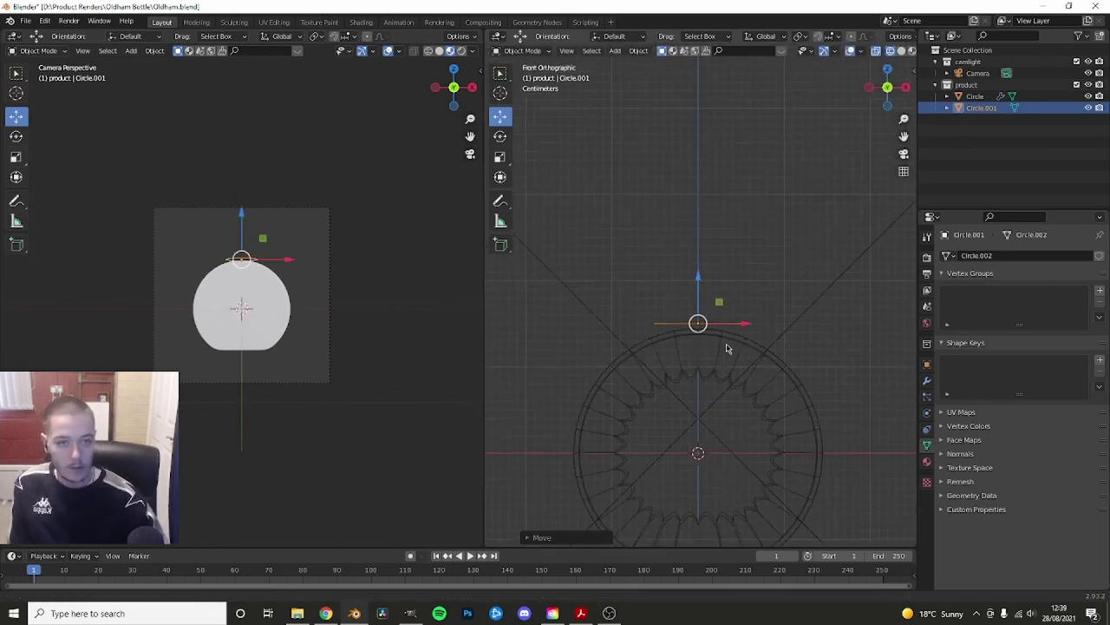
- Fill the circle with a face in Edit Mode and switch to solid shading
key("Tab")
mouse_move(751, 304)
middle_mouse_down()
mouse_move(729, 364)
mouse_move(731, 331)
middle_mouse_up()
key("f")
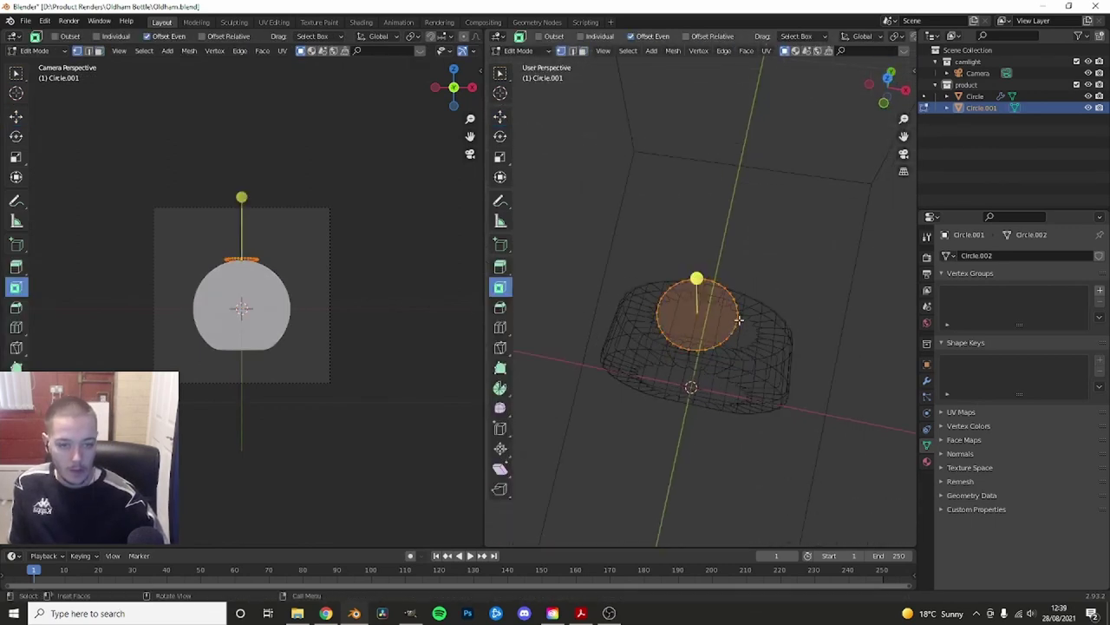
key("shift+z")
scroll(739, 319, "up", 2)
scroll(743, 290, "up", 2)
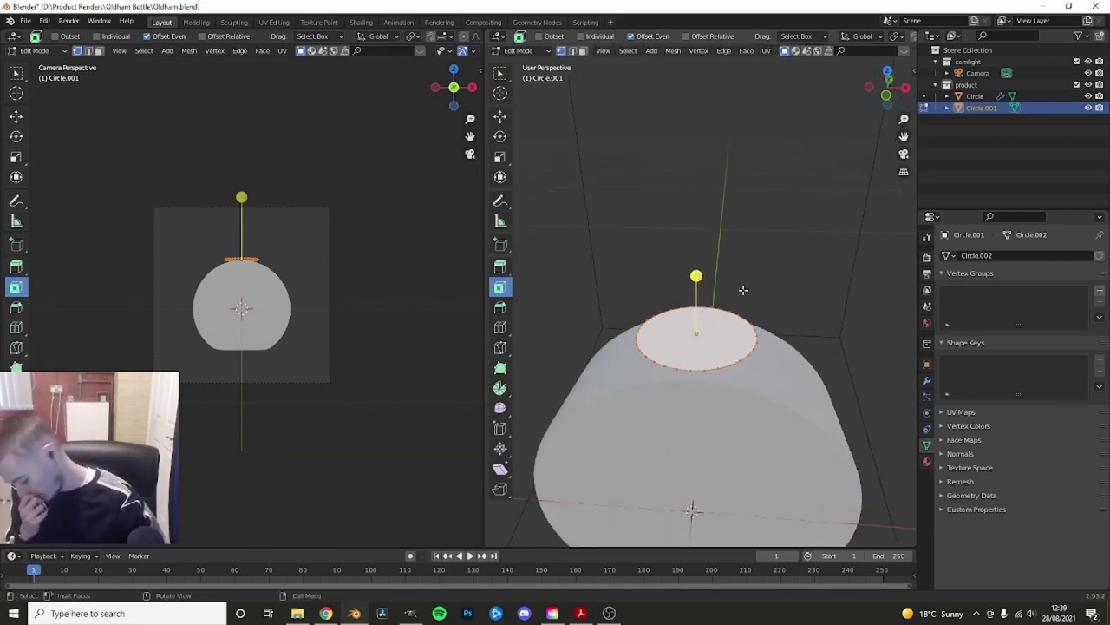
scroll(713, 296, "up", 3)
scroll(718, 329, "down", 2)
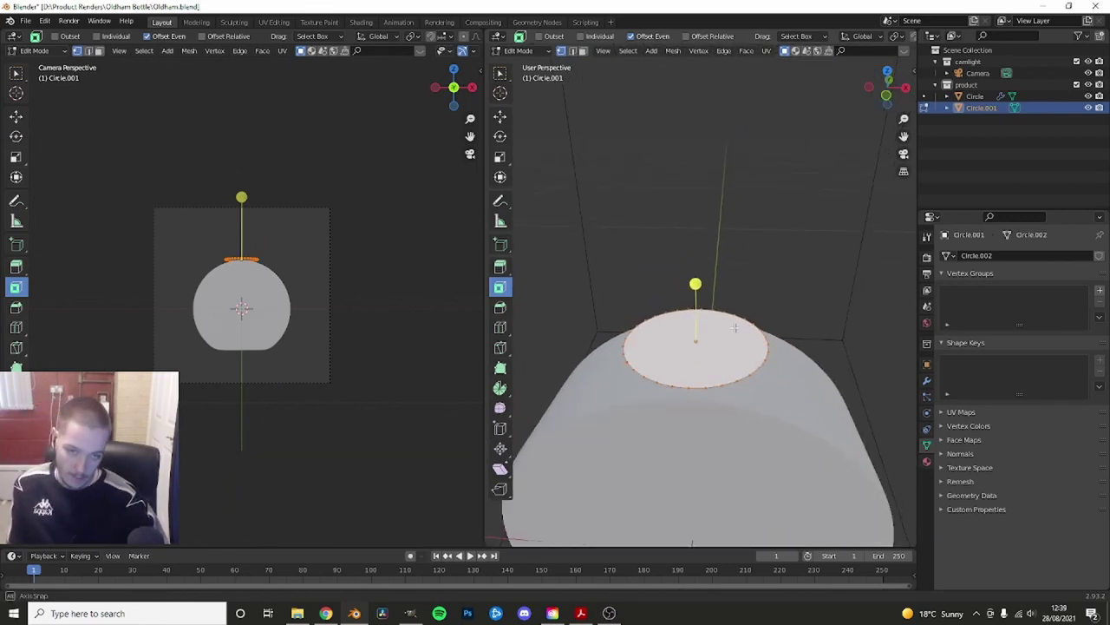
- Pull the filled face upward into a tall cylindrical neck, then return to Object Mode
middle_click_drag(724, 353, 738, 315)
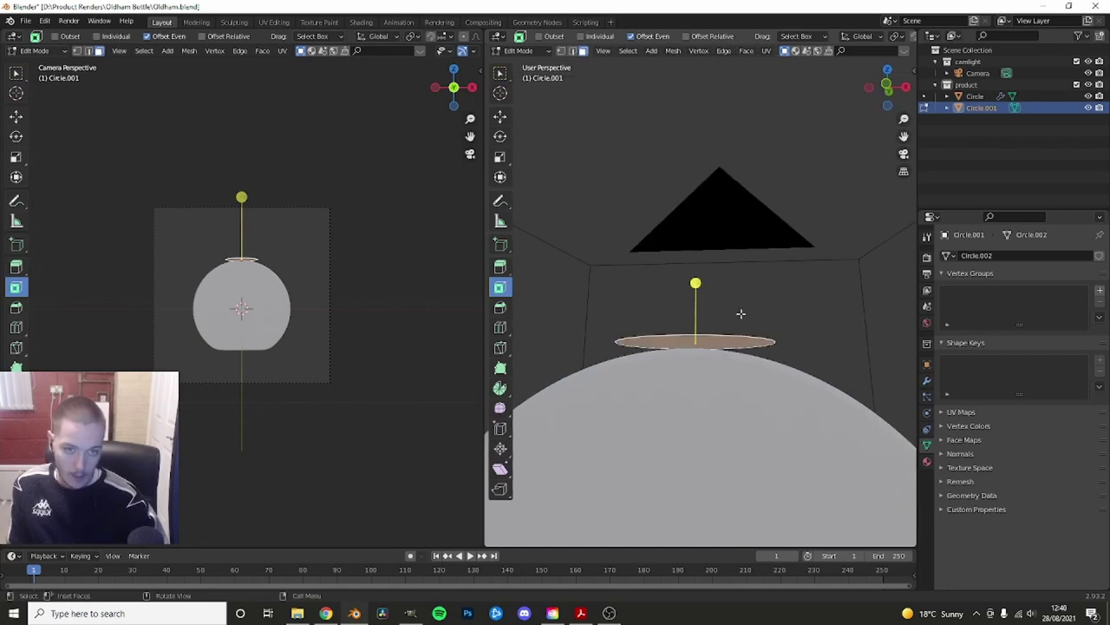
scroll(683, 241, "up", 2)
scroll(668, 199, "down", 2)
mouse_move(667, 200)
middle_mouse_down()
mouse_move(744, 341)
mouse_move(757, 341)
middle_mouse_up()
key("e")
right_click(744, 340)
key("shift+space")
left_click(699, 308)
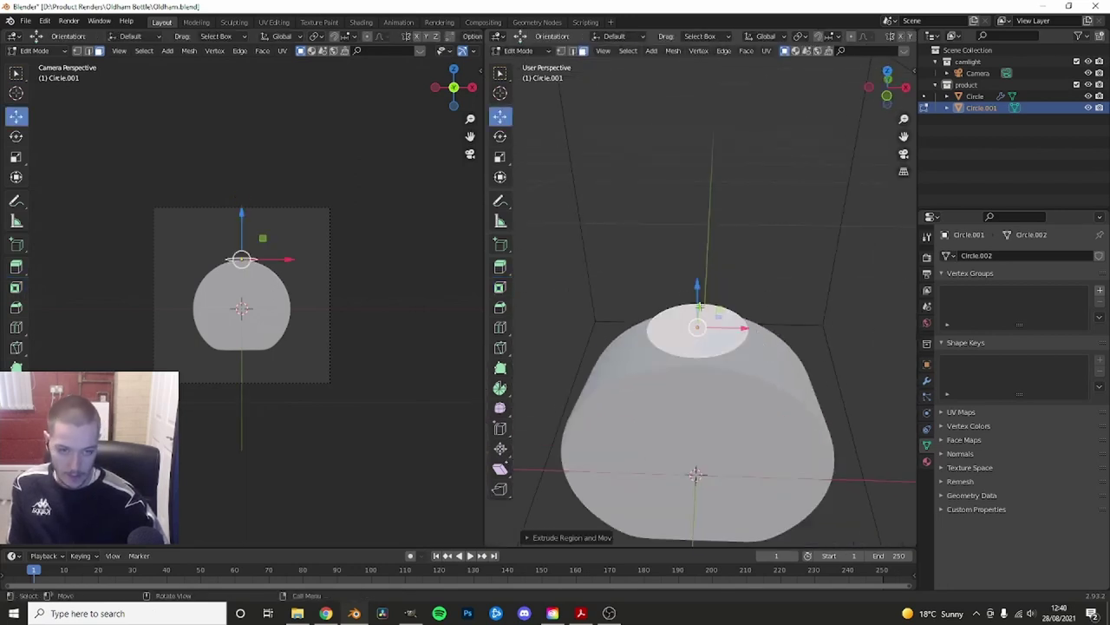
left_click_drag(694, 292, 698, 204)
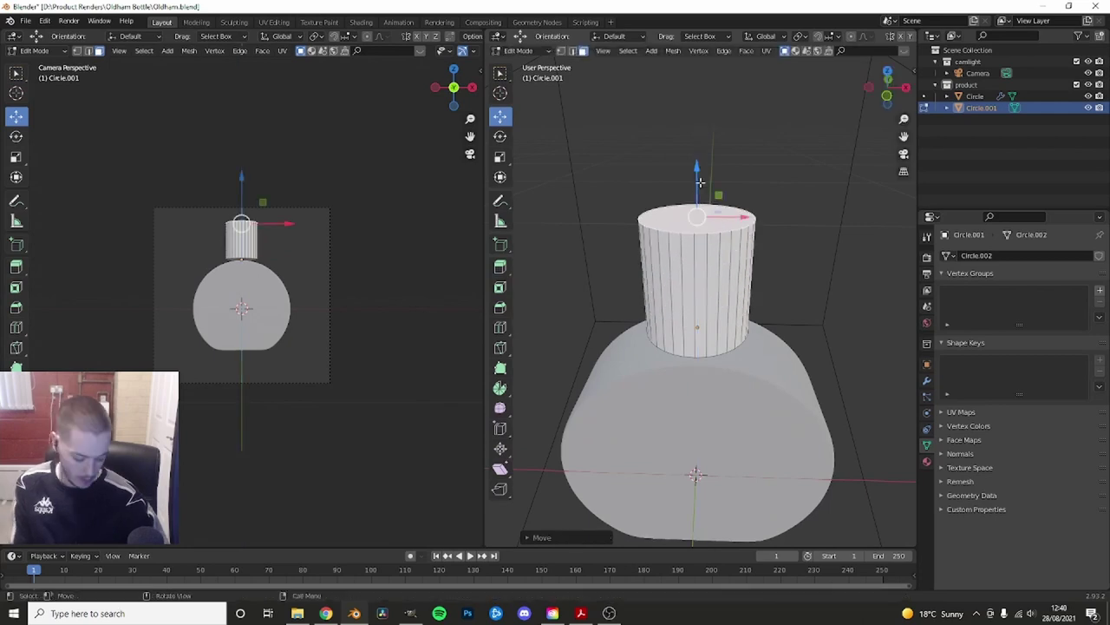
key("KP_1")
key("Tab")
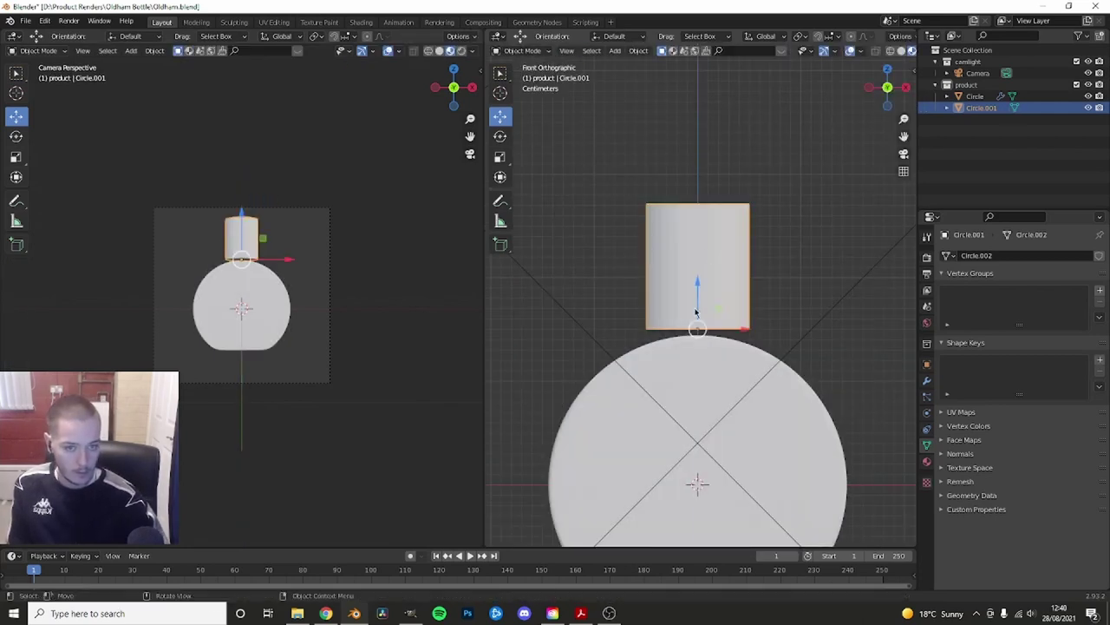
- Scale the neck slightly narrower from top view, then check it against the reference photos
left_click(793, 303)
mouse_move(793, 303)
middle_mouse_down()
mouse_move(478, 203)
mouse_move(656, 306)
middle_mouse_up()
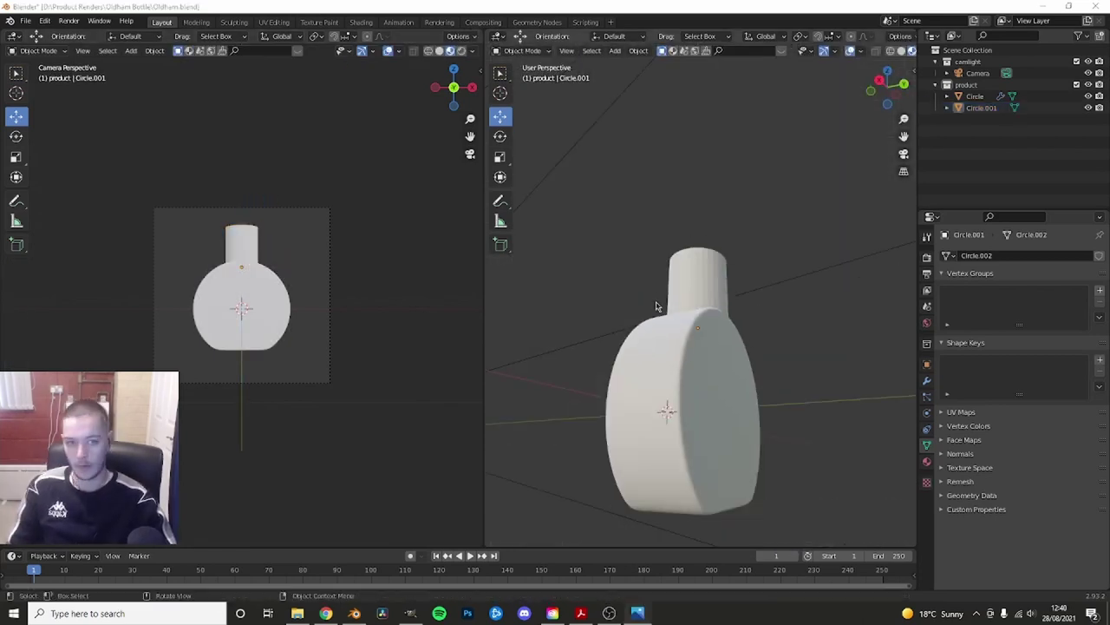
left_click(685, 287)
key("KP_1")
scroll(758, 299, "up", 3)
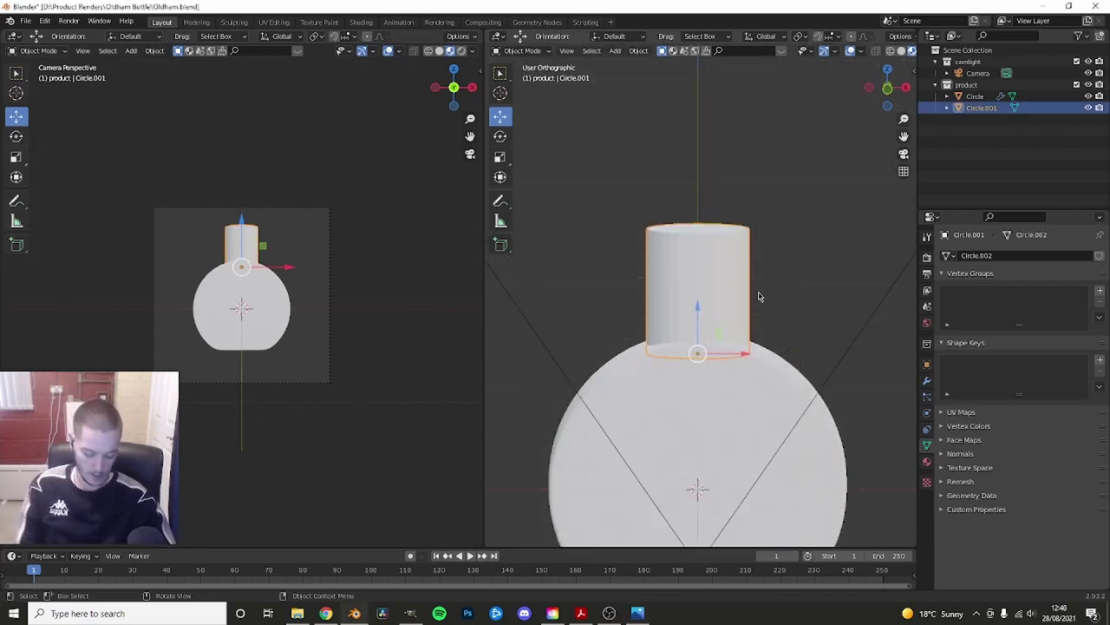
key("KP_7")
key("s")
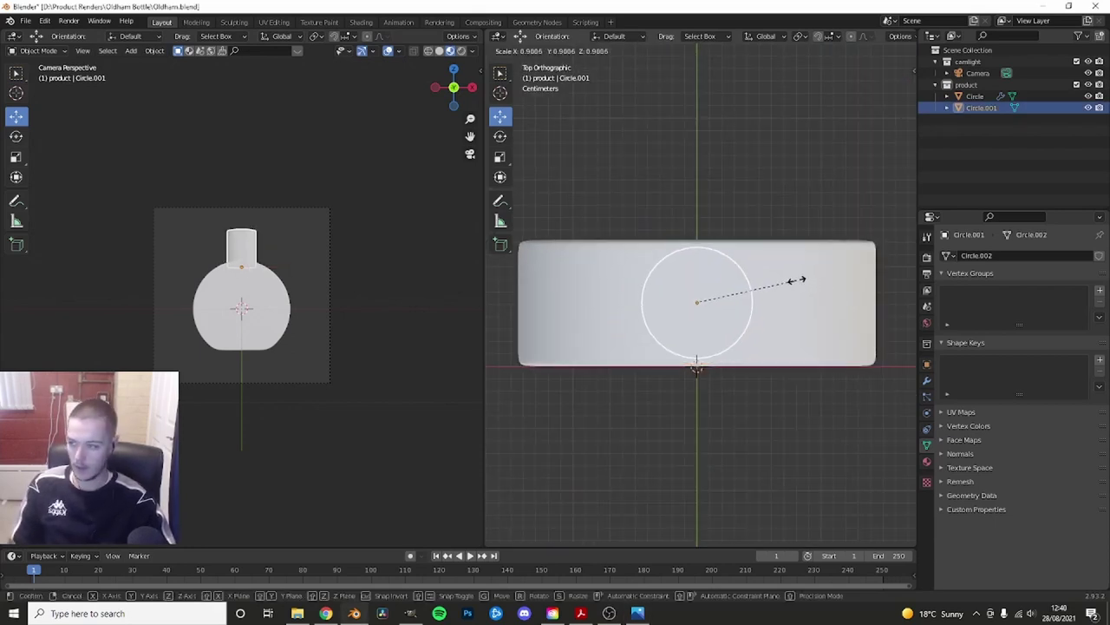
left_click(800, 278)
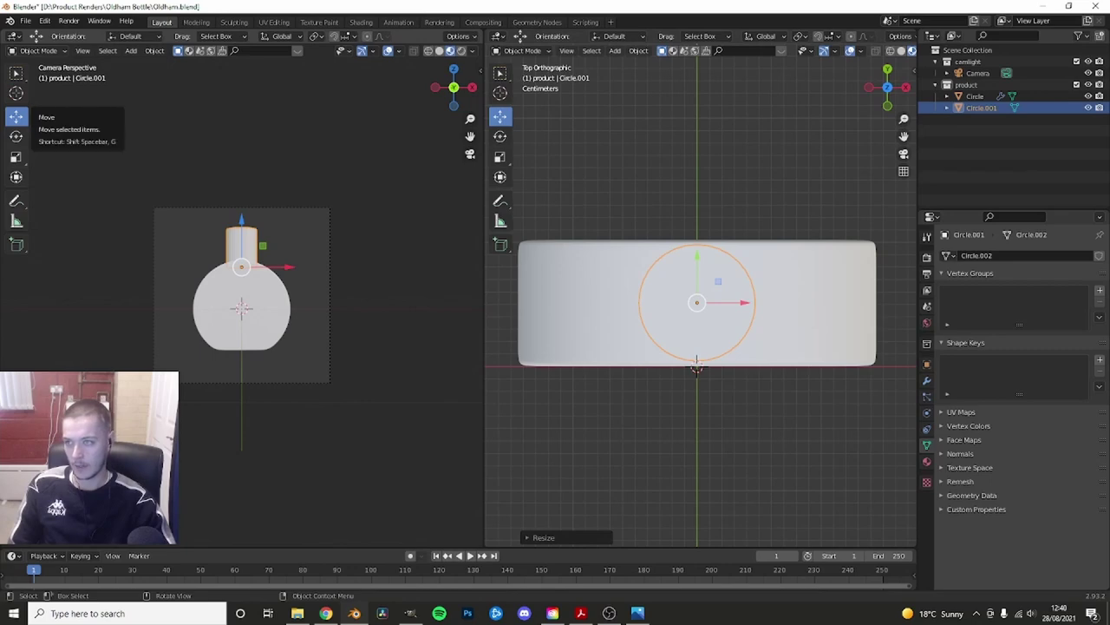
key("alt+Tab")
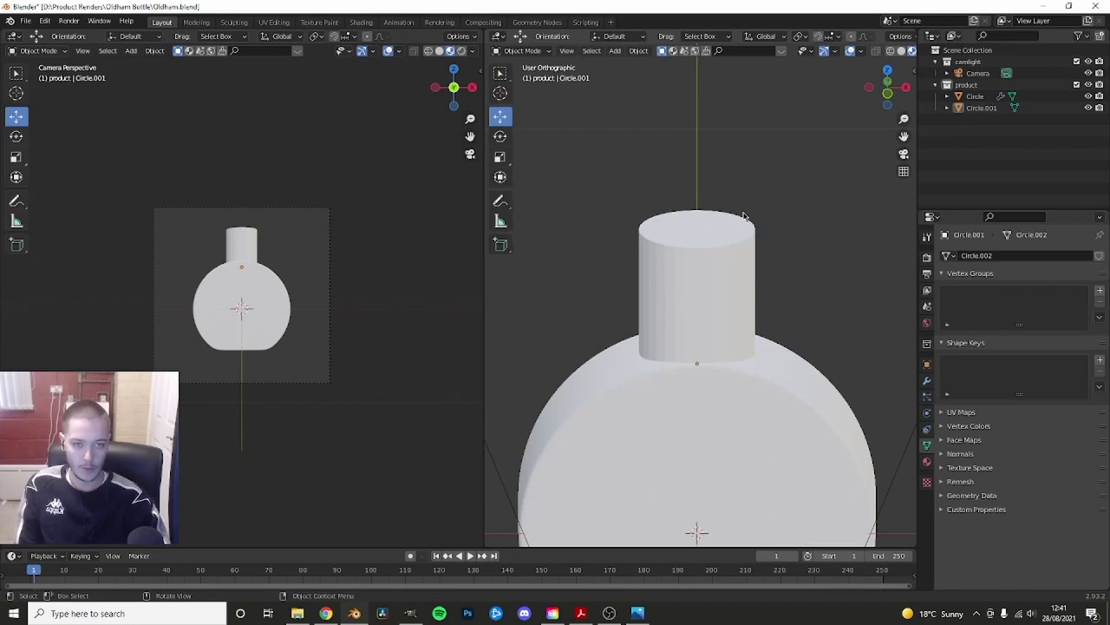
- Scale the neck cylinder down to slim it
scroll(711, 287, "up", 2)
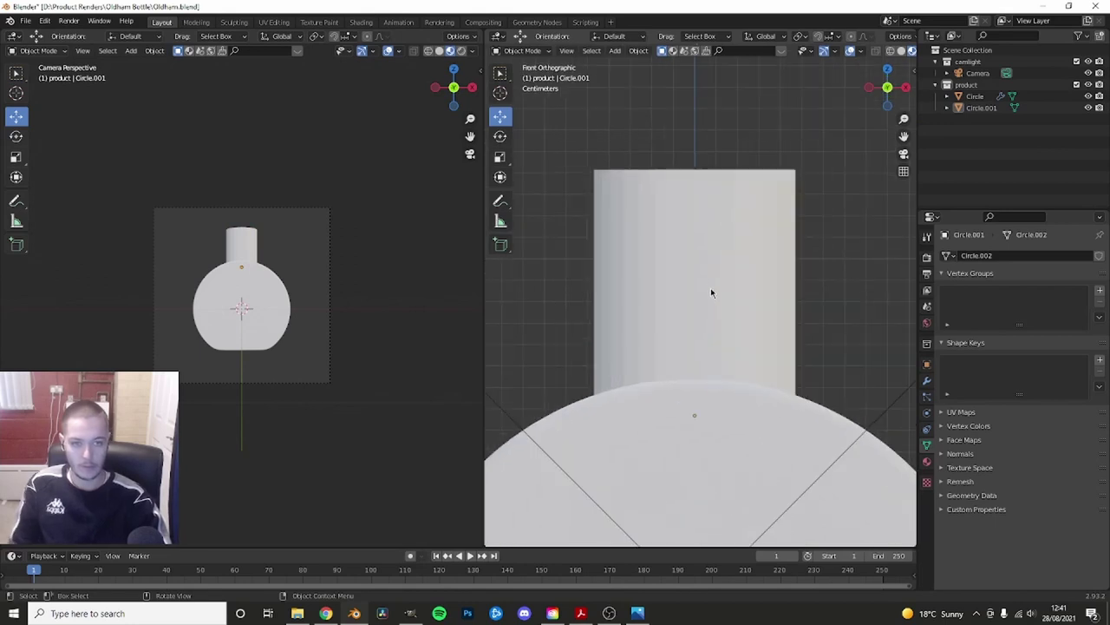
left_click(715, 252)
scroll(714, 252, "down", 2)
key("s")
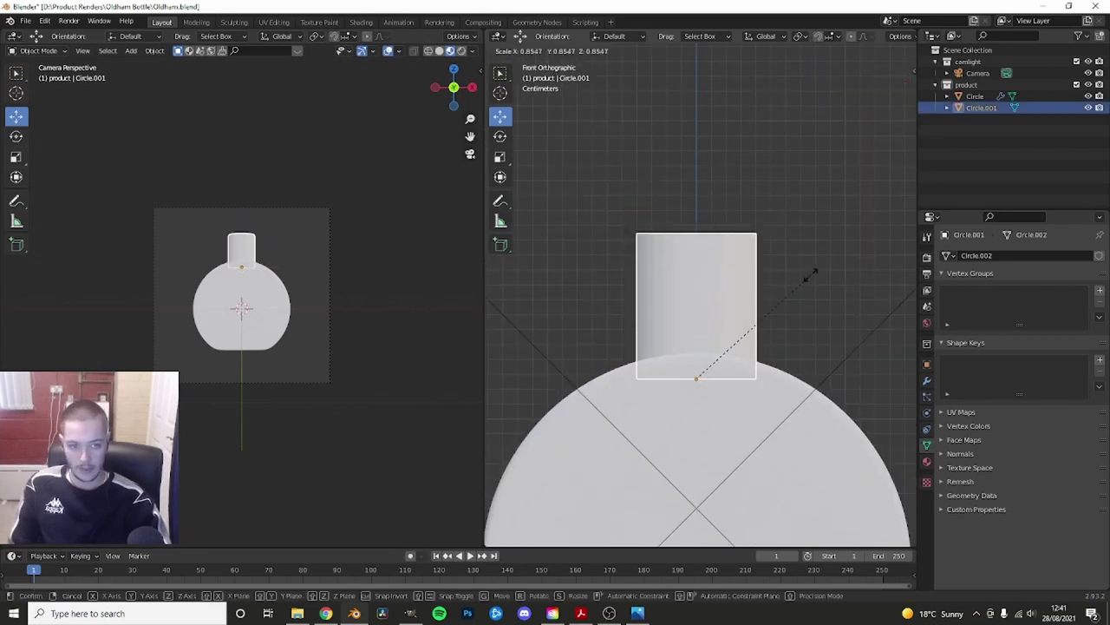
left_click(805, 274)
- Shorten the neck by lowering its top vertices along Z in X-ray
key("Tab")
key("alt+z")
left_click_drag(786, 275, 590, 197)
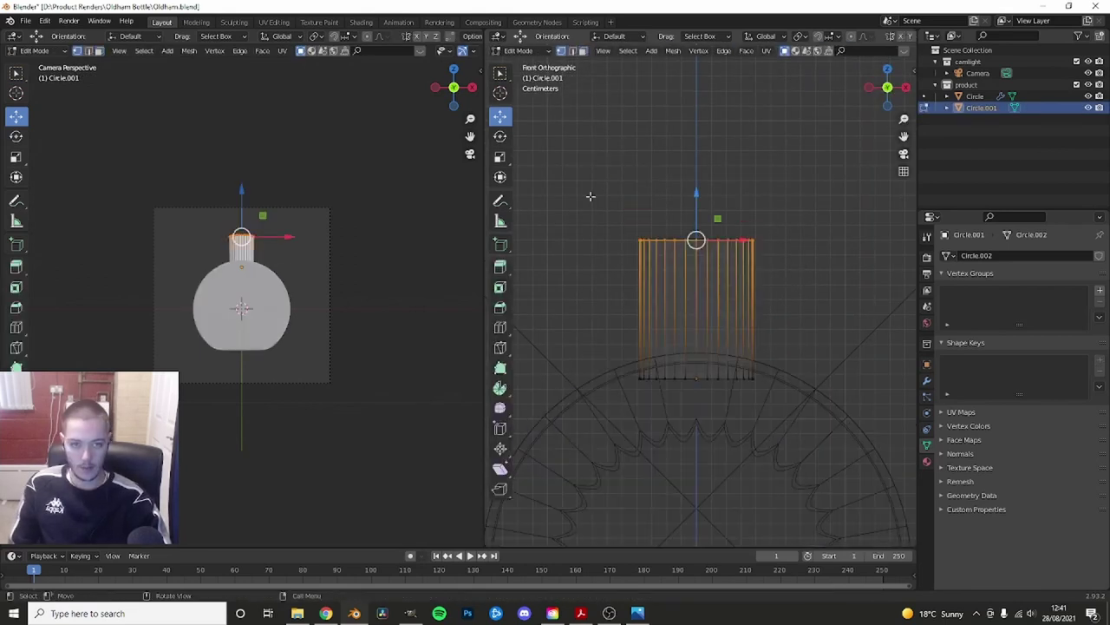
key("g")
key("z")
left_click(694, 242)
key("alt+z")
middle_click_drag(694, 242, 708, 298)
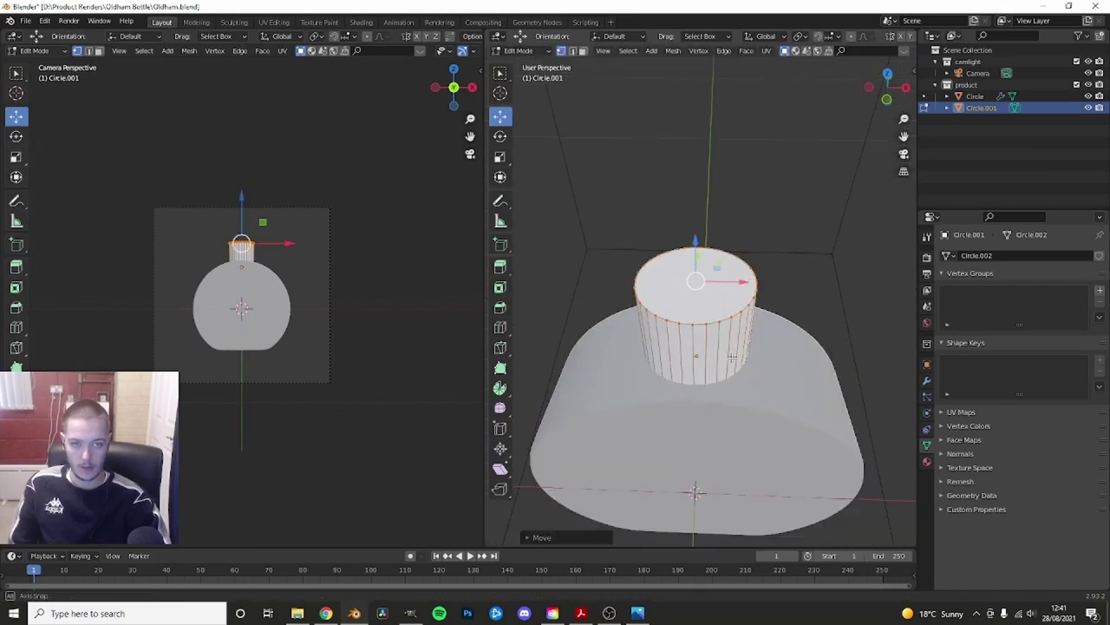
scroll(707, 298, "up", 3)
scroll(722, 262, "up", 2)
- Extrude the neck's top face upward twice to build up the rim
key("alt+a")
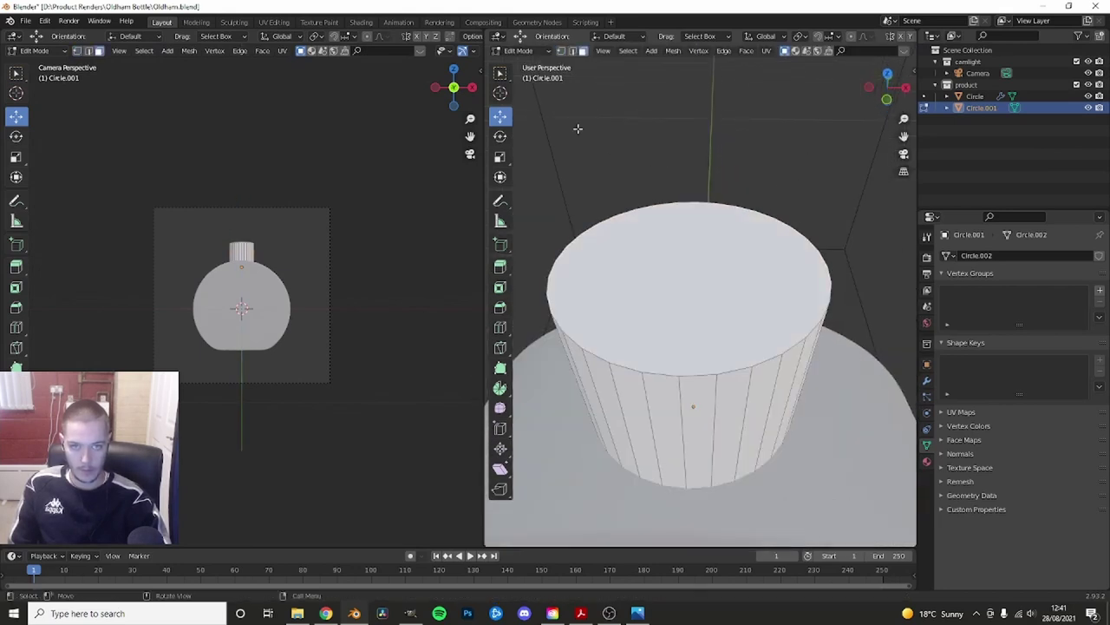
left_click(571, 51, "shift")
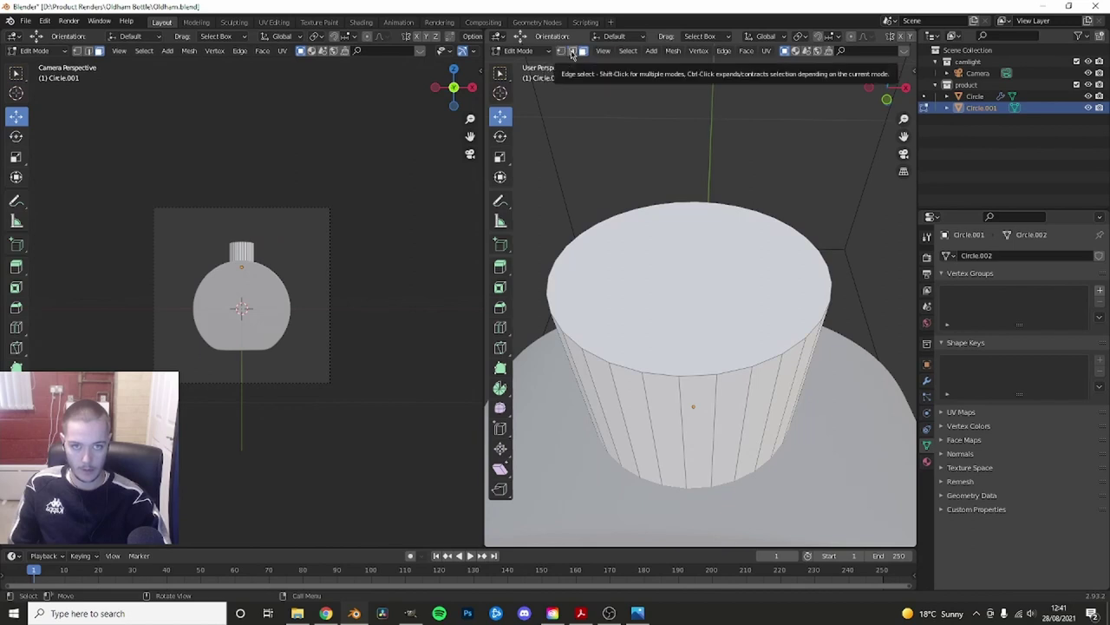
left_click(681, 252)
mouse_move(680, 252)
middle_mouse_down()
mouse_move(701, 271)
mouse_move(698, 260)
middle_mouse_up()
key("e")
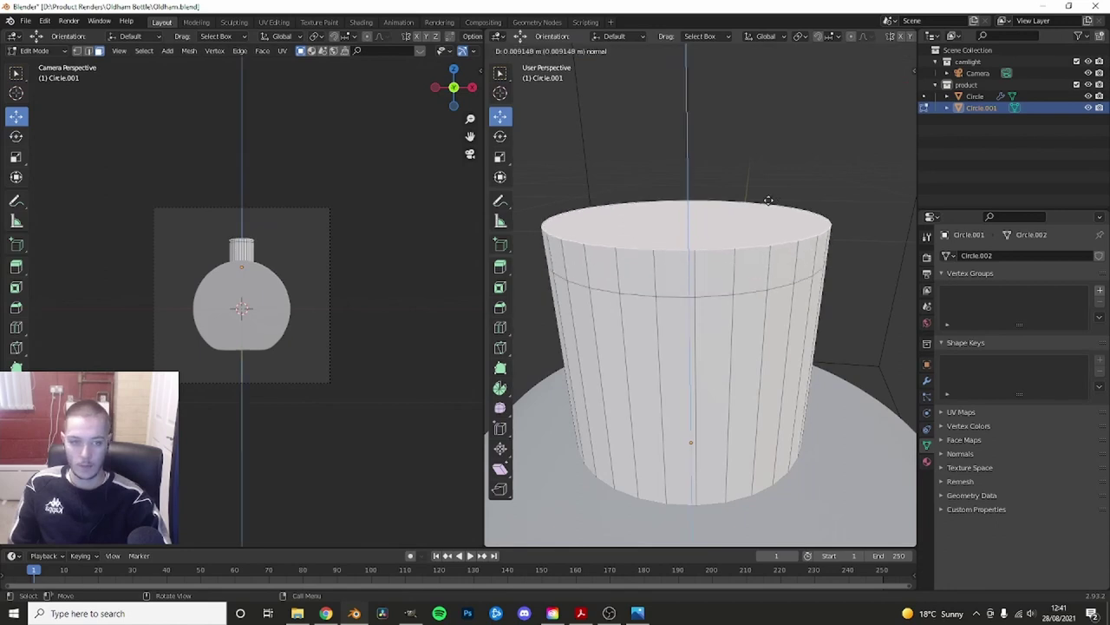
left_click(710, 228)
key("e")
left_click(711, 197)
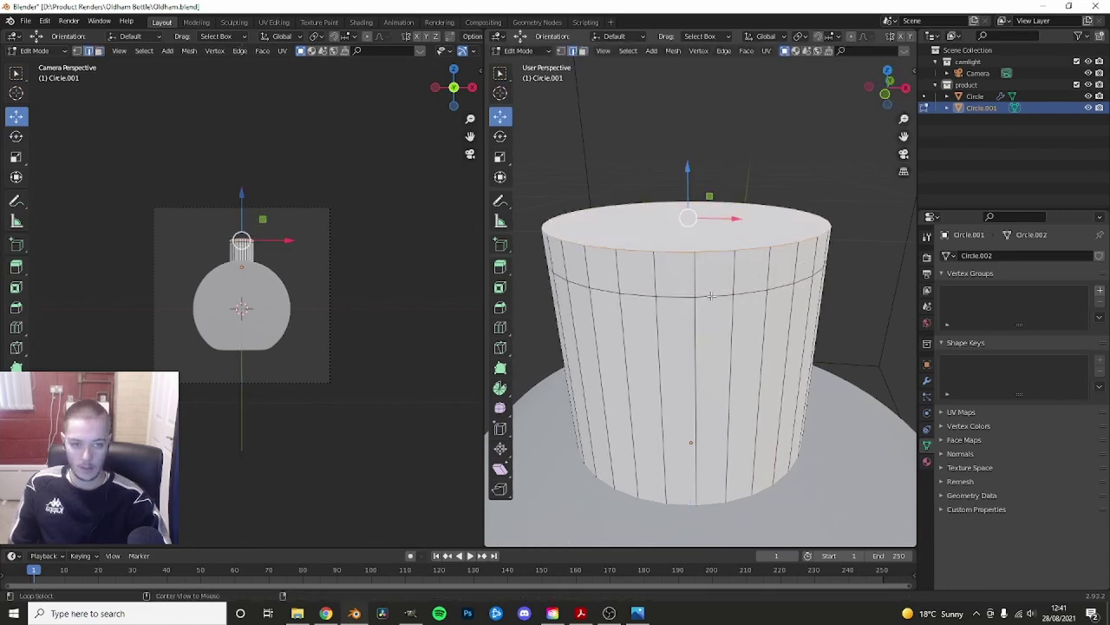
- Add an edge loop below the rim and scale the top ring outward into a flared lip
scroll(716, 295, "down", 2)
middle_click_drag(750, 270, 786, 240)
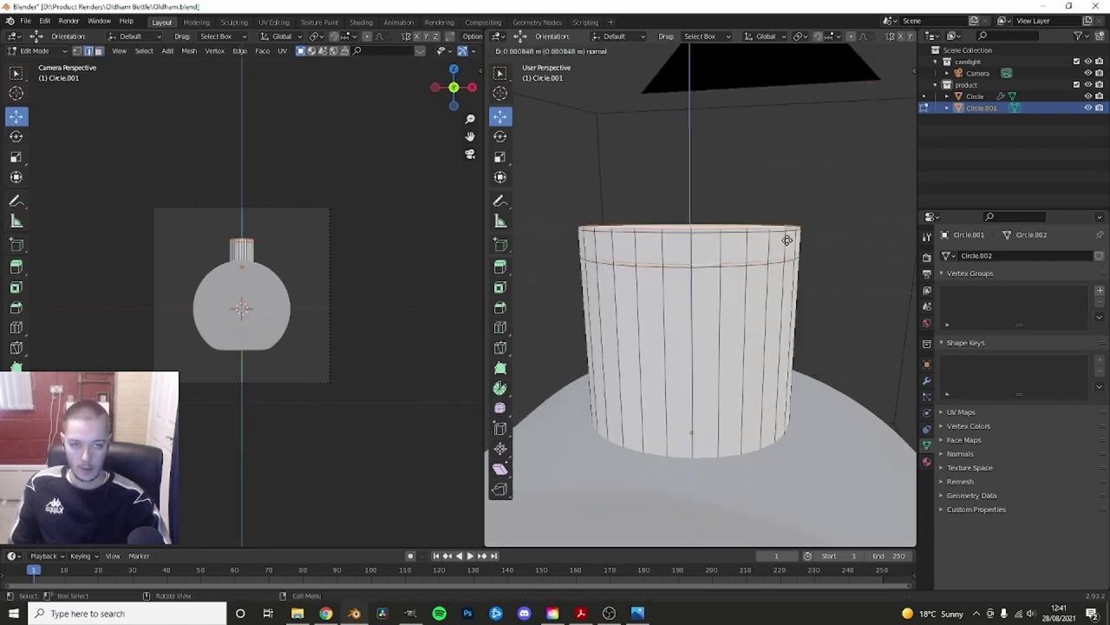
key("s")
key("Escape")
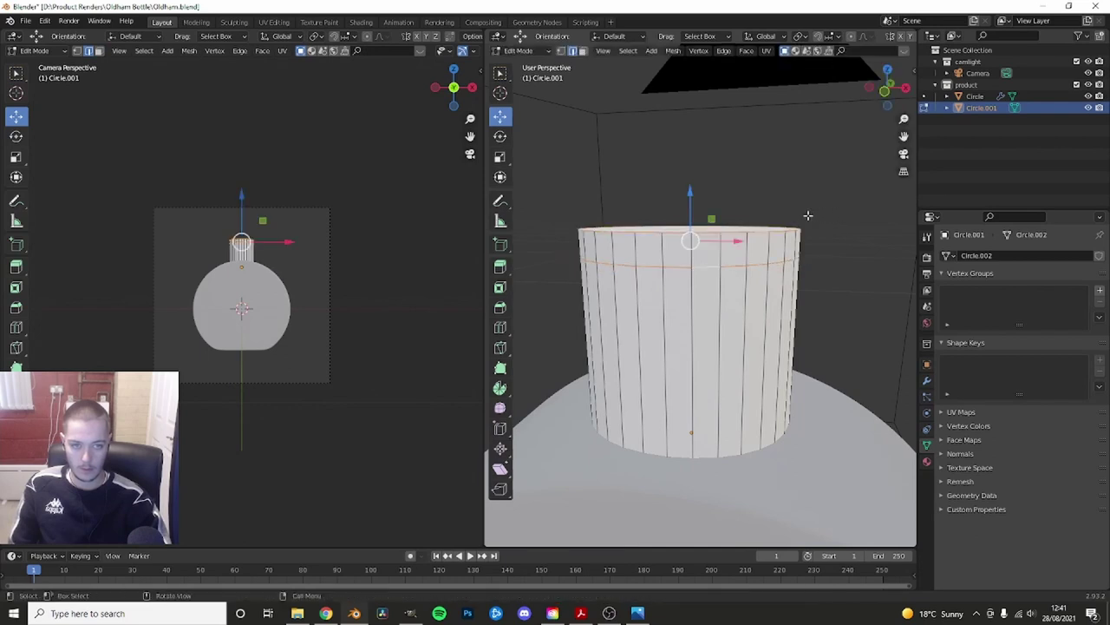
key("s")
key("Escape")
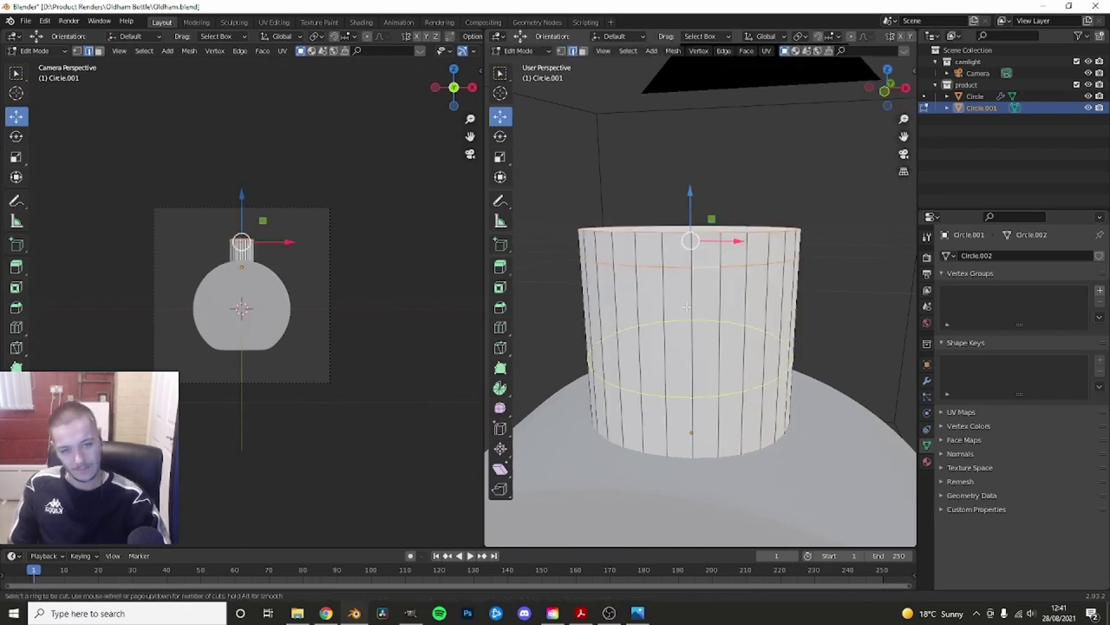
key("g")
key("g")
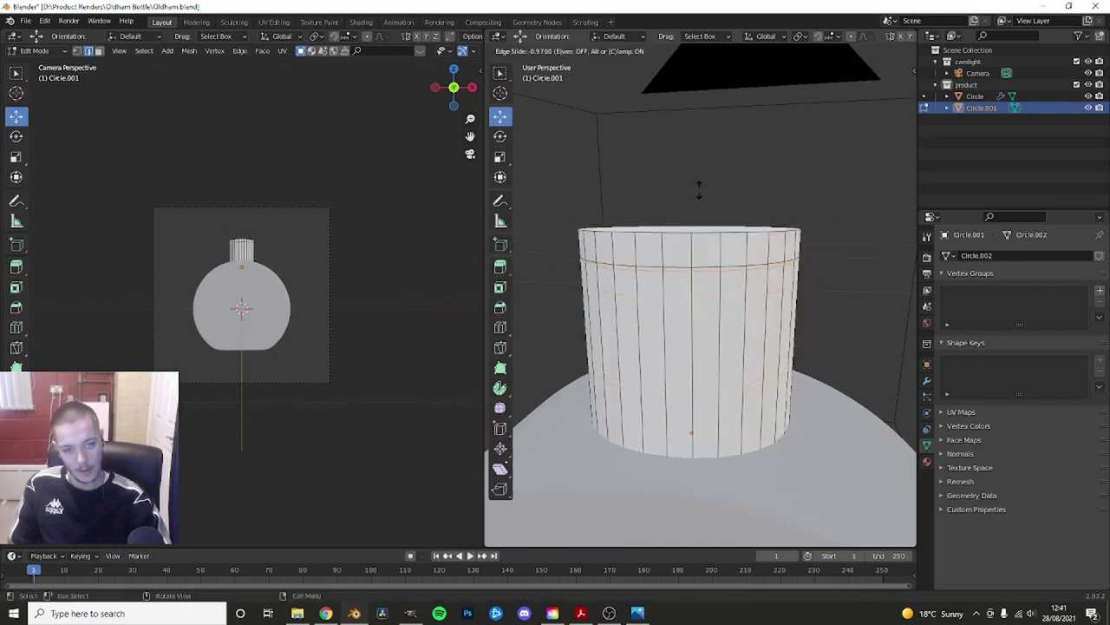
left_click(699, 189)
left_click(685, 230, "alt+shift")
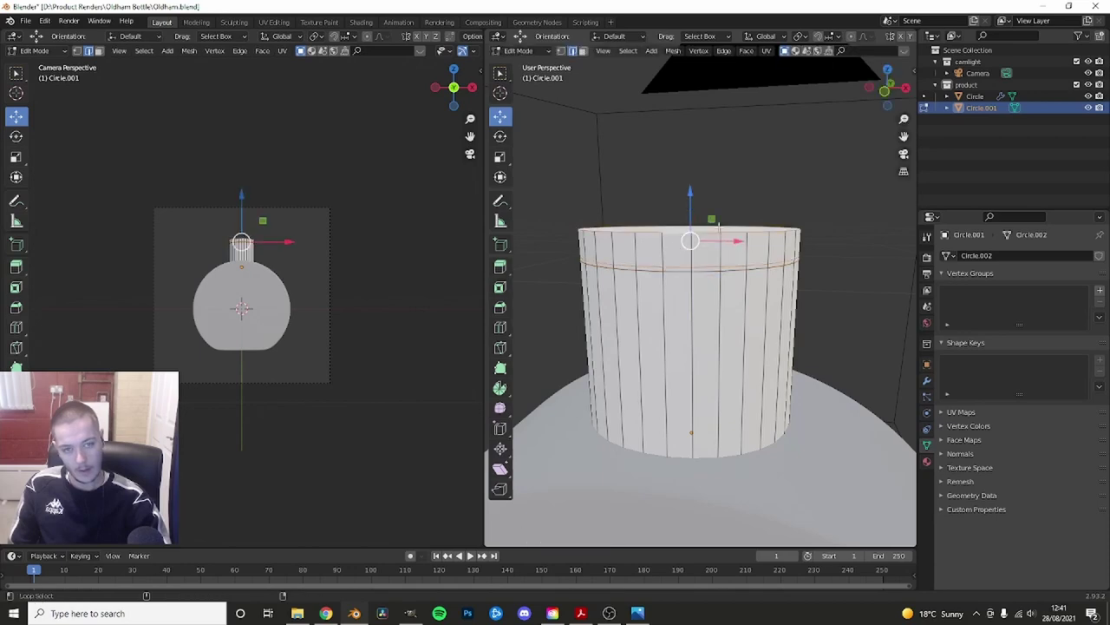
key("s")
left_click(829, 213)
middle_click_drag(828, 212, 752, 217)
- Add the bottle reference image to the scene and view it from the front
key("Tab")
key("KP_1")
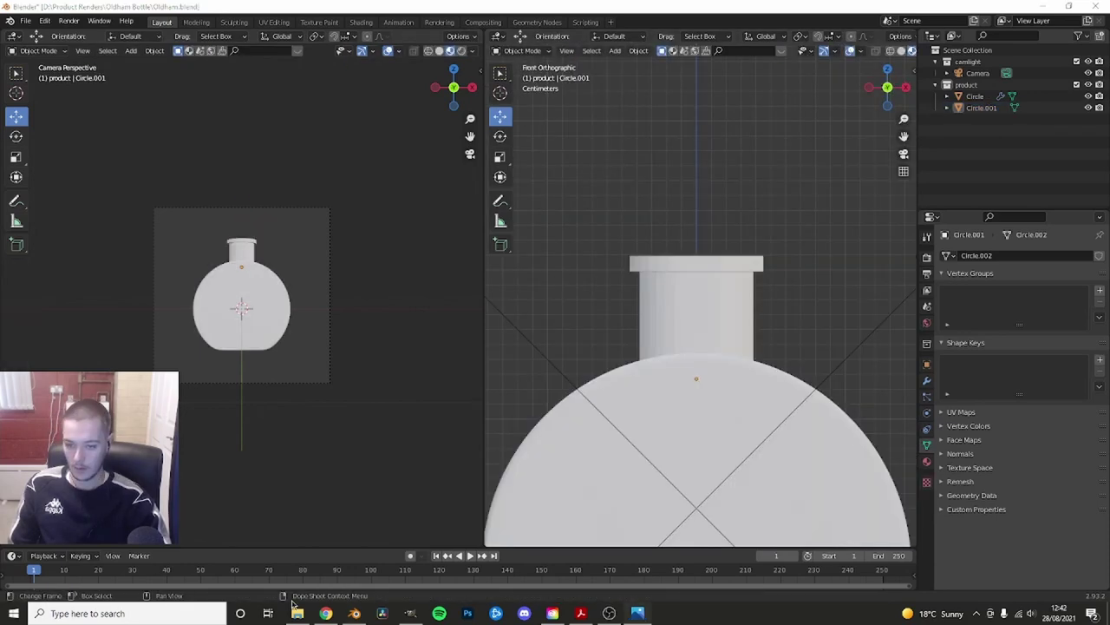
left_click(298, 614)
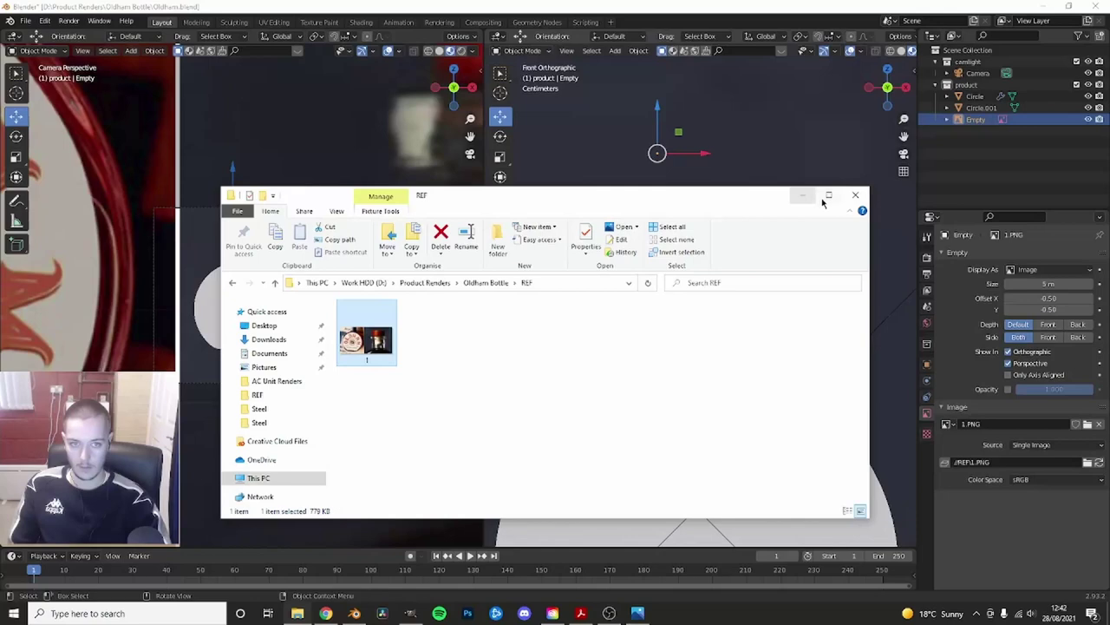
left_click(805, 204)
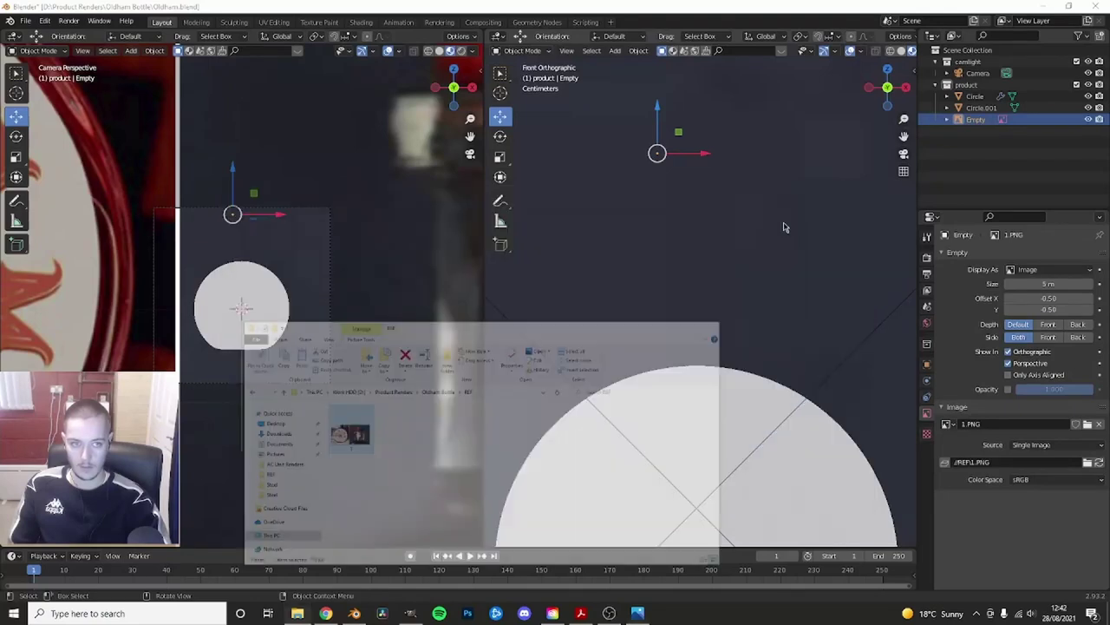
scroll(740, 288, "down", 5)
middle_click_drag(740, 289, 753, 306)
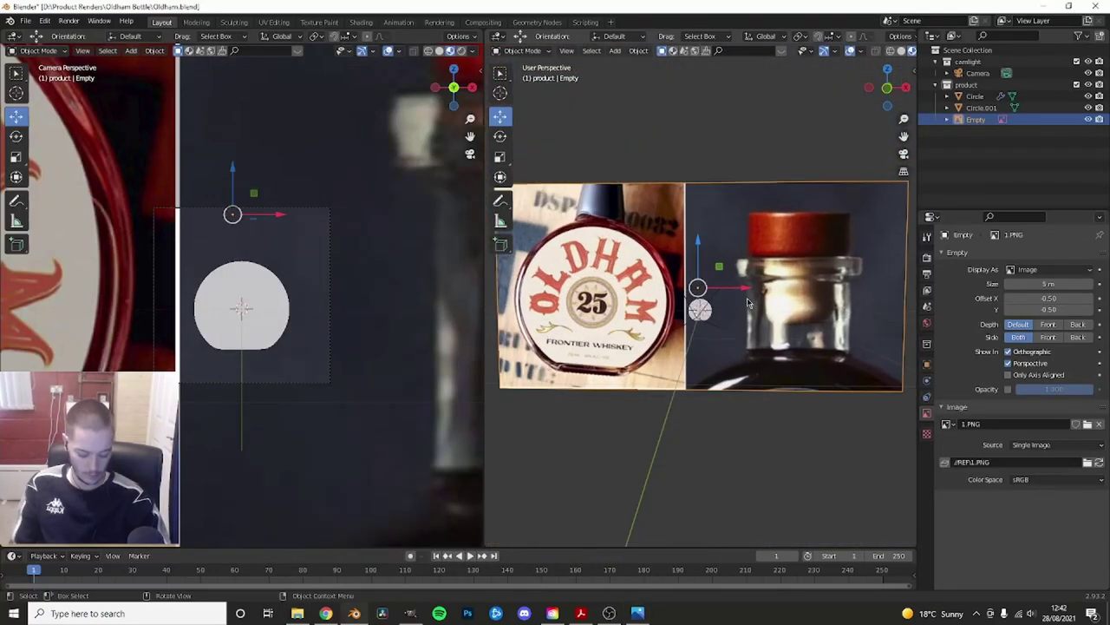
key("KP_1")
- Shrink the reference image and move it toward the bottle neck
key("s")
left_click(666, 292)
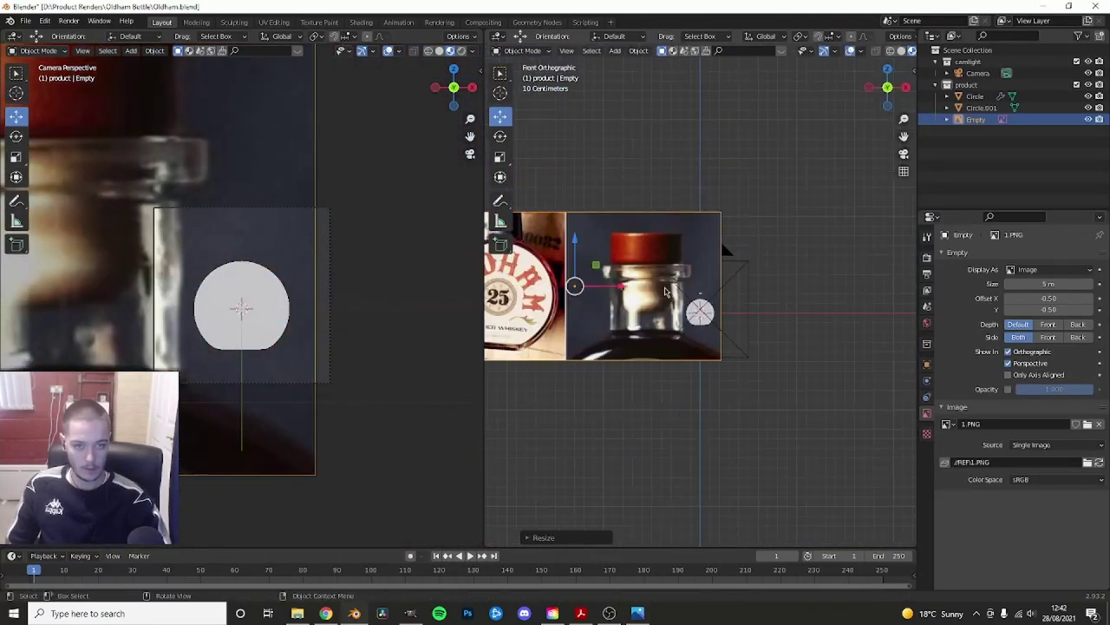
key("s")
left_click(538, 295)
key("g")
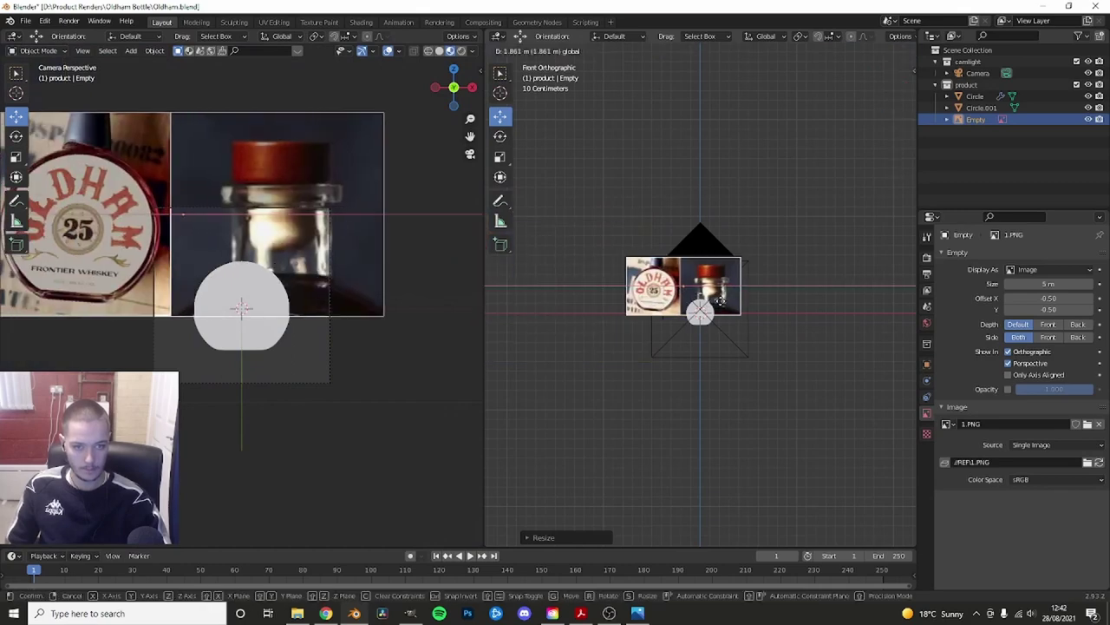
left_click(719, 300)
scroll(719, 300, "up", 4)
scroll(720, 300, "down", 3)
scroll(719, 300, "up", 3)
middle_click_drag(694, 286, 649, 305)
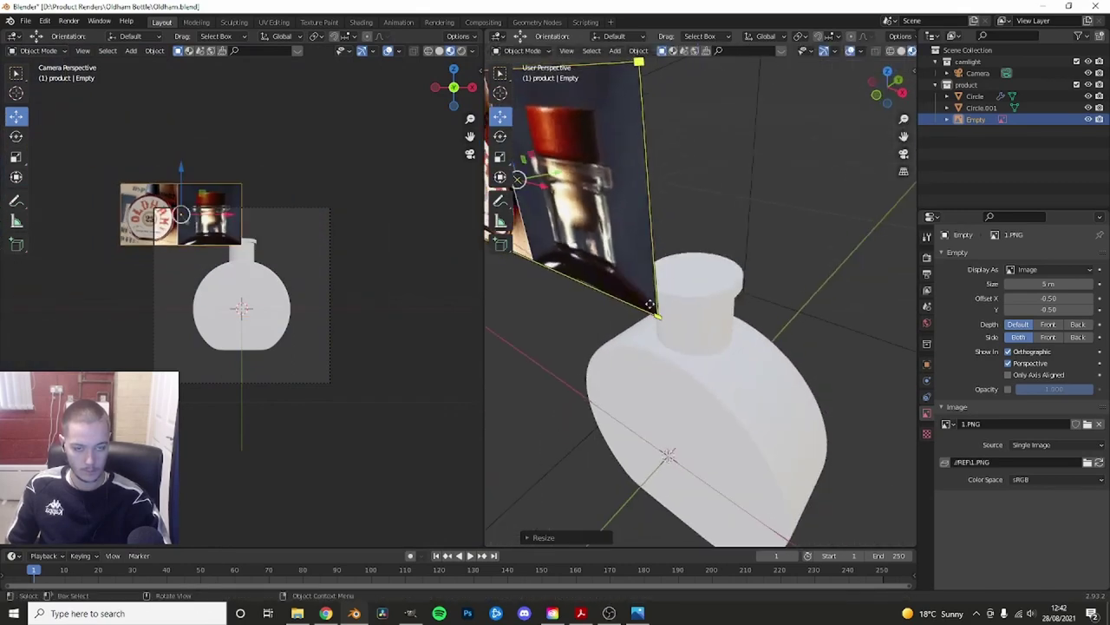
scroll(649, 304, "down", 3)
- Reposition the reference image over the bottle neck in front view
key("g")
left_click(605, 231)
key("KP_1")
scroll(604, 232, "up", 3)
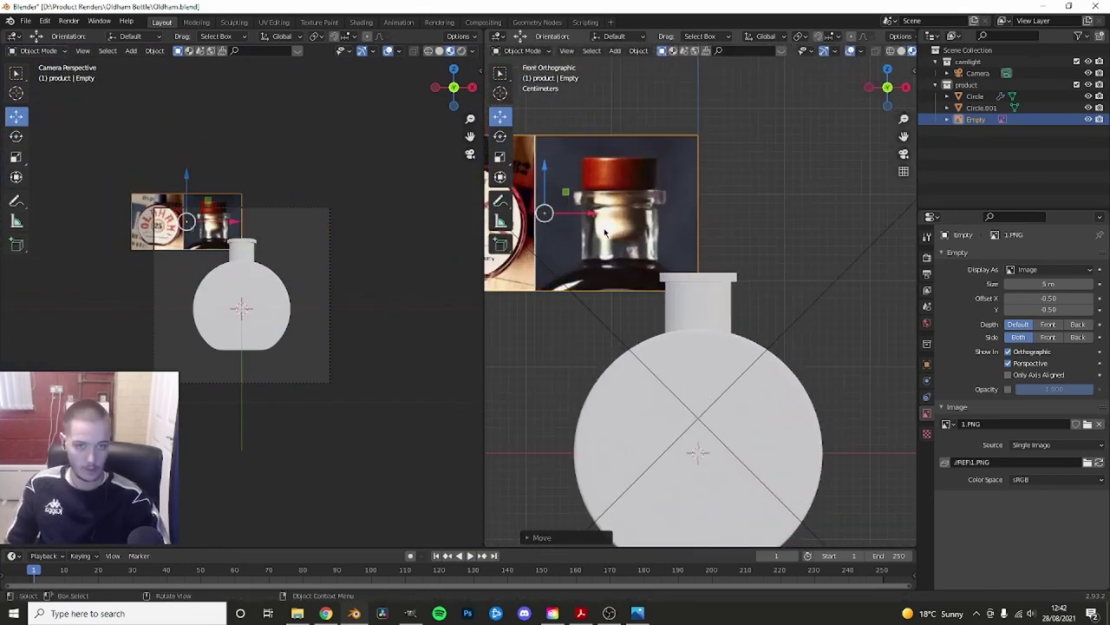
key("g")
left_click(687, 312)
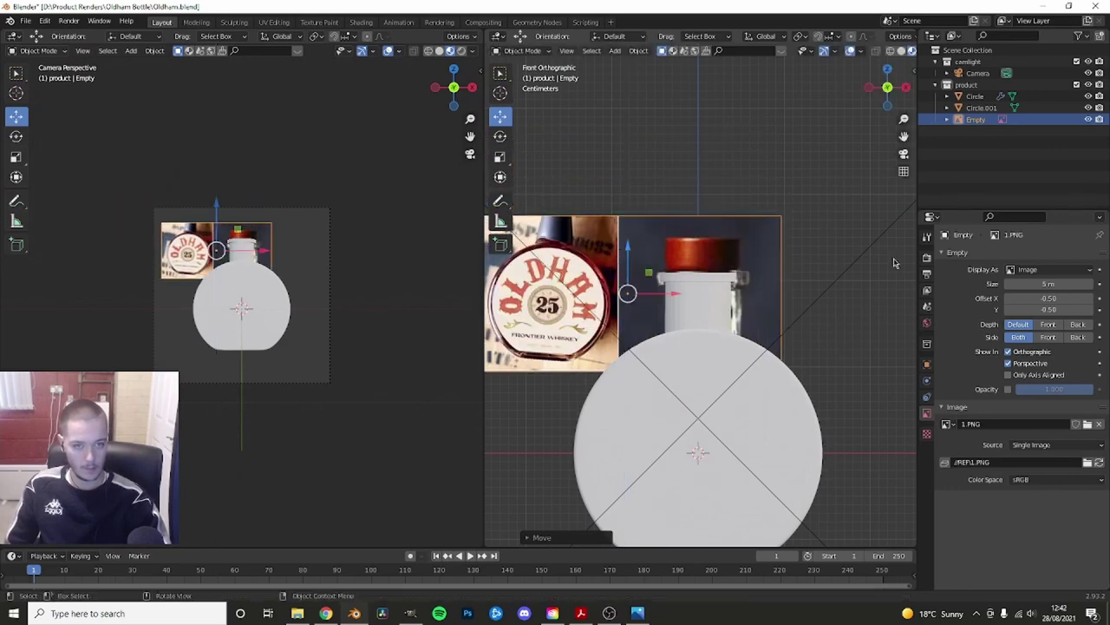
- Switch to see-through wireframe shading and nudge the photo along X to align with the neck
key("z")
left_click(750, 266)
scroll(607, 290, "up", 3)
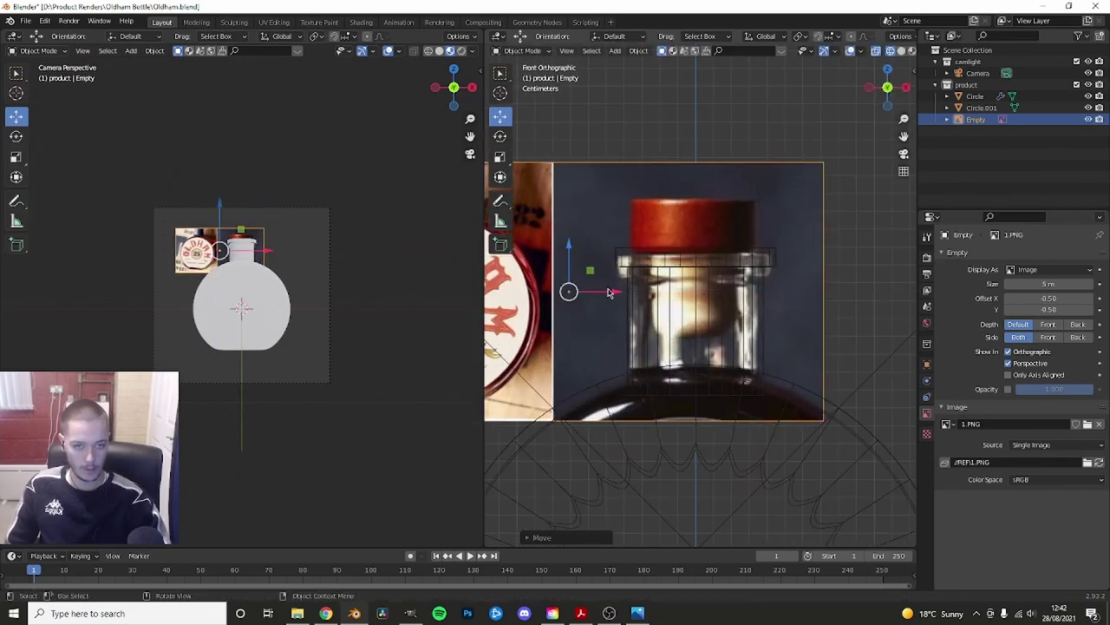
key("shift+z")
scroll(625, 295, "up", 2)
key("z")
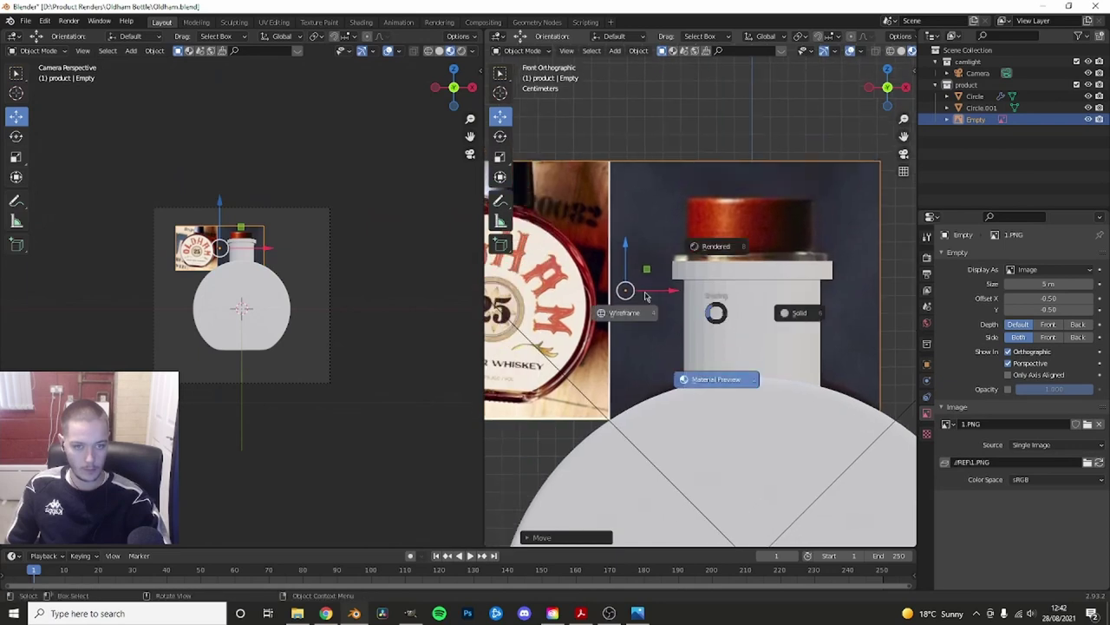
left_click(623, 312)
key("g")
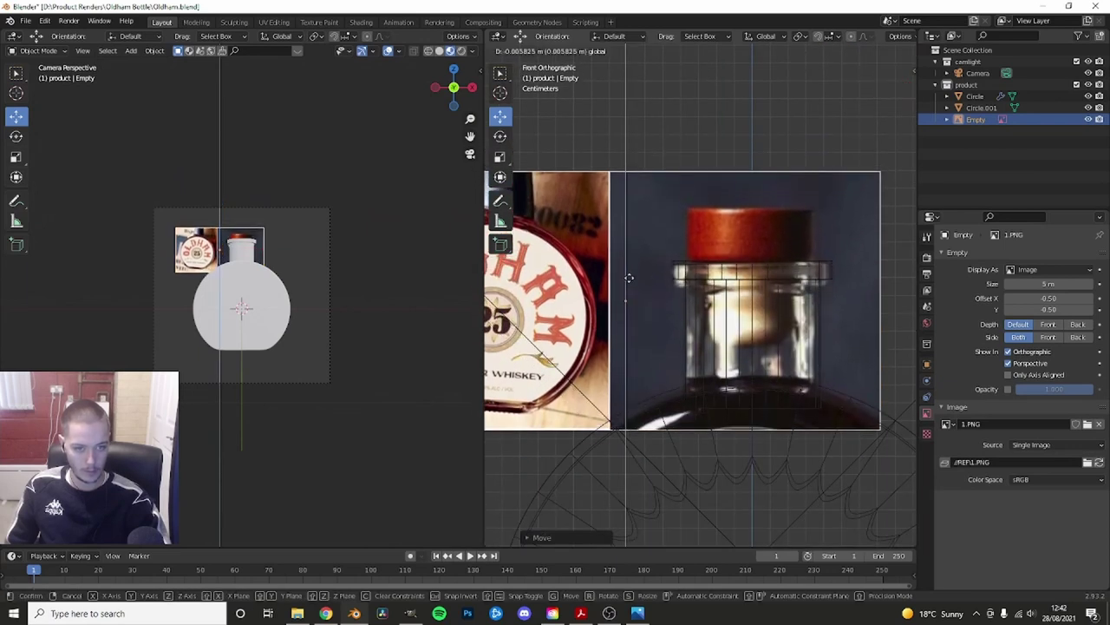
key("x")
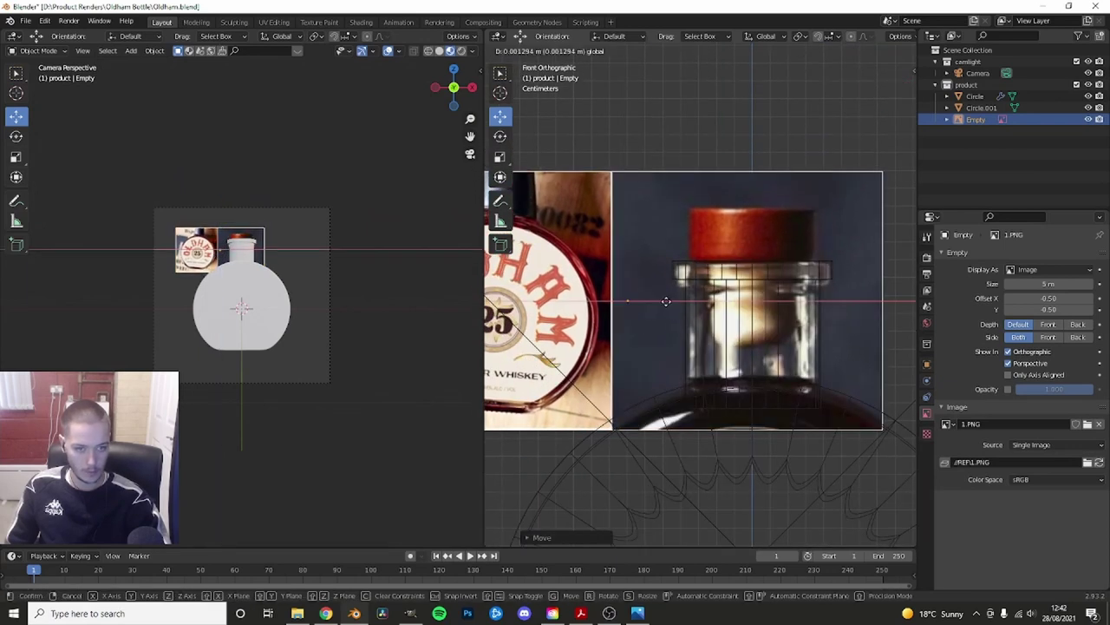
left_click(666, 301)
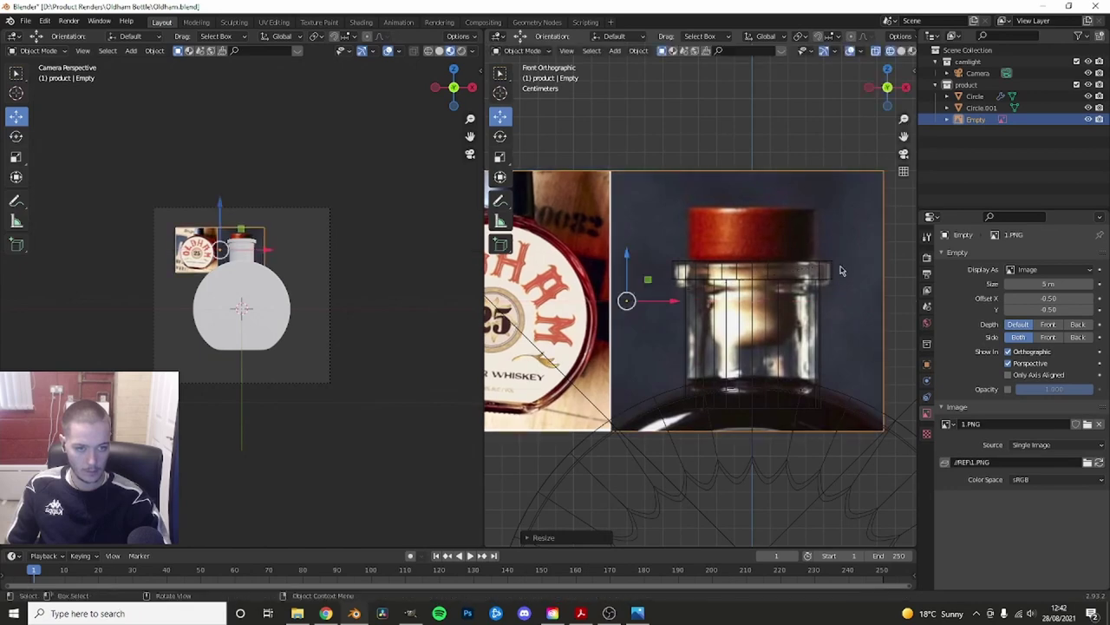
scroll(704, 294, "up", 2)
- Select the whole neck mesh in Edit Mode and lower it along Z
left_click(696, 285)
key("Tab")
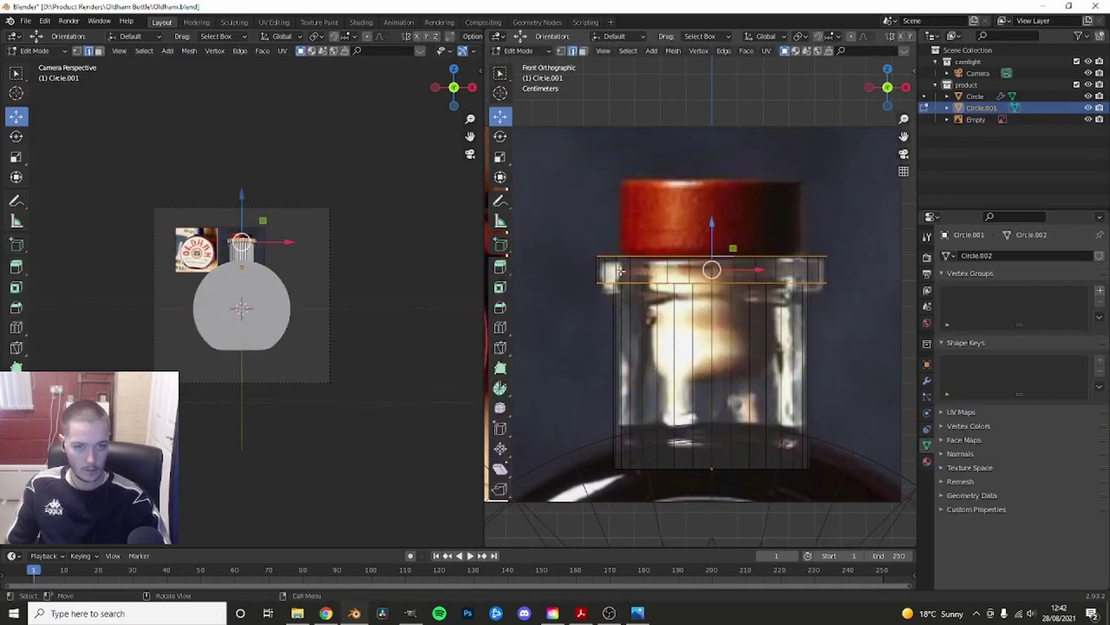
key("a")
left_click_drag(711, 249, 711, 255)
left_click(711, 250)
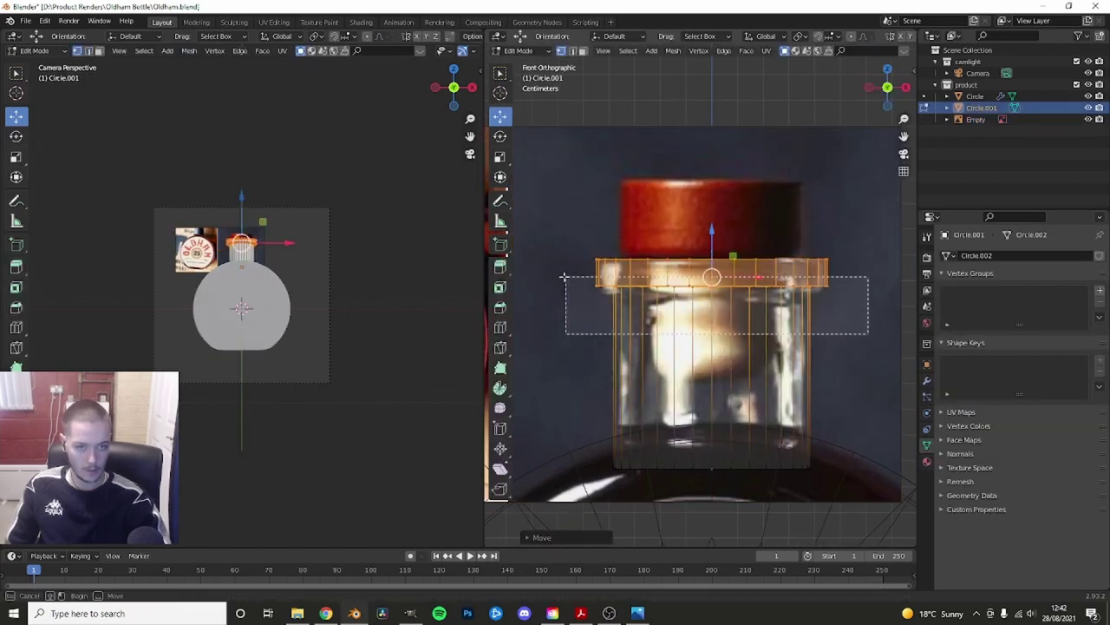
key("g")
key("z")
left_click(562, 233)
- Scale the neck slightly narrower and adjust the top ring's height to match the photo
left_click_drag(562, 232, 840, 315)
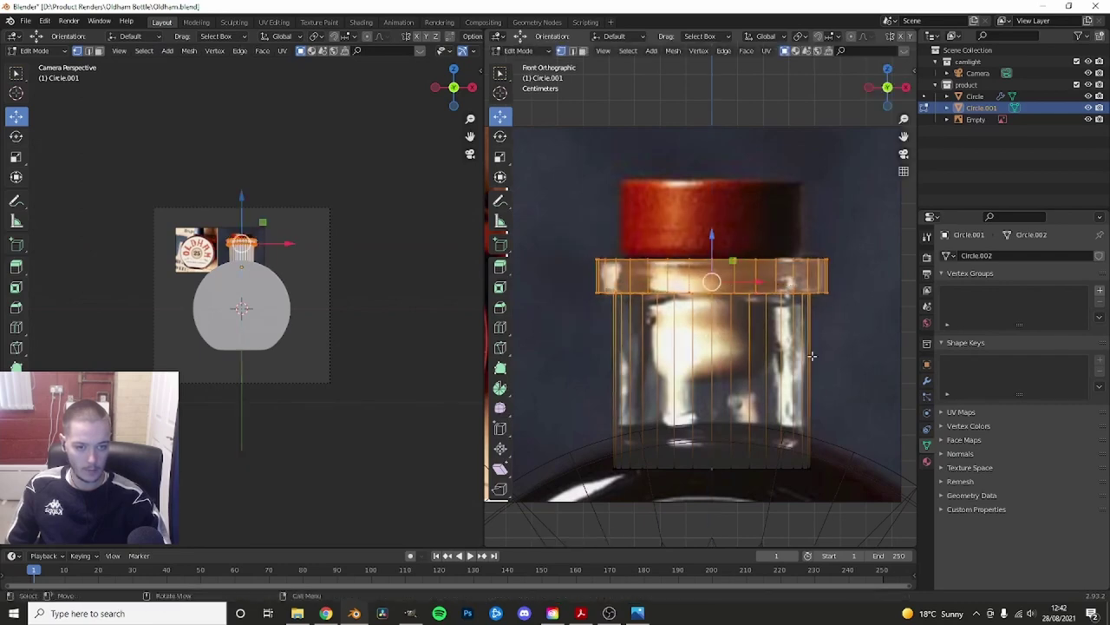
key("a")
key("s")
left_click(880, 444)
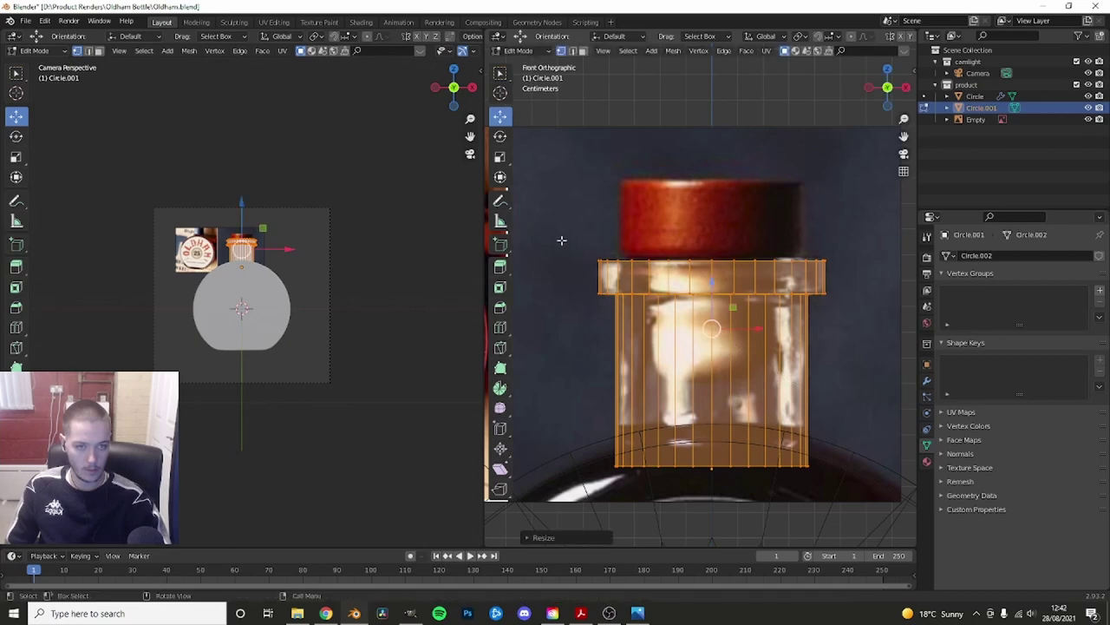
left_click(562, 242)
left_click_drag(564, 231, 829, 271)
left_click_drag(712, 231, 712, 255)
key("Tab")
- Inspect the neck and undo the accidental move of the reference image
middle_click_drag(713, 255, 688, 340)
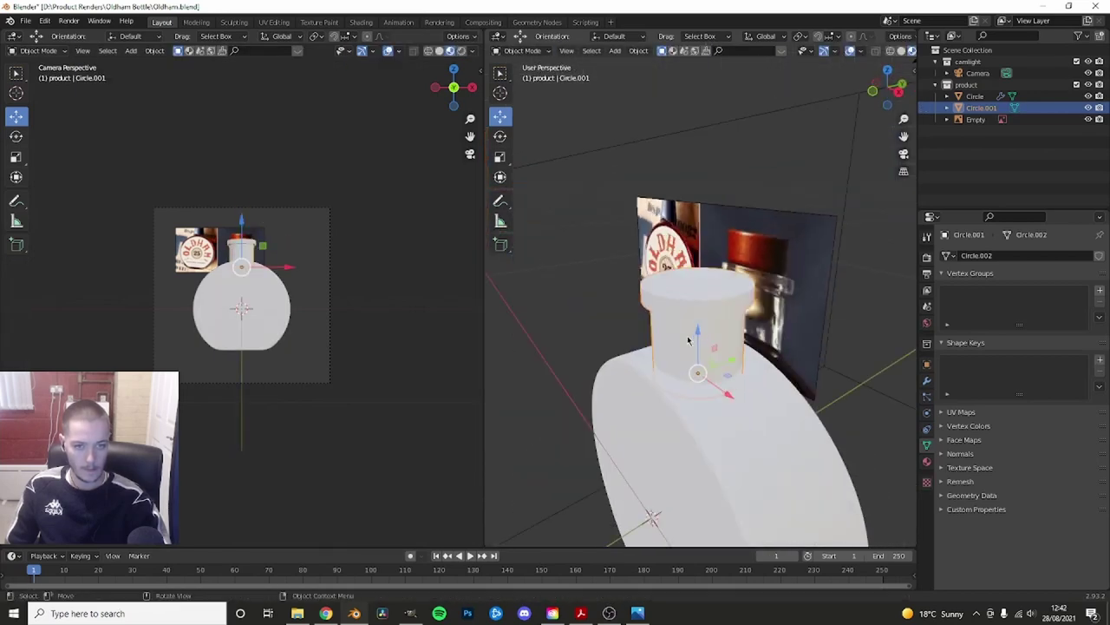
left_click(778, 270)
middle_click_drag(777, 269, 758, 307)
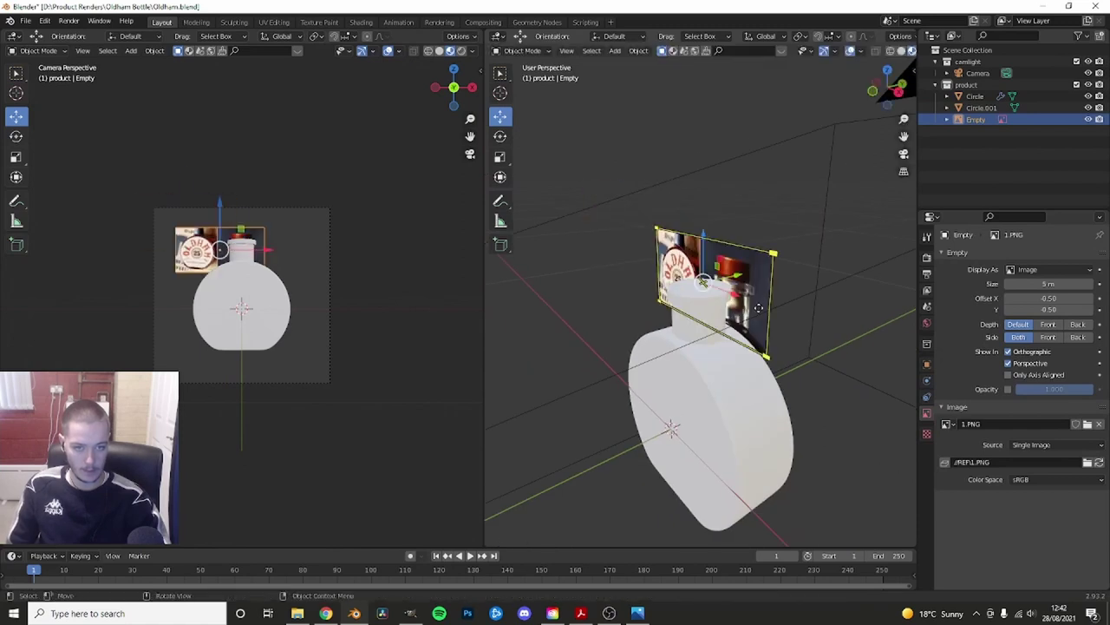
key("ctrl+z")
scroll(705, 312, "up", 2)
- Give the bottle neck a Subdivision Surface modifier at level 4
left_click(704, 313)
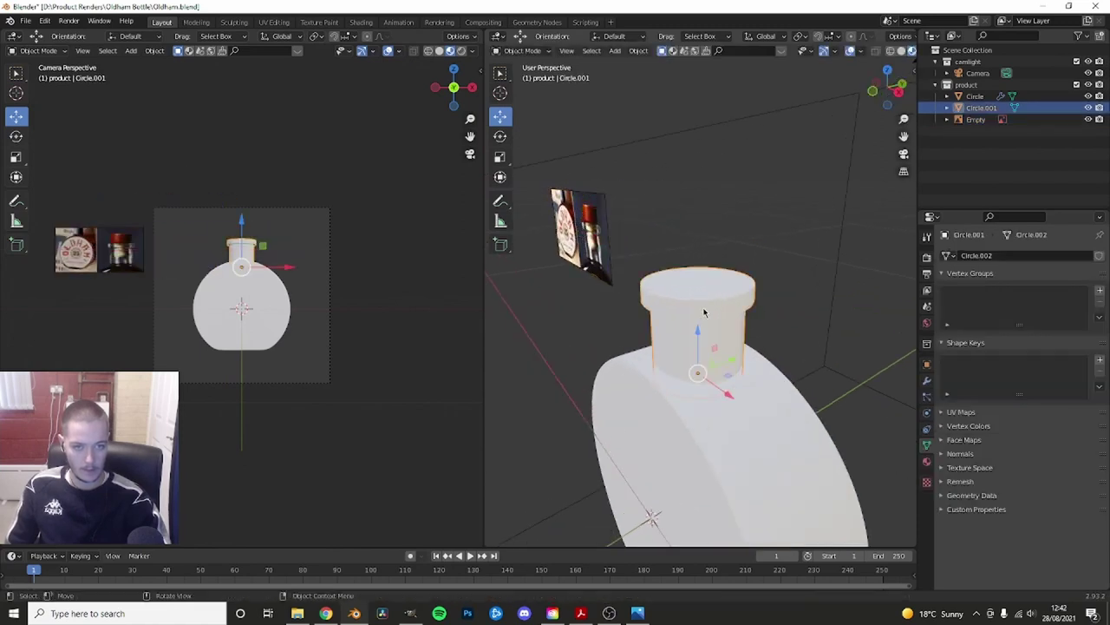
left_click(926, 380)
left_click(998, 255)
left_click(920, 472)
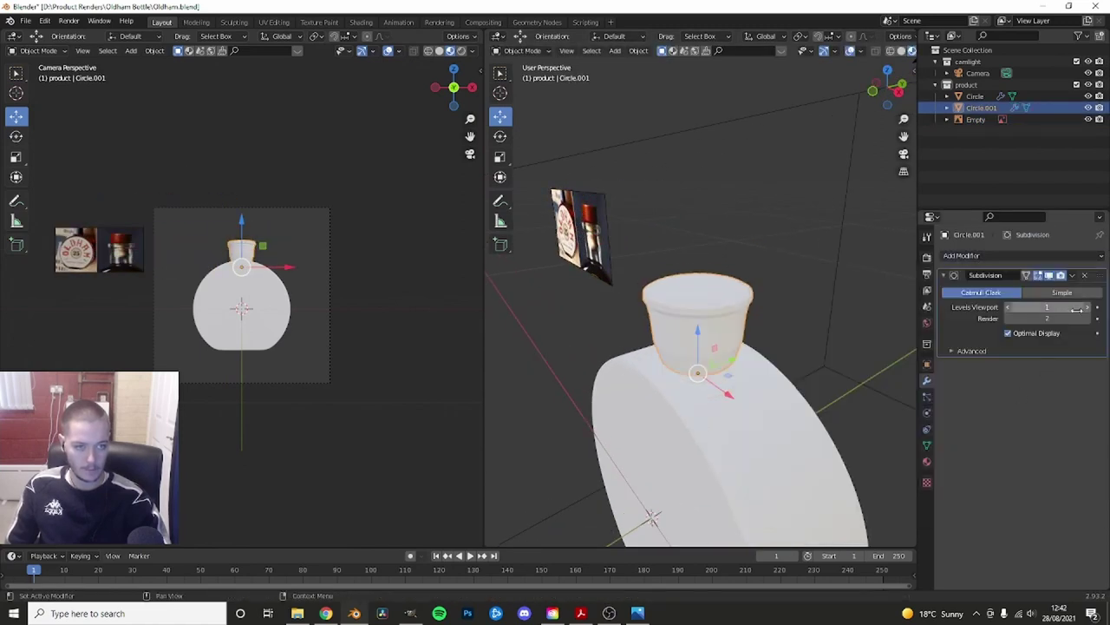
key("KP_Decimal")
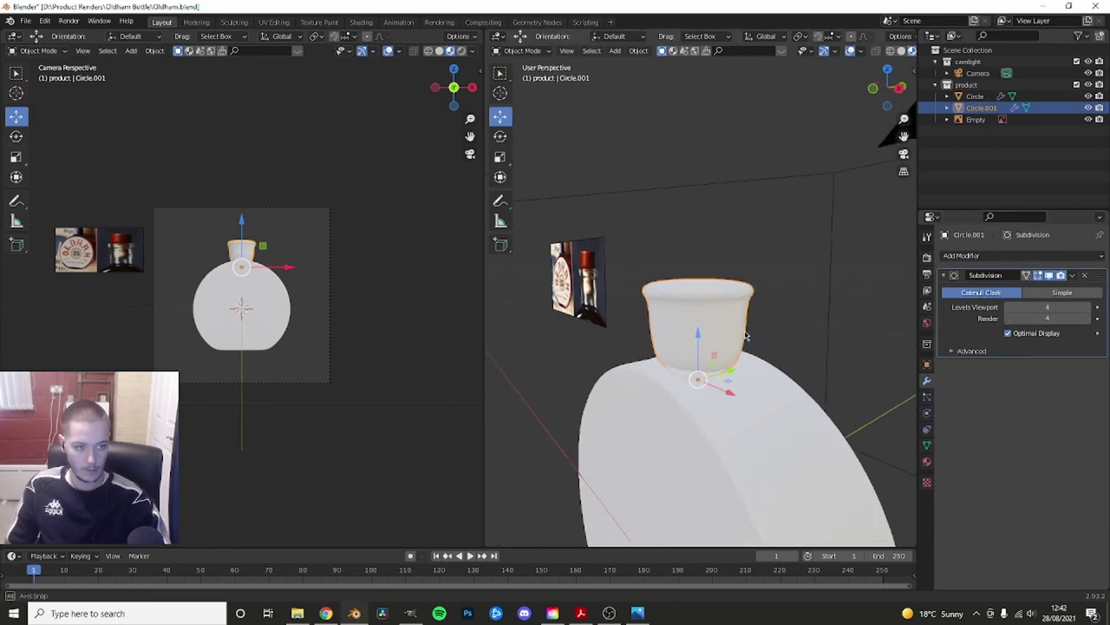
- Isolate the neck by hiding every other object
key("Tab")
key("shift+z")
key("Tab")
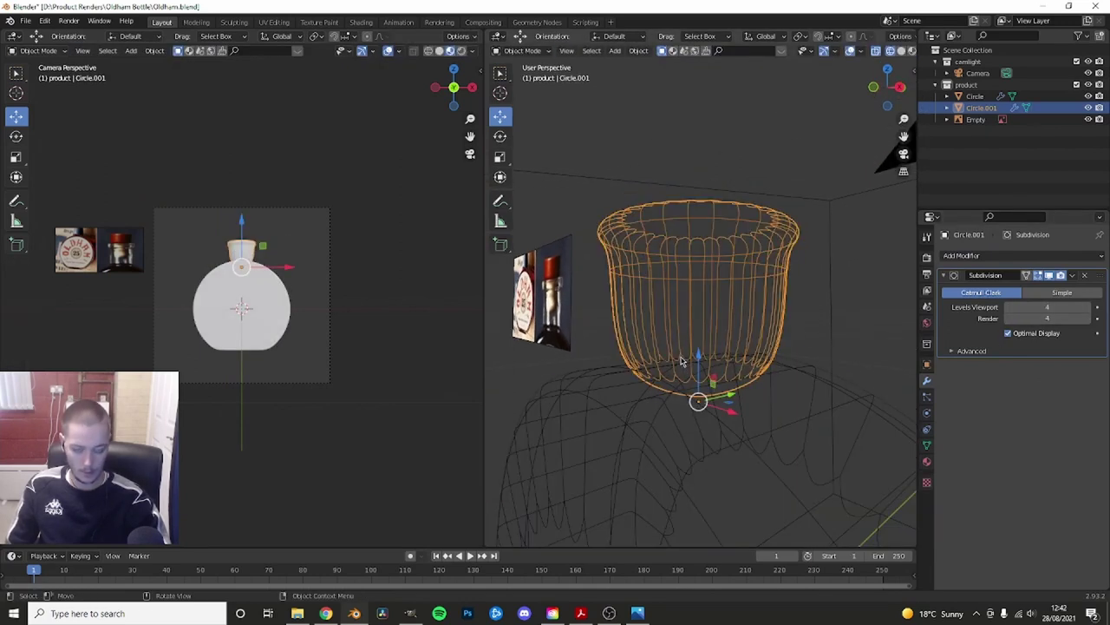
key("shift+h")
key("shift+z")
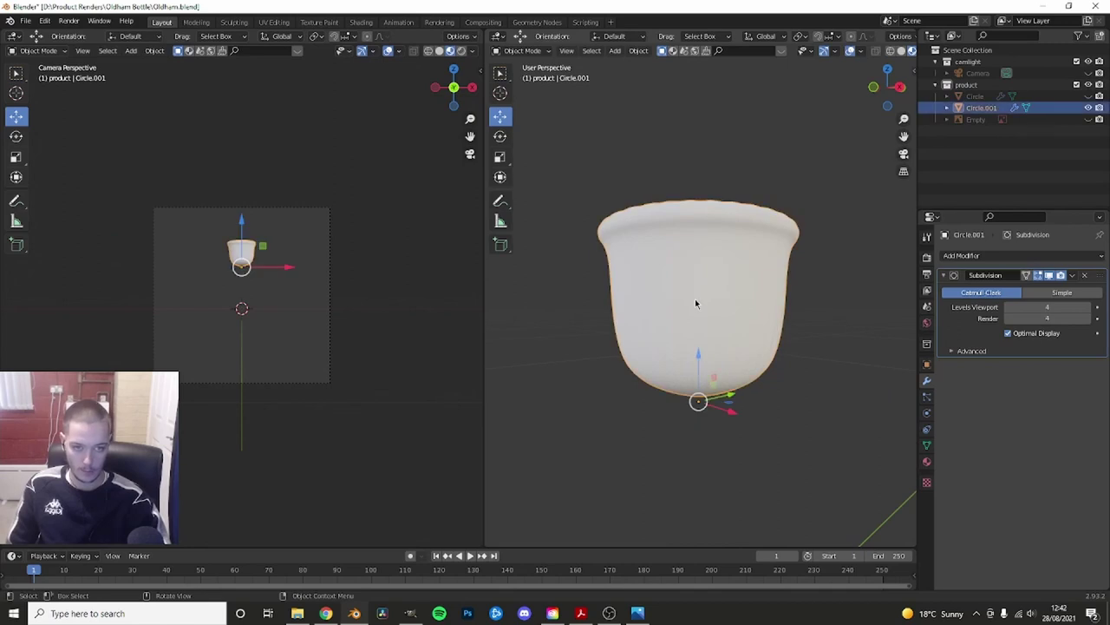
- Add an edge loop near the base of the neck
key("Tab")
key("ctrl+r")
left_click(704, 425)
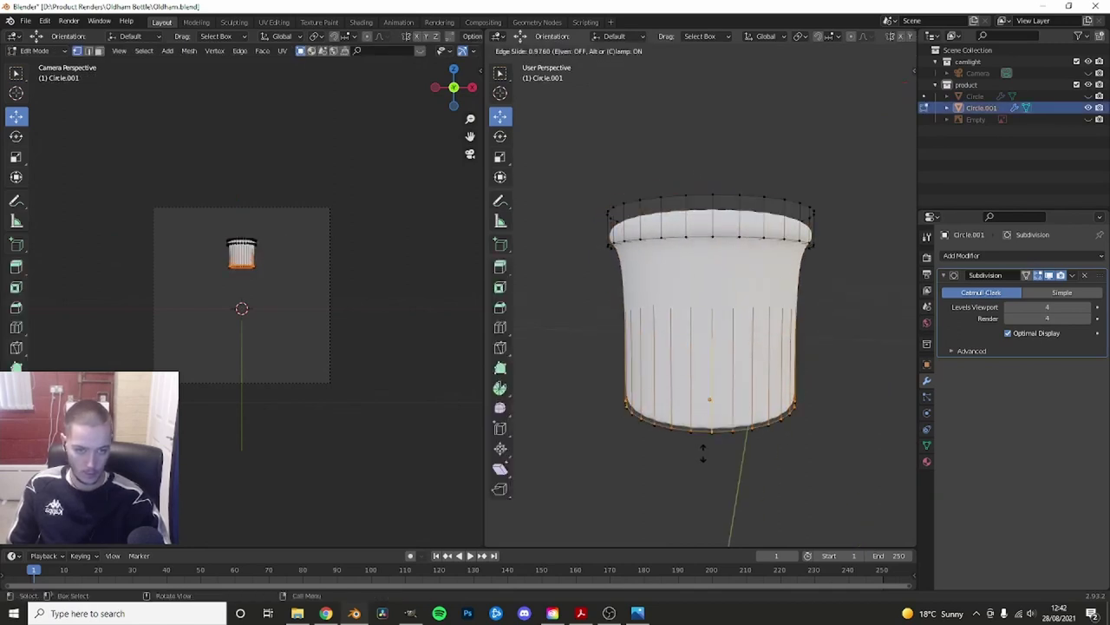
- Confirm the base loop and inset the neck's bottom face slightly inward
left_click(702, 452)
key("3")
middle_click_drag(703, 453, 667, 375)
key("shift+space")
key("i")
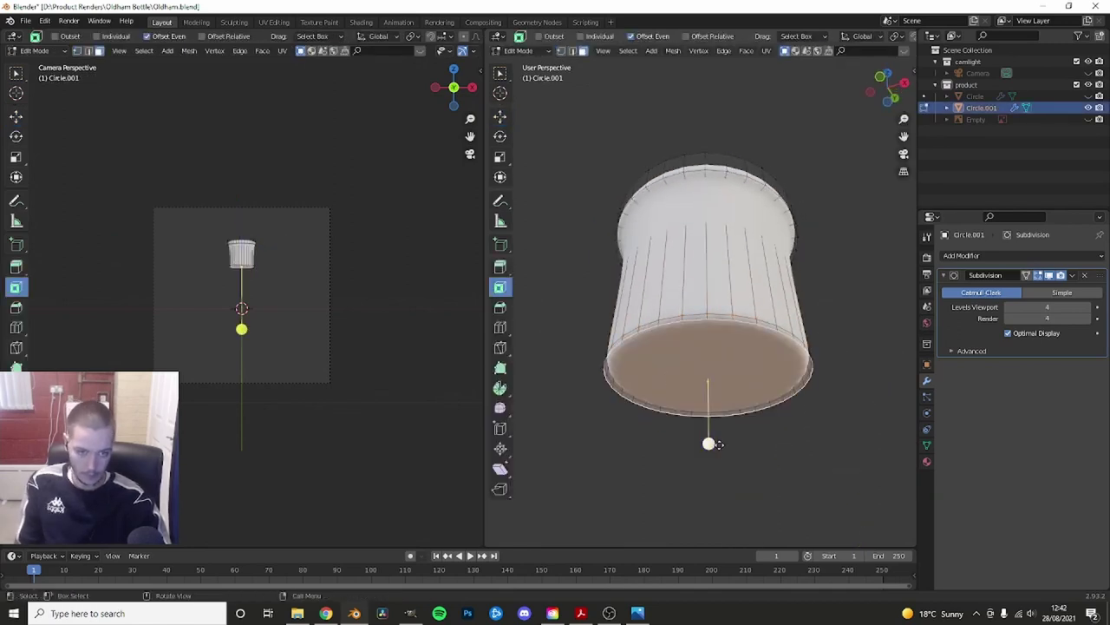
left_click_drag(711, 430, 720, 326)
- Add a supporting edge loop and slide it up close to the rim
middle_click_drag(720, 326, 715, 389)
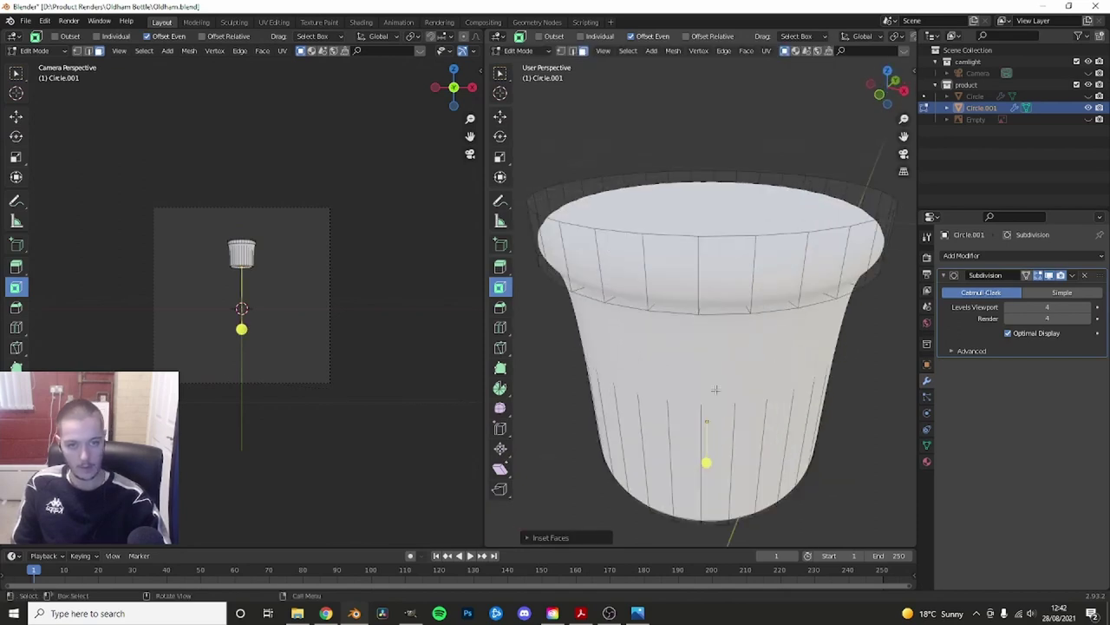
middle_click_drag(674, 304, 694, 407)
key("ctrl+r")
left_click(694, 416)
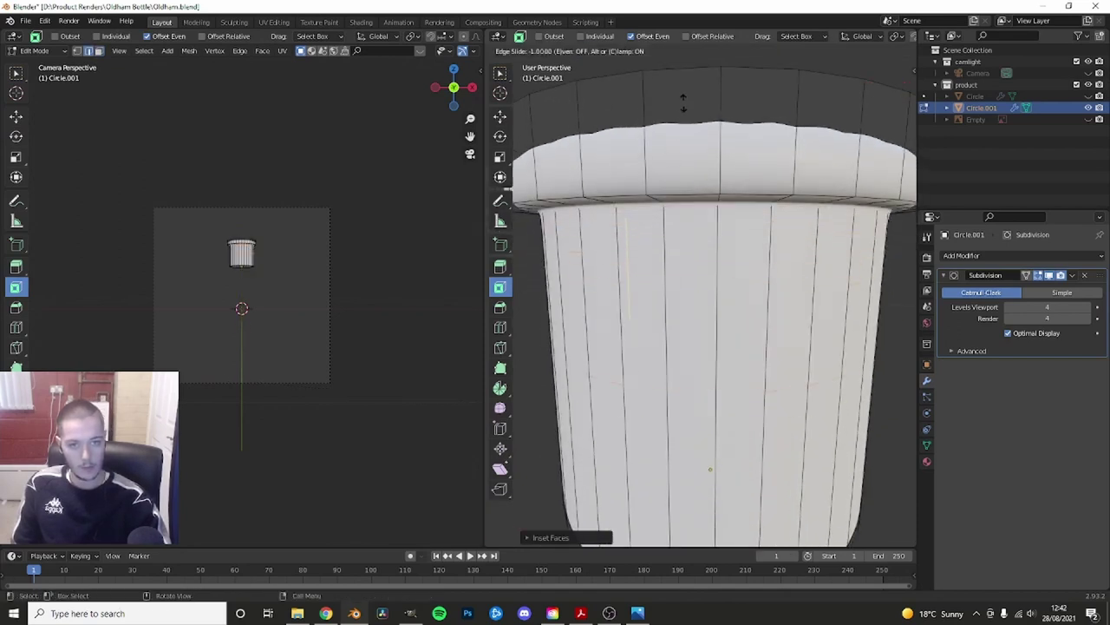
left_click(649, 218)
key("g")
key("g")
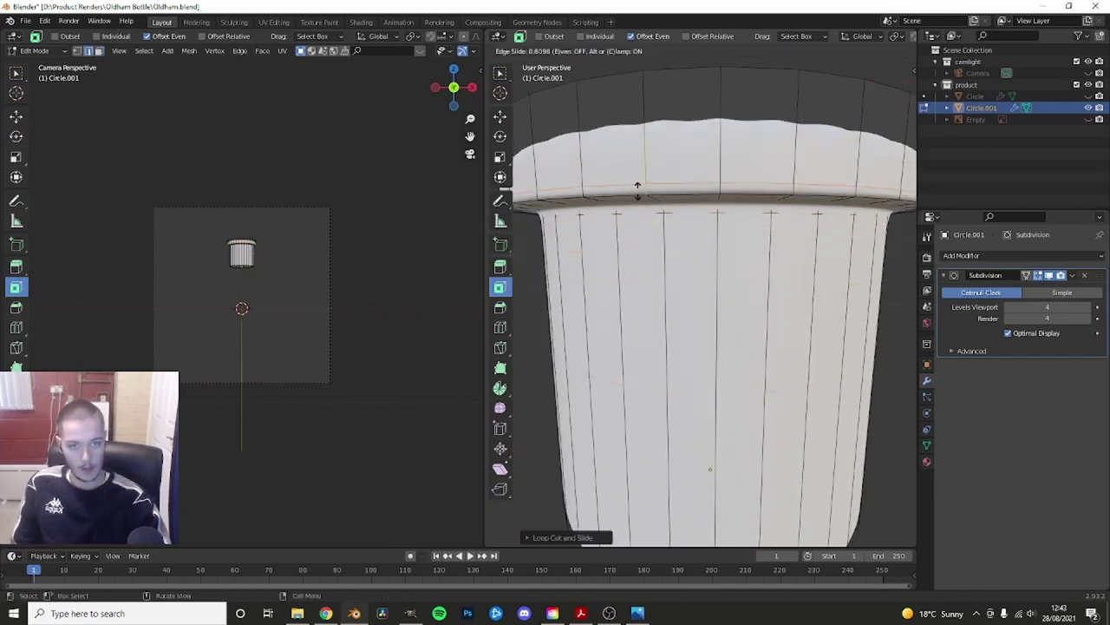
left_click(633, 195)
middle_click_drag(633, 195, 684, 277)
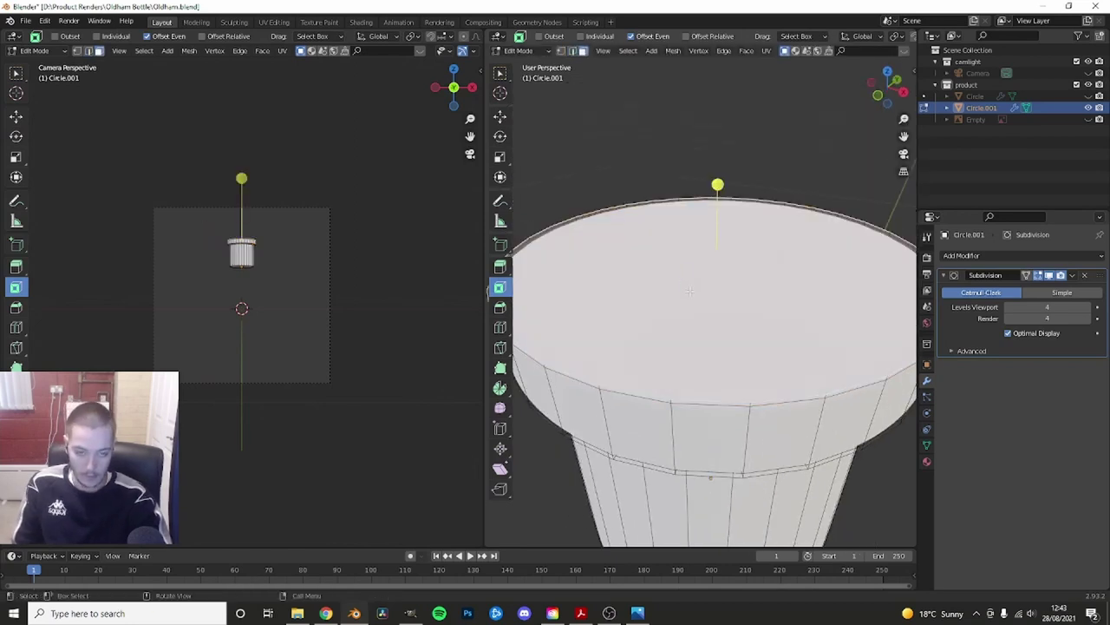
- Unhide the bottle body, camera and reference, and view the neck from the front
key("Tab")
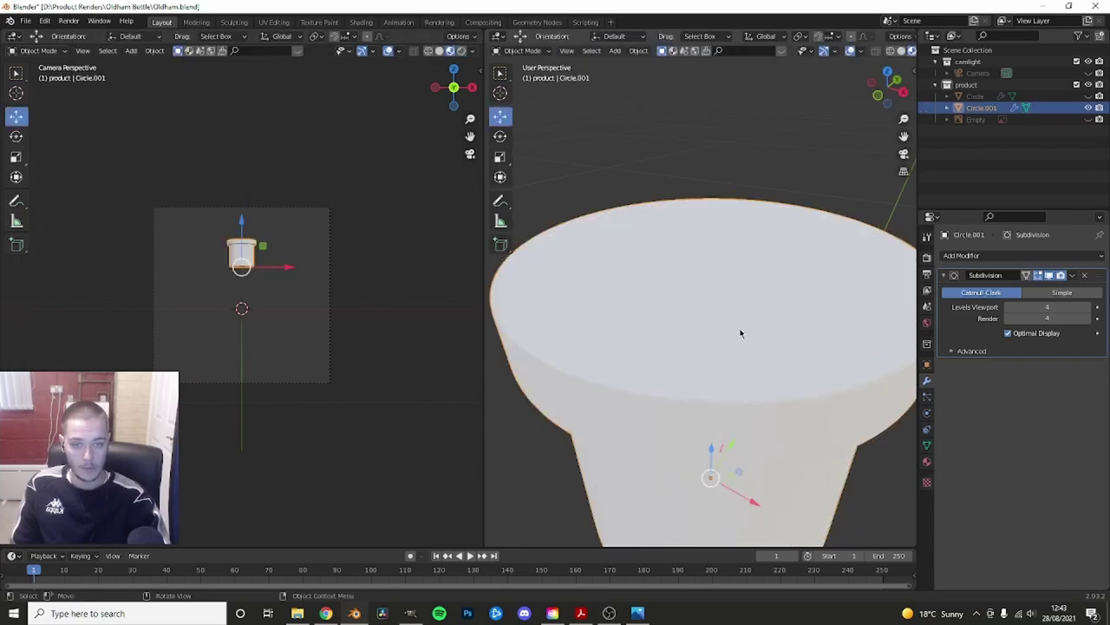
mouse_move(738, 329)
middle_mouse_down()
mouse_move(830, 179)
mouse_move(714, 258)
middle_mouse_up()
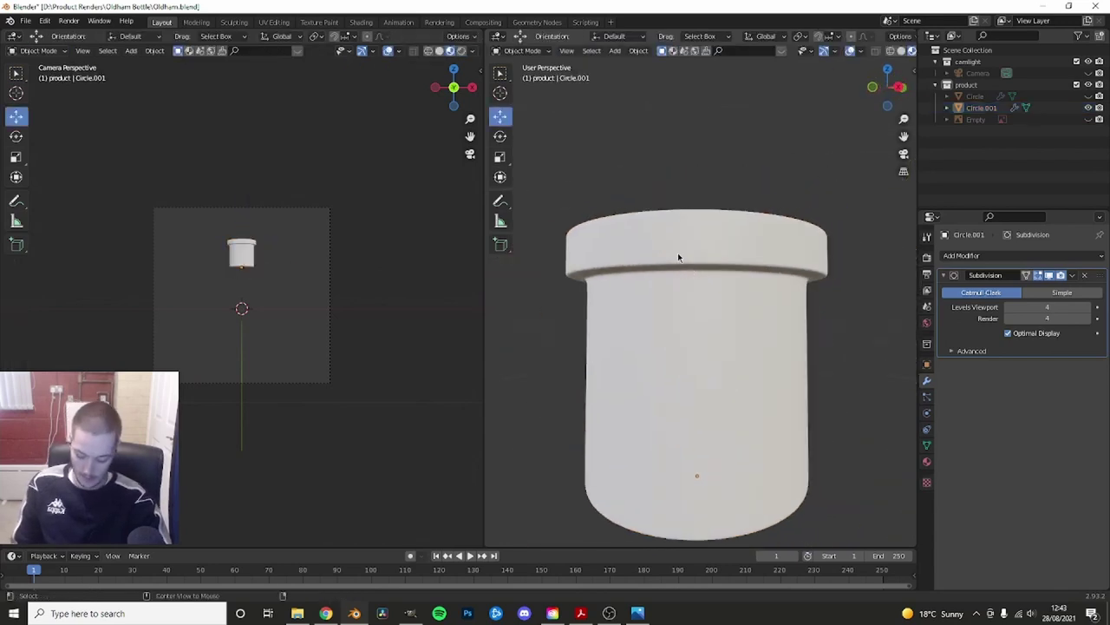
left_click(738, 206)
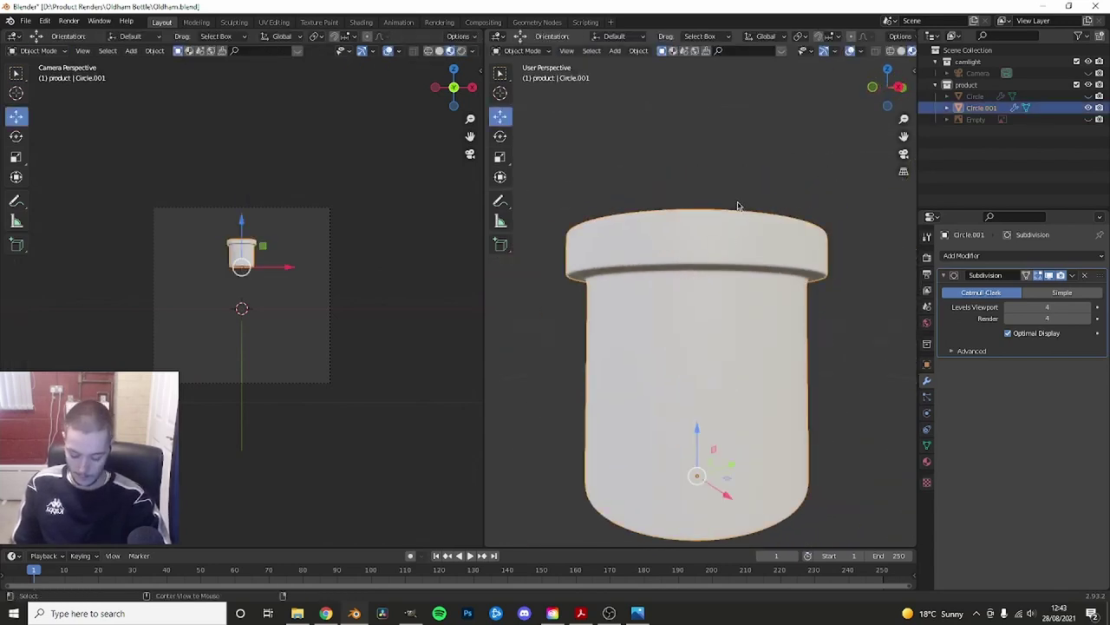
key("alt+h")
scroll(722, 307, "down", 3)
scroll(737, 330, "down", 3)
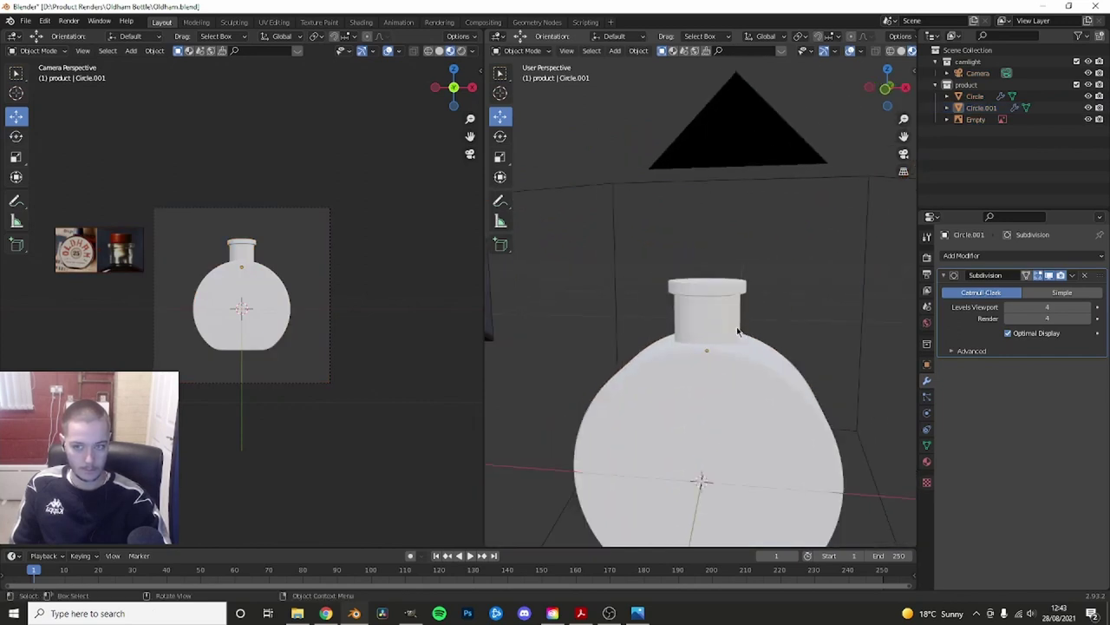
key("KP_1")
scroll(708, 345, "up", 3)
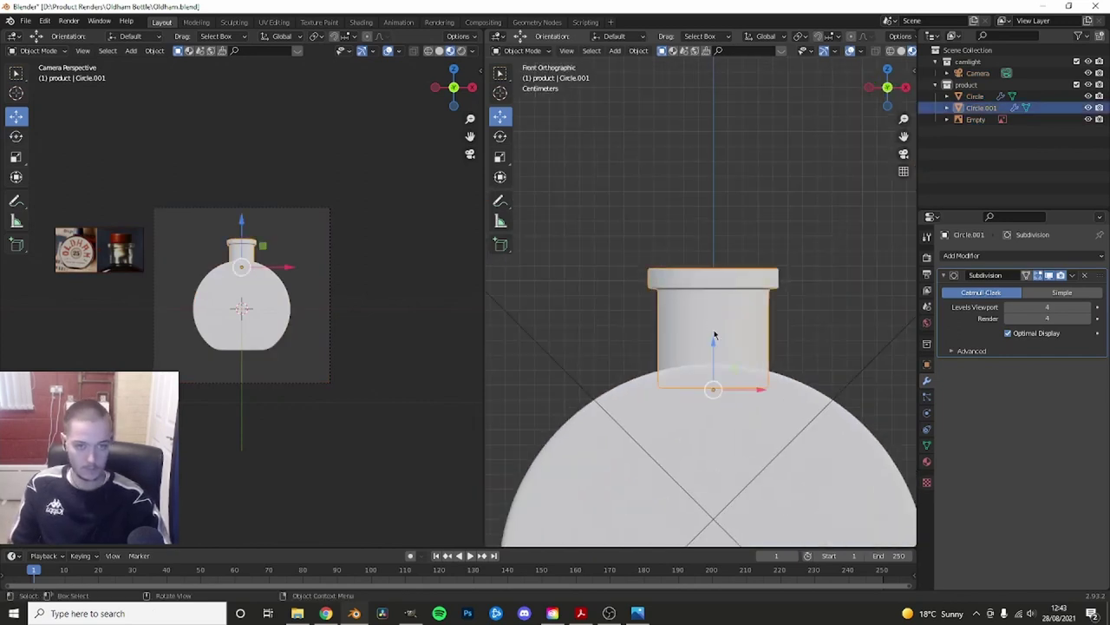
- Move the neck's top rim vertices vertically using X-ray view
key("Tab")
key("alt+z")
left_click_drag(640, 264, 811, 314)
key("shift+space")
key("g")
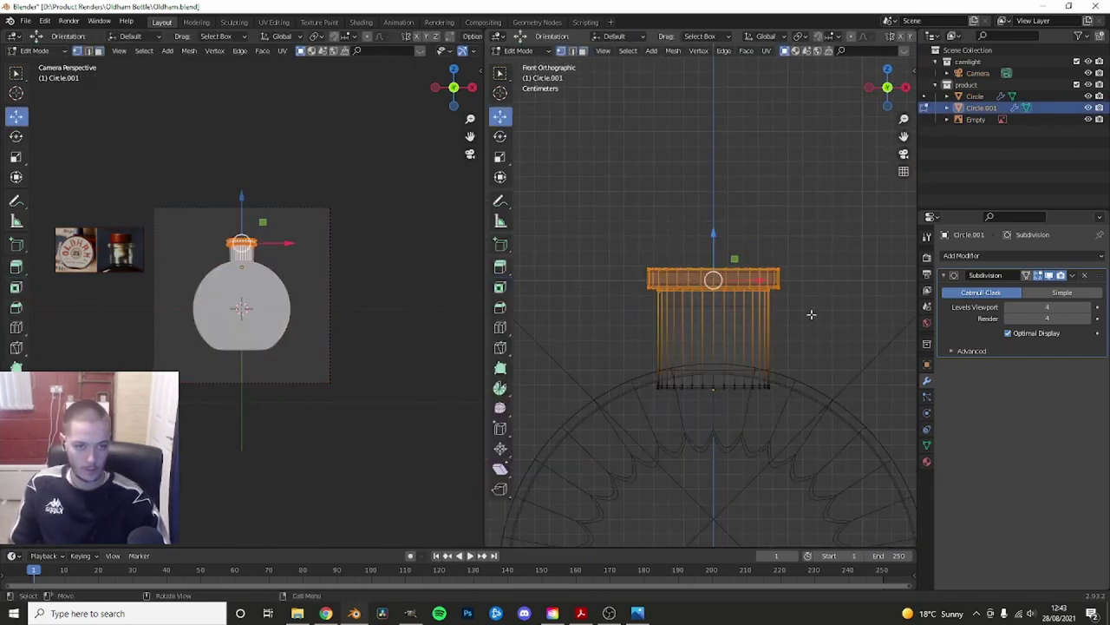
key("Tab")
key("alt+z")
- Scale the neck object Circle.001 in top view
mouse_move(726, 332)
middle_mouse_down()
mouse_move(677, 405)
mouse_move(748, 350)
mouse_move(757, 391)
middle_mouse_up()
key("KP_7")
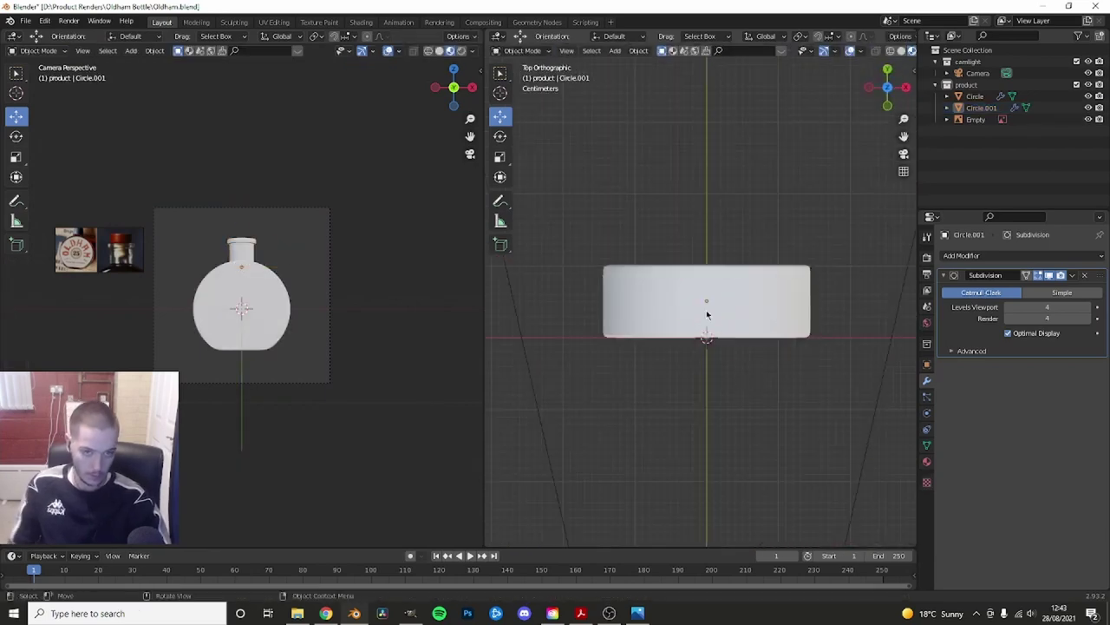
left_click(720, 304)
key("s")
left_click(812, 248)
left_click(795, 225)
mouse_move(796, 226)
middle_mouse_down()
mouse_move(688, 263)
mouse_move(721, 325)
middle_mouse_up()
- Save Oldham.blend and make the product collection receive new objects
key("ctrl+s")
key("KP_1")
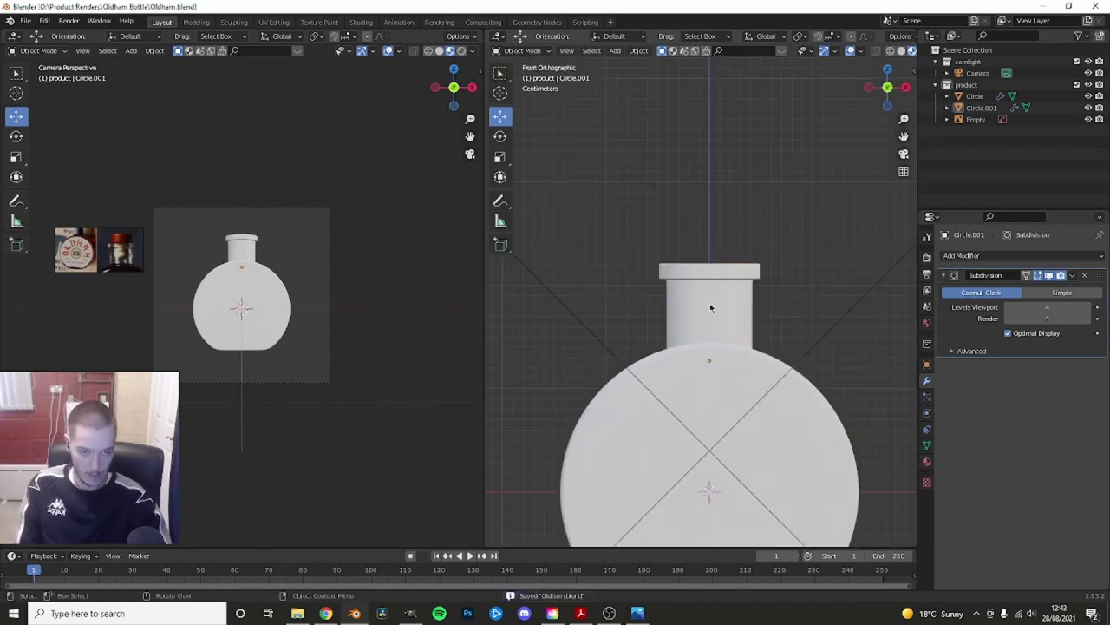
left_click(743, 286)
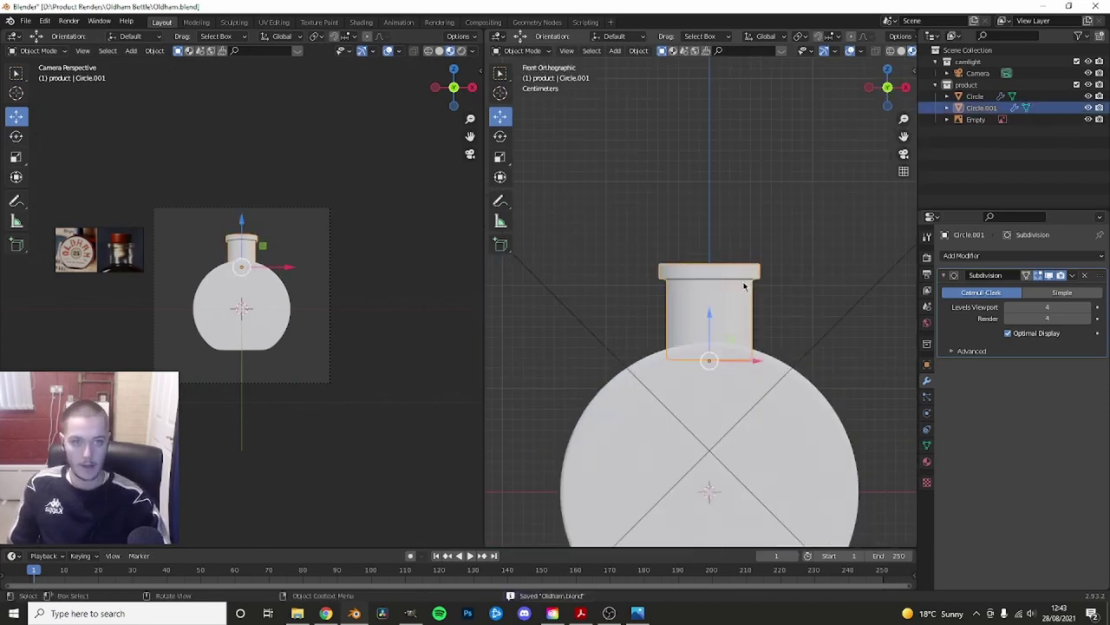
left_click(698, 187)
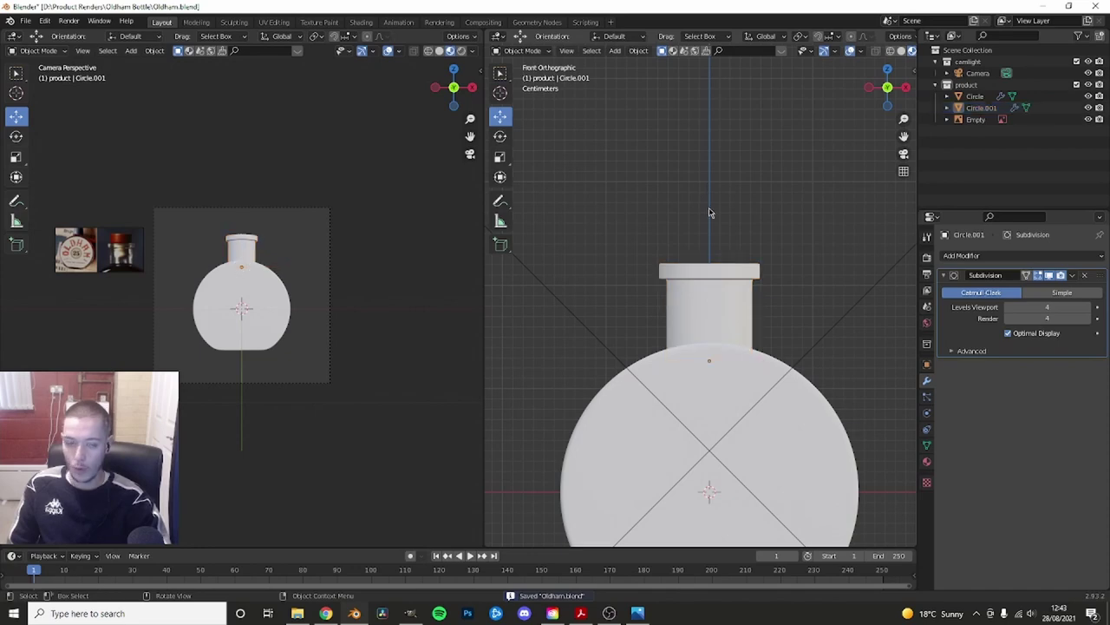
left_click(965, 85)
key("shift+a")
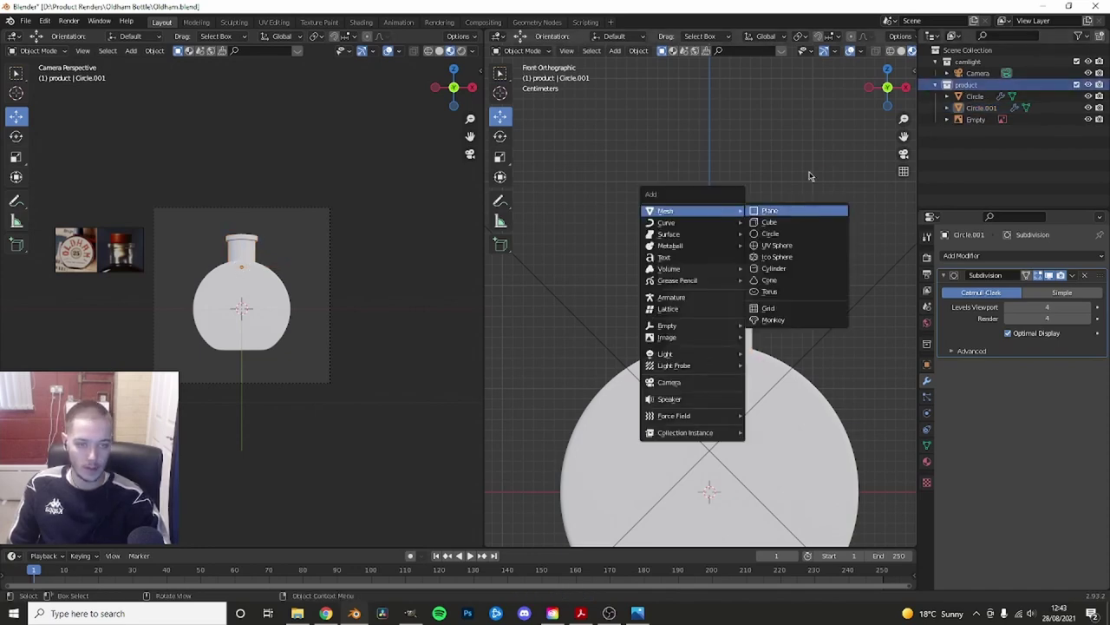
- Add a cone by mistake, then delete it
left_click(769, 279)
scroll(736, 332, "down", 3)
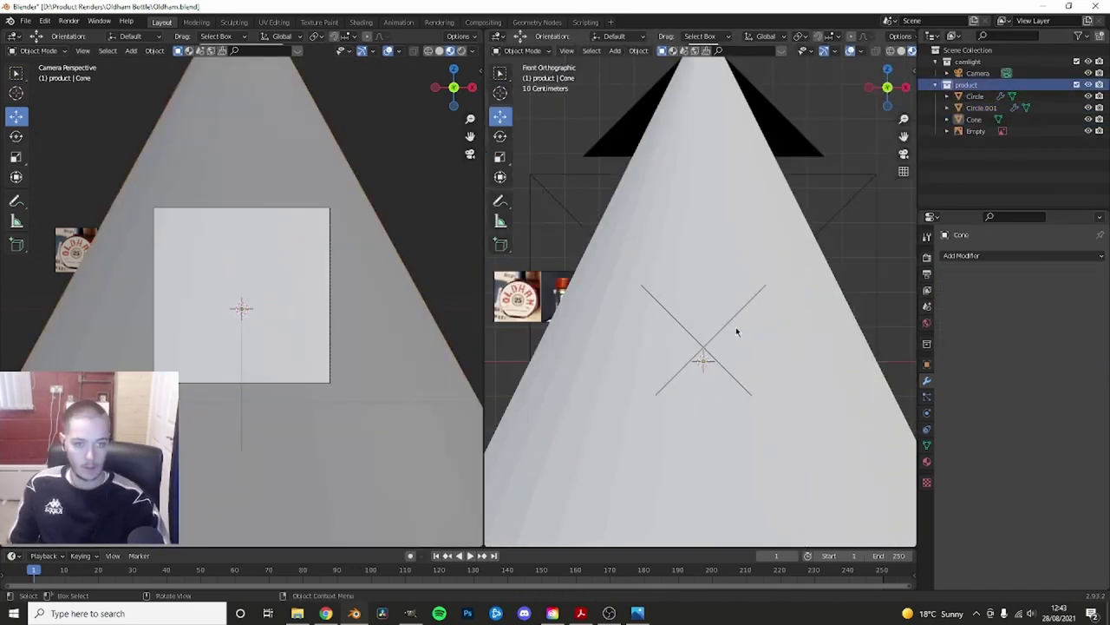
scroll(736, 331, "down", 5)
left_click(731, 342)
key("Delete")
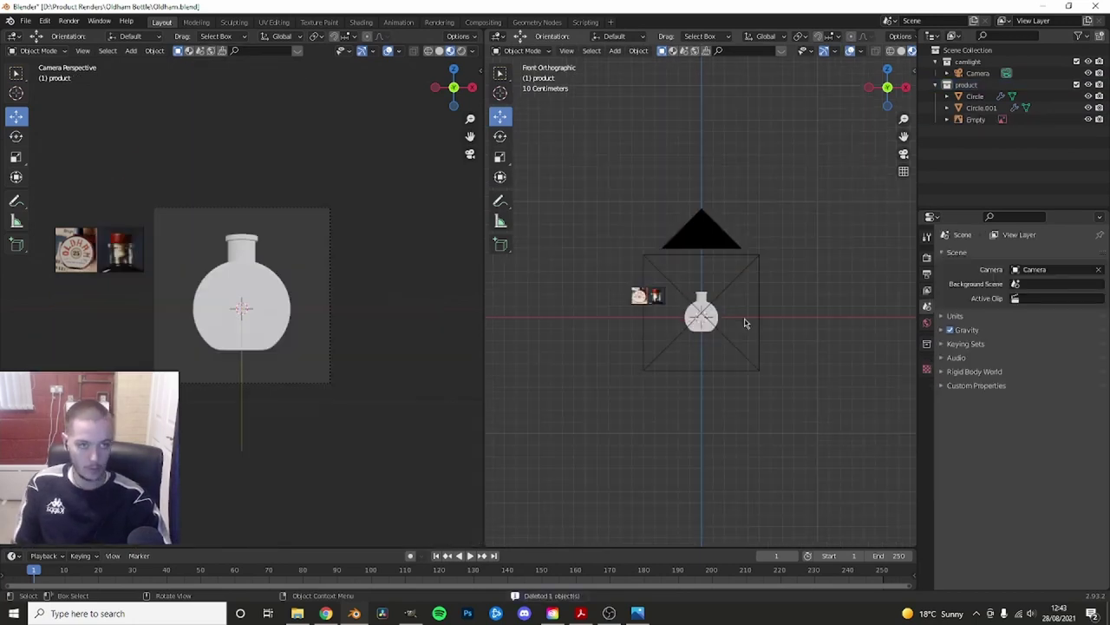
- Add a new circle mesh to the product collection from top view
scroll(740, 286, "up", 3)
key("KP_7")
scroll(727, 271, "up", 3)
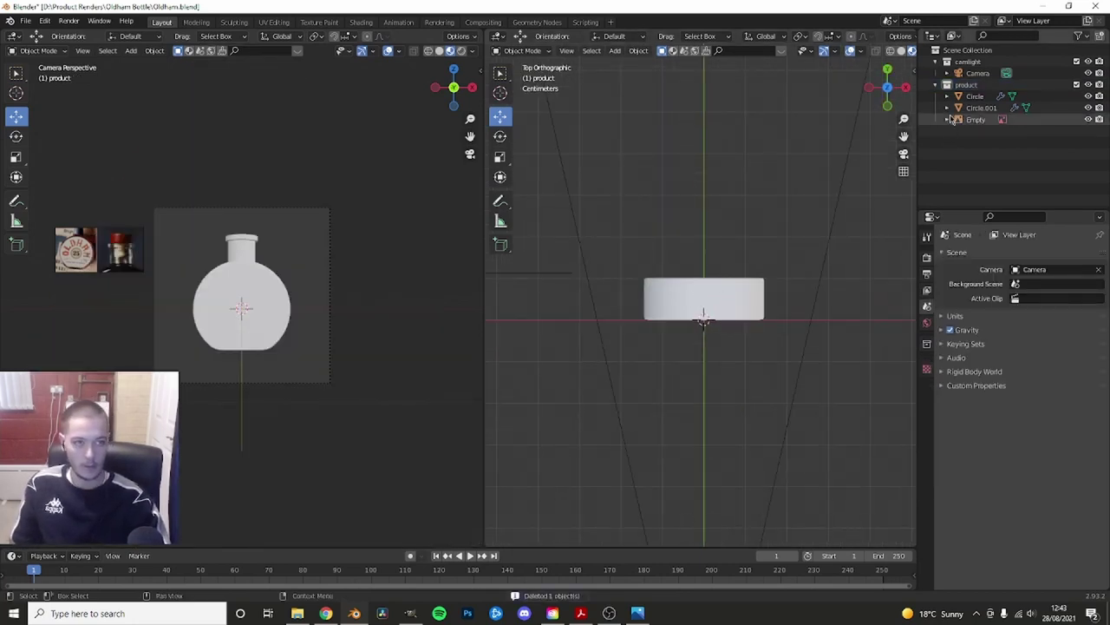
left_click(965, 85)
key("shift+a")
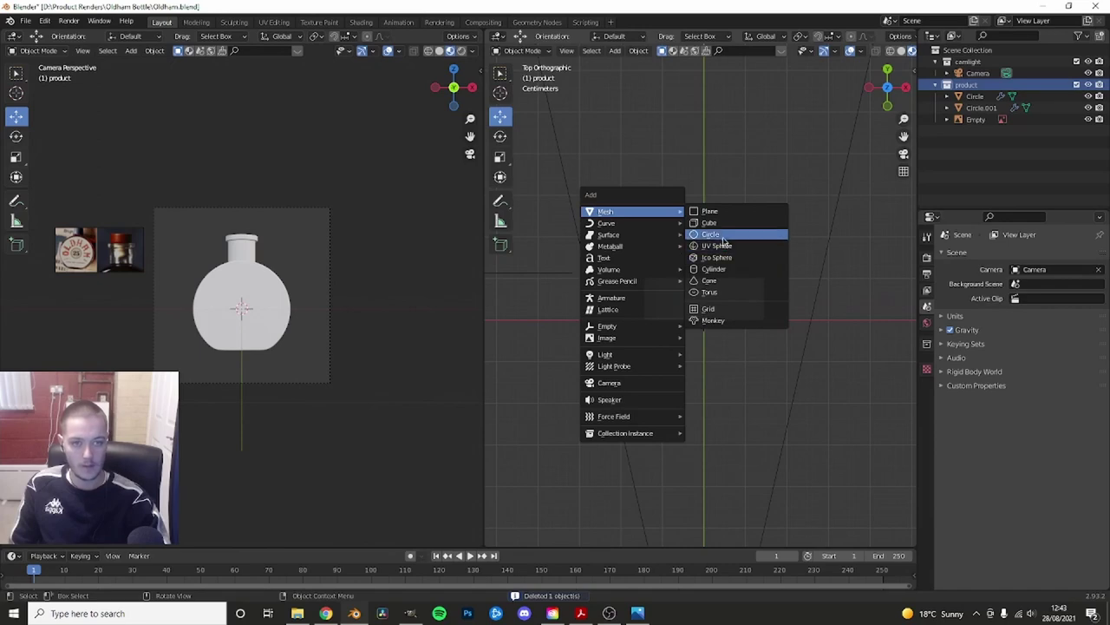
left_click(711, 234)
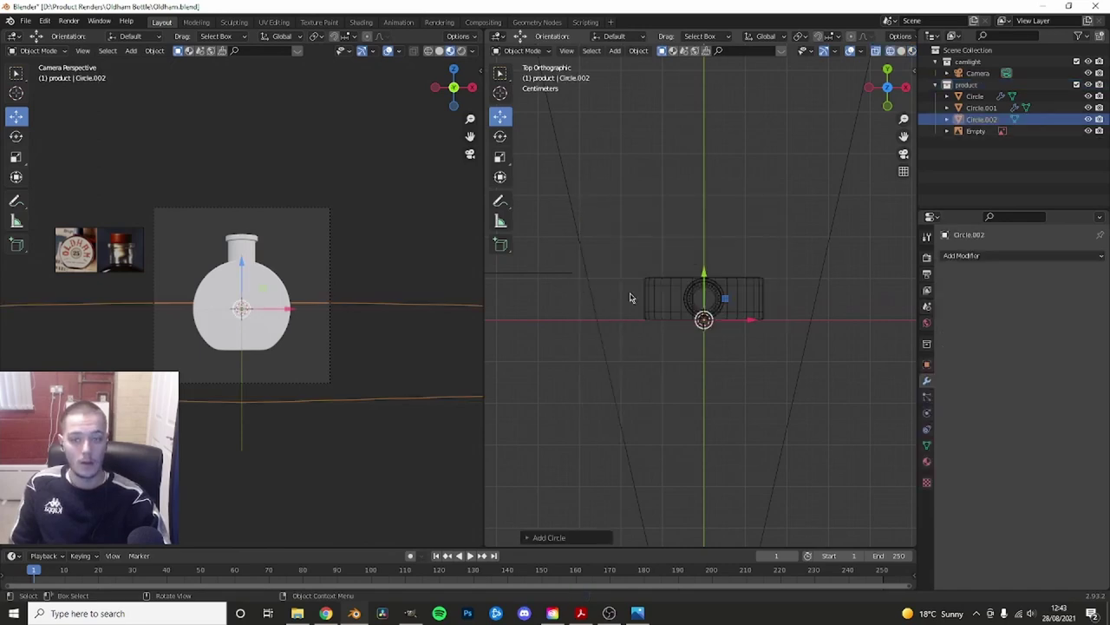
- Shrink the circle and move it along Y over the neck
scroll(756, 318, "down", 2)
key("s")
left_click(746, 320)
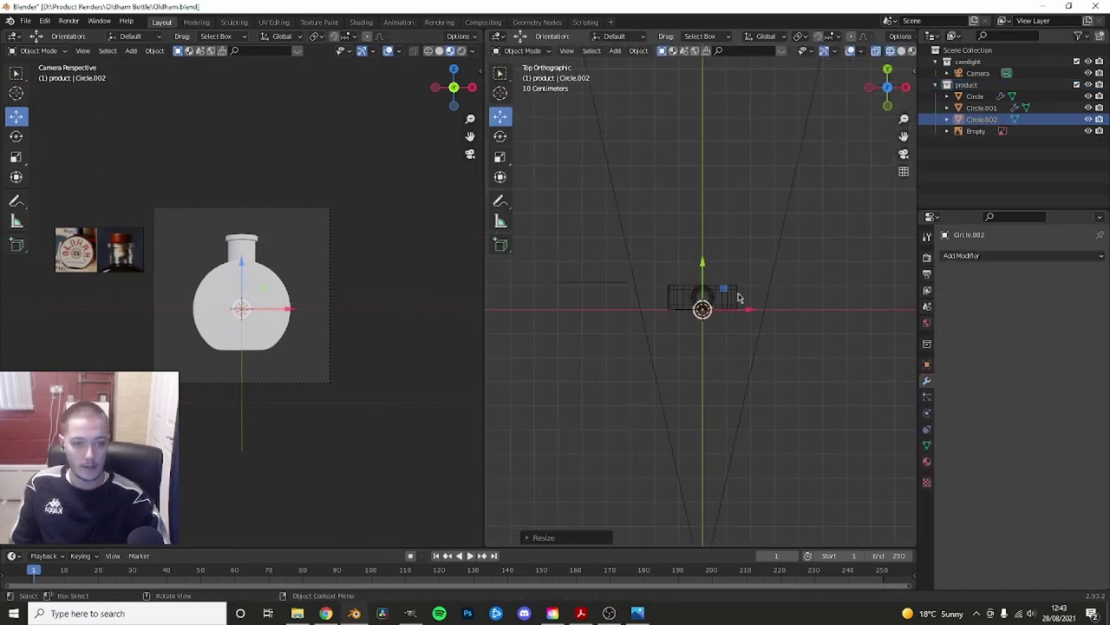
scroll(739, 298, "up", 3)
key("g")
key("y")
left_click(742, 299)
- Enlarge the circle slightly and nudge it to sit inside the neck opening
scroll(750, 298, "up", 2)
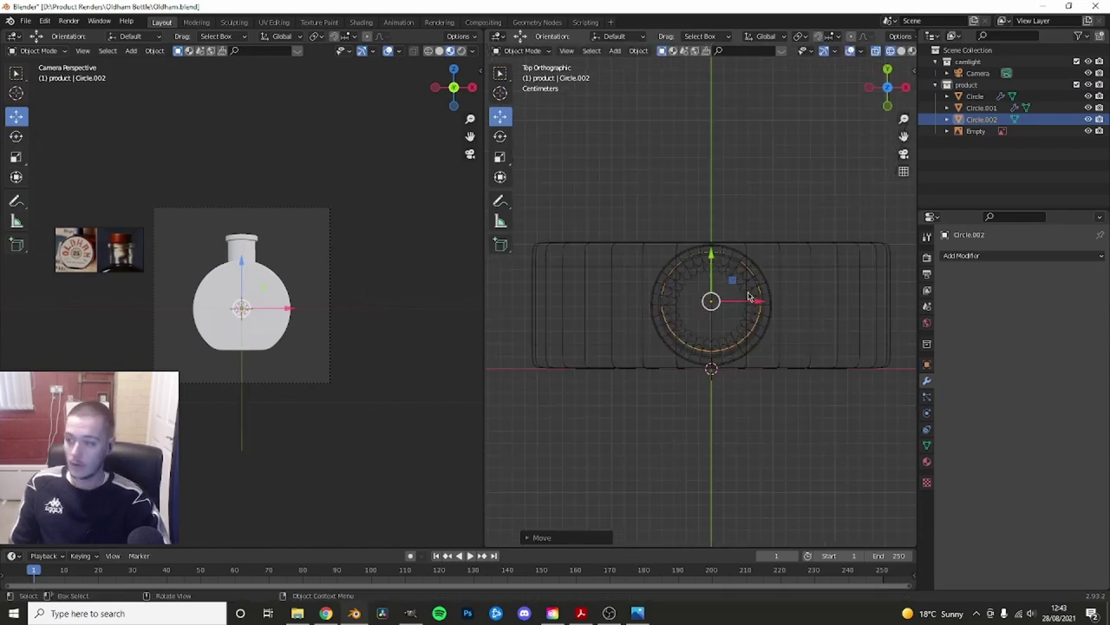
scroll(751, 291, "up", 1)
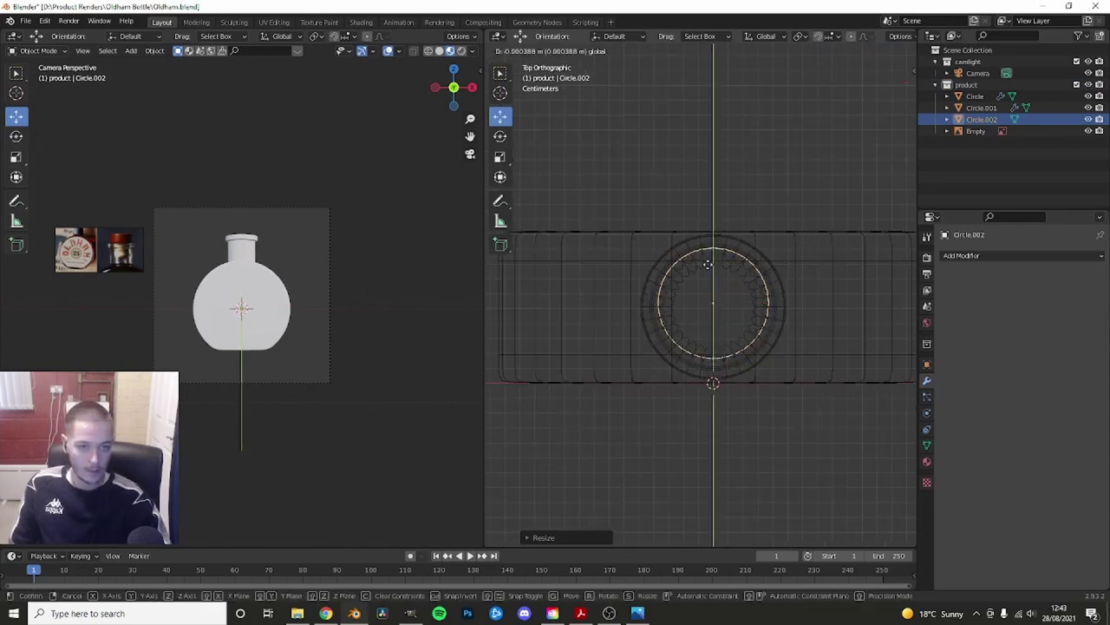
key("s")
left_click(833, 251)
key("g")
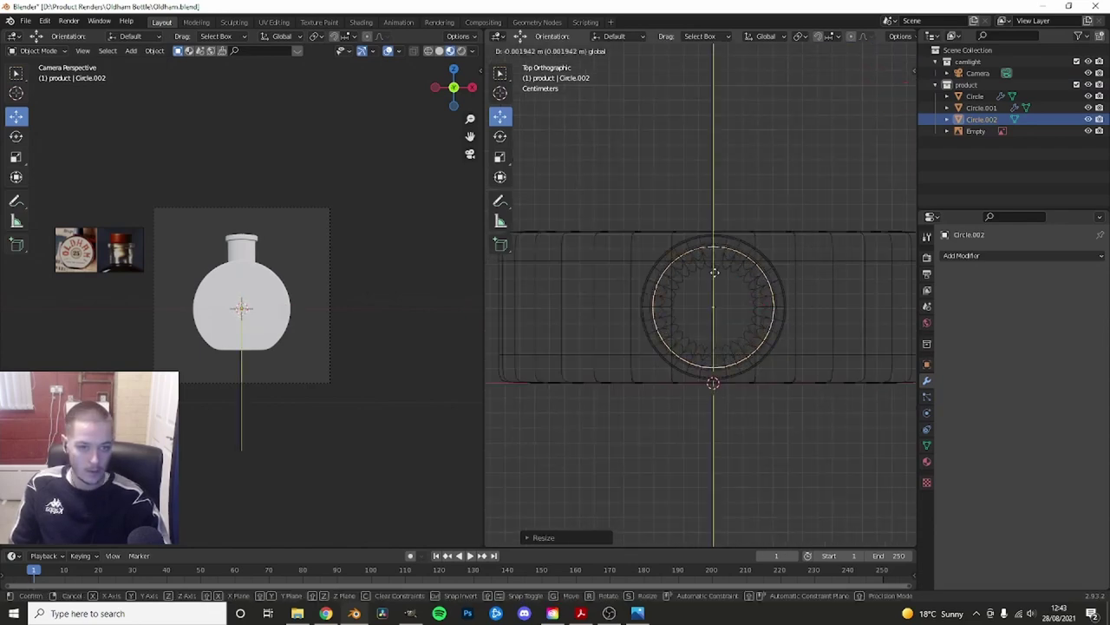
left_click(792, 265)
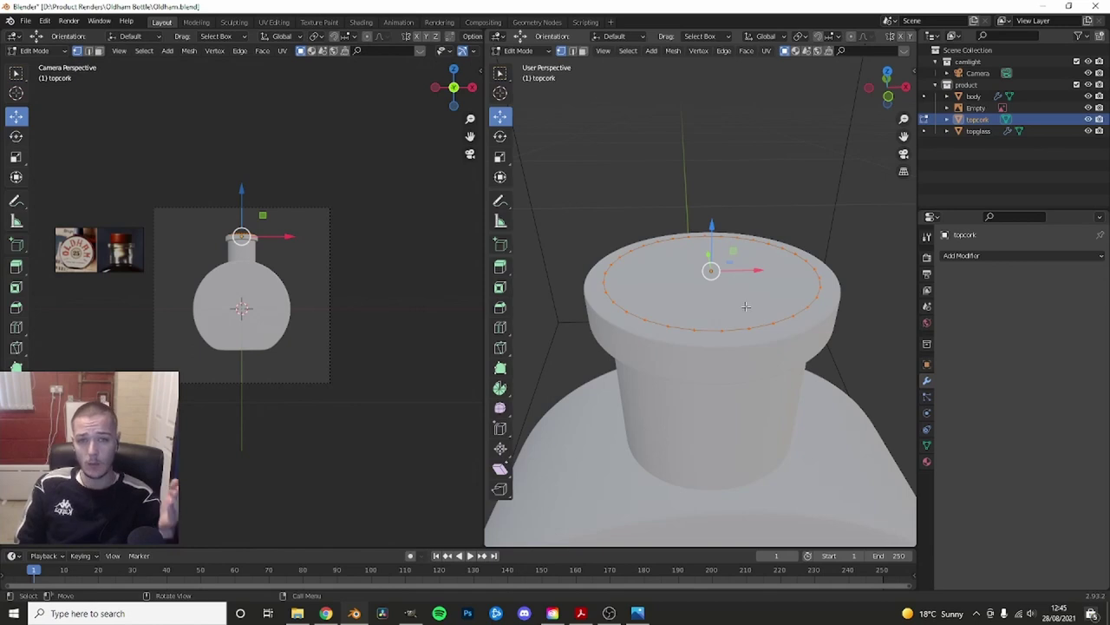
- Extrude the topcork's top face upward into a tall cylindrical cork
key("Tab")
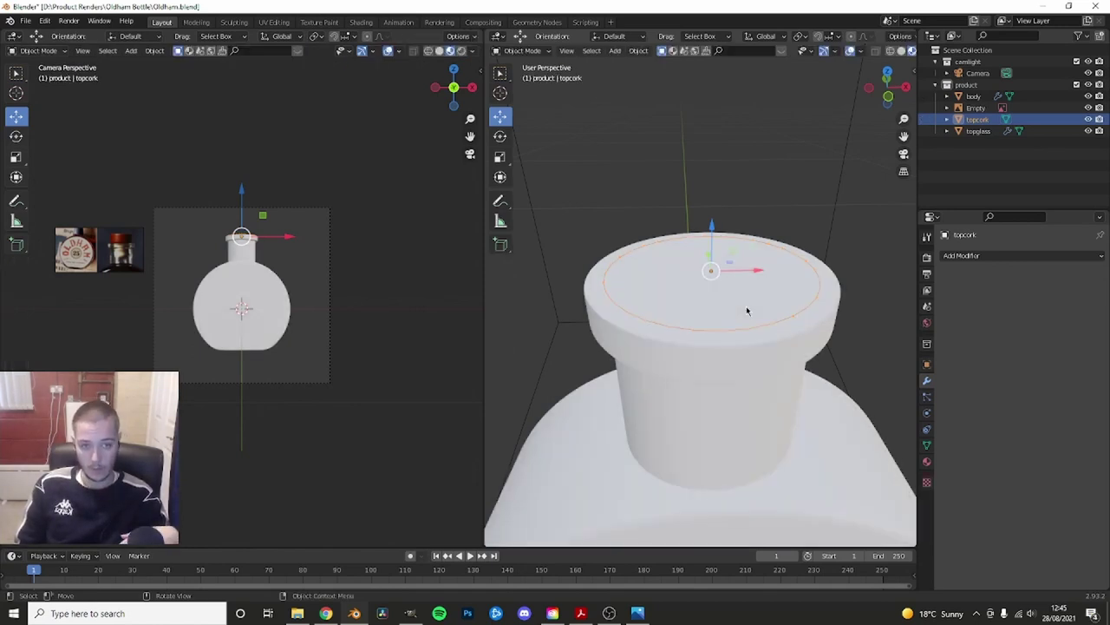
key("Tab")
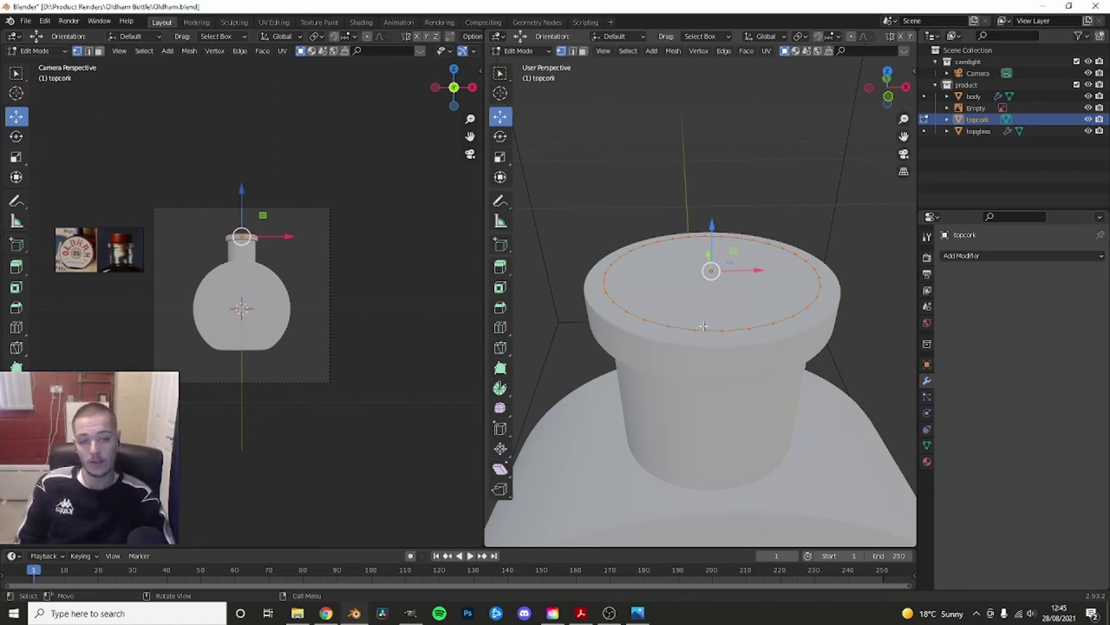
key("Tab")
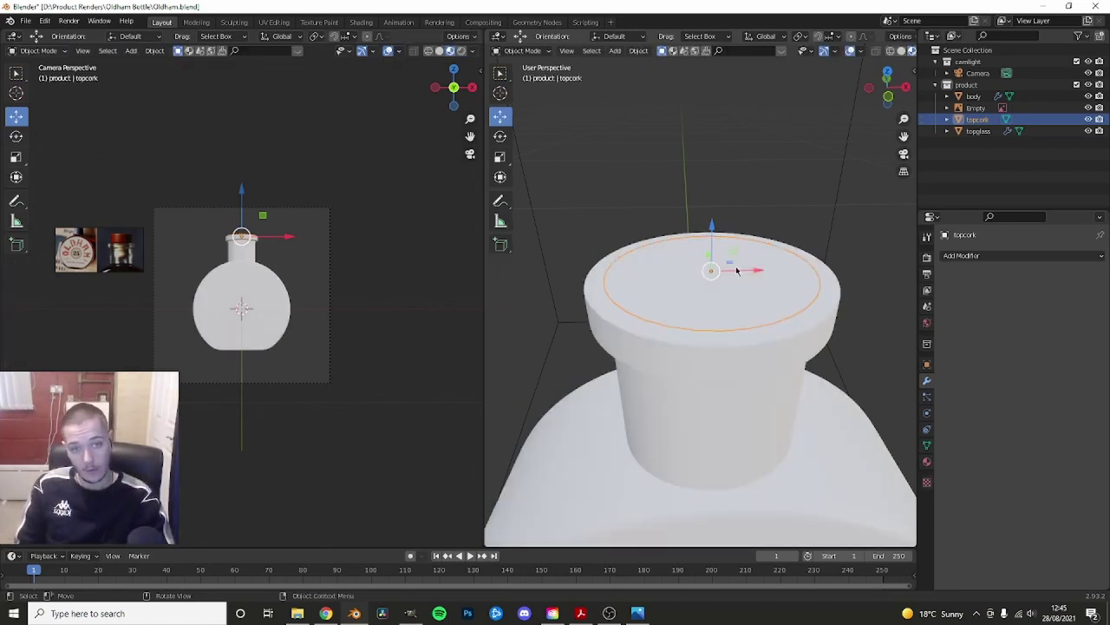
key("Tab")
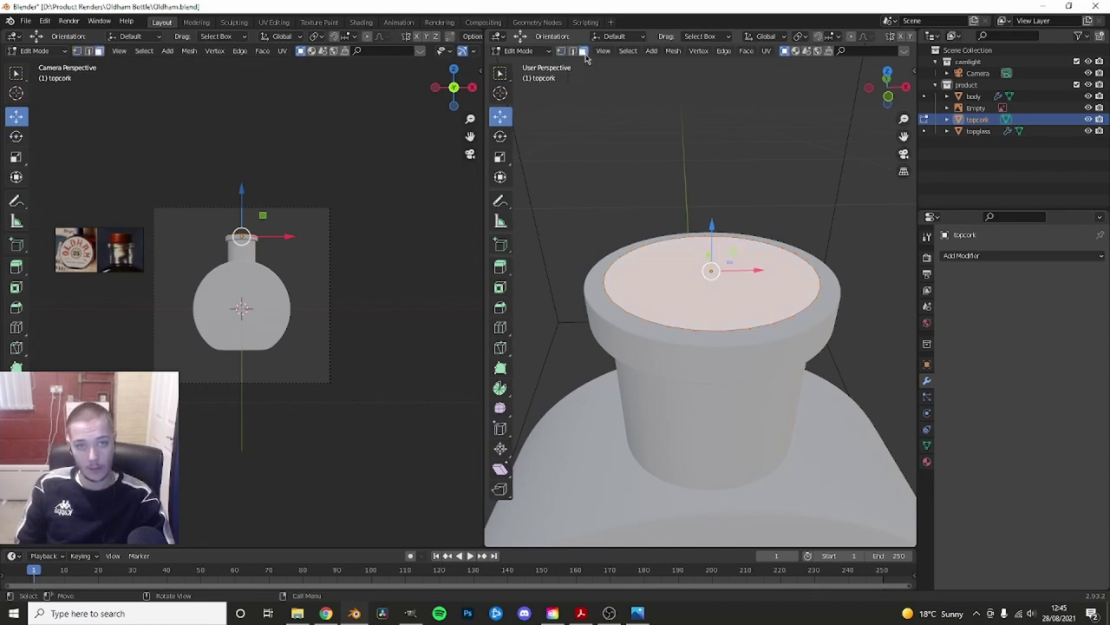
mouse_move(749, 270)
middle_mouse_down()
mouse_move(731, 211)
mouse_move(632, 228)
mouse_move(716, 268)
middle_mouse_up()
key("e")
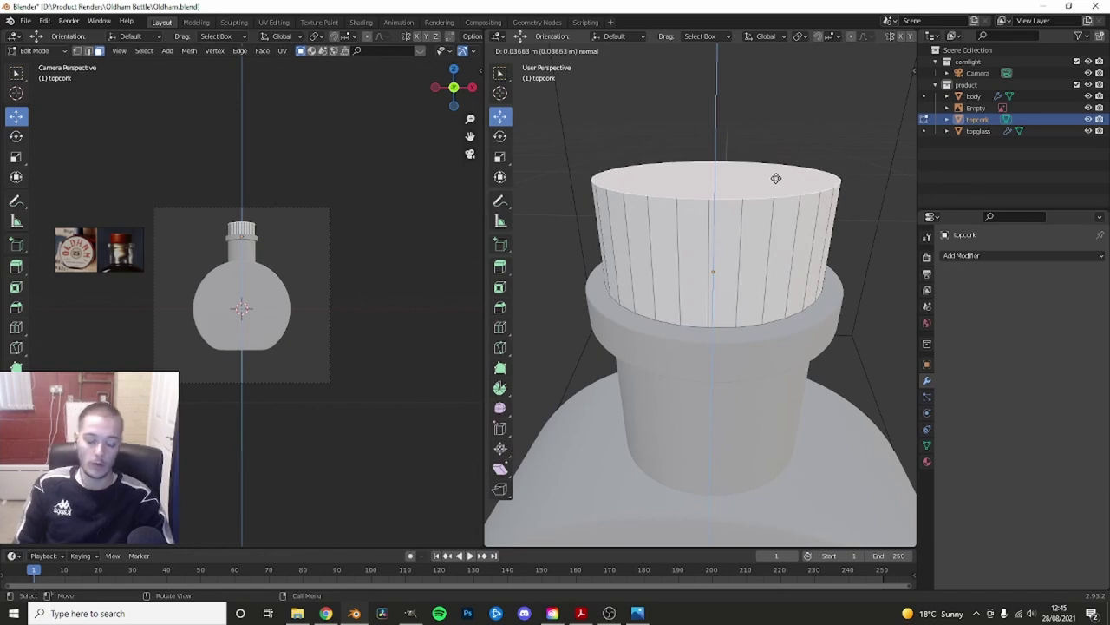
right_click(776, 177)
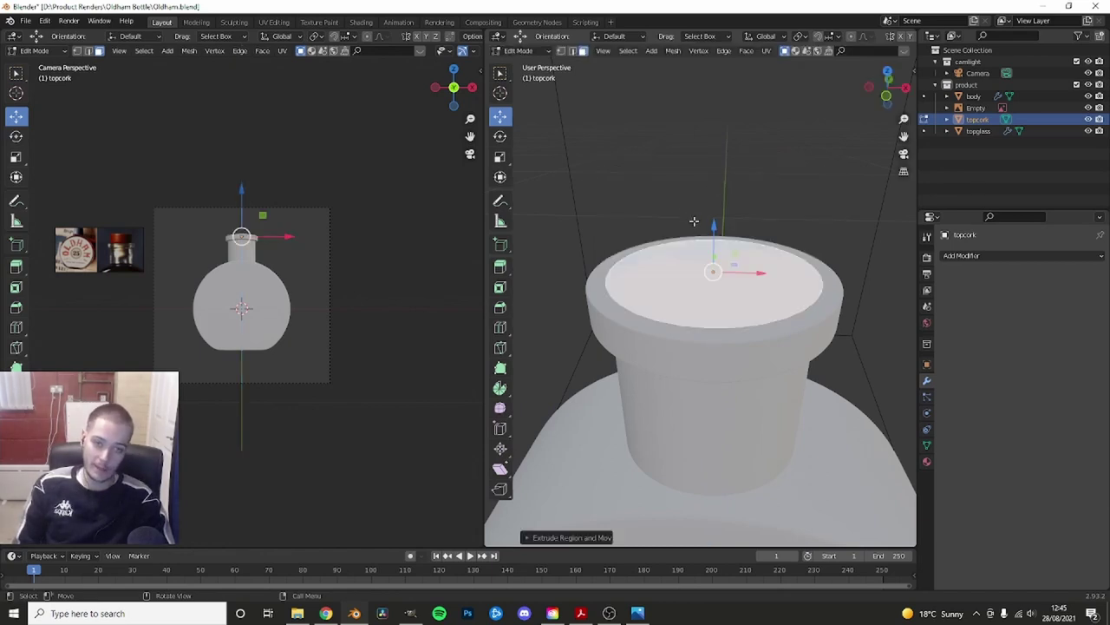
middle_click_drag(694, 221, 730, 224)
key("e")
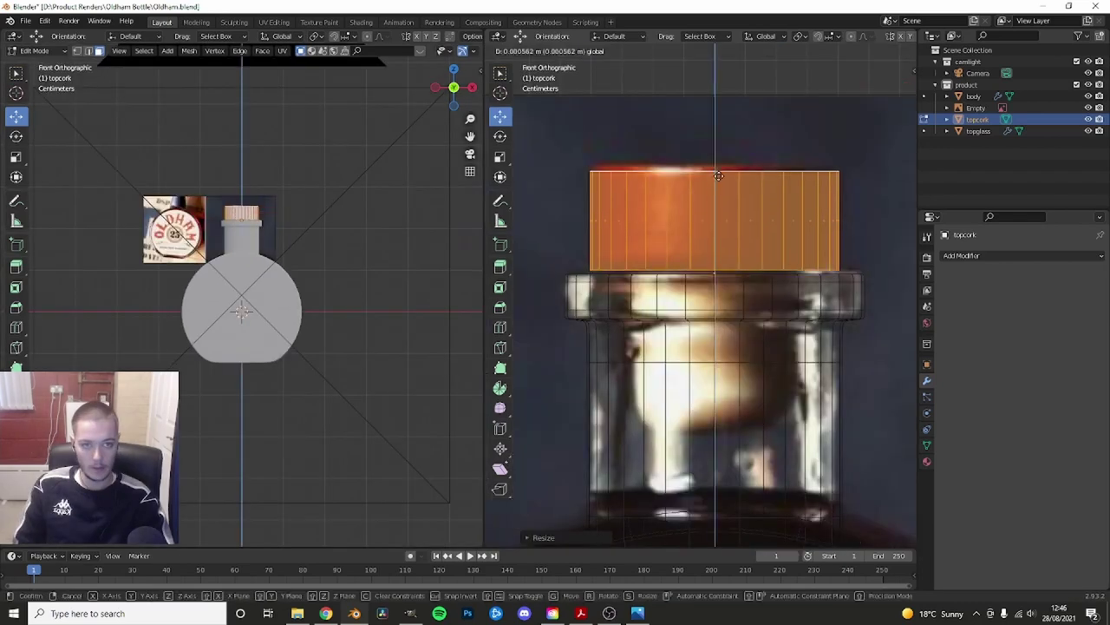
left_click(719, 176)
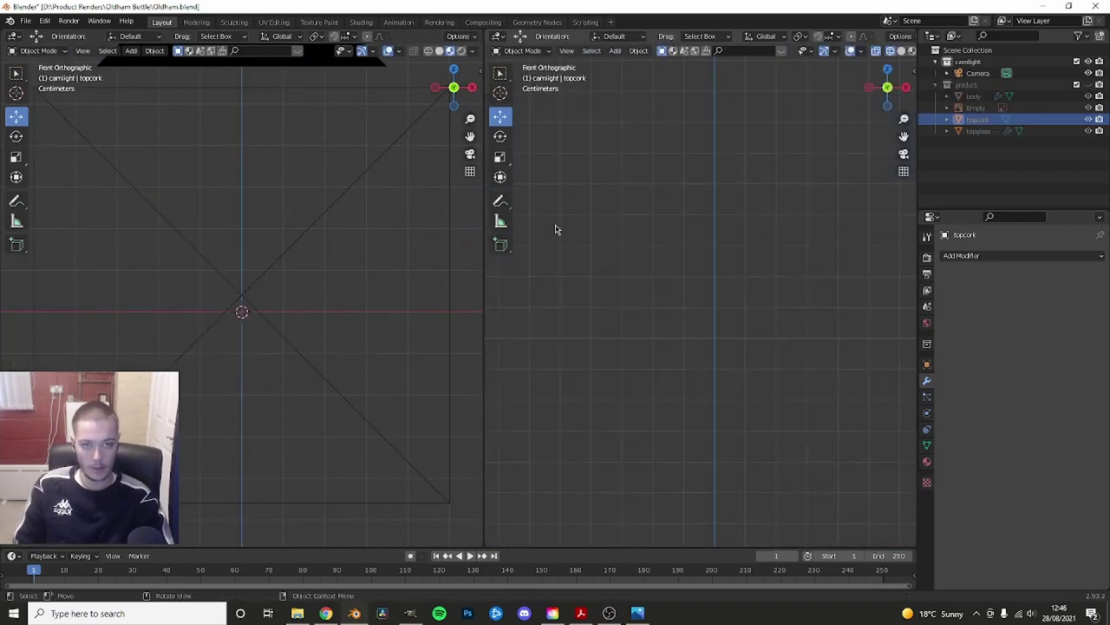
- Move the cork's bottom vertex ring vertically to match the reference cap
key("1")
left_click_drag(588, 228, 867, 292)
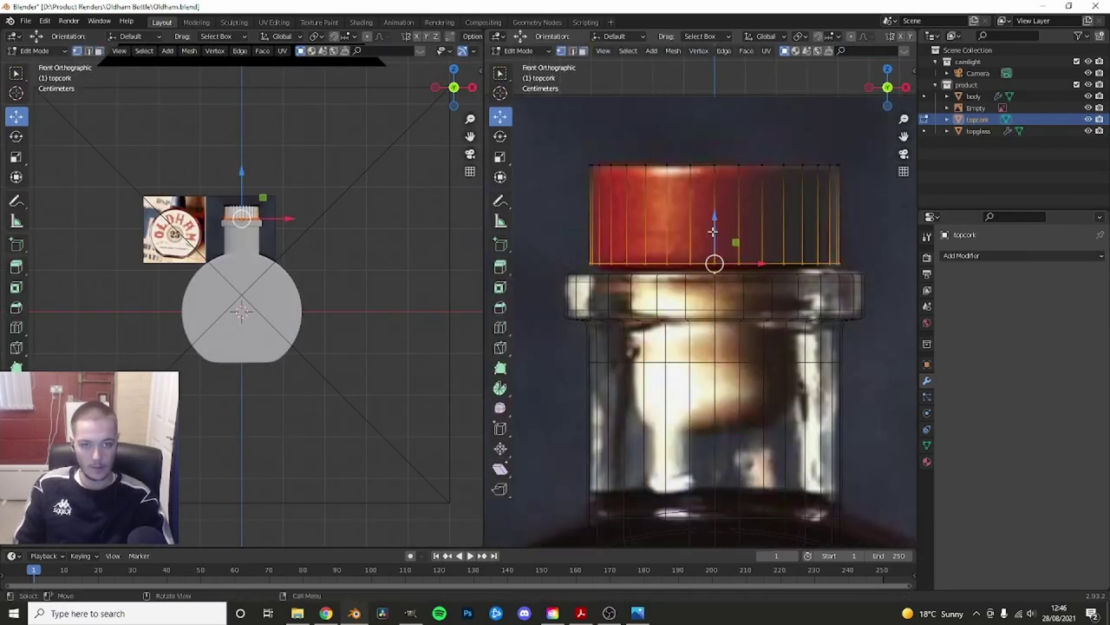
key("g")
key("z")
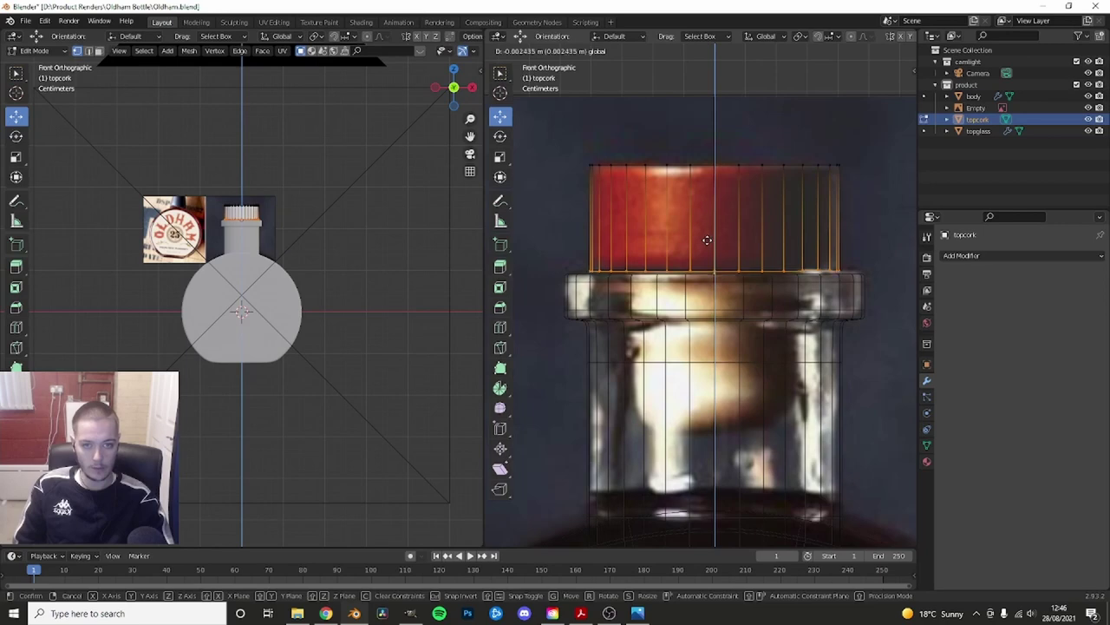
left_click(707, 240)
- Add a level-4 Subdivision modifier to the cork and adjust its edge height
key("ctrl+4")
scroll(712, 335, "up", 2)
key("g")
key("z")
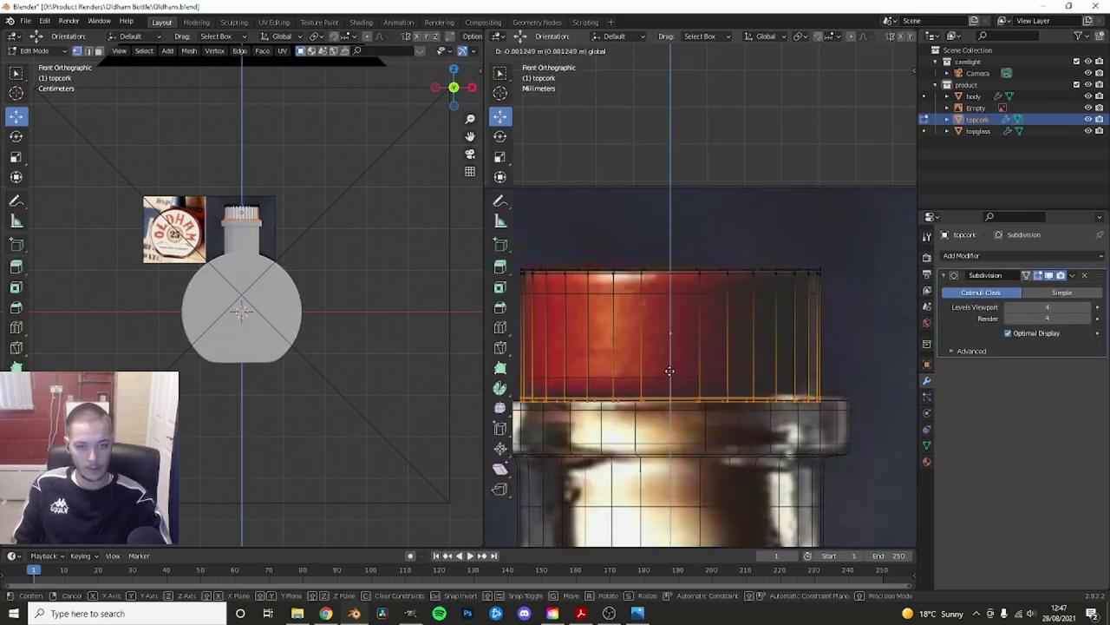
left_click(670, 370)
key("Tab")
scroll(726, 361, "down", 3)
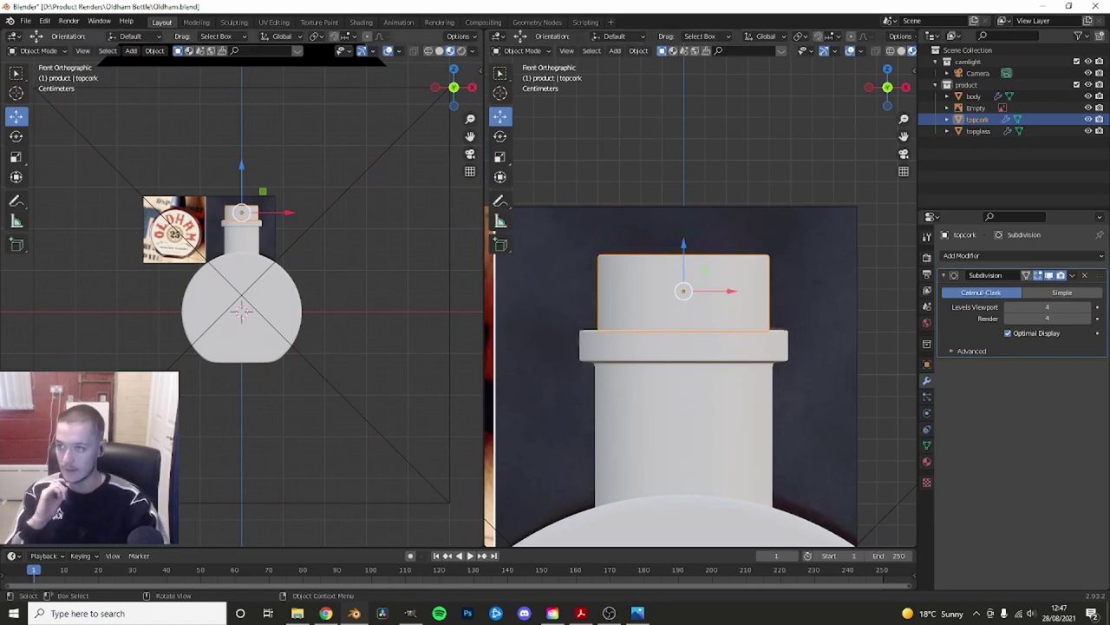
- Check the cork against the reference photos, then minimise them
key("alt+Tab")
left_click(789, 125)
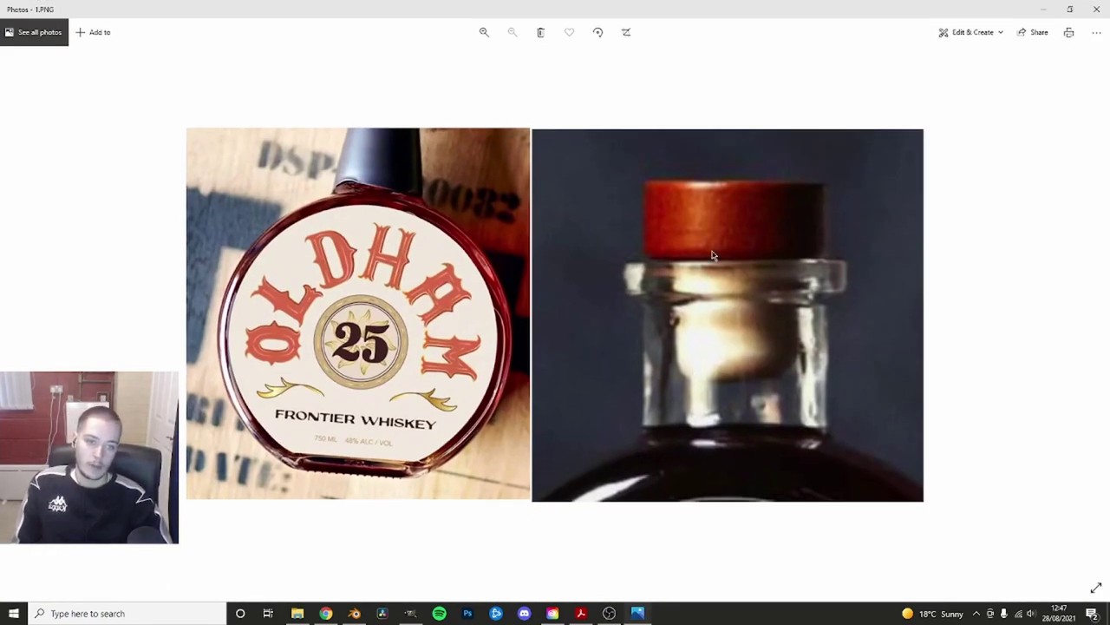
left_click(1043, 13)
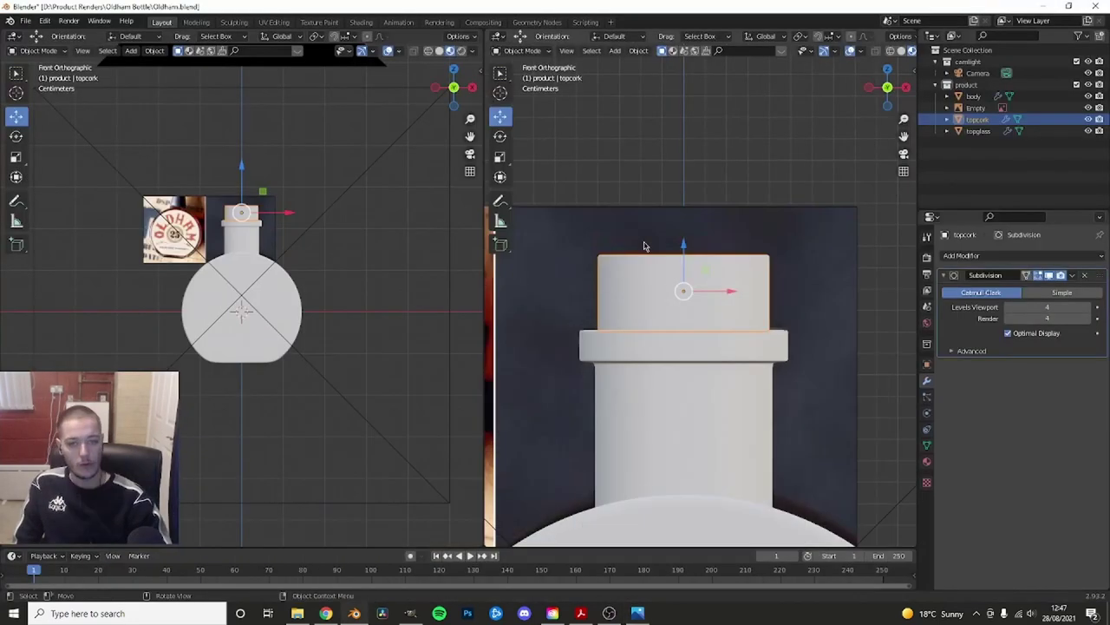
- Isolate the cork and inset its bottom face in Edit Mode
key("shift+h")
key("Tab")
middle_click_drag(704, 325, 680, 337)
scroll(679, 338, "up", 3)
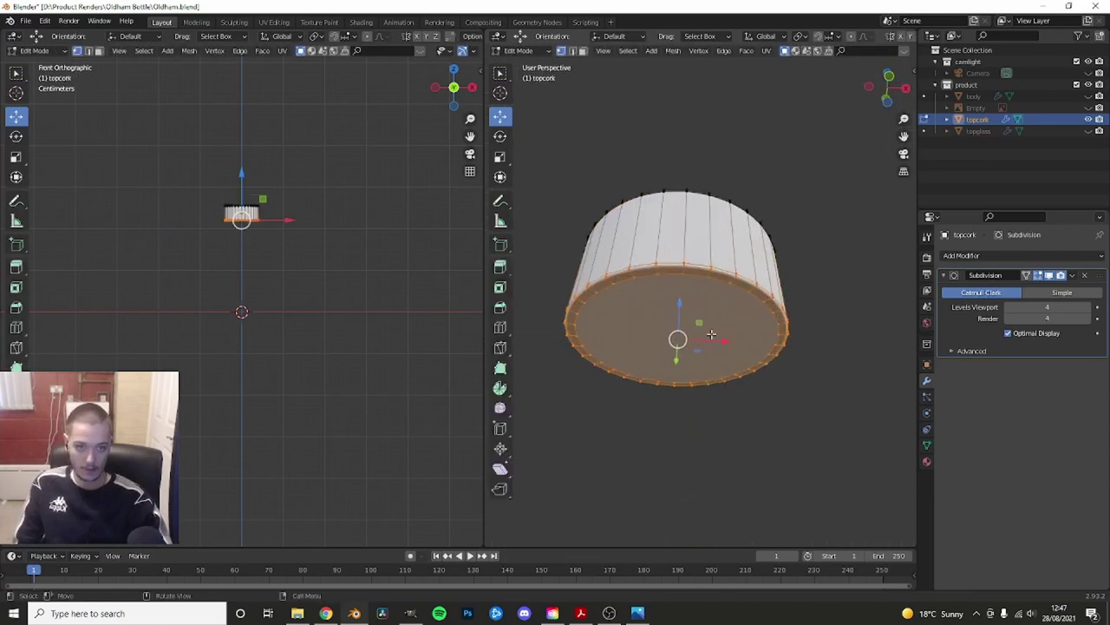
key("3")
left_click(753, 316)
key("shift+space")
key("i")
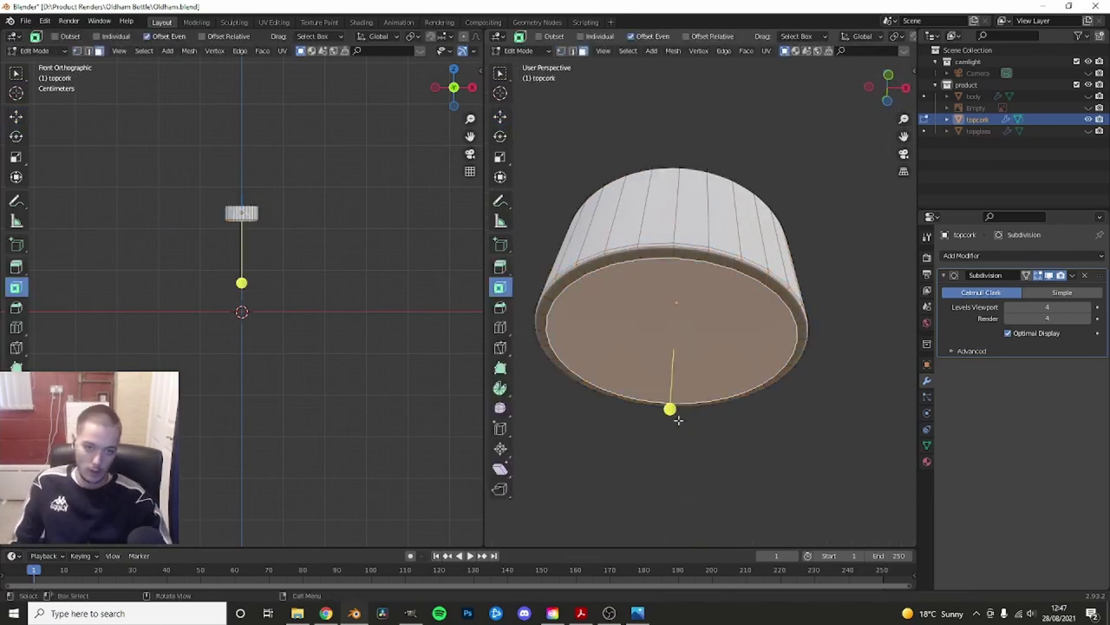
left_click_drag(678, 408, 667, 379)
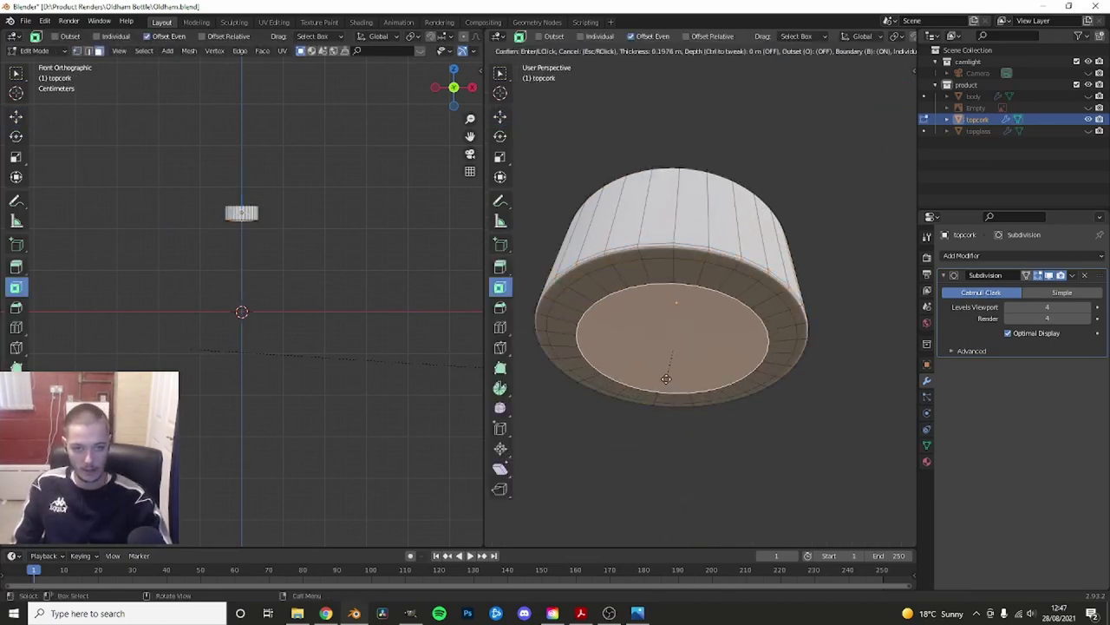
middle_click_drag(666, 378, 740, 325)
- Extrude the inset bottom face downward to form the narrower plug
key("e")
key("shift+space")
key("g")
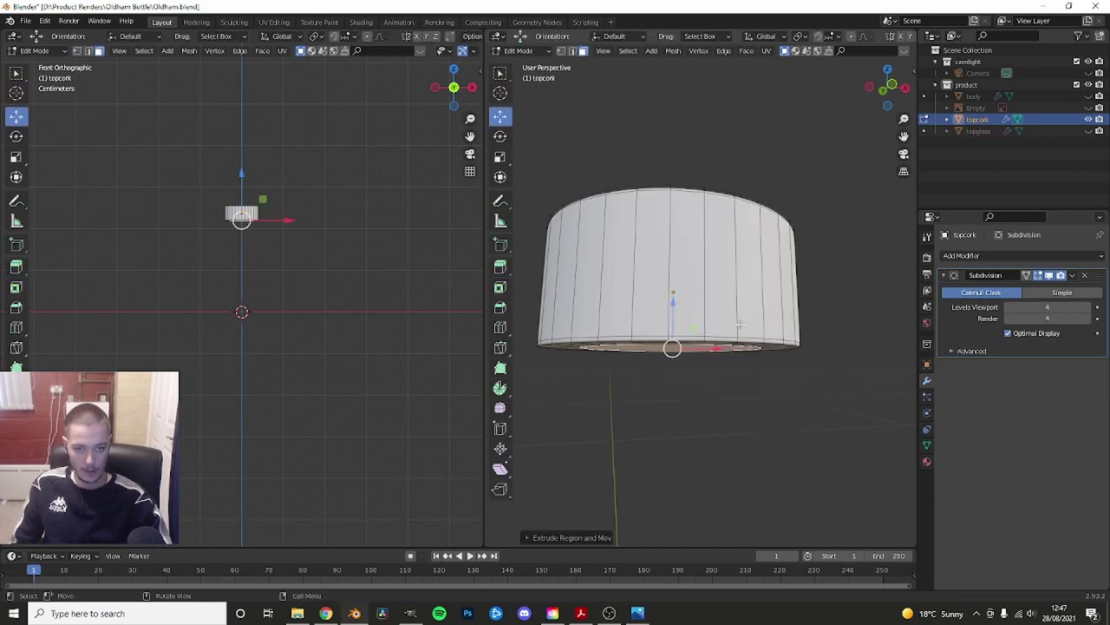
mouse_move(672, 298)
left_mouse_down()
mouse_move(670, 413)
mouse_move(679, 360)
left_mouse_up()
- Compare the cork against the reference photo, then return to the front view
left_click(299, 613)
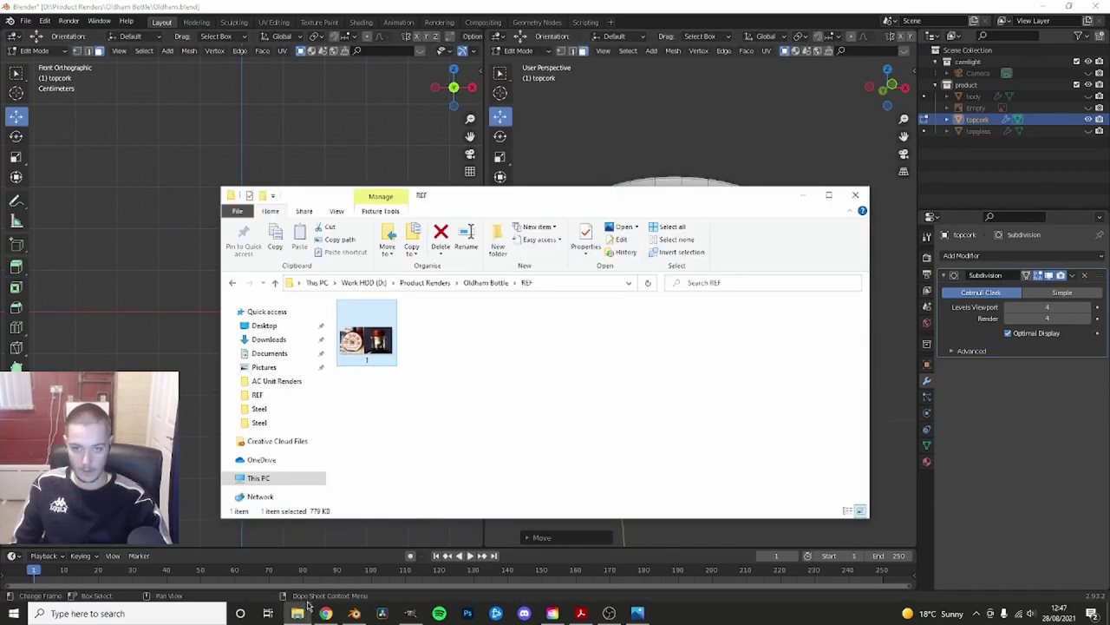
double_click(379, 354)
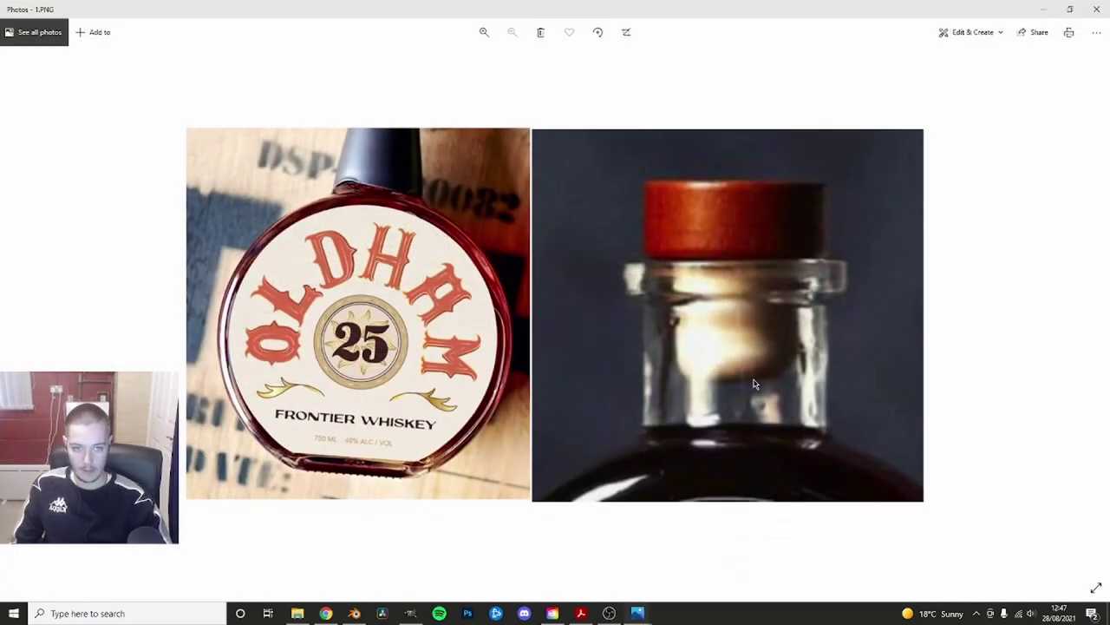
left_click(1043, 10)
left_click(804, 195)
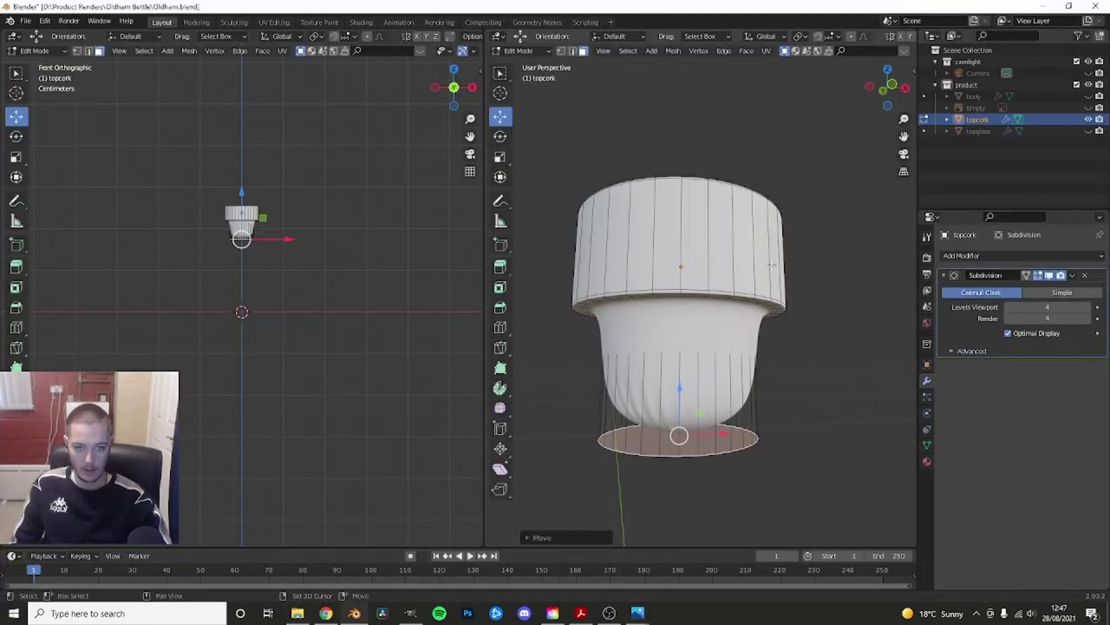
key("KP_1")
- Add a supporting edge loop around the plug, checking it in wireframe
key("ctrl+r")
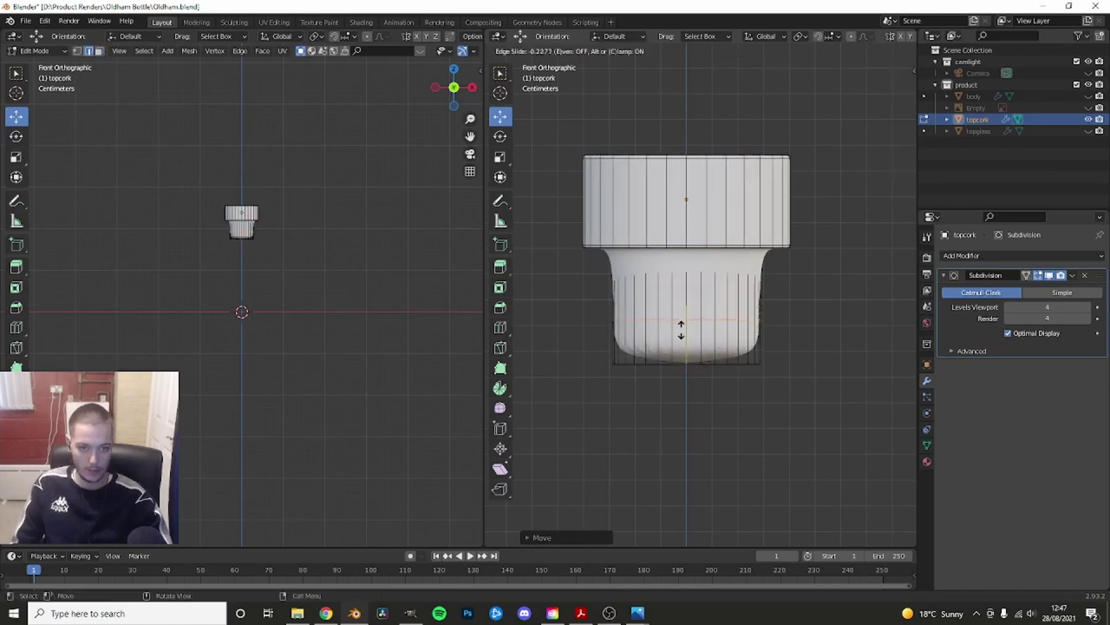
left_click(685, 321)
key("z")
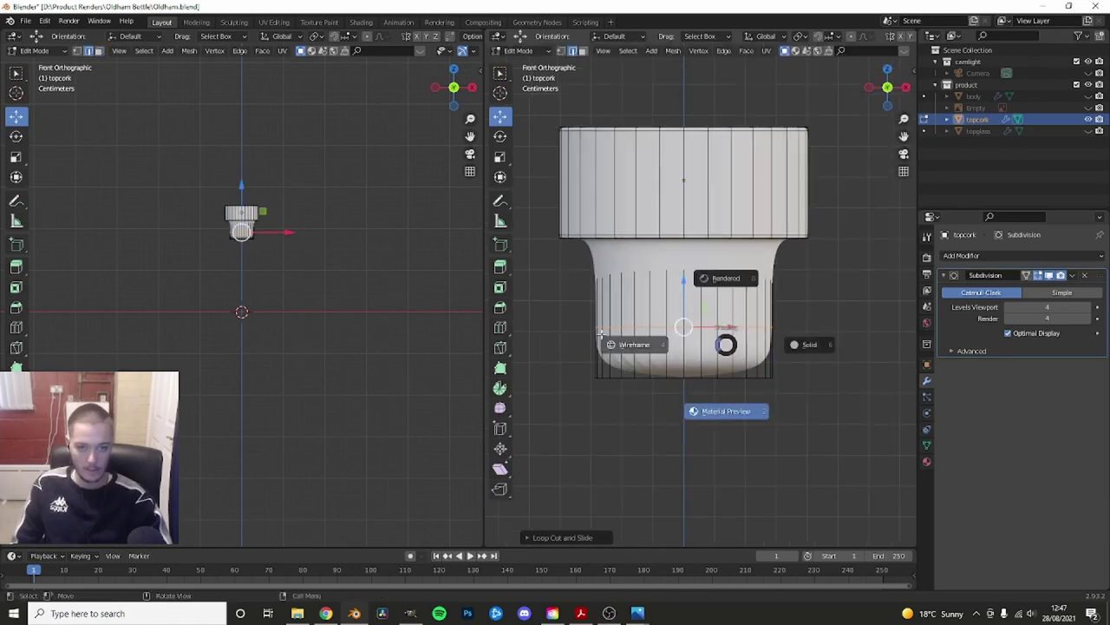
left_click_drag(815, 399, 521, 326)
key("z")
left_click(744, 349)
middle_click_drag(685, 313, 644, 274)
- Inset the plug's bottom face again and resize it
key("3")
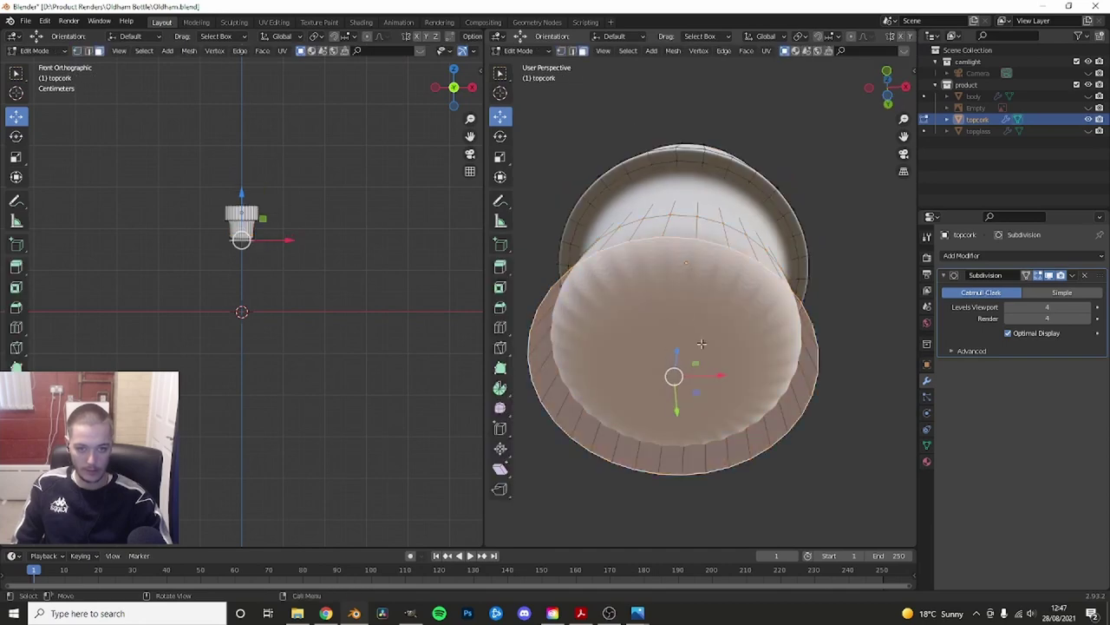
key("shift+space")
key("i")
left_click_drag(668, 420, 681, 391)
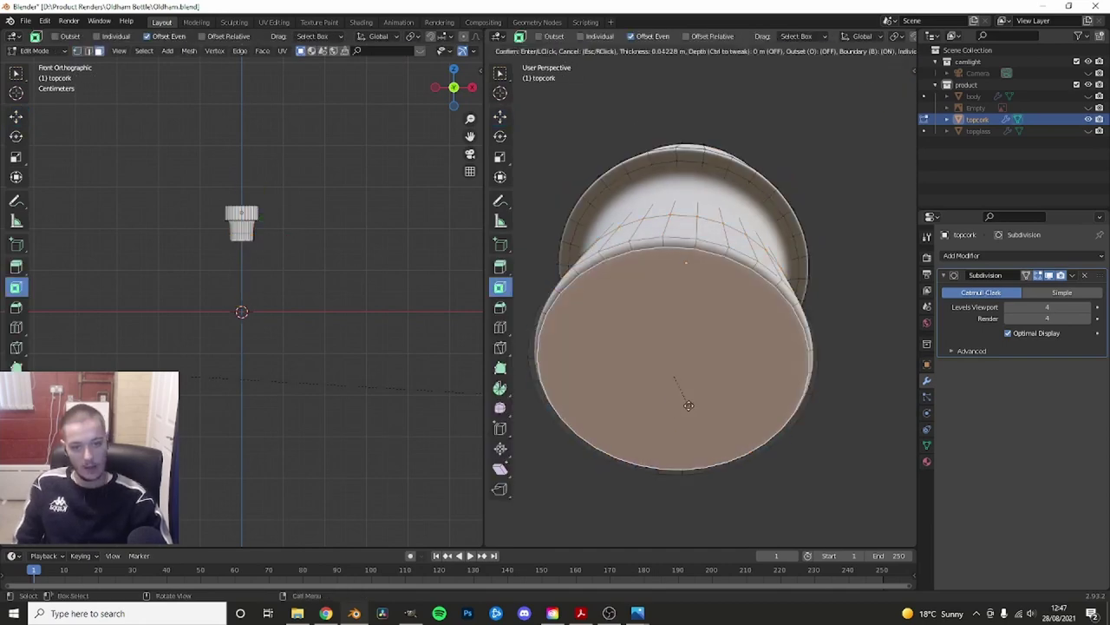
key("s")
left_click(805, 331)
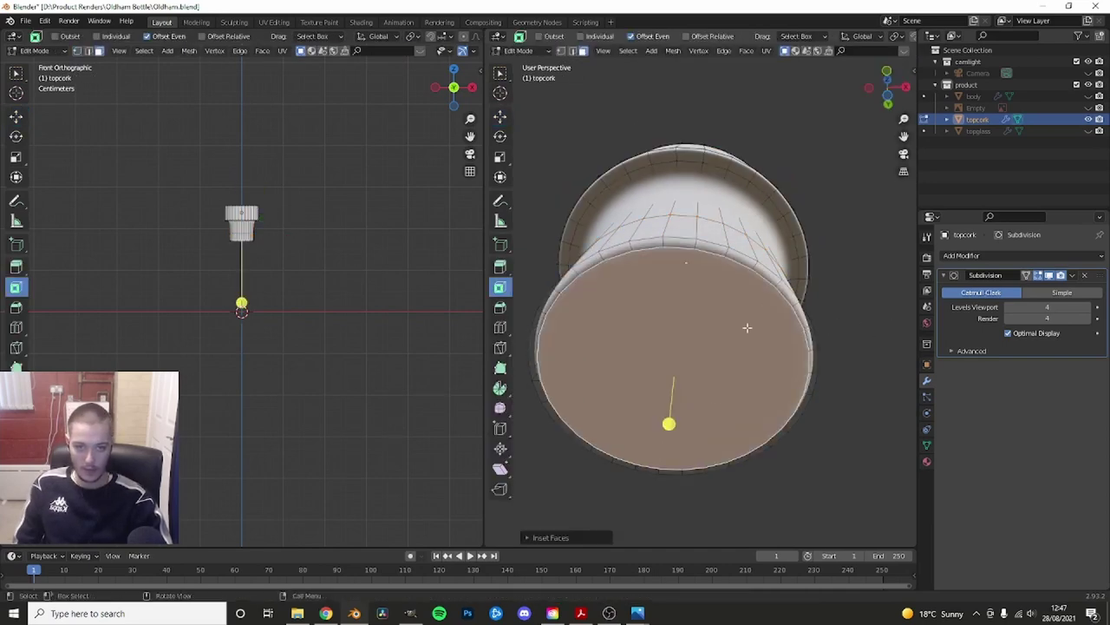
- Shrink the bottom face toward its centre and nudge it down, then return to Object Mode
key("s")
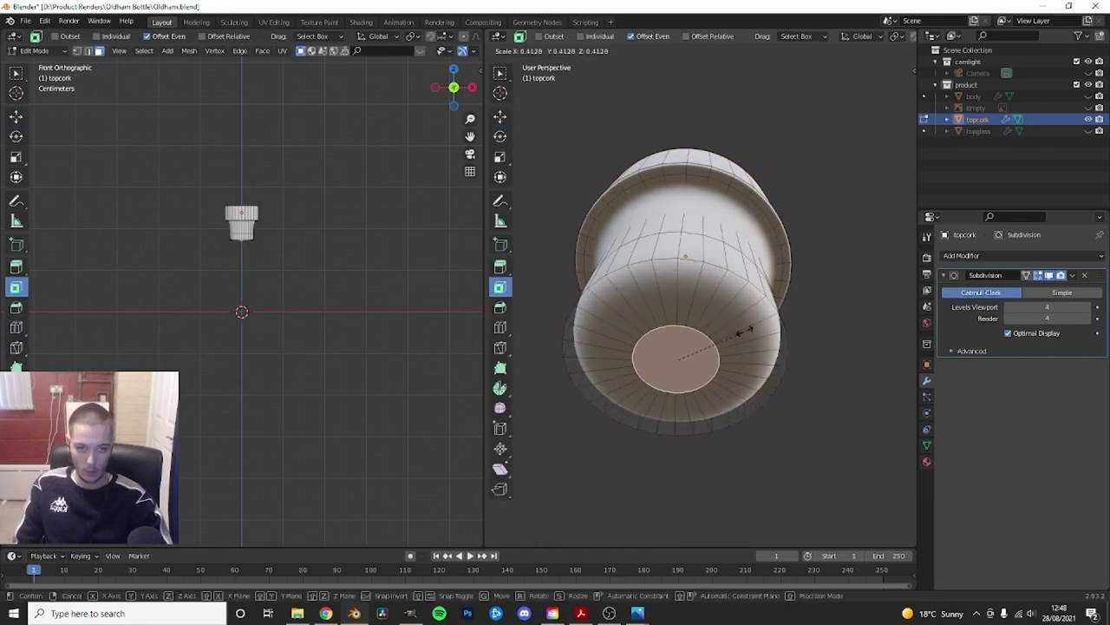
left_click(737, 331)
key("shift+space")
key("g")
left_click_drag(676, 347, 681, 373)
key("Tab")
middle_click_drag(803, 347, 741, 444)
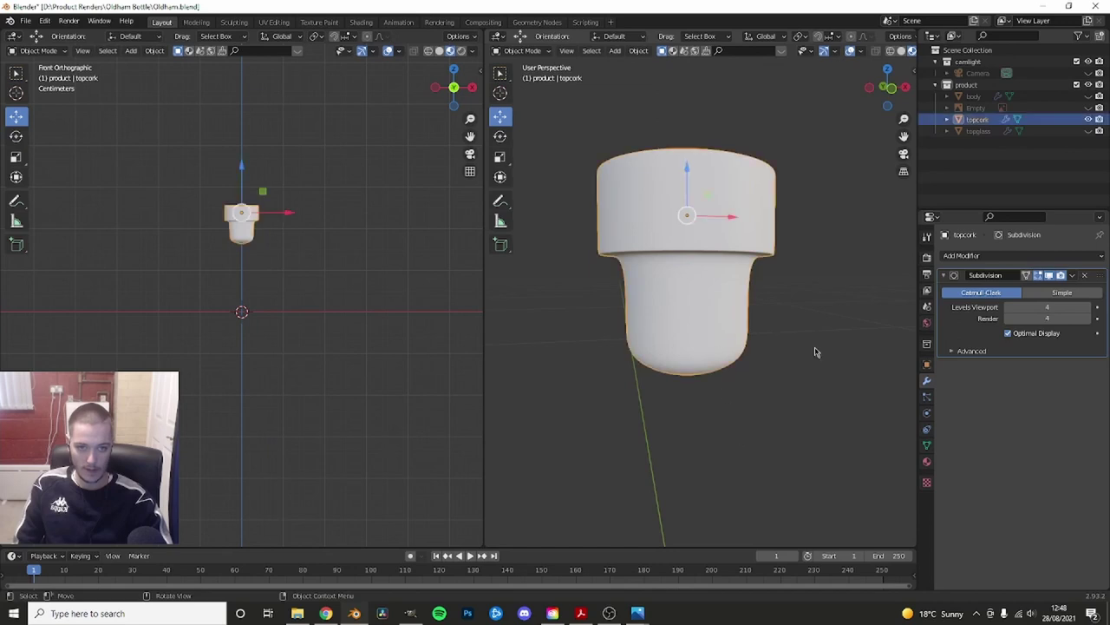
- Preview viewport subdivision level 5 on the cork, then set it back to 4
scroll(716, 340, "up", 5)
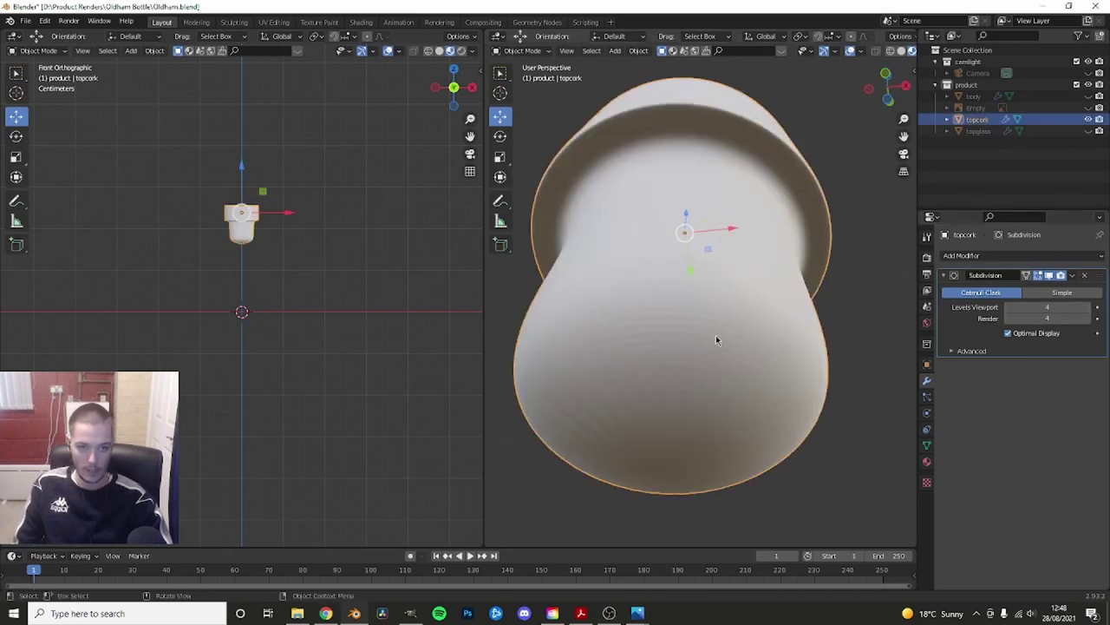
left_click(1092, 309)
mouse_move(792, 349)
middle_mouse_down()
mouse_move(768, 318)
mouse_move(780, 343)
middle_mouse_up()
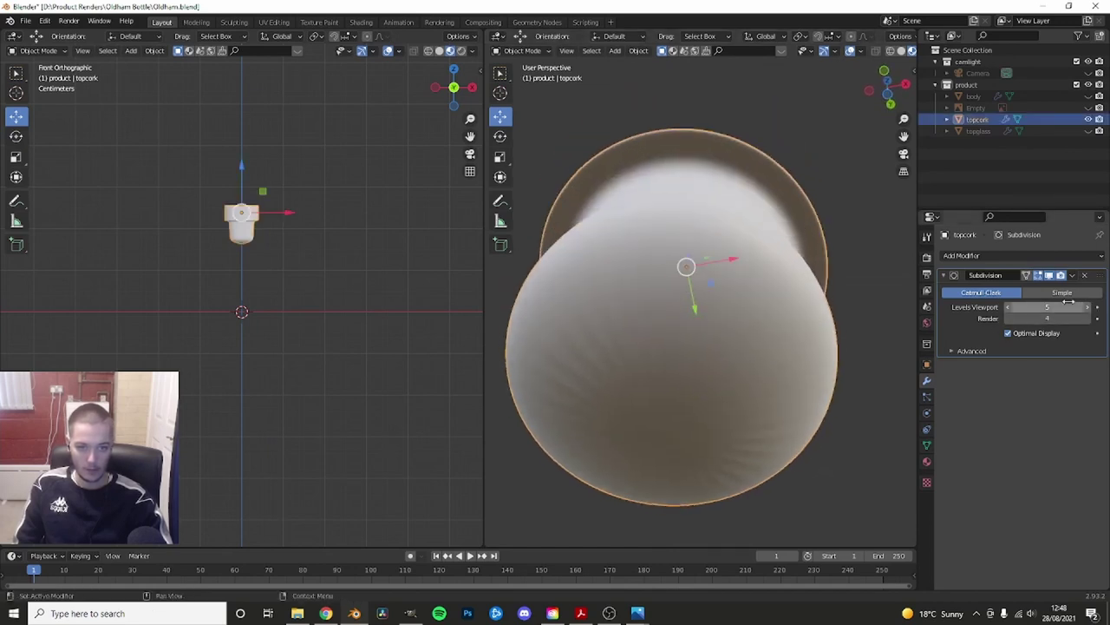
left_click(1008, 308)
- In Edit Mode, box-select the plug's lower bowl faces for reshaping
key("Tab")
key("s")
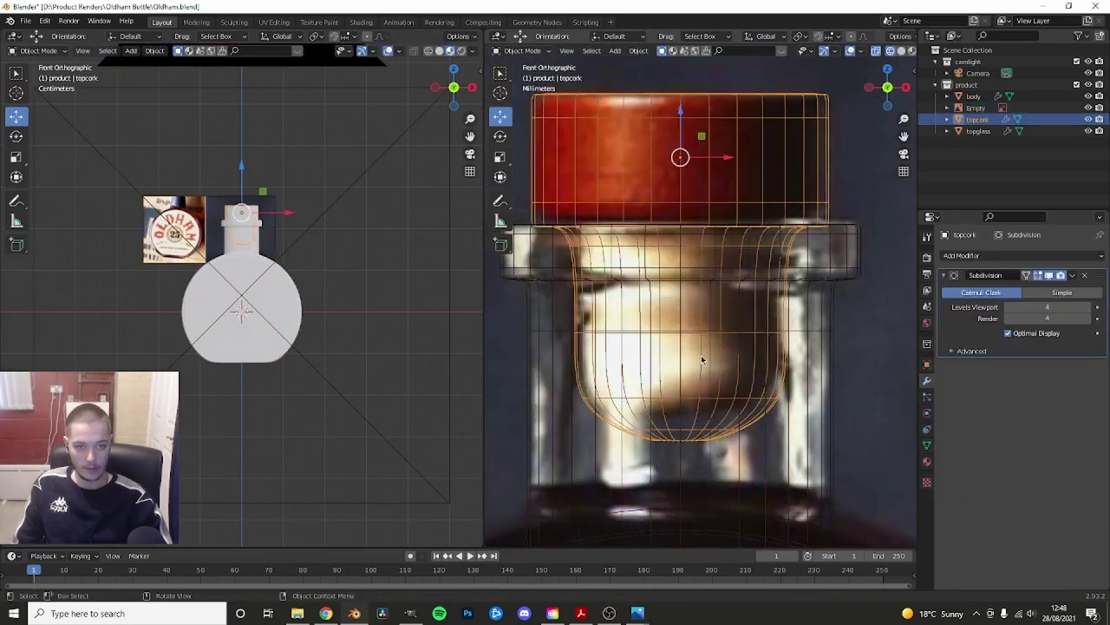
left_click_drag(797, 464, 533, 371)
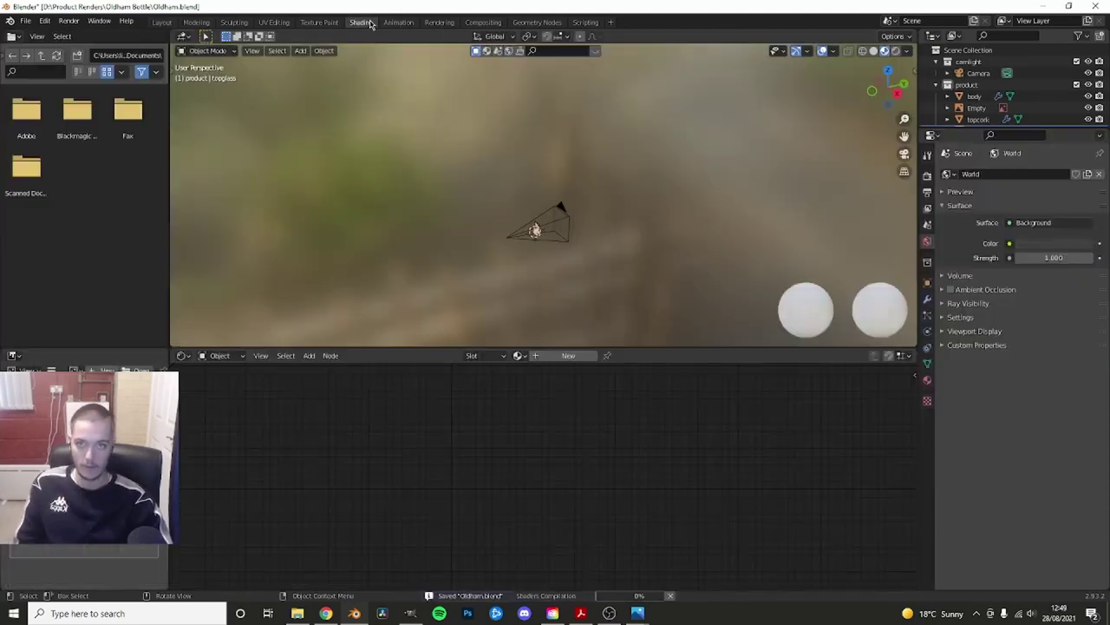
- Frame the bottle neck from the front with nothing selected, in the Shading workspace
key("KP_1")
scroll(637, 311, "up", 5)
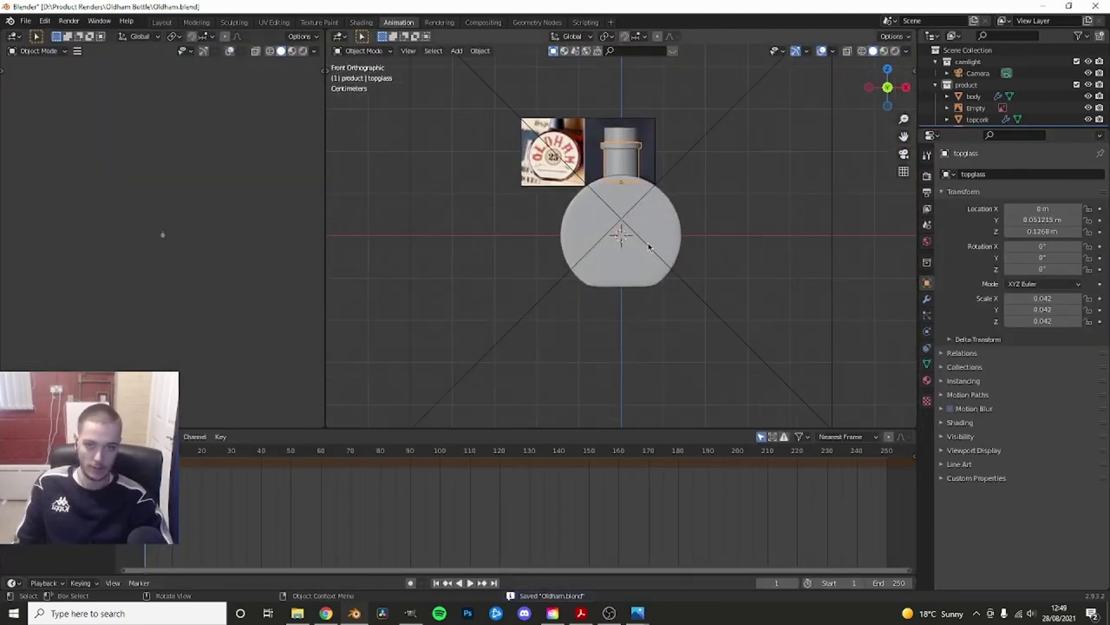
scroll(640, 310, "up", 5)
scroll(658, 267, "up", 4)
key("alt+a")
middle_click_drag(658, 266, 652, 272, "shift")
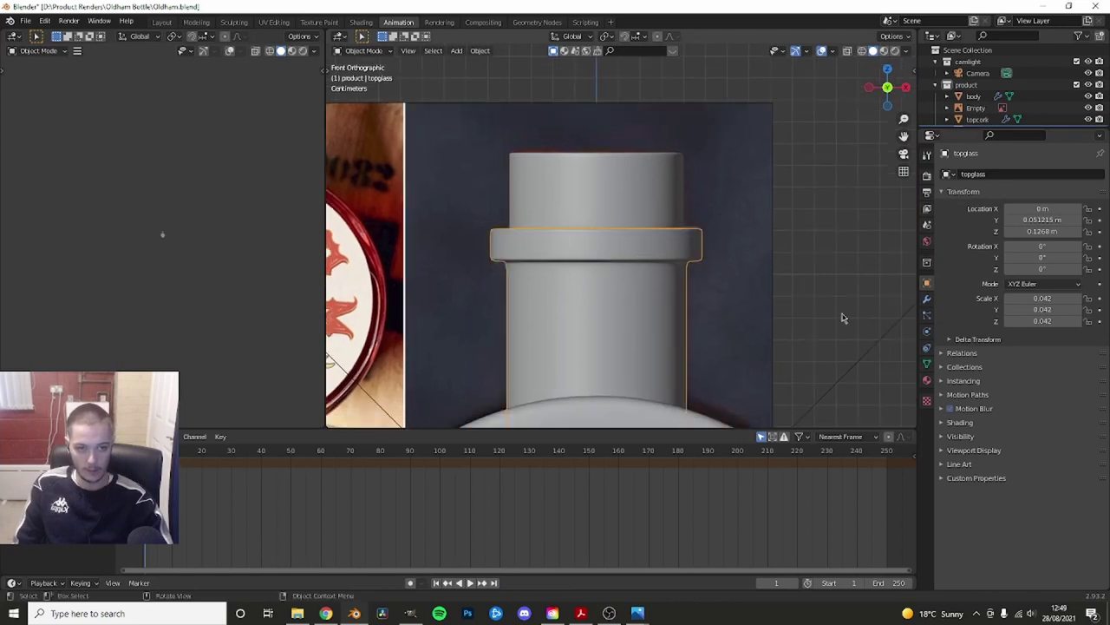
left_click(927, 401)
key("ctrl+Page_Up")
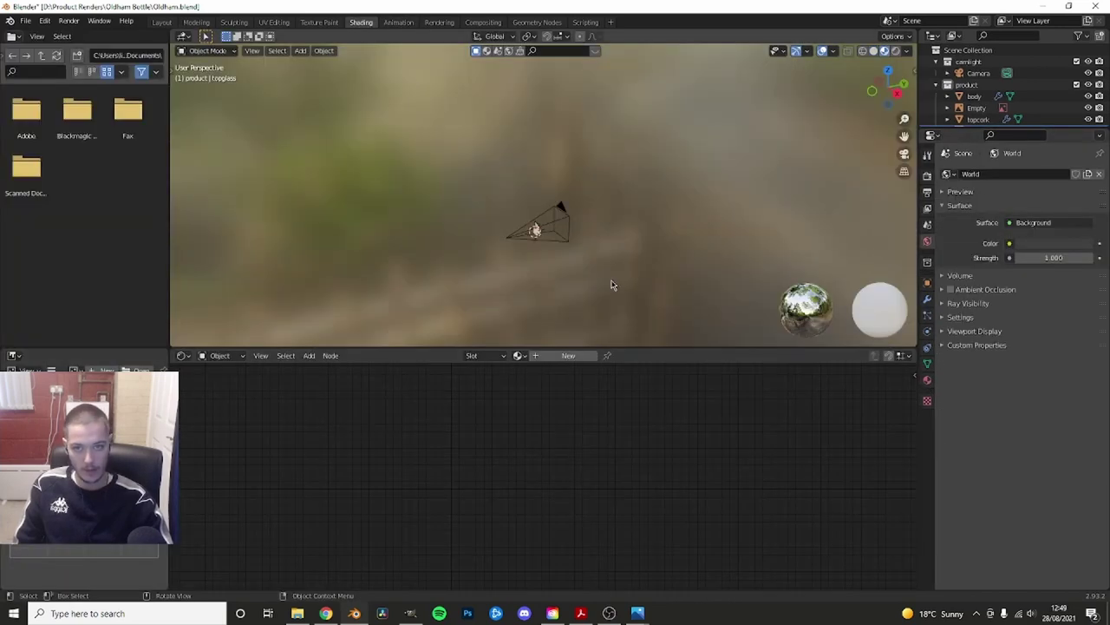
scroll(582, 285, "up", 2)
scroll(583, 234, "up", 3)
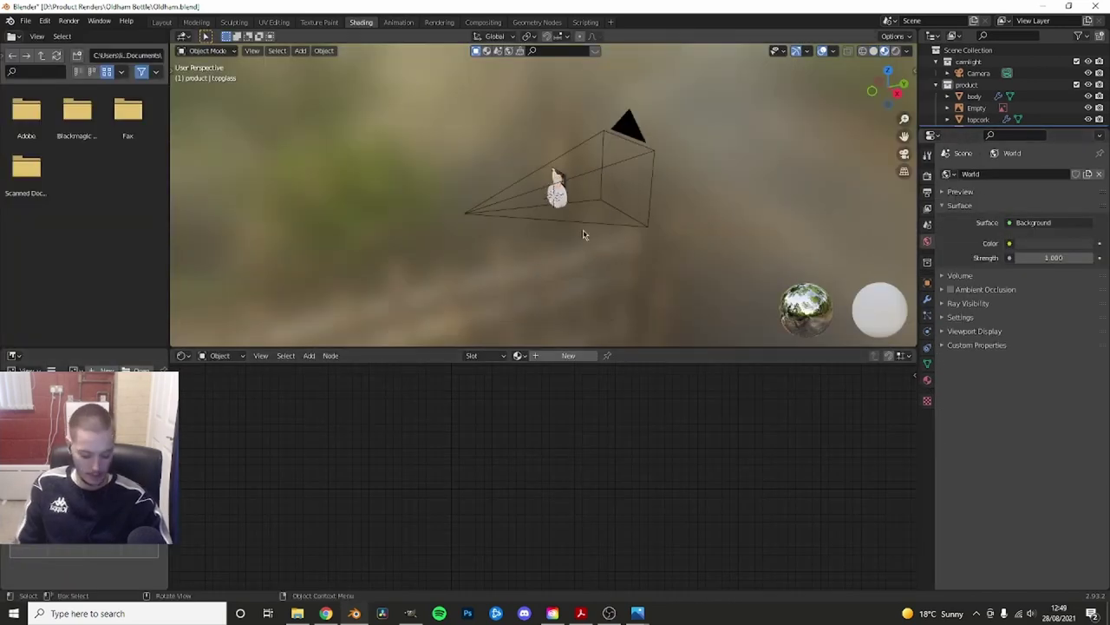
key("KP_1")
scroll(555, 267, "up", 4)
scroll(522, 303, "up", 2)
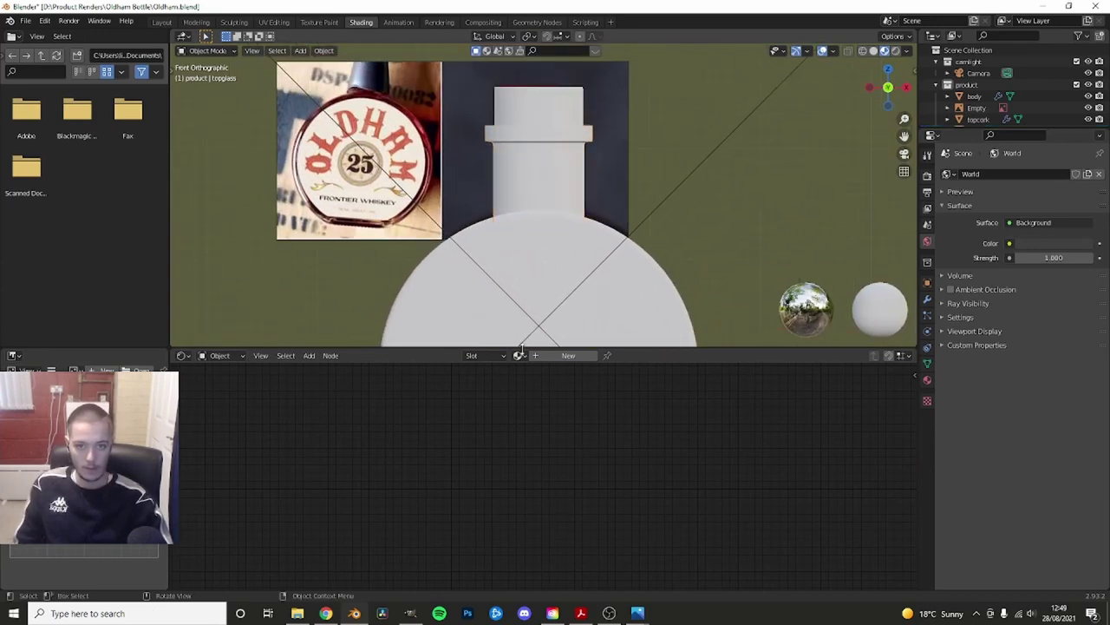
- Create a new neck material named glass with Transmission 1
left_click(568, 355)
type("glass")
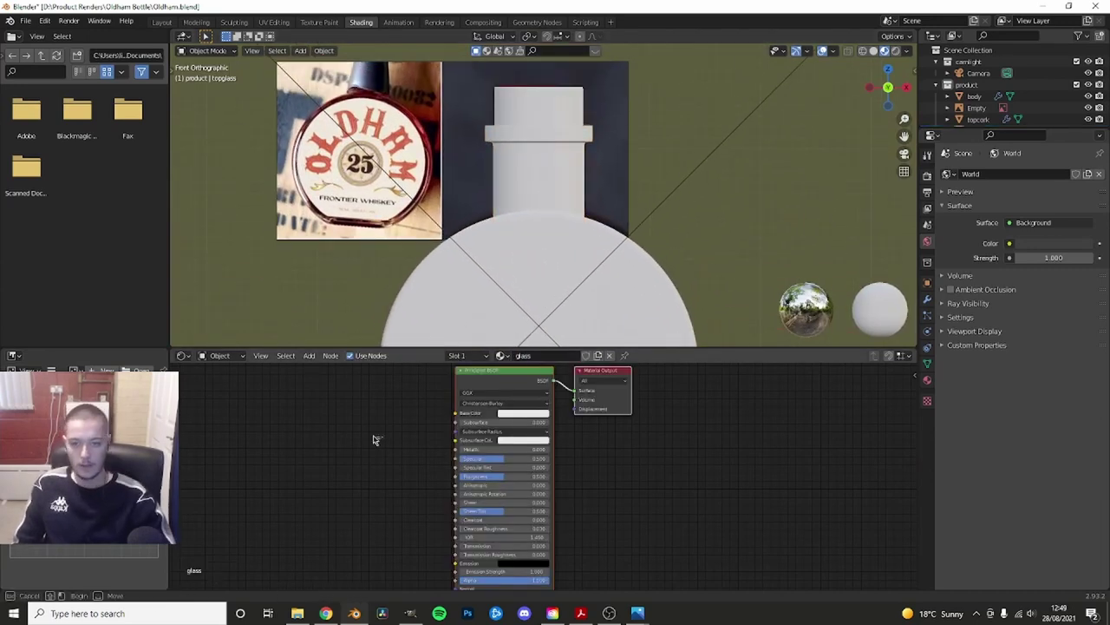
left_click(314, 358)
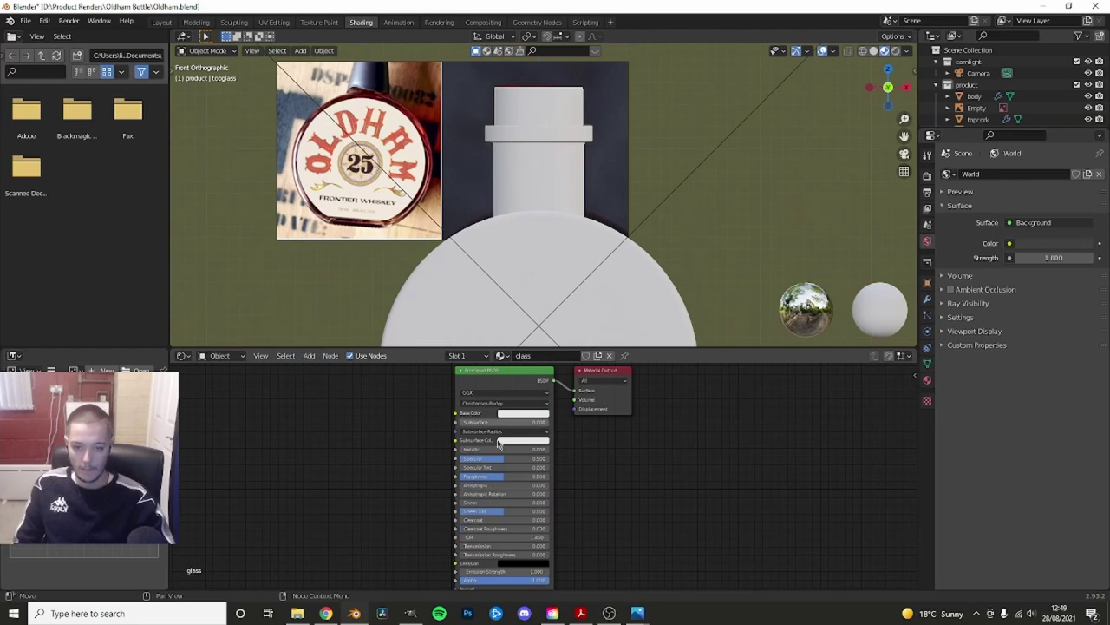
scroll(499, 442, "up", 1)
scroll(512, 486, "up", 1)
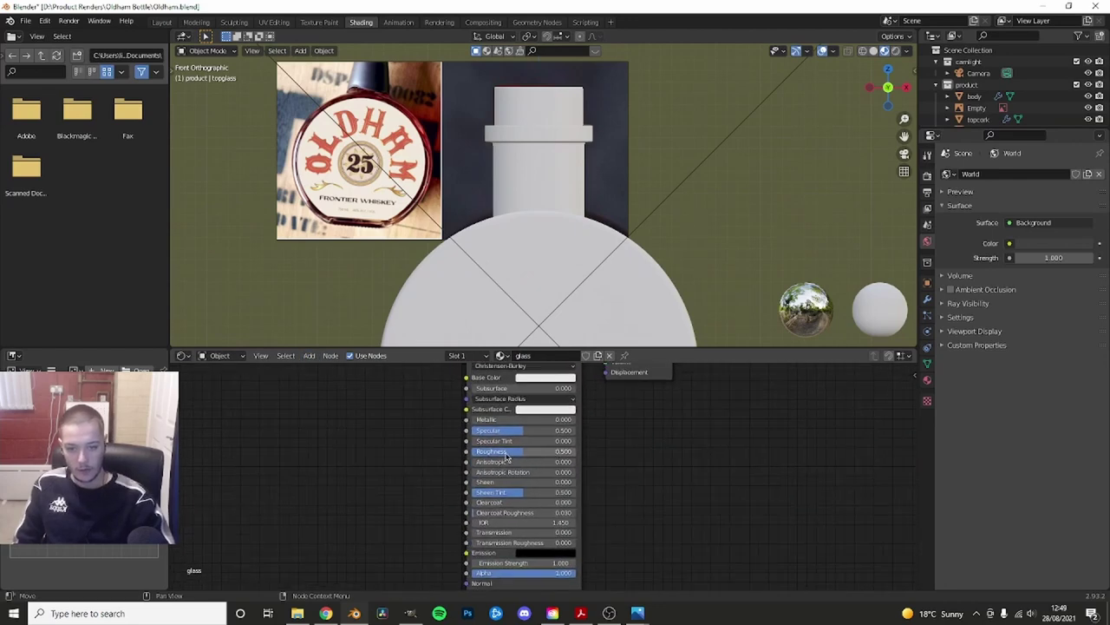
left_click(523, 532)
type("1")
key("Return")
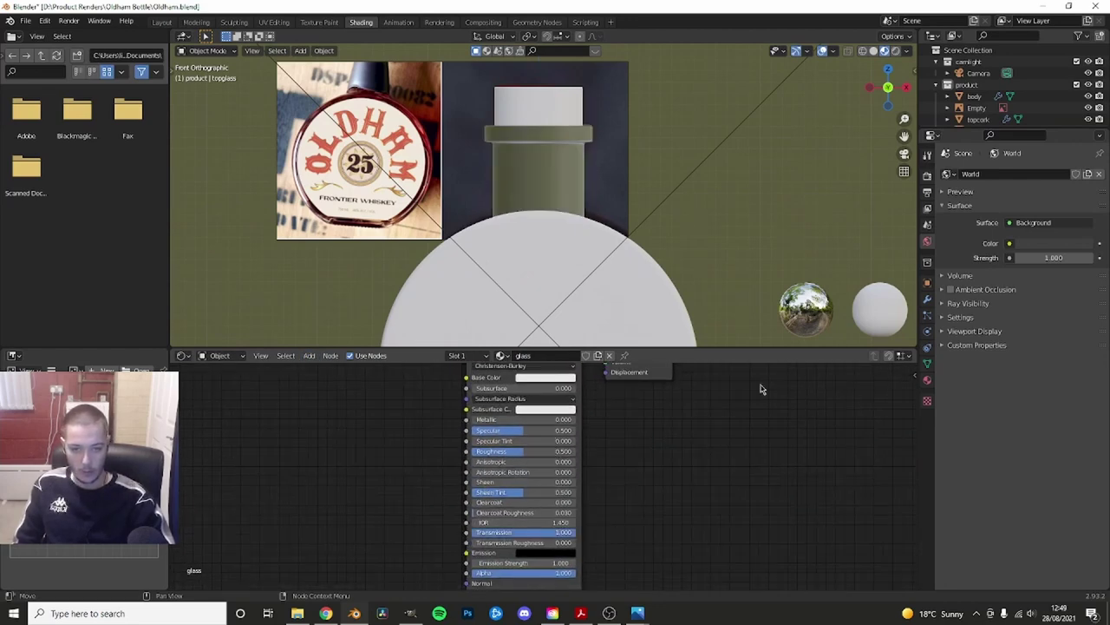
- Set the glass material's Blend Mode and Shadow Mode to Alpha Clip
left_click(928, 381)
scroll(989, 390, "down", 5)
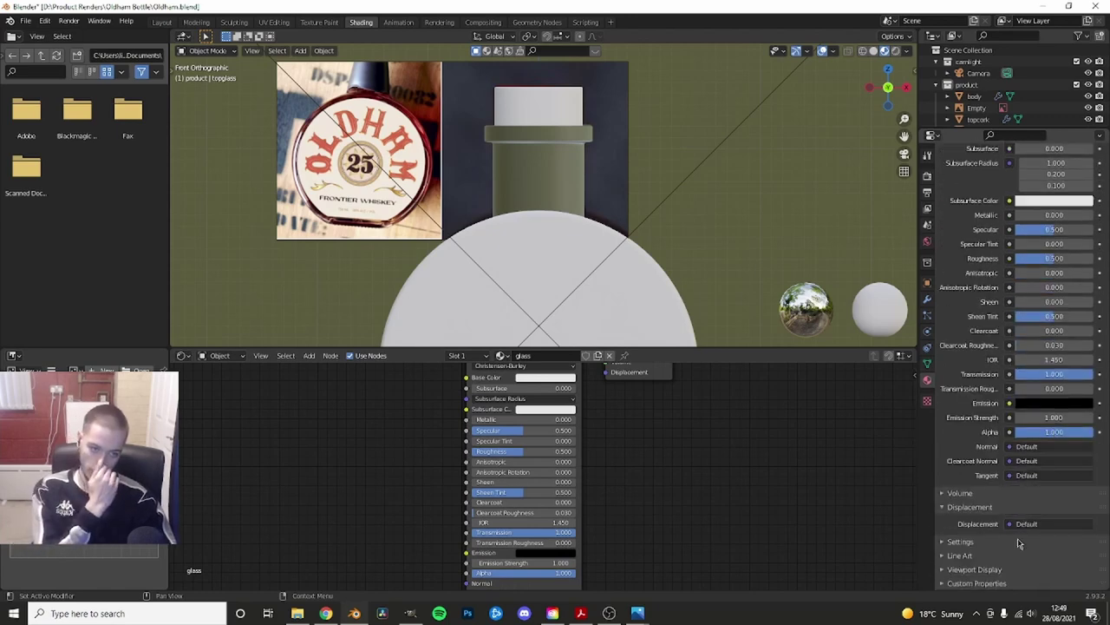
left_click(974, 569)
scroll(1032, 491, "down", 4)
left_click(1046, 480)
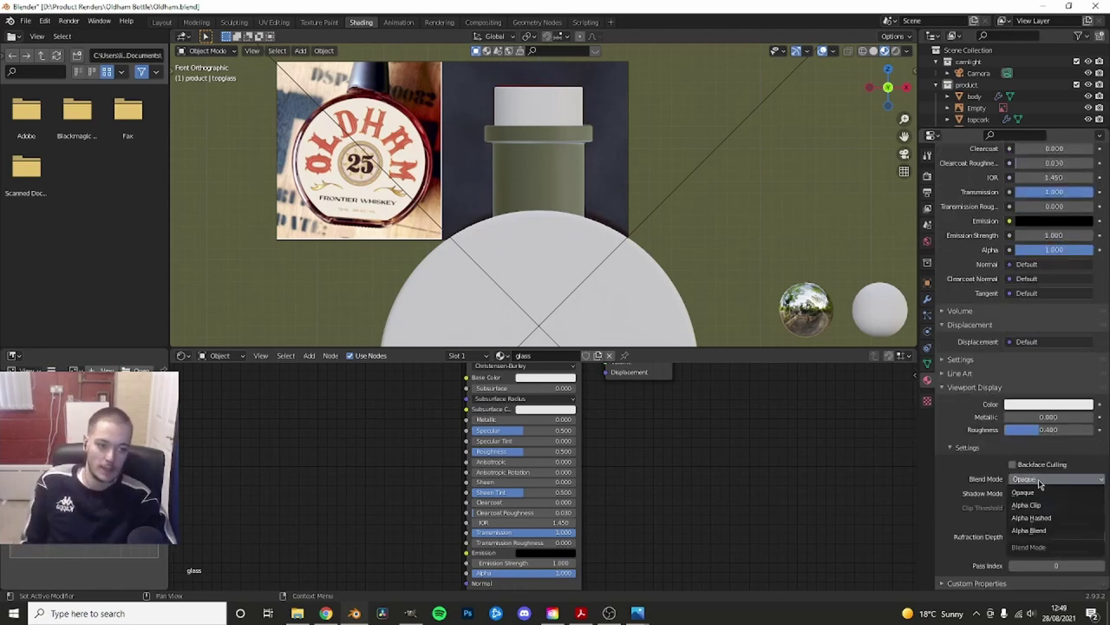
left_click(1024, 507)
left_click(1048, 492)
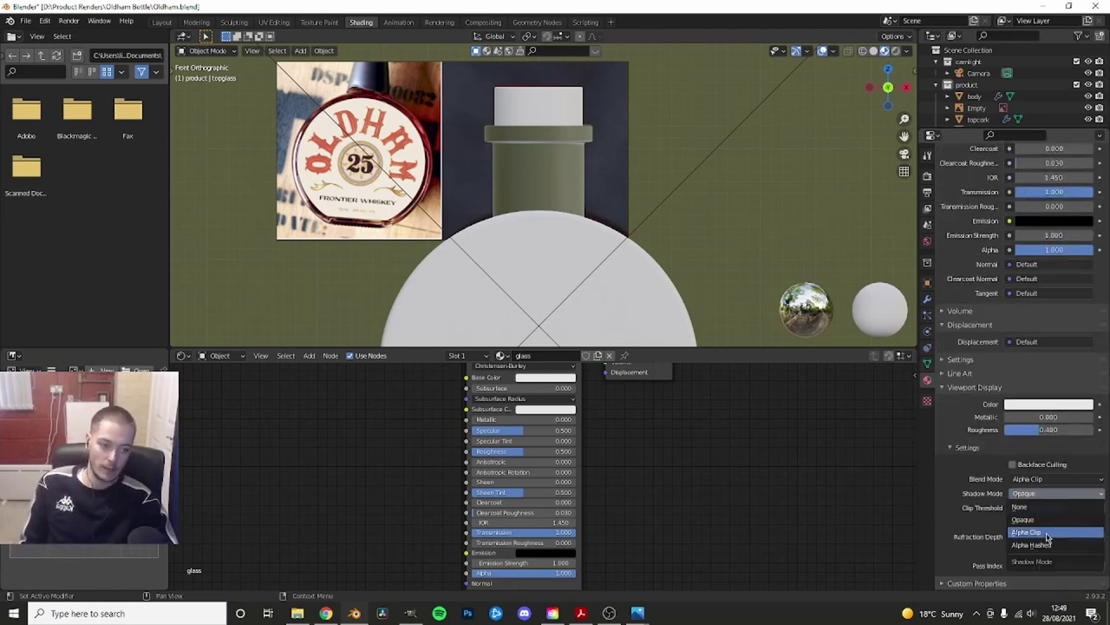
left_click(1045, 532)
scroll(643, 284, "up", 3)
left_click(541, 168)
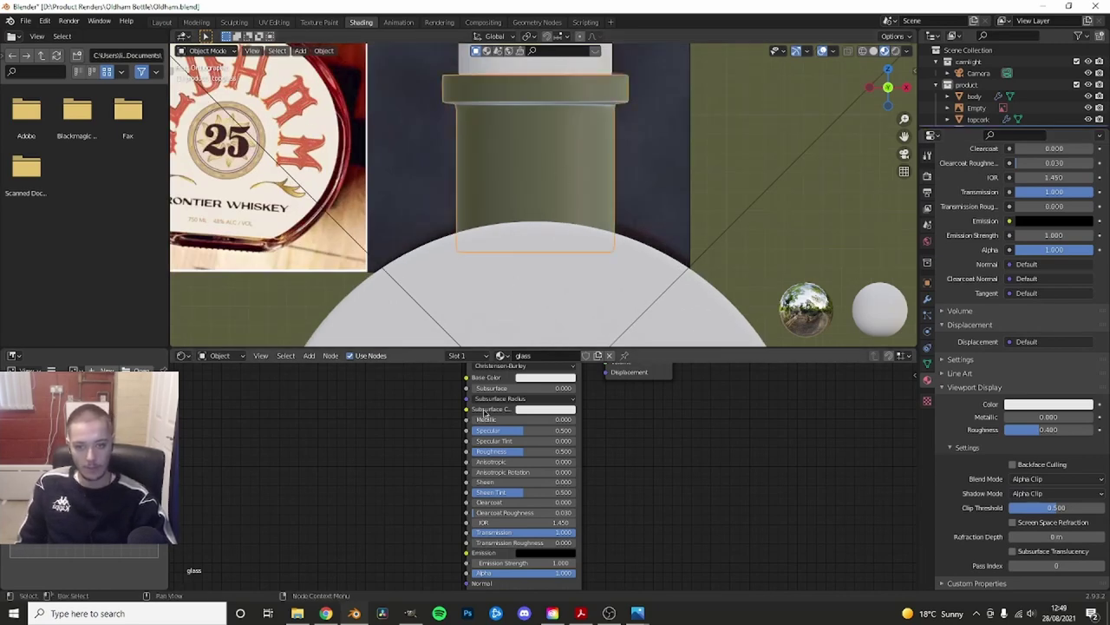
- Set glass Roughness to 0 and preview the neck in rendered front view
left_click_drag(532, 452, 476, 452)
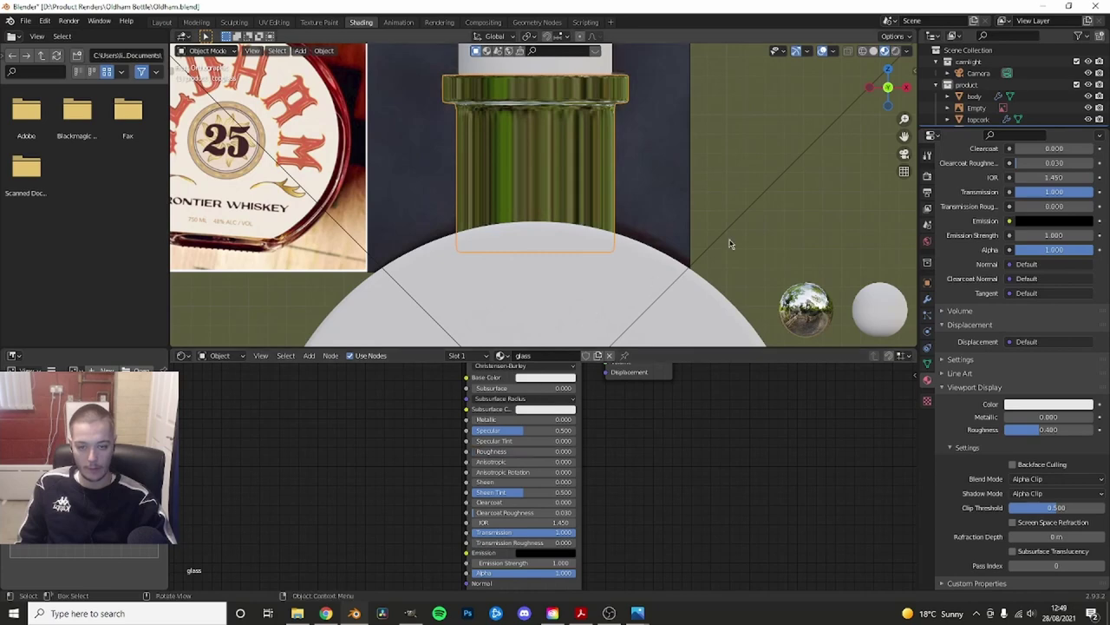
scroll(625, 410, "up", 1)
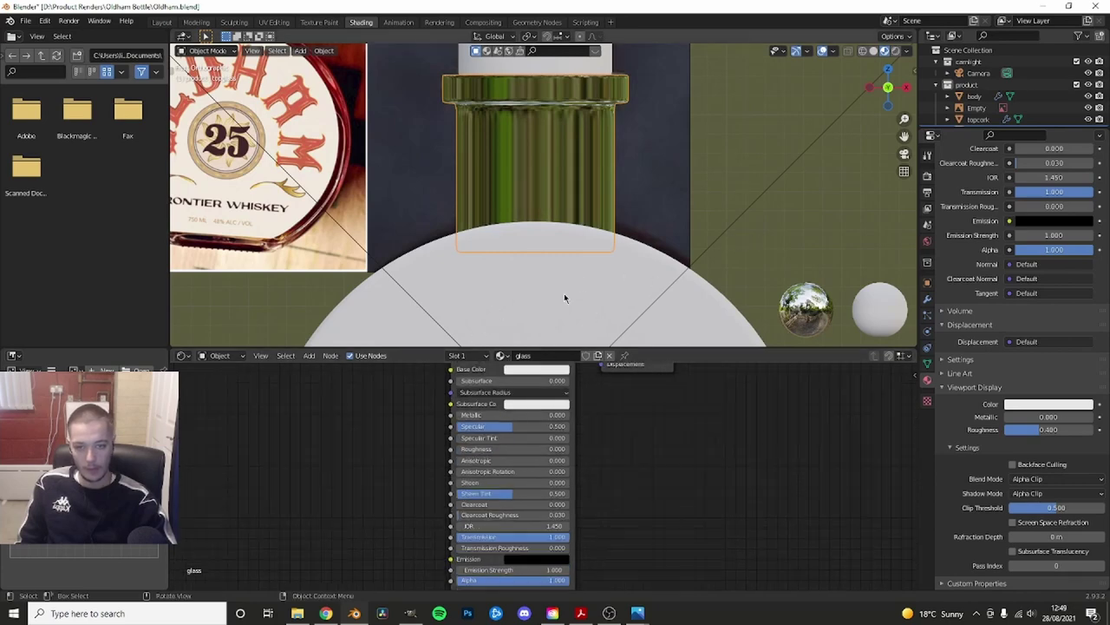
key("z")
left_click(611, 131)
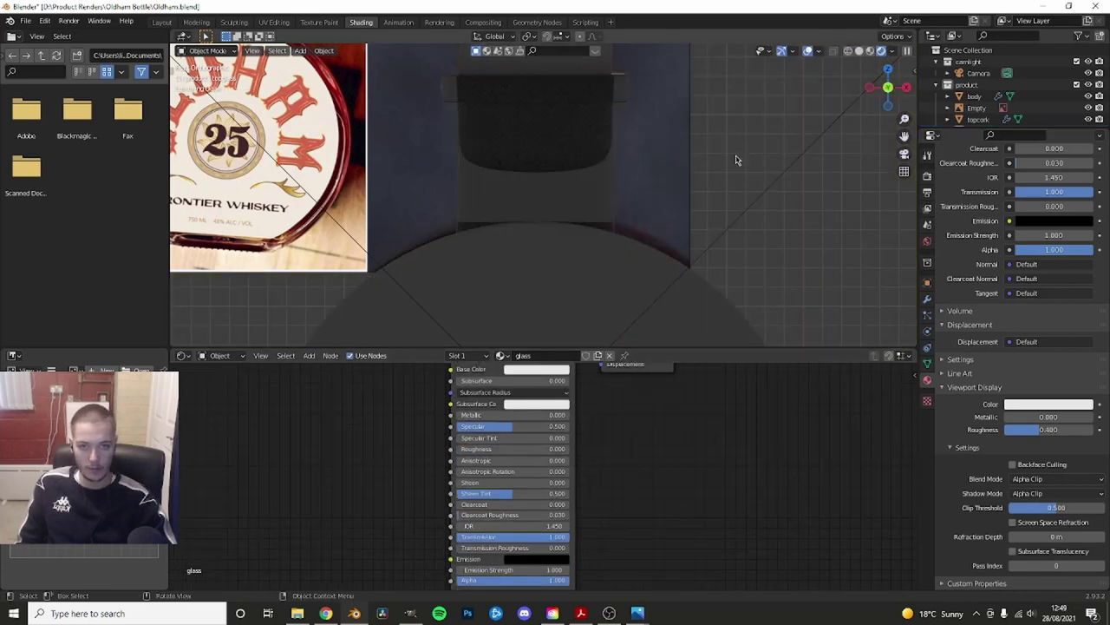
key("KP_1")
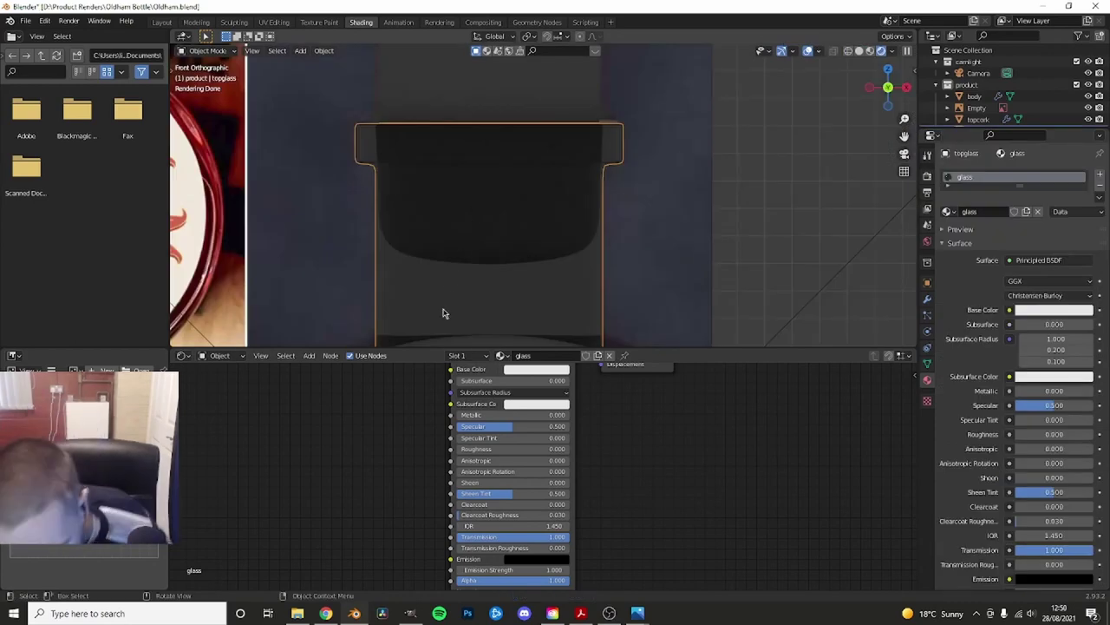
- Lower the glass IOR to about 0.99, then select and frame the top cork
mouse_move(520, 526)
left_mouse_down()
mouse_move(486, 526)
mouse_move(555, 526)
left_mouse_up()
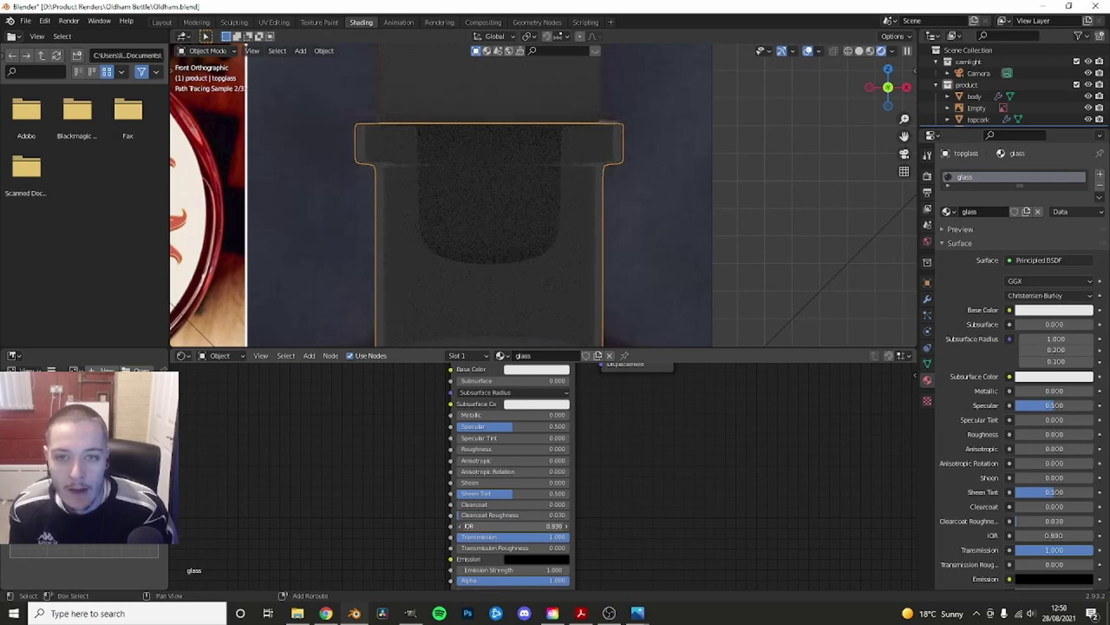
mouse_move(520, 526)
left_mouse_down()
mouse_move(538, 526)
mouse_move(527, 525)
left_mouse_up()
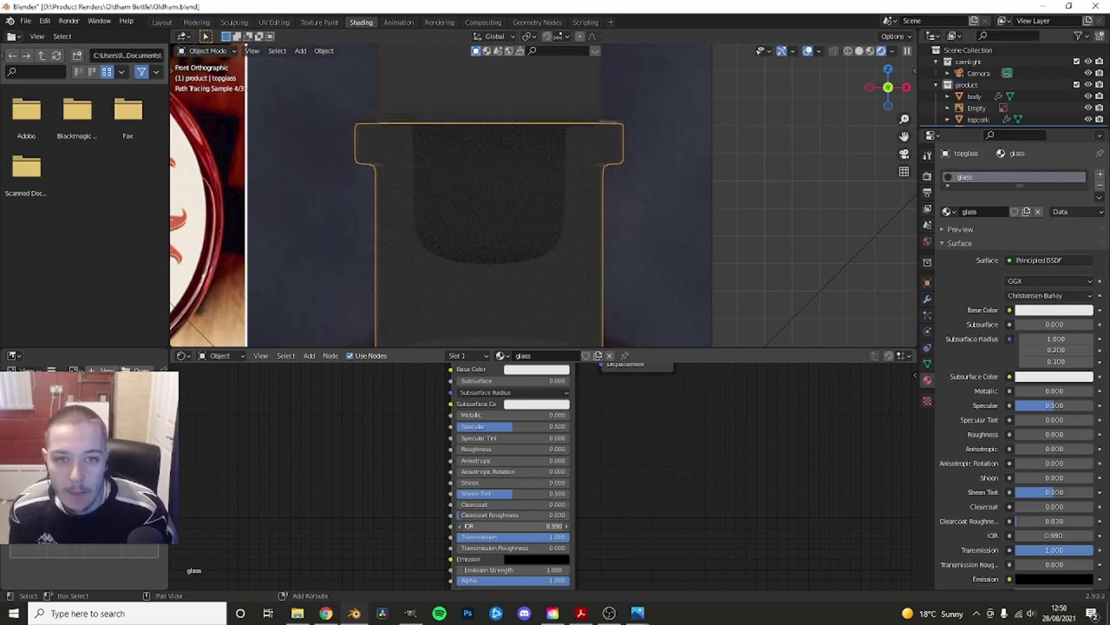
middle_click_drag(743, 310, 521, 193)
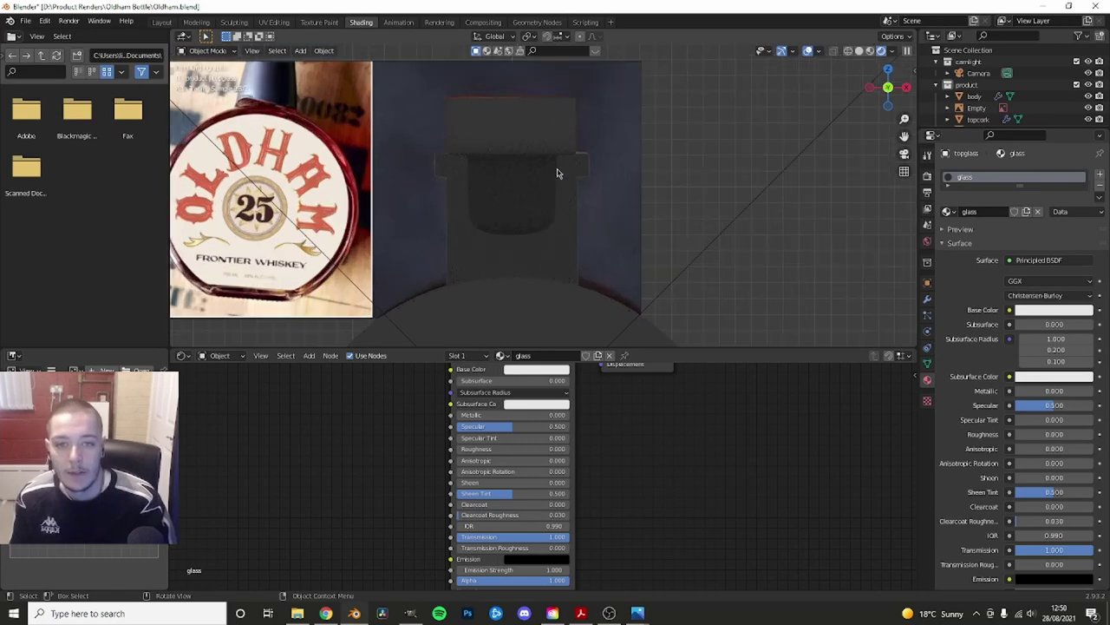
key("KP_1")
left_click(493, 102)
key("KP_Decimal")
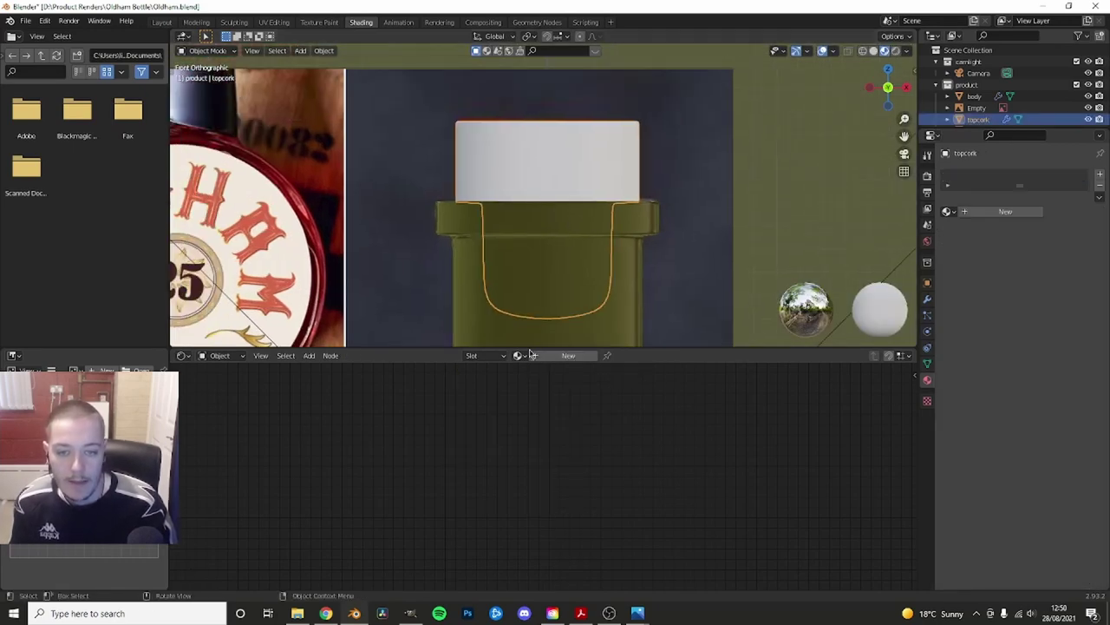
- Check the cork reference photo, then return to Blender
key("alt+Tab")
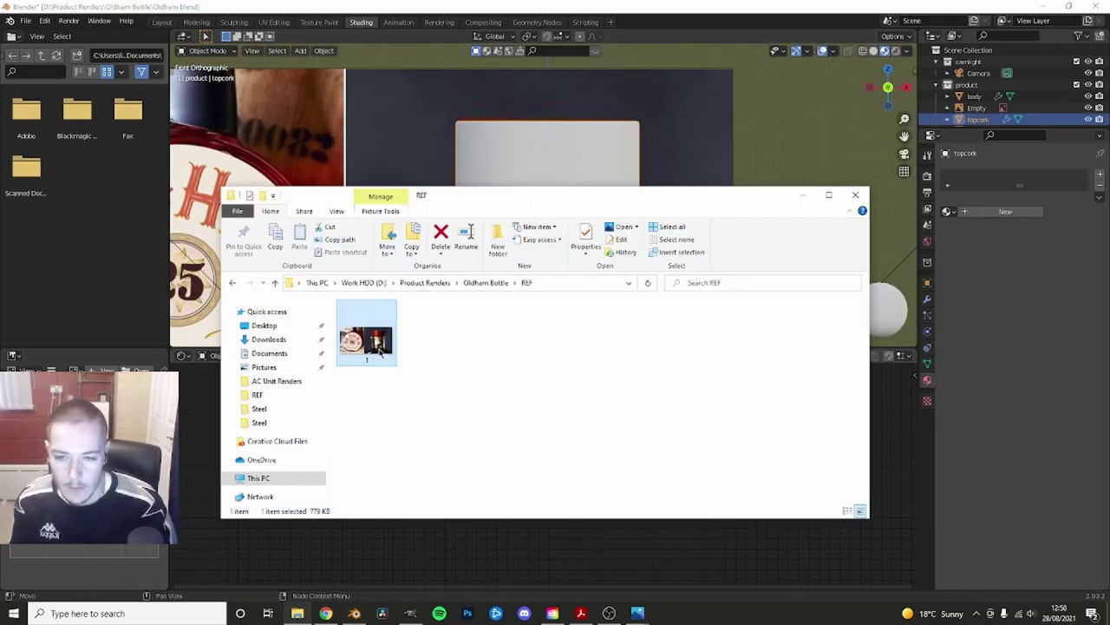
double_click(379, 350)
left_click(802, 195)
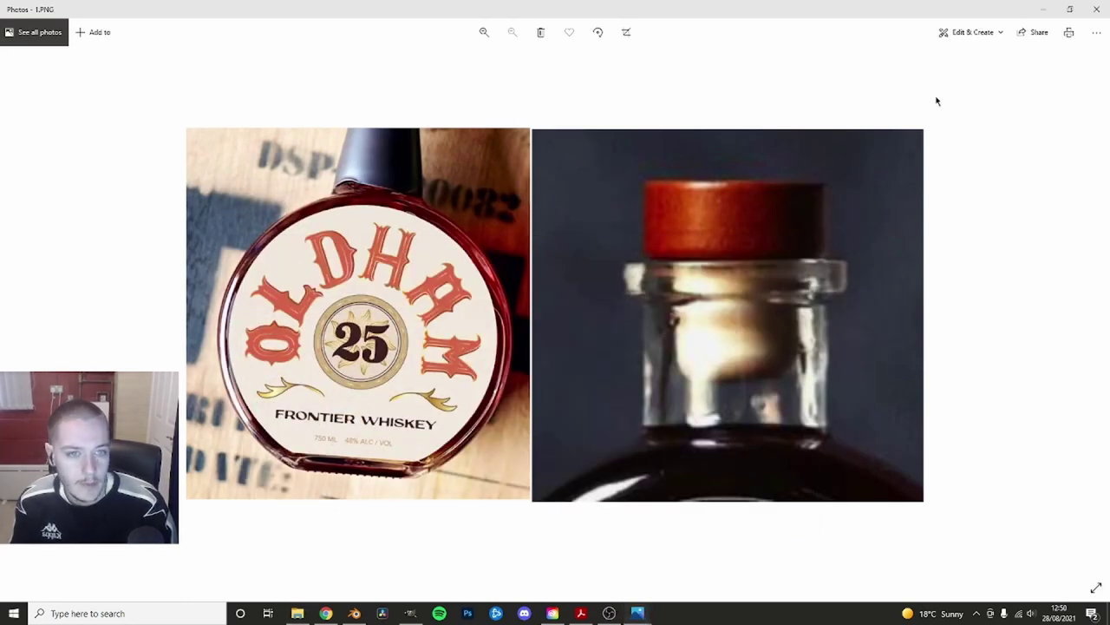
left_click(1040, 10)
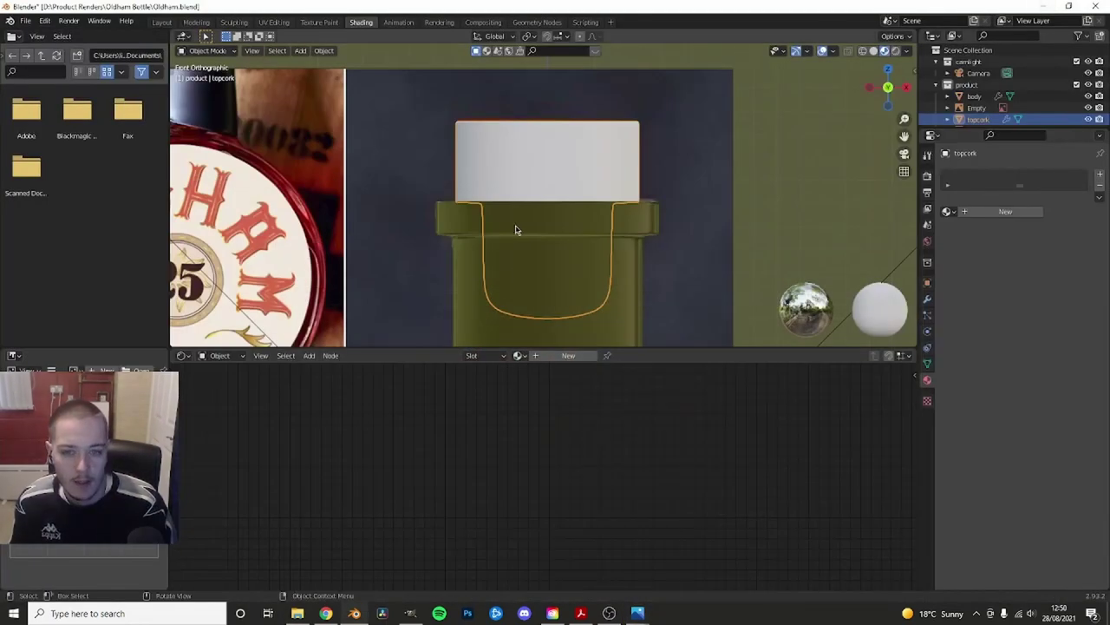
- Create a new material on the top cork named top
double_click(542, 355)
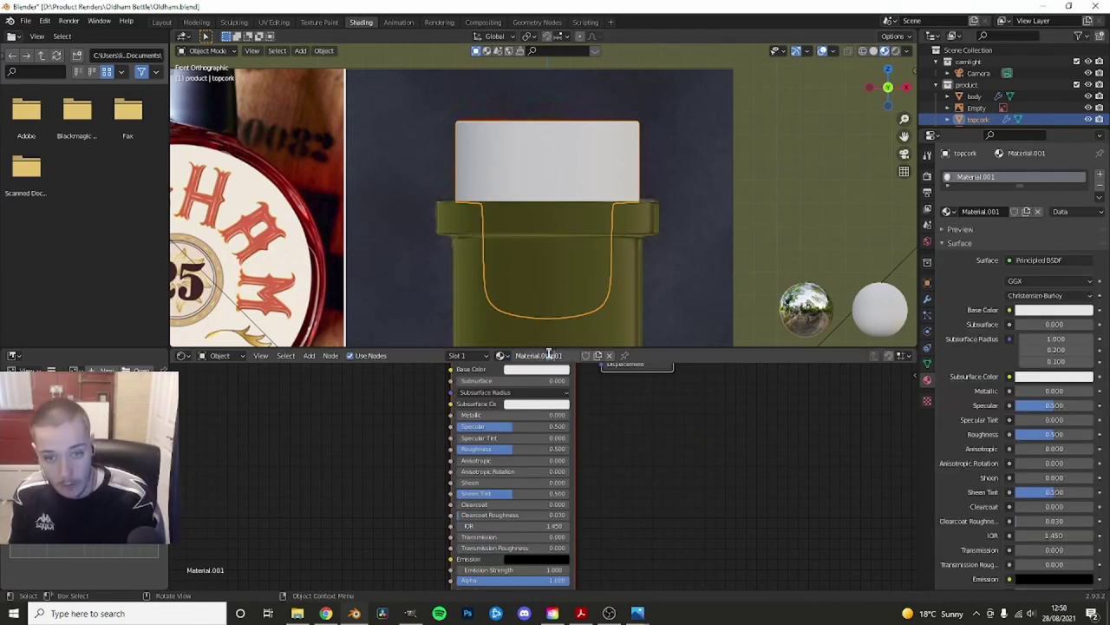
type("top")
key("Return")
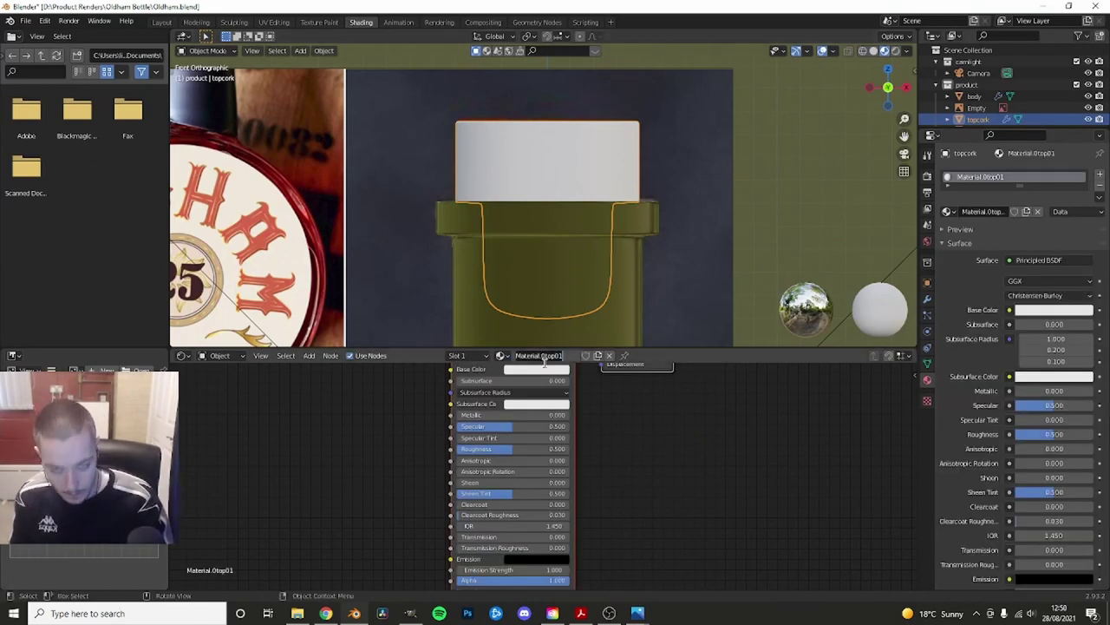
type("top")
key("Return")
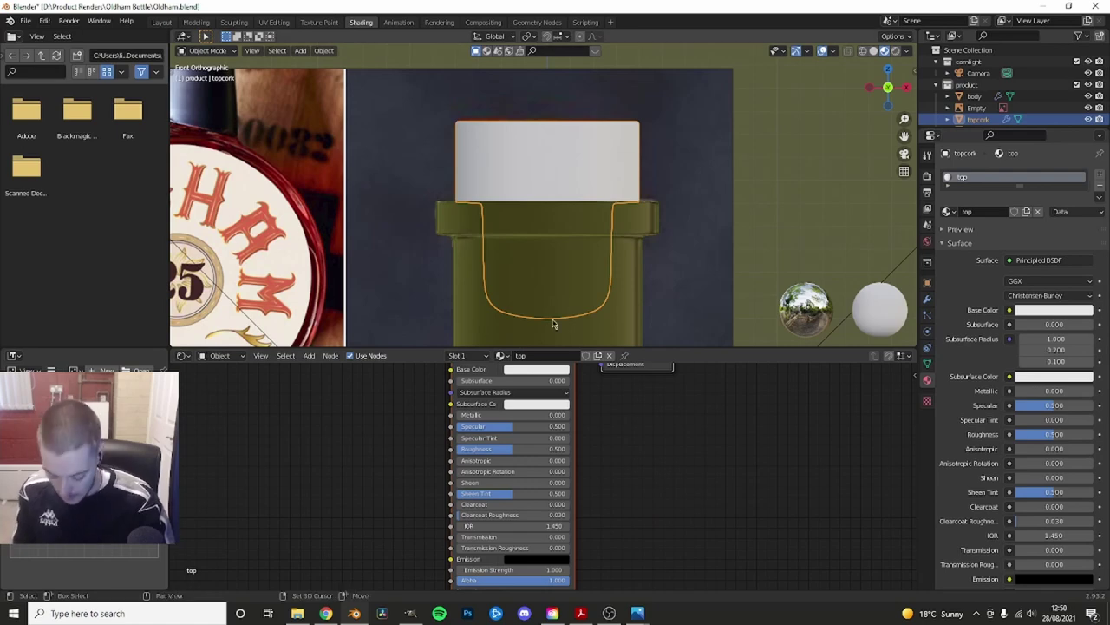
- Enter Edit Mode on the cork and switch its Subdivision modifier to Simple
middle_click_drag(555, 250, 540, 192)
key("Tab")
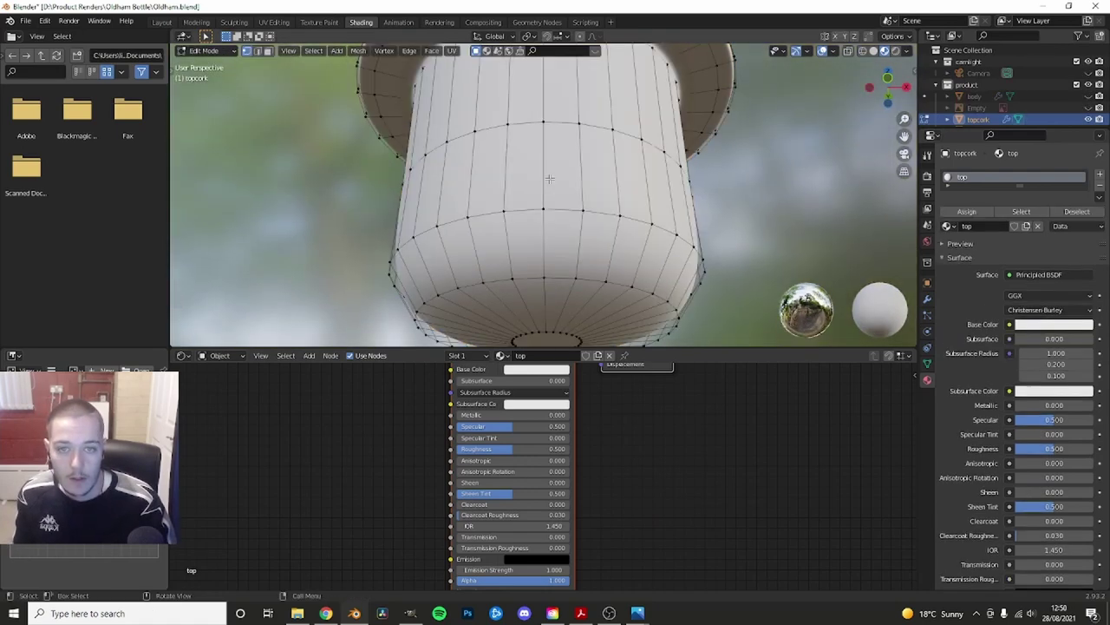
scroll(562, 221, "down", 2)
scroll(562, 221, "up", 4)
scroll(562, 221, "up", 2)
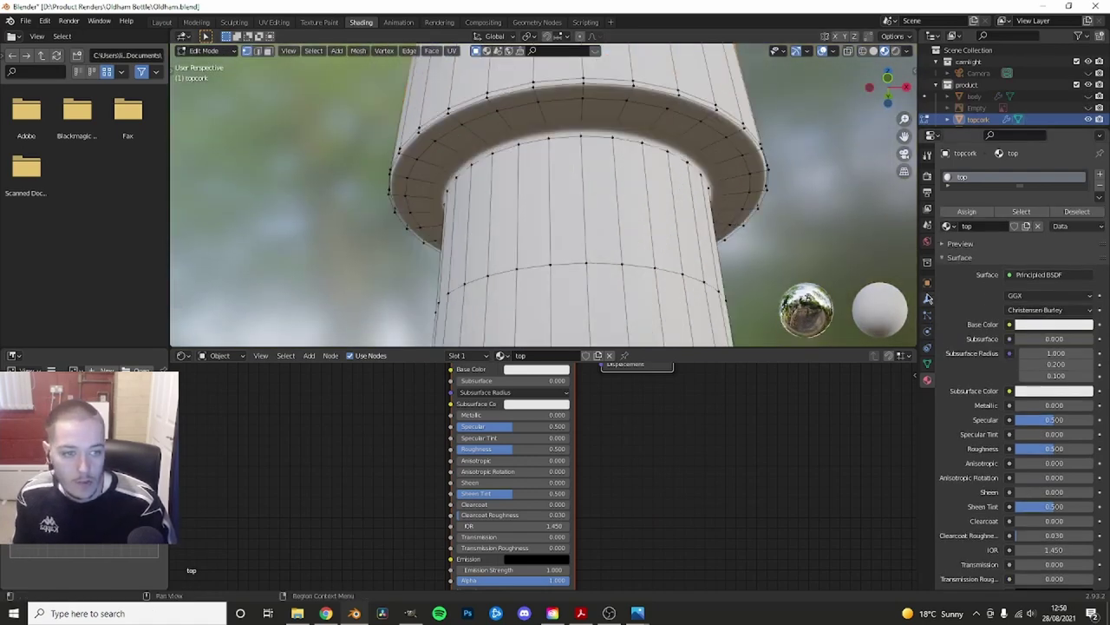
left_click(927, 298)
left_click(1061, 211)
scroll(599, 236, "up", 3)
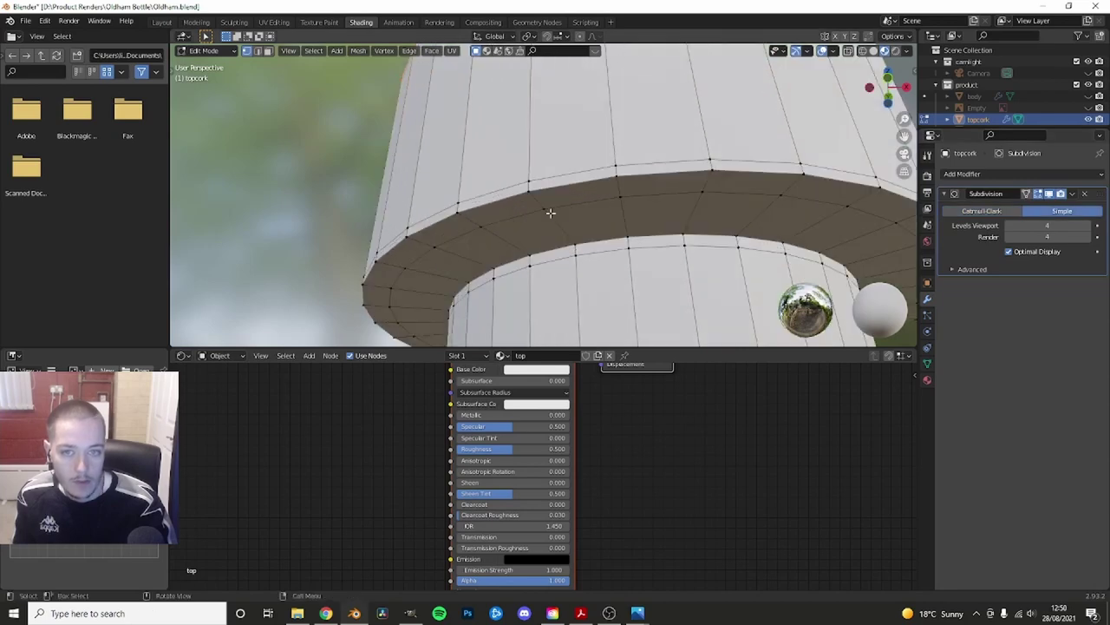
- Select the cork's wide cap section, orbiting to inspect its top
left_click(599, 236, "alt")
mouse_move(577, 208)
middle_mouse_down()
mouse_move(570, 245)
mouse_move(584, 196)
mouse_move(563, 176)
middle_mouse_up()
mouse_move(569, 137)
middle_mouse_down()
mouse_move(570, 171)
mouse_move(479, 147)
middle_mouse_up()
scroll(478, 148, "down", 3)
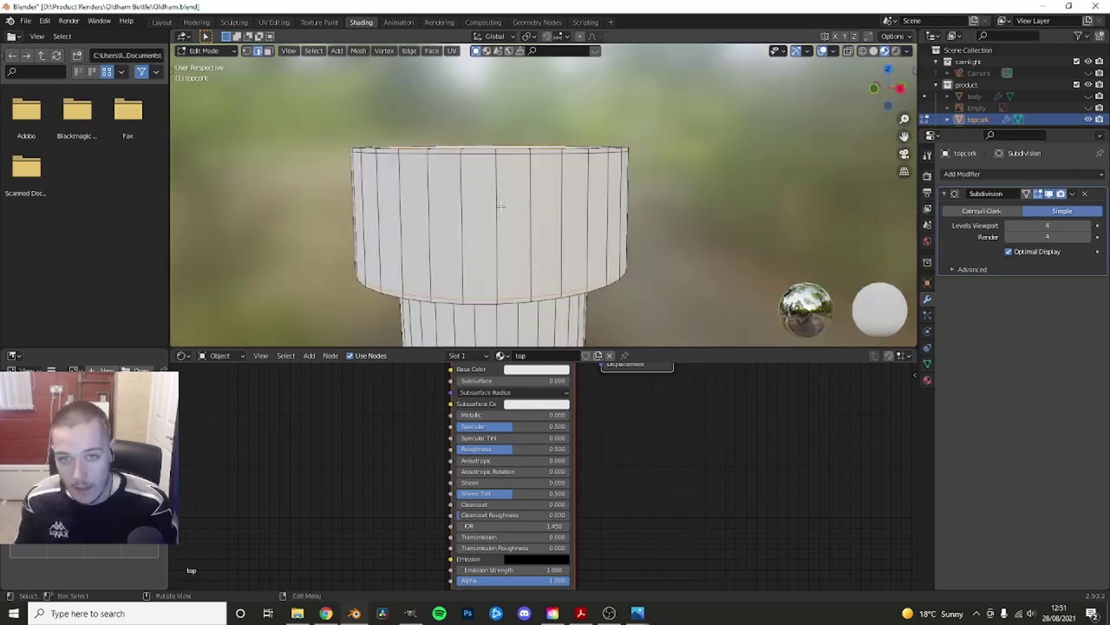
mouse_move(501, 204)
middle_mouse_down()
mouse_move(429, 186)
mouse_move(424, 174)
mouse_move(483, 196)
mouse_move(463, 132)
mouse_move(465, 244)
middle_mouse_up()
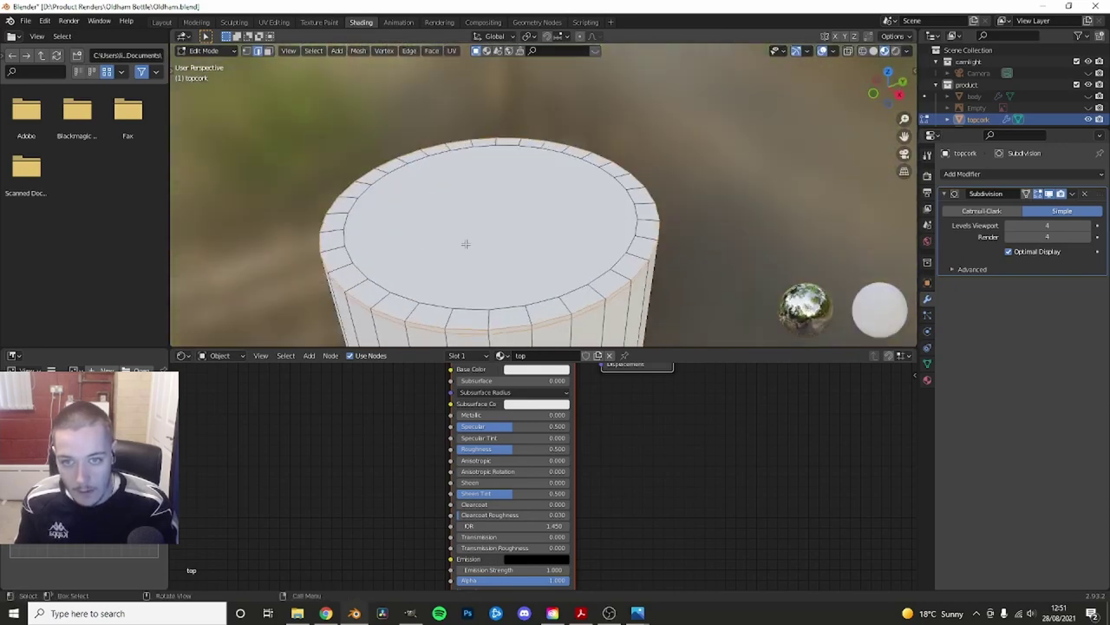
key("a")
scroll(511, 299, "down", 2)
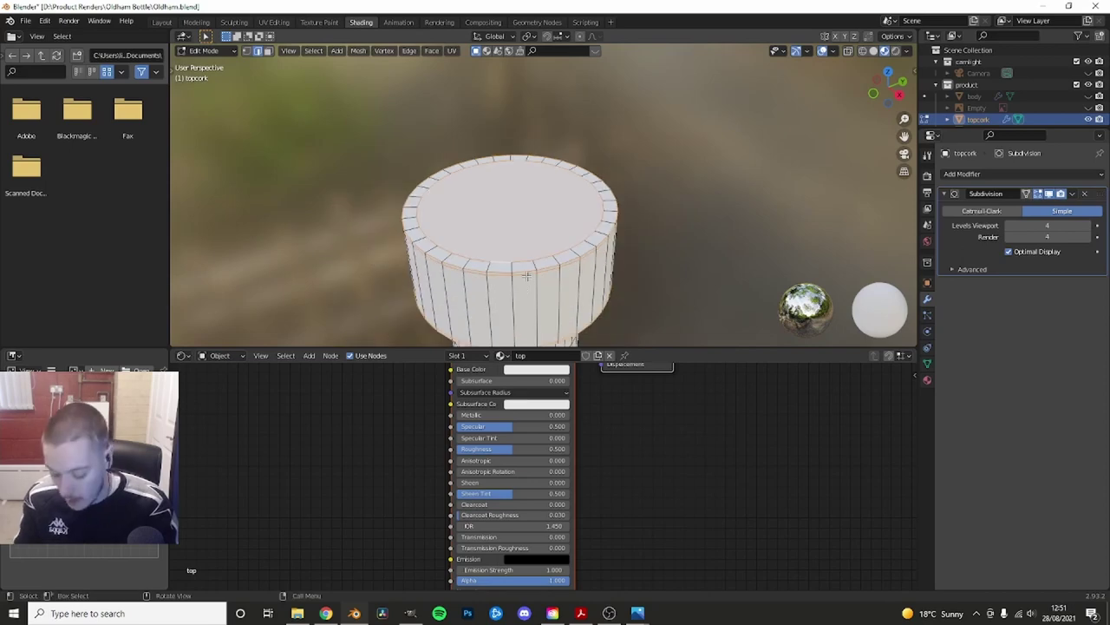
key("e")
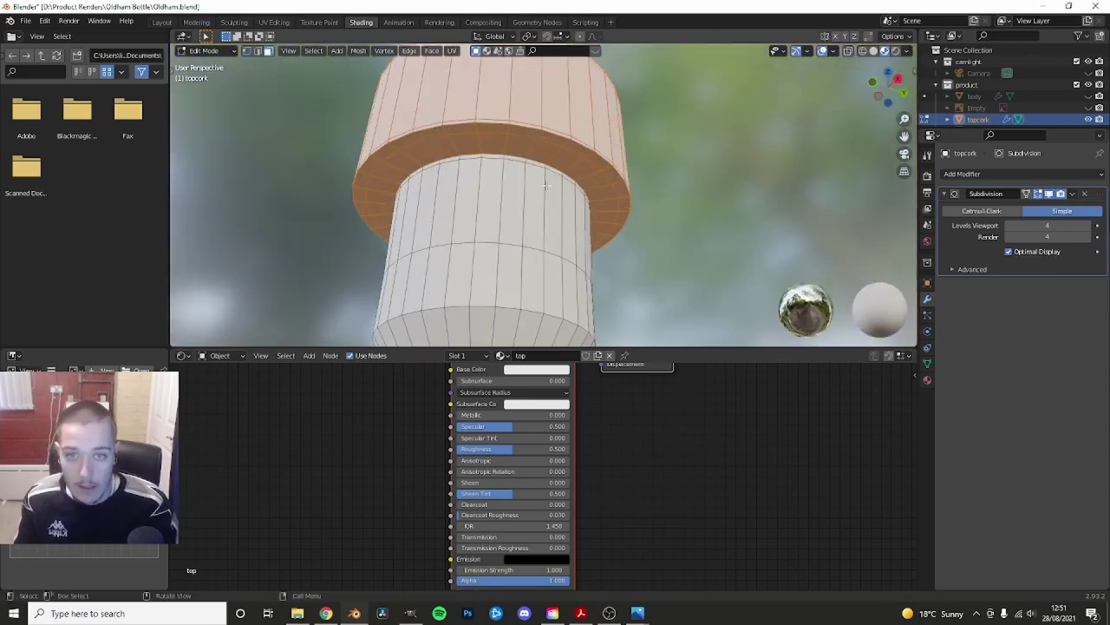
middle_click_drag(528, 207, 531, 286)
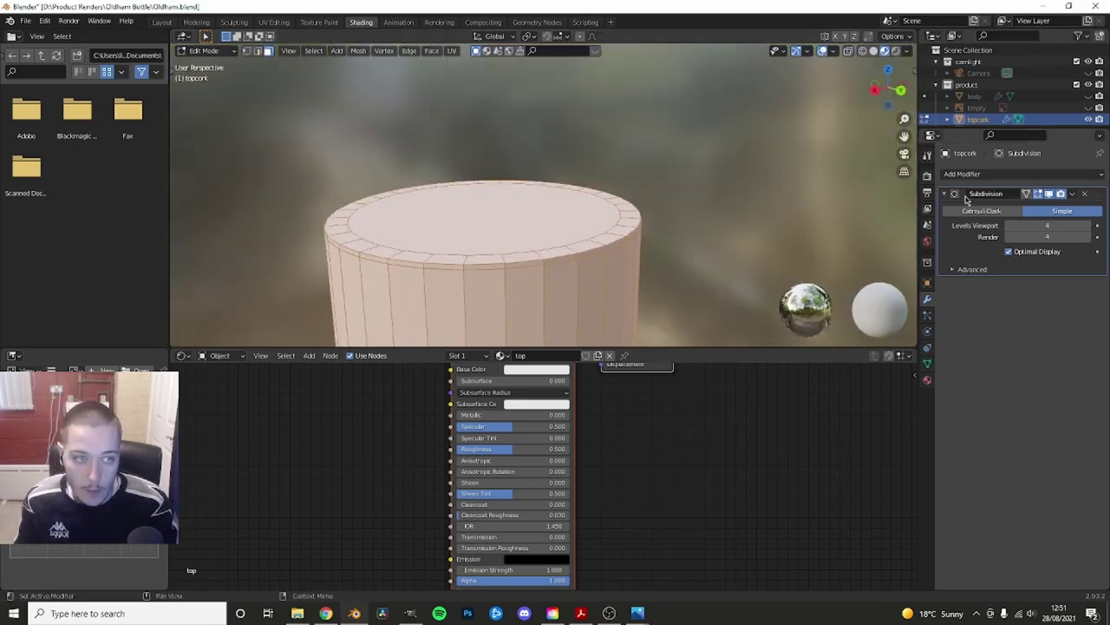
- Add a second material slot to the cork with a new red material named 'topred'
left_click(927, 379)
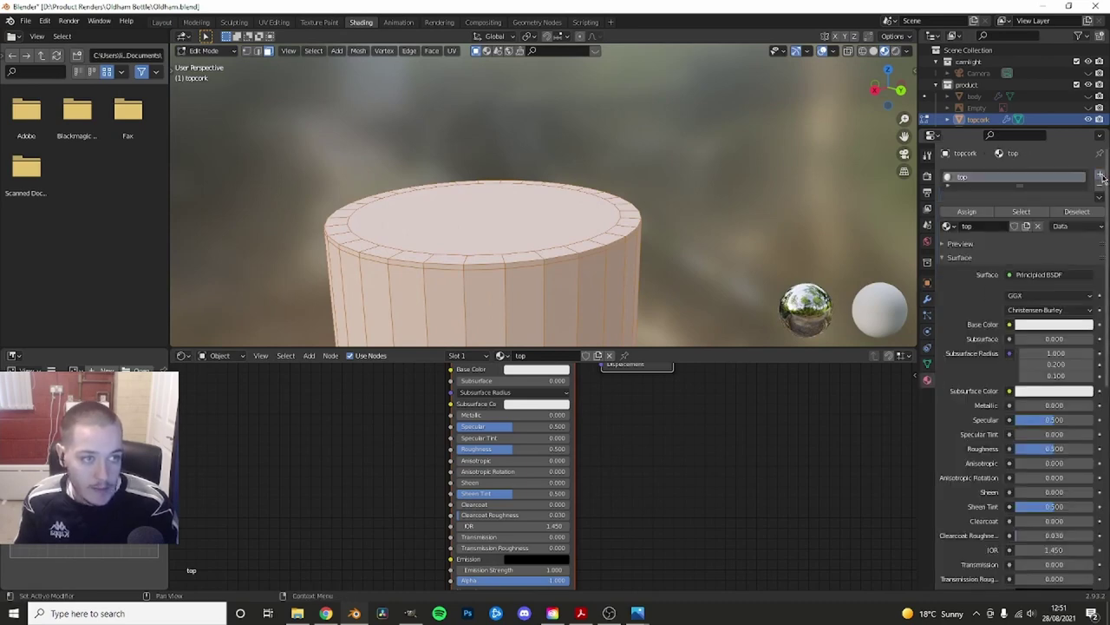
left_click(1100, 176)
left_click(980, 253)
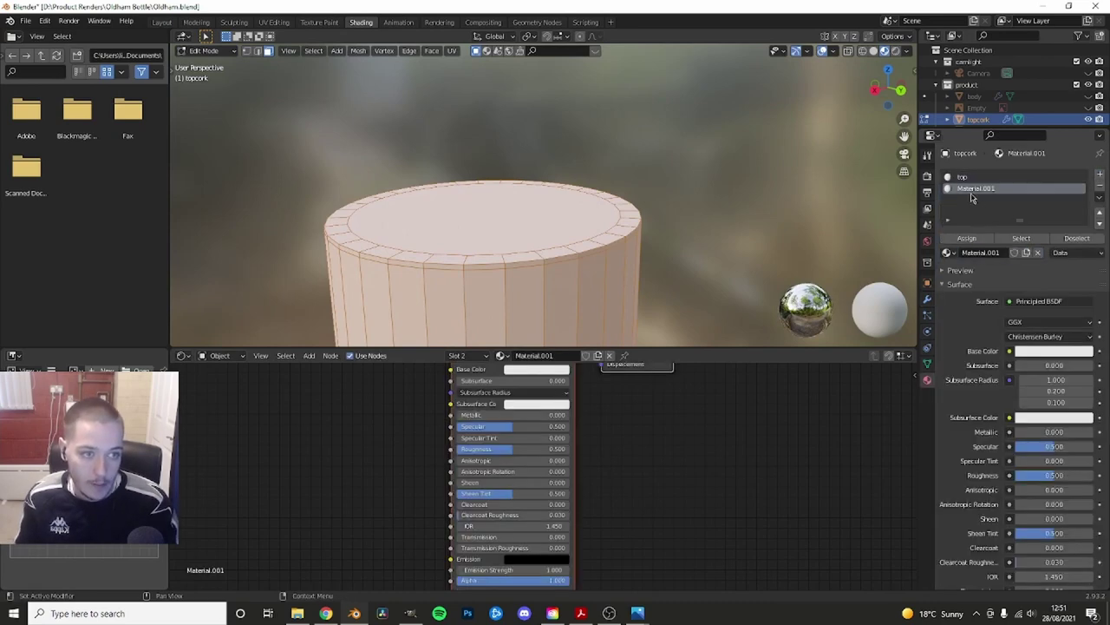
type("topred")
key("Return")
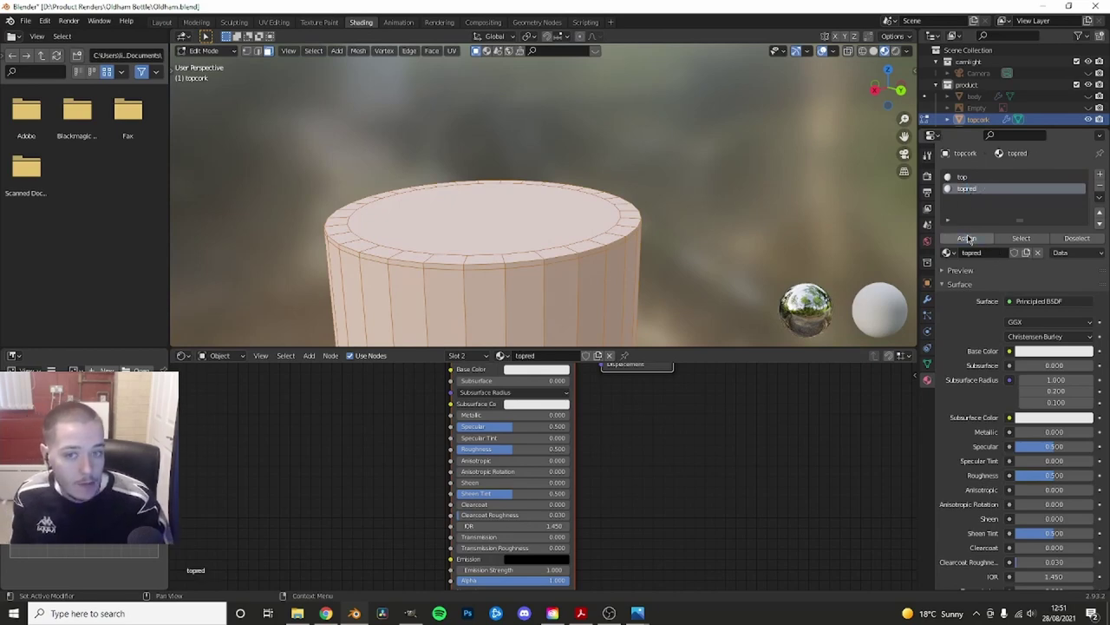
left_click(1032, 351)
left_click(1091, 227)
- Name the cream plug's material 'topcream' and return to object mode
middle_click_drag(794, 170, 781, 181)
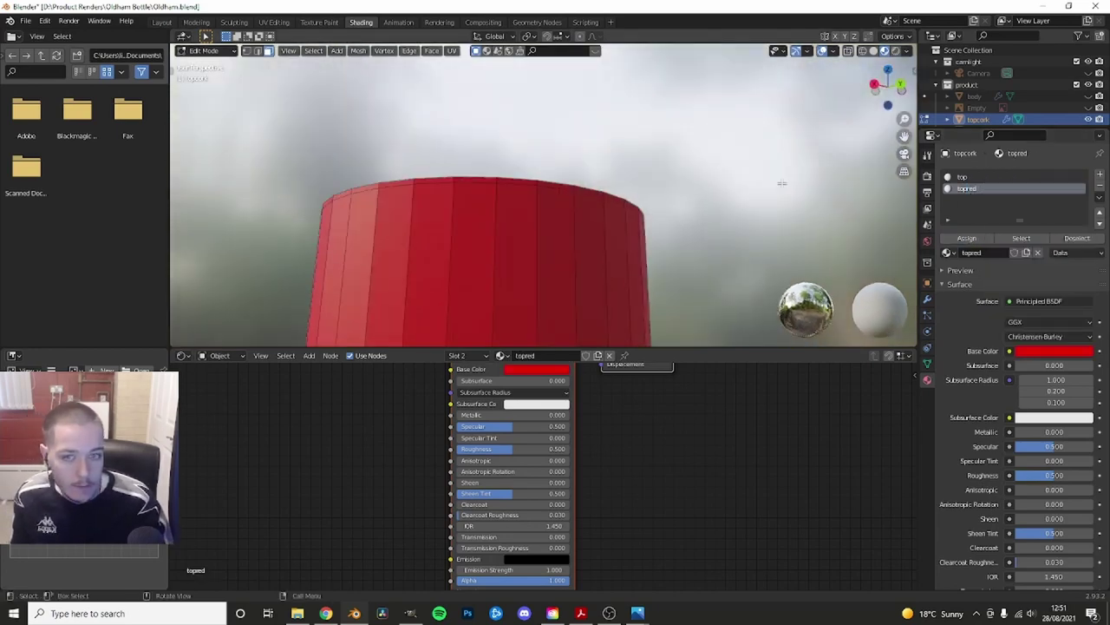
scroll(764, 182, "down", 3)
scroll(597, 246, "up", 3)
scroll(583, 225, "up", 2)
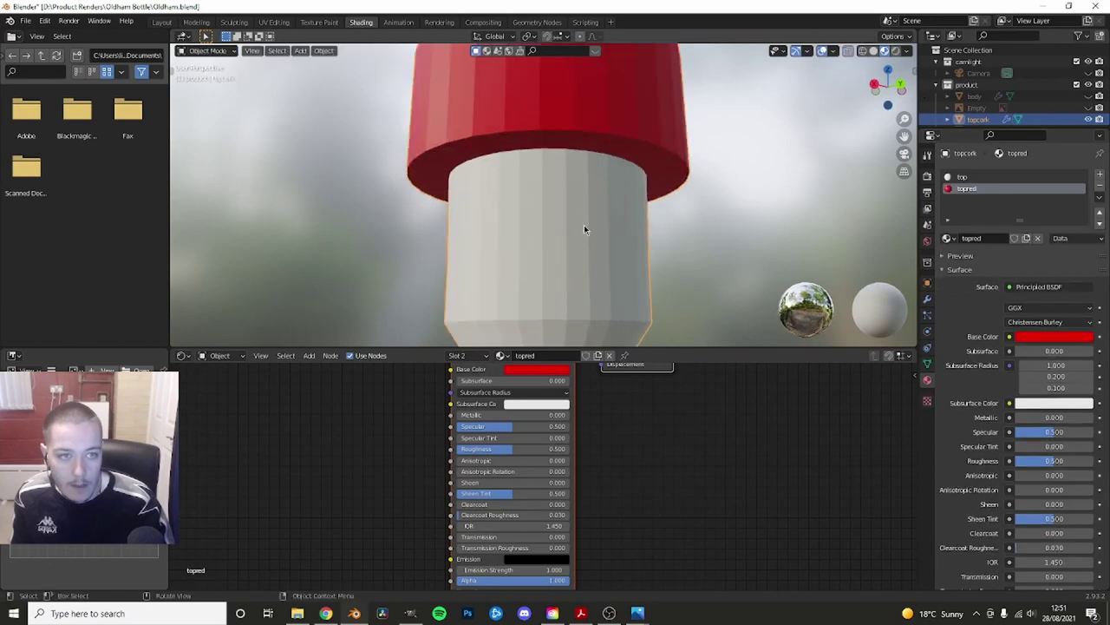
left_click(578, 208)
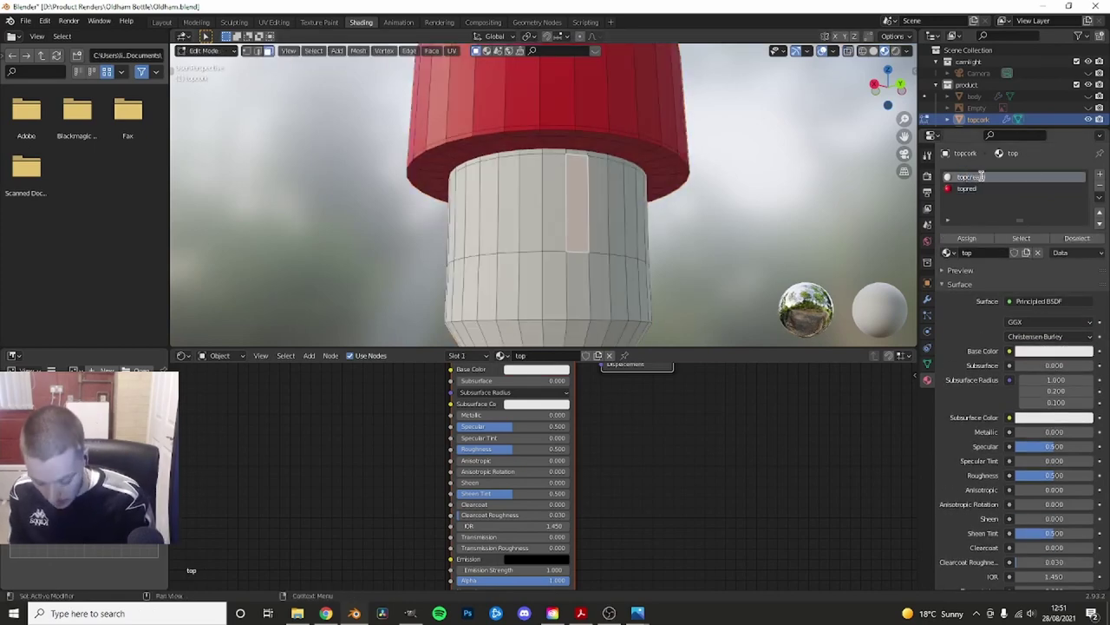
key("Return")
key("Tab")
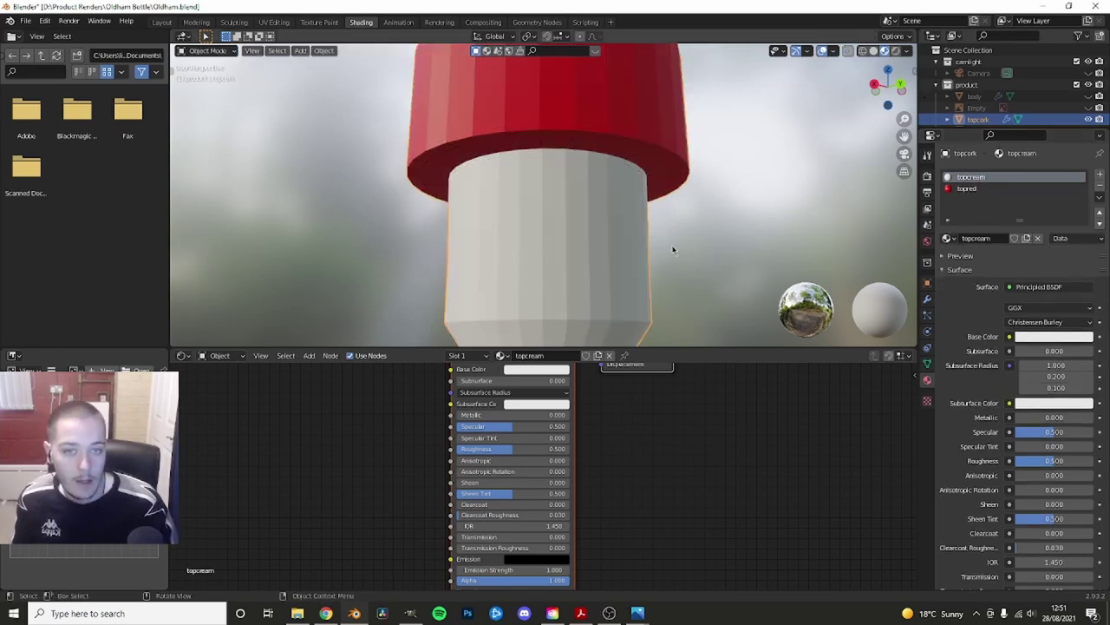
- Darken the red base colour of the topred material
left_click(967, 188)
middle_click_drag(585, 172, 598, 210)
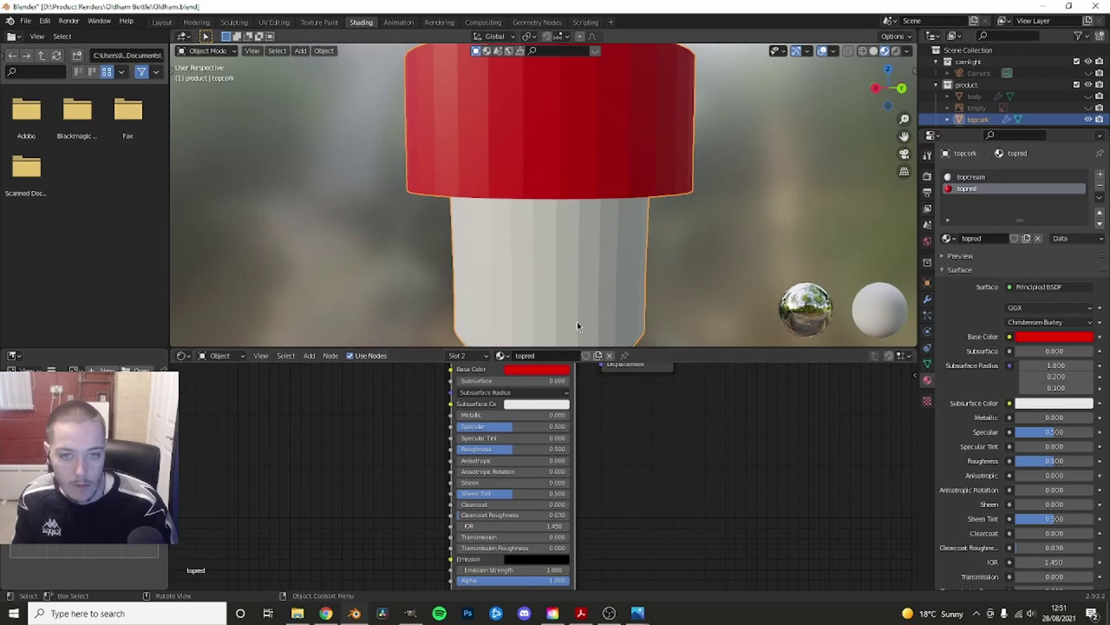
left_click(537, 369)
scroll(591, 321, "down", 2)
scroll(591, 321, "up", 1)
left_click(769, 199)
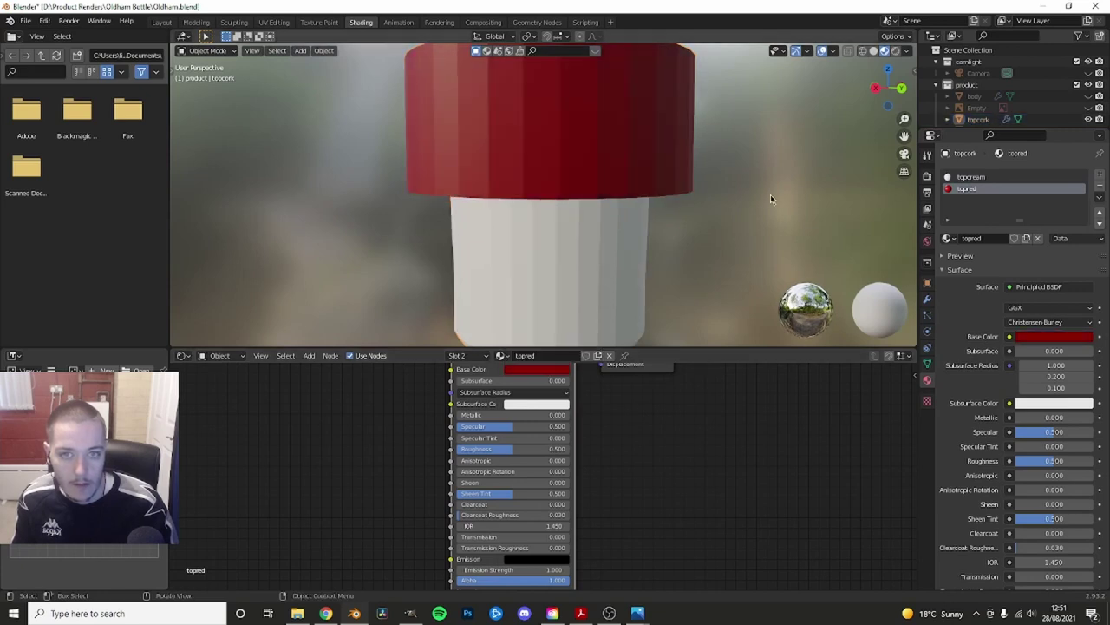
- Restore Catmull-Clark smoothing on the cork's subdivision modifier and reselect the cap
left_click(927, 298)
left_click(1012, 212)
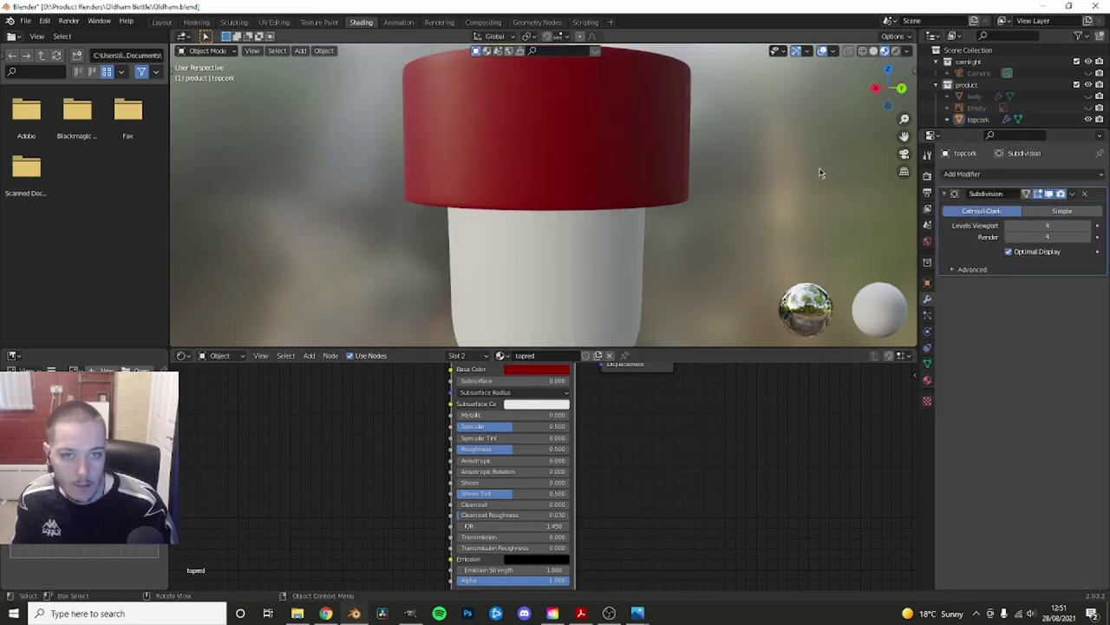
left_click(623, 199)
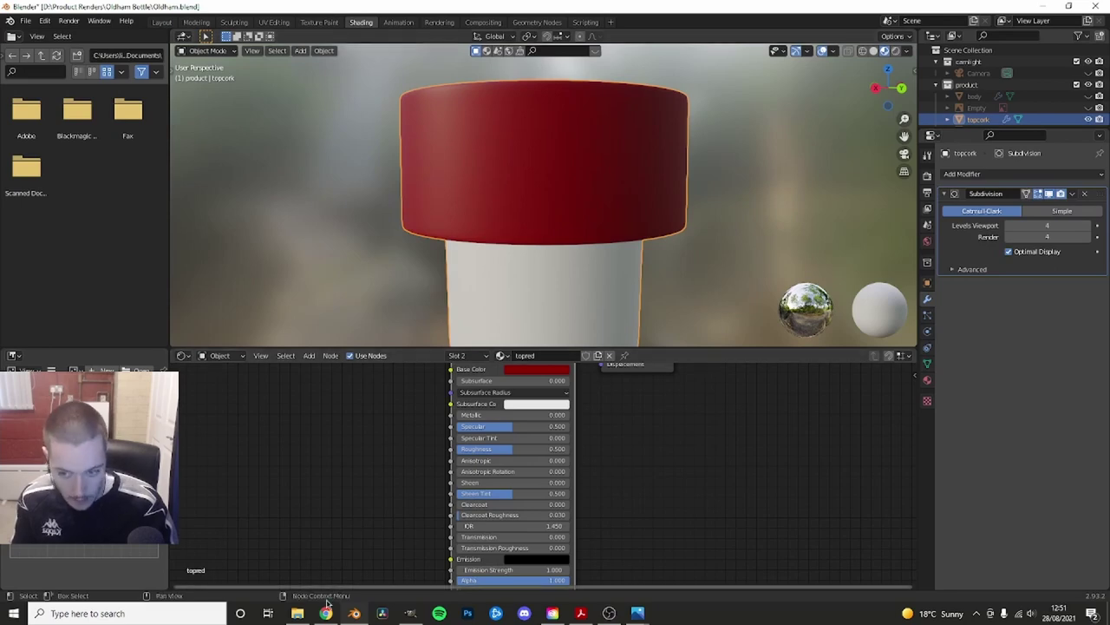
- Check the red-capped bottle neck reference photo, then hide it and reselect the cork cap
left_click(298, 613)
double_click(365, 340)
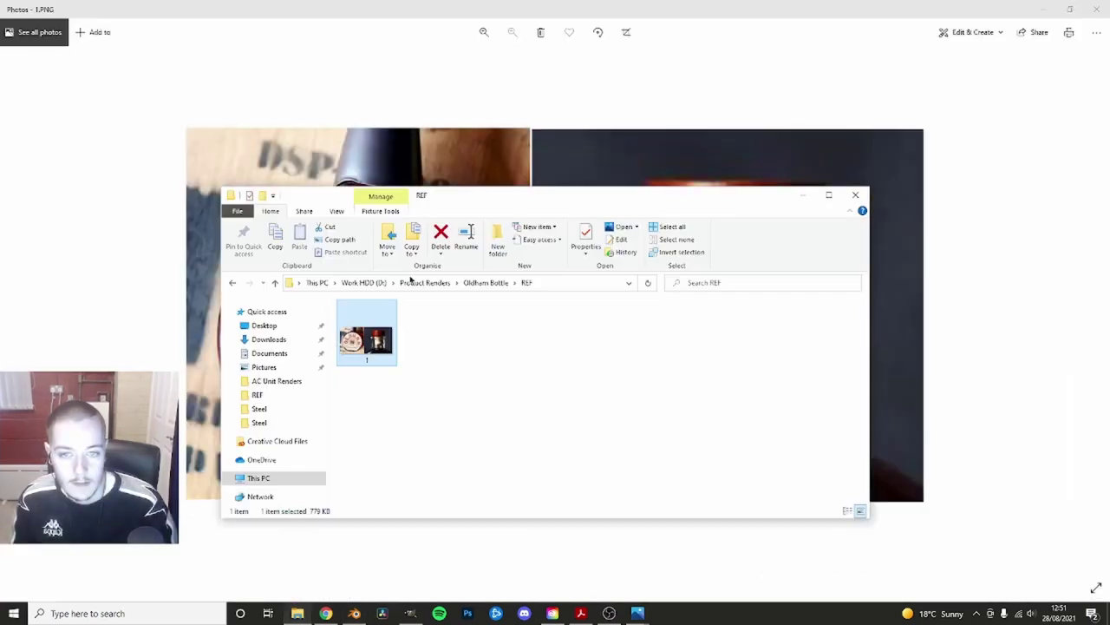
left_click_drag(740, 199, 668, 337)
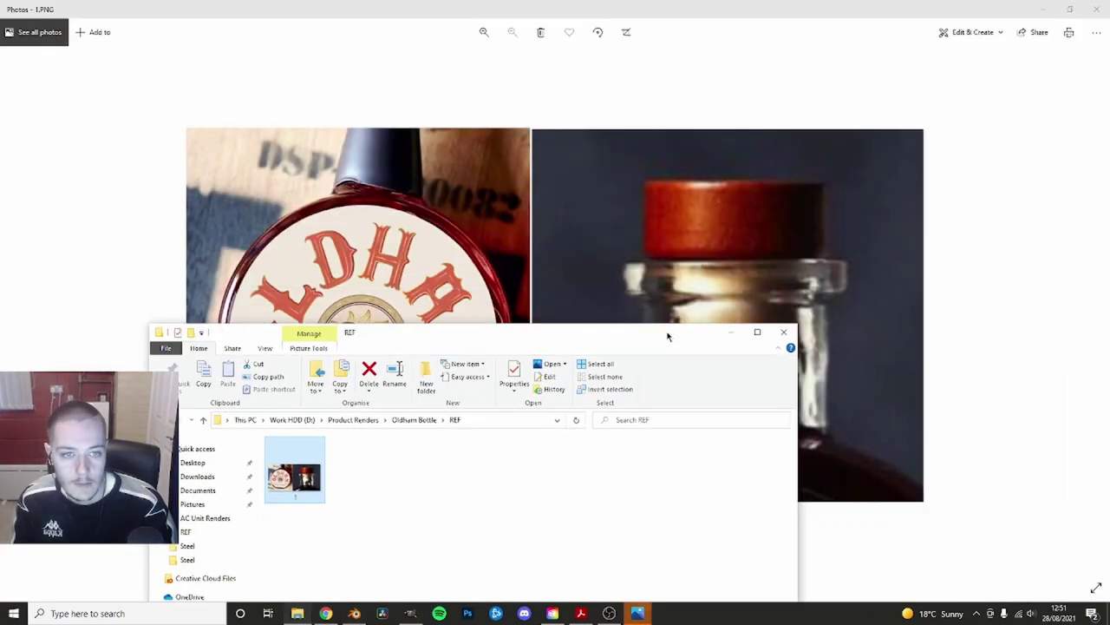
left_click(1042, 10)
left_click(580, 178)
- Reshape the cork cap by sliding its bottom and top edge loops
key("Tab")
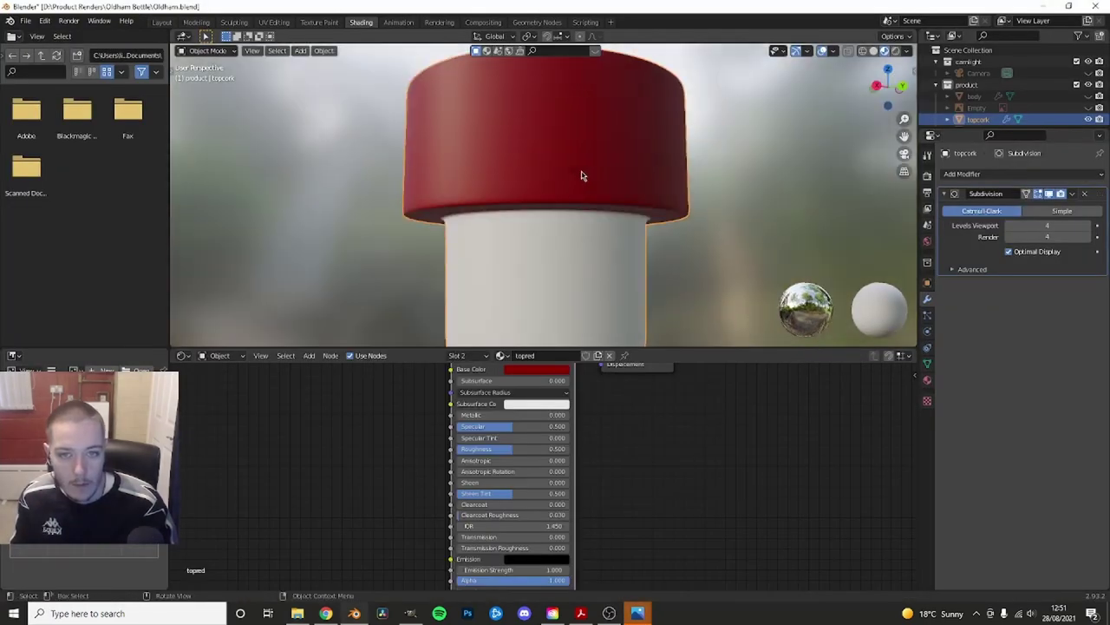
left_click(531, 189, "alt")
key("shift+space")
key("g")
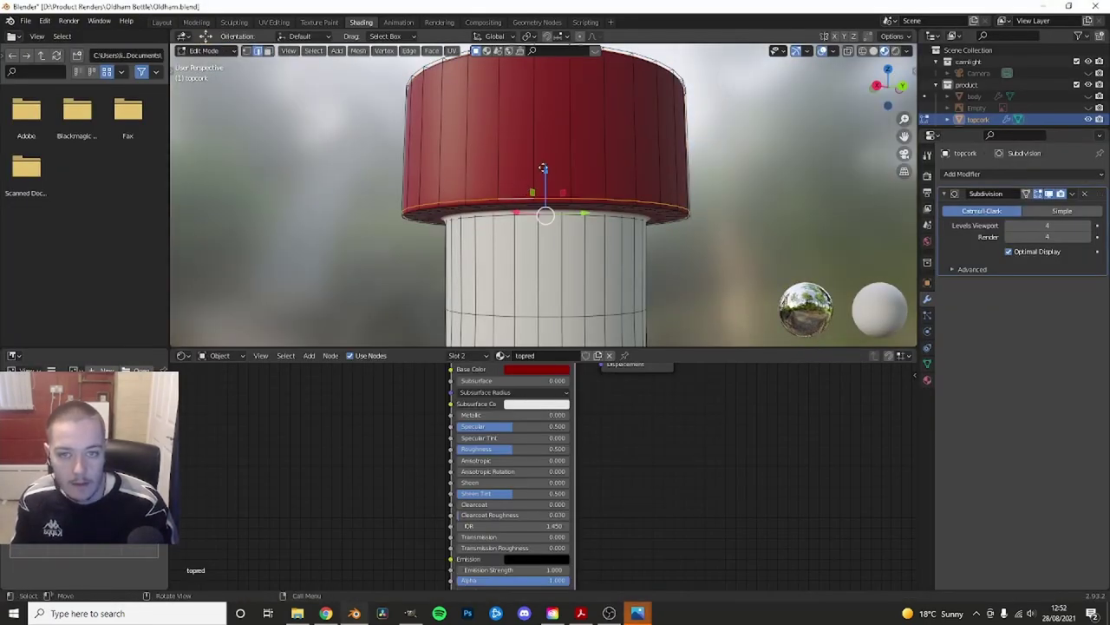
key("Tab")
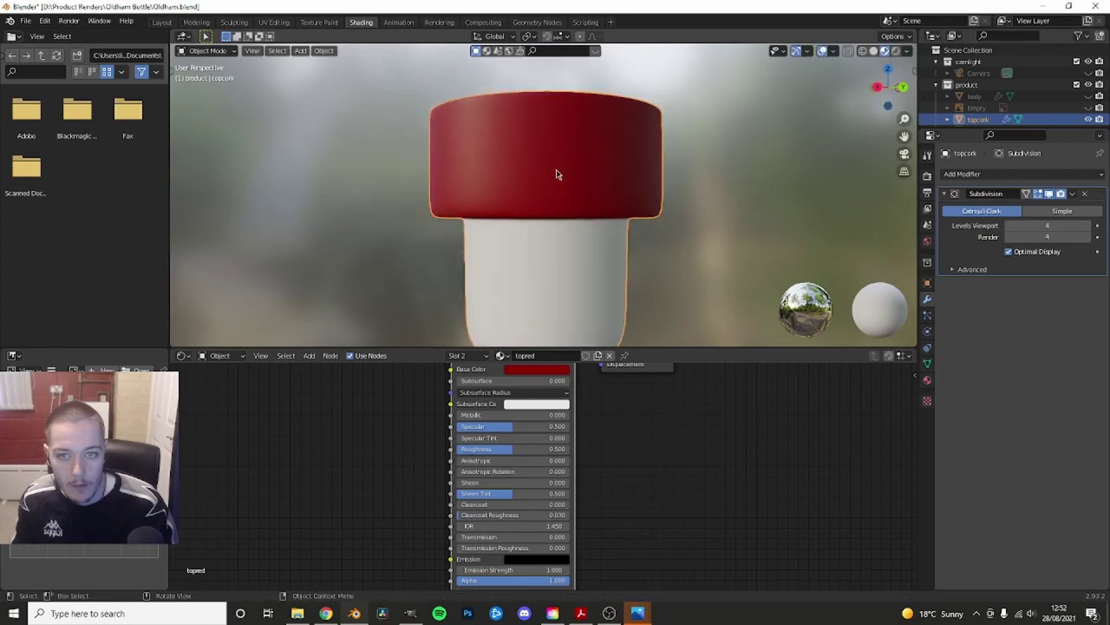
key("Tab")
left_click(535, 131, "alt")
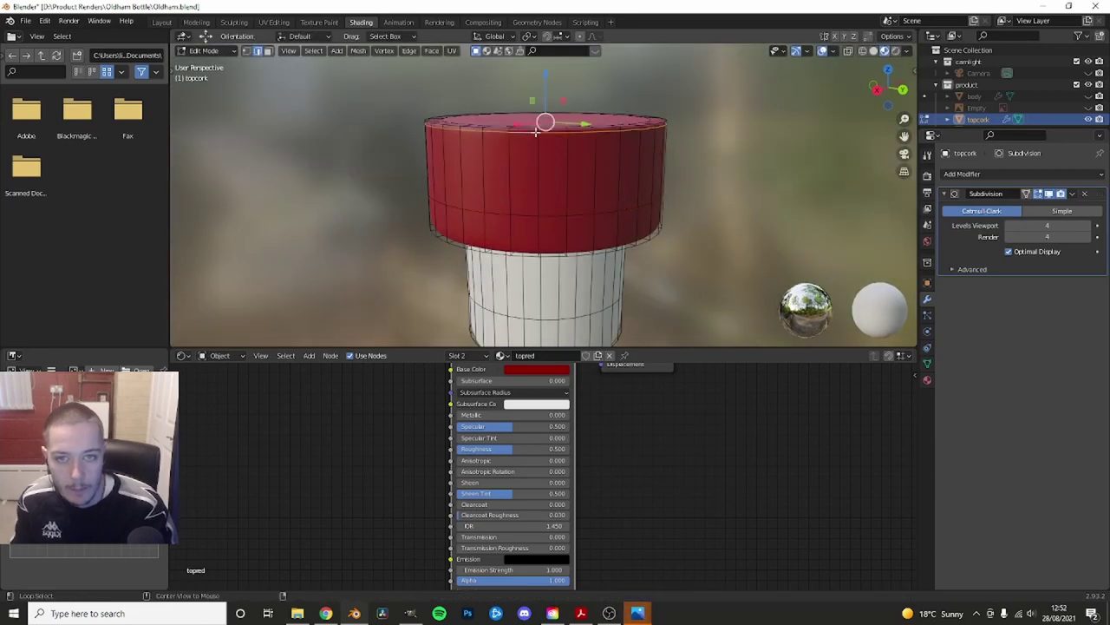
left_click_drag(535, 130, 538, 173)
key("Tab")
scroll(634, 187, "down", 2)
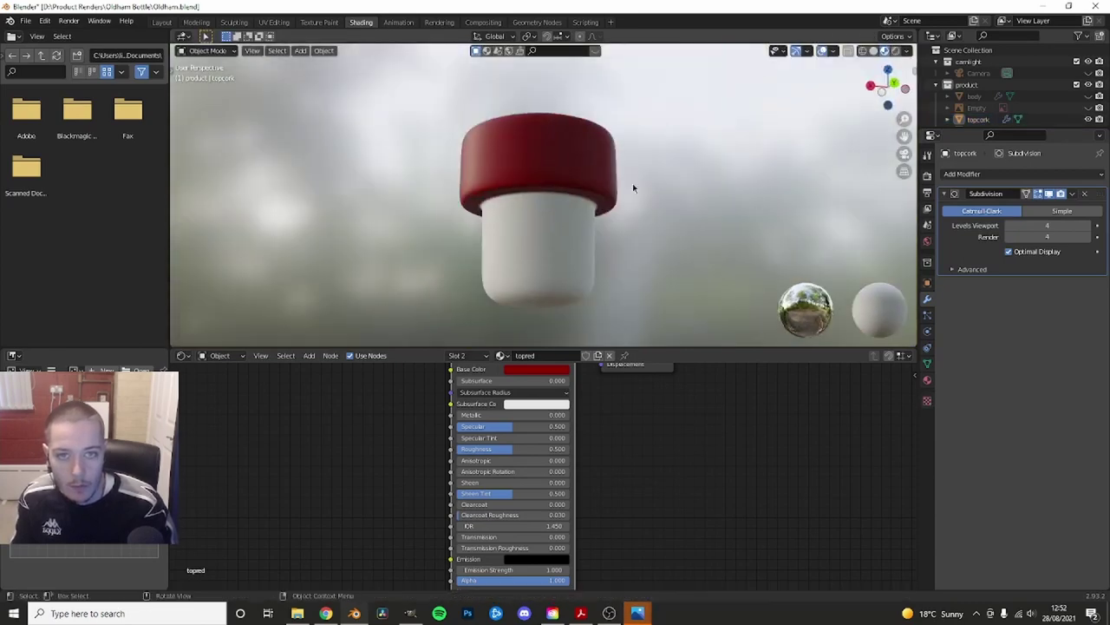
scroll(548, 226, "up", 2)
- Make the cap material a darker red with Metallic 0.241
left_click(555, 239)
scroll(561, 248, "up", 1)
left_click(527, 369)
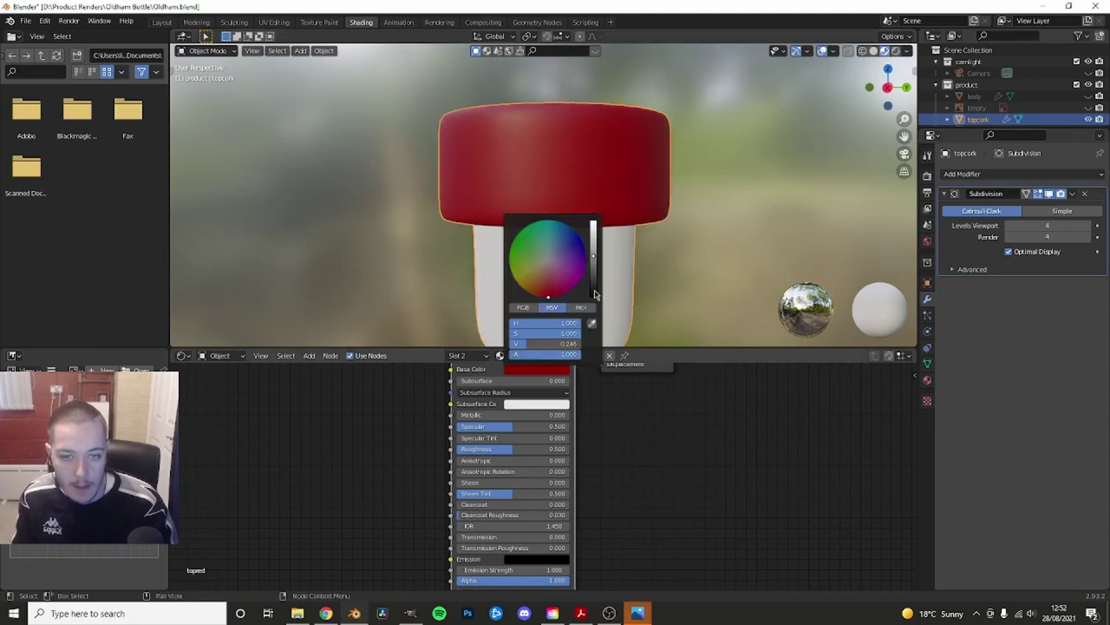
left_click_drag(595, 295, 596, 300)
left_click_drag(473, 415, 487, 414)
middle_click_drag(598, 263, 771, 240)
middle_click_drag(552, 220, 617, 223)
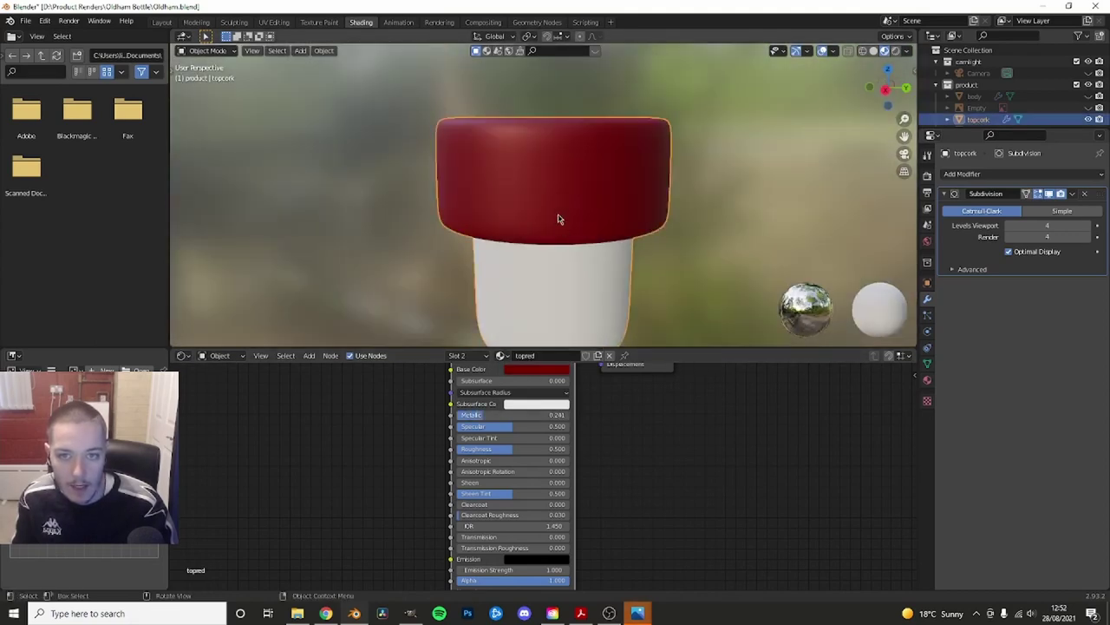
left_click(527, 370)
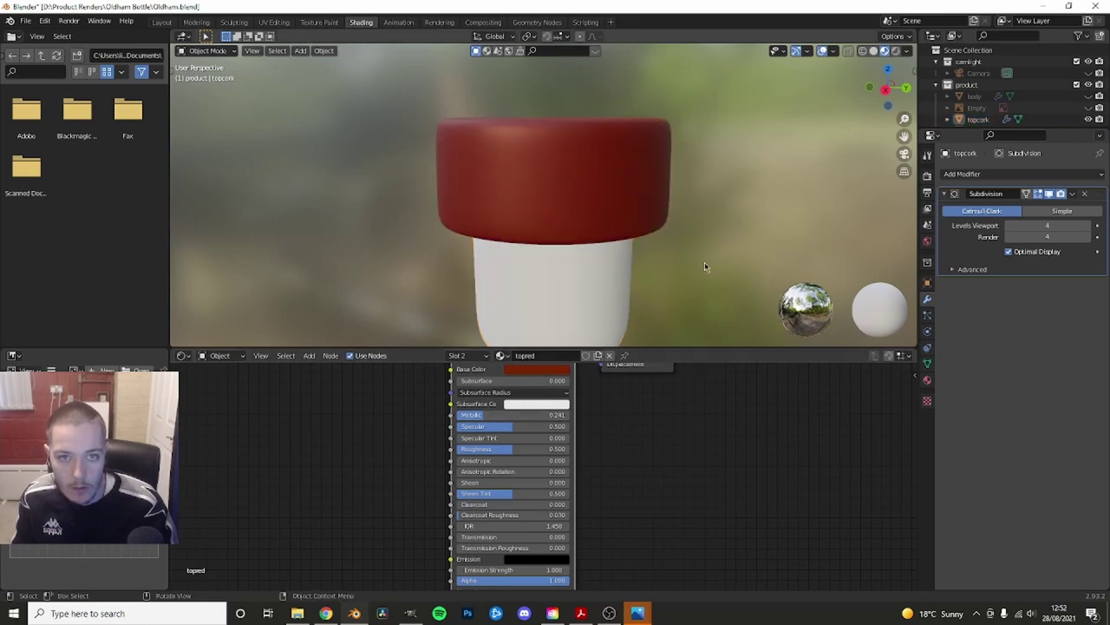
mouse_move(706, 268)
middle_mouse_down()
mouse_move(411, 240)
mouse_move(555, 235)
middle_mouse_up()
left_click(525, 371)
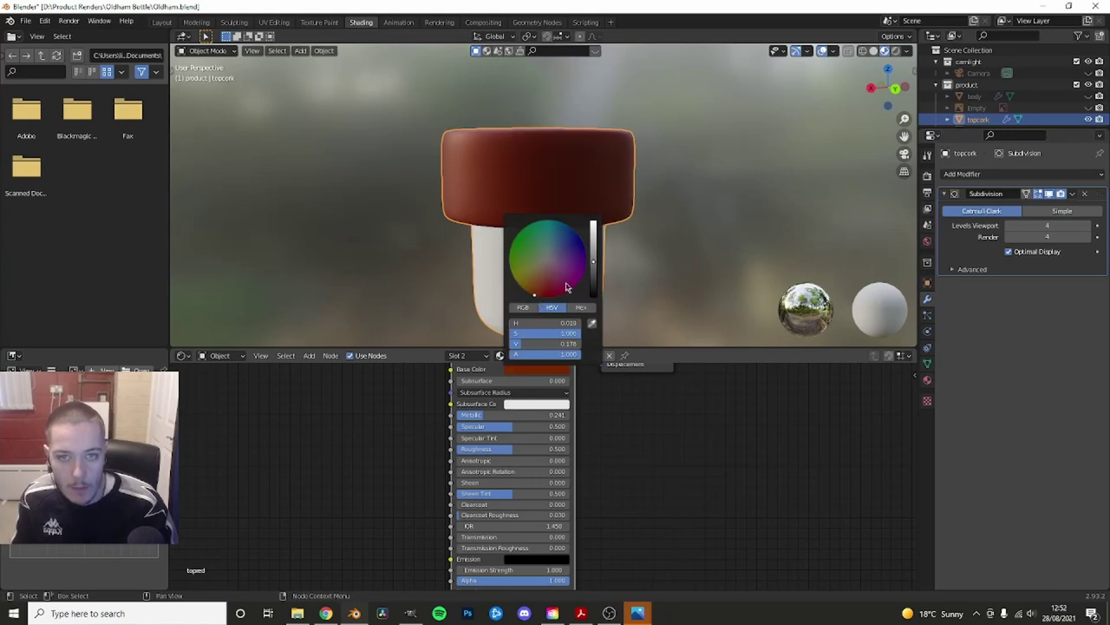
middle_click_drag(541, 284, 560, 248)
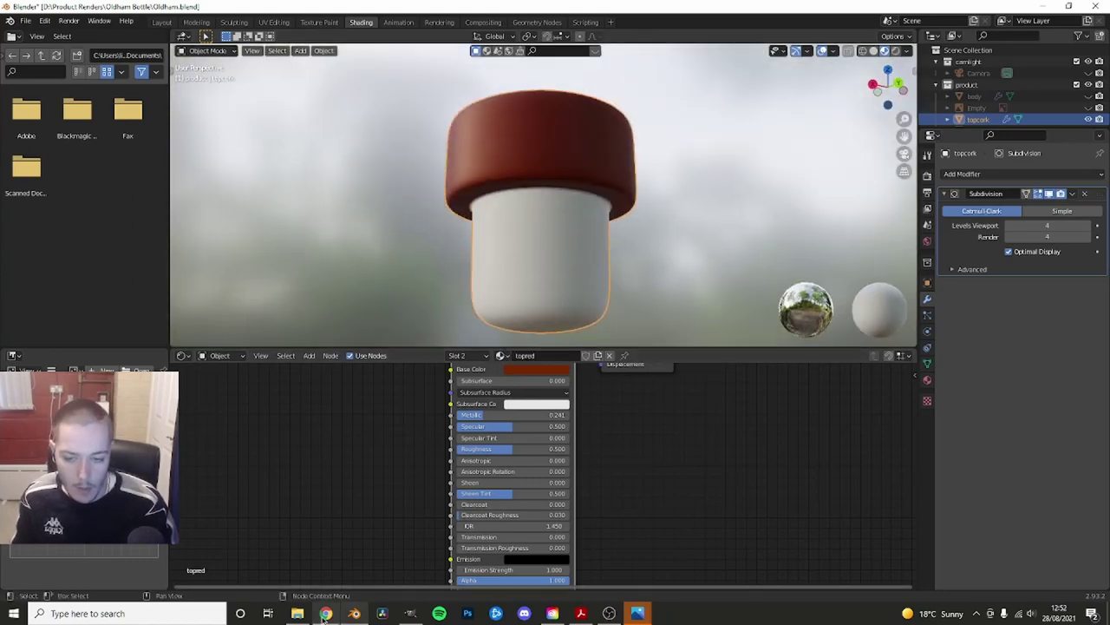
- Add a loop cut near the plug's top and set subdivision to Catmull-Clark
key("Tab")
scroll(572, 202, "up", 5)
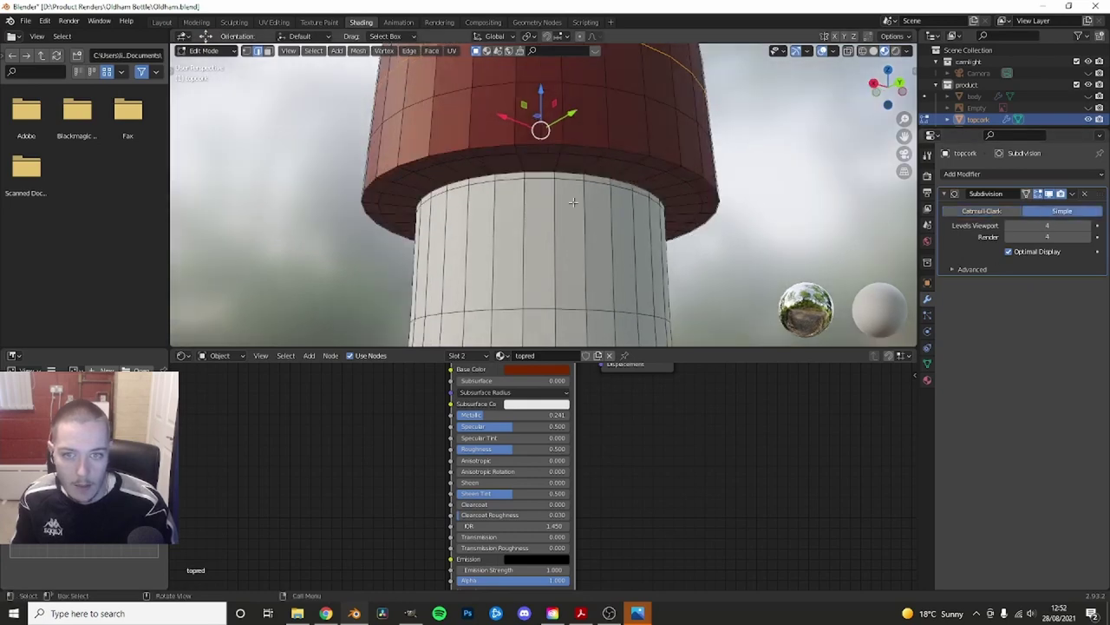
scroll(573, 202, "up", 3)
key("ctrl+r")
left_click(414, 143)
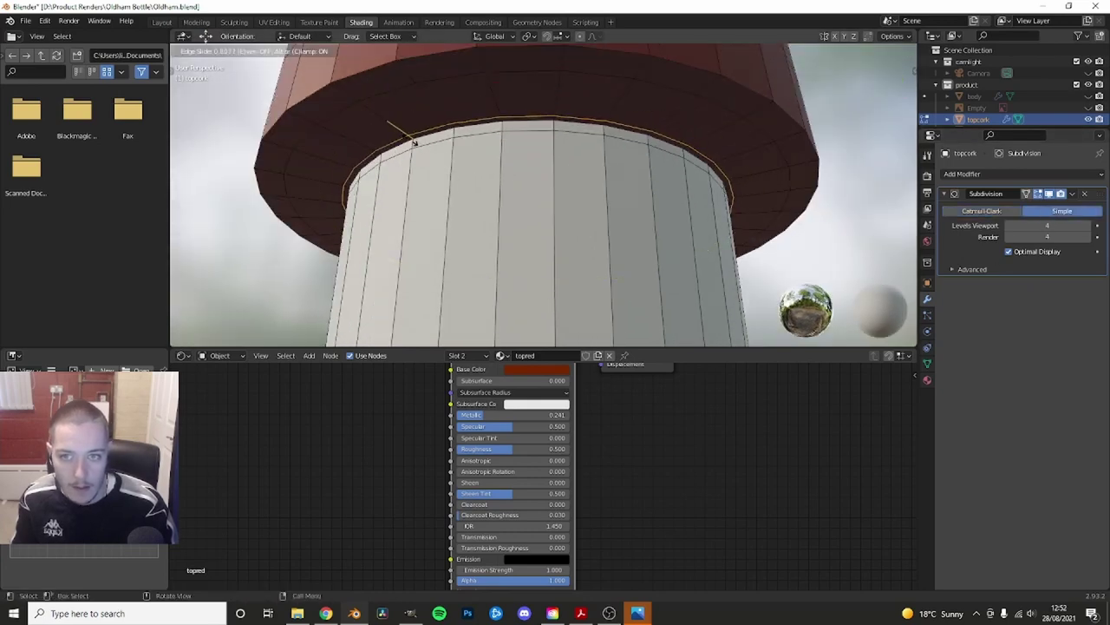
left_click(1004, 209)
key("Tab")
- Orbit and zoom to inspect the smoothed cork from below
scroll(746, 174, "down", 5)
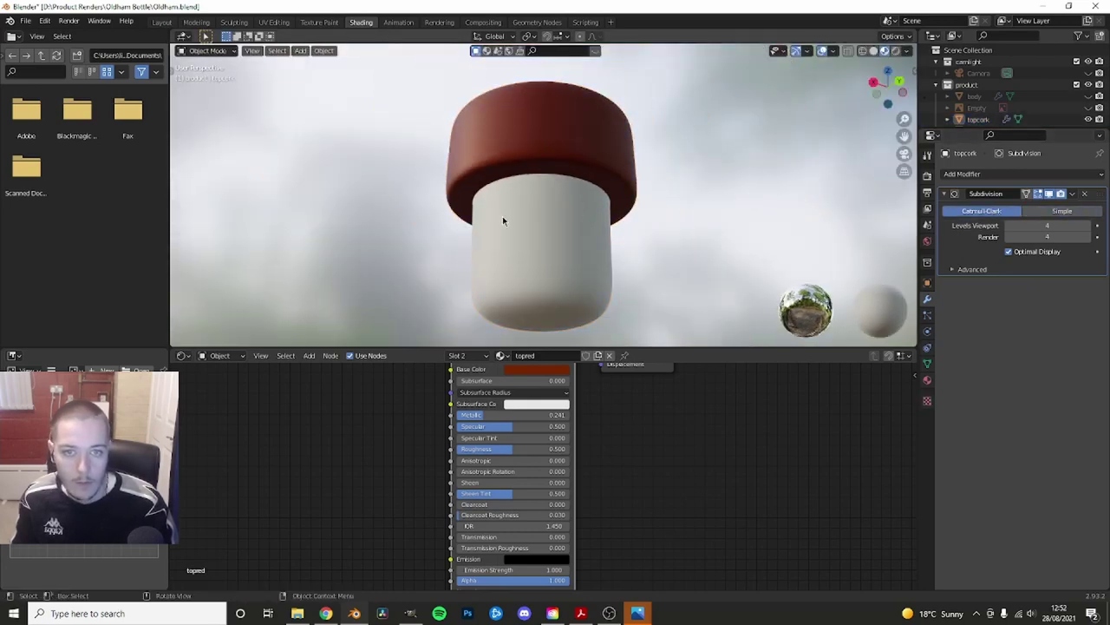
scroll(502, 220, "up", 3)
middle_click_drag(526, 235, 545, 231)
scroll(544, 231, "up", 3)
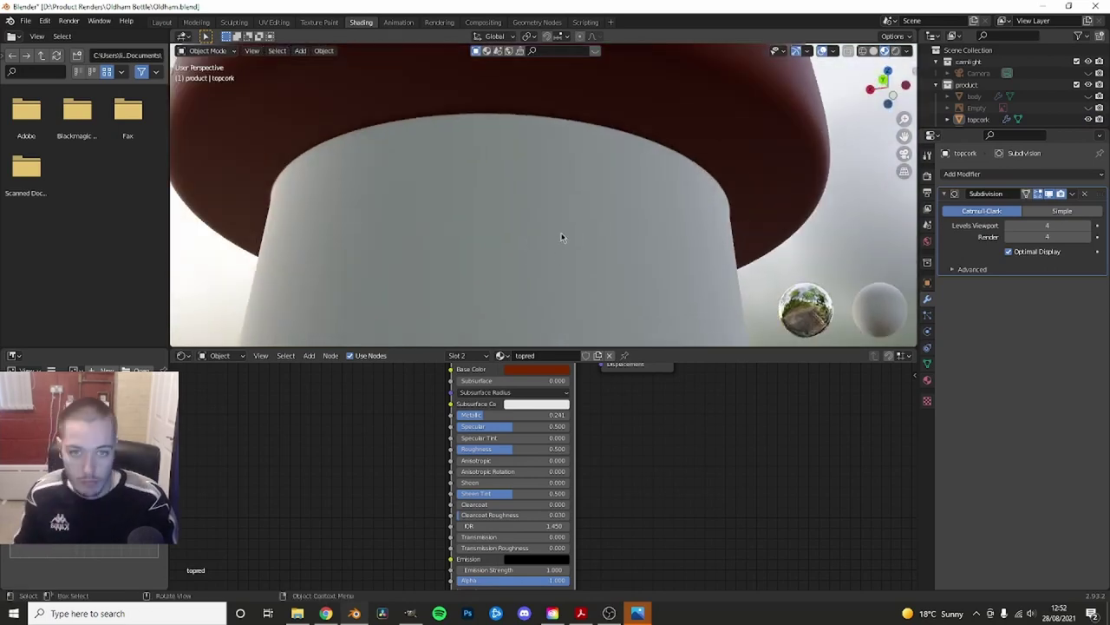
scroll(561, 237, "down", 3)
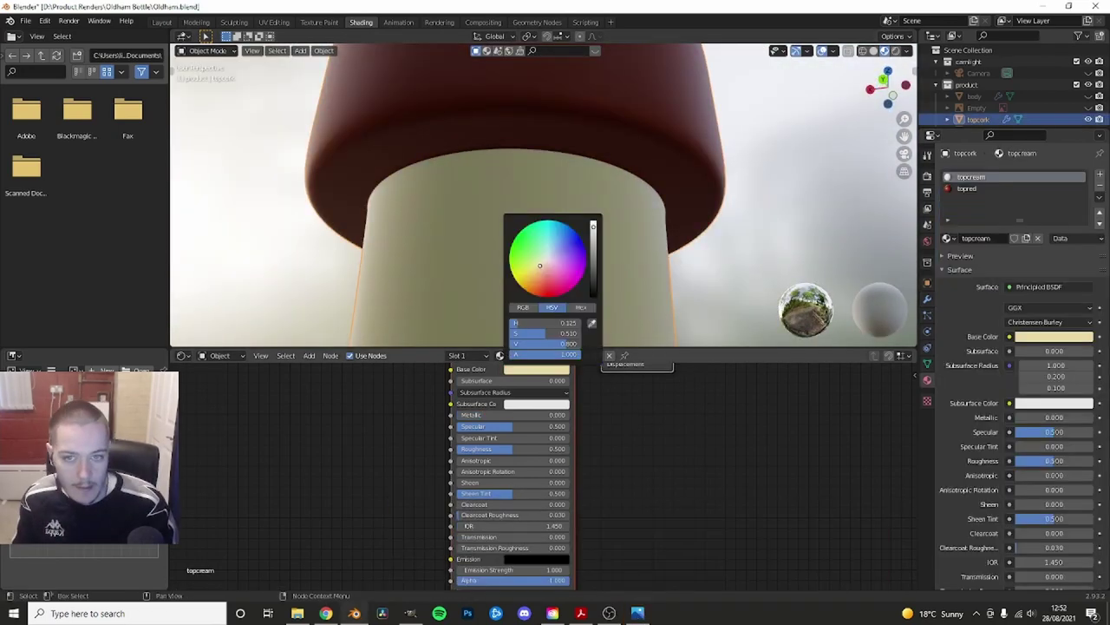
scroll(710, 255, "down", 3)
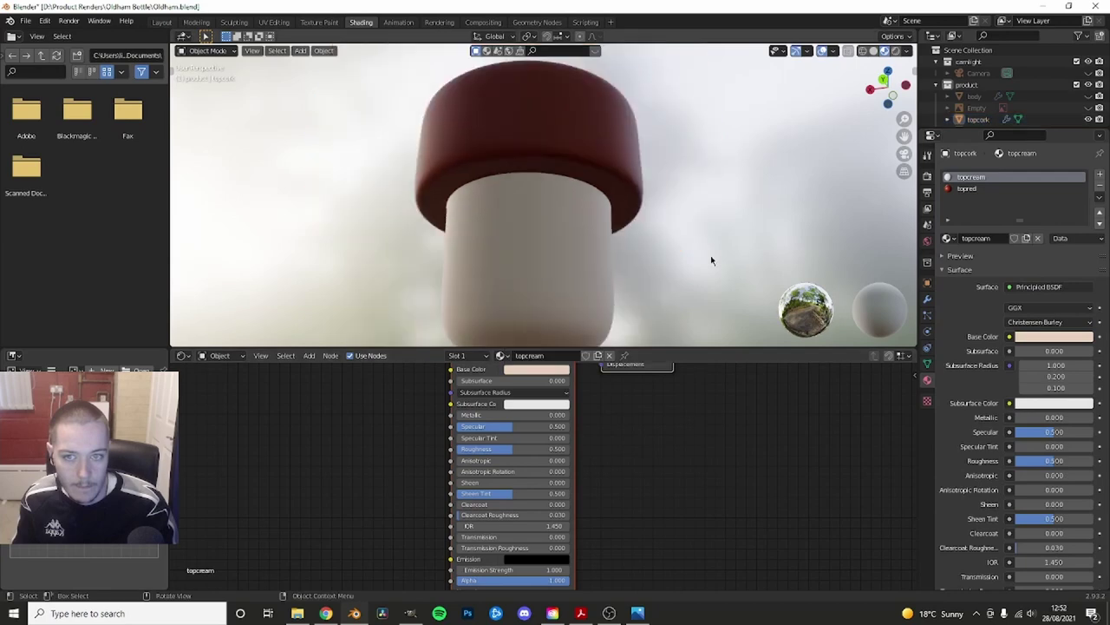
scroll(625, 293, "down", 3)
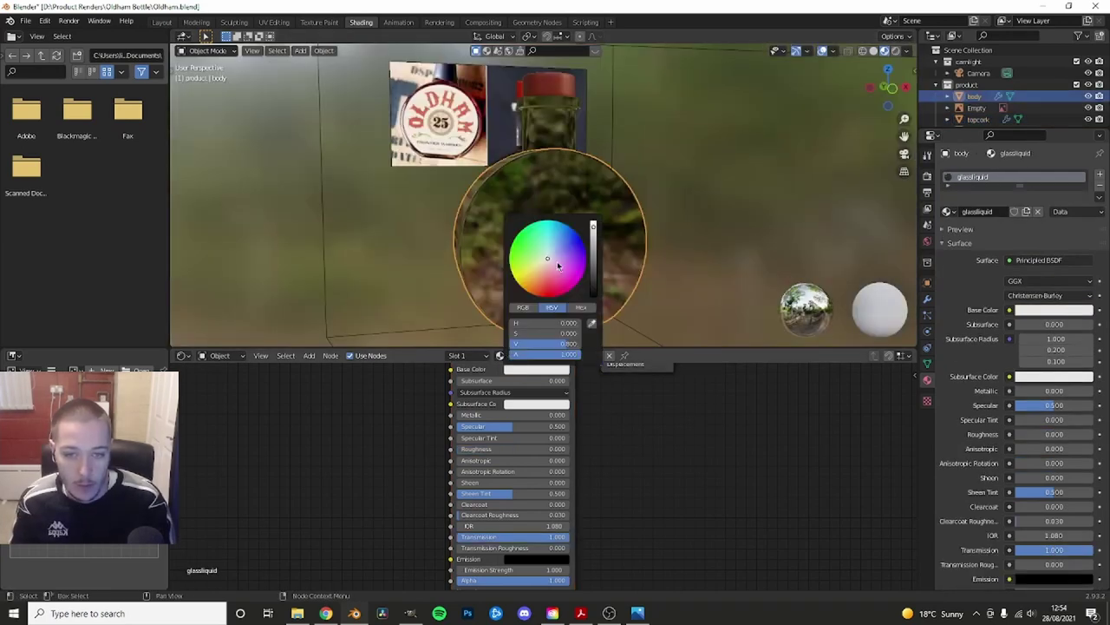
- Change the glassliquid base colour from strong red to a pale salmon-peach
left_click_drag(557, 266, 586, 259)
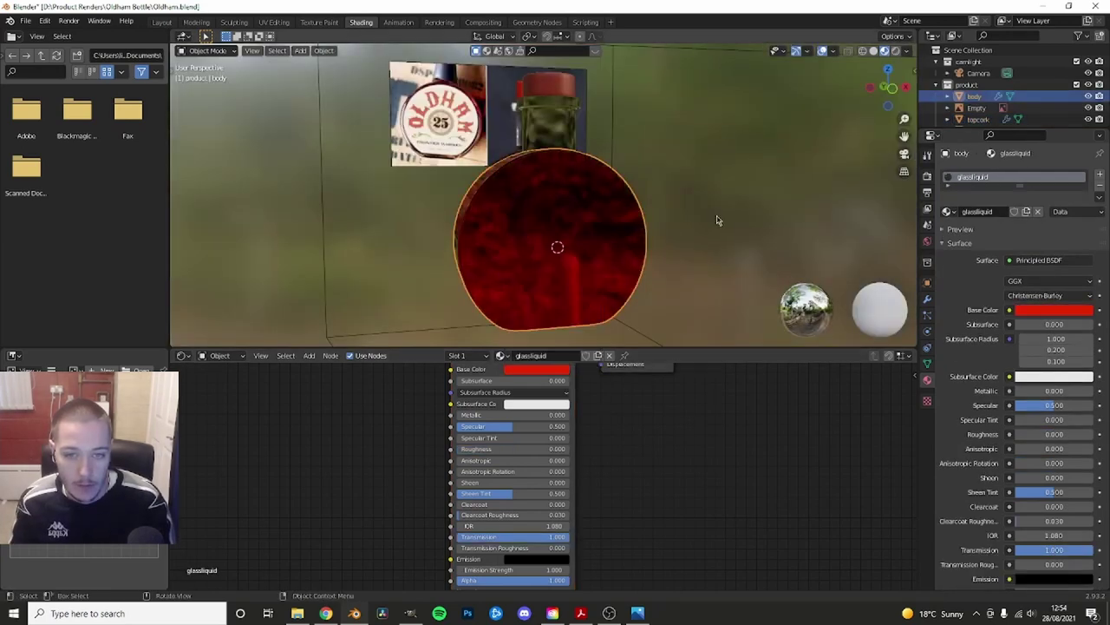
left_click(536, 369)
left_click(543, 274)
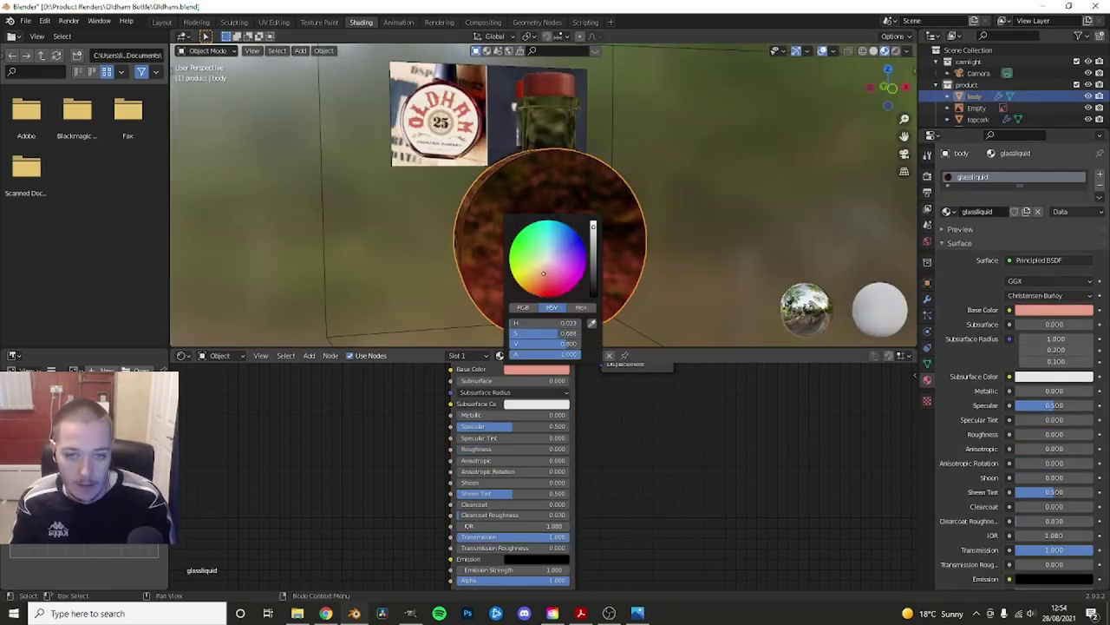
mouse_move(556, 271)
middle_mouse_down()
mouse_move(579, 235)
mouse_move(649, 280)
mouse_move(641, 312)
middle_mouse_up()
left_click(538, 371)
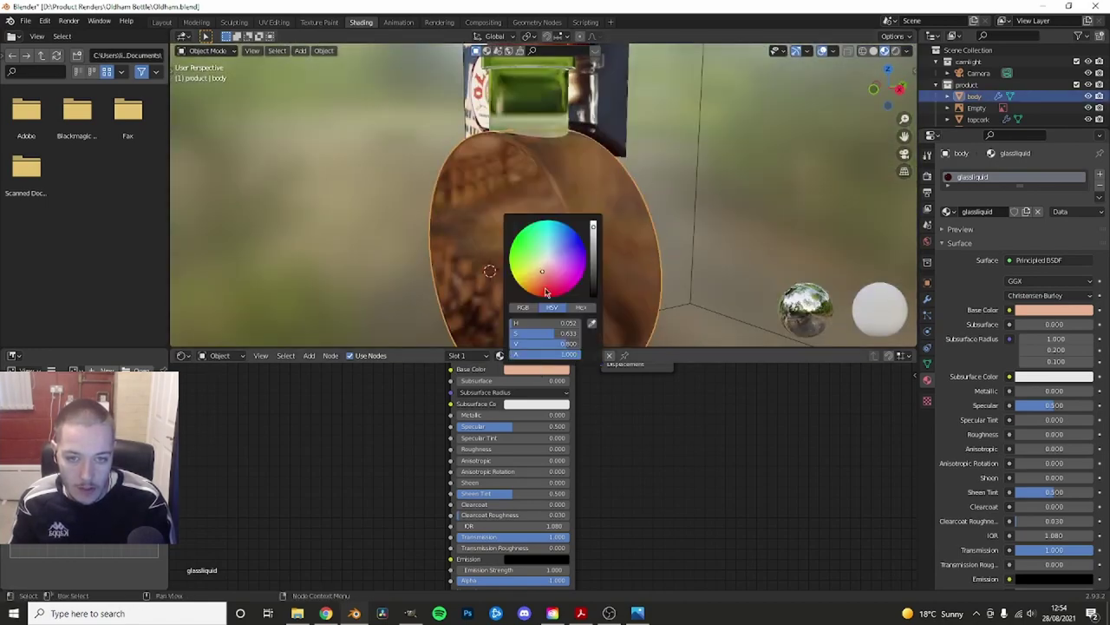
middle_click_drag(738, 228, 624, 267)
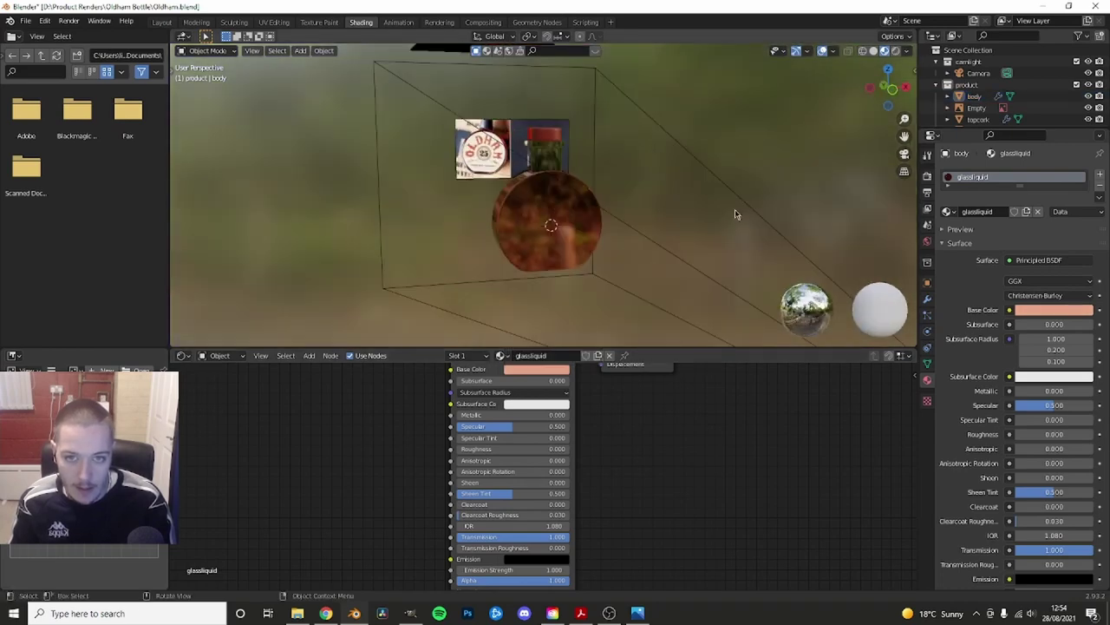
scroll(624, 266, "up", 3)
- Compare the tinted bottle with the Oldham reference photos, then view its round base
left_click(637, 613)
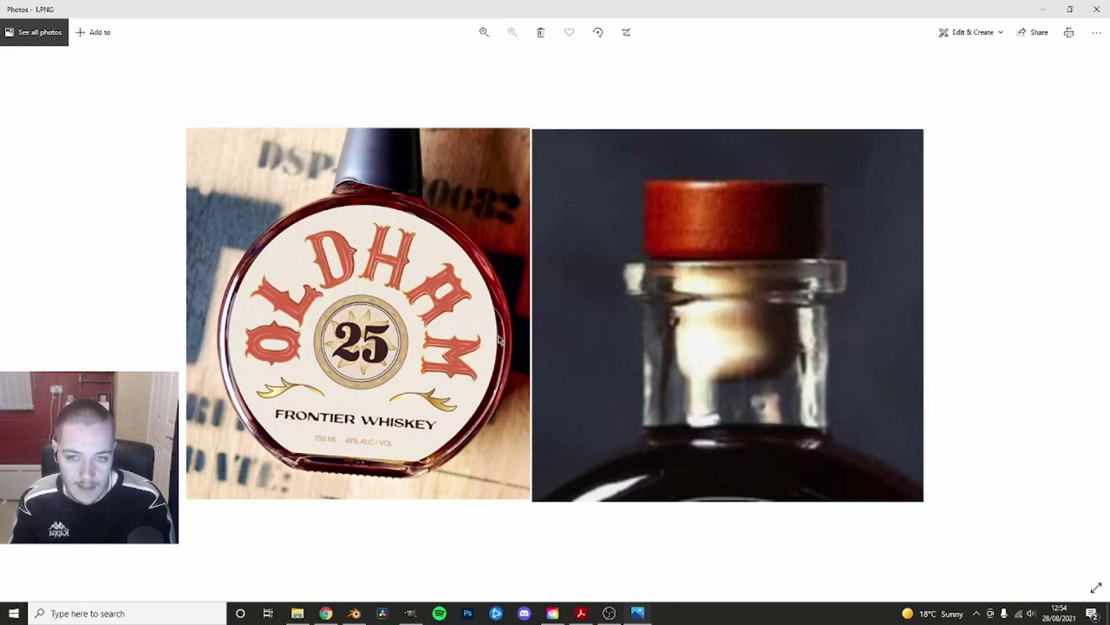
left_click(1048, 9)
middle_click_drag(555, 200, 509, 262)
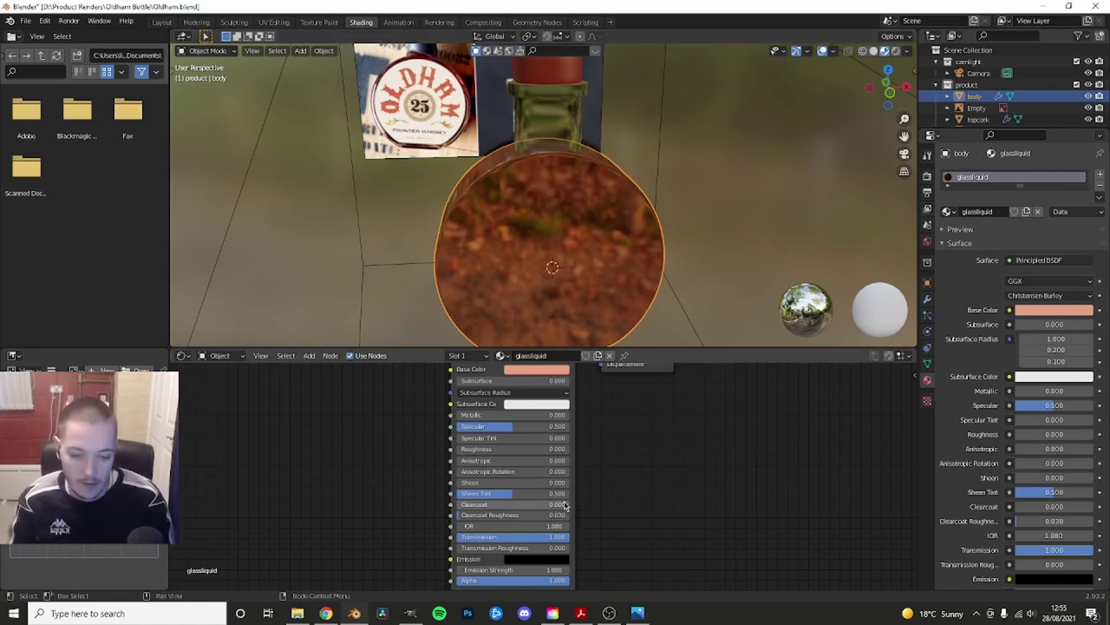
- Recheck the bottle body against the reference photos from a side view
left_click(638, 615)
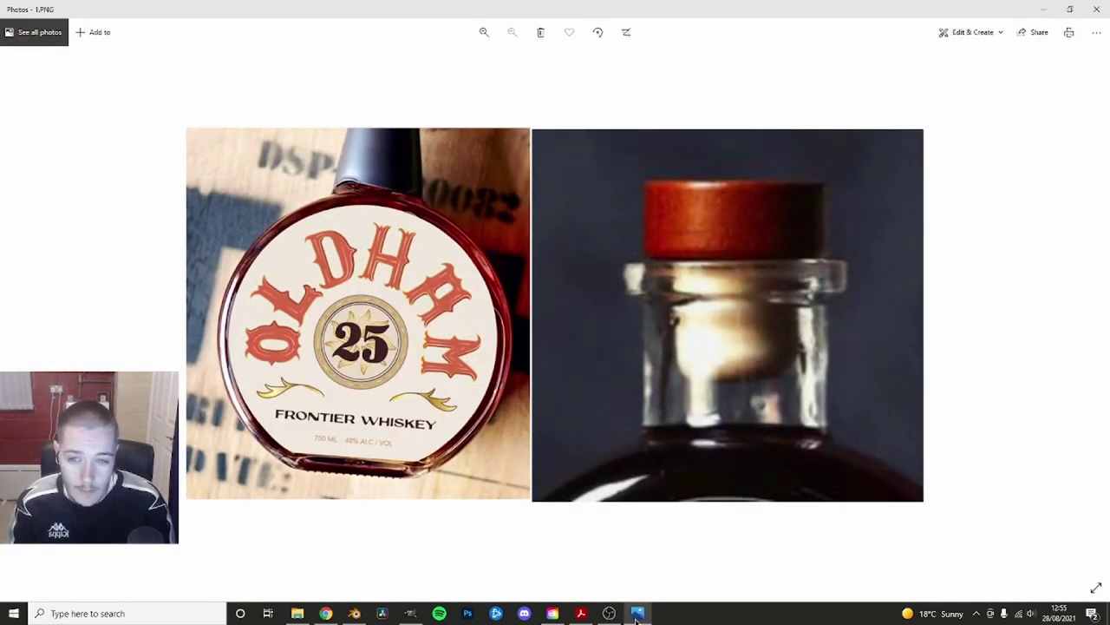
left_click(1043, 9)
mouse_move(567, 224)
middle_mouse_down()
mouse_move(618, 200)
mouse_move(476, 249)
mouse_move(524, 247)
middle_mouse_up()
- Select another edge loop on the bottle body, then leave Edit Mode for a frontal view
left_click(602, 198, "alt")
scroll(524, 247, "down", 4)
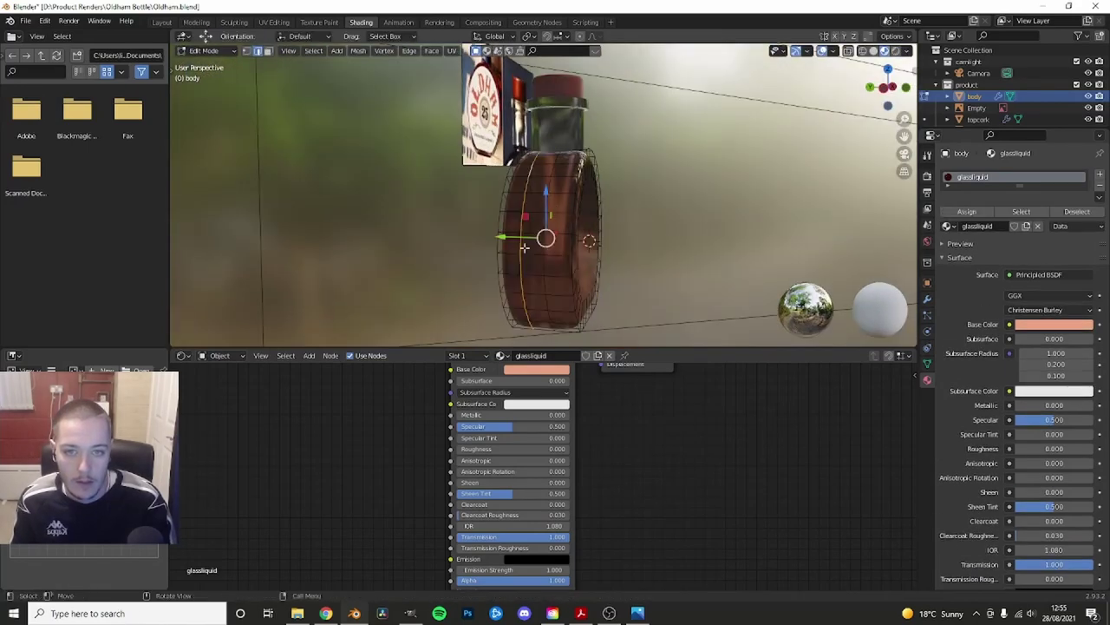
key("Tab")
middle_click_drag(546, 221, 597, 214)
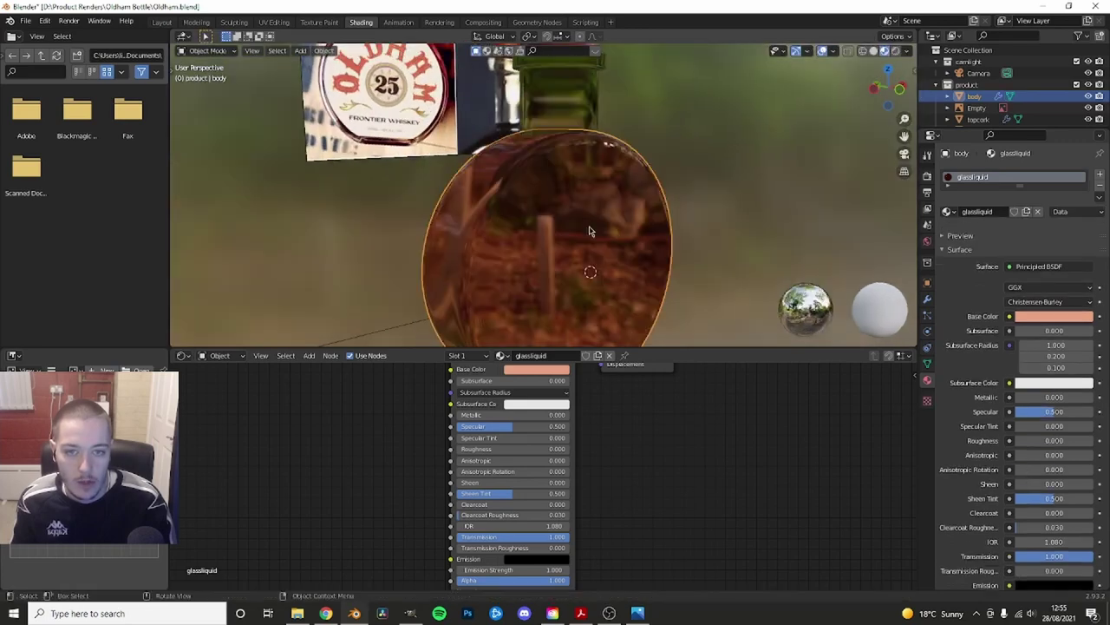
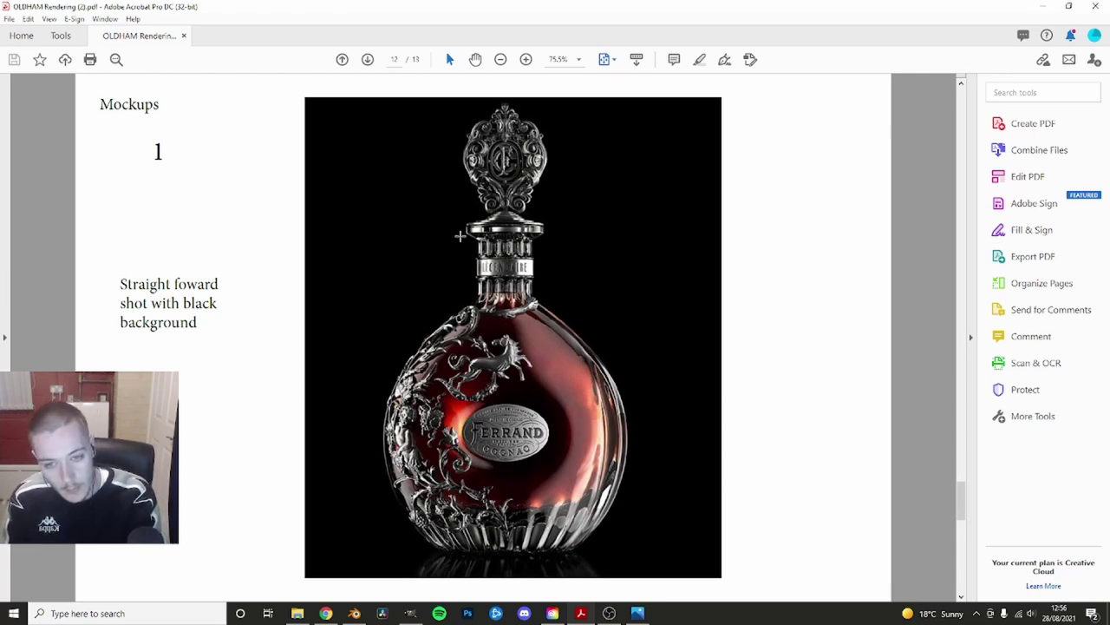
- Return from the Acrobat black-background mockup page to the Blender bottle scene
key("alt+Tab")
- Add a plane lowered beneath the bottle, viewed from the camera in rendered preview
key("shift+a")
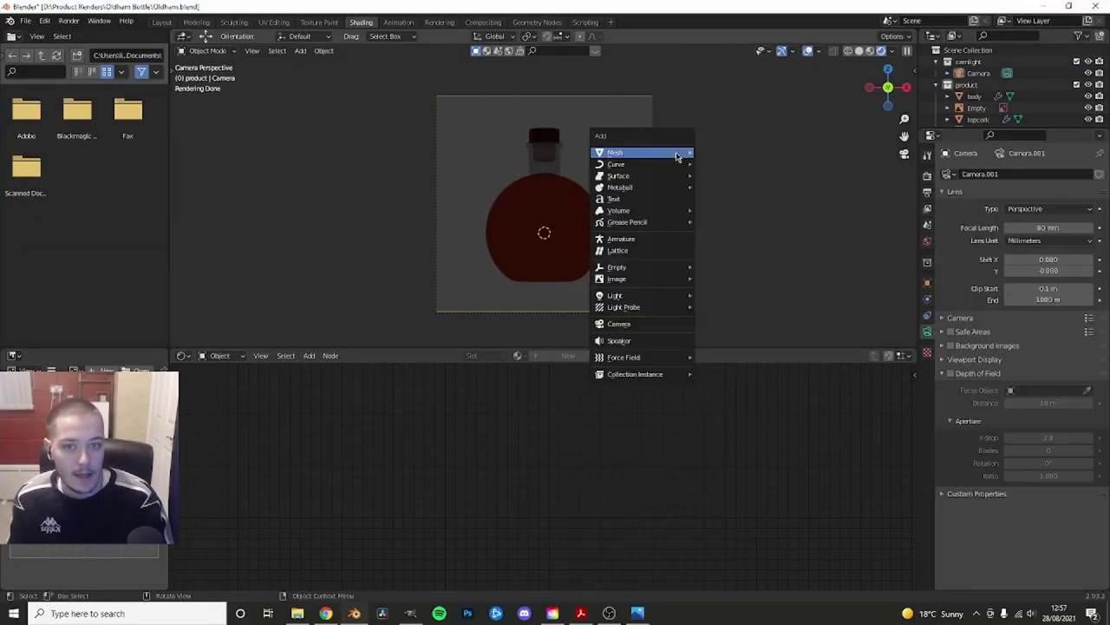
left_click(731, 158)
key("g")
key("z")
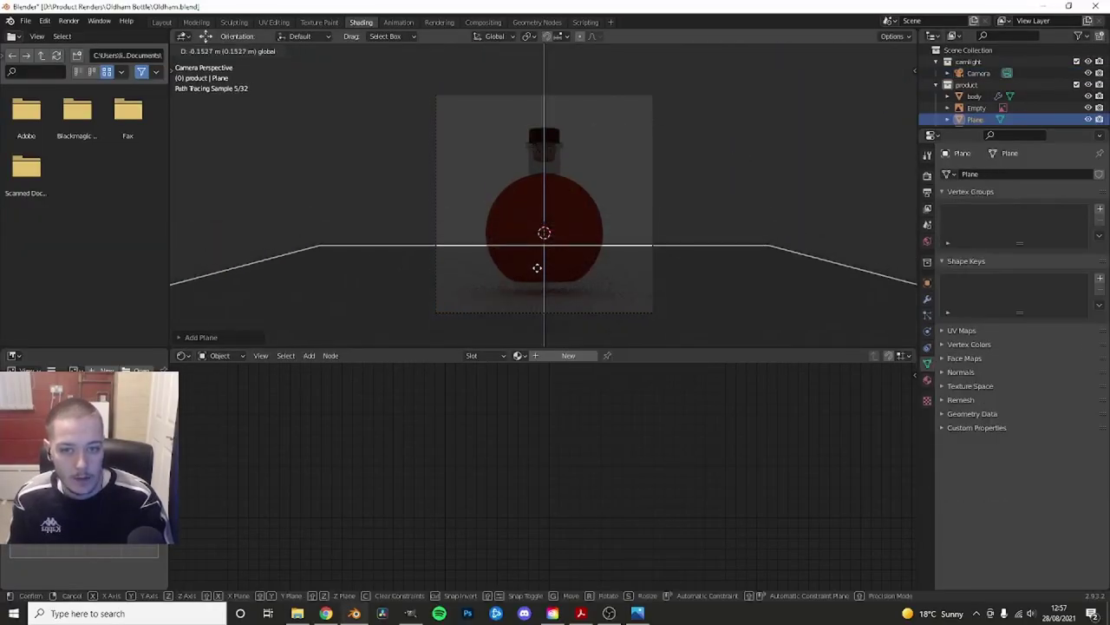
left_click(555, 260)
middle_click_drag(555, 260, 605, 223)
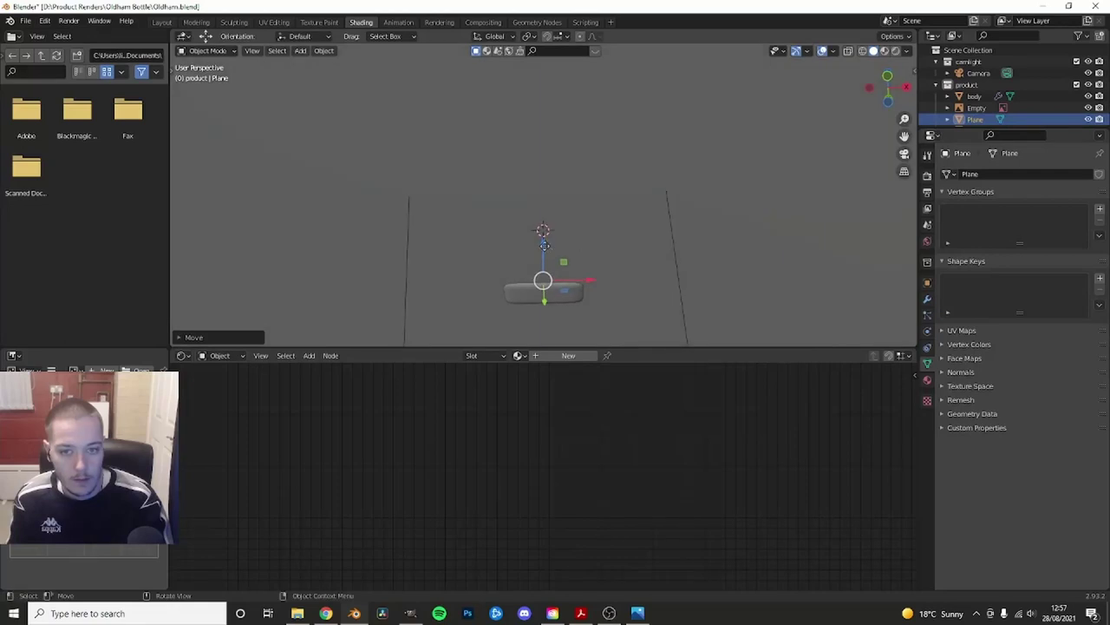
left_click_drag(543, 244, 544, 243)
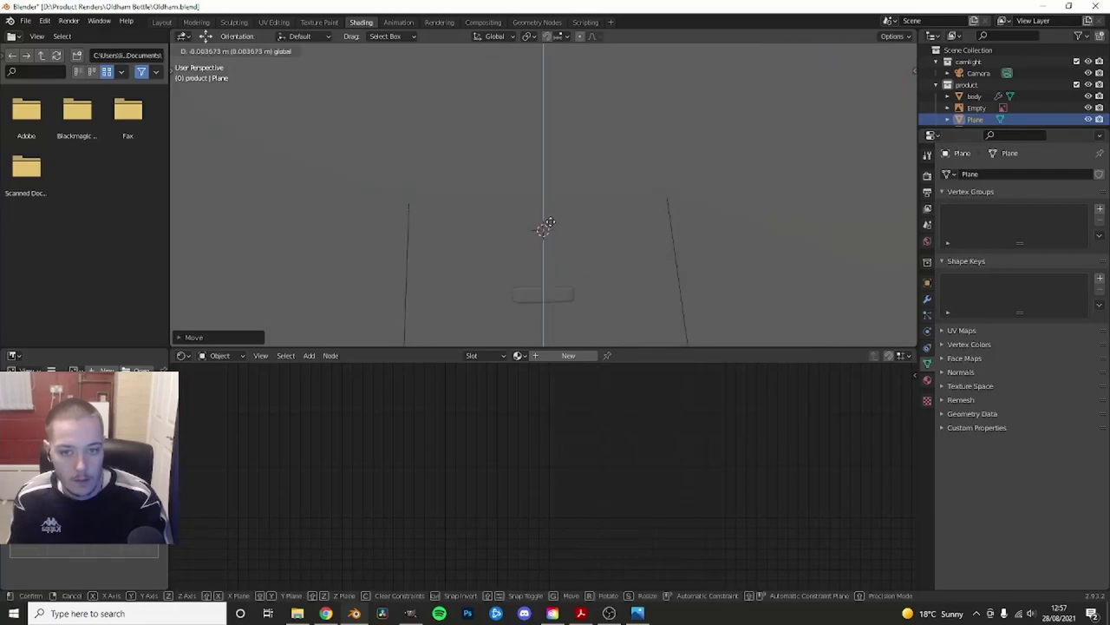
left_click(544, 227)
key("KP_0")
key("shift+z")
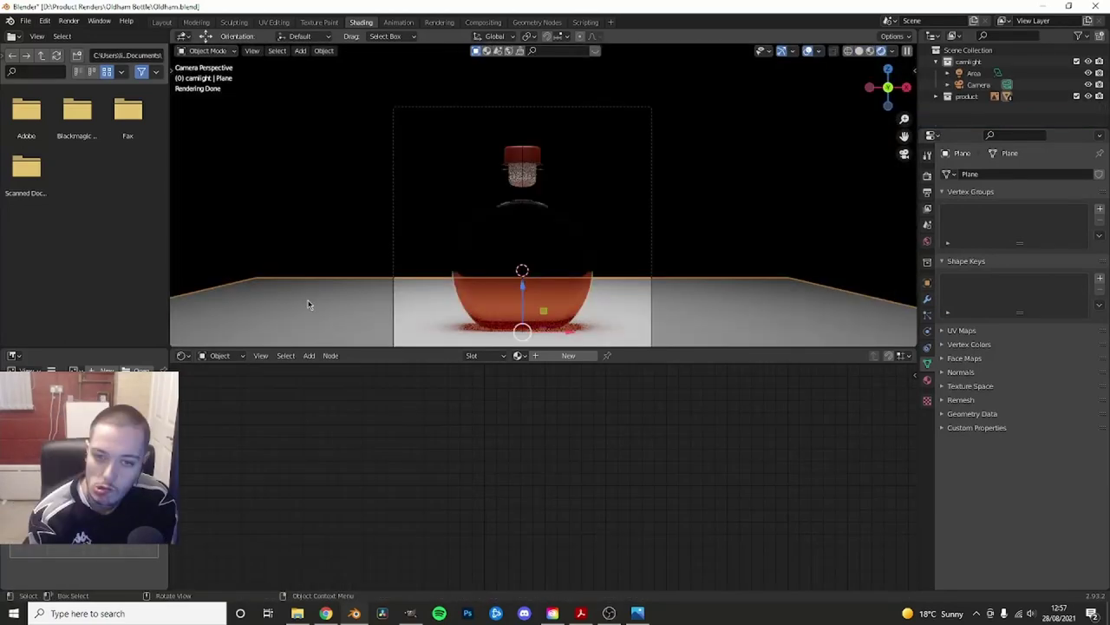
- Give the plane its own new material named 'floor'
left_click(519, 356)
left_click(507, 385)
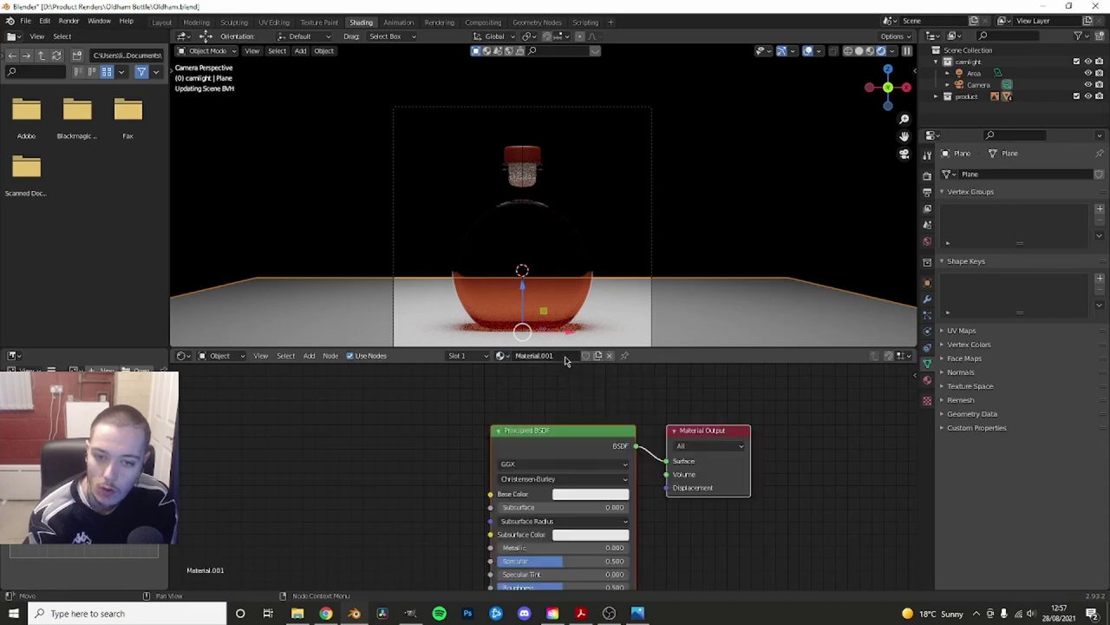
double_click(554, 356)
key("BackSpace")
type("floo")
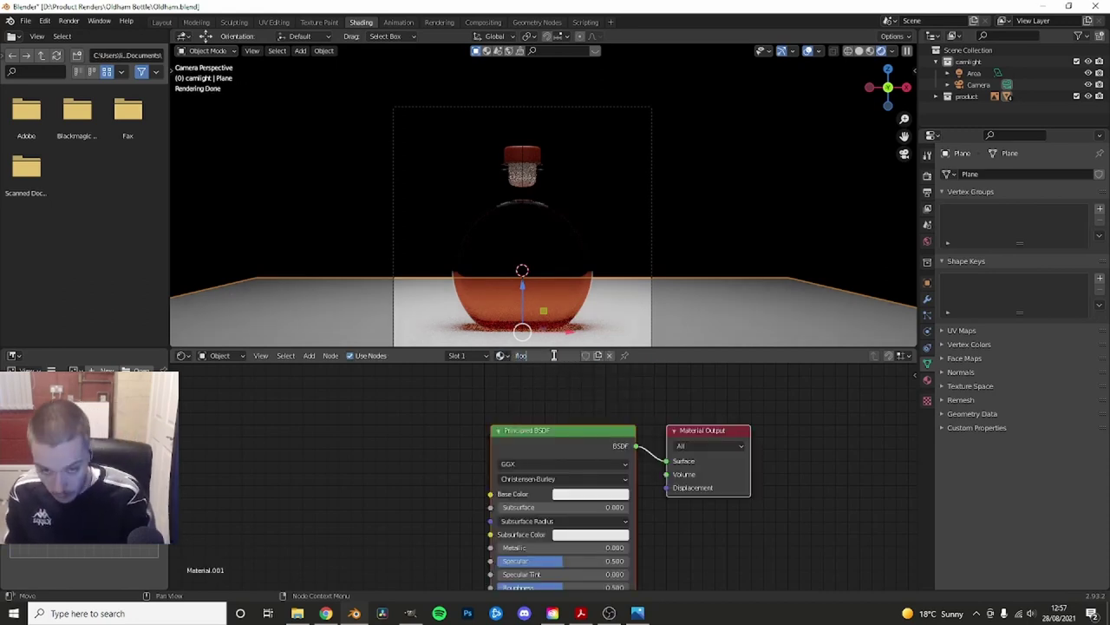
type("r")
key("Return")
- Try raising the floor material's Specular and Transmission values
middle_click_drag(549, 568, 526, 515)
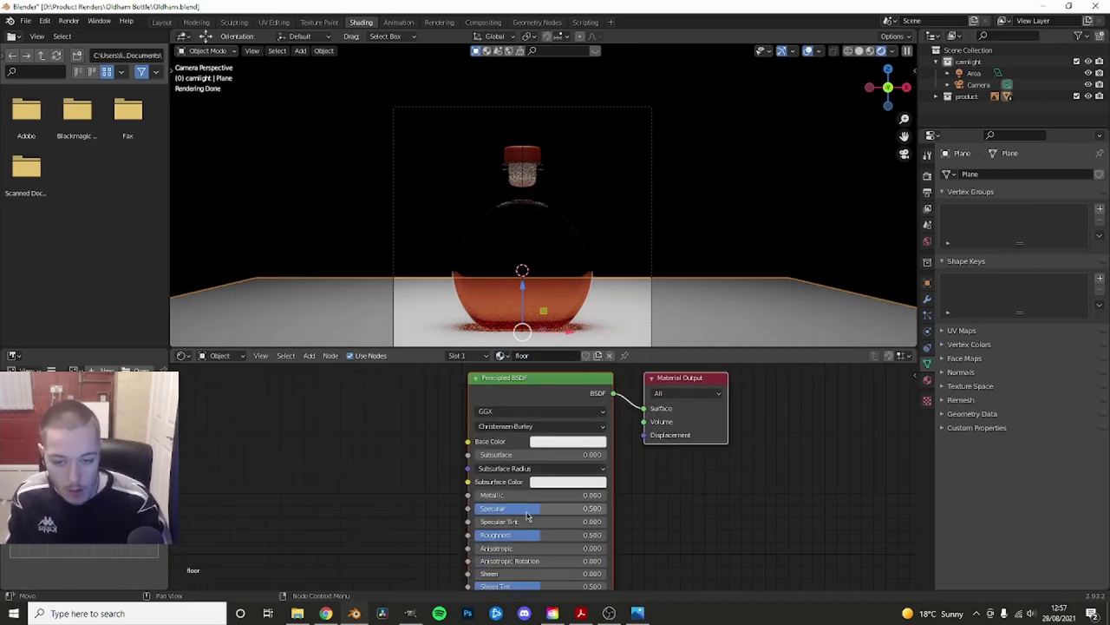
left_click_drag(526, 515, 531, 515)
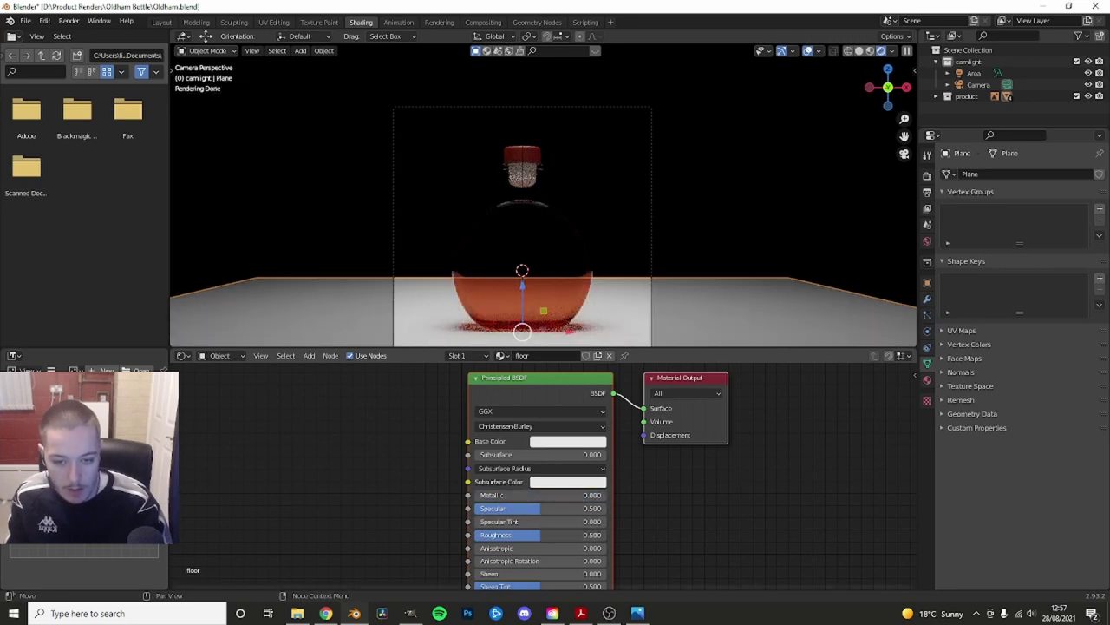
middle_click_drag(531, 516, 495, 434)
left_click_drag(466, 556, 555, 555)
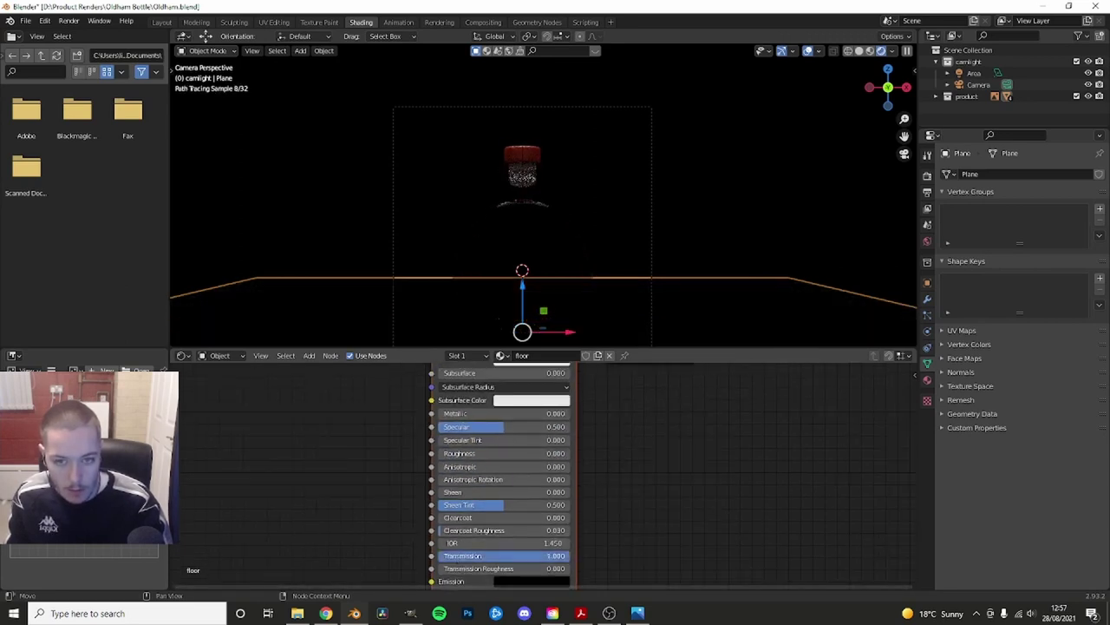
left_click(555, 555)
key("Return")
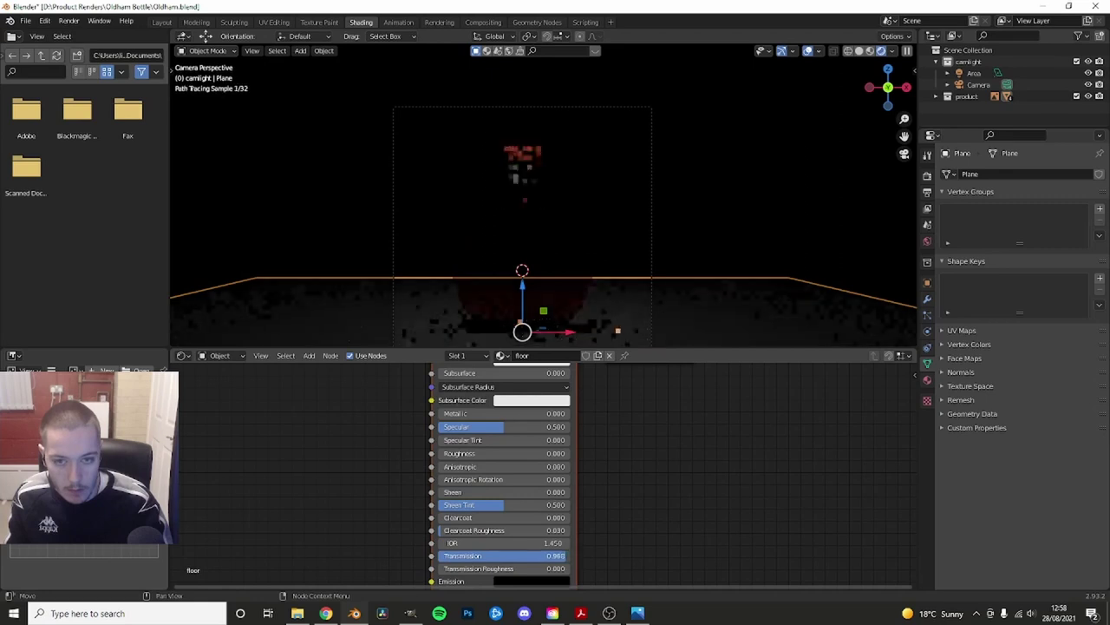
left_click(717, 295)
left_click_drag(473, 425, 569, 426)
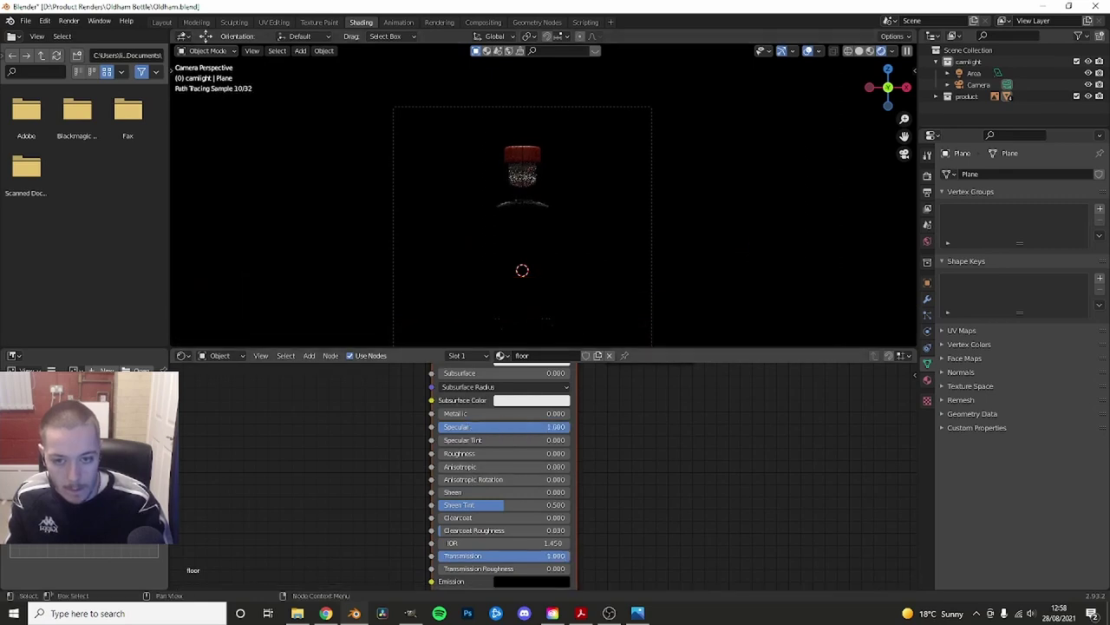
scroll(671, 266, "down", 4)
- Set the floor to Metallic 1 and lower its Transmission back to 0
left_click(664, 265)
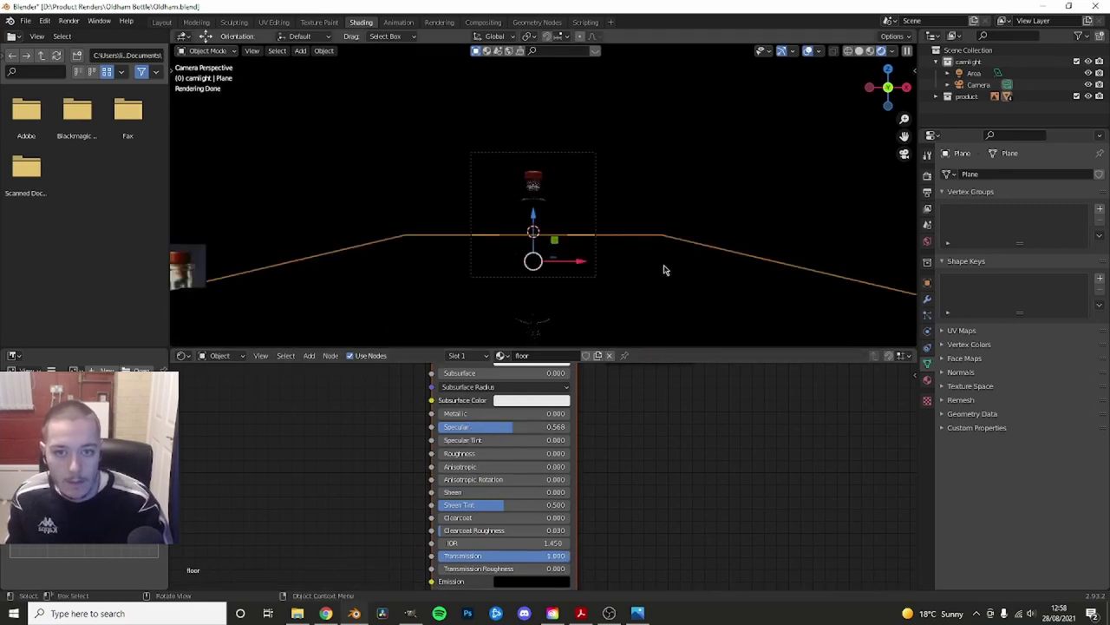
left_click(657, 281)
left_click(657, 280)
left_click_drag(469, 412, 540, 413)
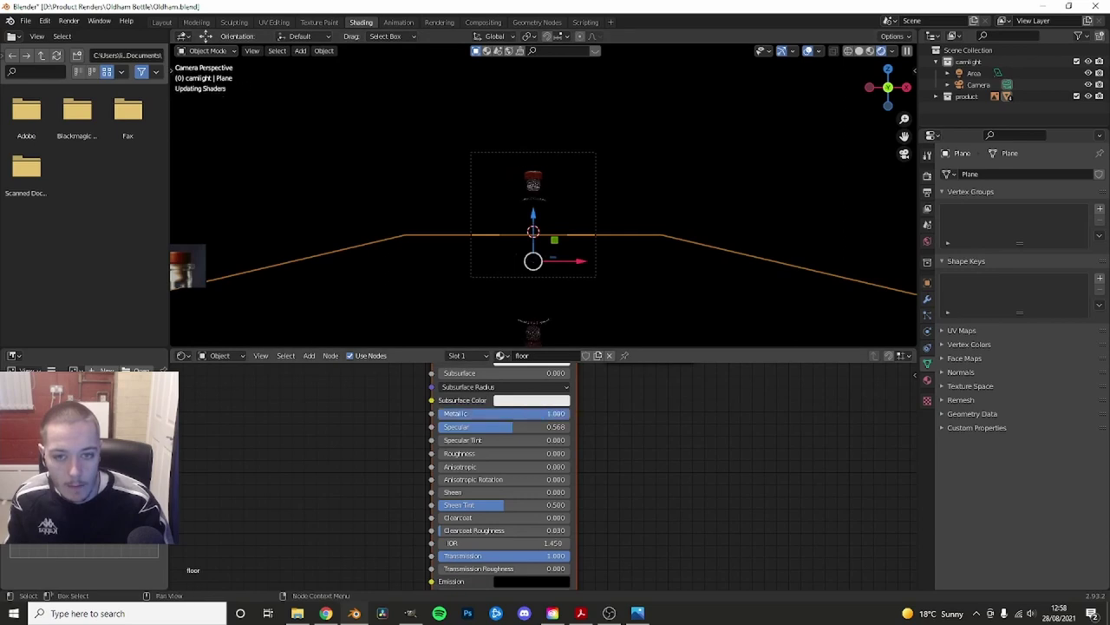
left_click(659, 216)
scroll(568, 266, "up", 3)
scroll(712, 278, "down", 1)
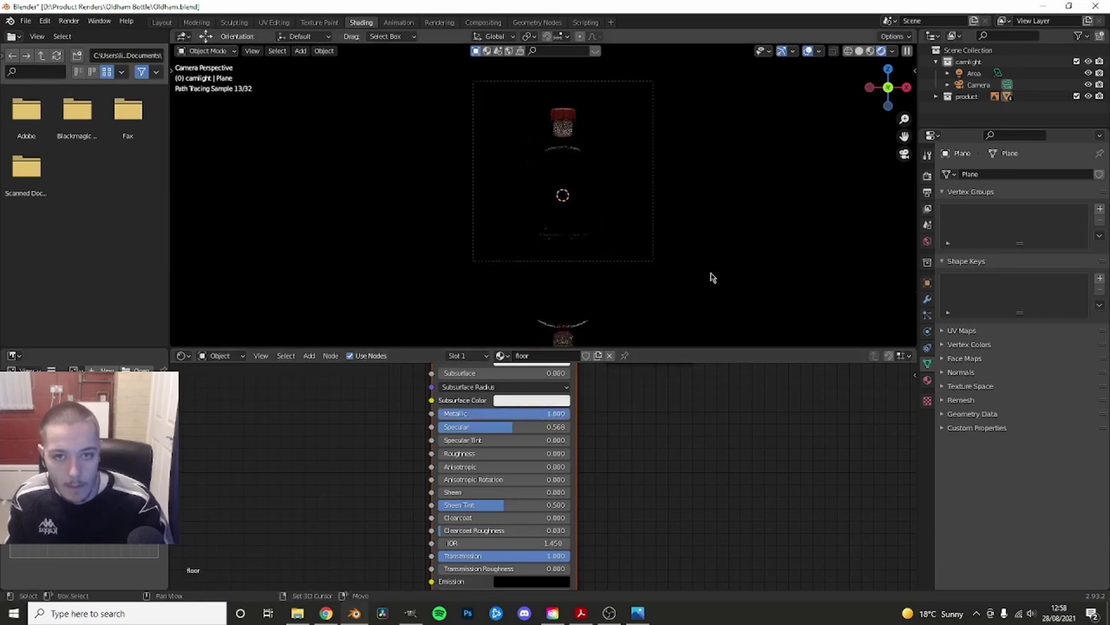
scroll(573, 279, "up", 2)
left_click(674, 255)
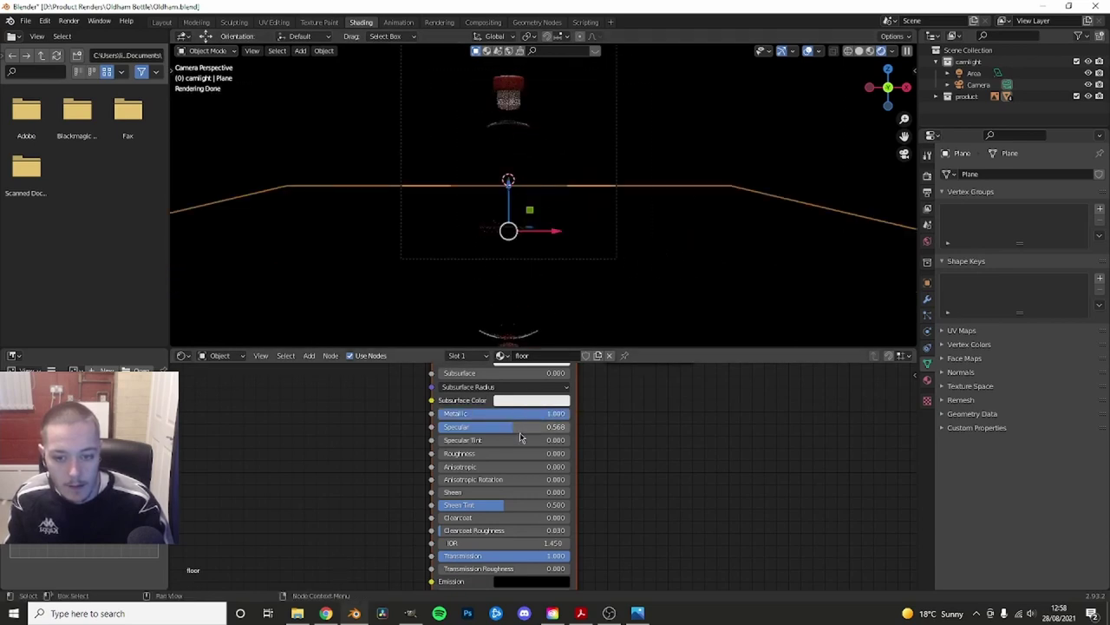
left_click_drag(555, 555, 438, 555)
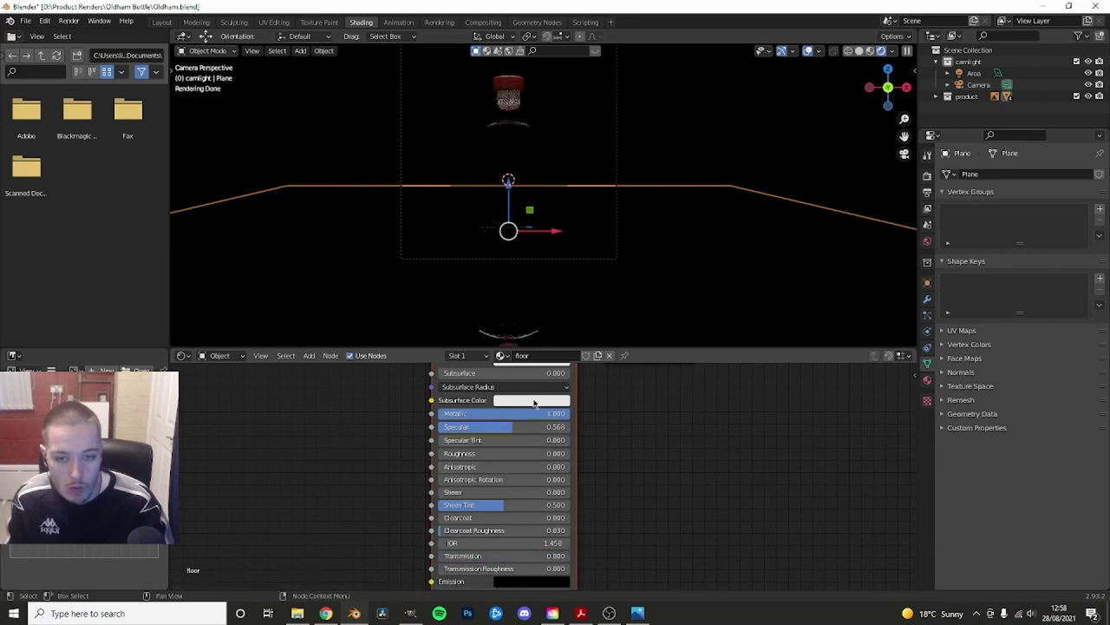
- Darken the floor's Base Color to black
scroll(535, 402, "up", 2, "shift")
left_click(534, 399)
left_click(604, 276)
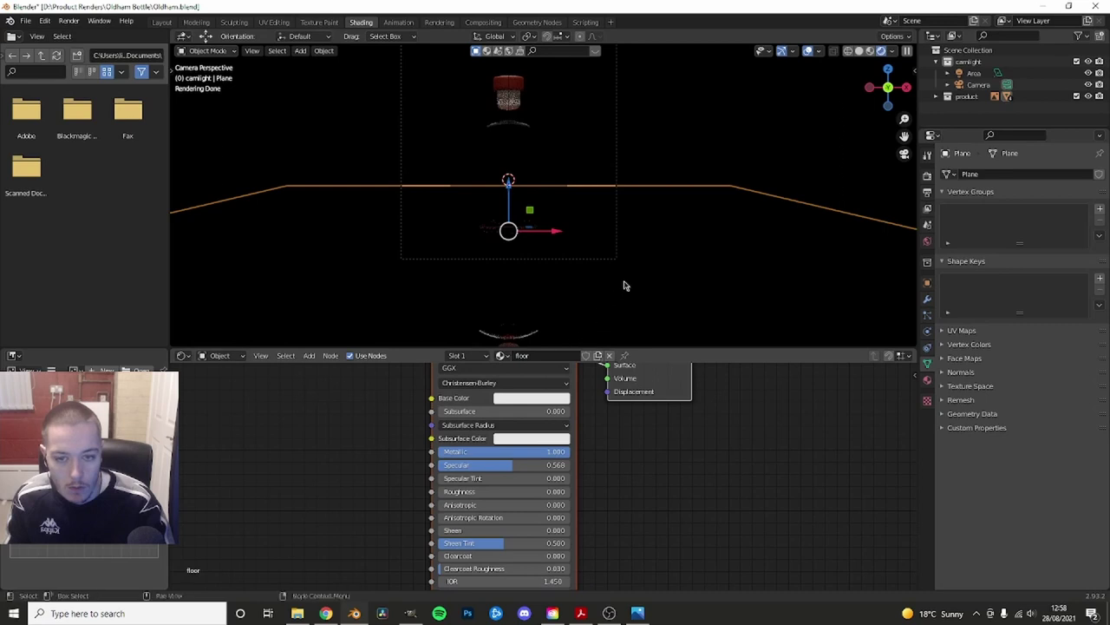
left_click(538, 399)
left_click_drag(588, 260, 588, 310)
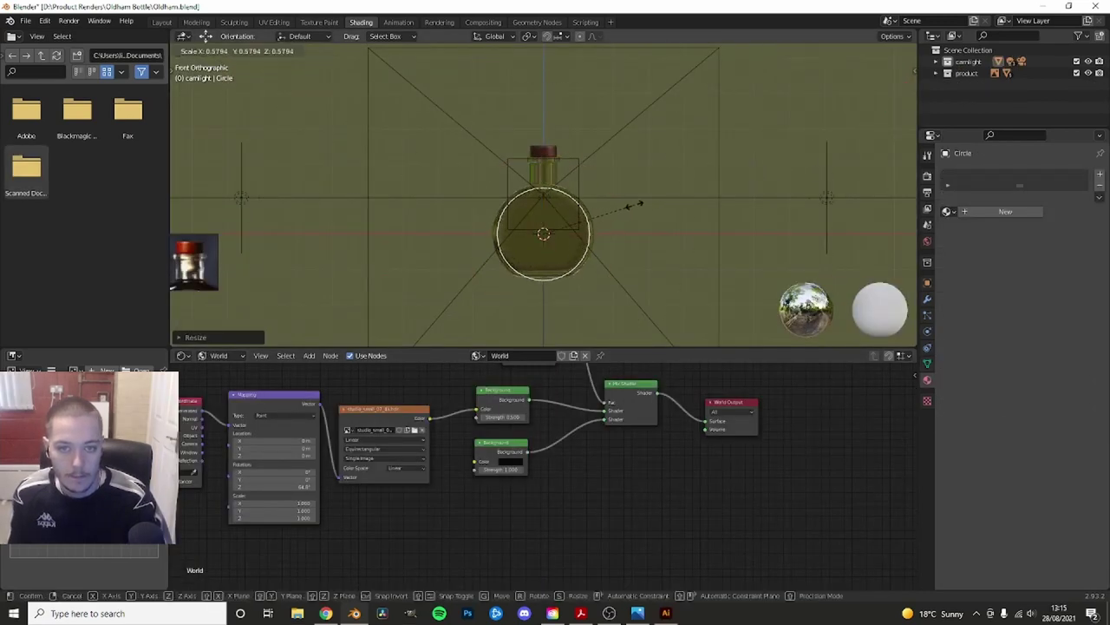
- Confirm the shrunken circle and enter Edit Mode with X-ray enabled
left_click(634, 232)
scroll(602, 174, "up", 2)
scroll(607, 199, "up", 2)
key("Tab")
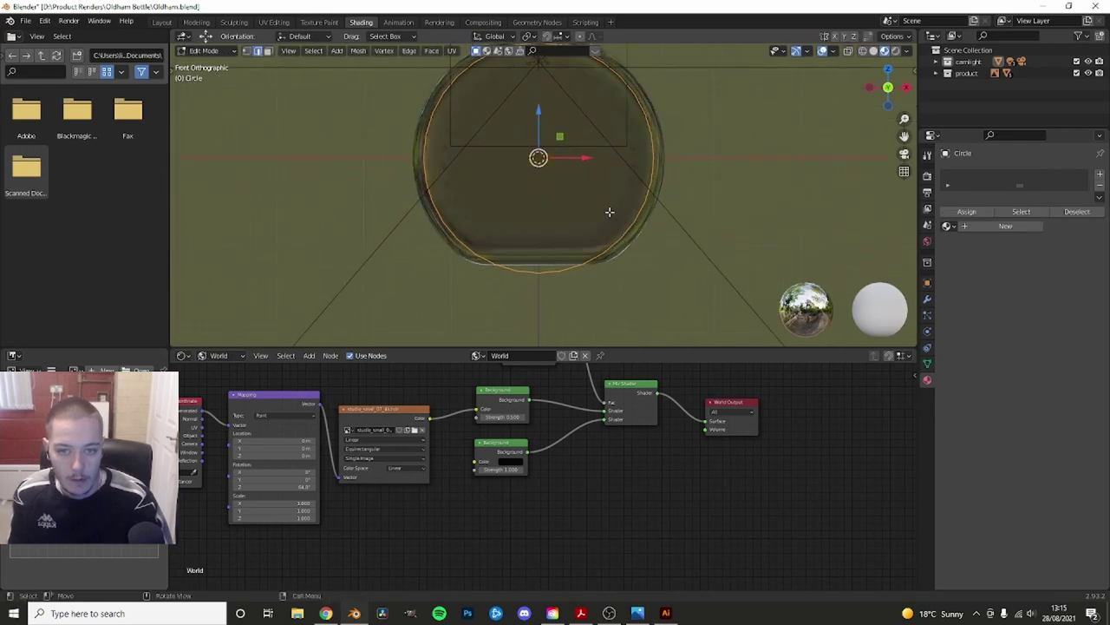
key("shift+z")
scroll(457, 199, "up", 2)
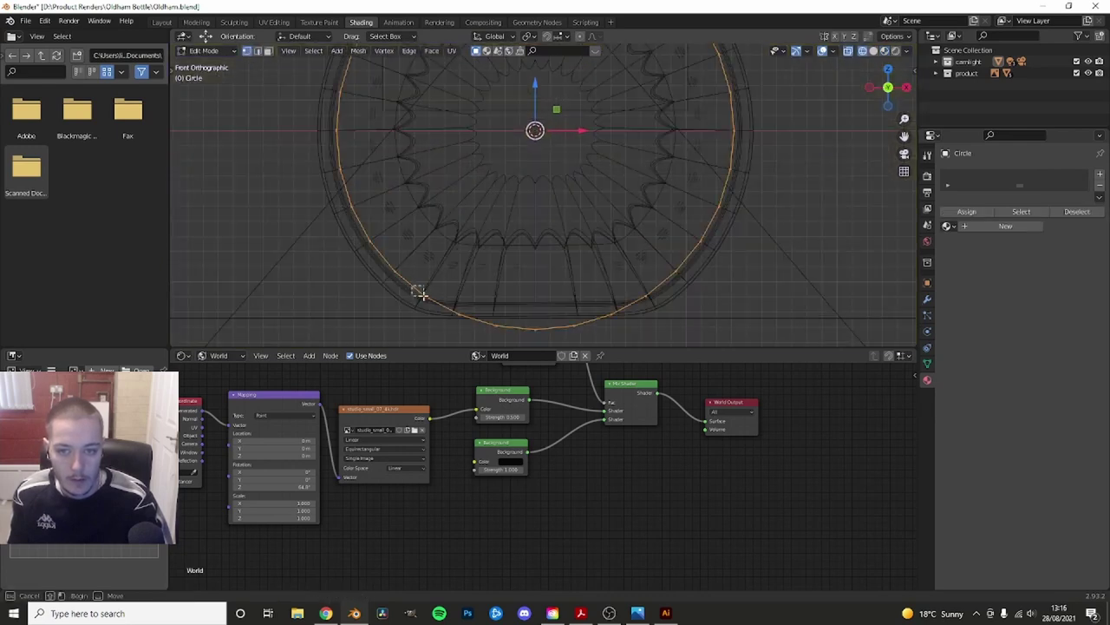
left_click(419, 293)
- Move the first two bottom vertices of the circle vertically along Z
left_click(458, 309)
key("a")
left_click_drag(458, 309, 444, 291)
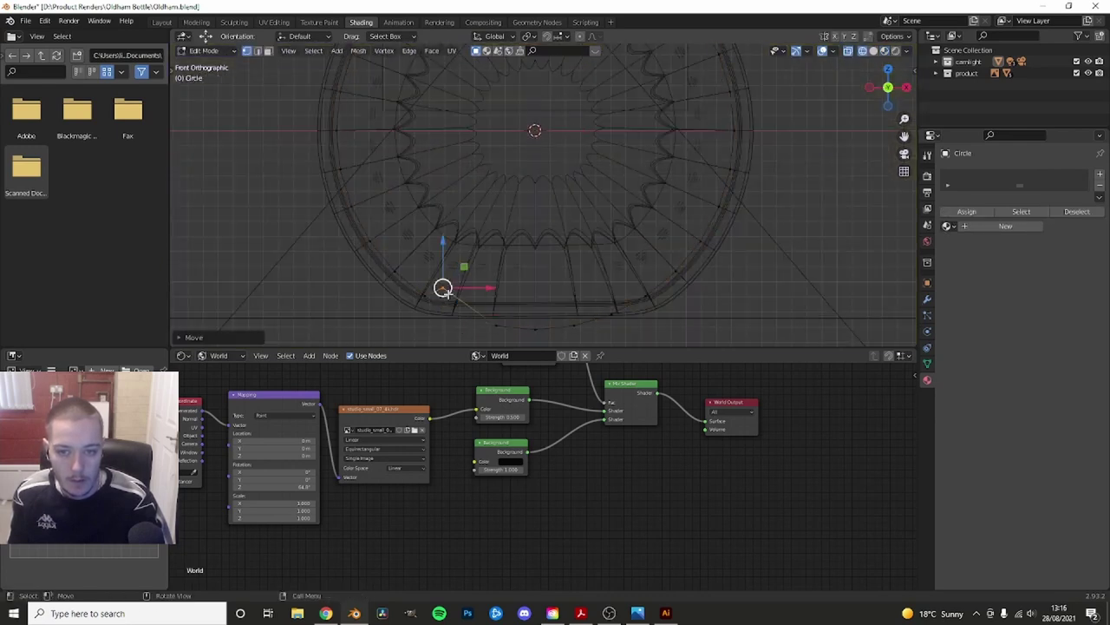
key("ctrl+z")
key("g")
key("z")
left_click(469, 272)
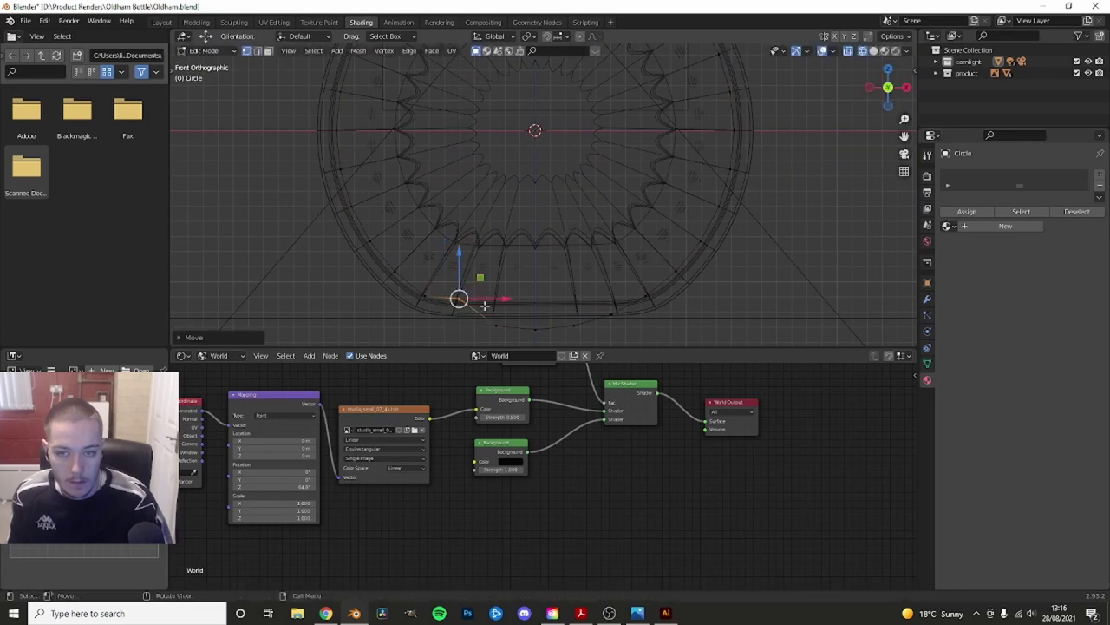
left_click(496, 301)
key("g")
key("z")
left_click(503, 259)
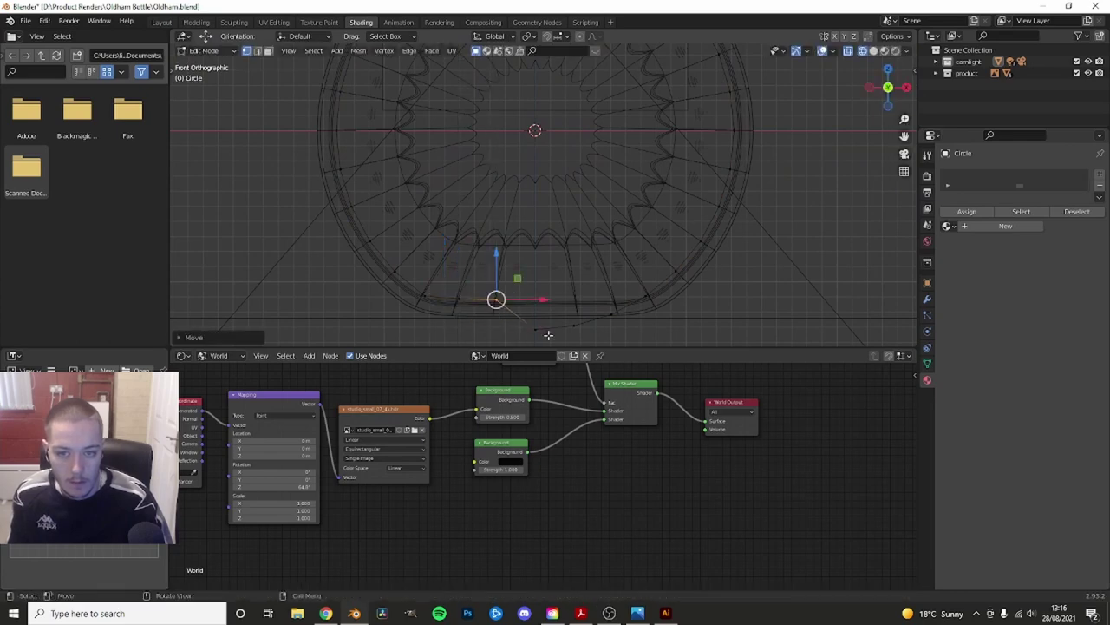
- Move the next three base vertices along Z to follow the bottle's base
left_click(535, 328)
key("g")
key("z")
left_click(536, 262)
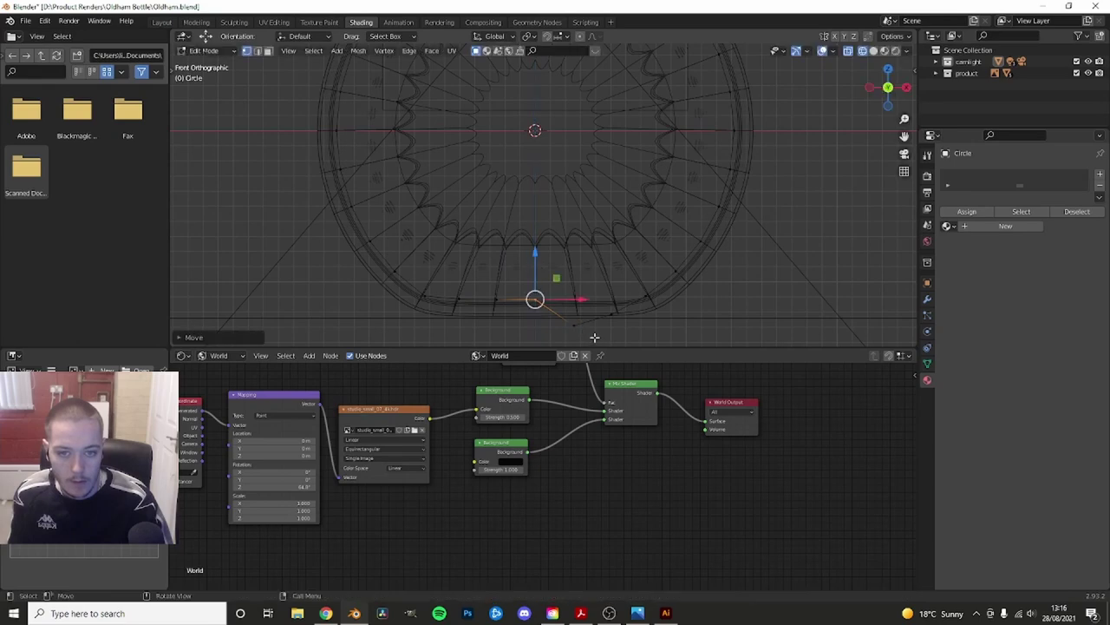
left_click(575, 305)
key("g")
key("z")
left_click(575, 271)
left_click(612, 308)
key("g")
key("z")
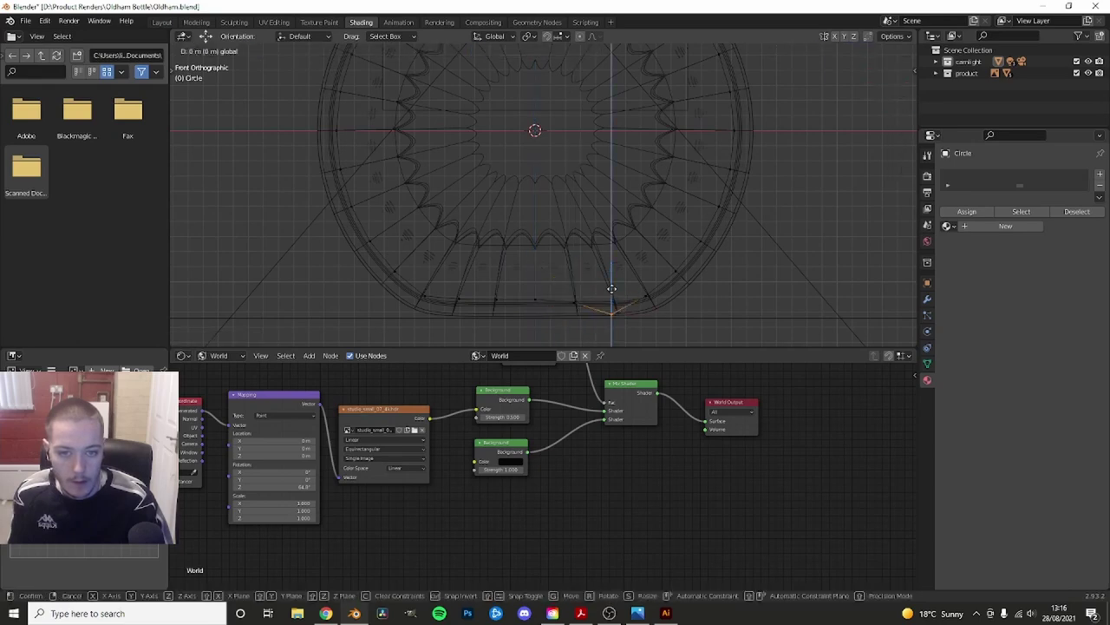
left_click(614, 276)
- Adjust one more base vertex, leave Edit Mode and check the circle in rendered view
left_click(574, 303)
key("g")
key("z")
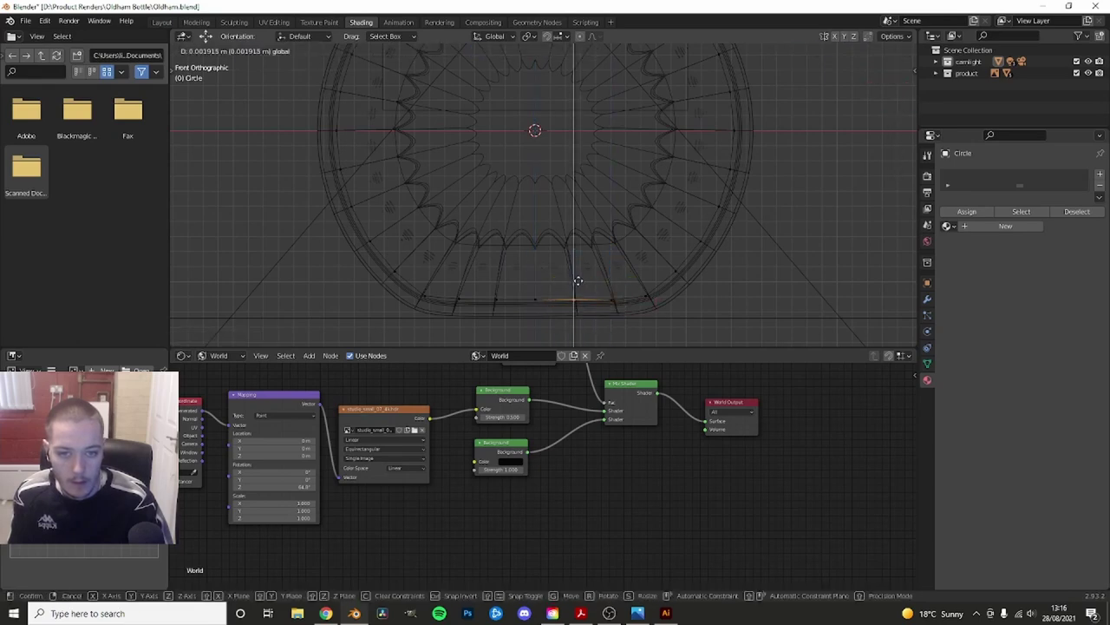
left_click(578, 280)
left_click(610, 297)
key("Tab")
key("shift+z")
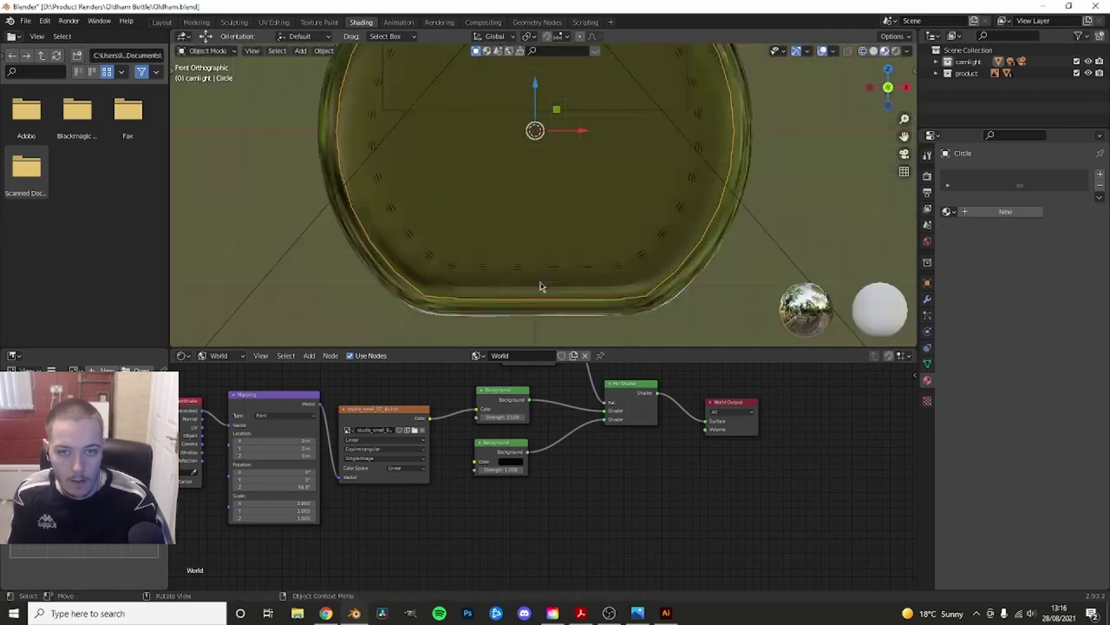
scroll(540, 285, "down", 5)
scroll(532, 225, "up", 5)
mouse_move(564, 243)
middle_mouse_down()
mouse_move(533, 225)
mouse_move(512, 246)
middle_mouse_up()
- Scale the circle slightly and frame it in the view to inspect its shape
key("s")
left_click(714, 154)
scroll(521, 226, "down", 3)
key("grave")
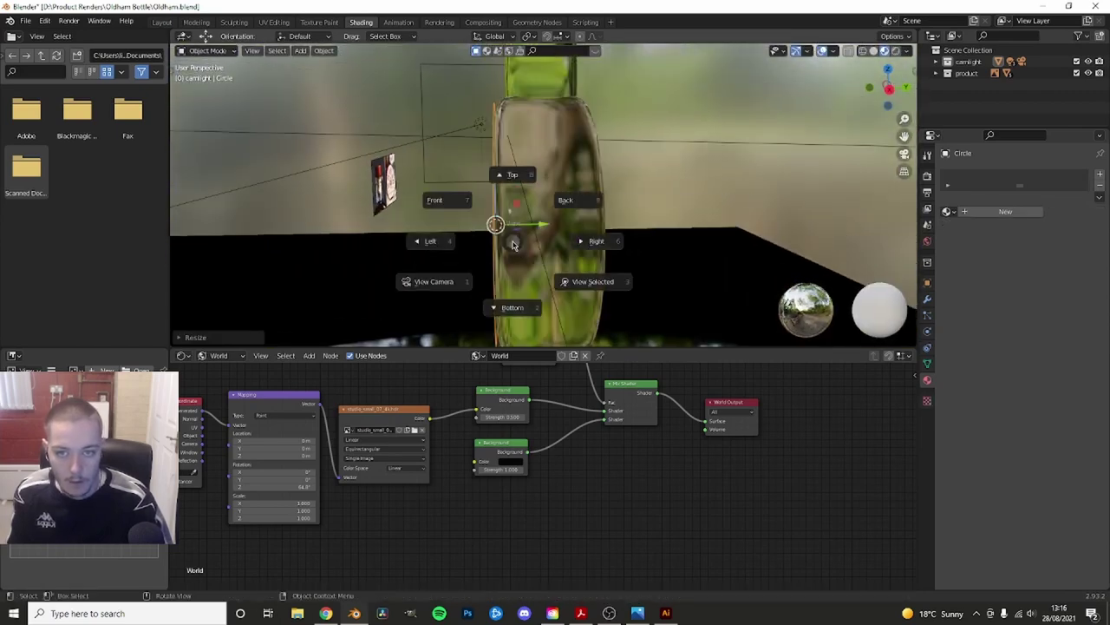
left_click(592, 281)
key("Tab")
mouse_move(608, 251)
middle_mouse_down()
mouse_move(640, 236)
mouse_move(537, 228)
mouse_move(395, 189)
middle_mouse_up()
key("Tab")
scroll(395, 188, "up", 3)
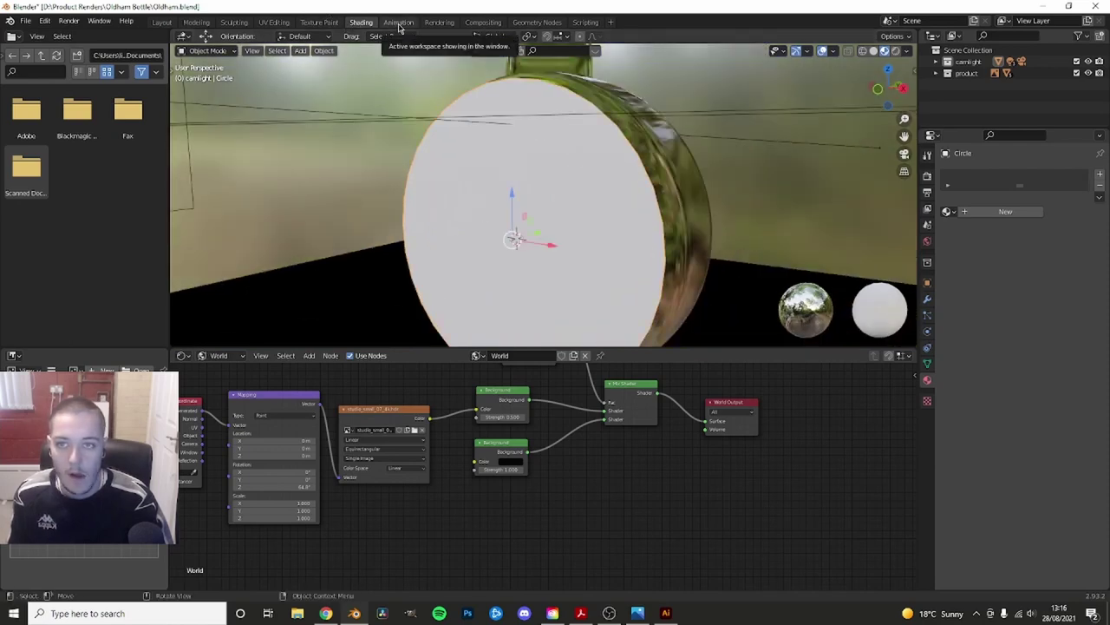
- Create a new object material for the circle named 'label'
left_click(213, 355)
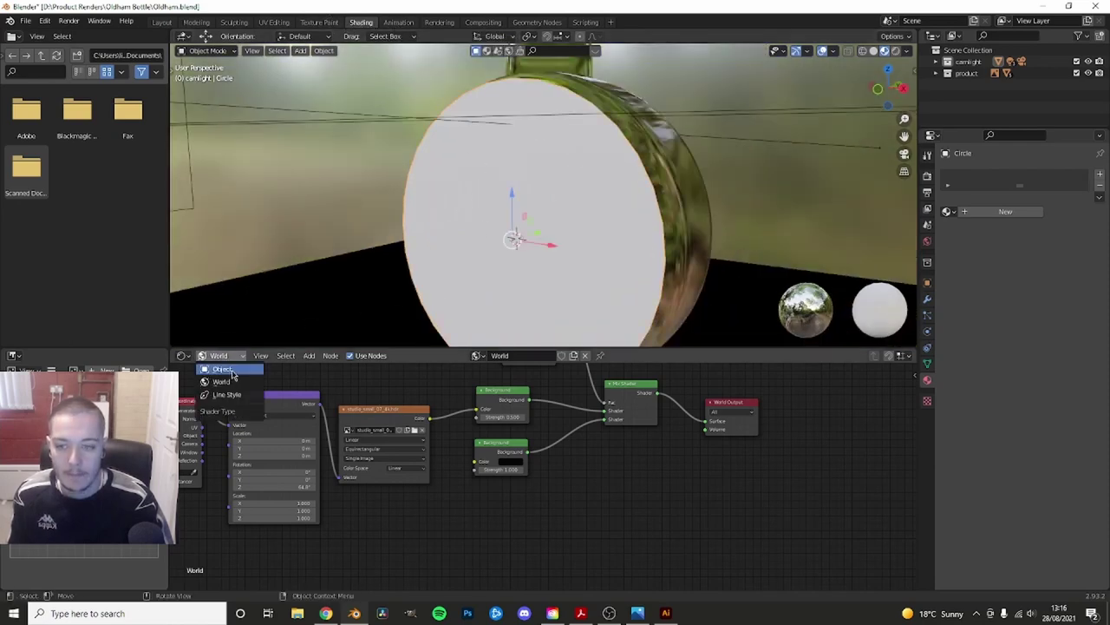
left_click(224, 368)
left_click(535, 356)
type("la")
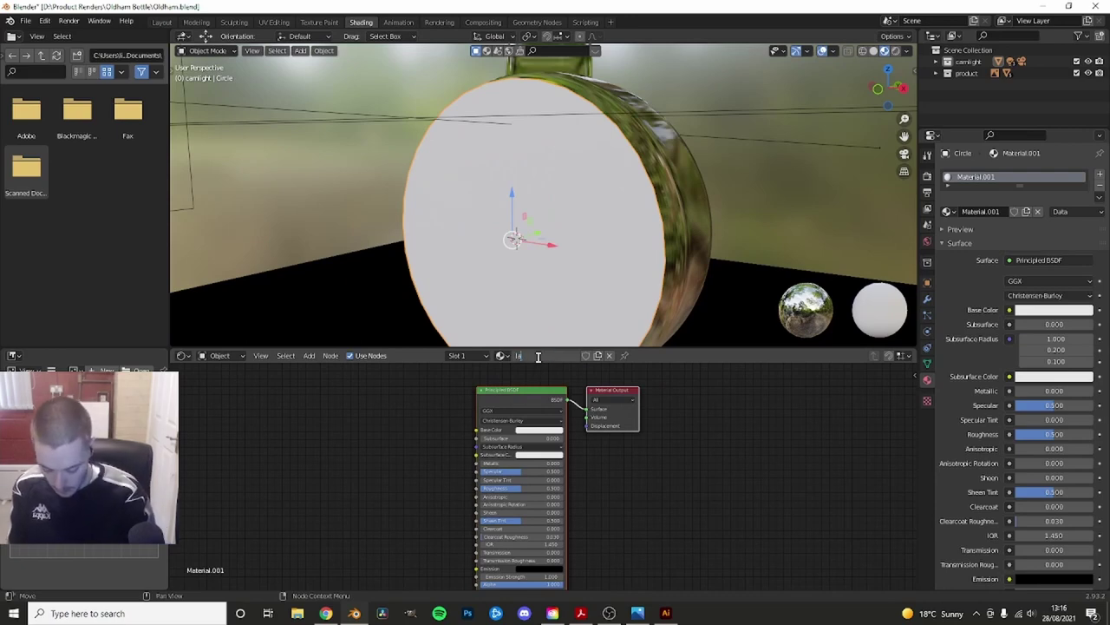
type("bel")
key("Return")
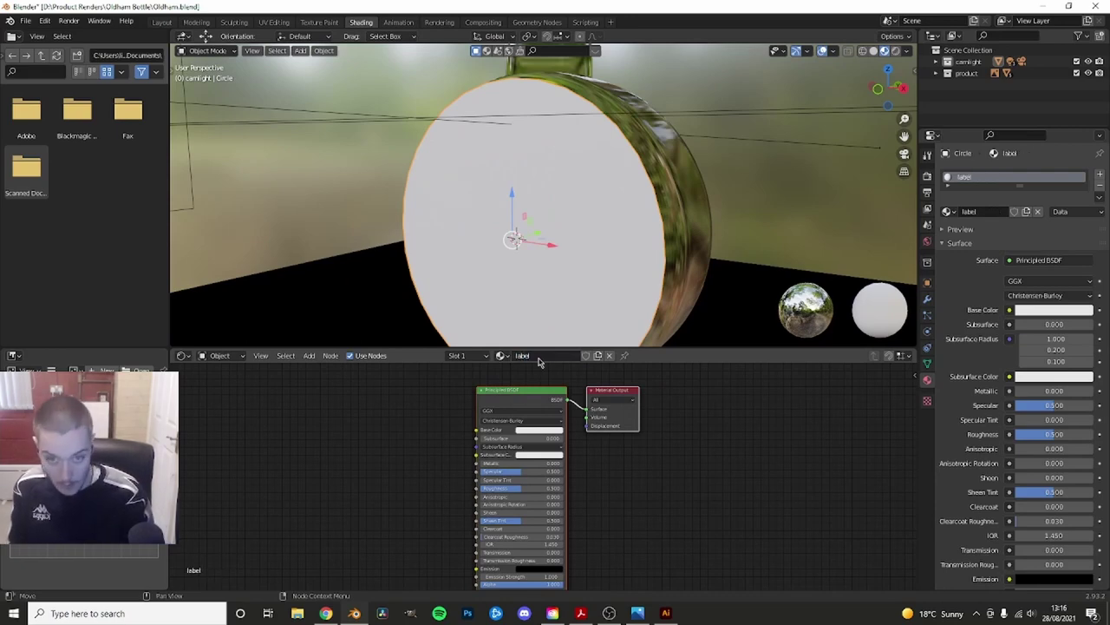
- Feed an Image Texture loading Oldham Bottle Label.png into the Base Color
left_click(309, 356)
left_click(327, 369)
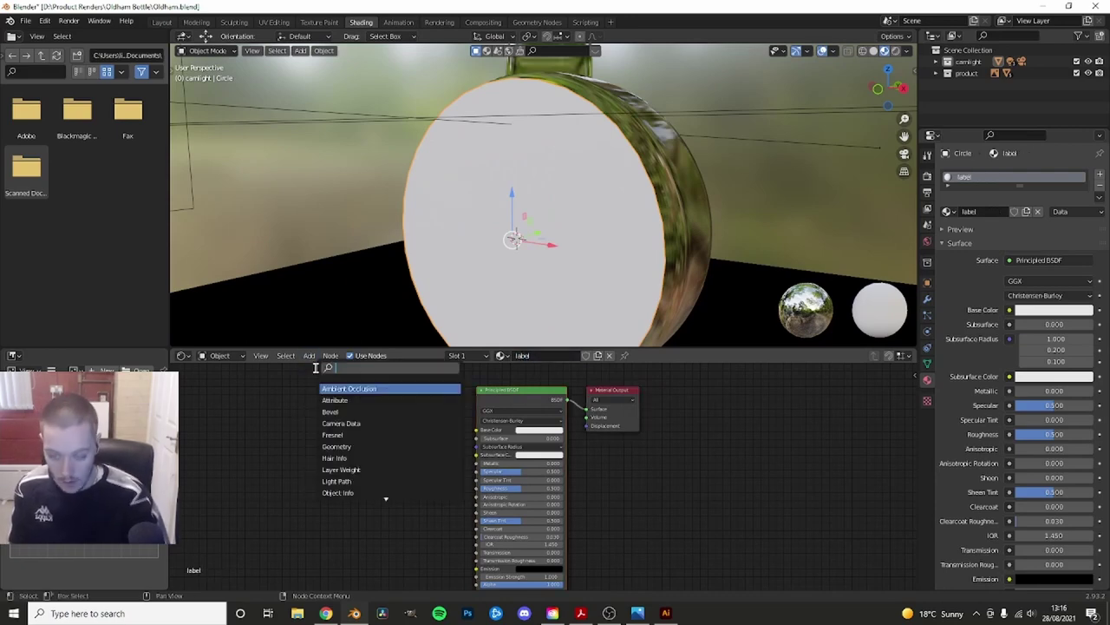
type("image")
key("Return")
left_click(395, 399)
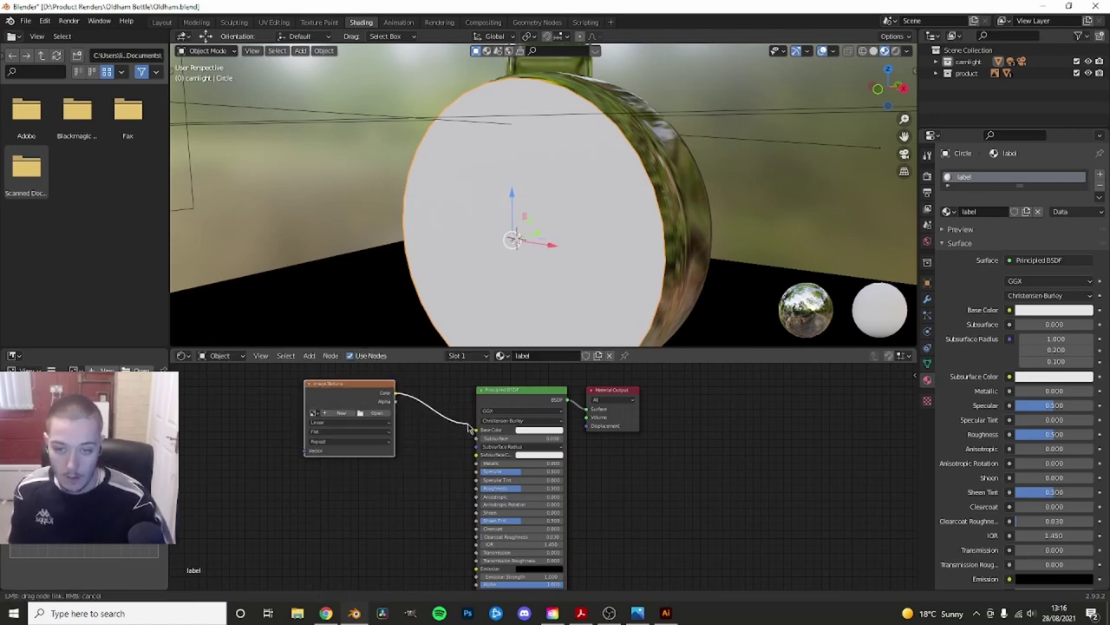
left_click_drag(470, 429, 477, 431)
left_click(376, 412)
left_click(421, 111)
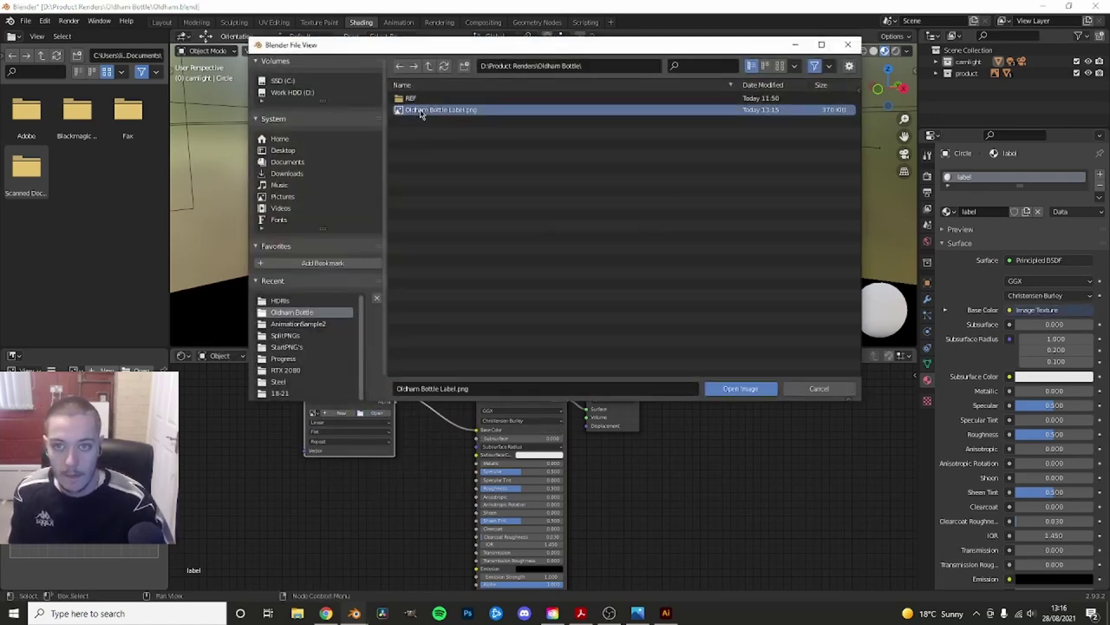
double_click(421, 110)
scroll(572, 210, "down", 3)
key("Tab")
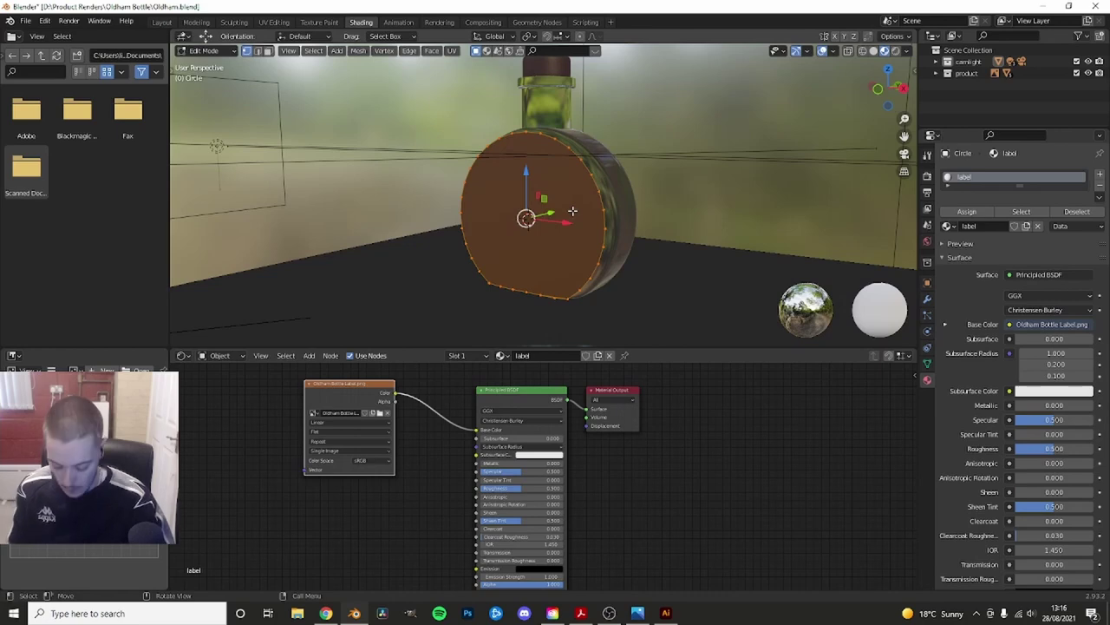
- UV-unwrap the circle's face with U > Unwrap to map the OLDHAM label, then enter UV Editing
scroll(573, 211, "up", 2)
right_click(573, 211)
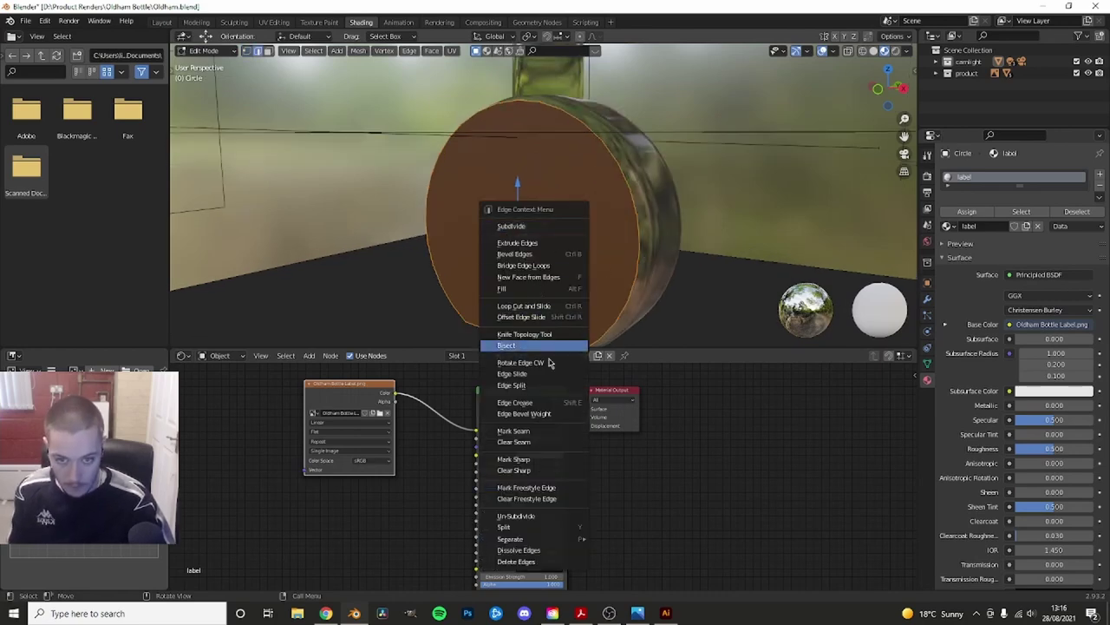
left_click(539, 426)
key("u")
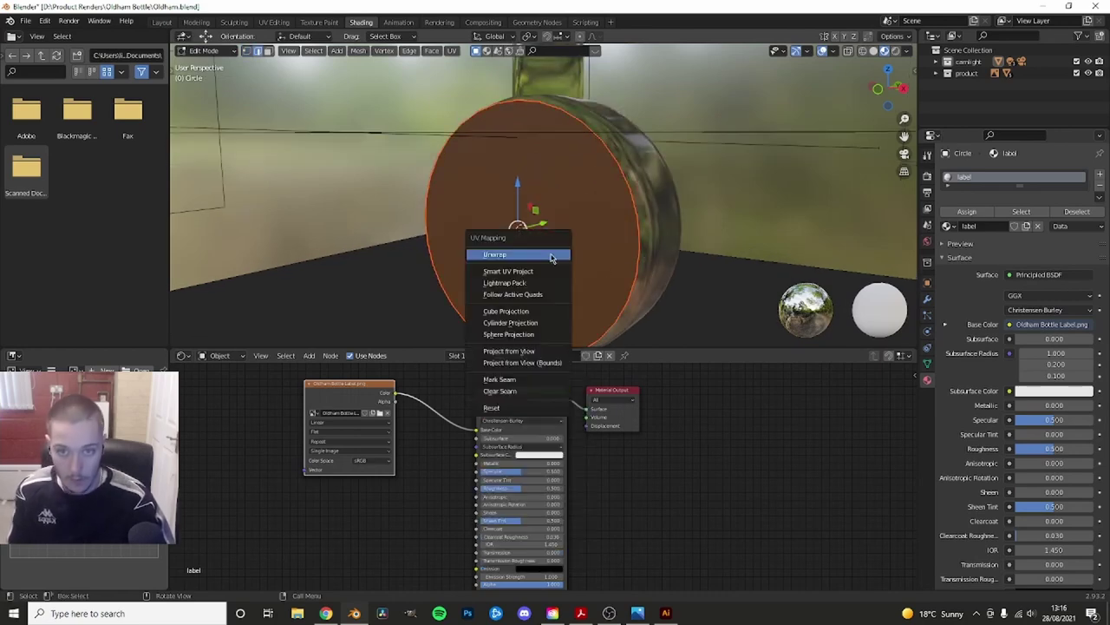
left_click(550, 251)
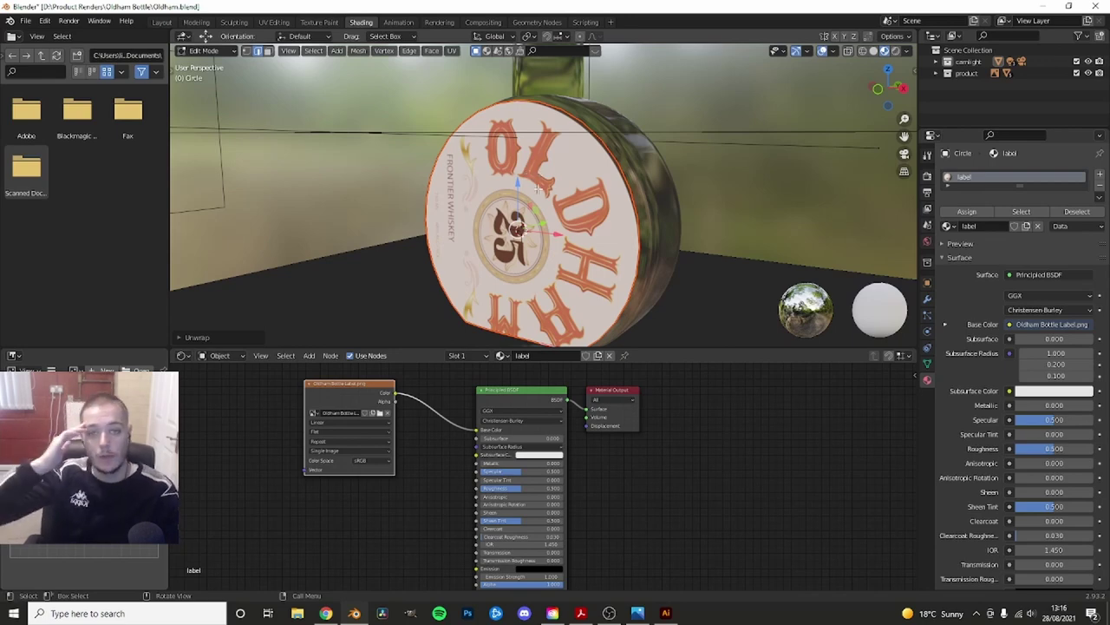
right_click(538, 186)
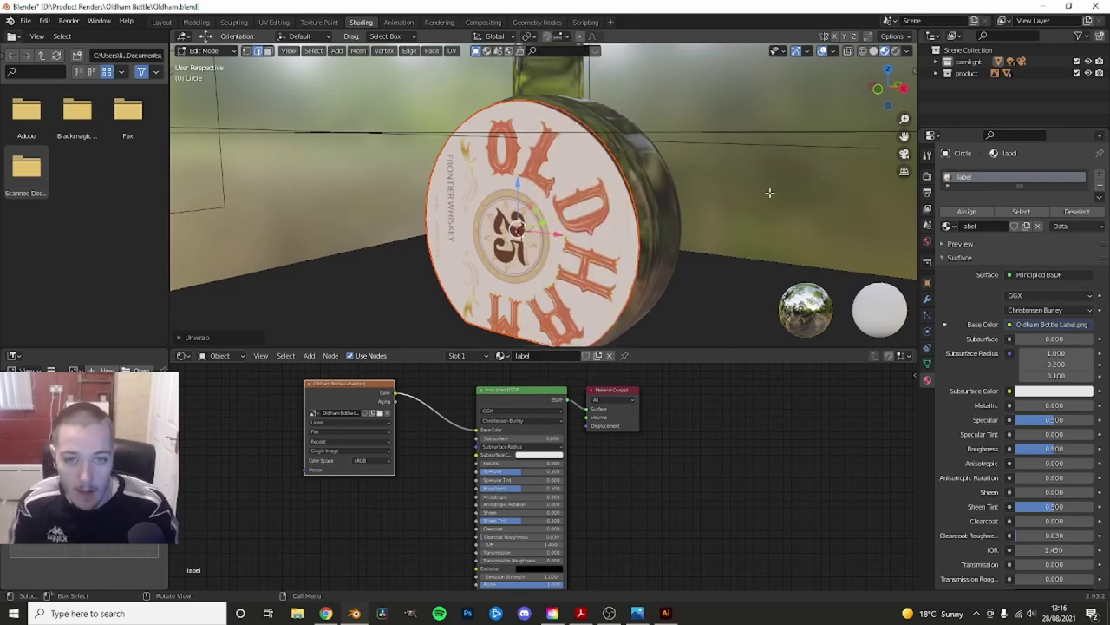
key("u")
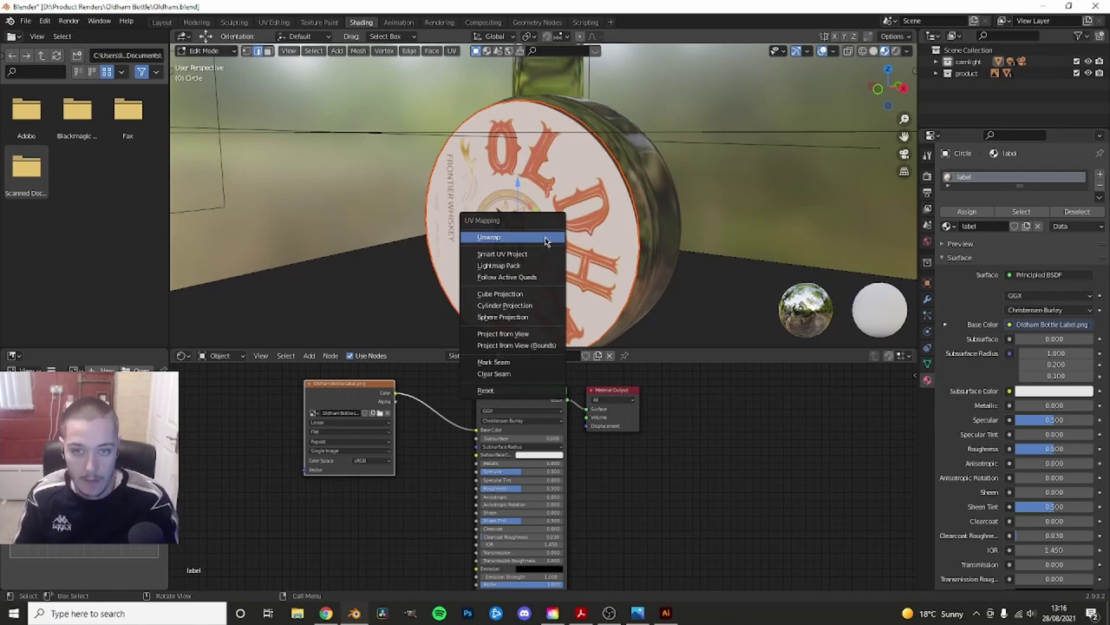
left_click(546, 239)
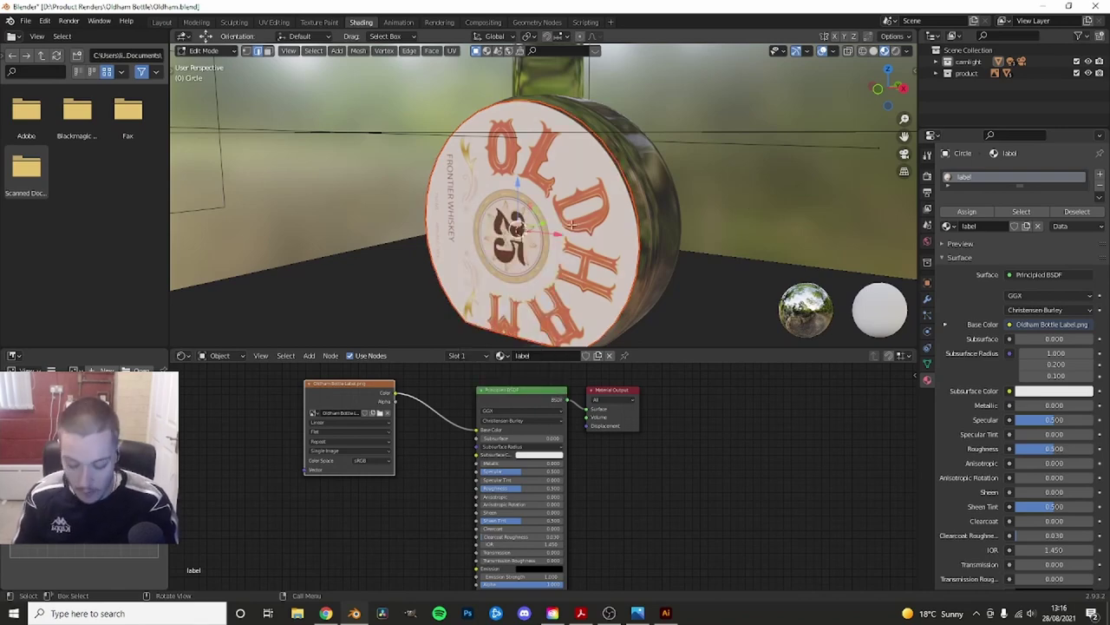
key("u")
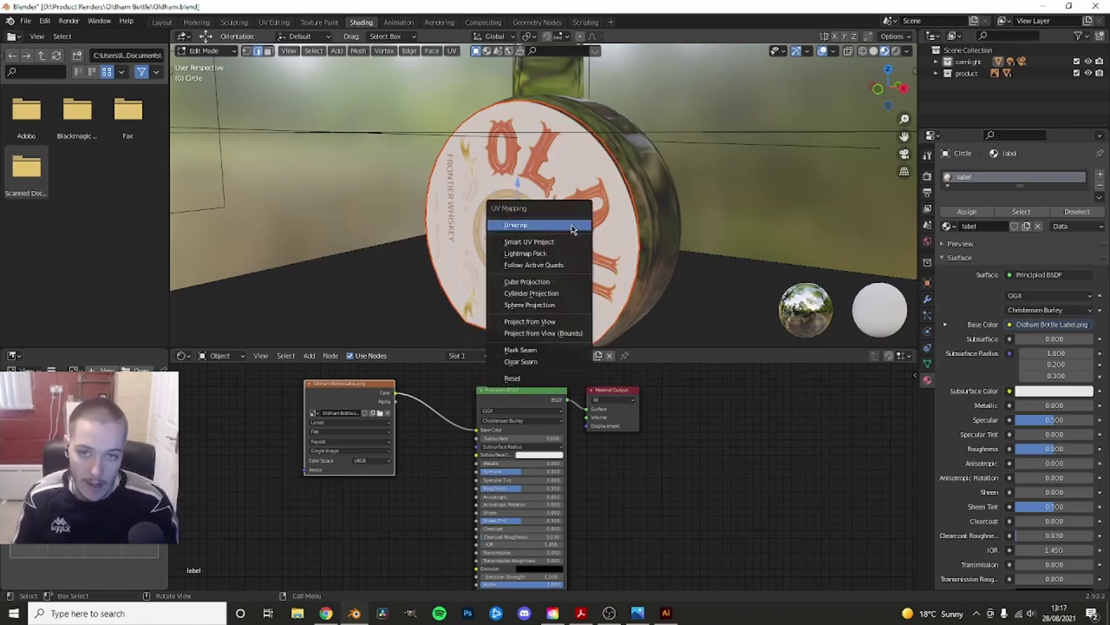
left_click(570, 226)
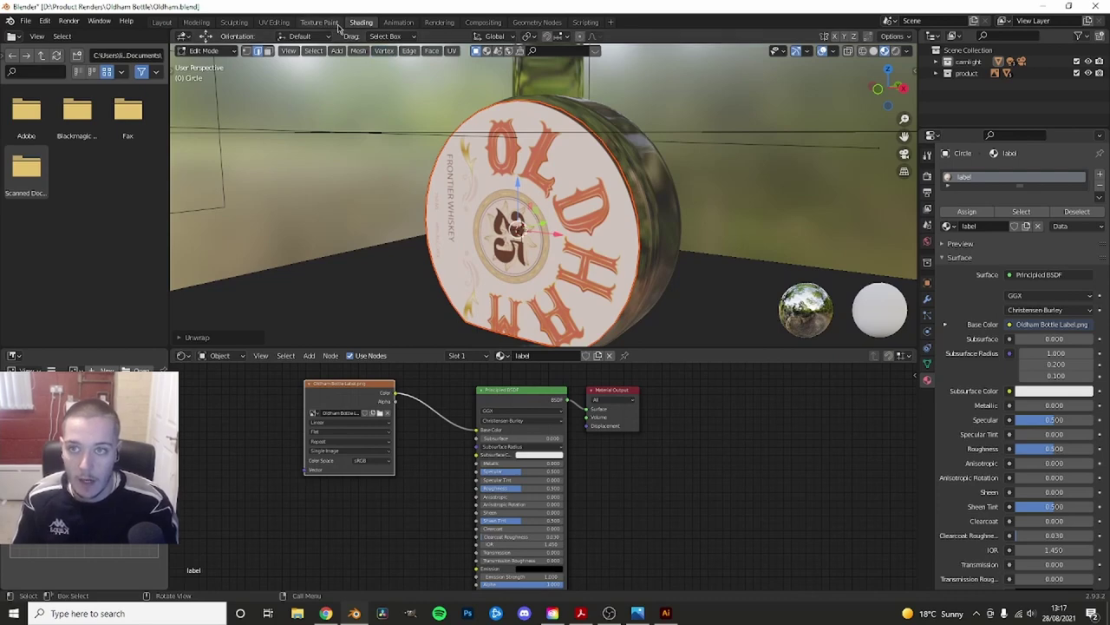
left_click(273, 22)
- Rotate and move the disc's linked UV island onto the OLDHAM label design
scroll(306, 364, "up", 1)
key("r")
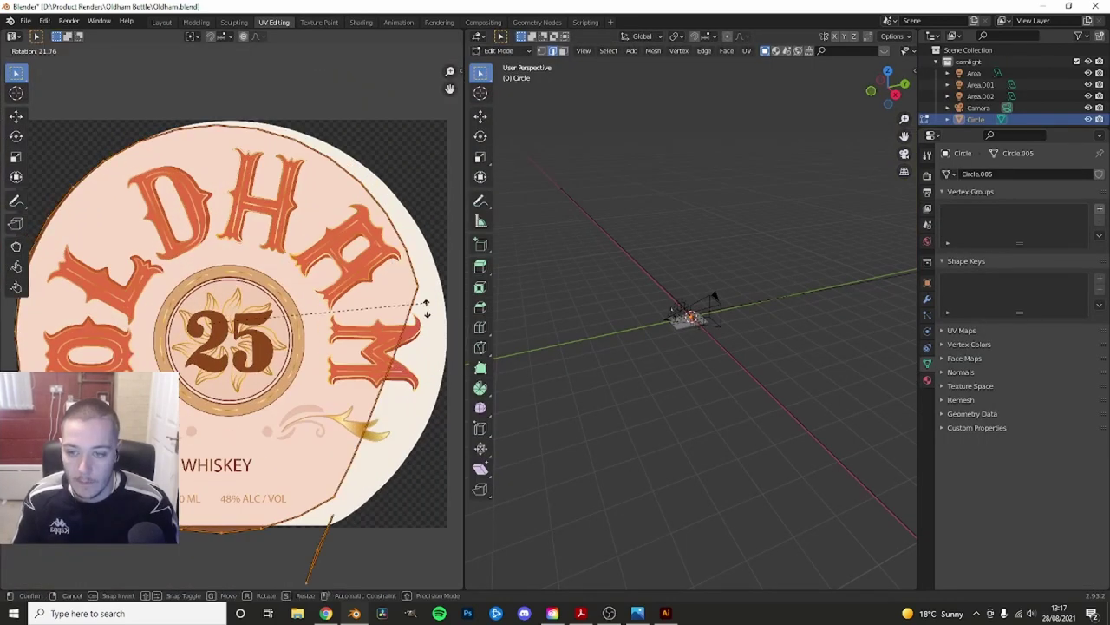
left_click(280, 428)
key("g")
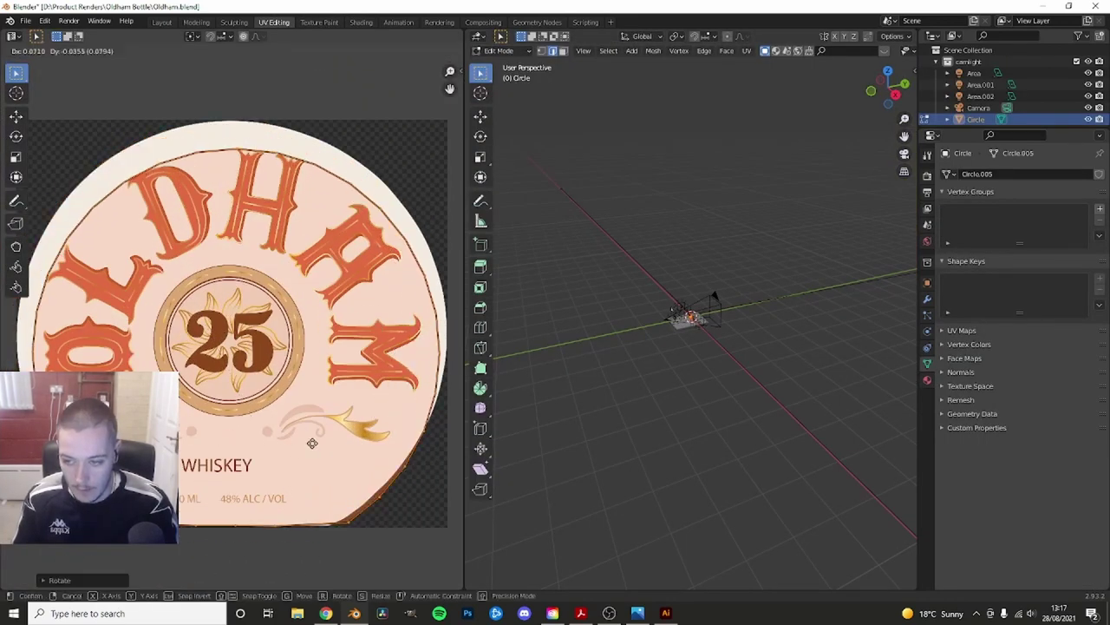
left_click(407, 413)
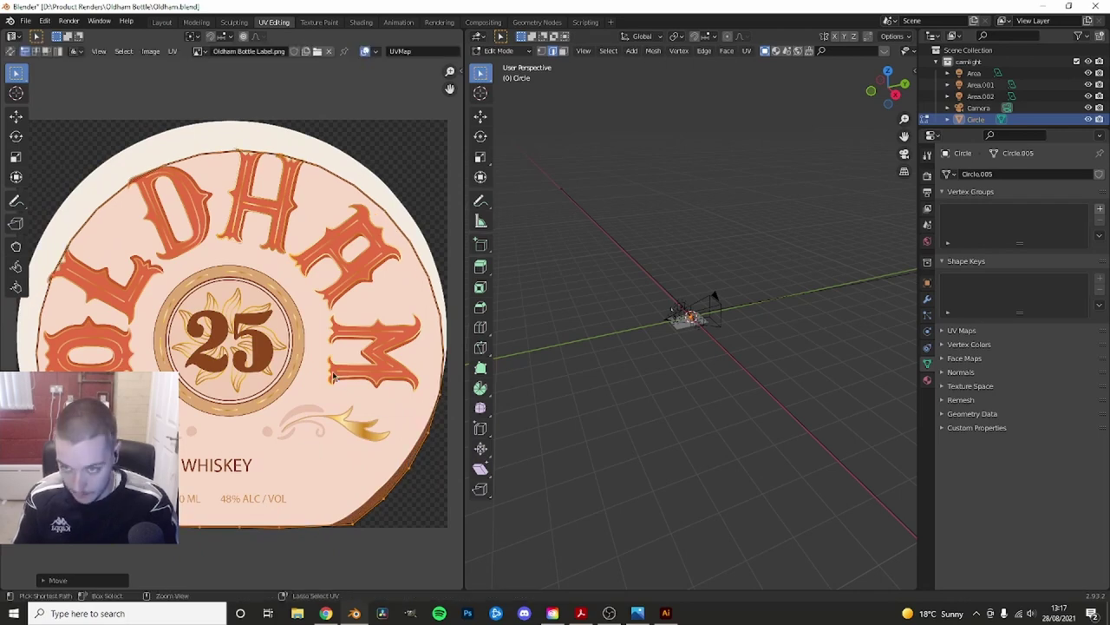
key("ctrl+z")
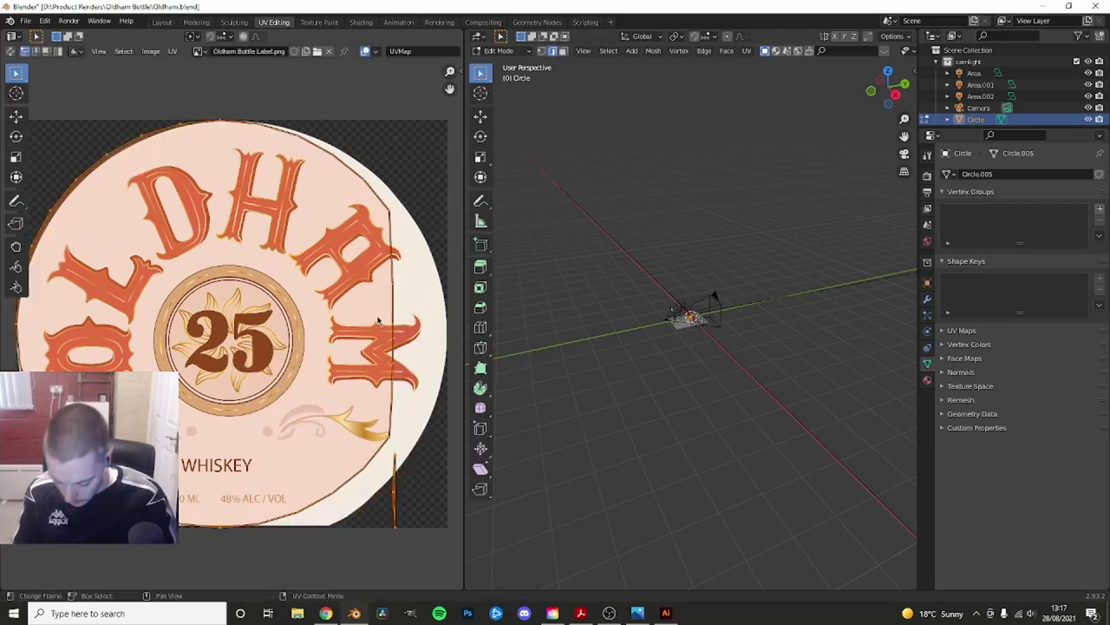
key("r")
left_click(295, 358)
scroll(294, 360, "down", 2)
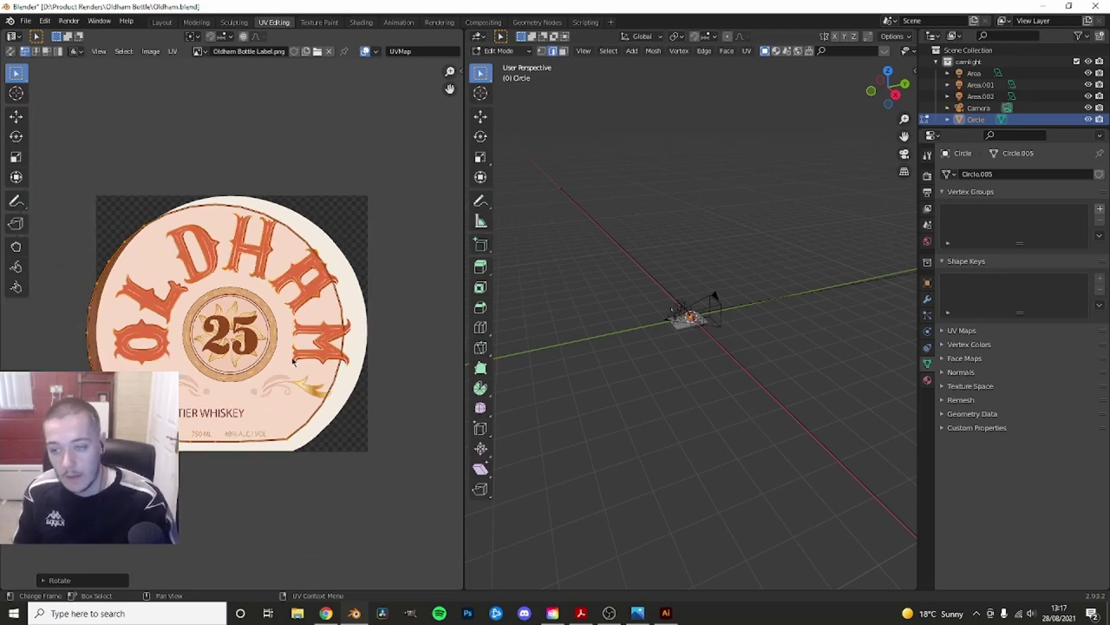
left_click(349, 326)
key("l")
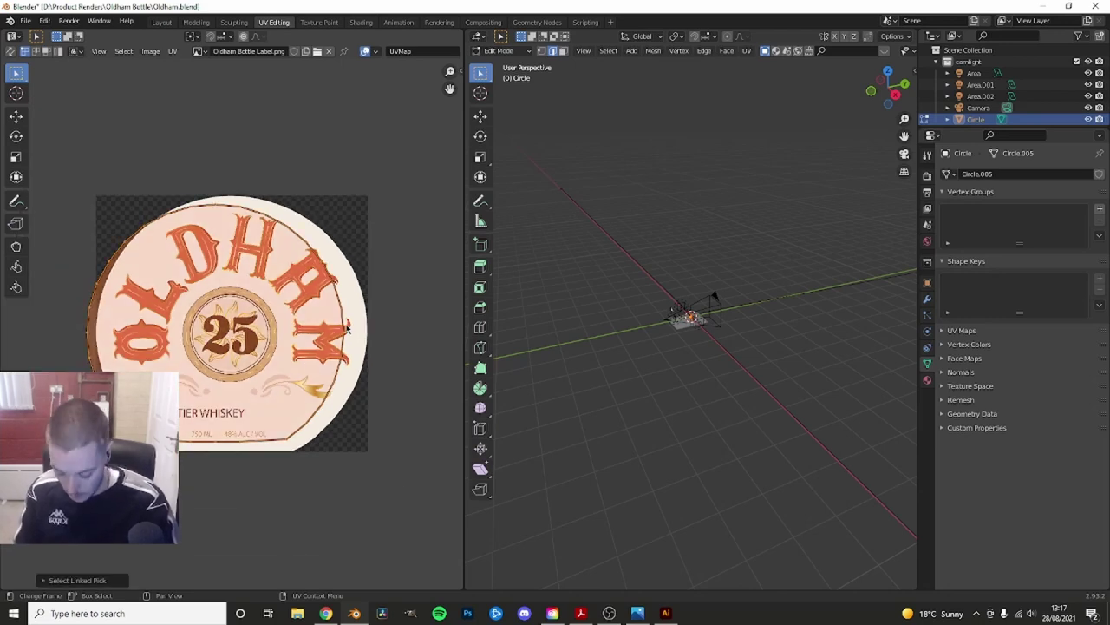
key("g")
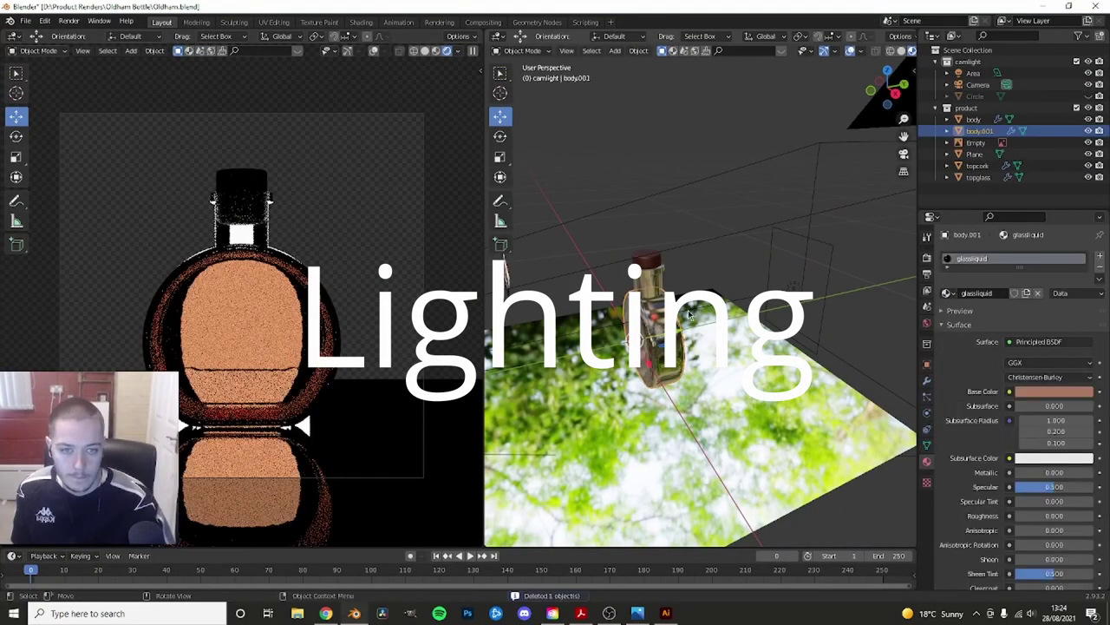
- Scale up the large front face of the bottle body in edit mode
middle_click_drag(690, 315, 725, 336)
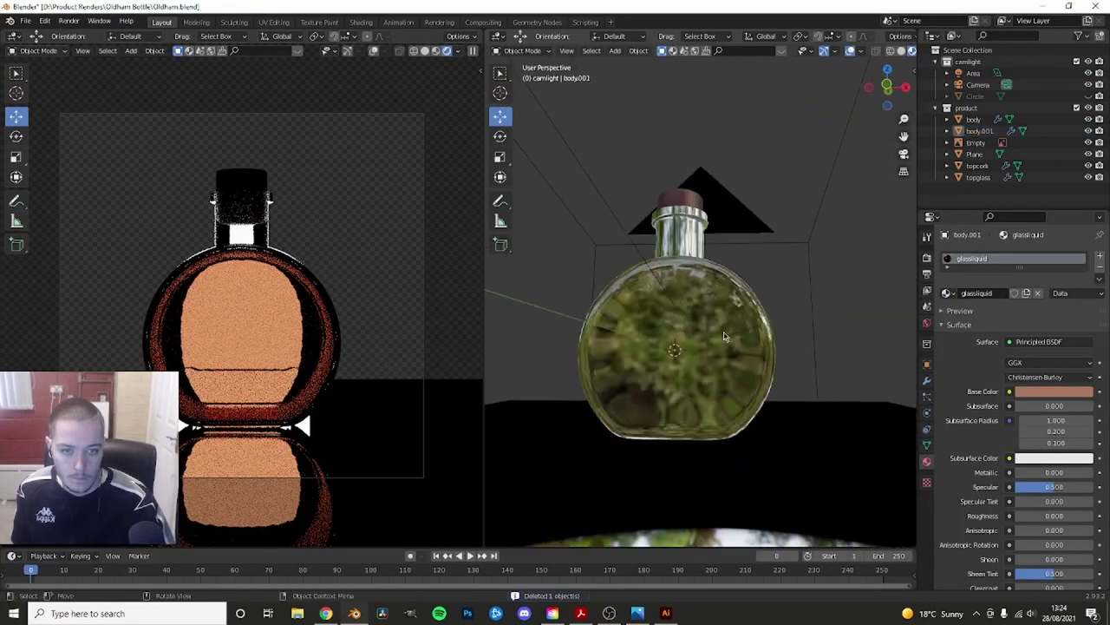
left_click(724, 336)
key("Tab")
mouse_move(724, 336)
middle_mouse_down()
mouse_move(733, 393)
mouse_move(766, 386)
middle_mouse_up()
left_click(733, 393)
key("Tab")
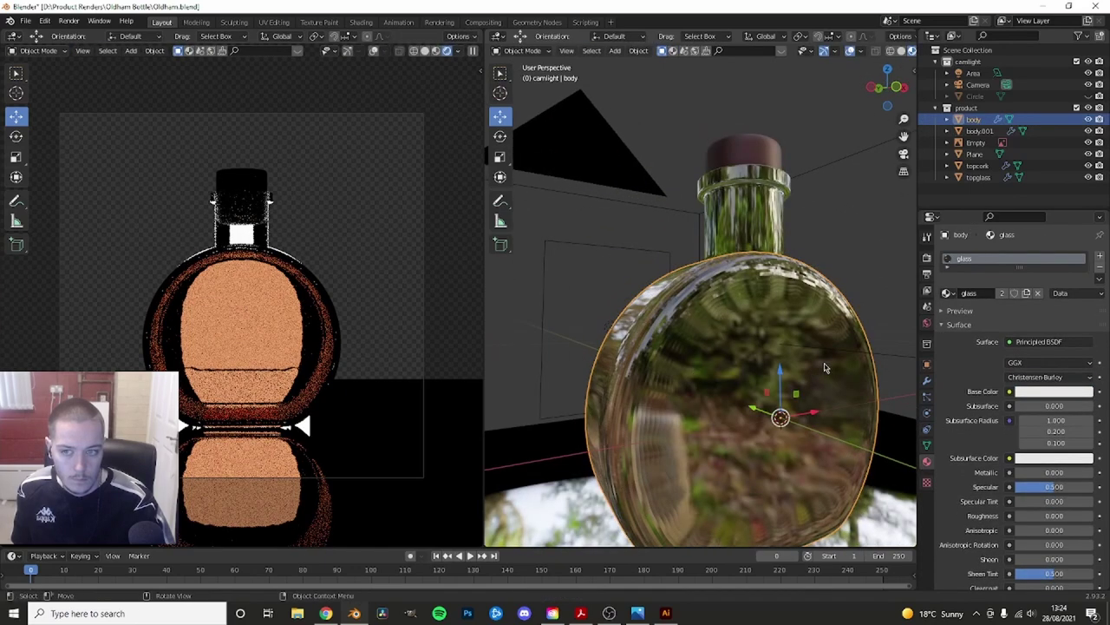
key("Tab")
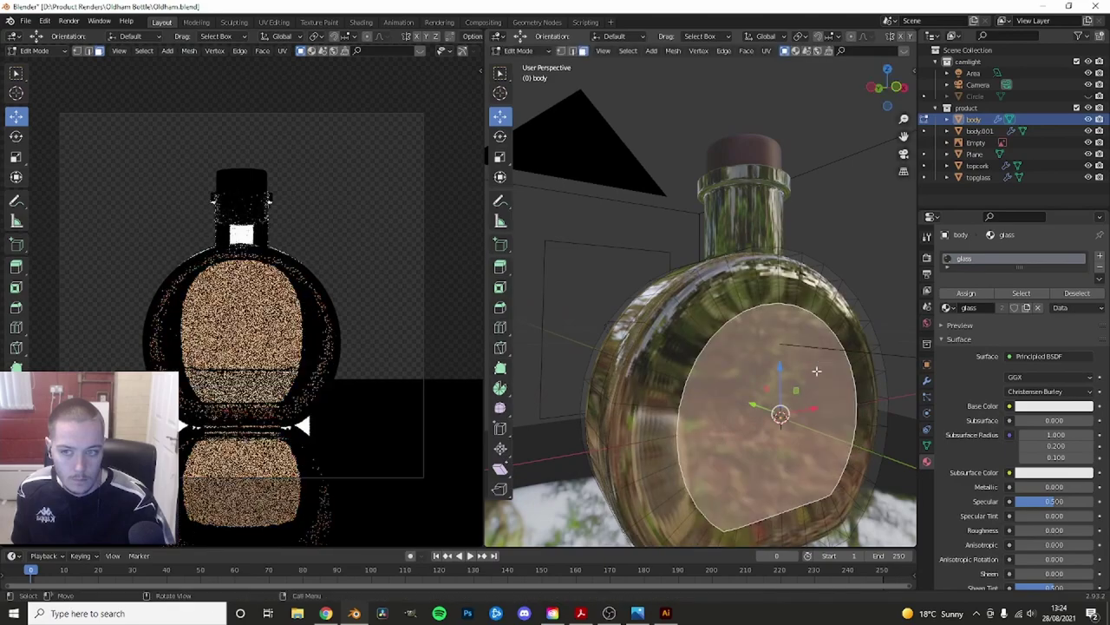
key("s")
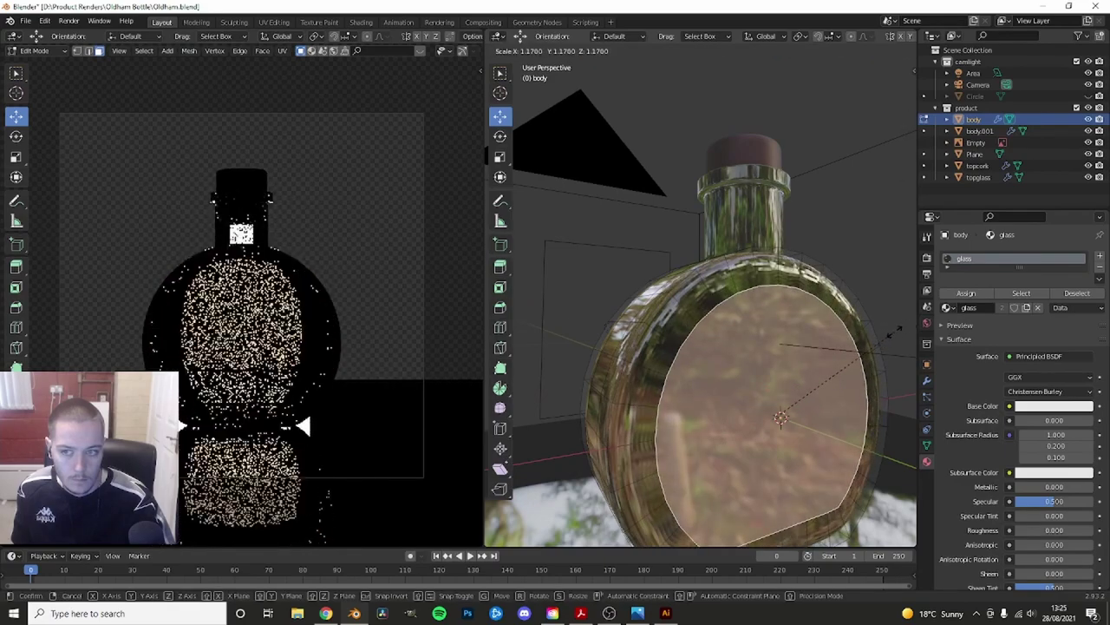
left_click(905, 333)
key("Tab")
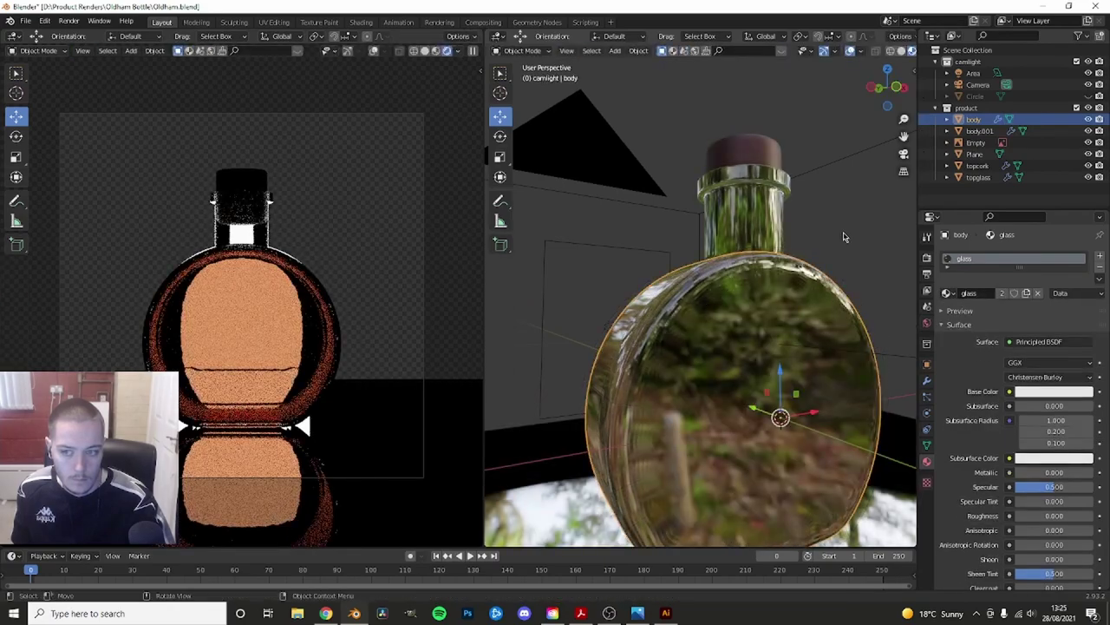
- Select the liquid inside the bottle and start scaling its end face, then cancel it
middle_click_drag(805, 284, 765, 309)
left_click(750, 322)
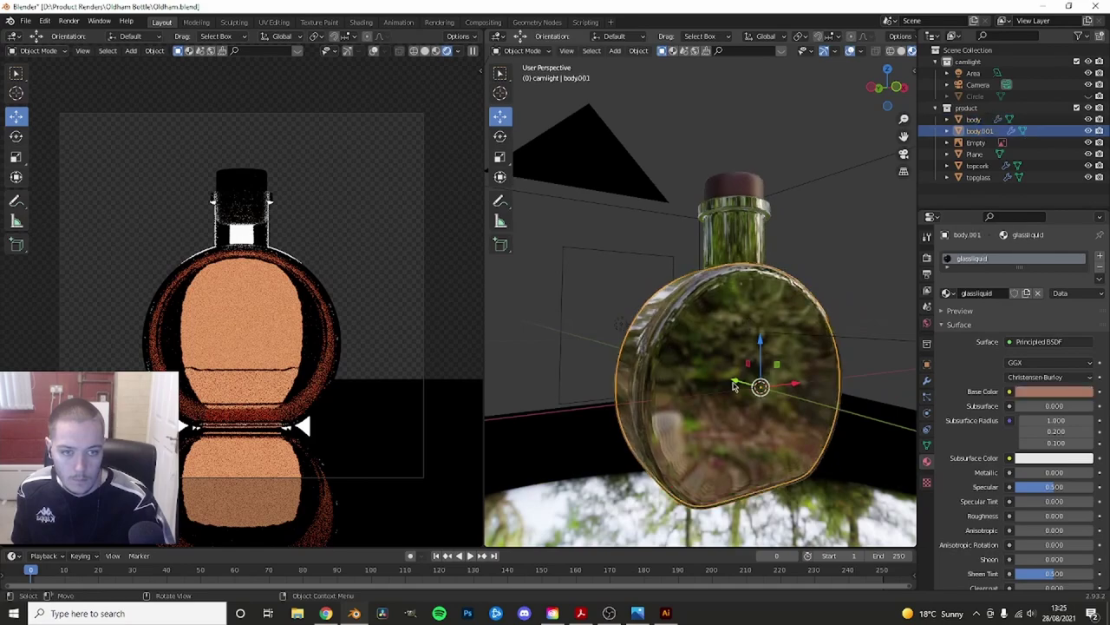
middle_click_drag(733, 386, 756, 384)
scroll(756, 384, "down", 3)
key("Tab")
key("s")
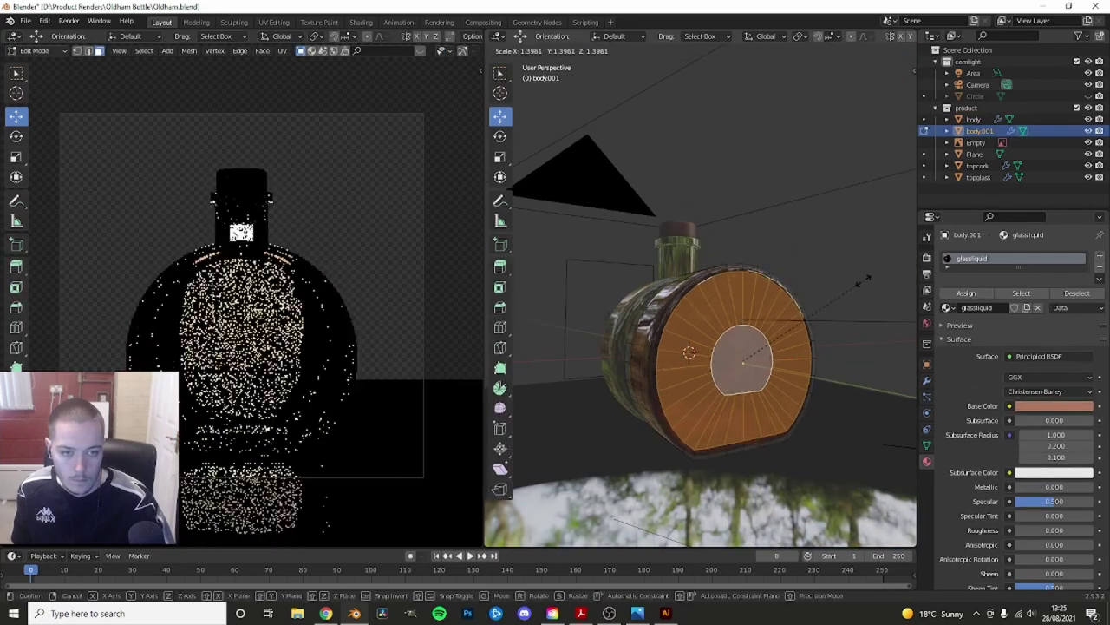
right_click(842, 285)
key("Tab")
middle_click_drag(843, 285, 839, 288)
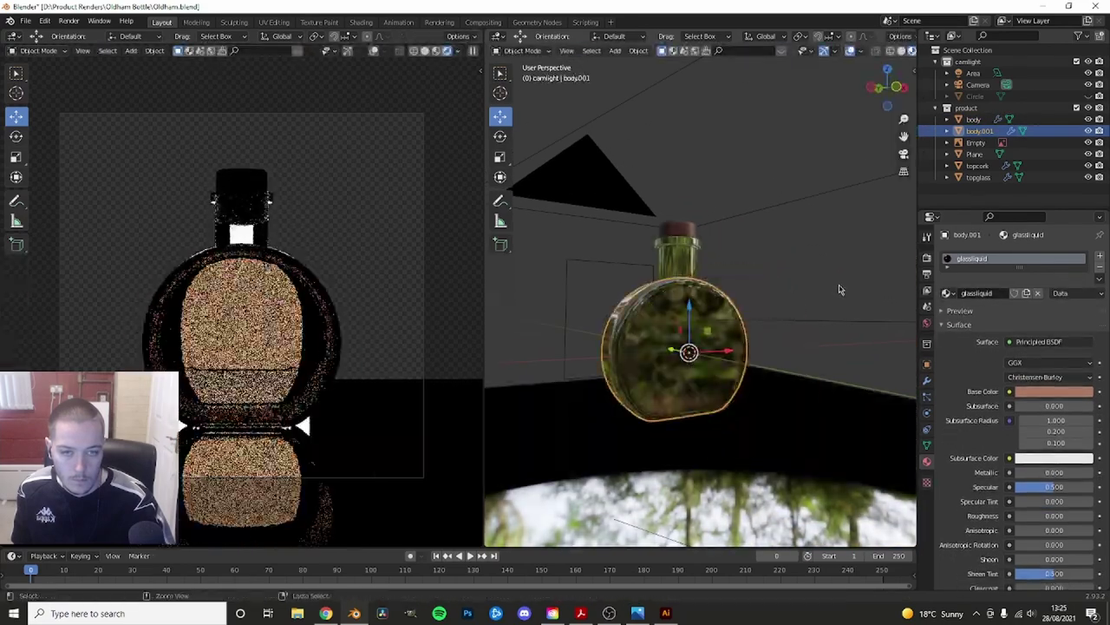
scroll(833, 292, "up", 3)
- Slide the liquid out beside the bottle, then undo twice to restore it
key("shift+z")
key("shift+z")
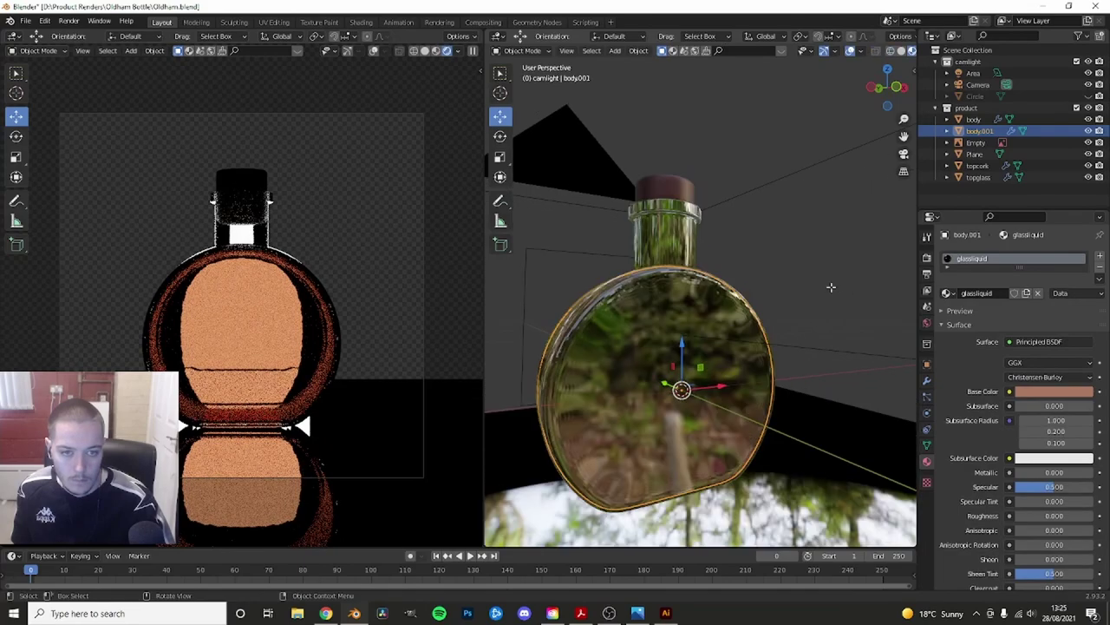
key("Tab")
key("Tab")
scroll(865, 274, "down", 3)
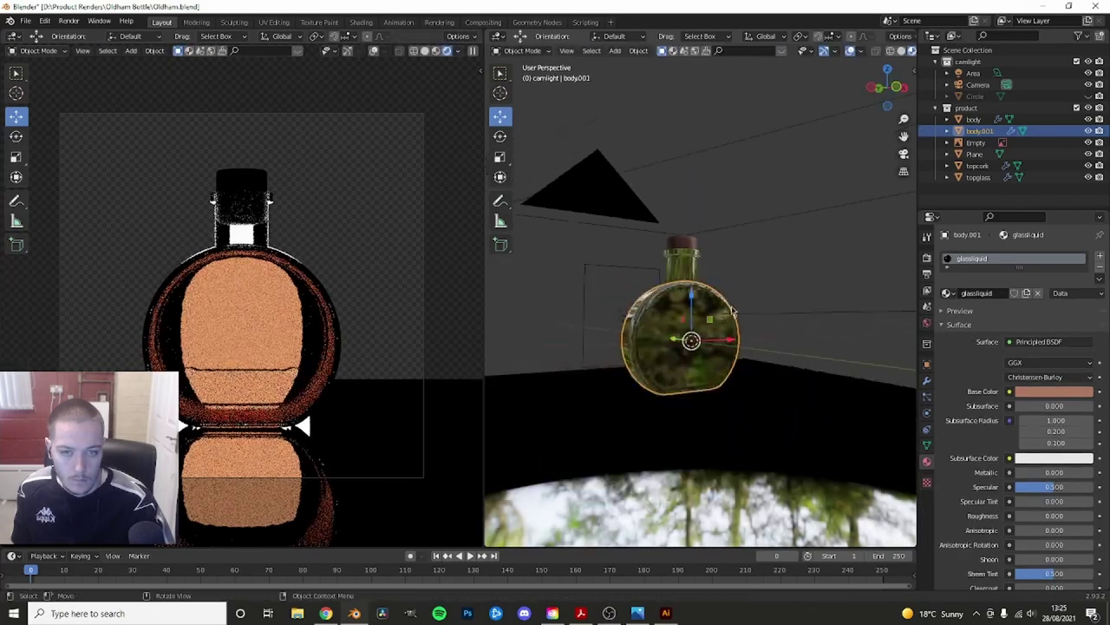
left_click_drag(727, 340, 837, 343)
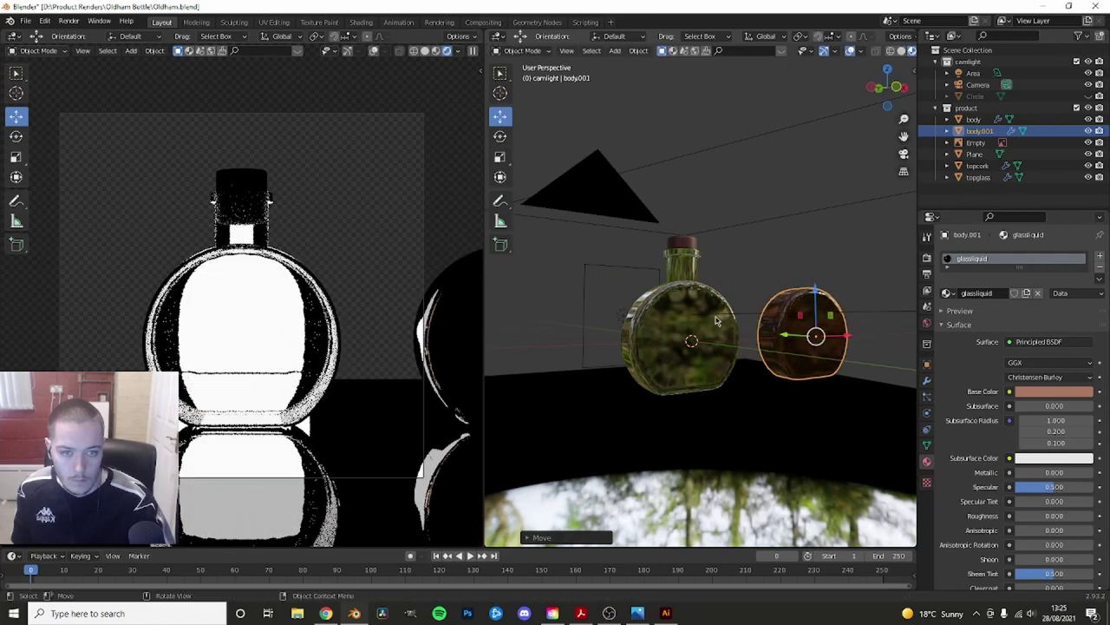
left_click(623, 314)
key("ctrl+z")
key("ctrl+z")
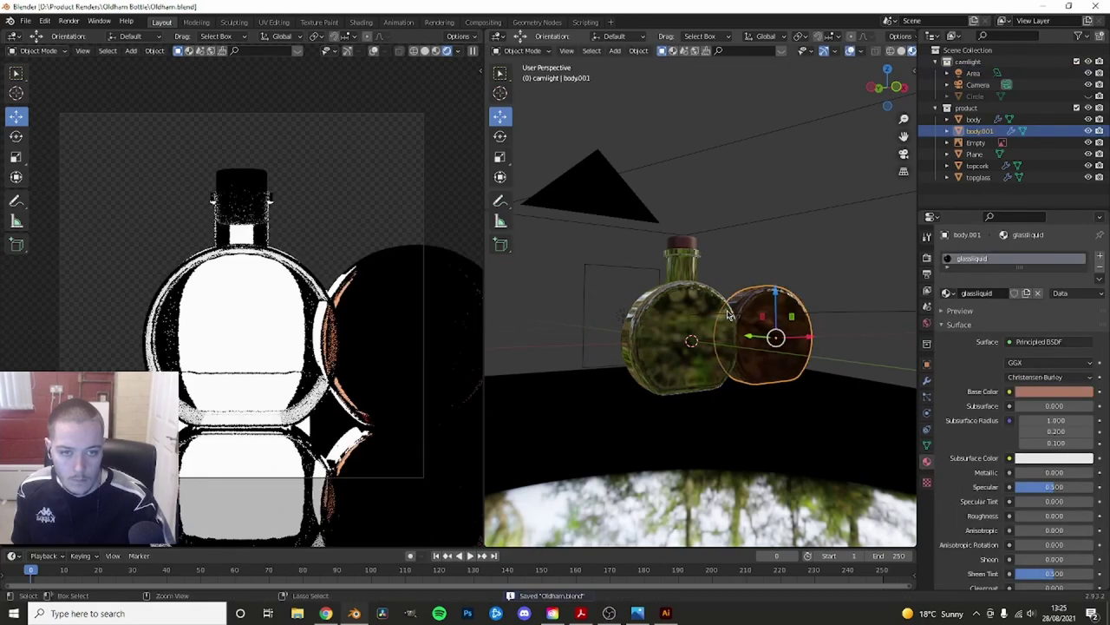
key("ctrl+z")
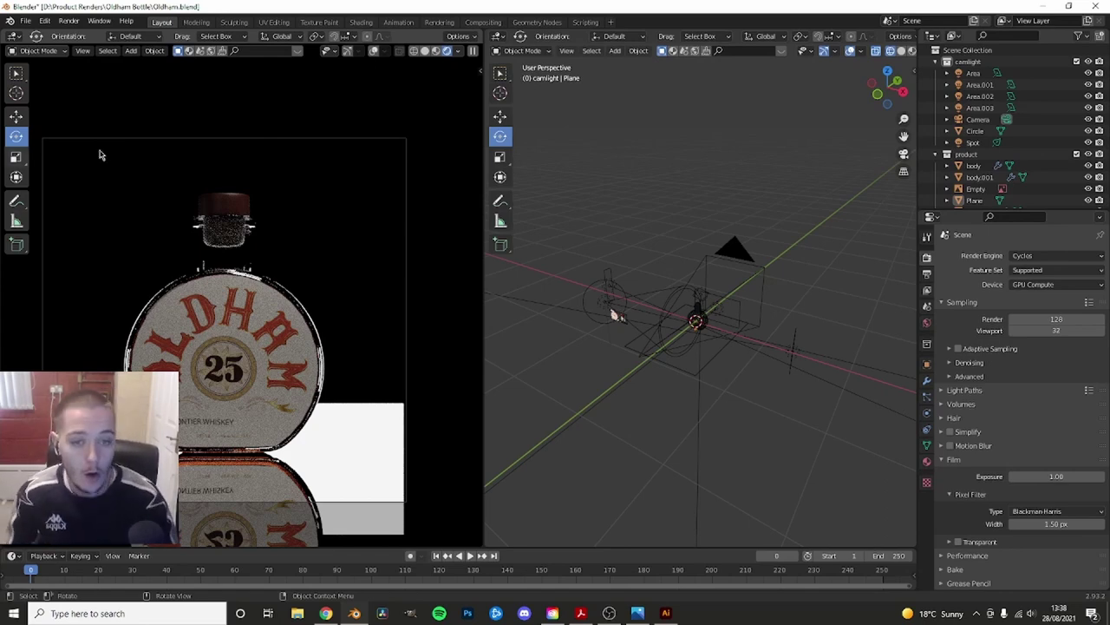
middle_click_drag(499, 233, 573, 235)
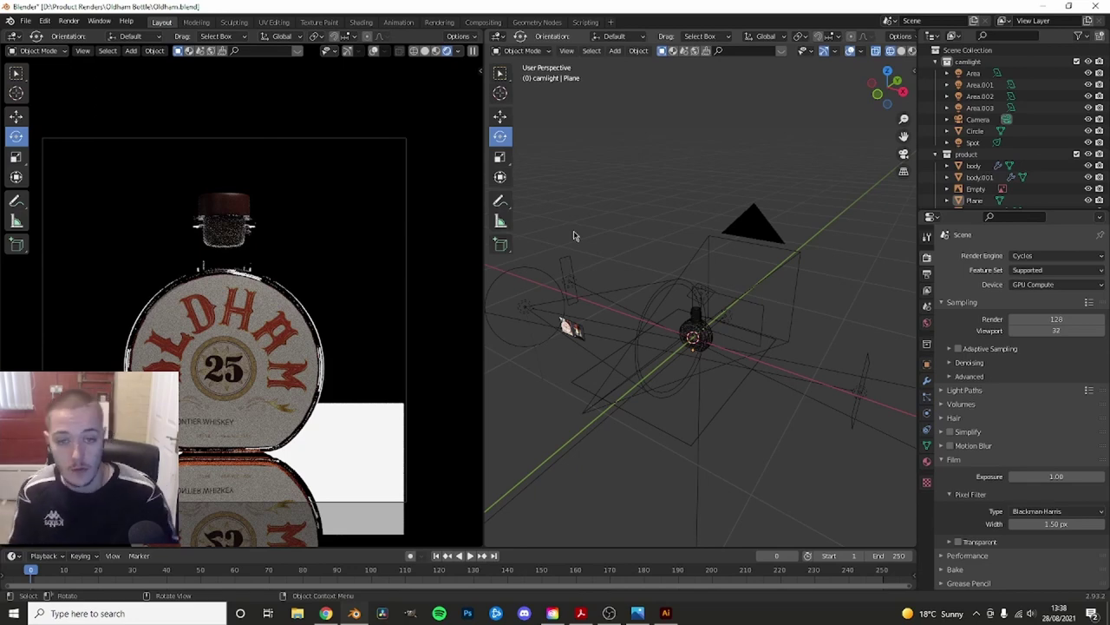
mouse_move(559, 283)
middle_mouse_down()
mouse_move(612, 315)
mouse_move(738, 312)
mouse_move(736, 397)
mouse_move(701, 425)
mouse_move(630, 300)
mouse_move(663, 307)
middle_mouse_up()
middle_click_drag(738, 330, 767, 399)
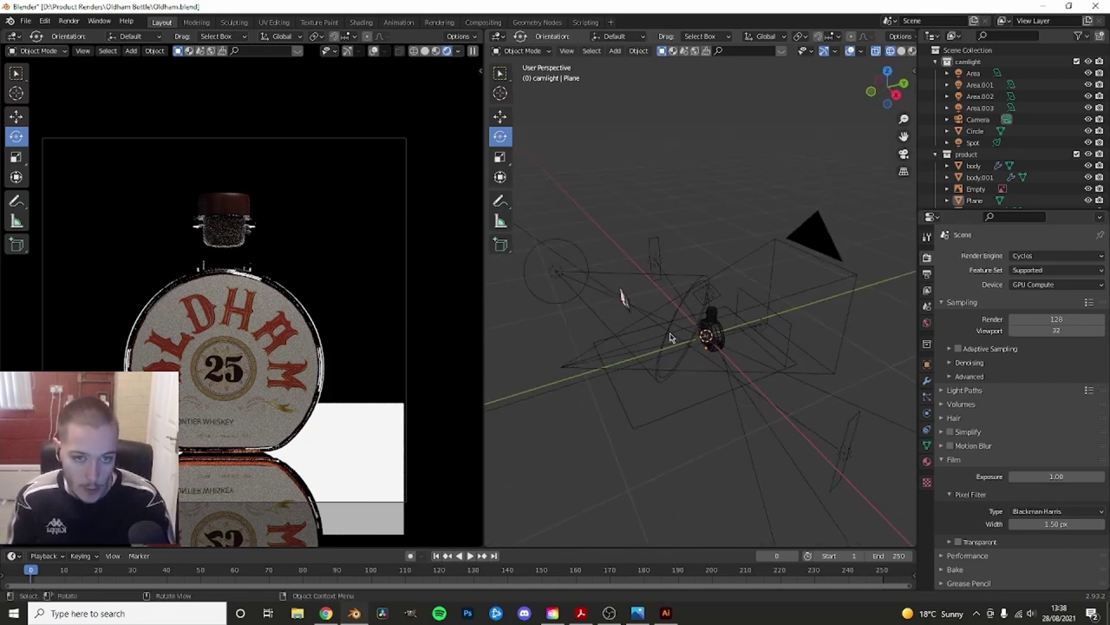
left_click(641, 285)
mouse_move(641, 285)
middle_mouse_down()
mouse_move(583, 317)
mouse_move(660, 347)
mouse_move(654, 334)
mouse_move(732, 418)
mouse_move(715, 393)
middle_mouse_up()
mouse_move(731, 315)
middle_mouse_down()
mouse_move(646, 323)
mouse_move(723, 216)
middle_mouse_up()
- Switch the spot light off by setting its power to 0 W
left_click(724, 216)
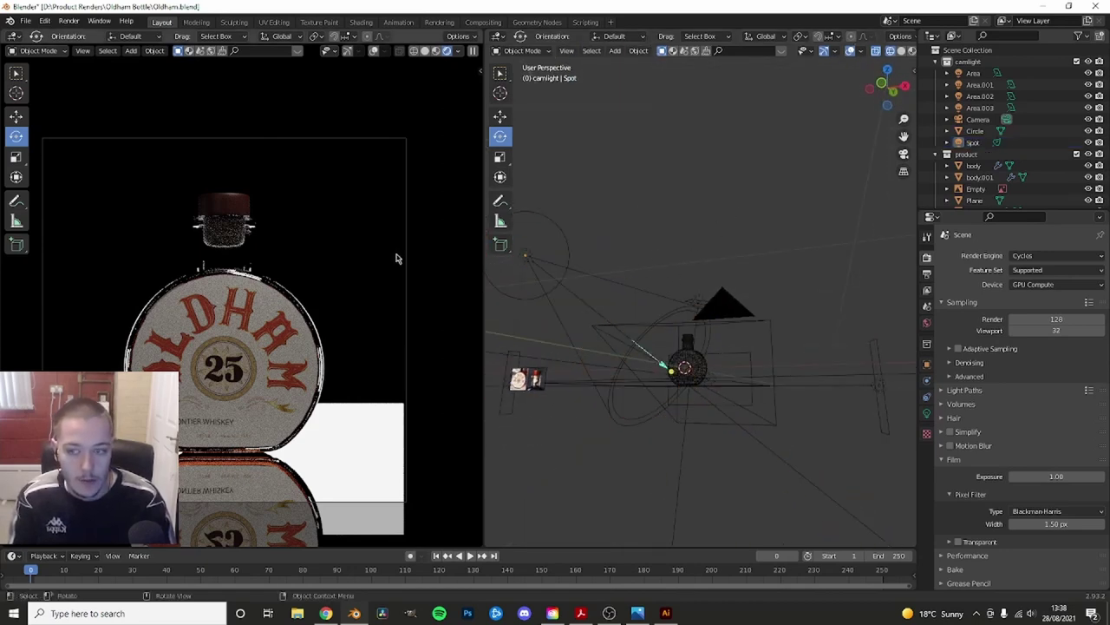
left_click(678, 324)
left_click(927, 412)
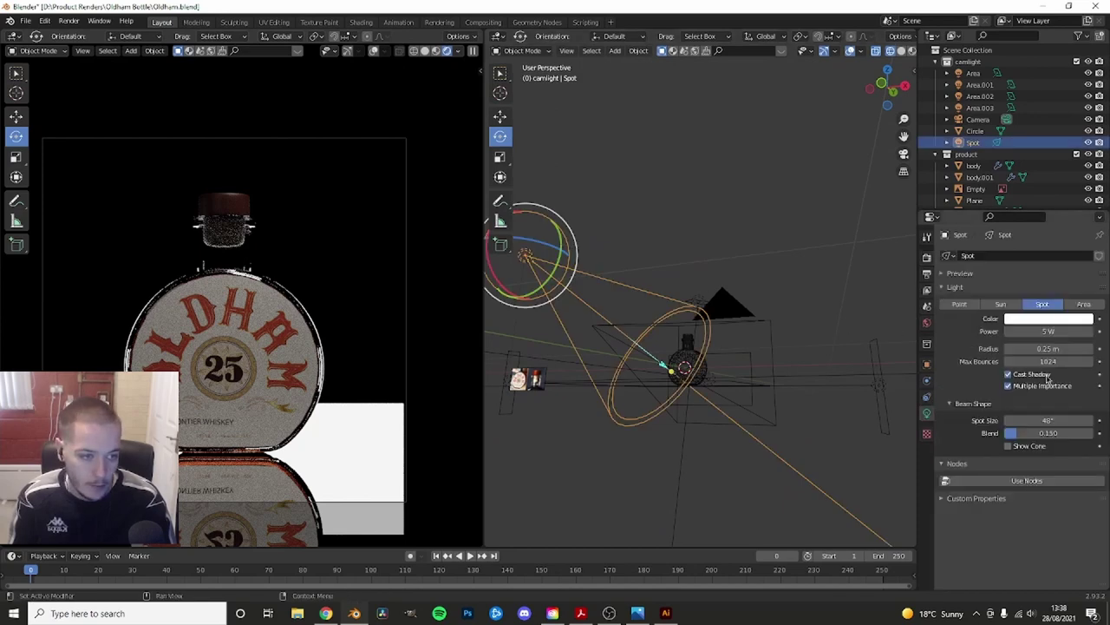
left_click(1051, 332)
type("0")
key("Return")
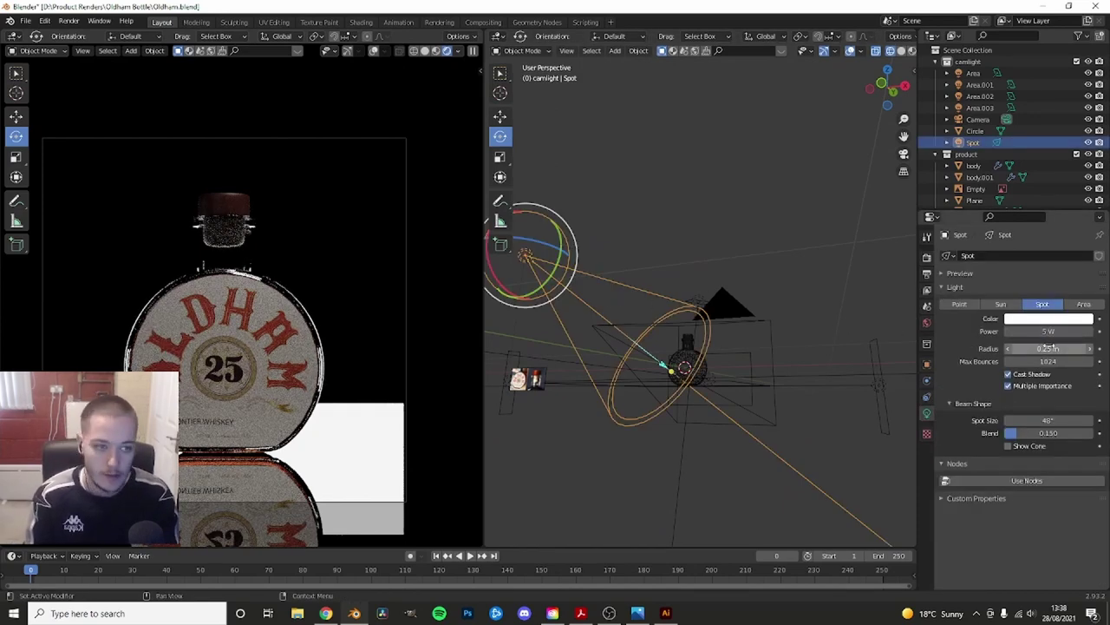
key("Return")
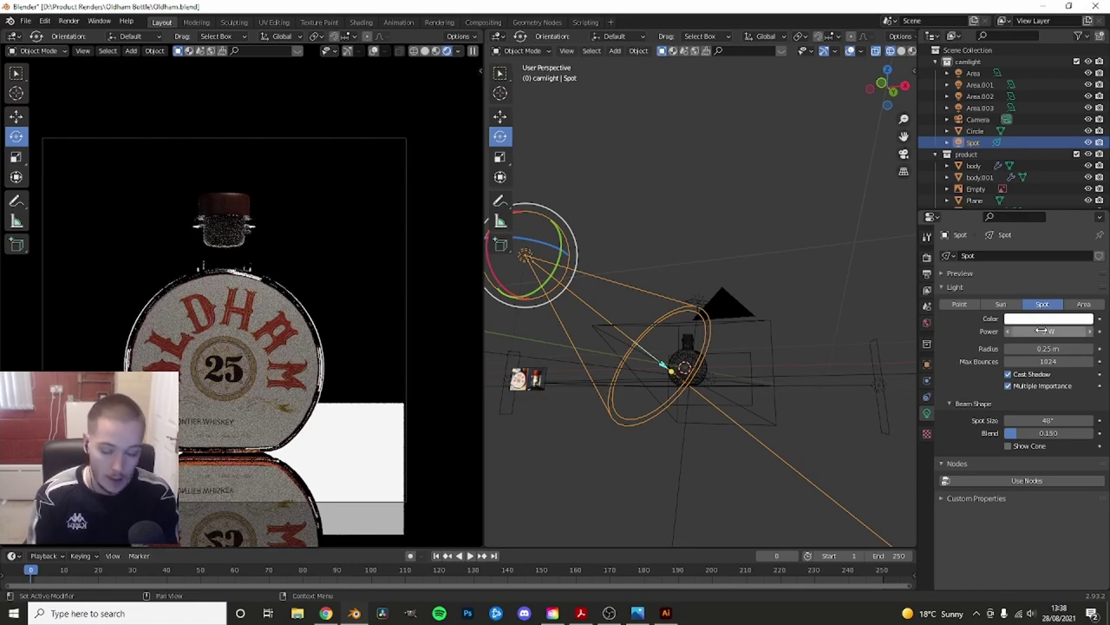
type("0")
type("5 W")
key("Return")
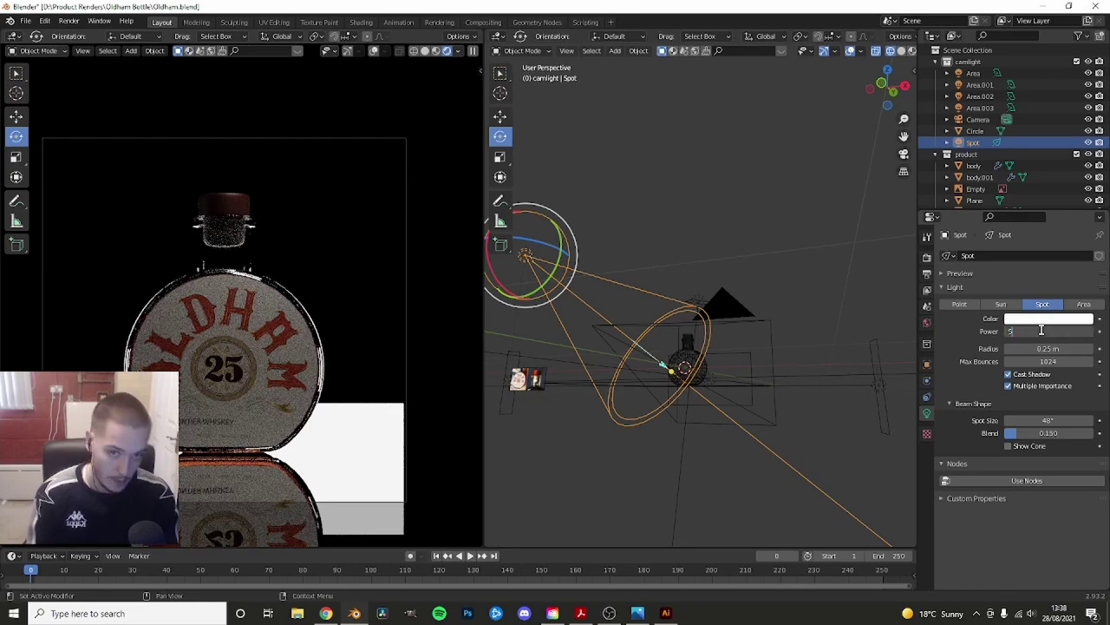
- Set the Area.001 light's power to 2 W
mouse_move(799, 347)
middle_mouse_down()
mouse_move(768, 367)
mouse_move(838, 366)
middle_mouse_up()
left_click(758, 422)
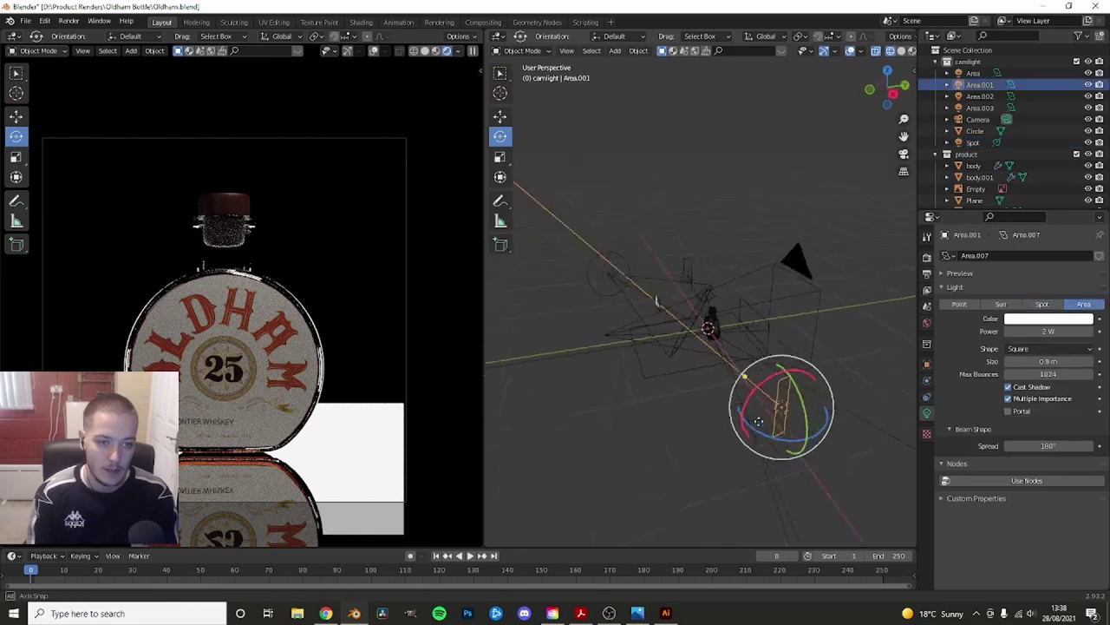
mouse_move(758, 422)
middle_mouse_down()
mouse_move(727, 314)
mouse_move(781, 347)
middle_mouse_up()
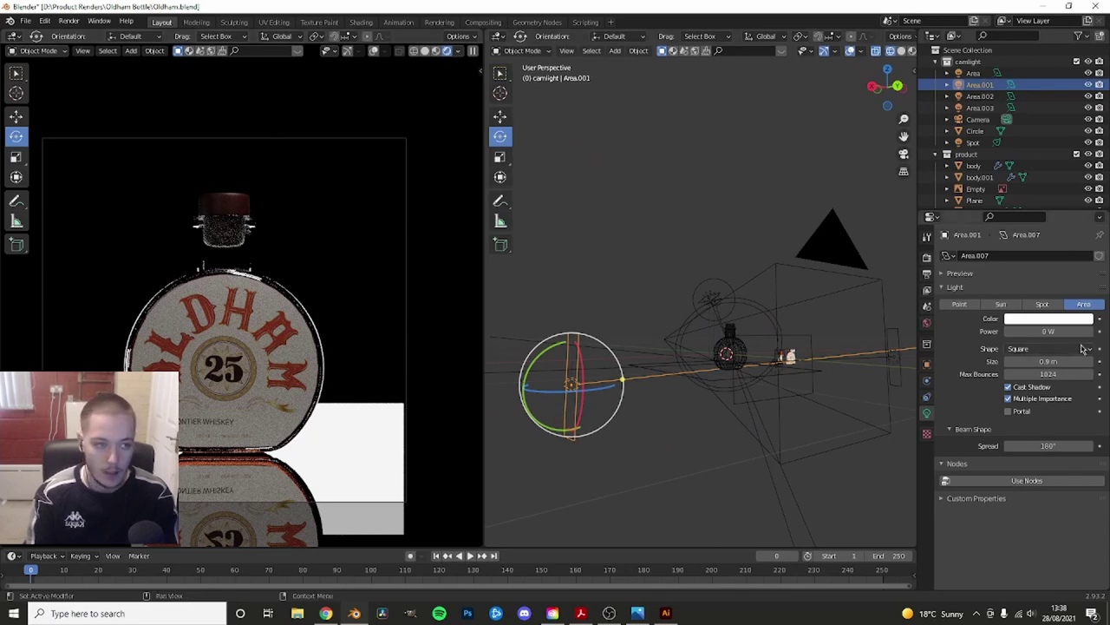
type("2")
key("Return")
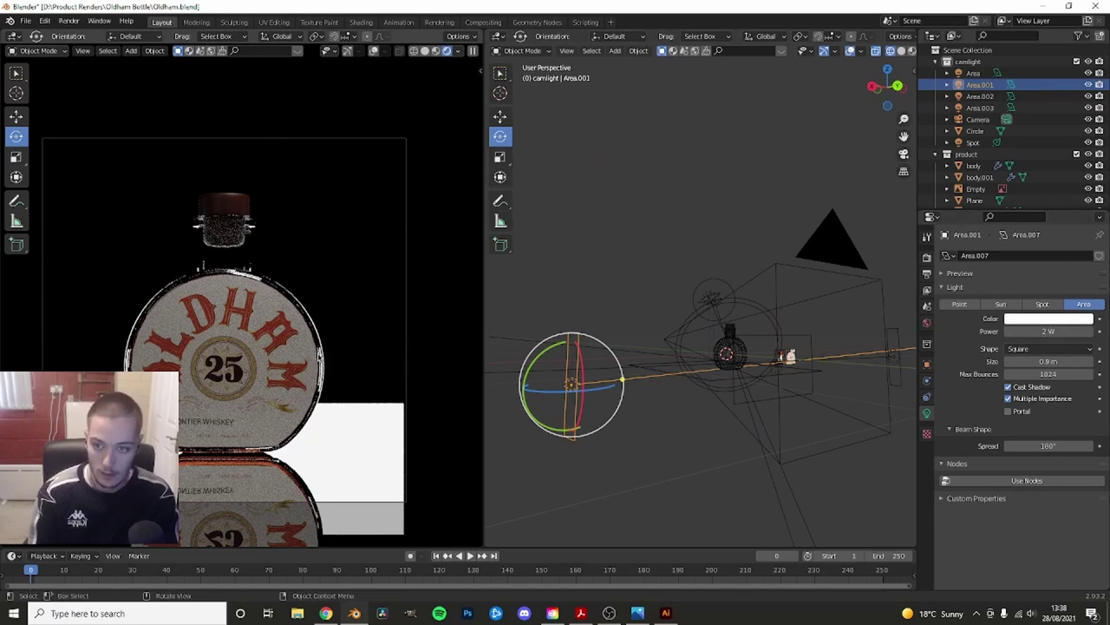
left_click(1051, 334)
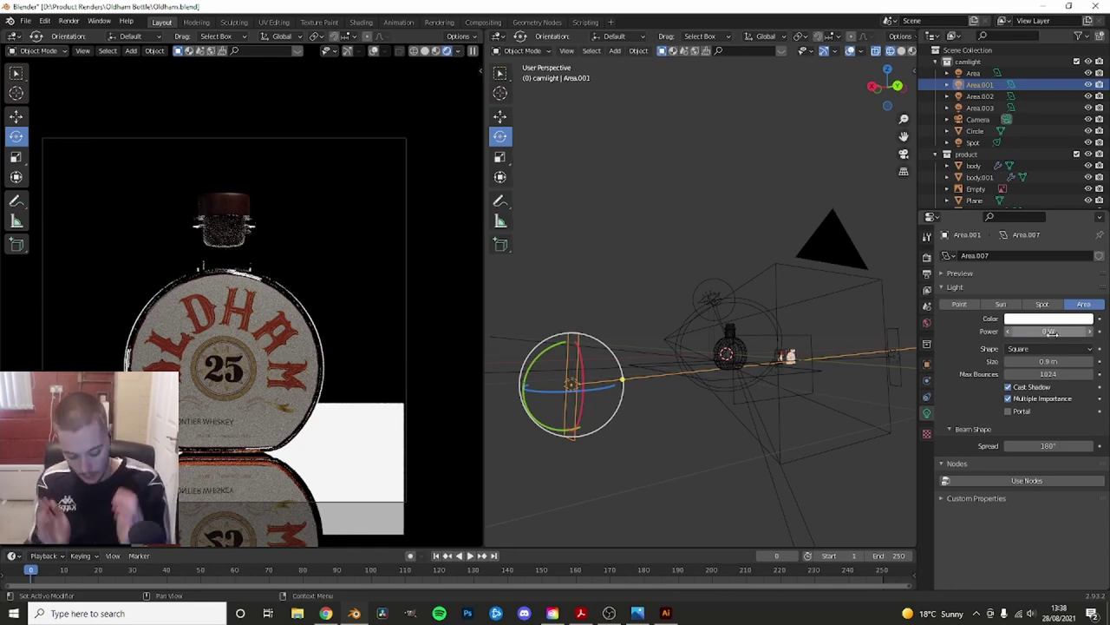
type("2")
key("Return")
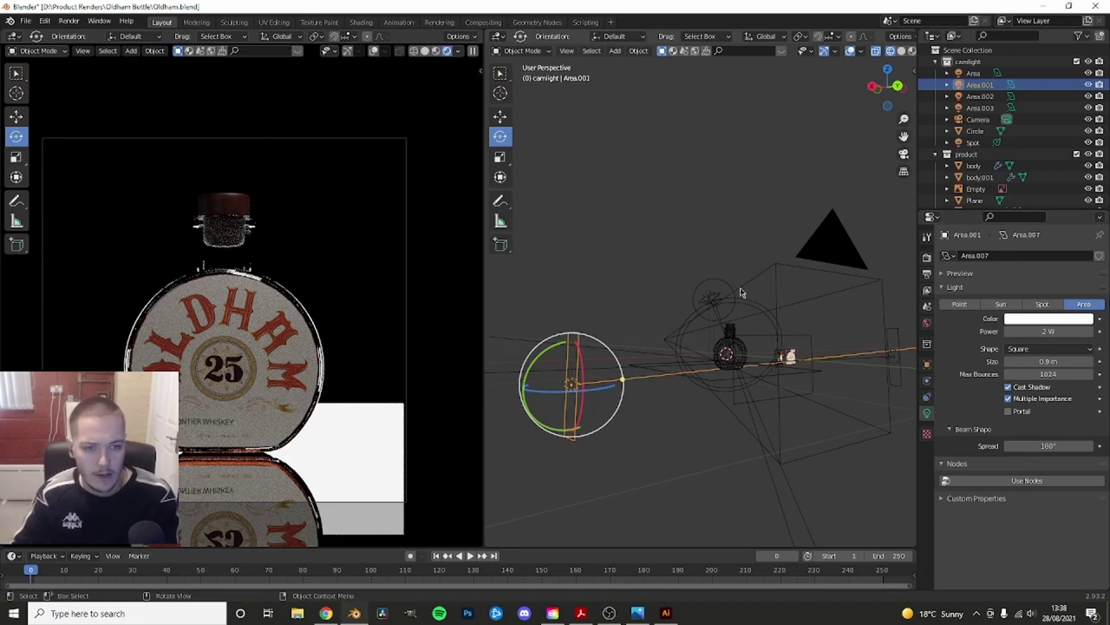
- Lower the Area.003 light's power, trying 1 W and then 0.5 W
left_click(713, 297)
middle_click_drag(713, 297, 1044, 345)
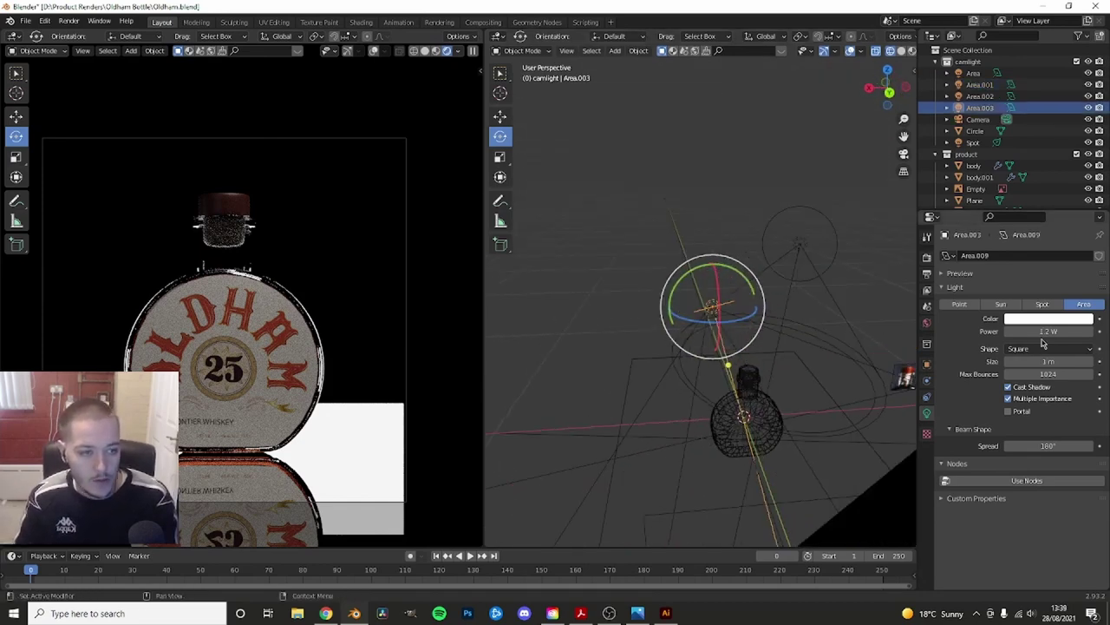
left_click_drag(1044, 331, 1039, 346)
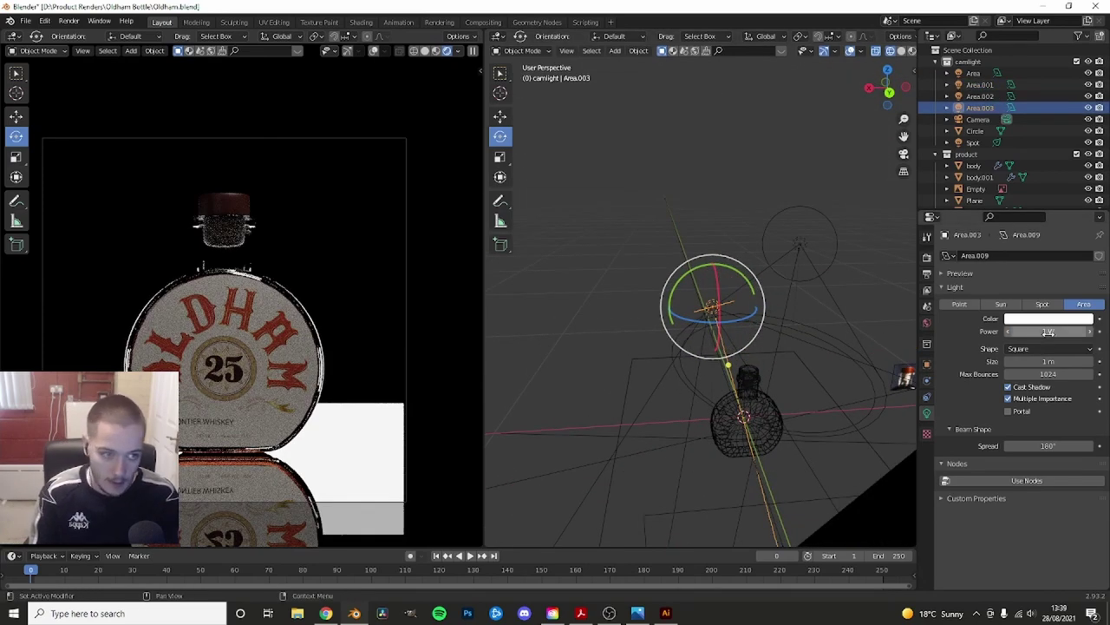
key("Return")
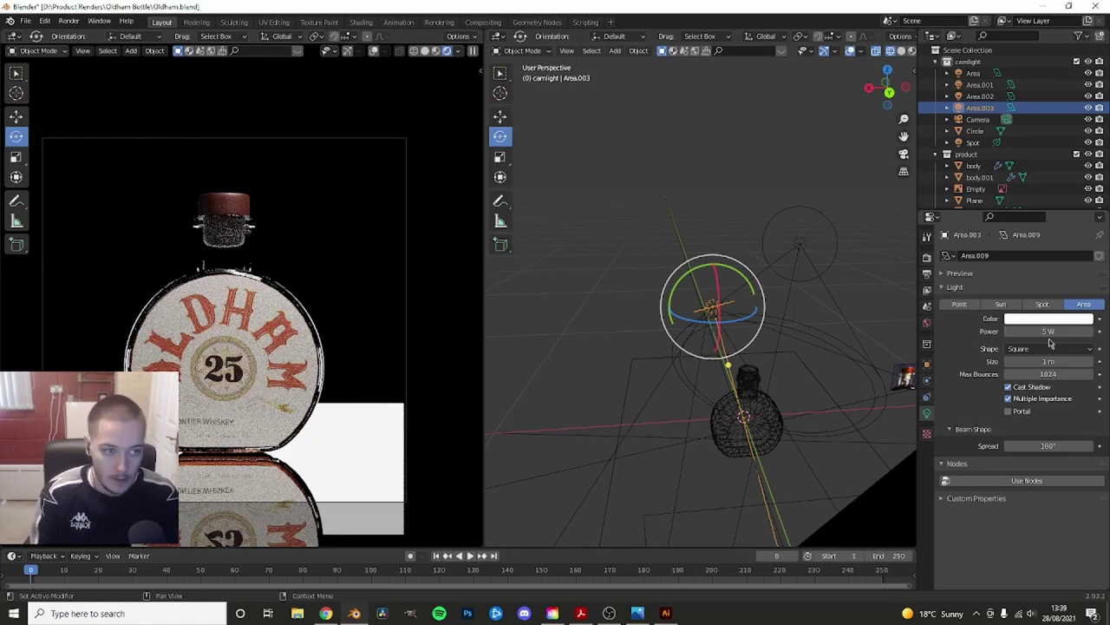
mouse_move(1050, 338)
left_mouse_down()
mouse_move(1041, 333)
mouse_move(1052, 332)
left_mouse_up()
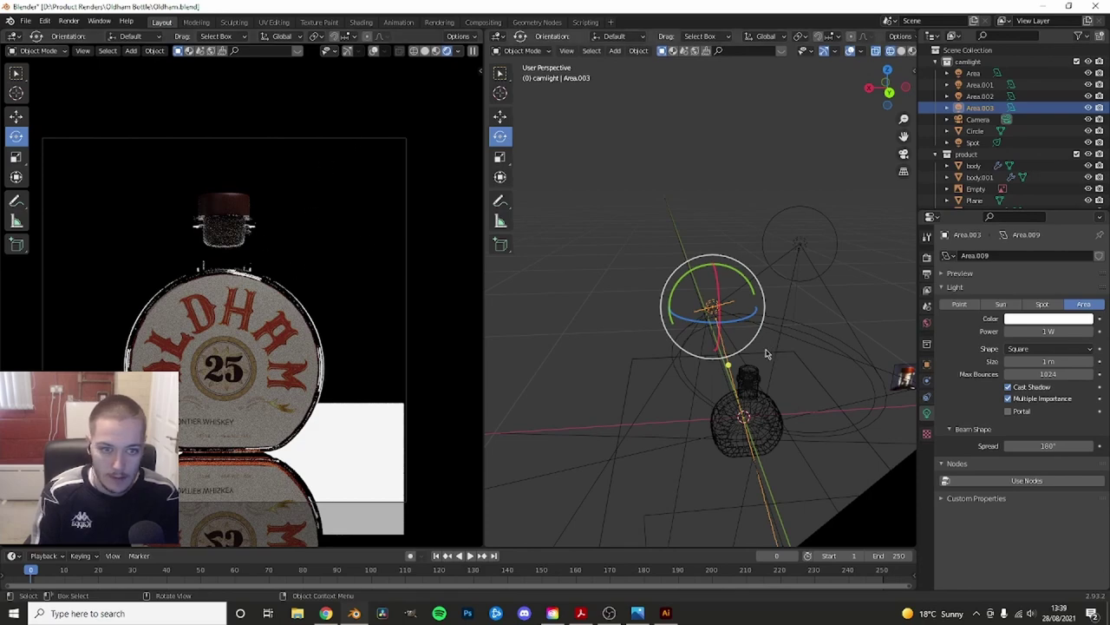
mouse_move(768, 356)
middle_mouse_down()
mouse_move(737, 422)
mouse_move(580, 332)
middle_mouse_up()
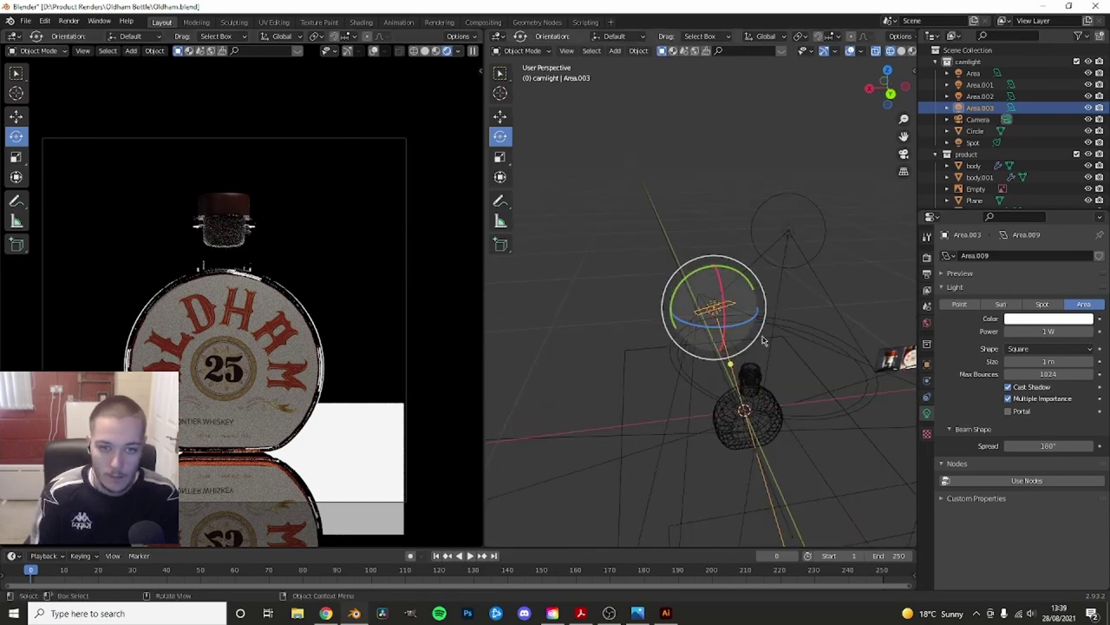
type("0.5")
key("Return")
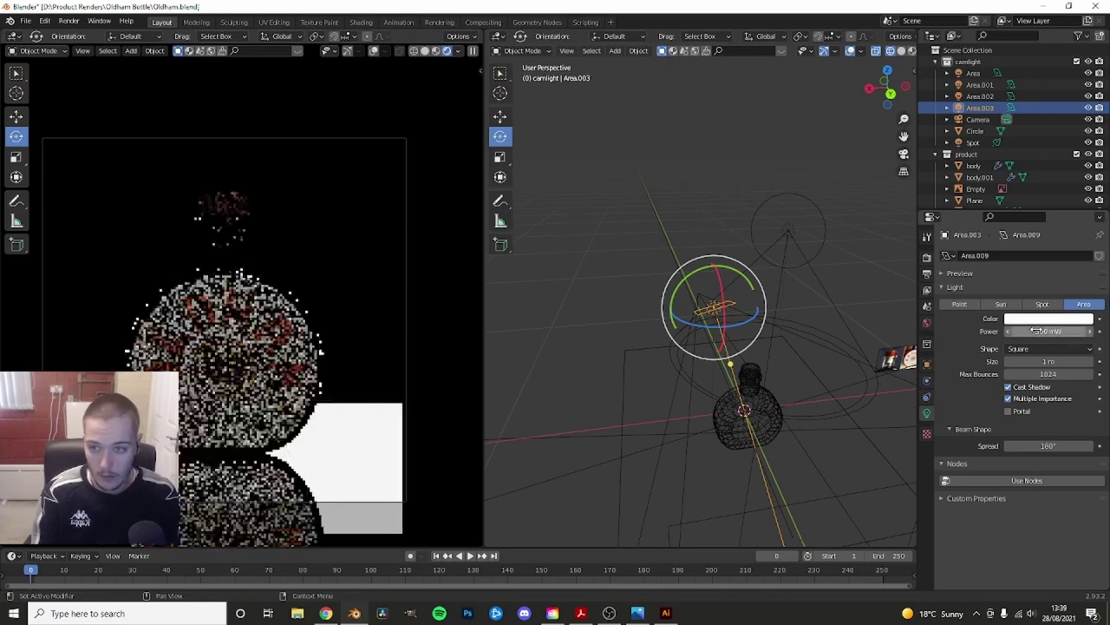
key("Return")
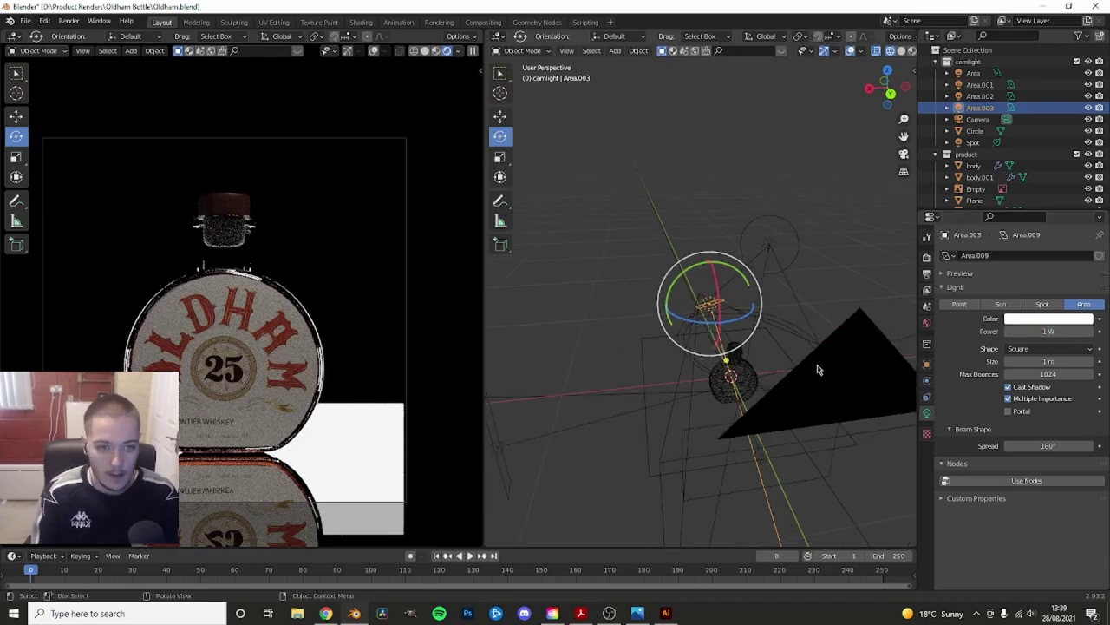
- Select the main Area light beside the bottle
mouse_move(820, 369)
middle_mouse_down()
mouse_move(833, 387)
mouse_move(876, 382)
middle_mouse_up()
left_click(838, 411)
left_click(838, 411)
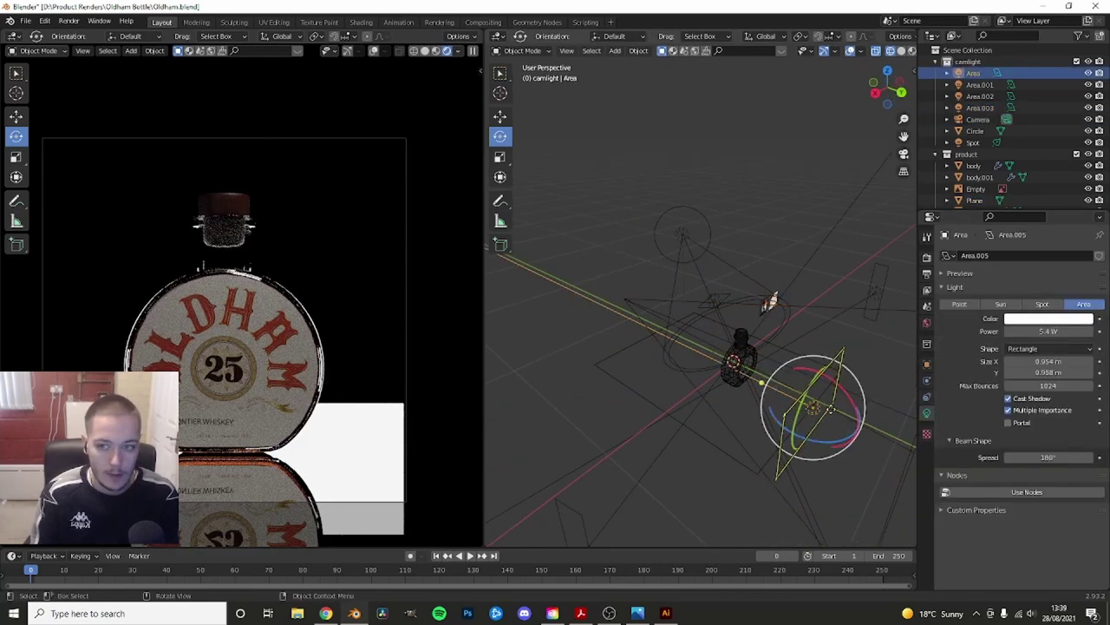
type("0")
- Set the Area light to 0 W and back to 10 W, then hide the Circle label
key("Return")
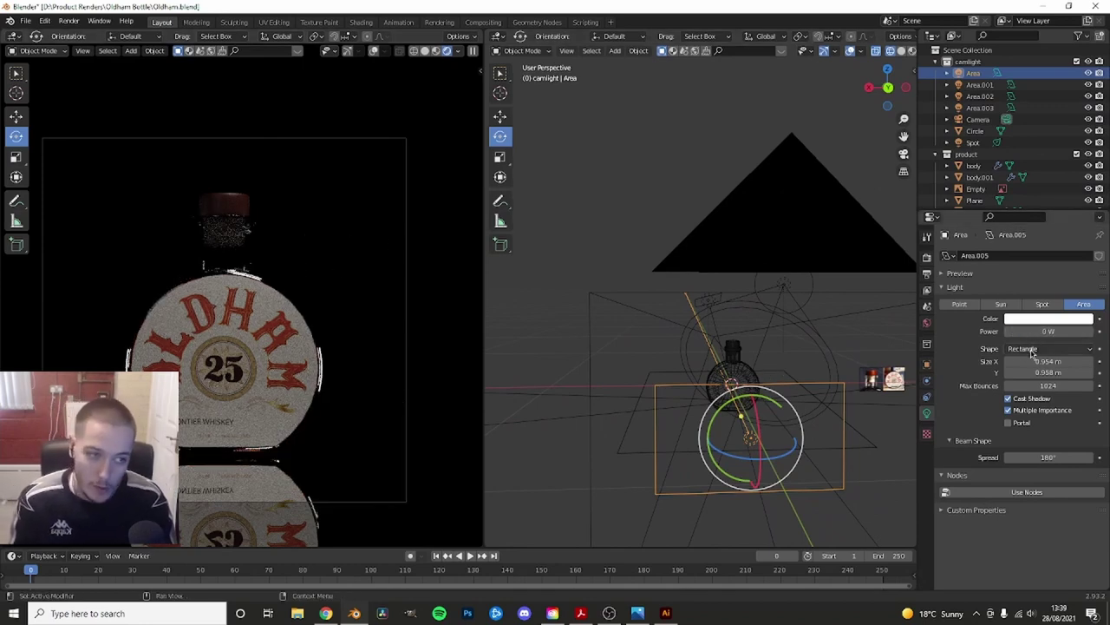
type("10")
key("Return")
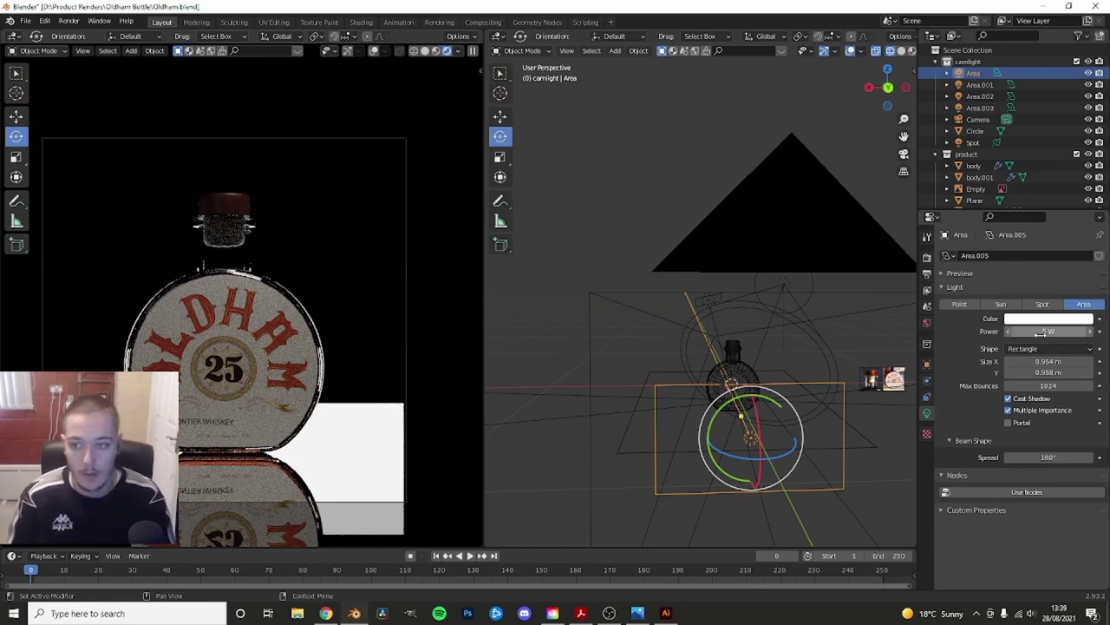
mouse_move(746, 408)
middle_mouse_down()
mouse_move(782, 424)
mouse_move(711, 399)
middle_mouse_up()
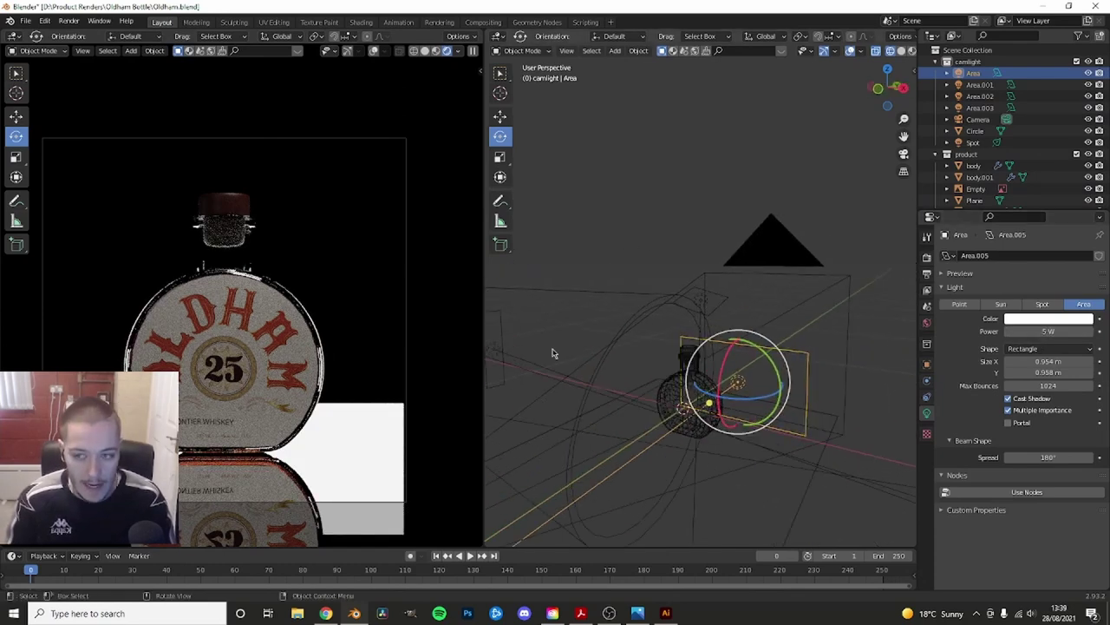
left_click(285, 356)
key("h")
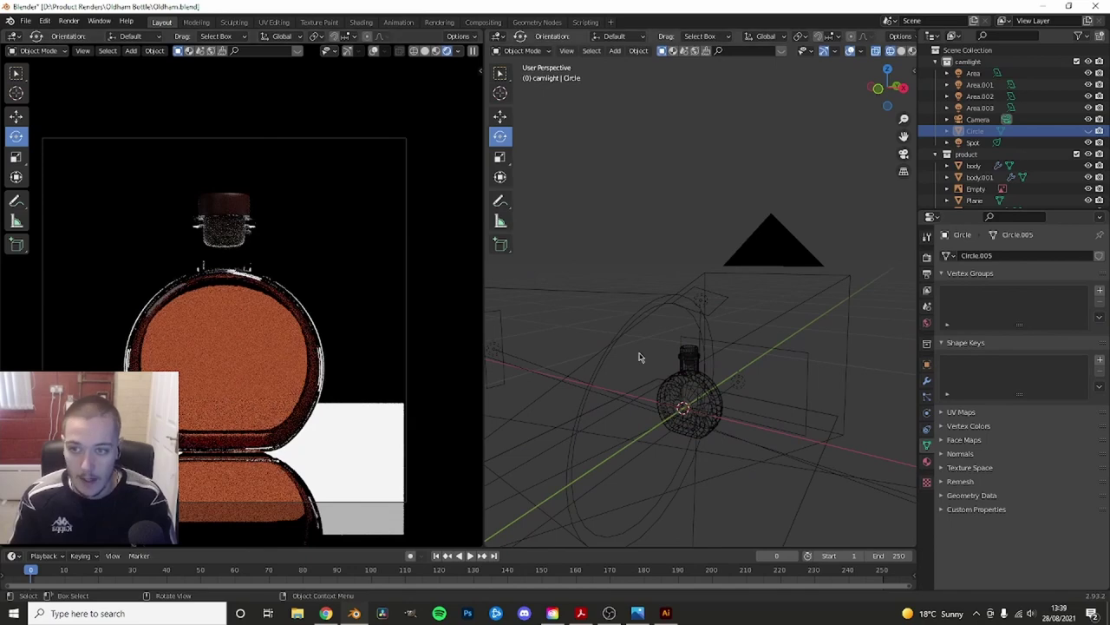
- Turn the Area light off, then set its power to 5 W
middle_click_drag(640, 357, 833, 408)
left_click(763, 400)
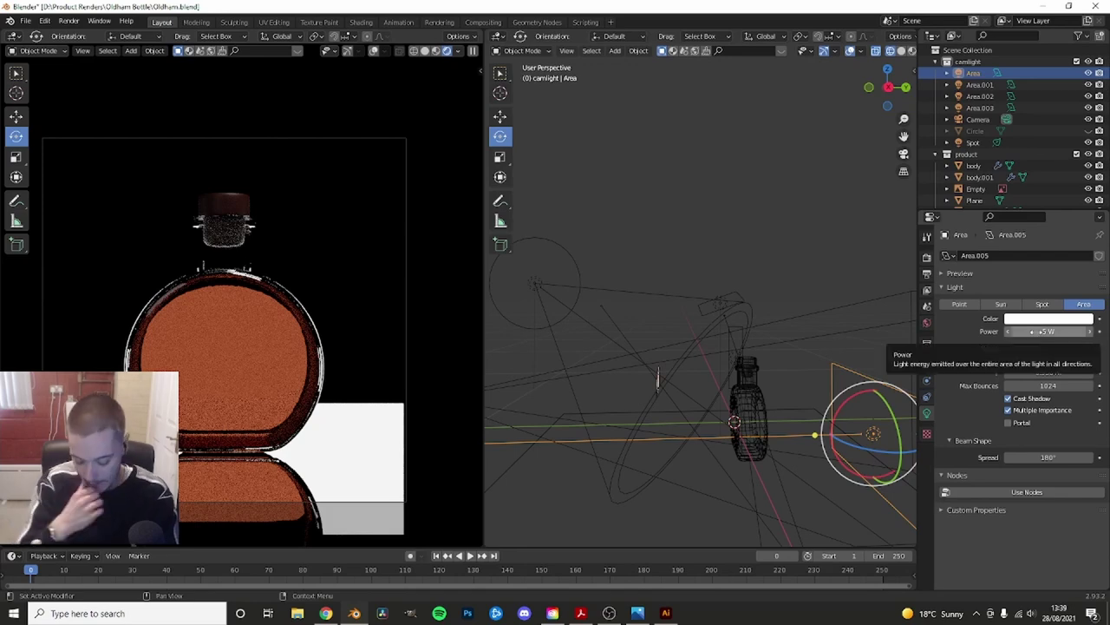
left_click(1041, 332)
type("0")
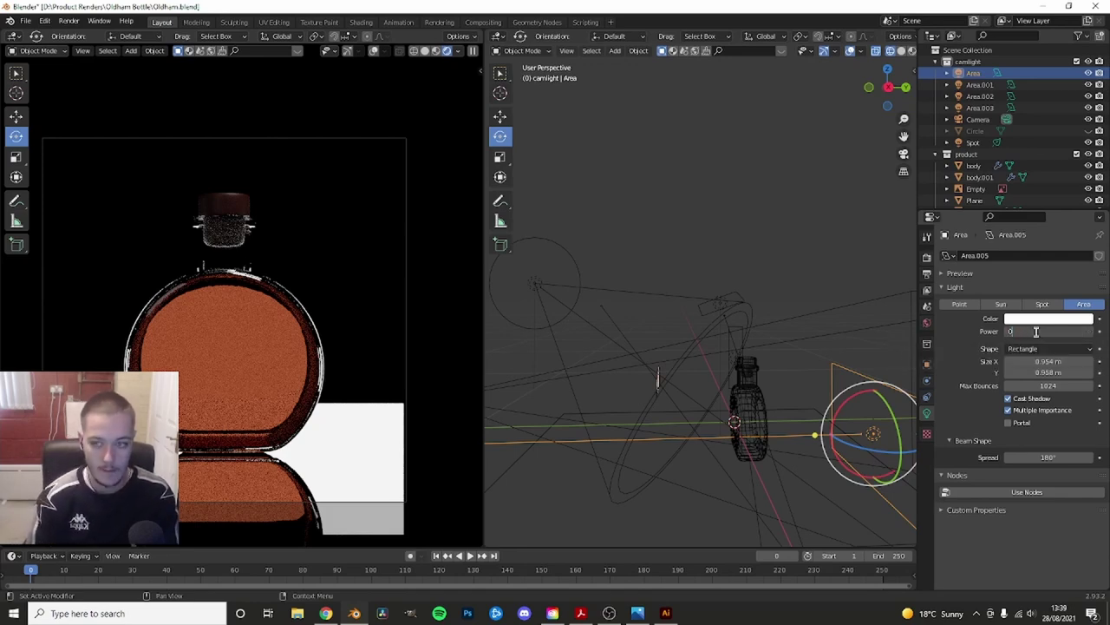
key("Return")
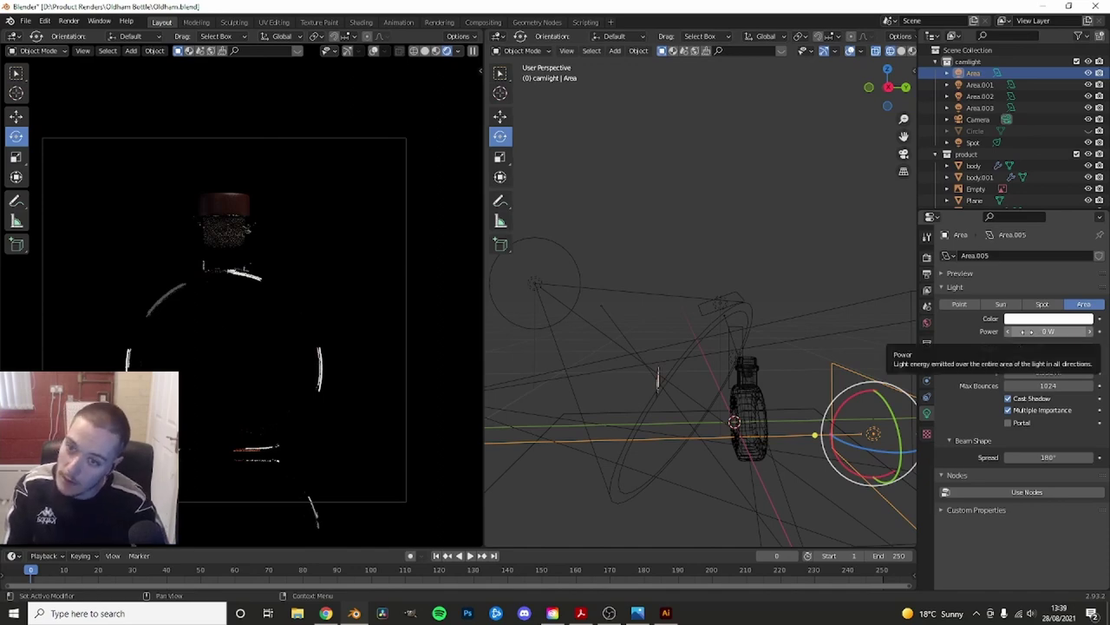
left_click(1023, 332)
type("5")
key("Return")
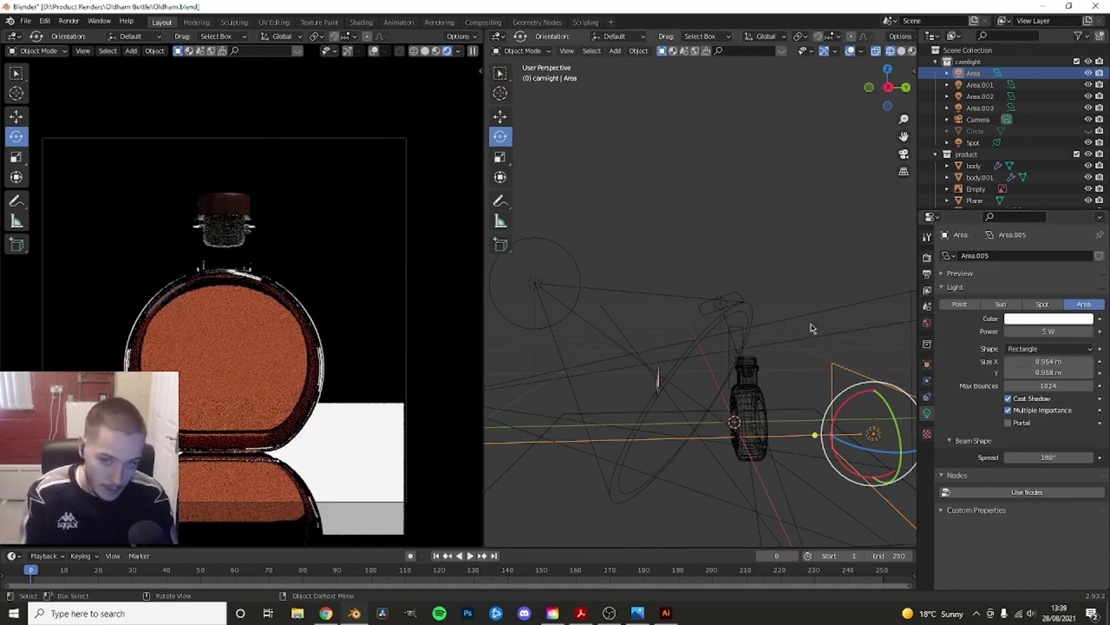
left_click(786, 270)
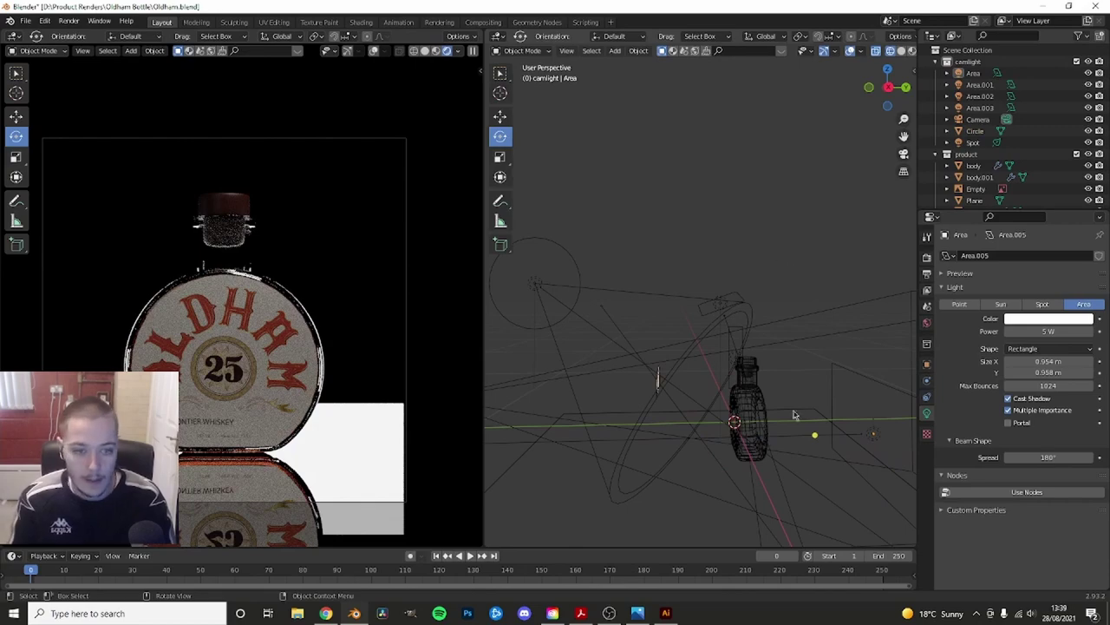
left_click(872, 434)
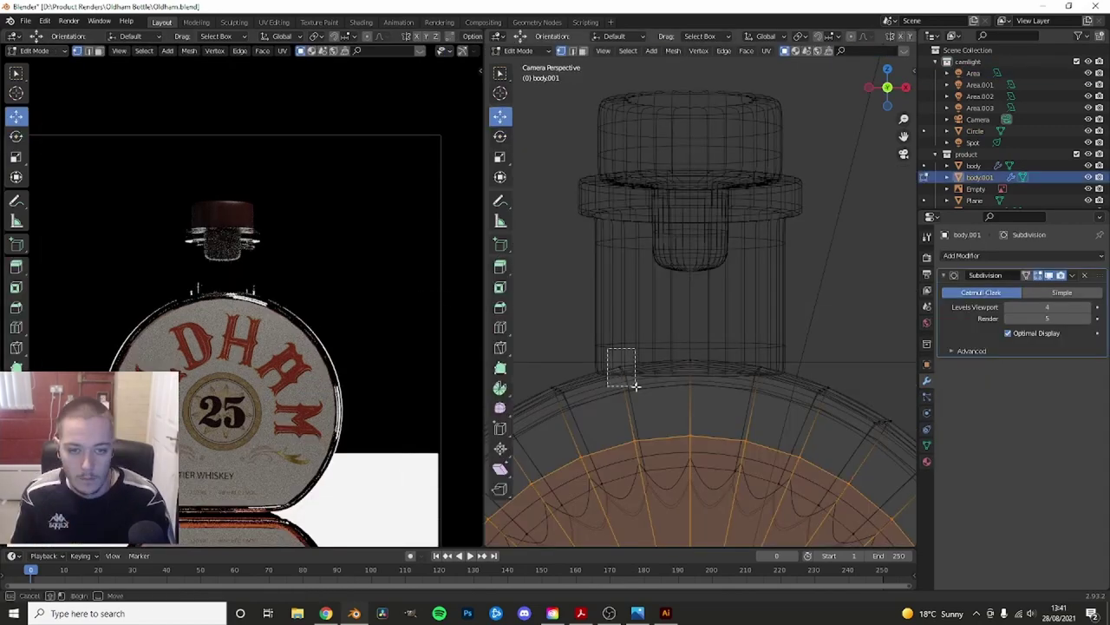
left_click(619, 365)
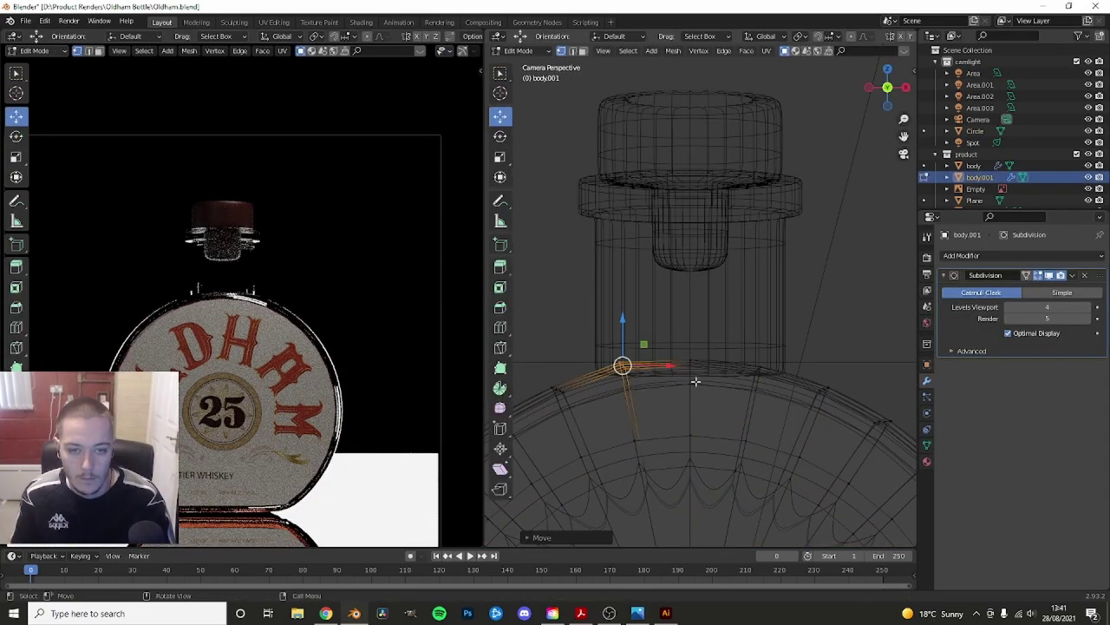
- Select the neck-base and shoulder edges and shift them up and to the right
left_click(690, 362, "alt")
left_click(757, 358, "ctrl+alt")
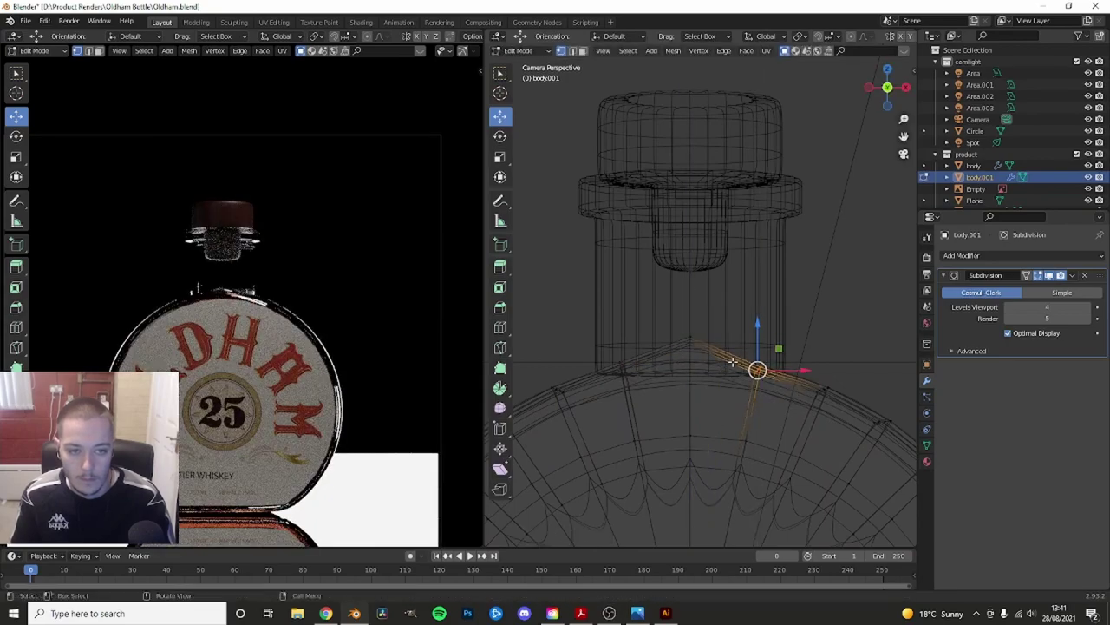
left_click_drag(791, 371, 808, 373)
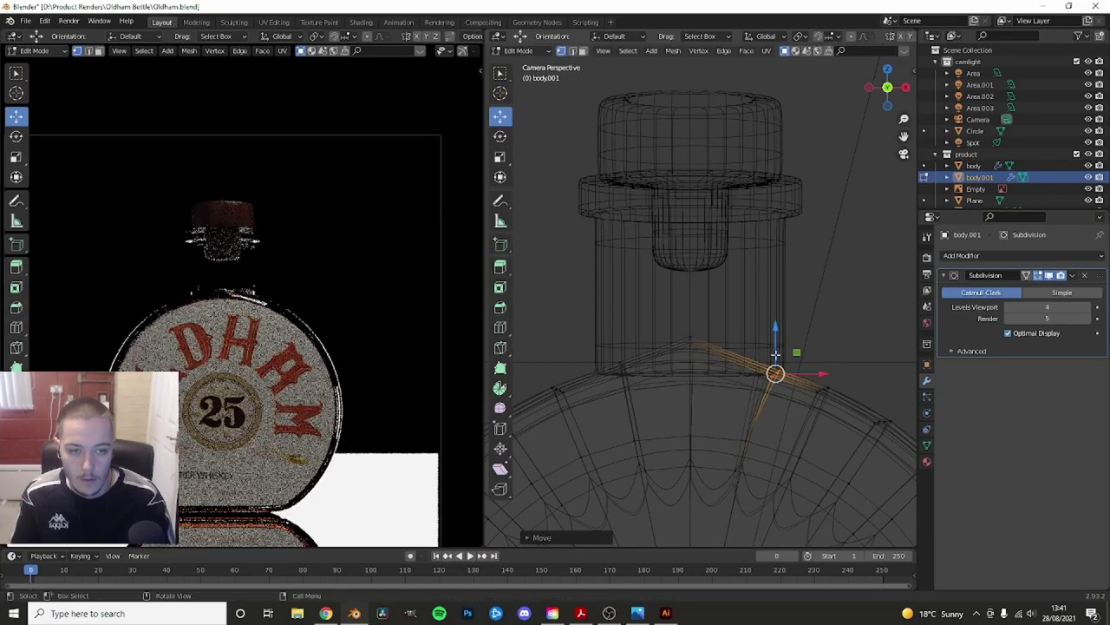
mouse_move(598, 357)
left_mouse_down()
mouse_move(646, 393)
mouse_move(645, 364)
mouse_move(672, 334)
left_mouse_up()
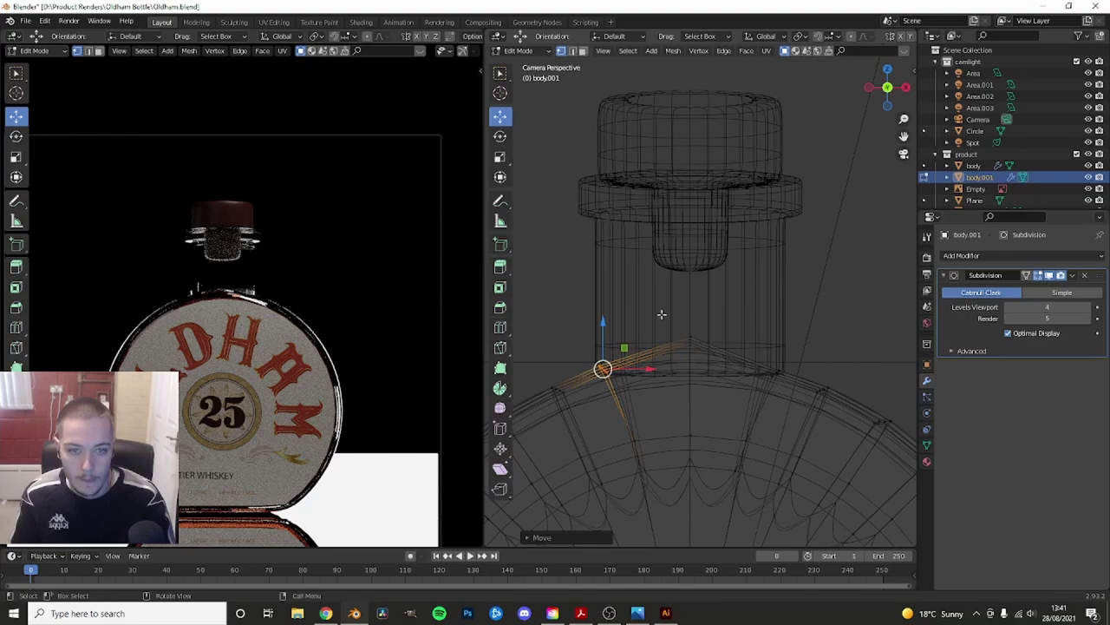
mouse_move(605, 366)
left_mouse_down()
mouse_move(639, 343)
mouse_move(682, 341)
left_mouse_up()
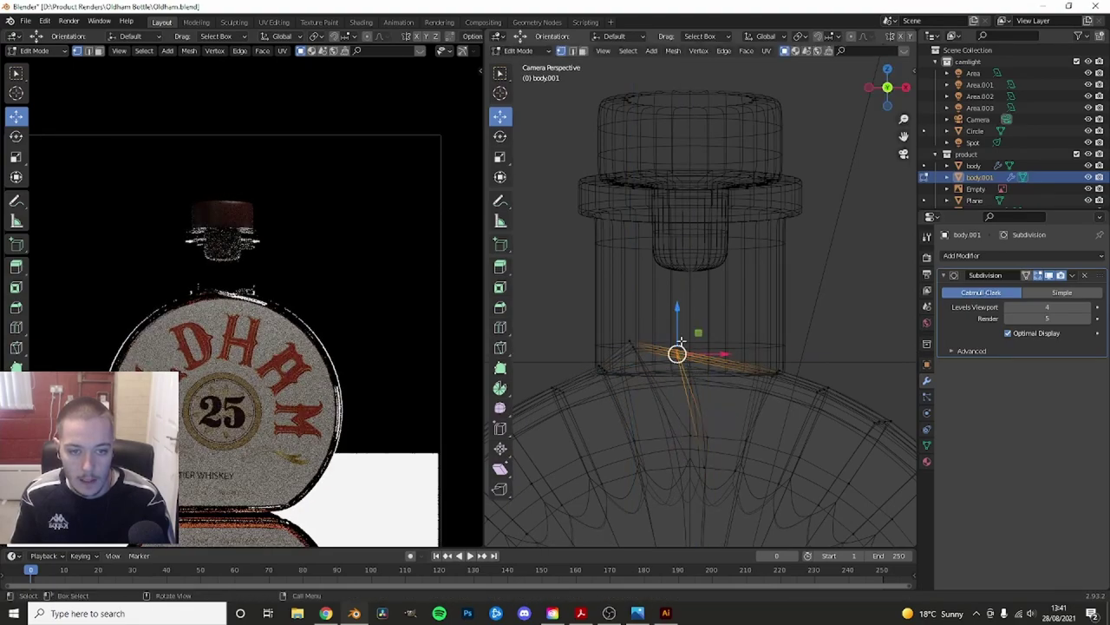
- Add two loop cuts at the neck base, sliding one up and moving the other along X
key("ctrl+r")
left_click(705, 335)
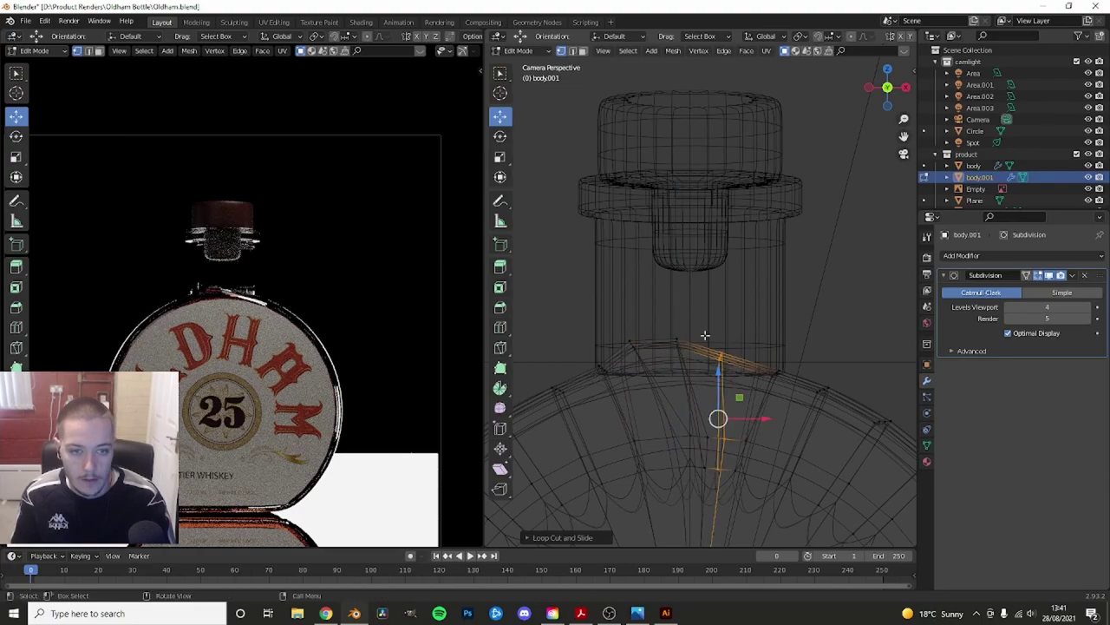
left_click_drag(719, 321, 720, 299)
key("ctrl+r")
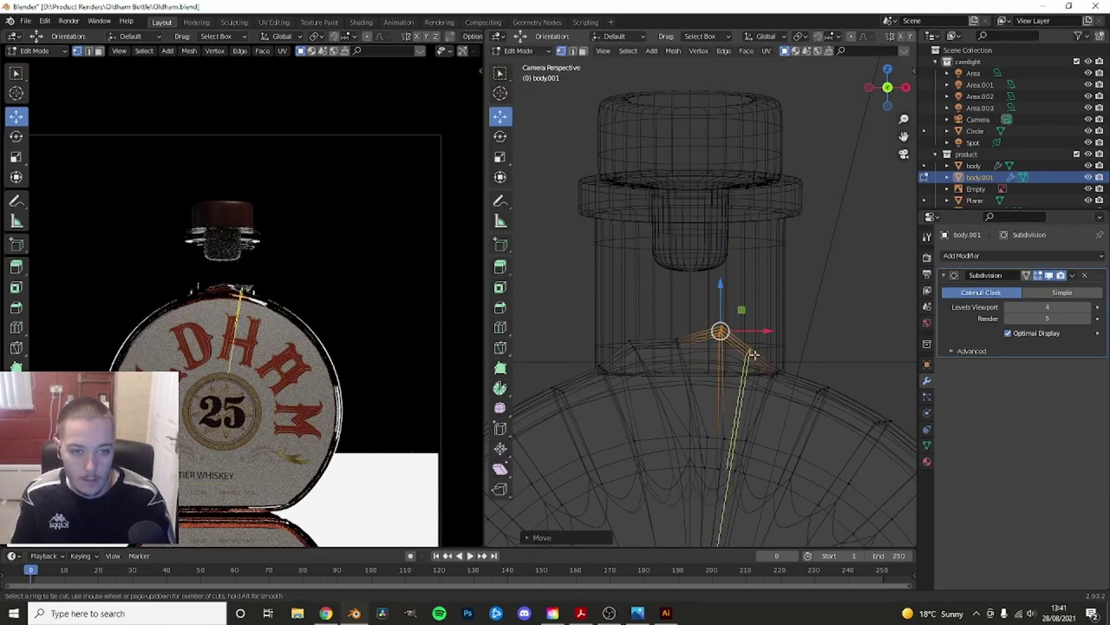
left_click(754, 355)
key("g")
key("x")
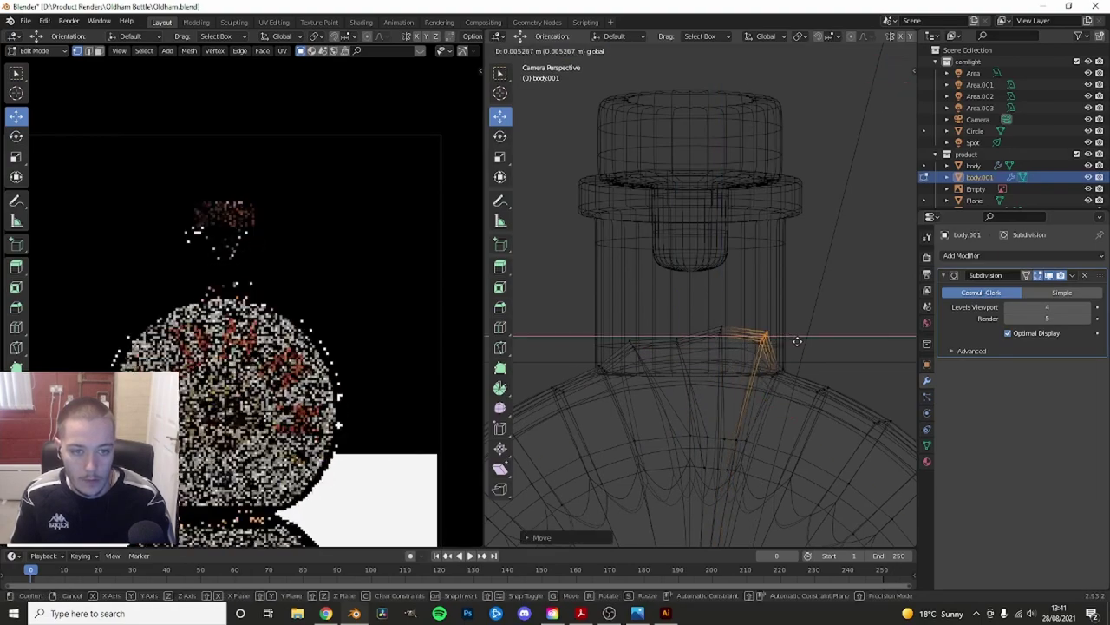
left_click(796, 341)
key("Tab")
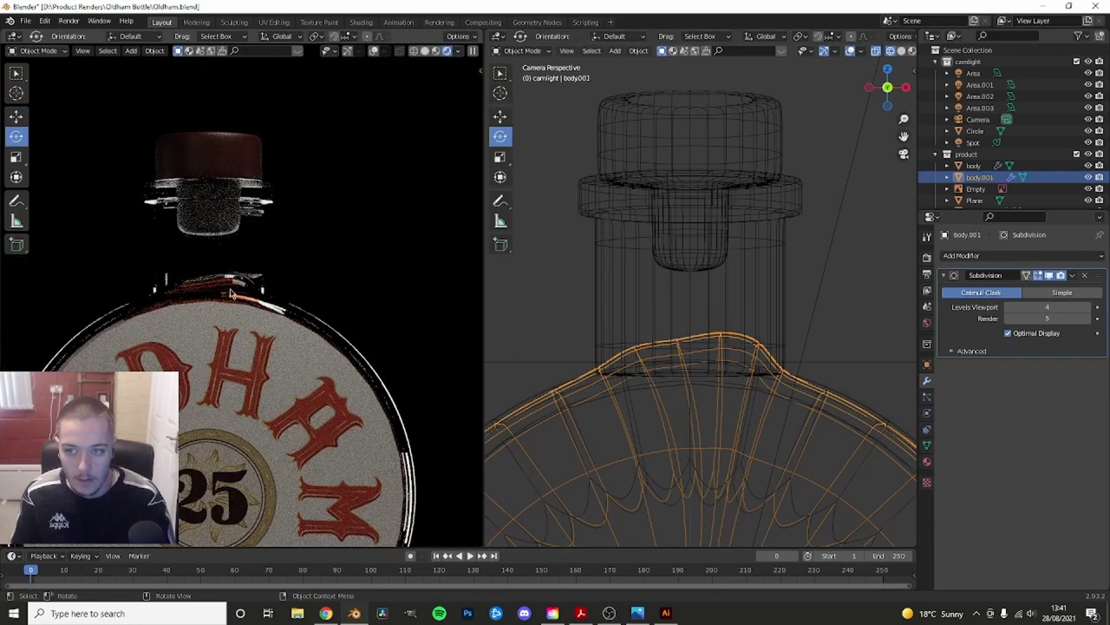
- Switch to the Shading workspace in solid view and select the glass neck piece
left_click(627, 379)
left_click(361, 22)
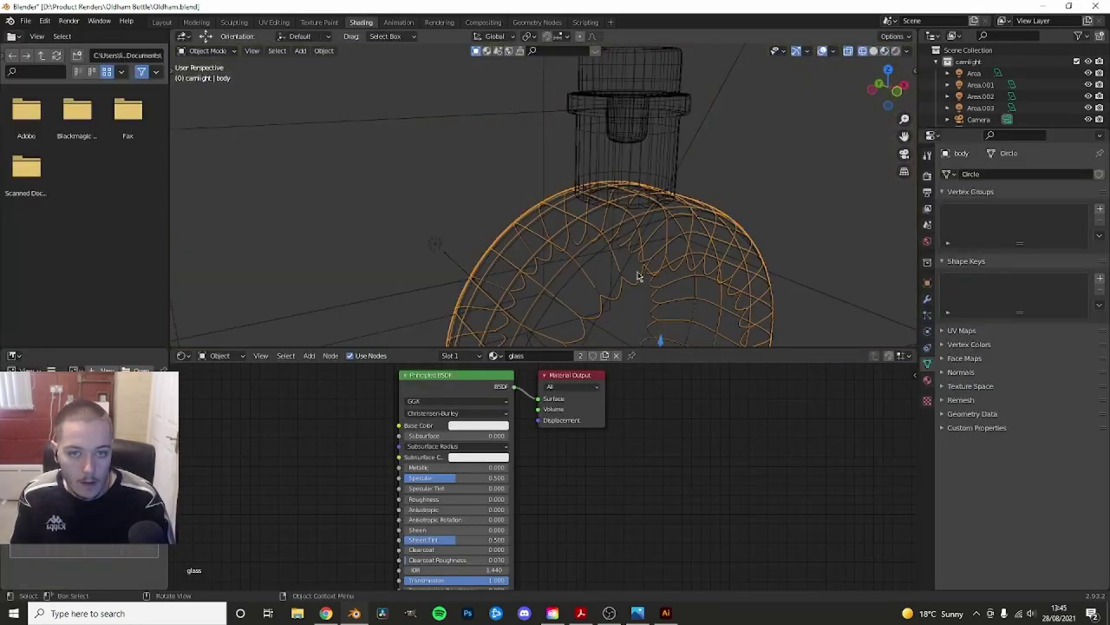
left_click(595, 240)
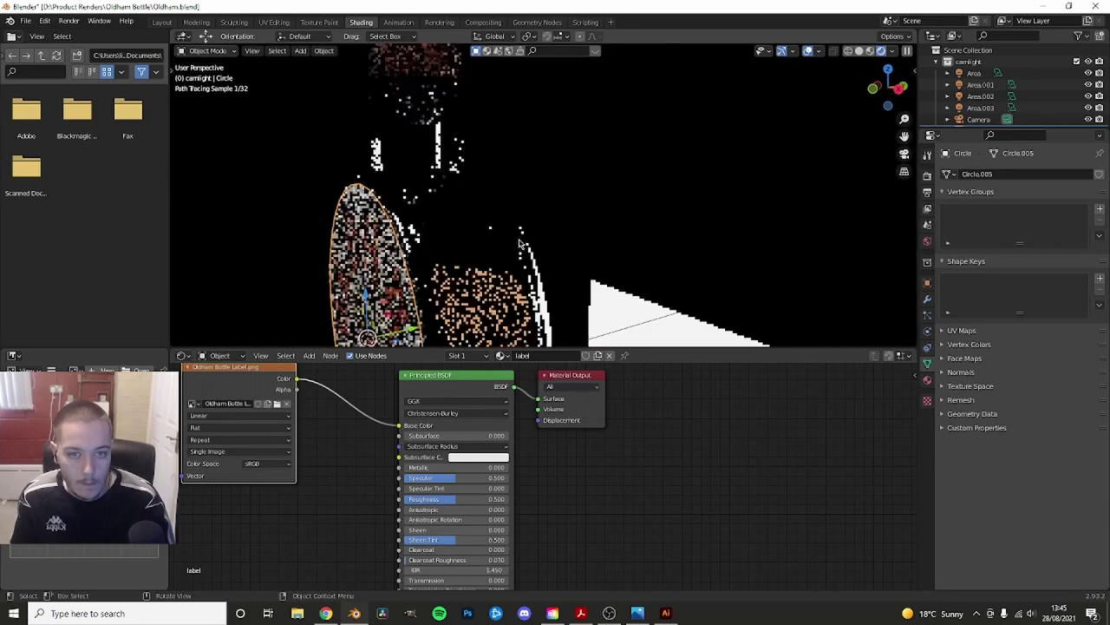
middle_click_drag(520, 243, 555, 226)
scroll(555, 226, "up", 2)
key("z")
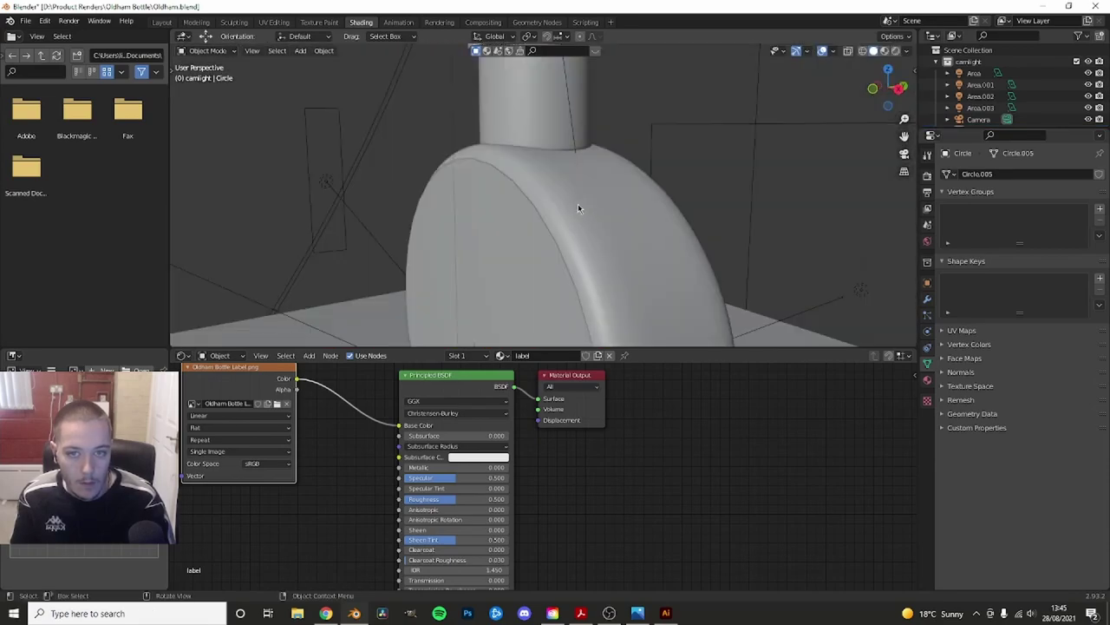
scroll(579, 209, "down", 3)
left_click(543, 200)
scroll(607, 209, "up", 1)
- Duplicate the glass neck piece and place the copy beside the original
key("g")
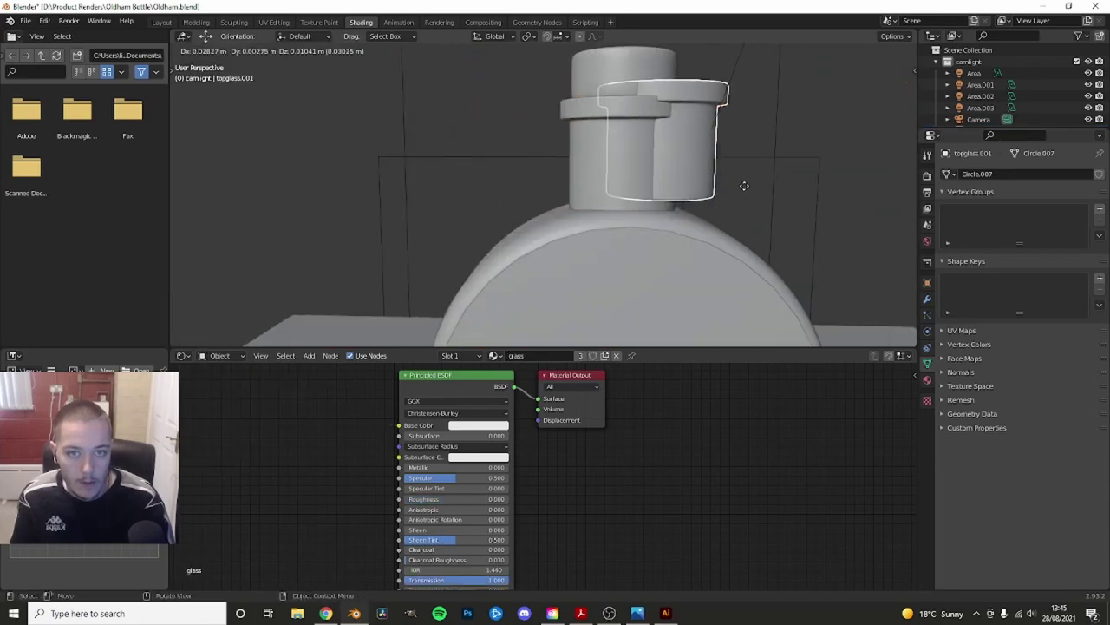
right_click(744, 186)
key("g")
left_click(744, 216)
scroll(644, 245, "up", 3)
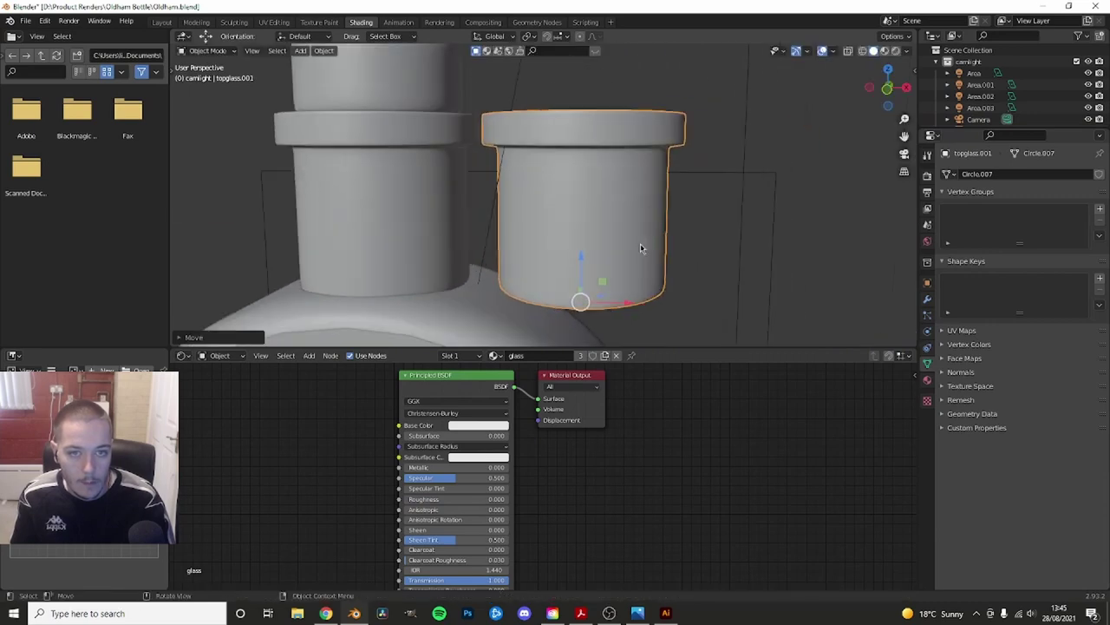
- Delete the duplicate's top vertices, working in front wireframe view
key("Tab")
scroll(593, 197, "down", 1)
key("KP_1")
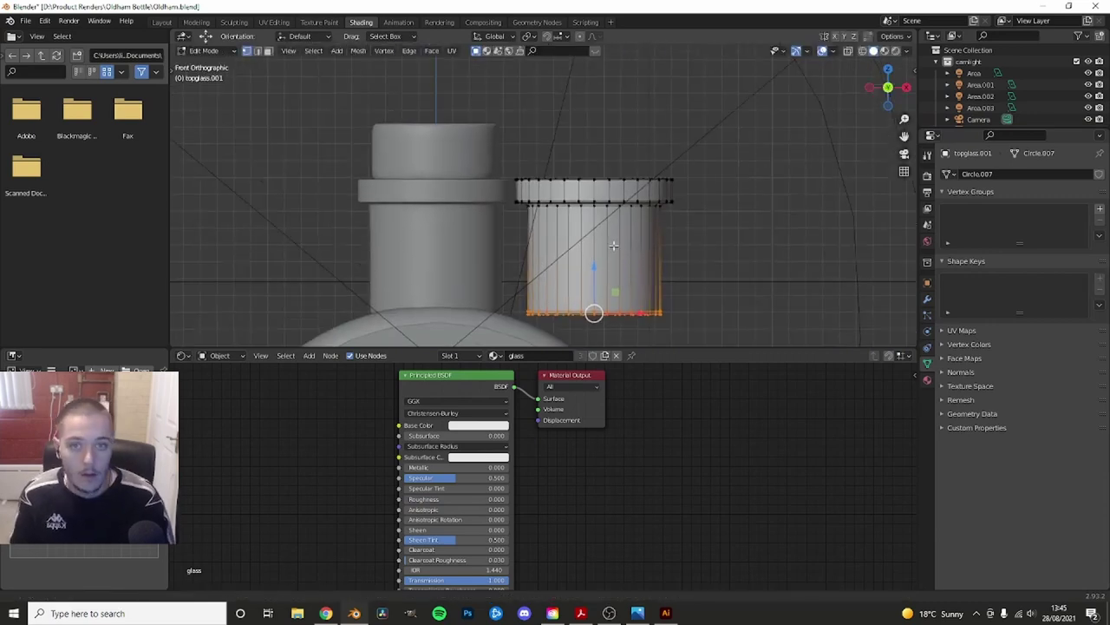
scroll(577, 251, "up", 2)
key("shift+z")
left_click_drag(470, 169, 762, 250)
key("x")
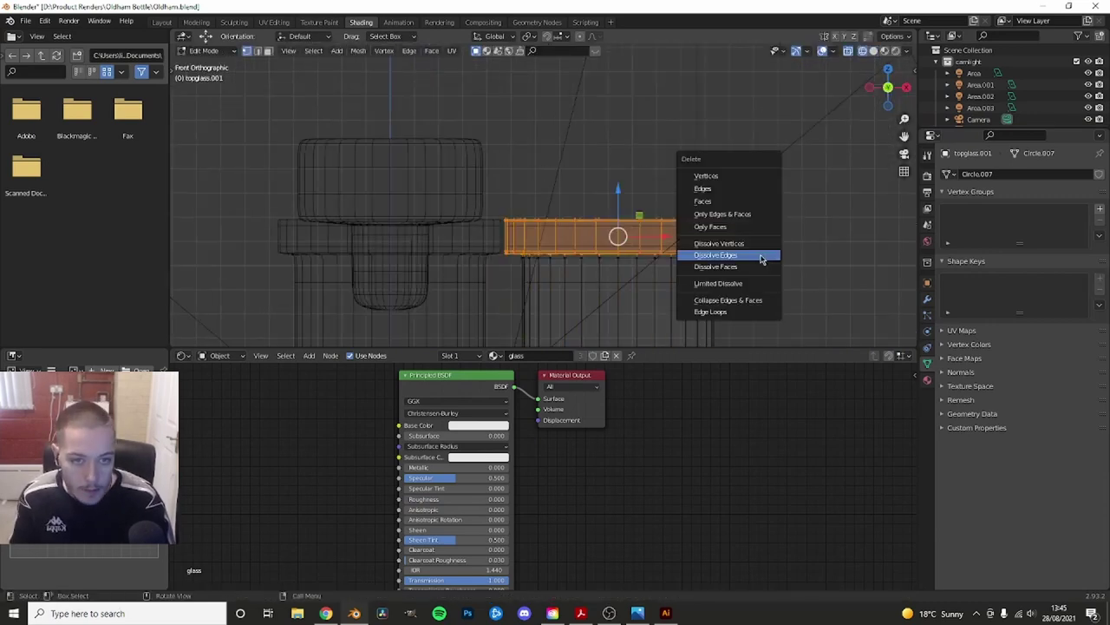
left_click(743, 180)
key("shift+z")
- Select the duplicate's top rim and lower it along Z
left_click(620, 258, "alt")
scroll(598, 243, "down", 2)
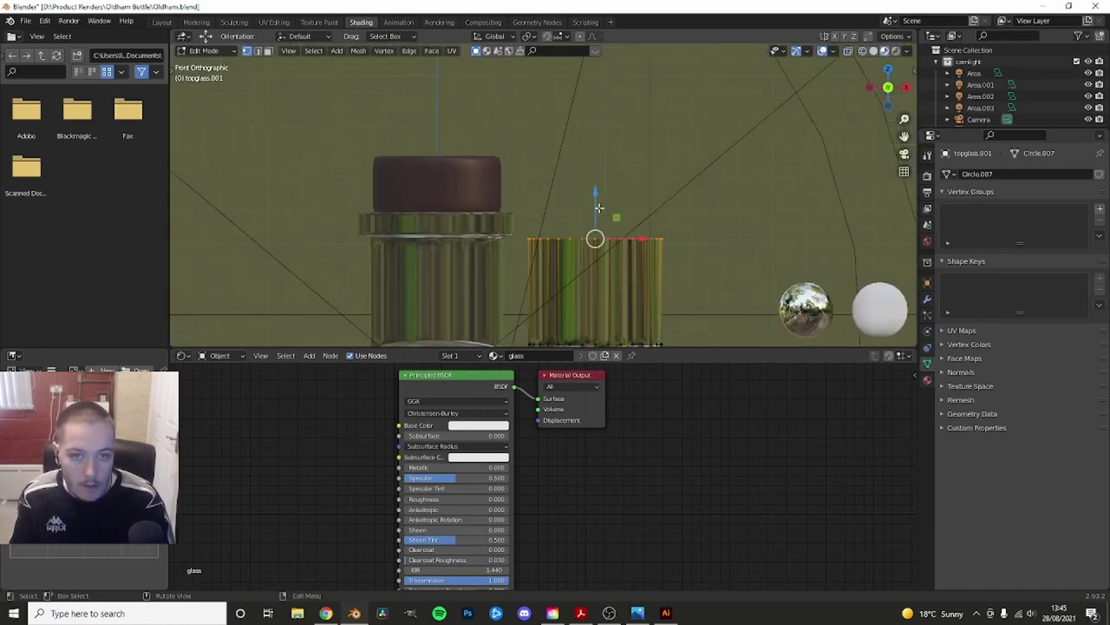
key("shift+z")
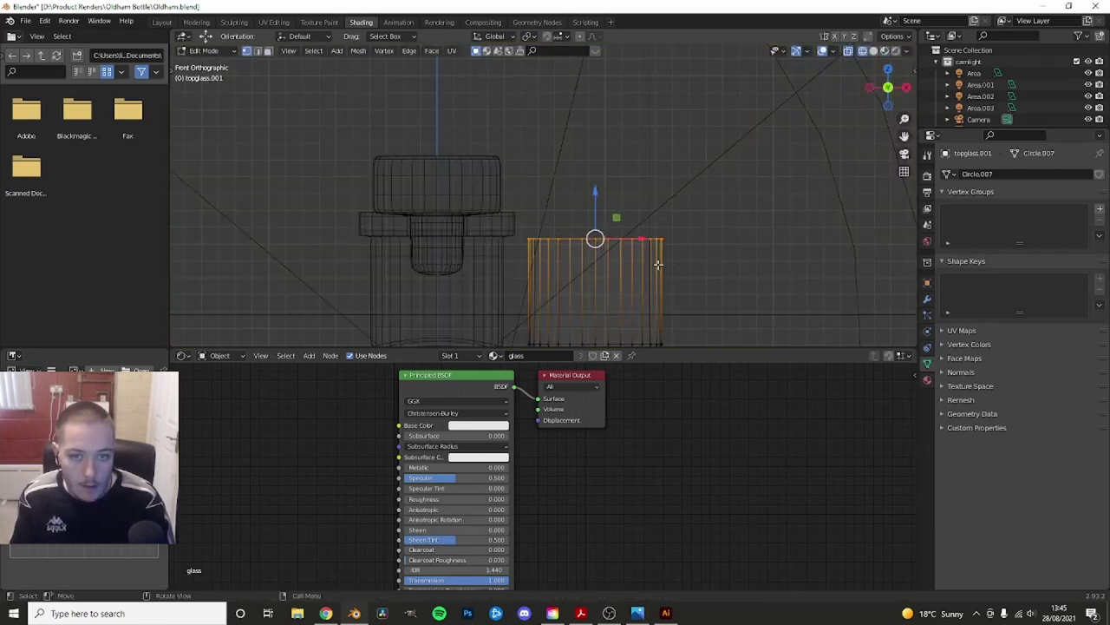
key("shift+z")
middle_click_drag(595, 240, 577, 199)
scroll(577, 199, "up", 2)
key("g")
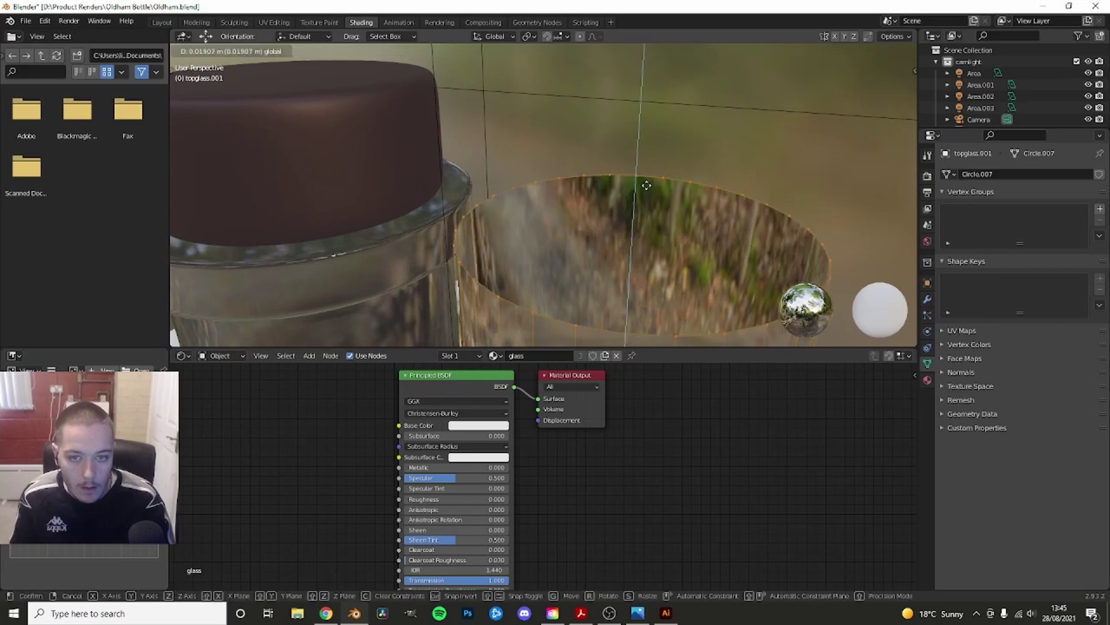
left_click(644, 219)
key("g")
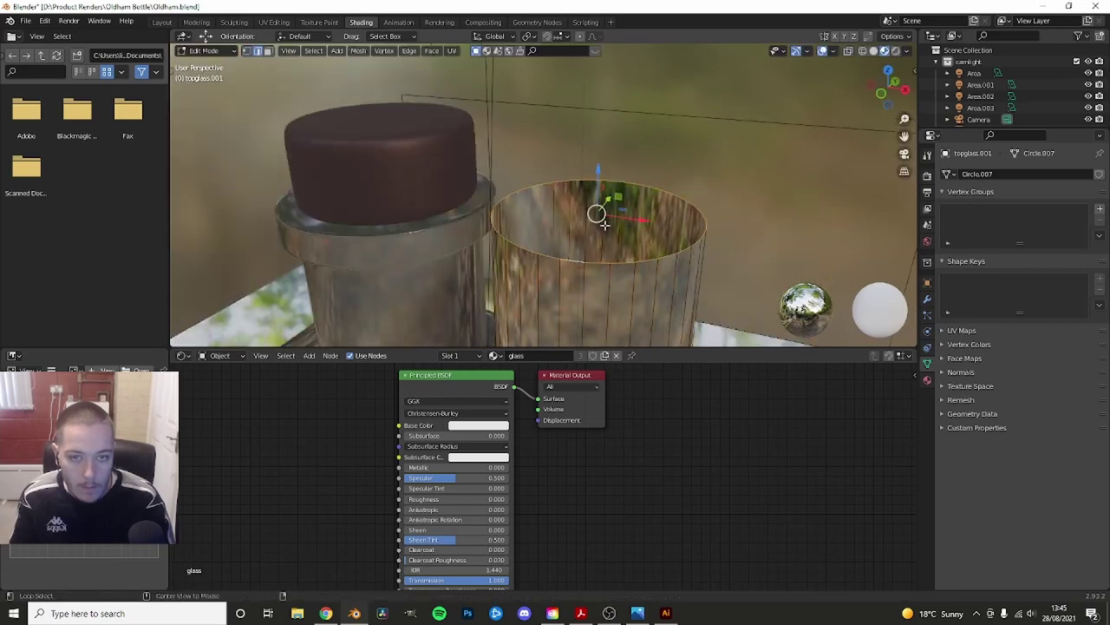
key("z")
left_click(598, 232)
scroll(597, 232, "down", 2)
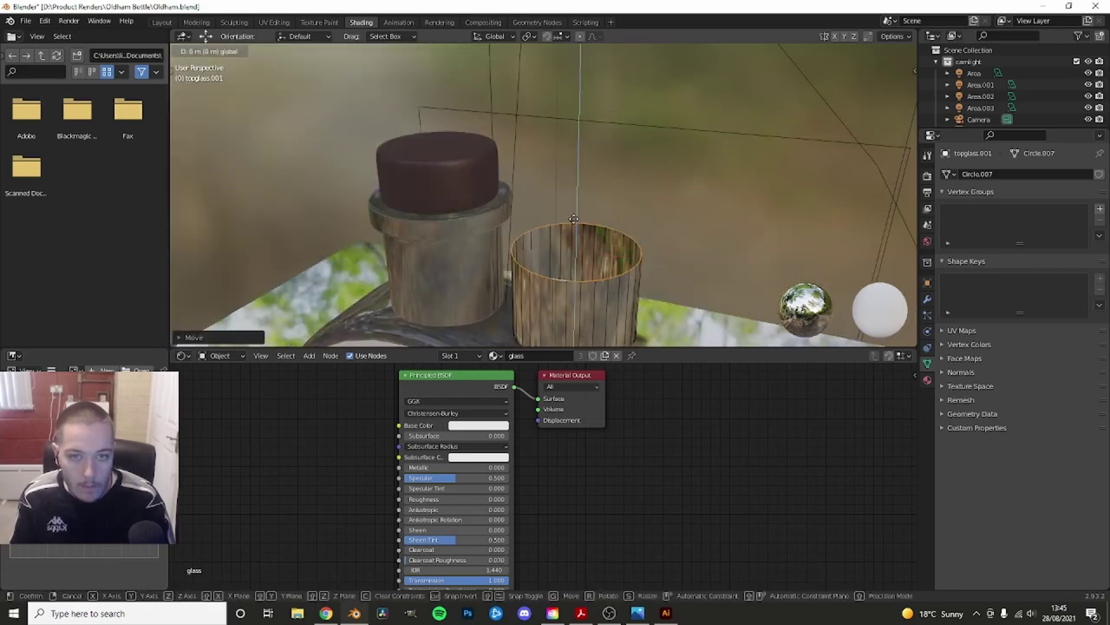
middle_click_drag(578, 240, 608, 186)
key("Tab")
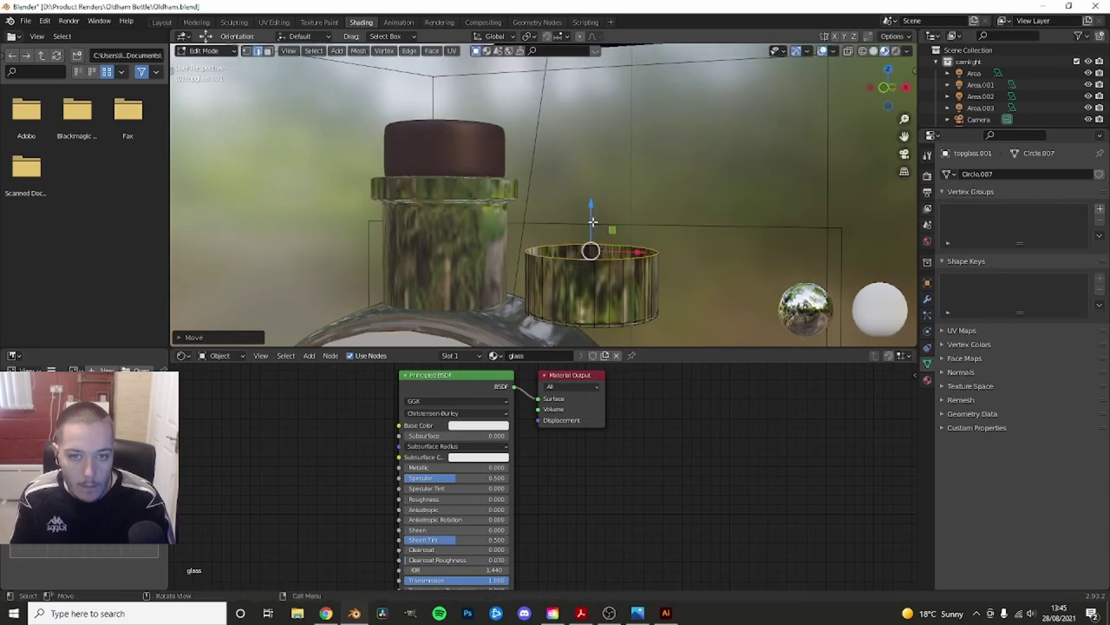
- View the bottle straight from the front
middle_click_drag(591, 229, 621, 244)
key("KP_1")
scroll(661, 267, "up", 2)
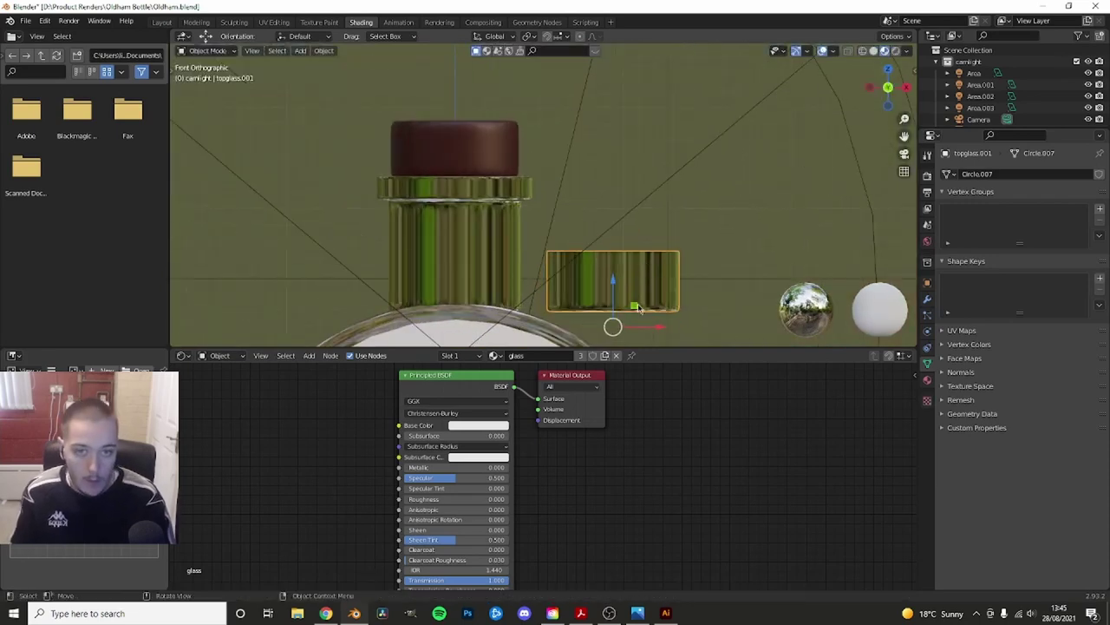
- Give the new ring the glassliquid material and reset its position to the origin
left_click(494, 355)
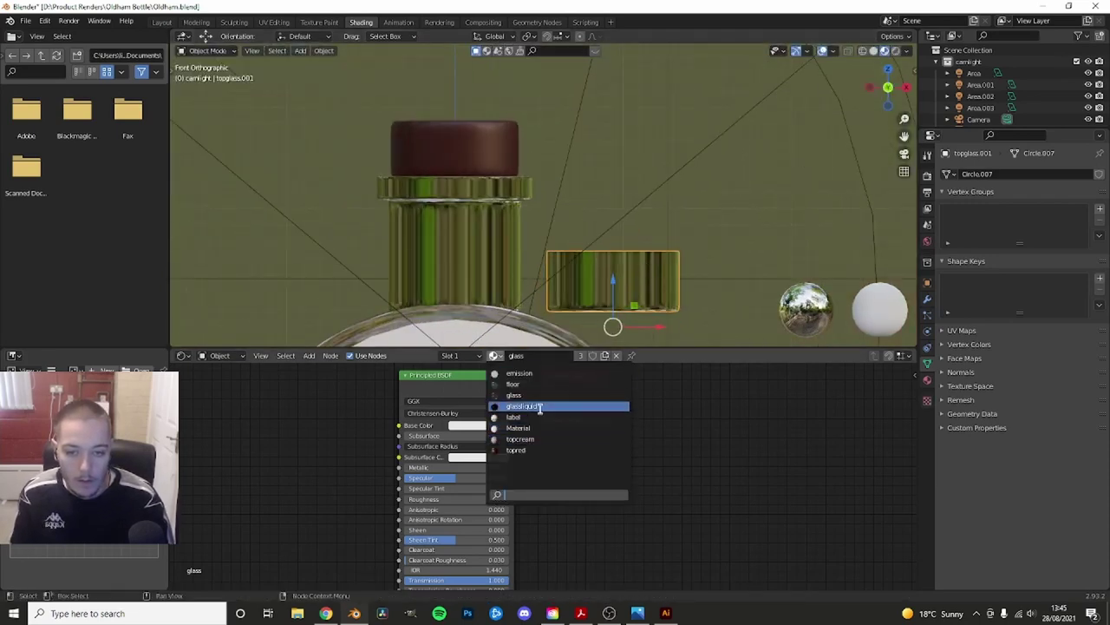
left_click(531, 406)
key("g")
key("x")
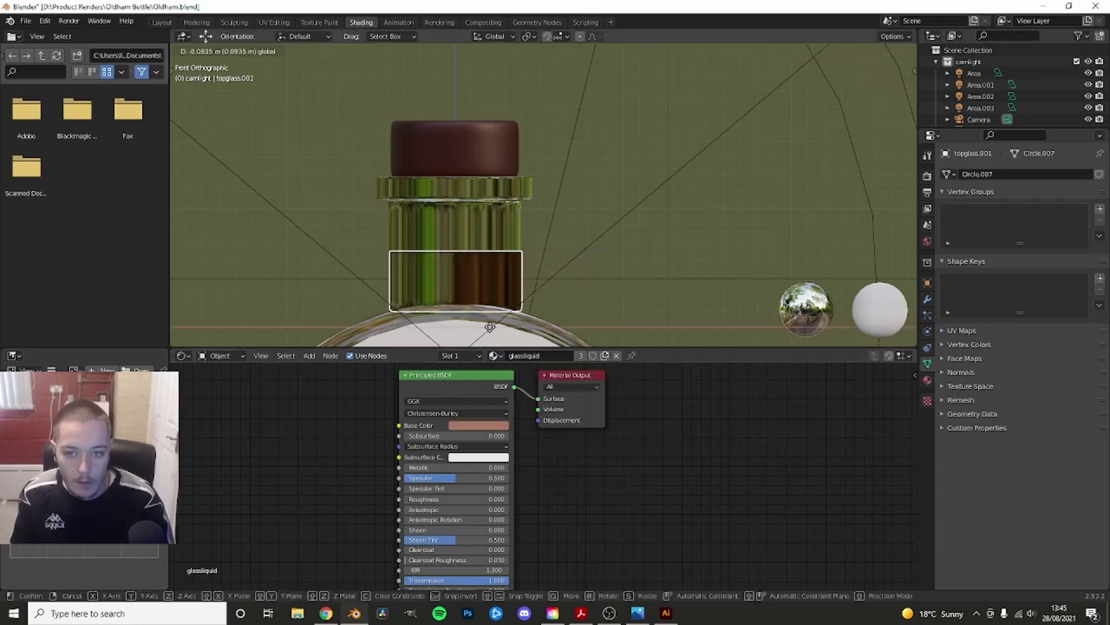
key("Escape")
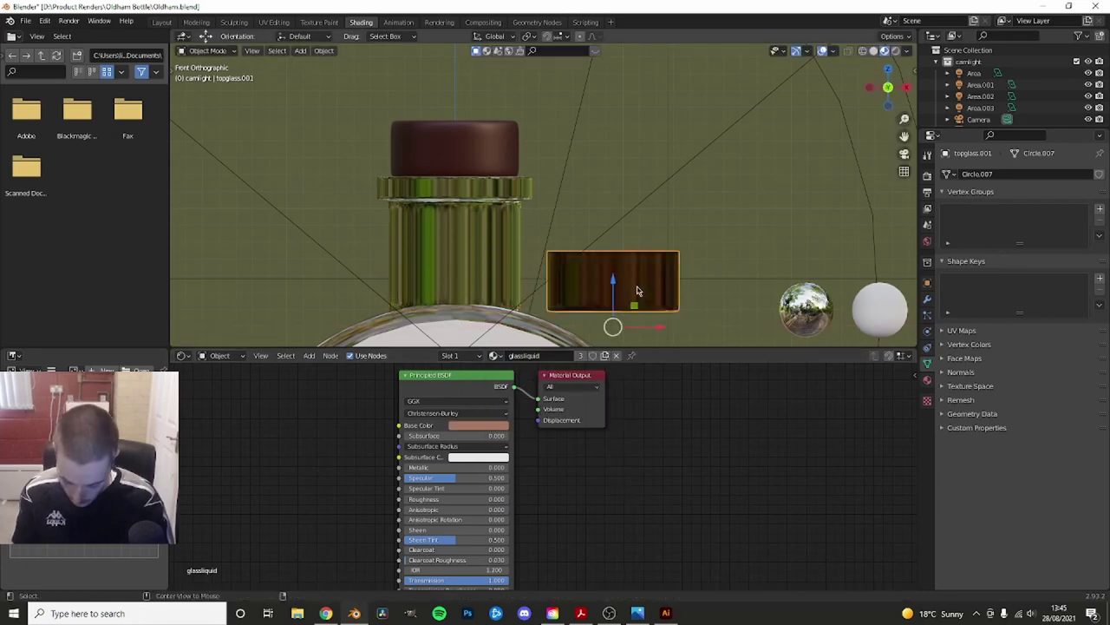
key("alt+g")
- Move the ring up onto the bottle neck, lower it slightly, and shrink it a little
scroll(547, 302, "down", 6)
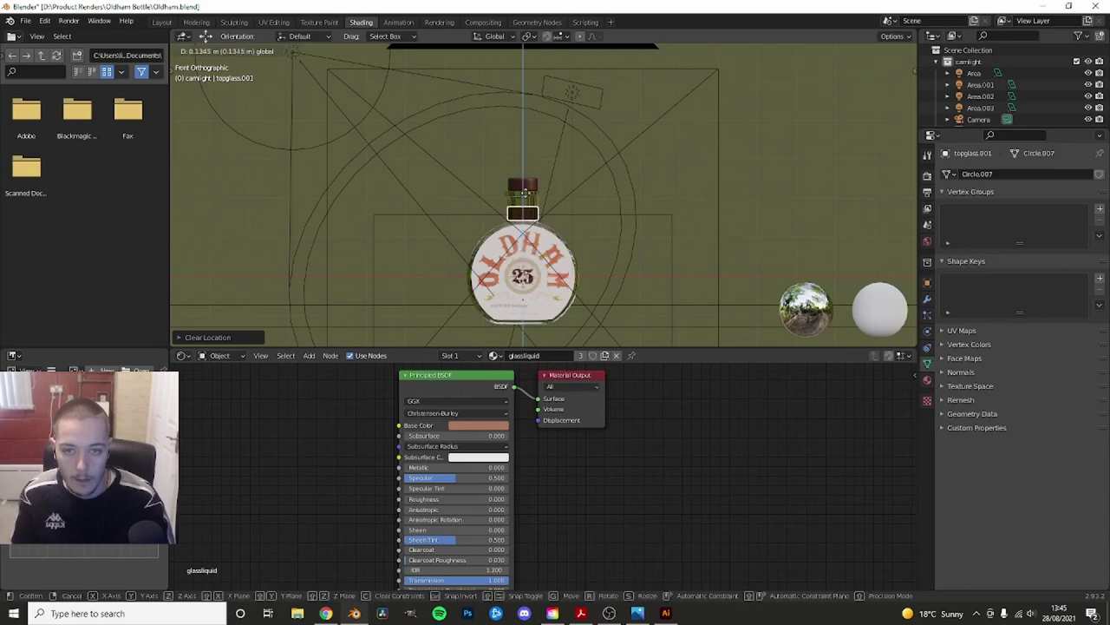
scroll(518, 261, "up", 5)
scroll(503, 295, "up", 4)
scroll(486, 323, "down", 5)
scroll(485, 324, "down", 5)
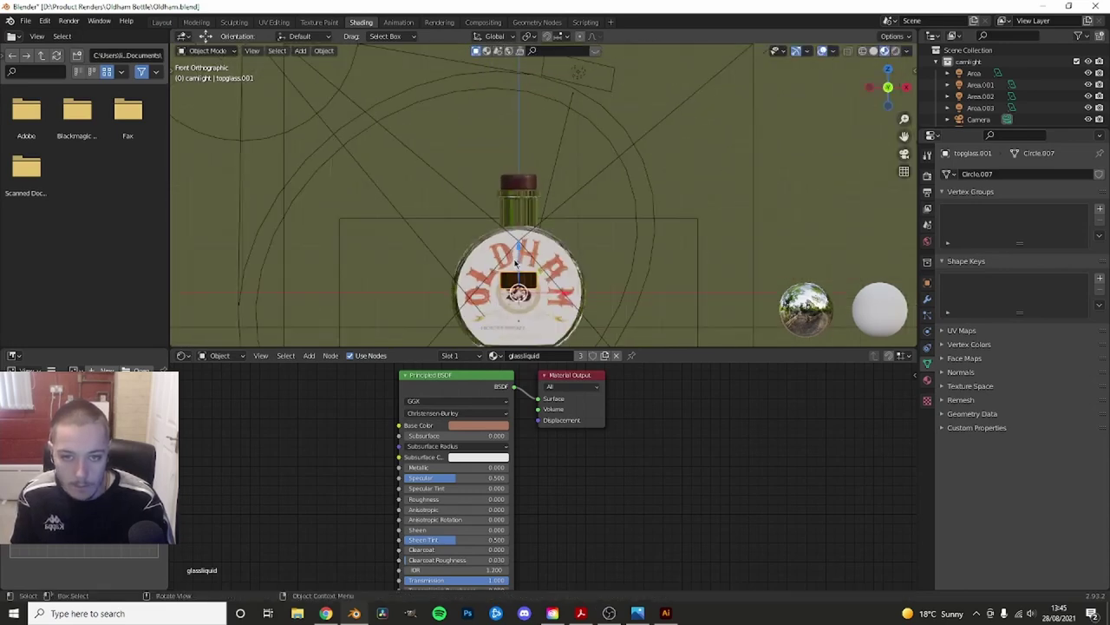
key("g")
key("z")
left_click(503, 209)
scroll(490, 247, "up", 5)
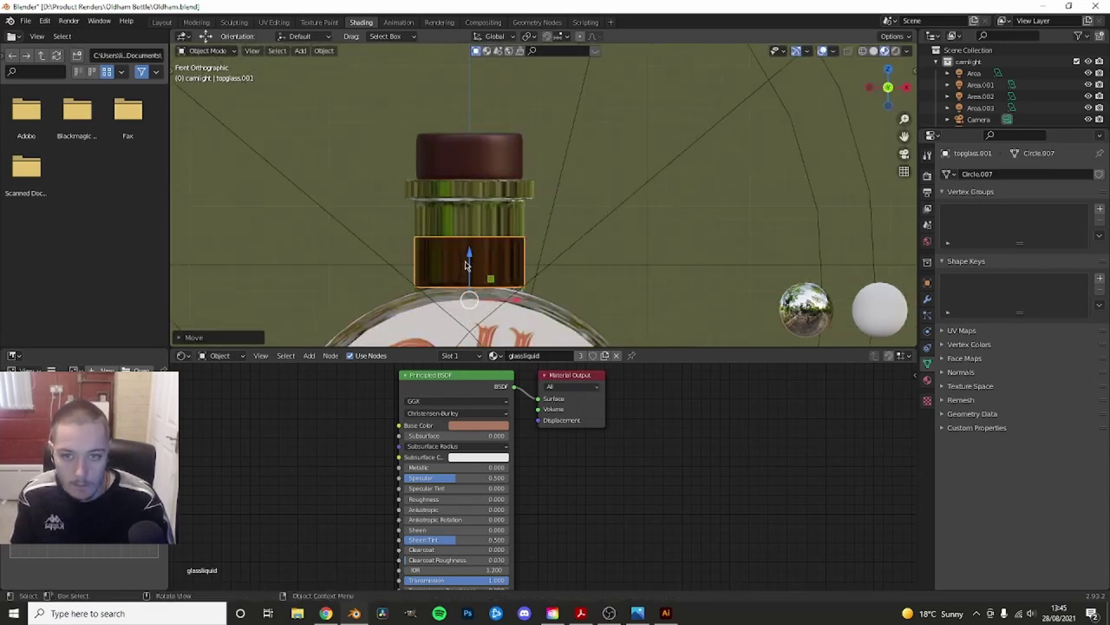
key("g")
left_click(461, 265)
key("s")
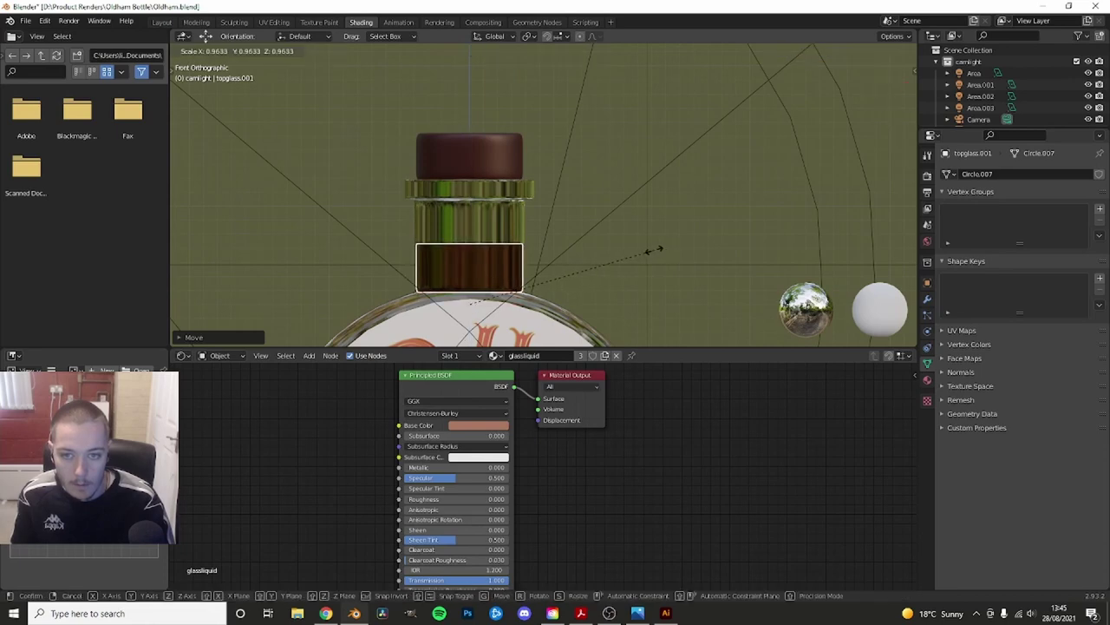
left_click(655, 251)
- Check the ring from the top view, leaving it in place
middle_click_drag(588, 267, 526, 276)
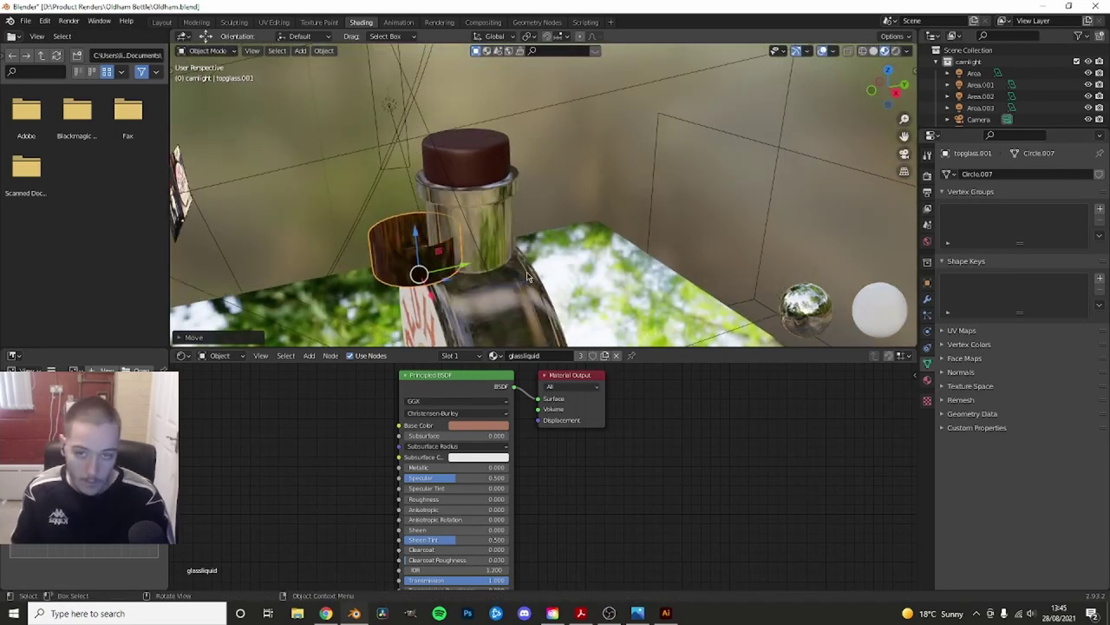
key("KP_7")
key("g")
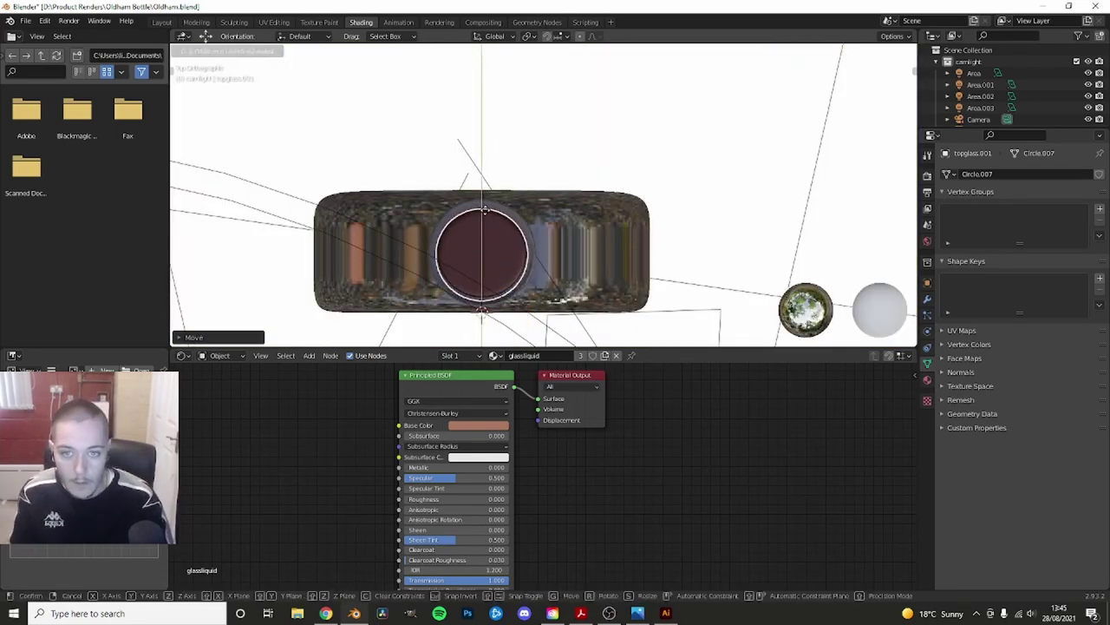
key("Escape")
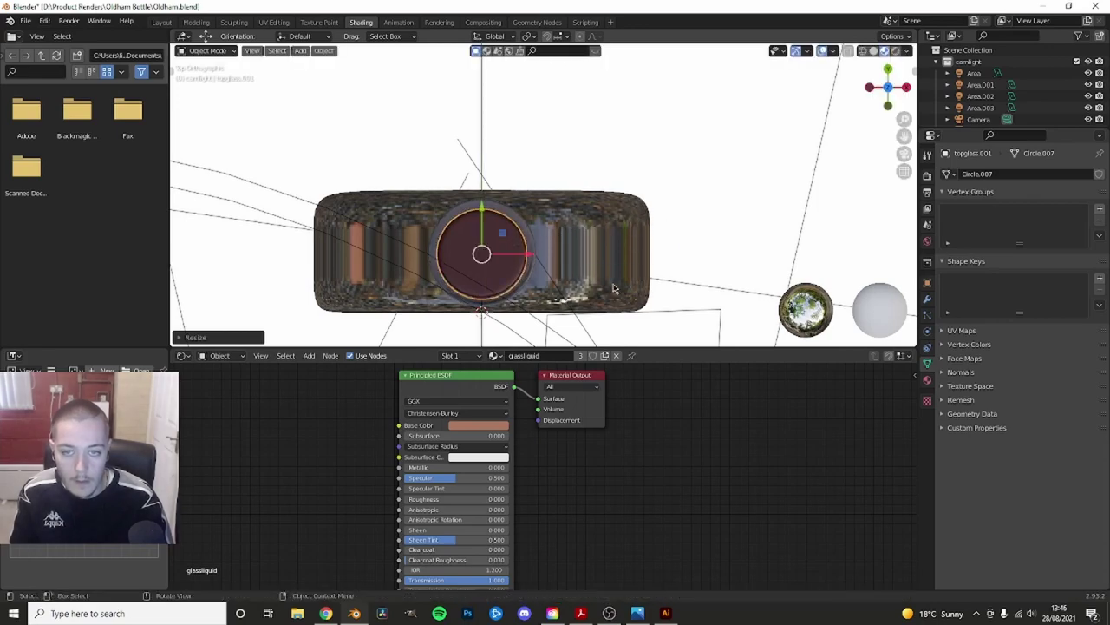
- View the glass neck through the scene camera in Rendered shading, zoomed in
mouse_move(613, 288)
middle_mouse_down()
mouse_move(596, 185)
mouse_move(512, 252)
mouse_move(703, 234)
middle_mouse_up()
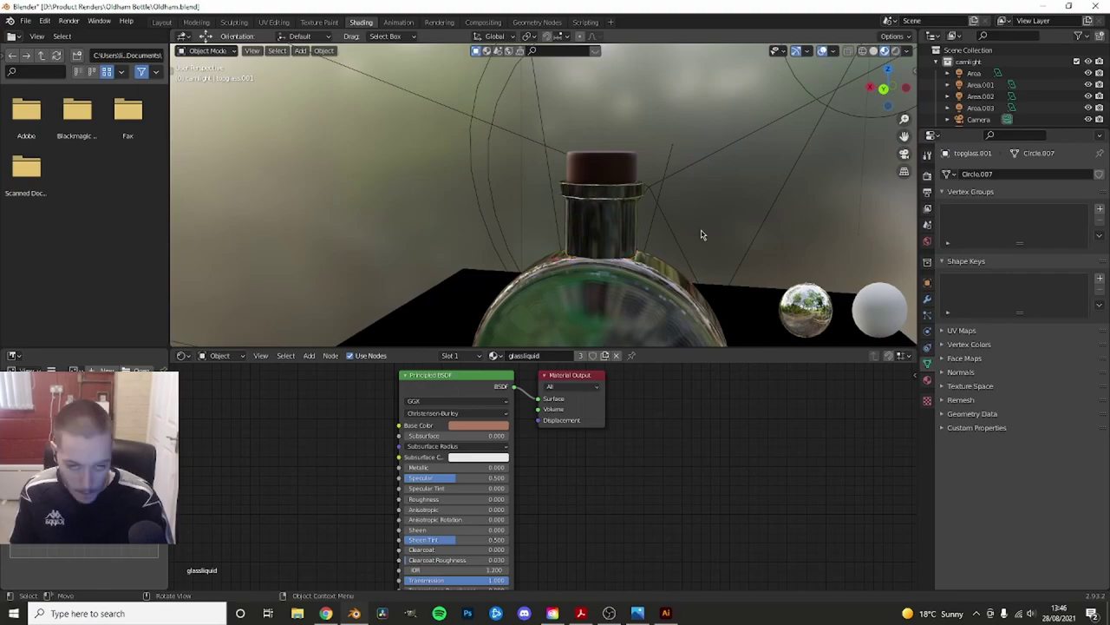
key("KP_0")
key("z")
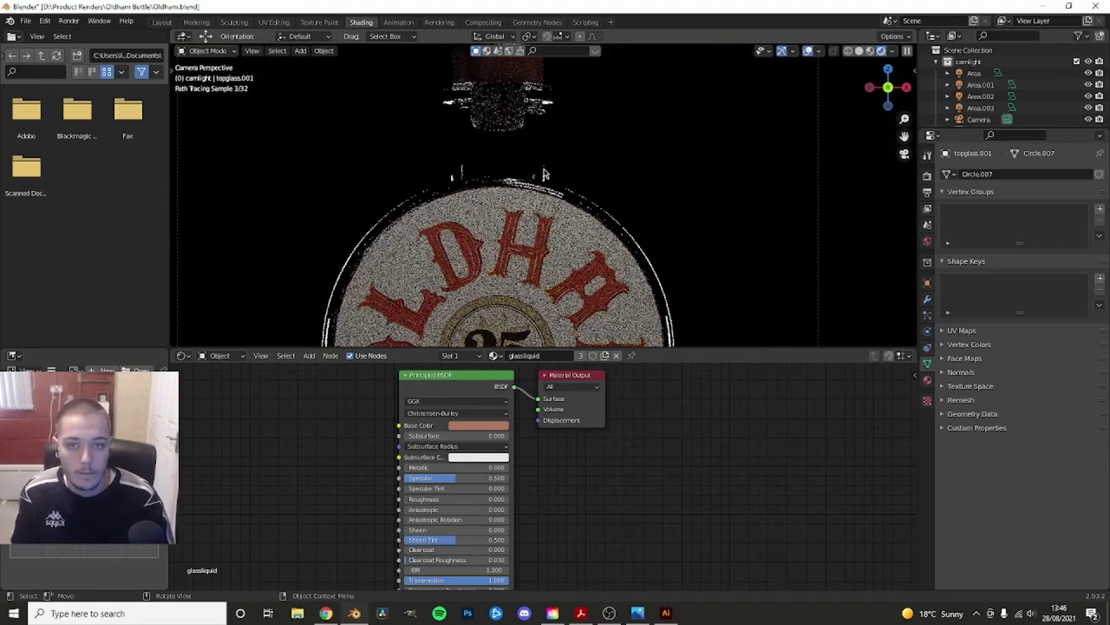
left_click(581, 217)
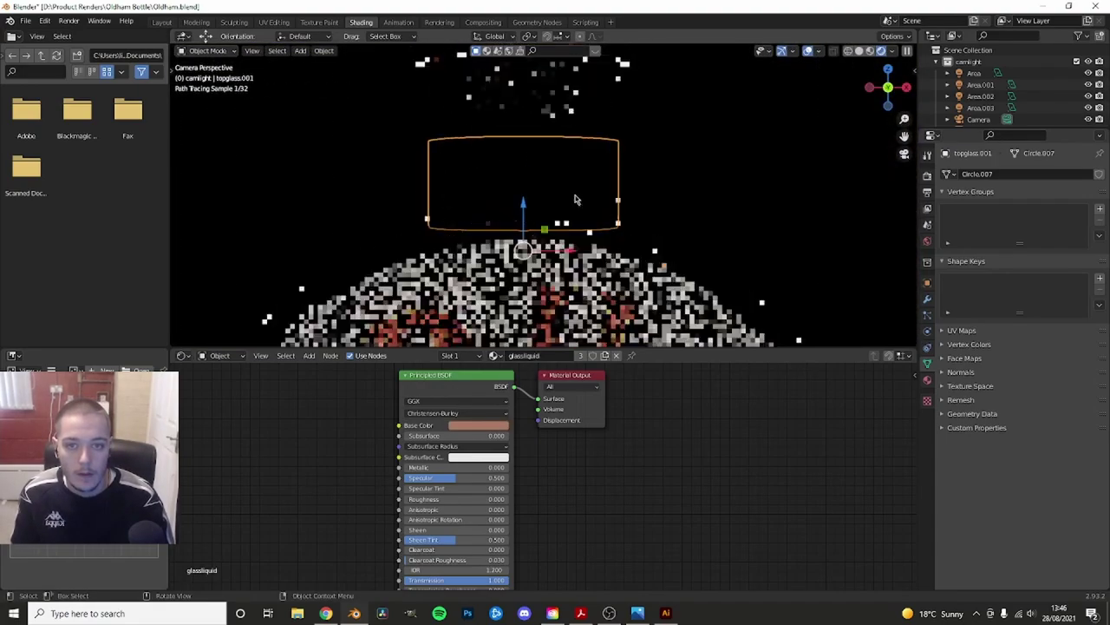
scroll(563, 224, "up", 2)
scroll(558, 228, "down", 1)
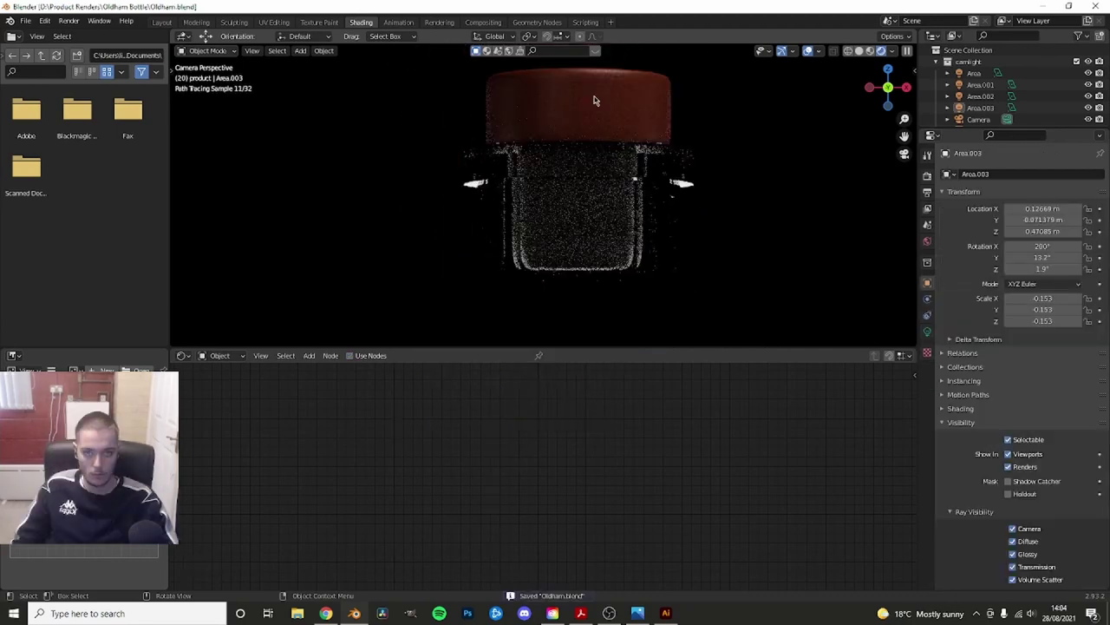
- Add a Noise Texture node to the cork top's material, replacing a mistaken White Noise node
left_click(595, 99)
left_click(309, 355)
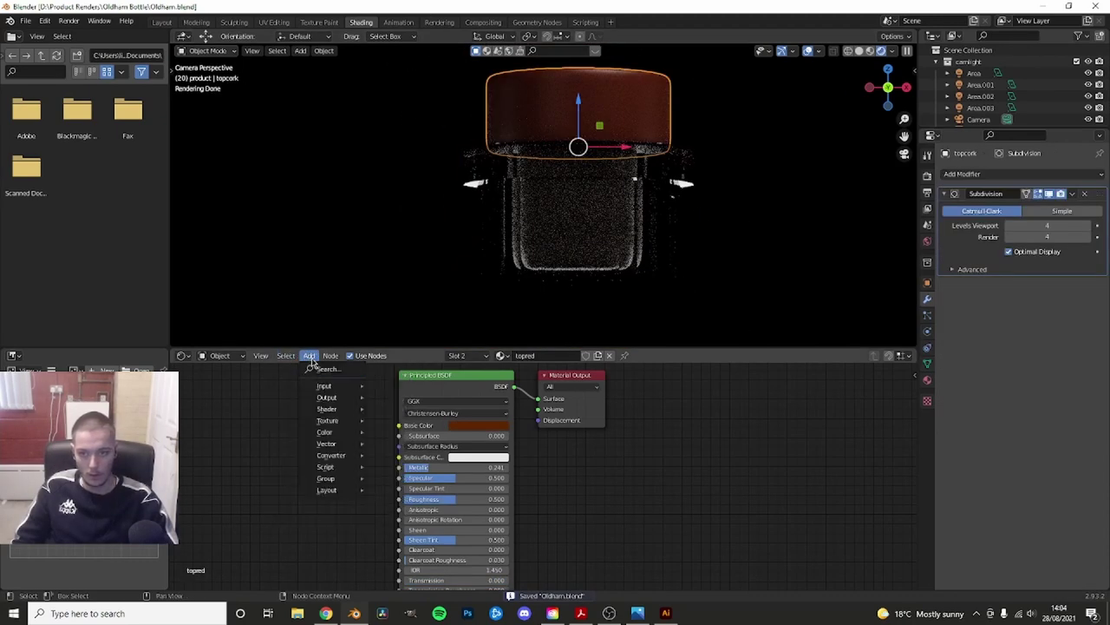
left_click(323, 369)
type("noi")
key("Return")
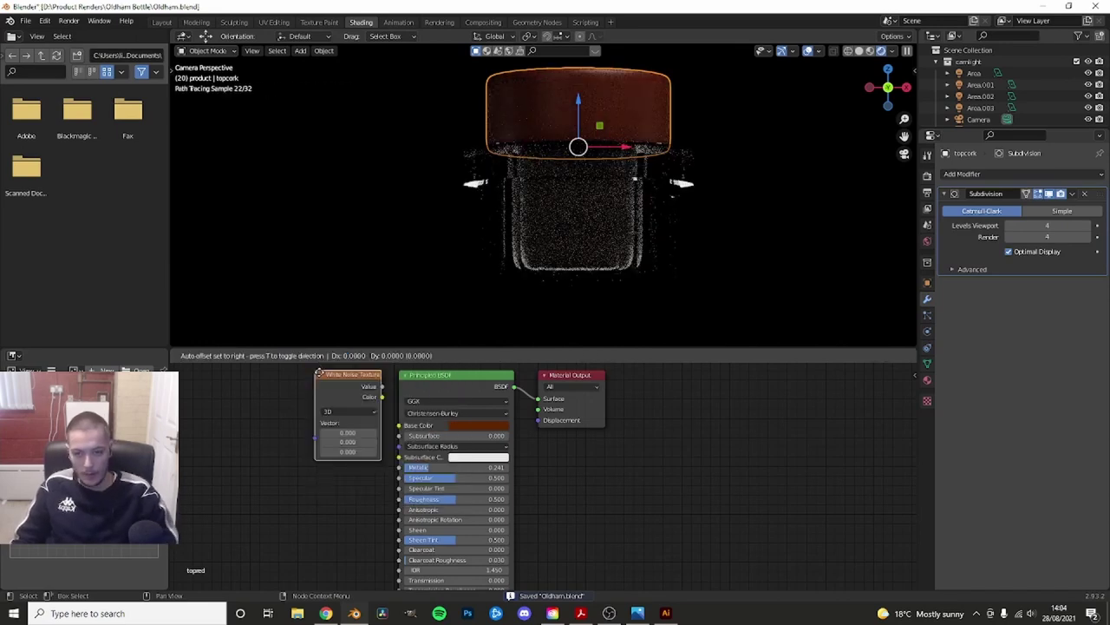
key("ctrl+z")
left_click(310, 356)
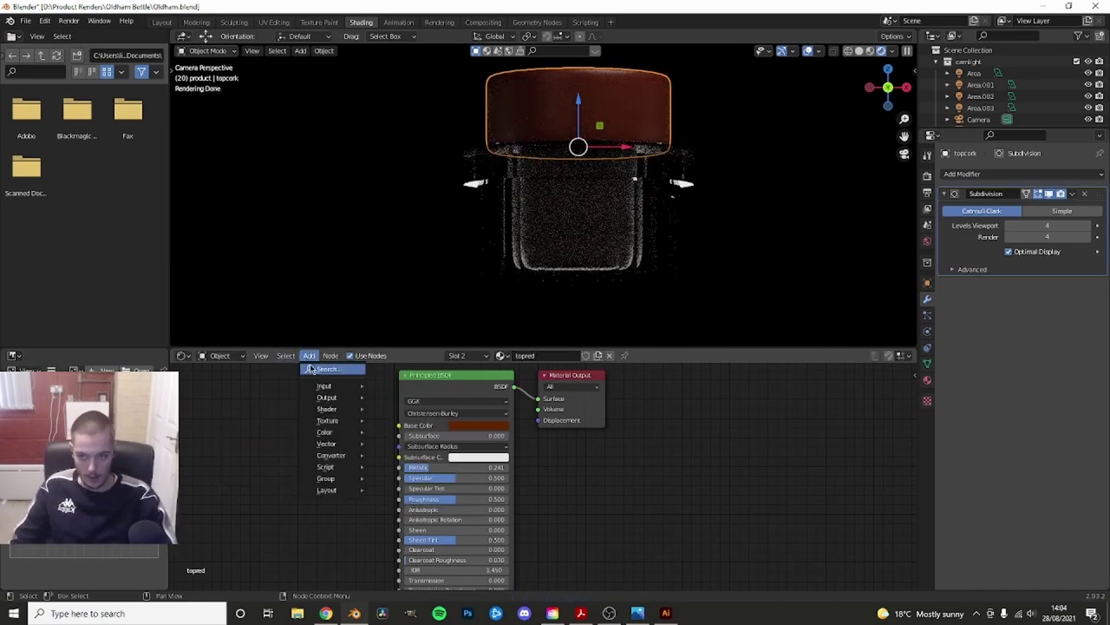
left_click(308, 367)
type("nois")
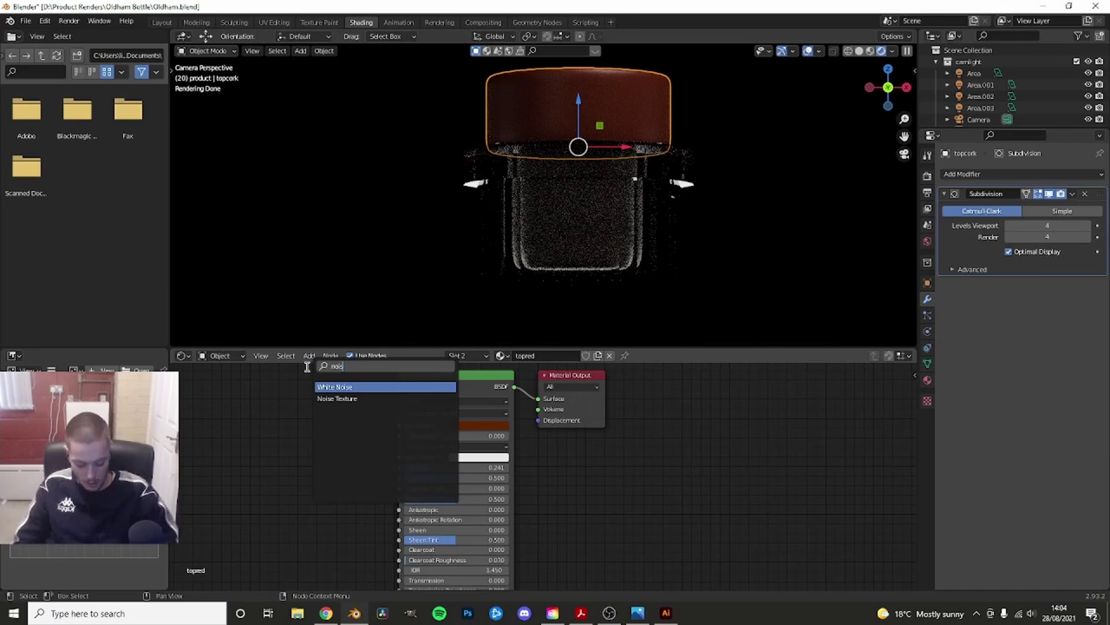
left_click(337, 398)
left_click(299, 464)
- Add a Bump node to the cork top's material
left_click(309, 355)
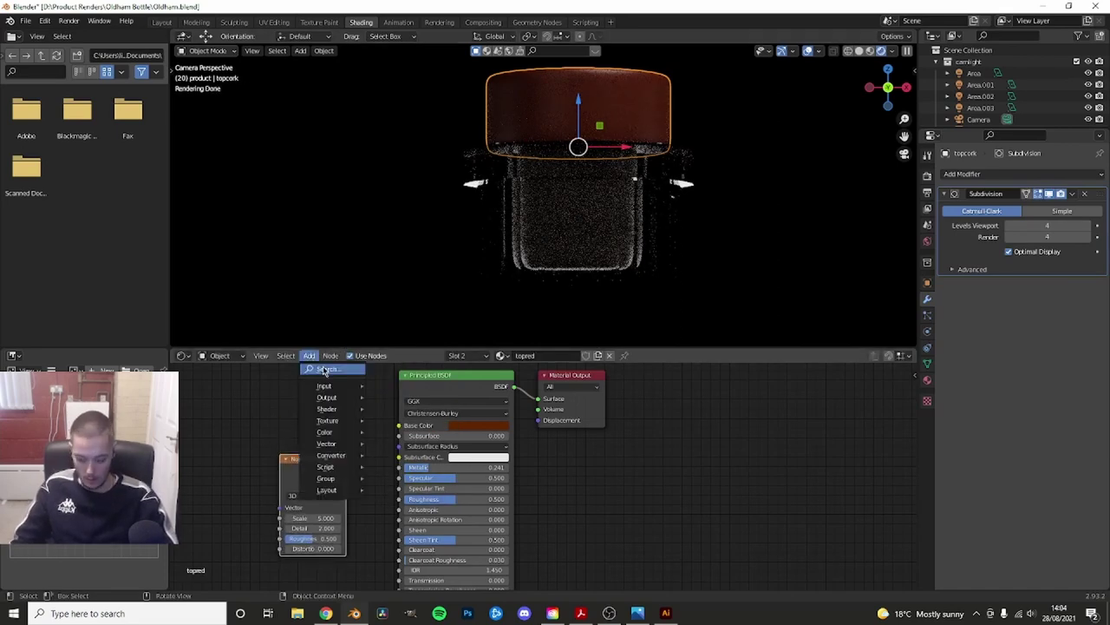
left_click(324, 370)
type("ni")
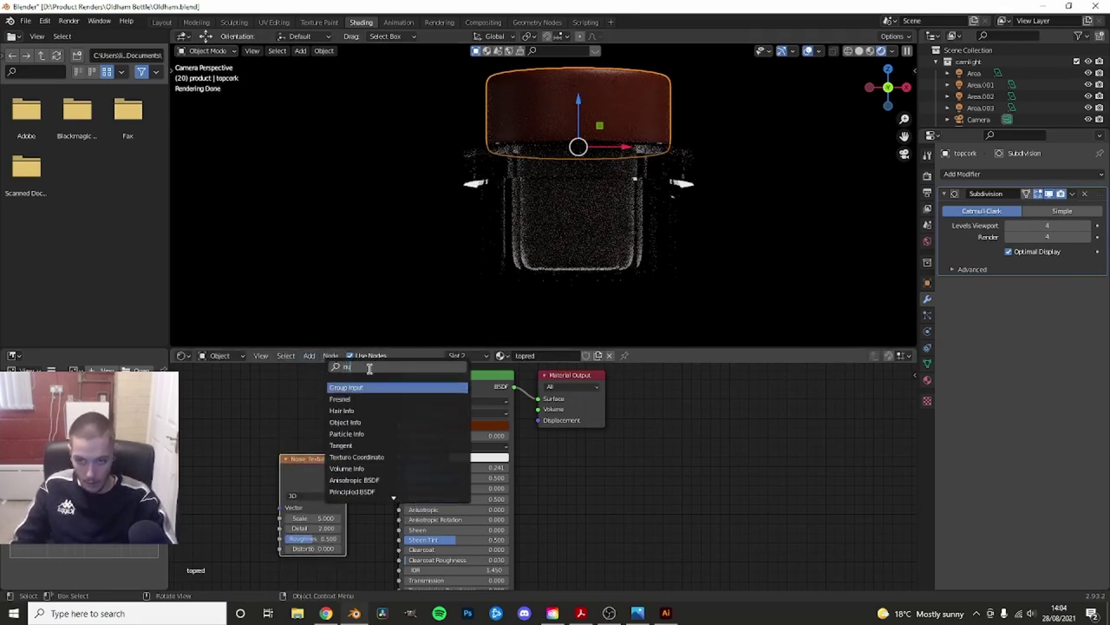
key("BackSpace")
key("BackSpace")
type("b")
key("Return")
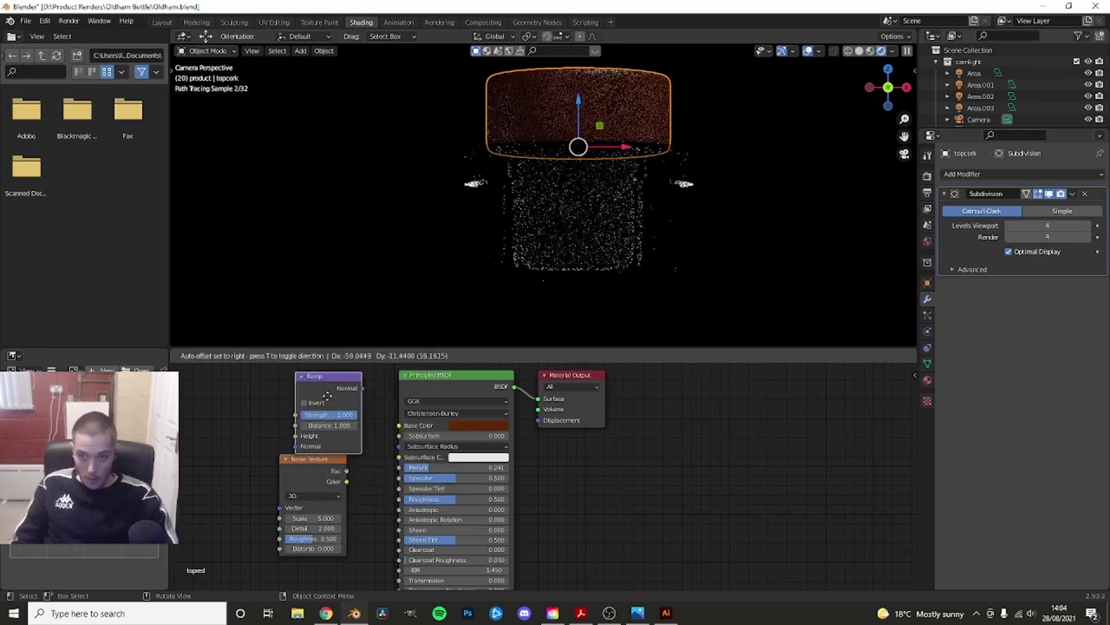
left_click(317, 392)
- Arrange the nodes and wire Noise into Bump Height and Bump Normal into the shader's Normal
key("Home")
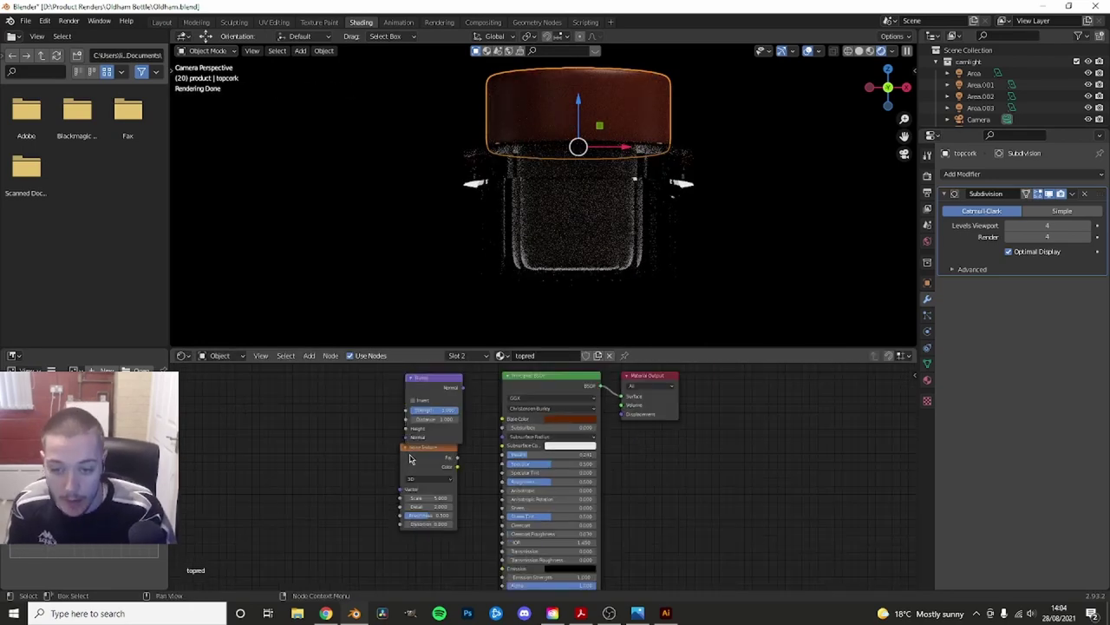
left_click_drag(411, 458, 333, 515)
middle_click_drag(425, 416, 445, 400)
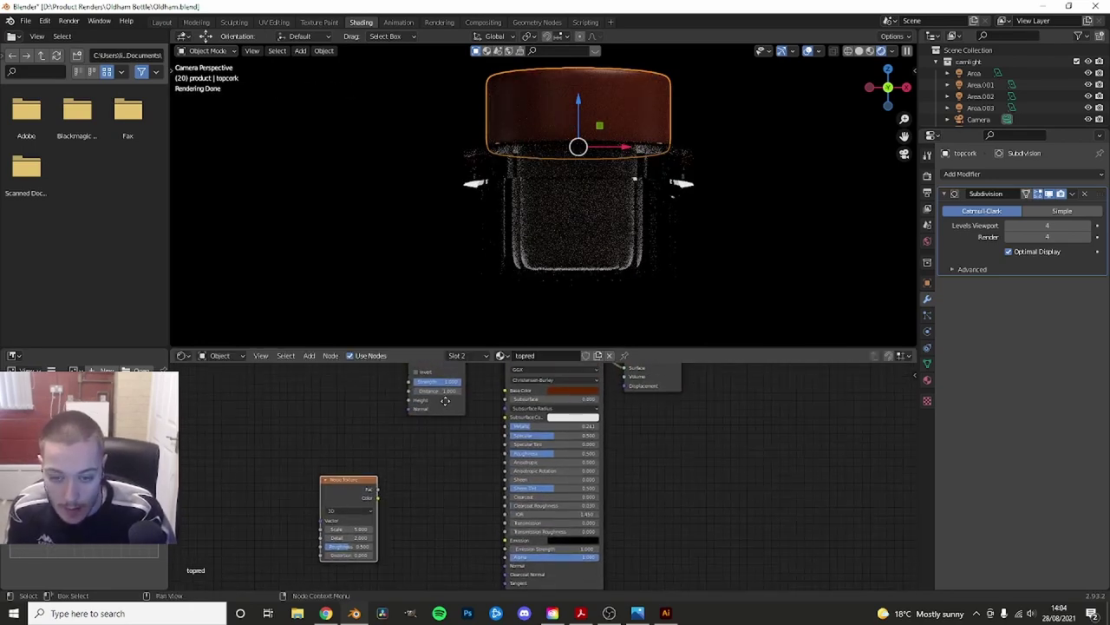
left_click_drag(445, 400, 473, 505)
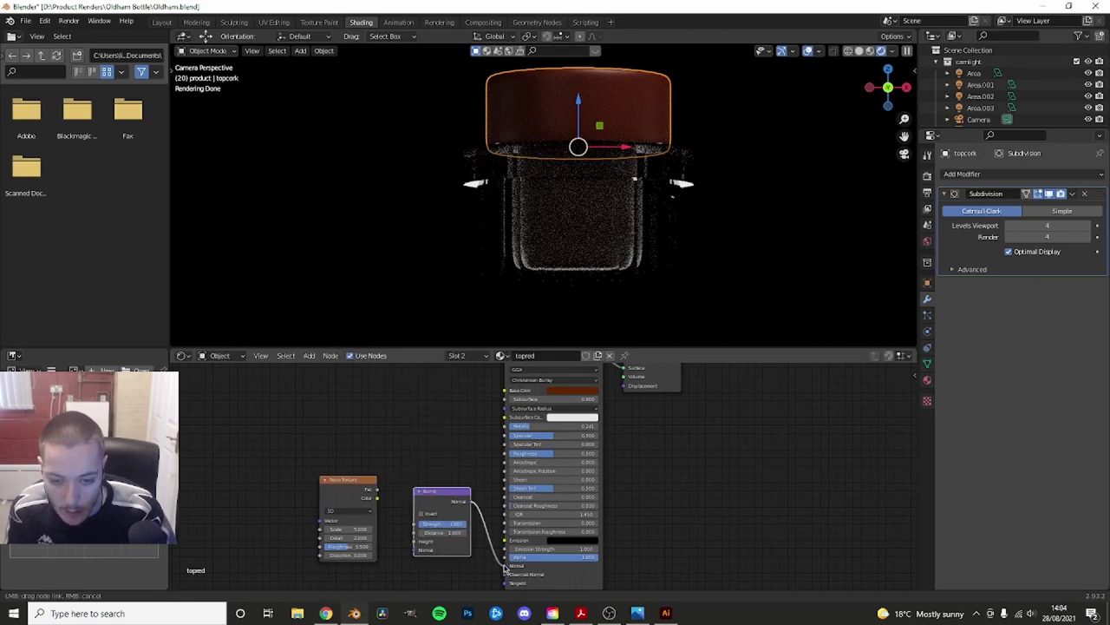
left_click_drag(506, 569, 506, 565)
left_click_drag(419, 544, 416, 542)
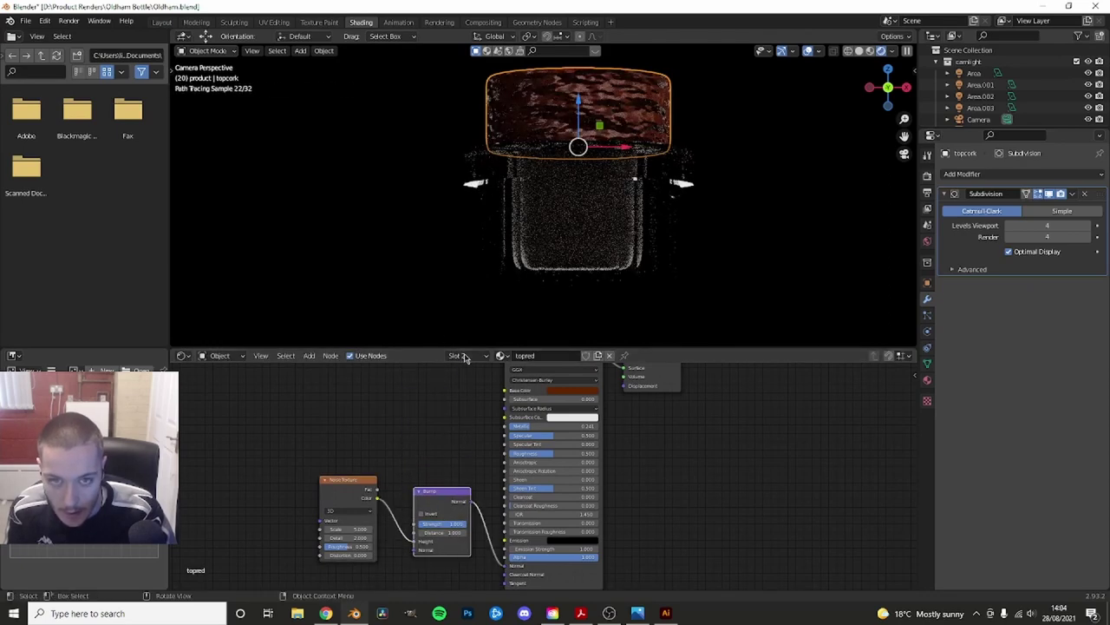
- Switch the viewport to Material Preview and reselect the cork top
scroll(665, 240, "up", 3)
scroll(607, 182, "up", 2)
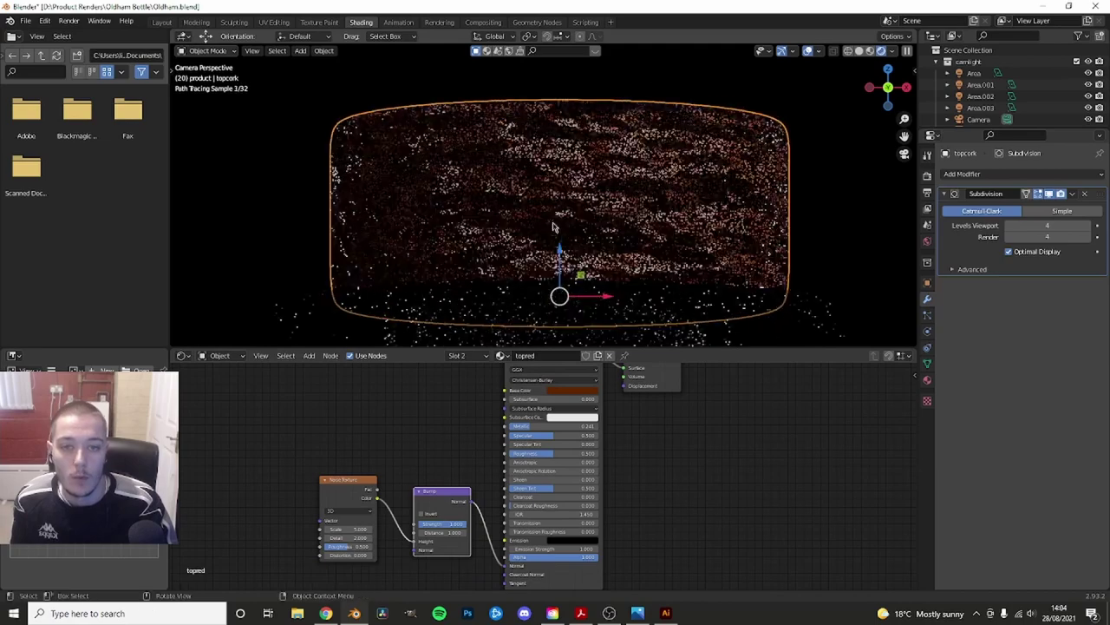
key("z")
left_click(543, 336)
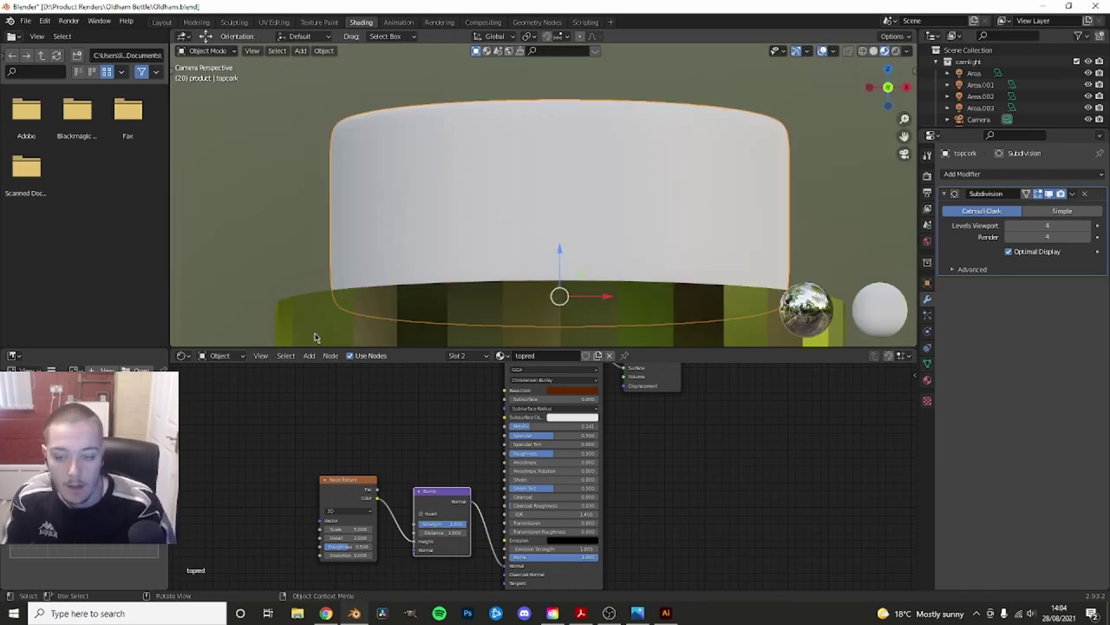
left_click(281, 228)
left_click(446, 208)
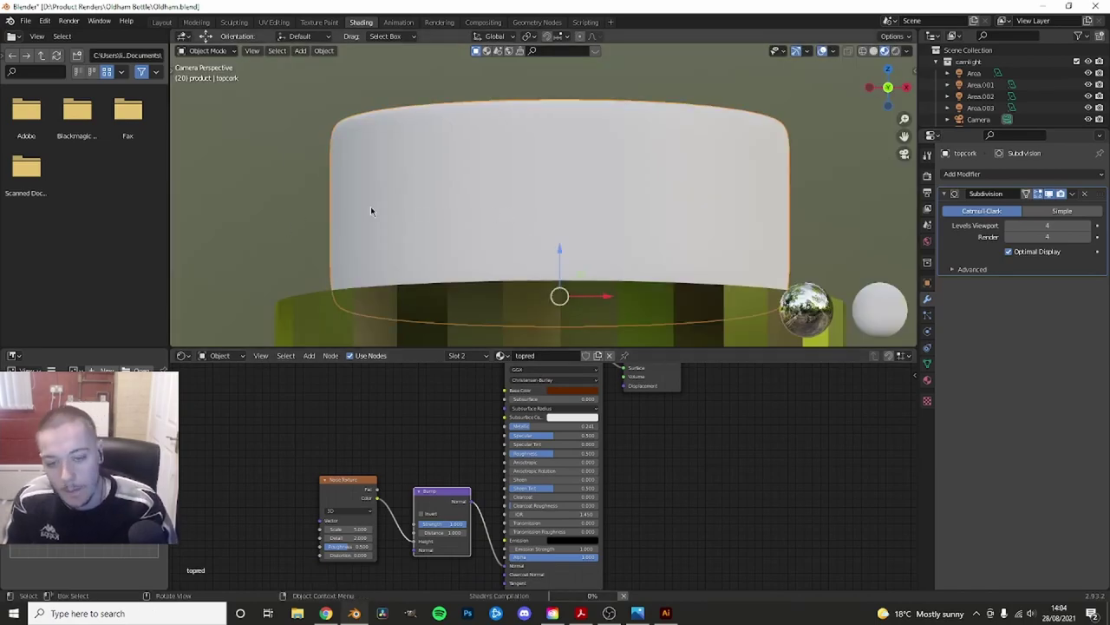
left_click(275, 183)
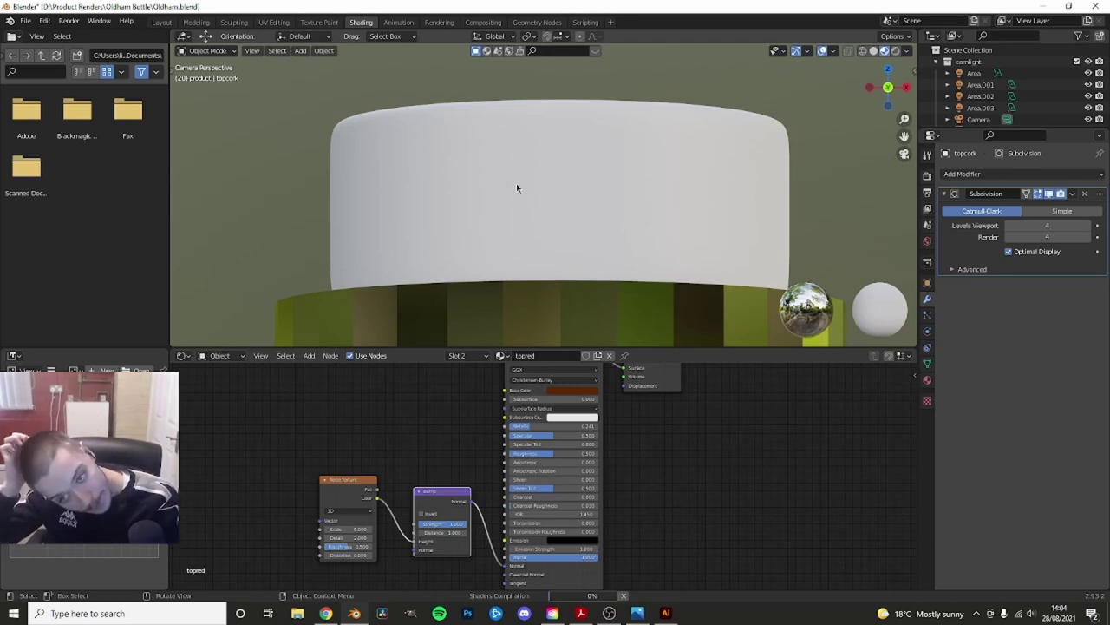
left_click(471, 288)
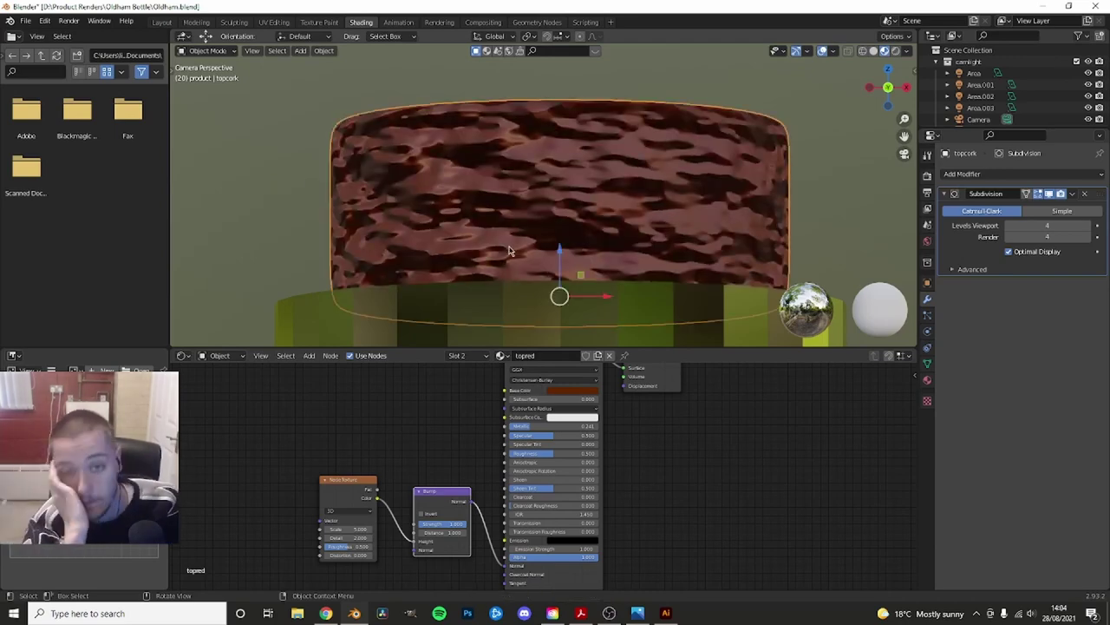
- Raise the noise scale for finer grain and lower the bump strength to nearly zero
left_click_drag(351, 528, 386, 528)
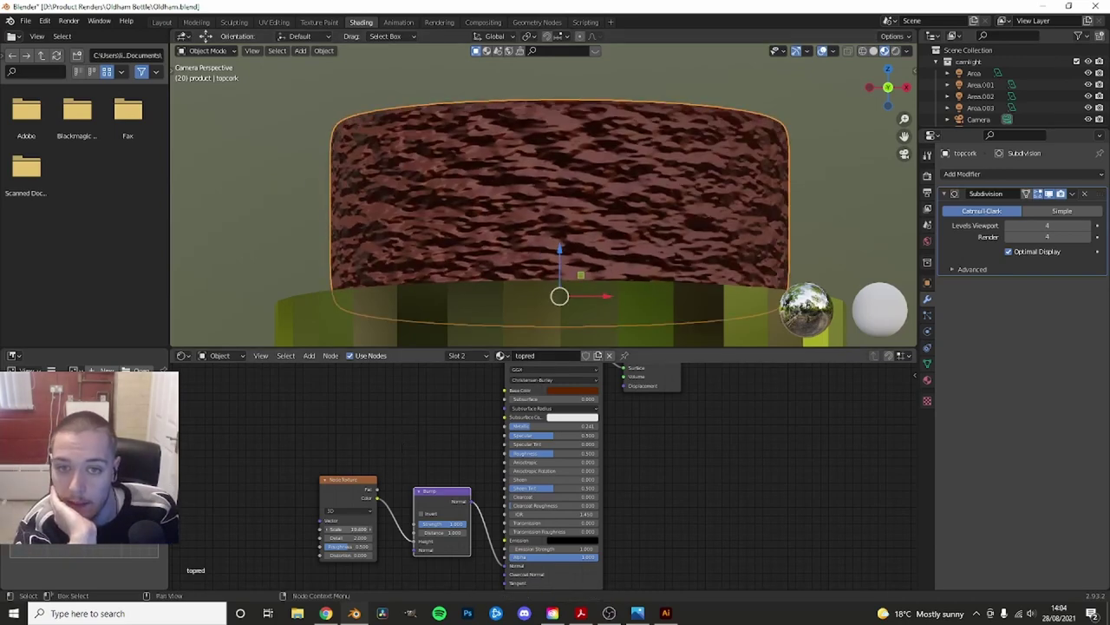
left_click_drag(460, 523, 425, 524)
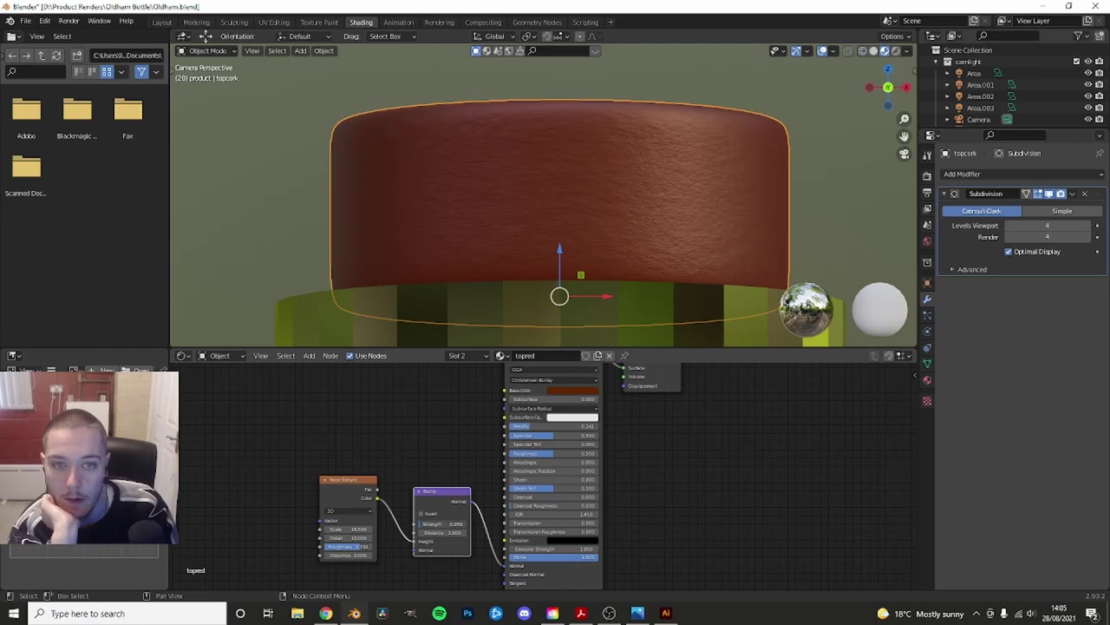
left_click(315, 218)
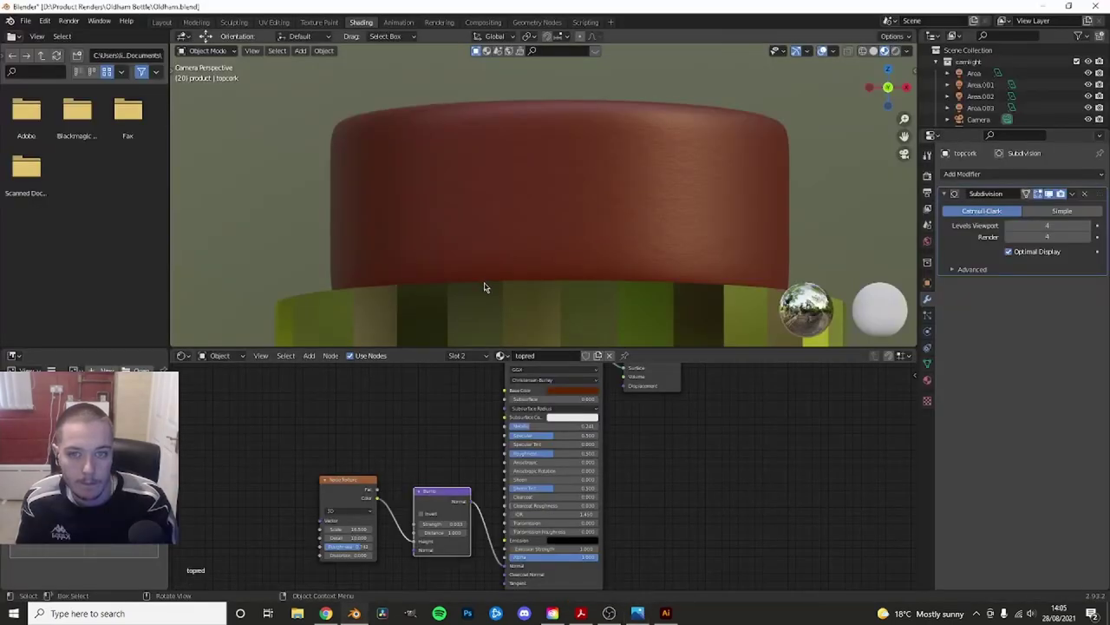
scroll(483, 285, "up", 1)
left_click(483, 268)
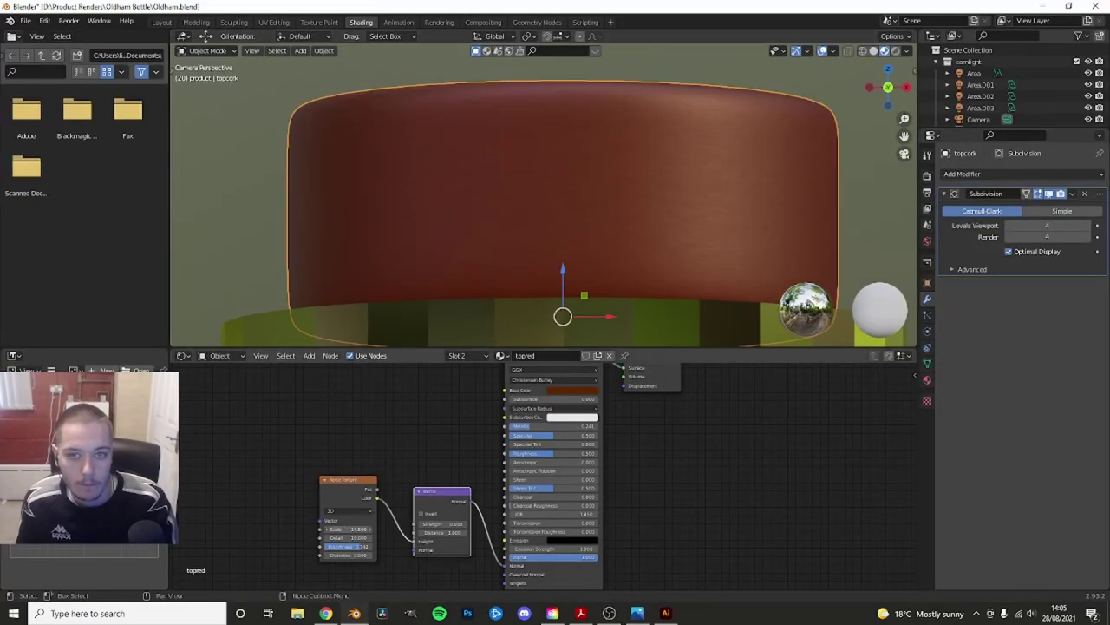
- Set the cork's Bump strength to 0.667 and view it zoomed out in Rendered shading
left_click_drag(437, 526, 451, 526)
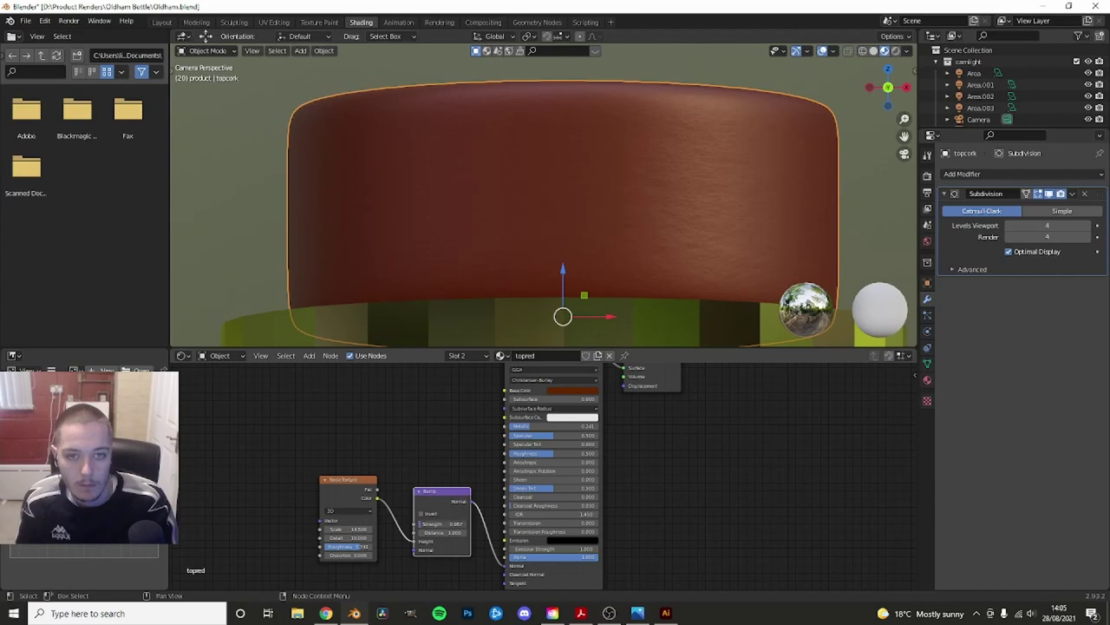
key("z")
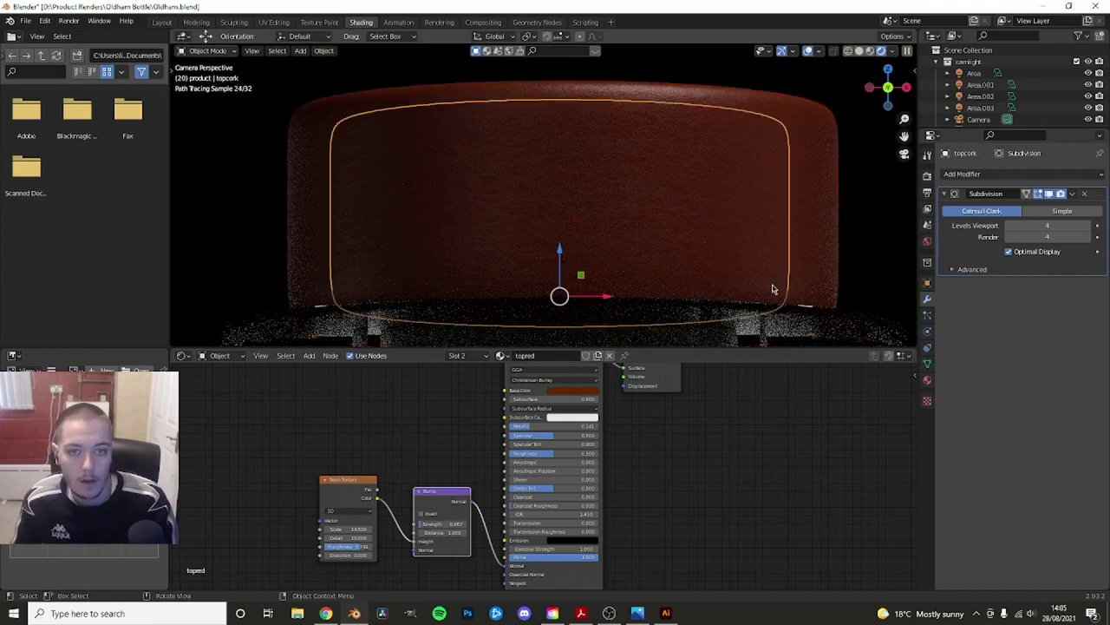
scroll(773, 288, "down", 3)
scroll(614, 291, "down", 3)
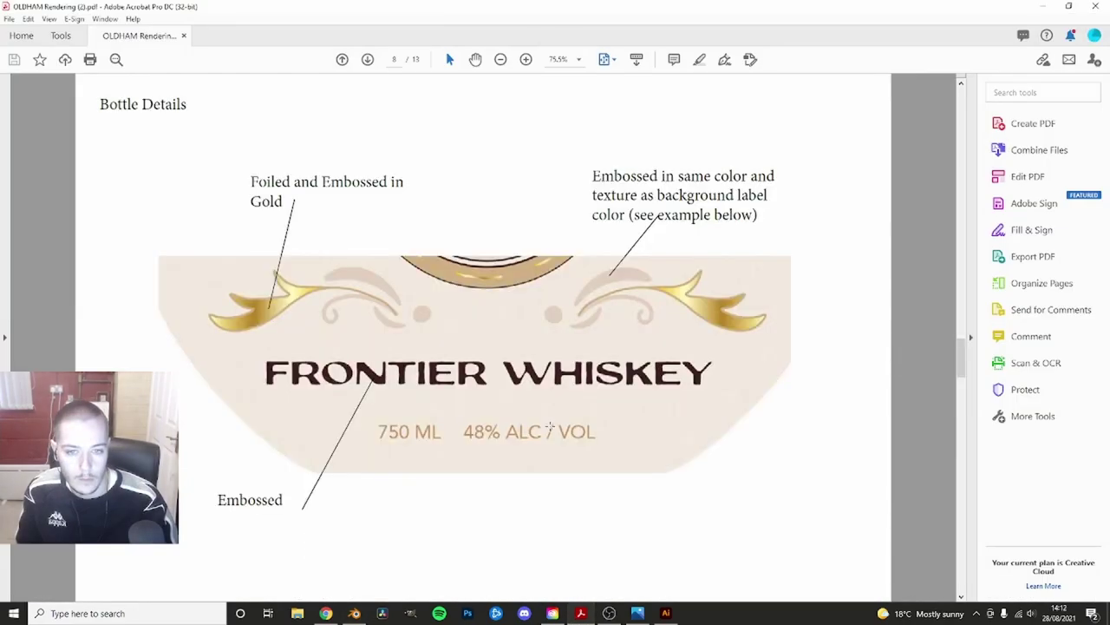
scroll(550, 425, "down", 3)
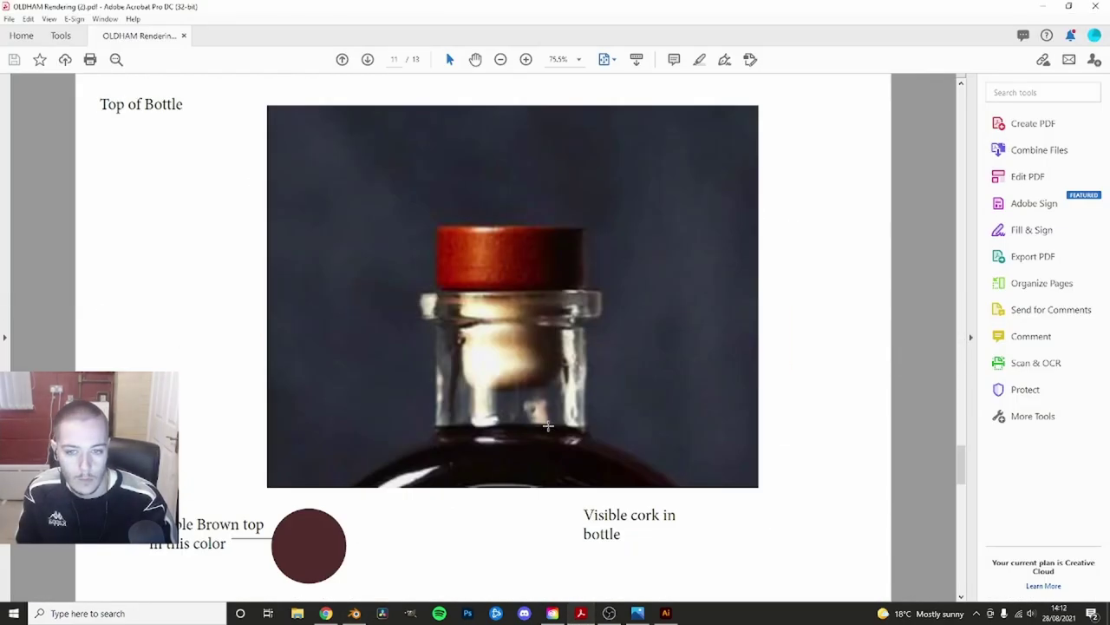
scroll(433, 303, "down", 3)
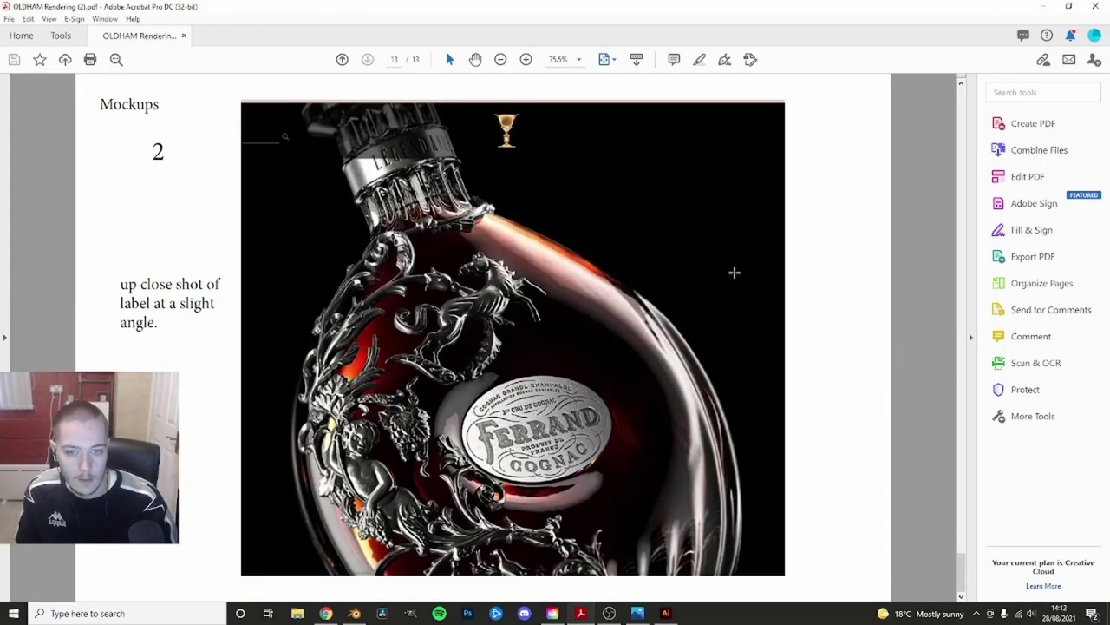
left_click(1040, 9)
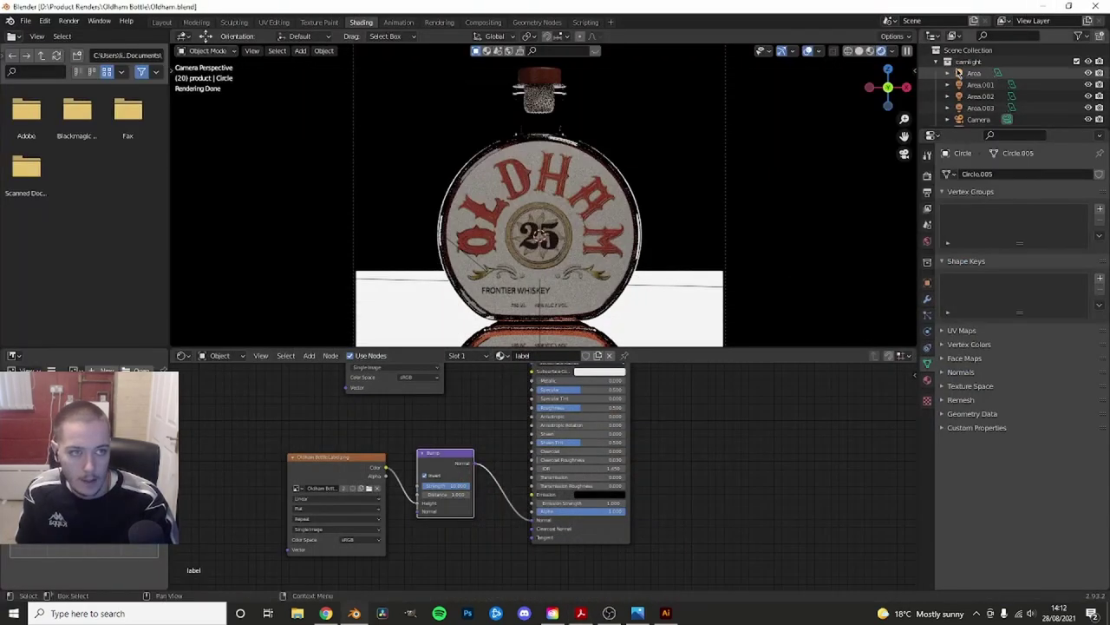
- Copy and paste the Camera from the camlight collection, renaming the duplicate cam2
left_click(936, 62)
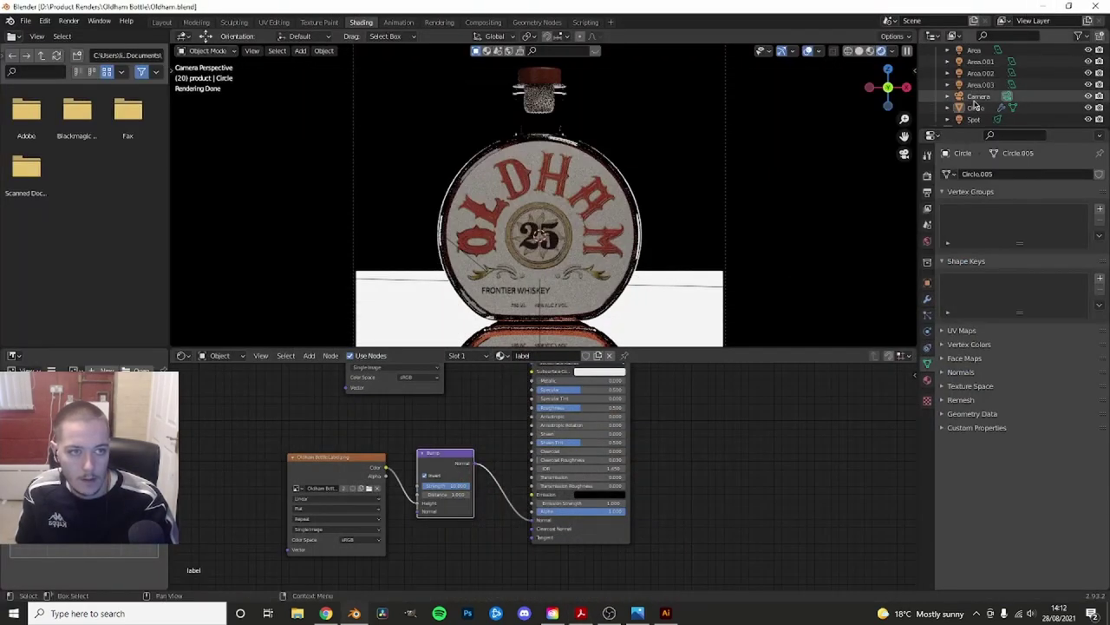
left_click(978, 119)
key("ctrl+c")
key("ctrl+v")
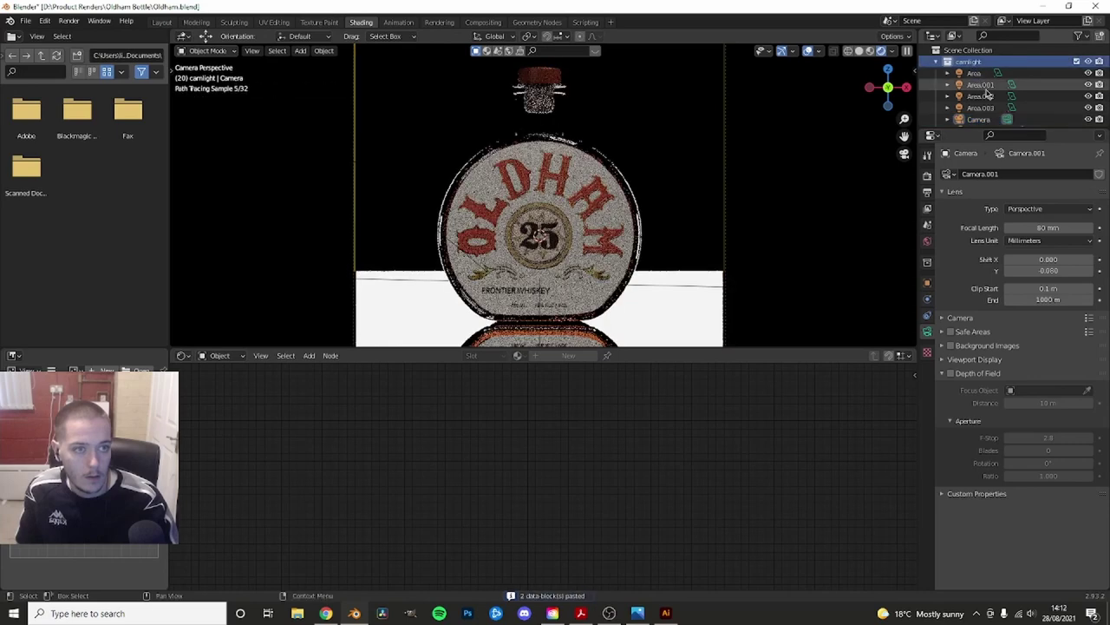
scroll(990, 109, "down", 2)
type("cam2")
key("Return")
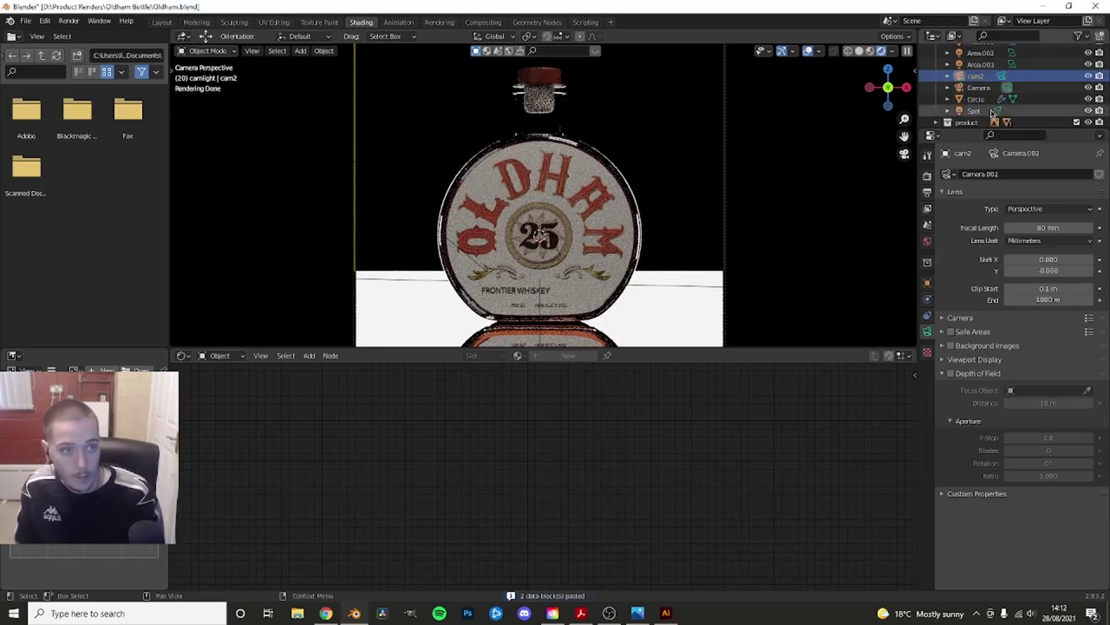
- Fly cam2 to an angled view of the bottle and fine-tune its rotation
scroll(599, 130, "down", 3)
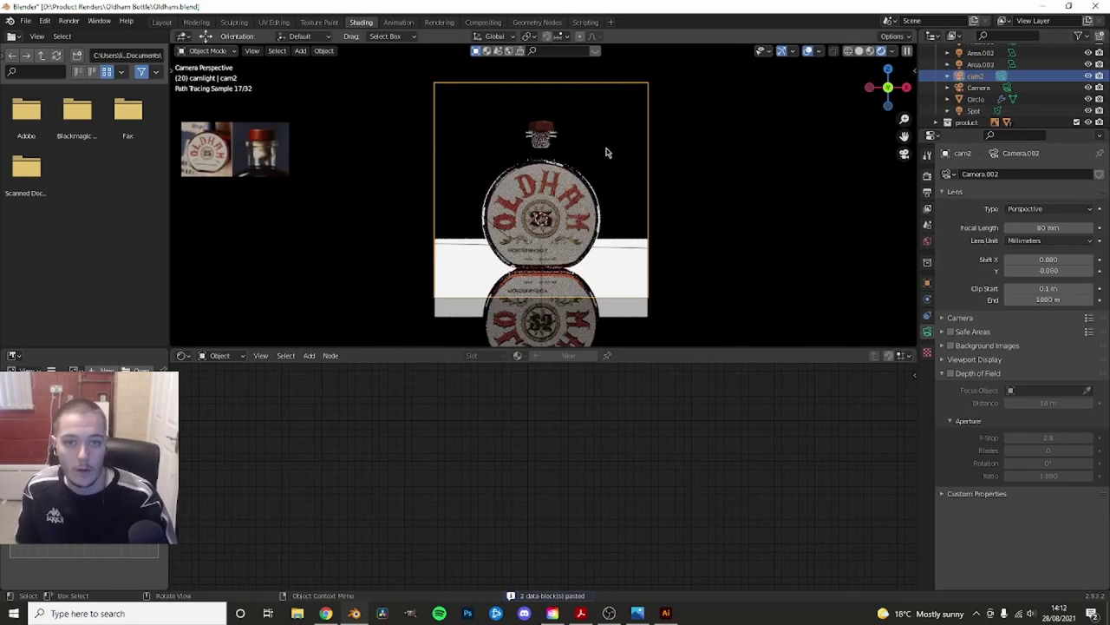
key("z")
key("shift+grave")
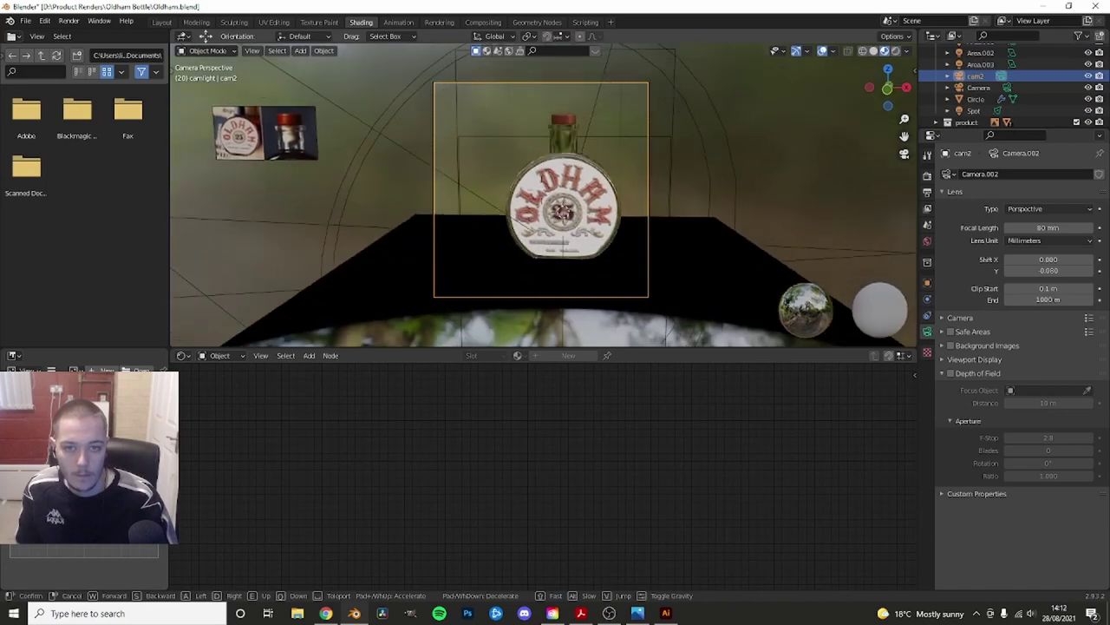
key("w")
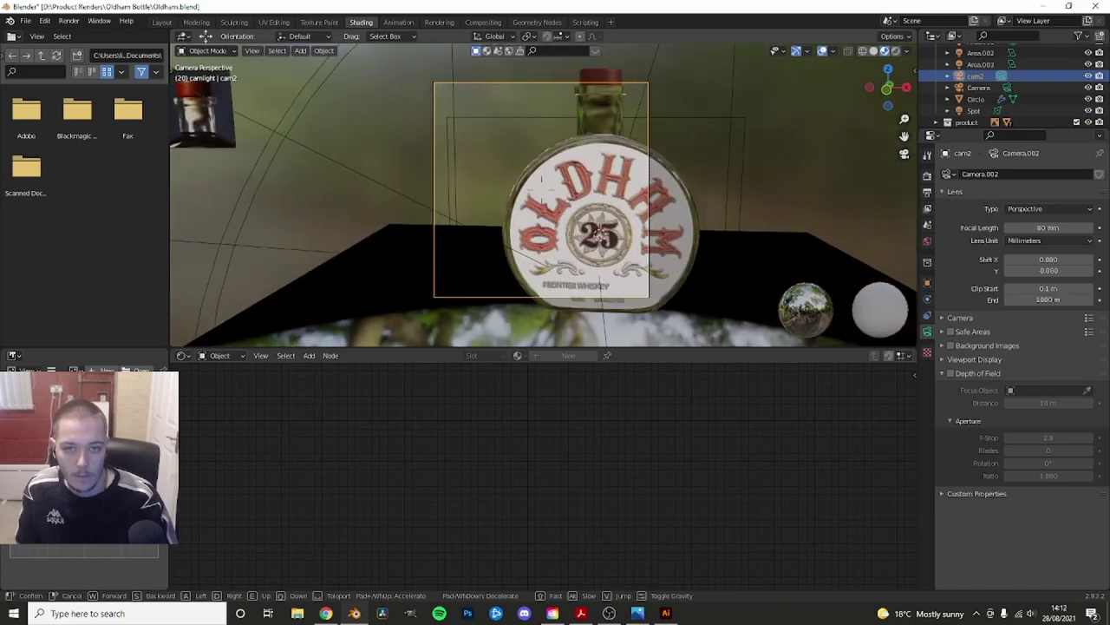
key("s")
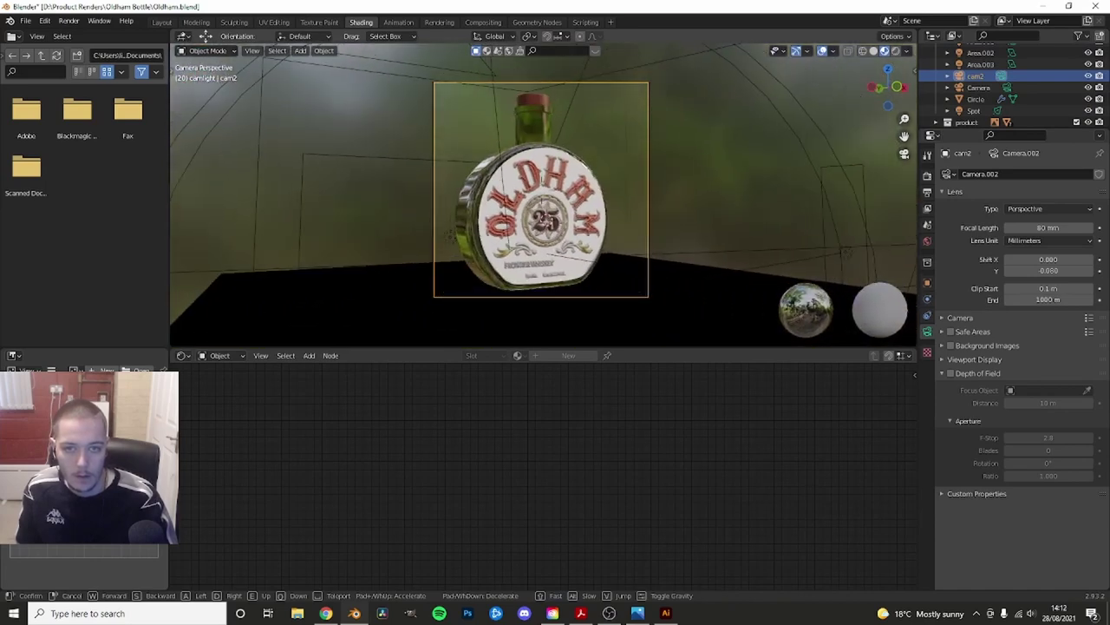
key("d")
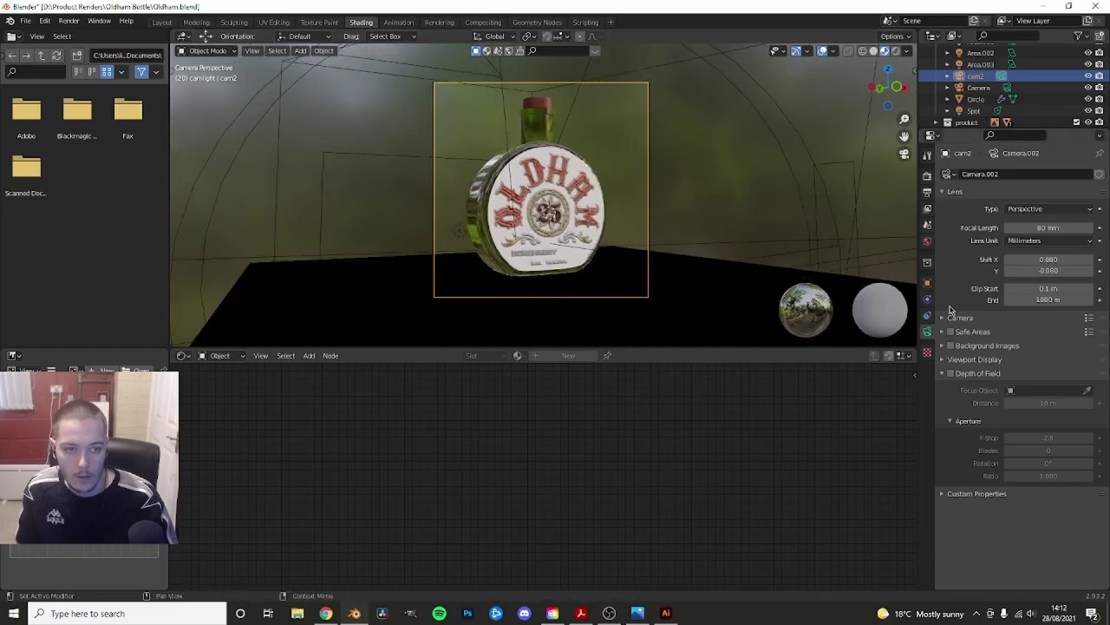
left_click(928, 282)
left_click_drag(1041, 257, 1067, 258)
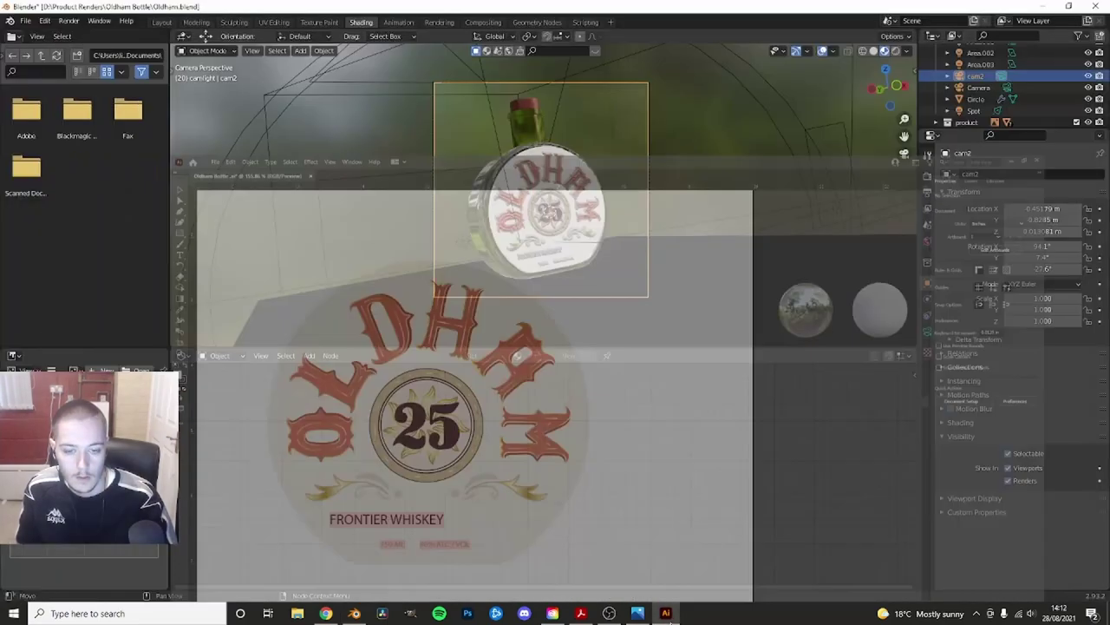
- Compare the framing against the bottle reference photos and mockup PDF
left_click(638, 613)
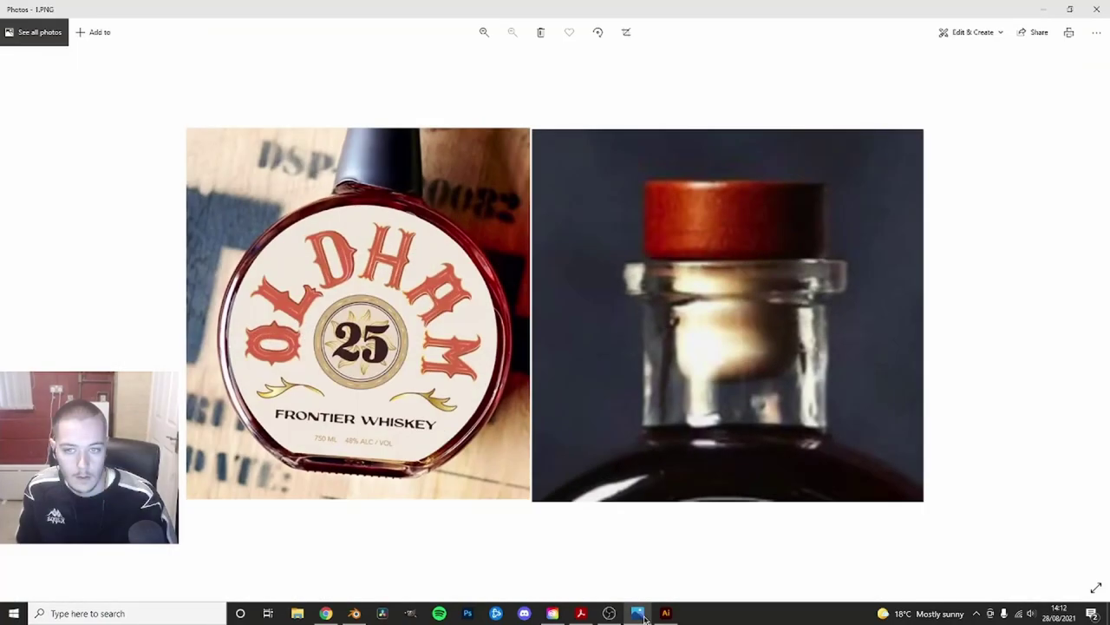
left_click(640, 613)
left_click(581, 613)
left_click(581, 614)
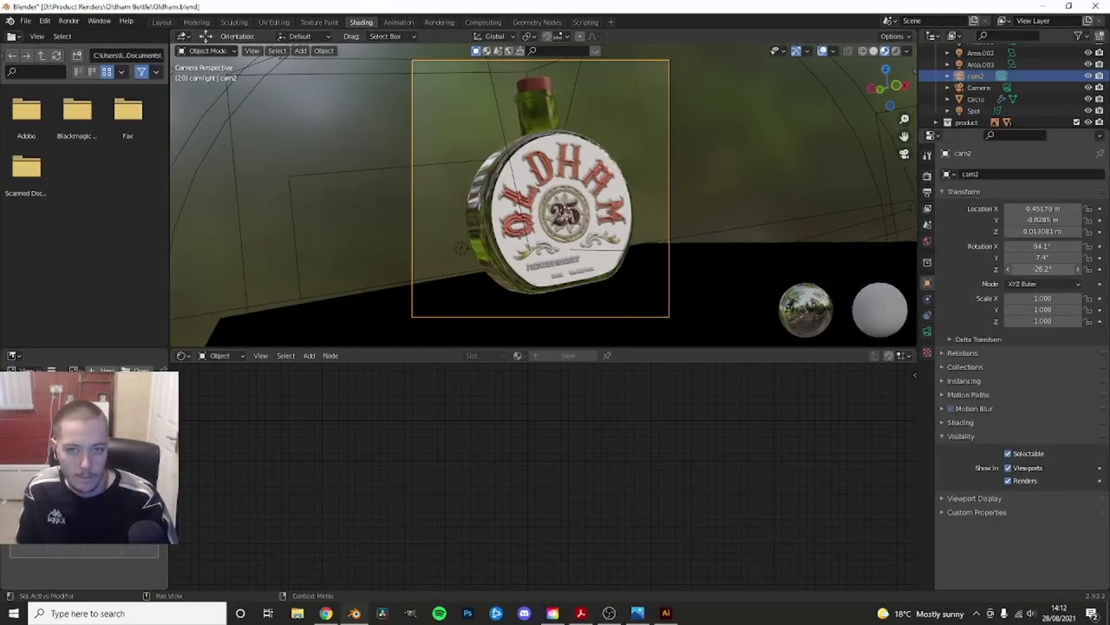
- Tilt cam2 to 94.1° X rotation and fly it closer, angled up at the label
left_click_drag(1041, 247, 1043, 257)
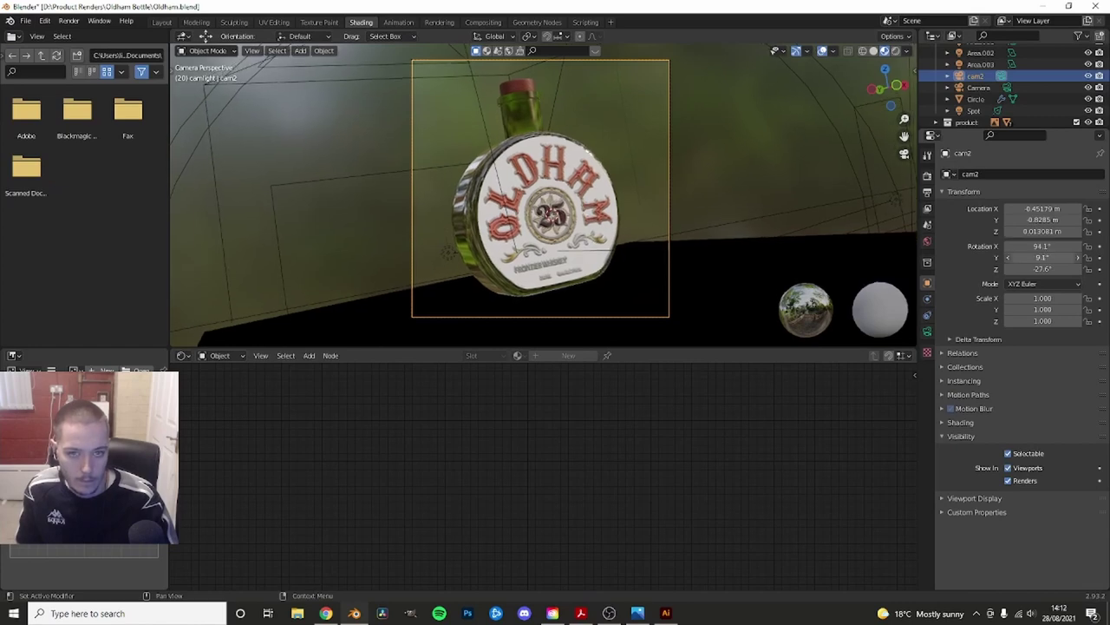
key("shift+grave")
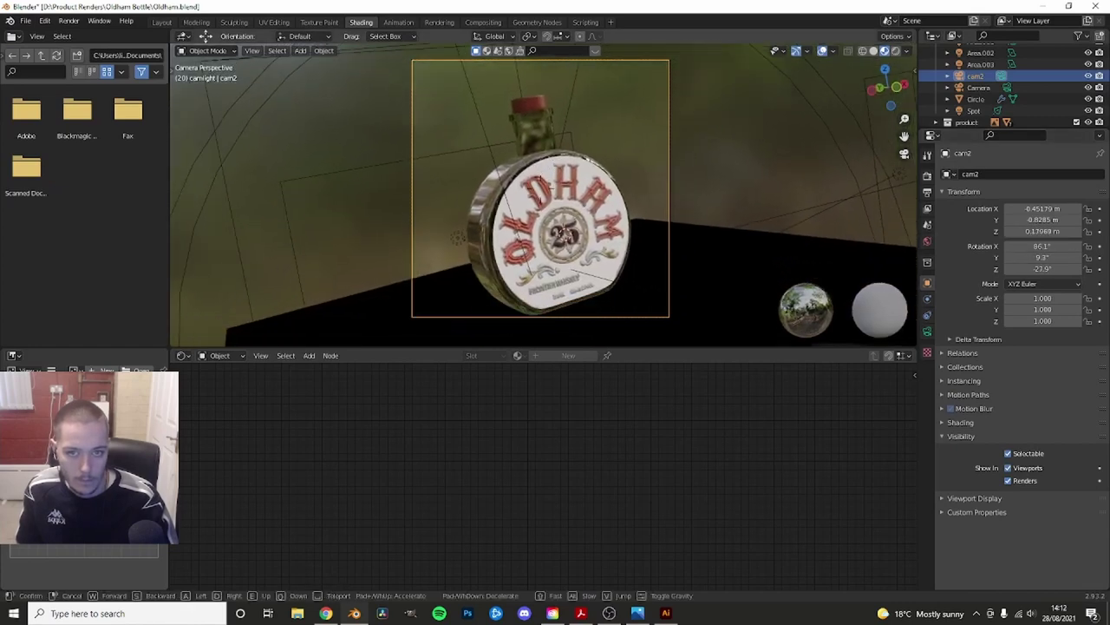
key("w")
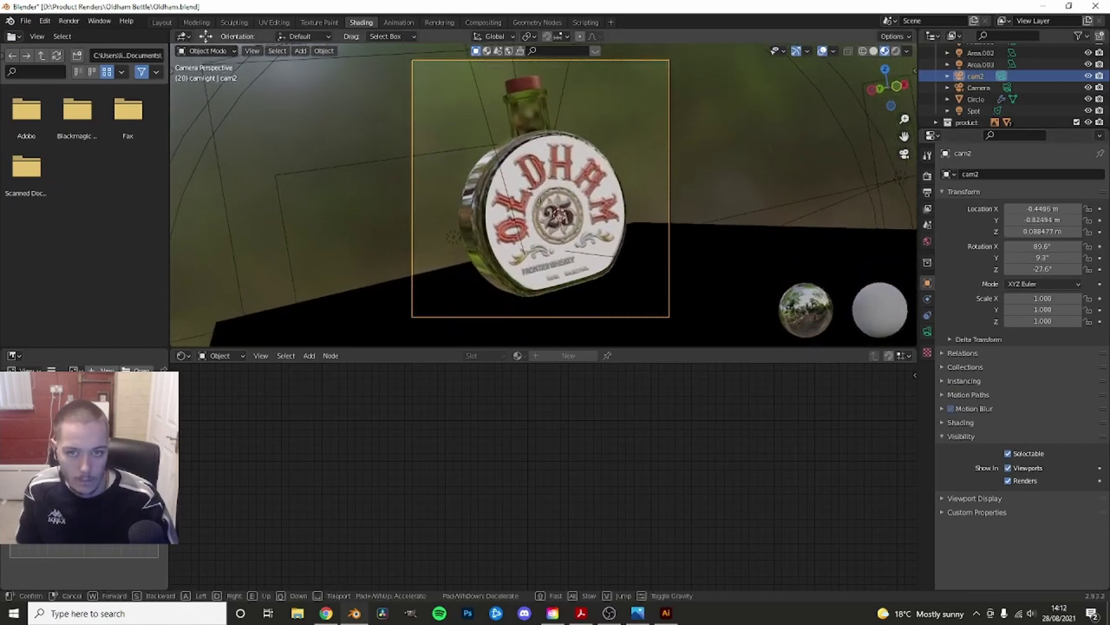
key("q")
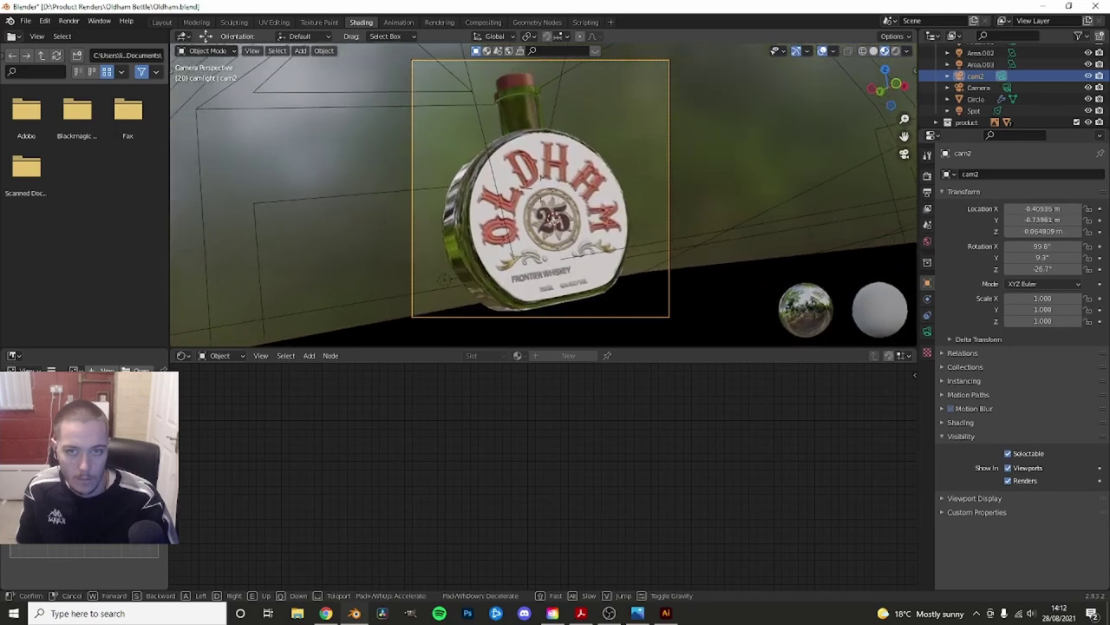
key("Return")
- Preview the angled shot in Rendered shading and compare it with the PDF mockup
key("z")
left_click(532, 124)
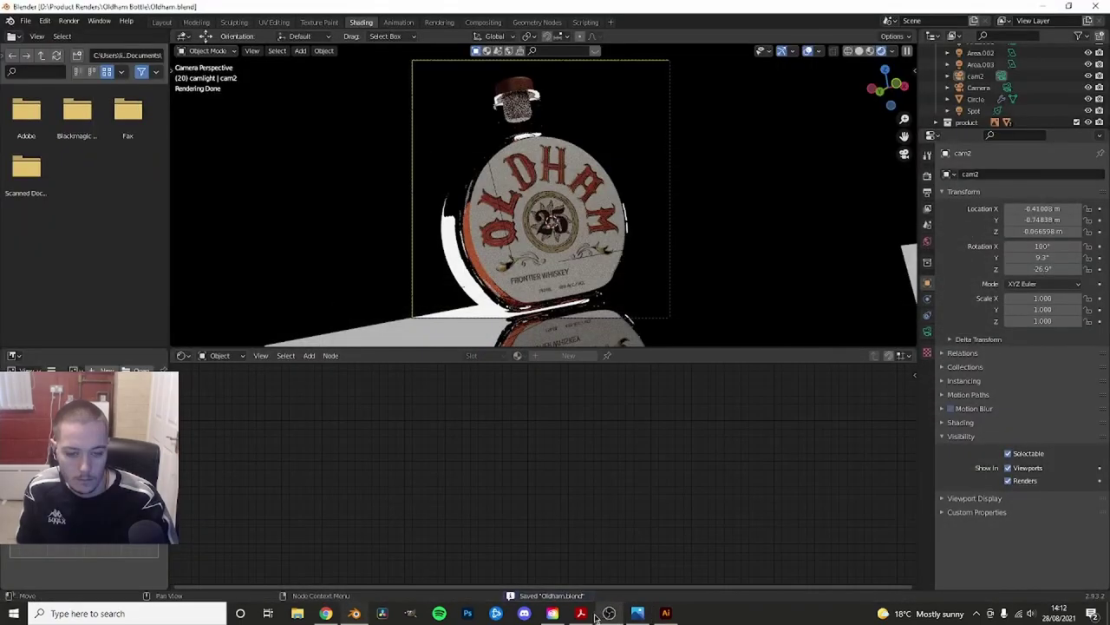
left_click(583, 614)
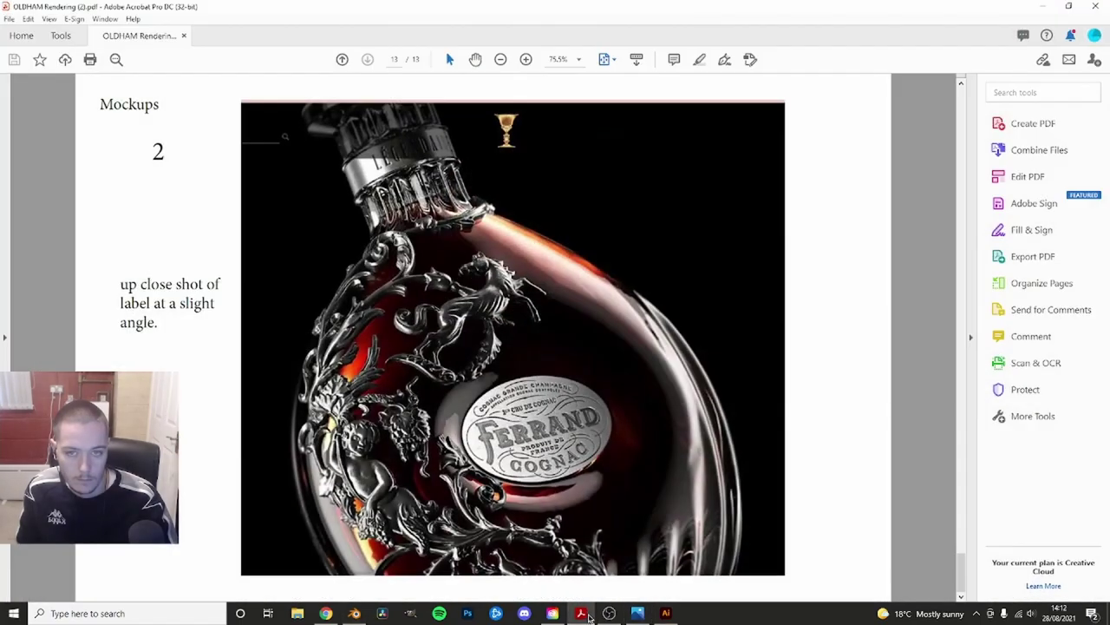
left_click(583, 614)
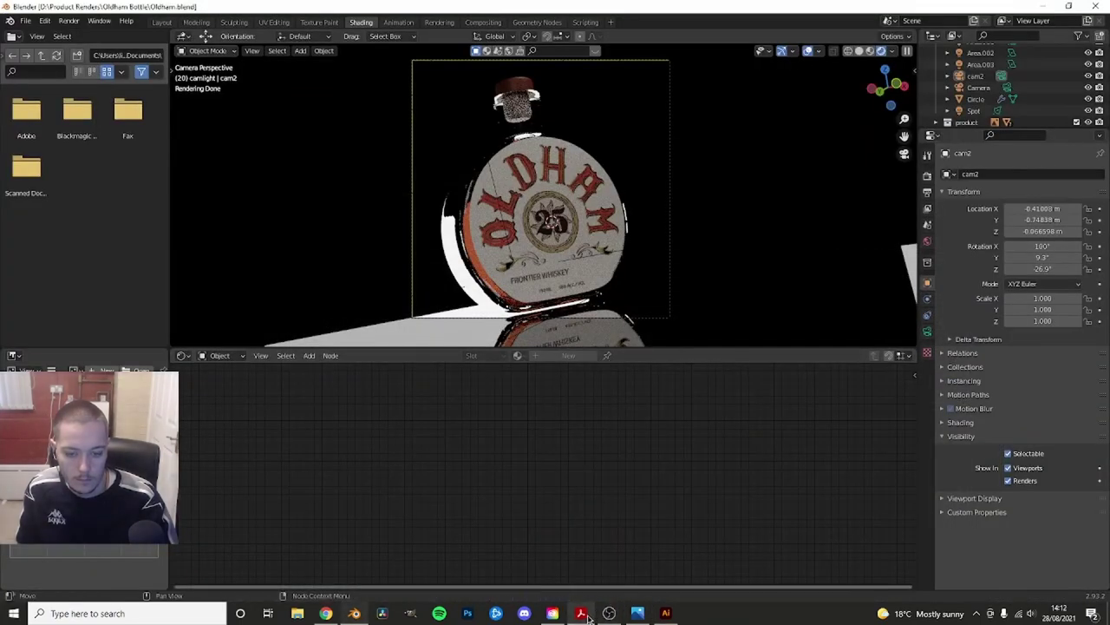
- Recheck the PDF mockup and show cam2's lens settings in Material Preview shading
left_click(583, 614)
left_click(583, 614)
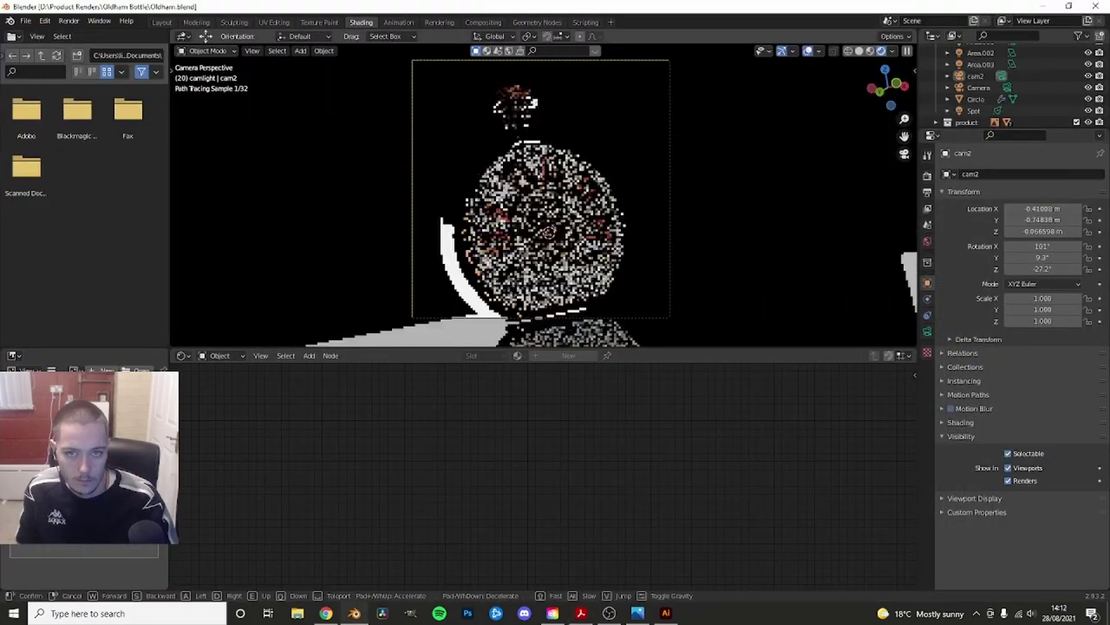
left_click(927, 331)
key("z")
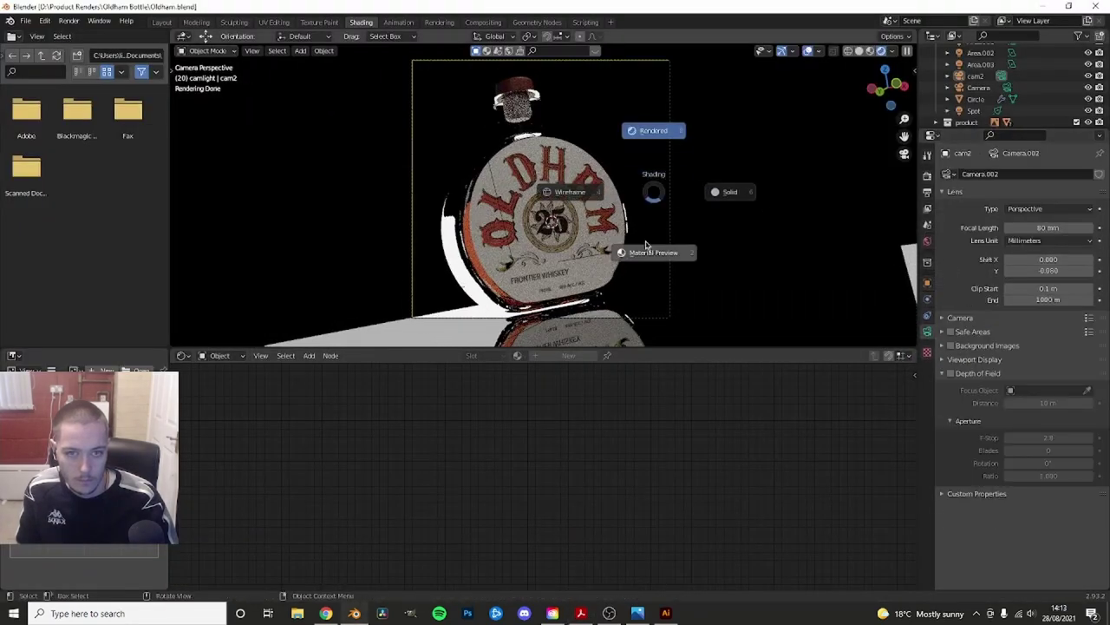
left_click(646, 247)
- Set cam2's focal length to 115 mm, return to Rendered shading, and save
key("Return")
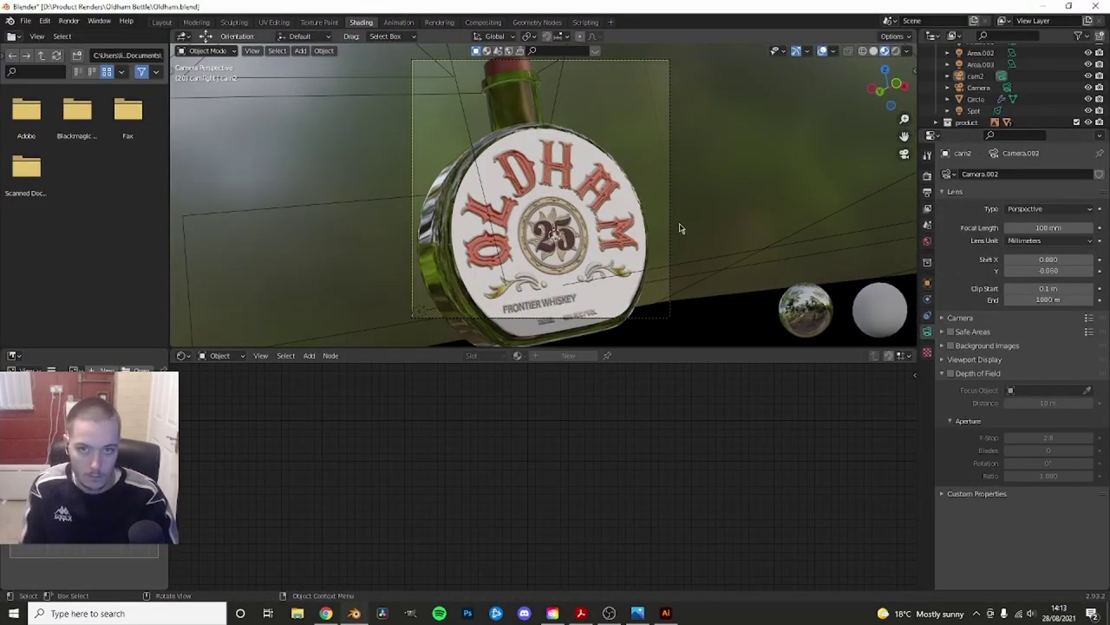
left_click_drag(1049, 227, 1075, 228)
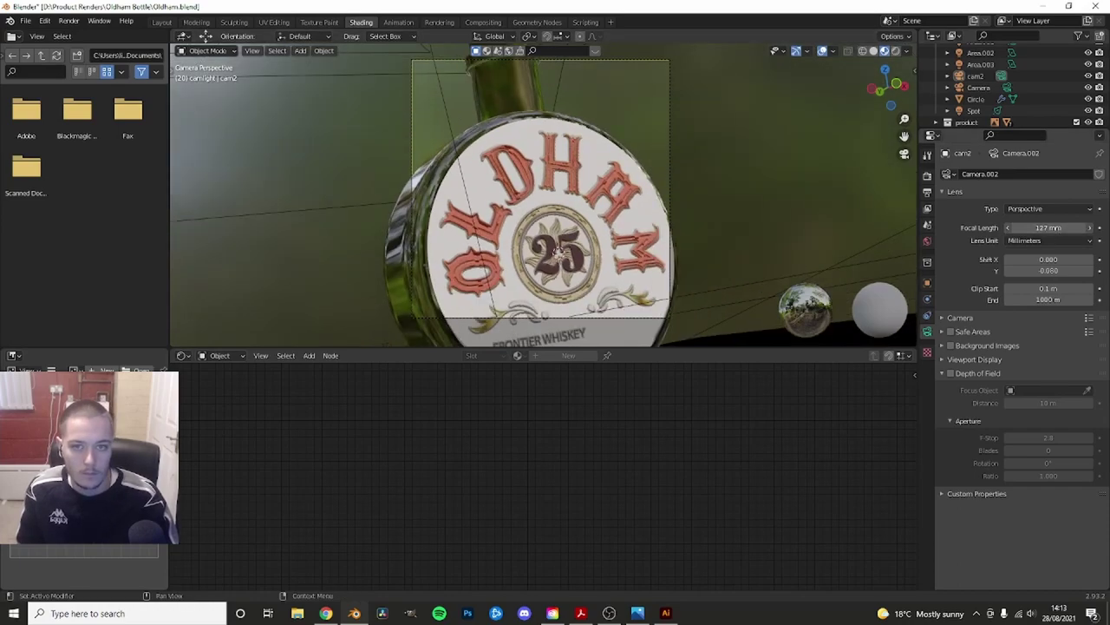
key("z")
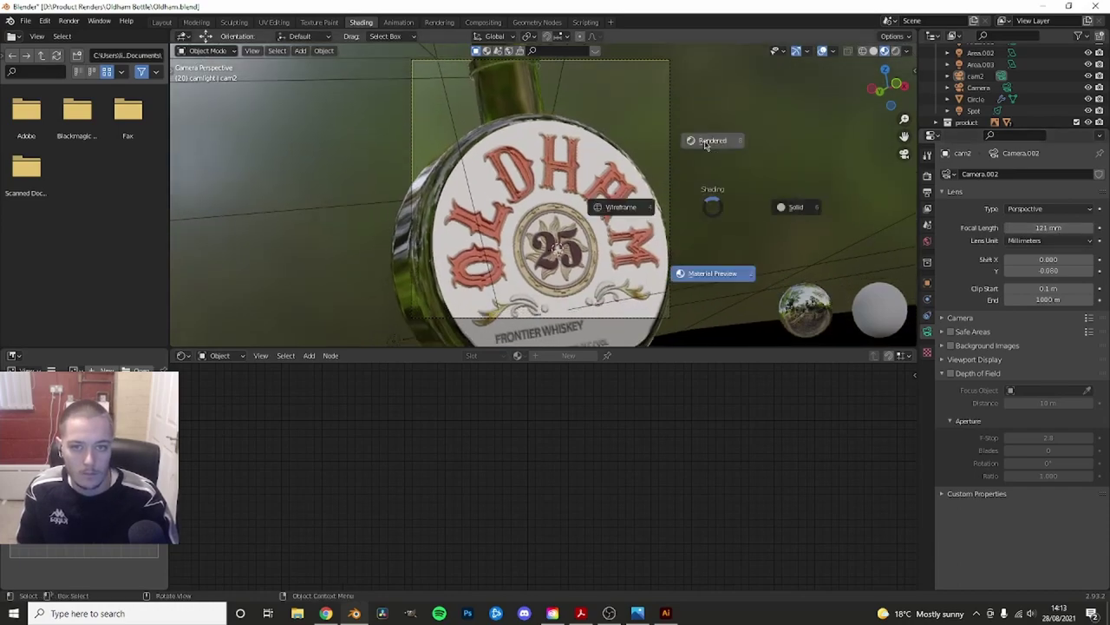
left_click(669, 156)
key("ctrl+s")
- Fly cam2 to a more frontal view, save Oldham.blend, and open the progress renders folder
scroll(621, 241, "down", 2)
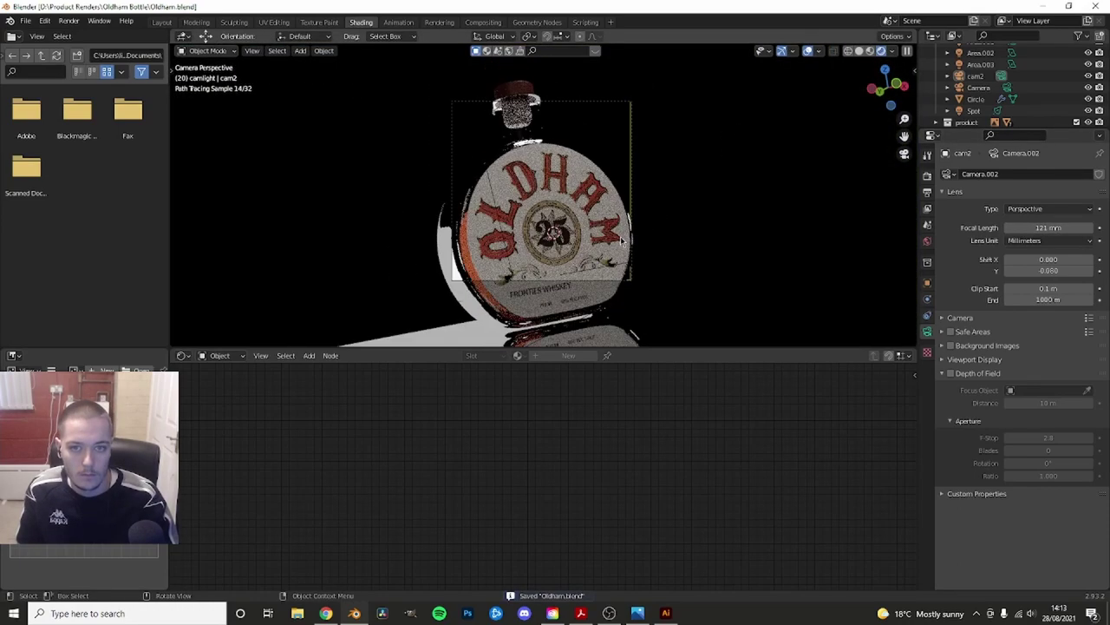
scroll(621, 241, "down", 2)
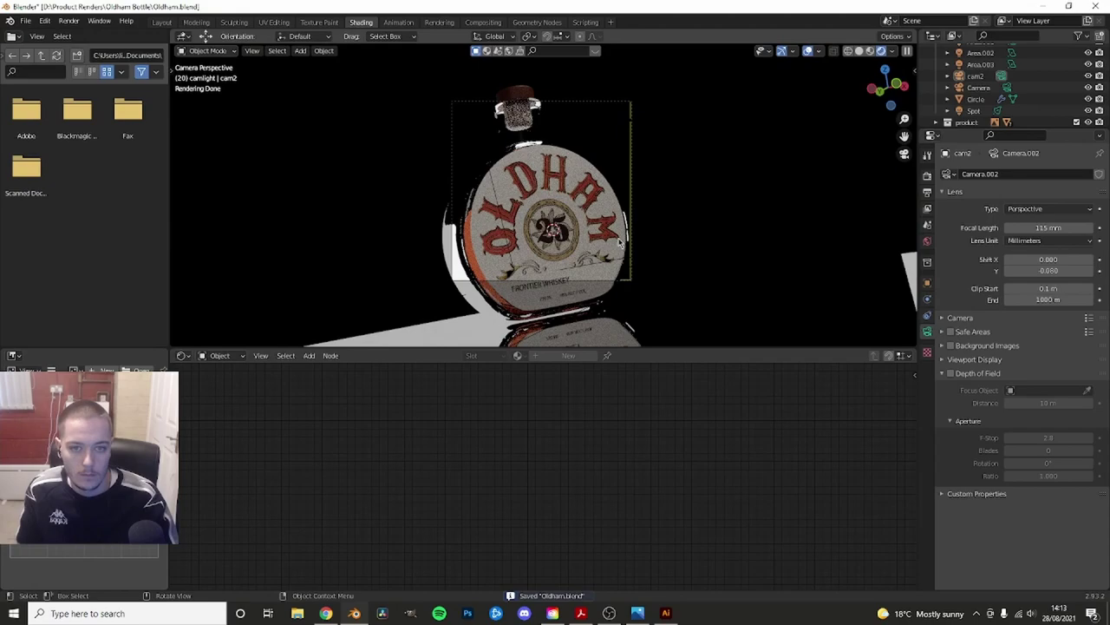
scroll(621, 241, "up", 3)
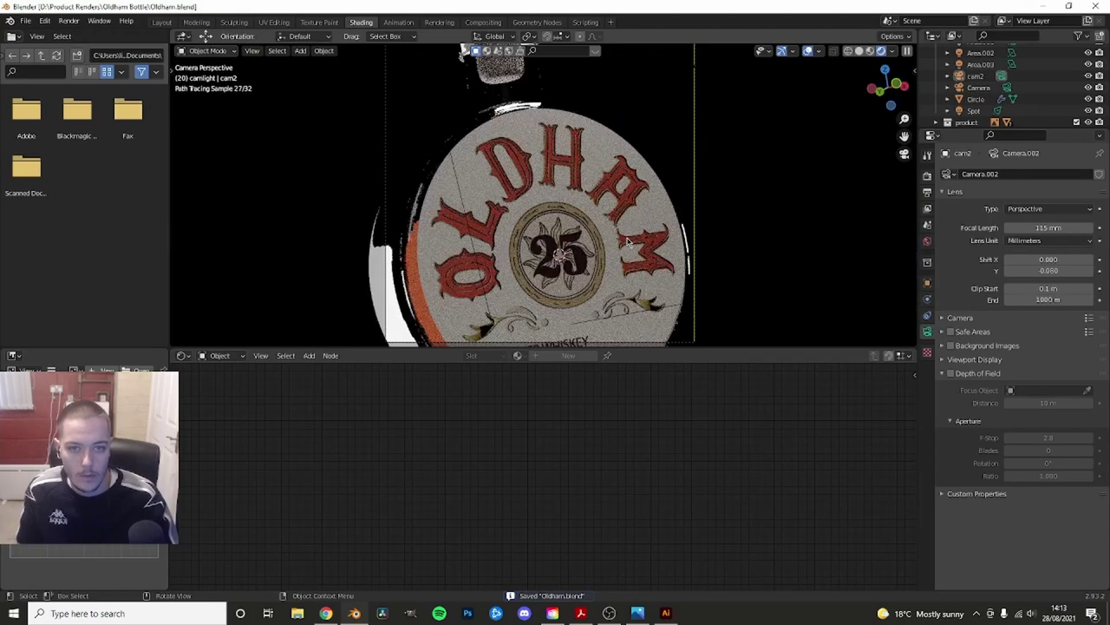
scroll(621, 241, "down", 3)
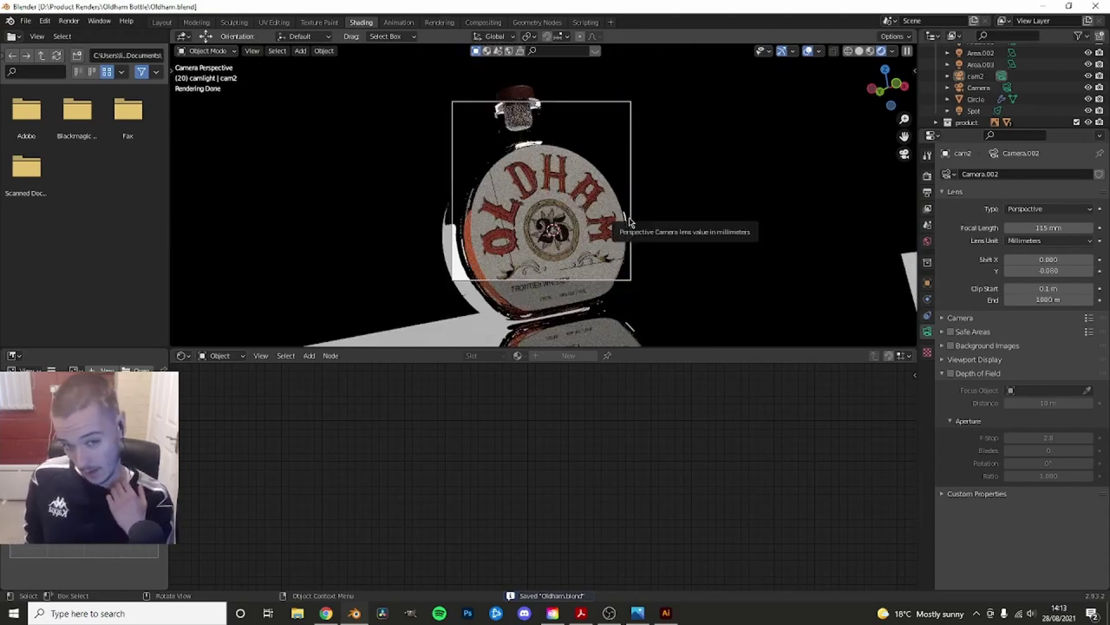
key("shift+grave")
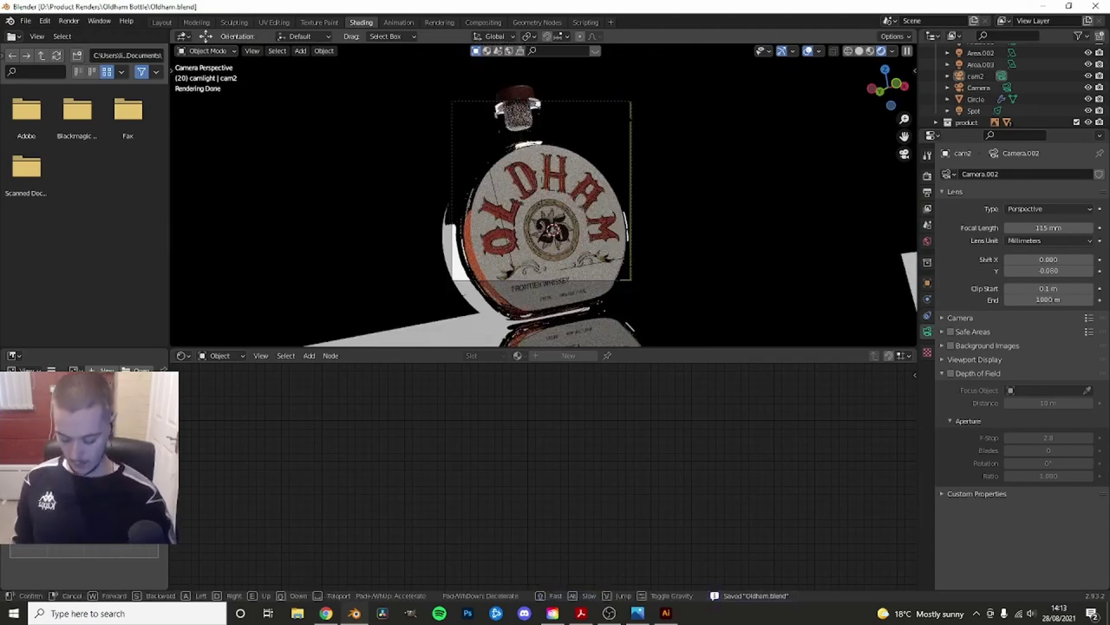
key("w")
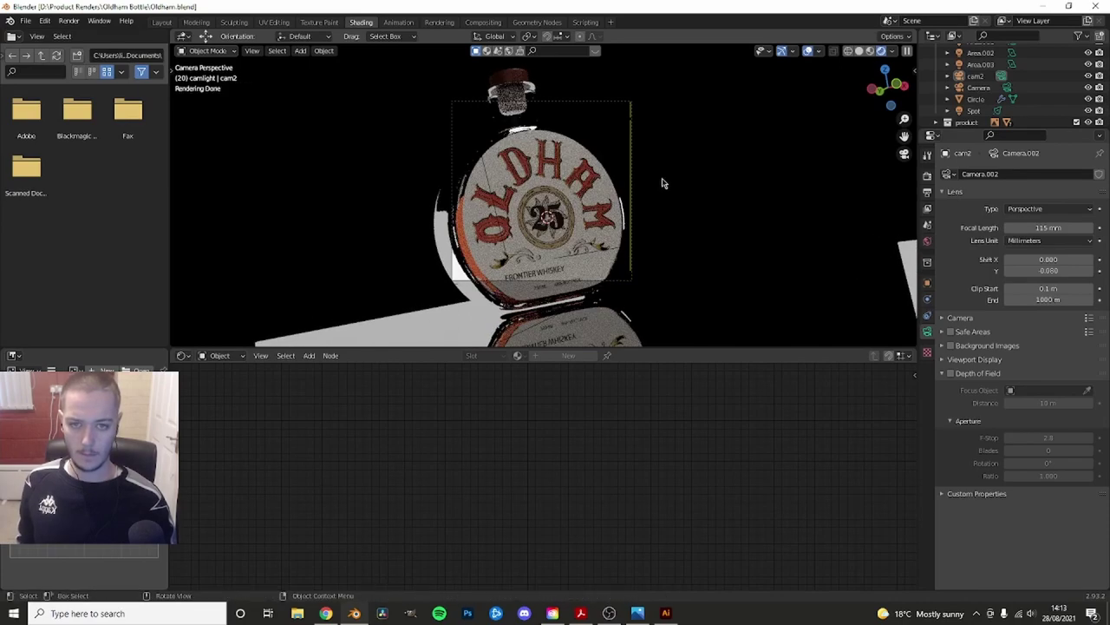
key("ctrl+s")
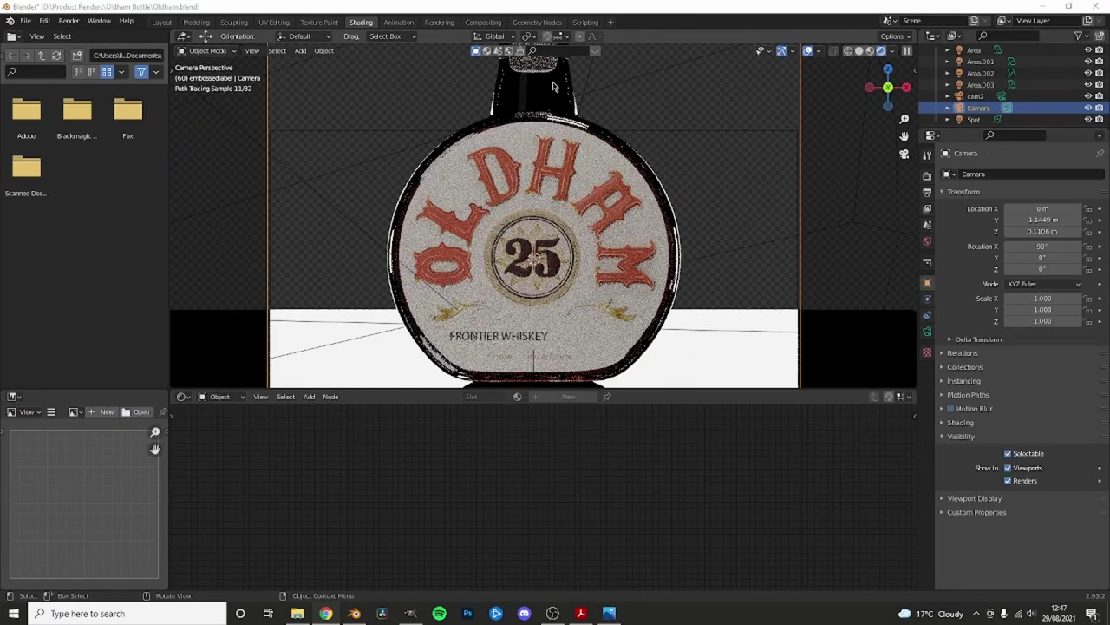
scroll(553, 85, "down", 3)
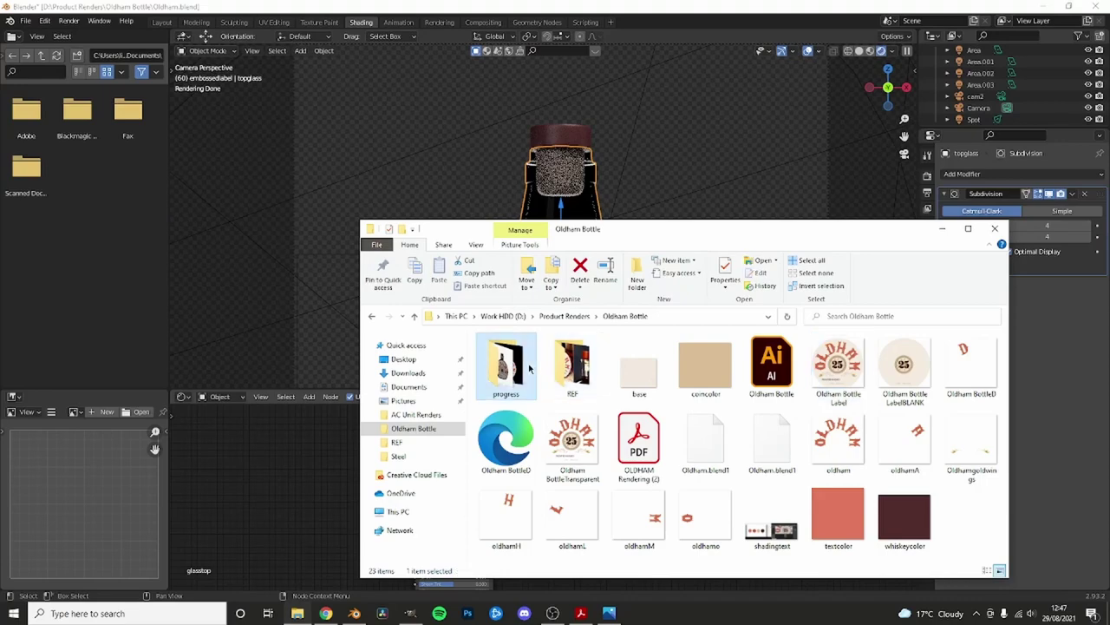
double_click(505, 364)
- View render 3.png full-screen in Photos, then minimize it
double_click(572, 369)
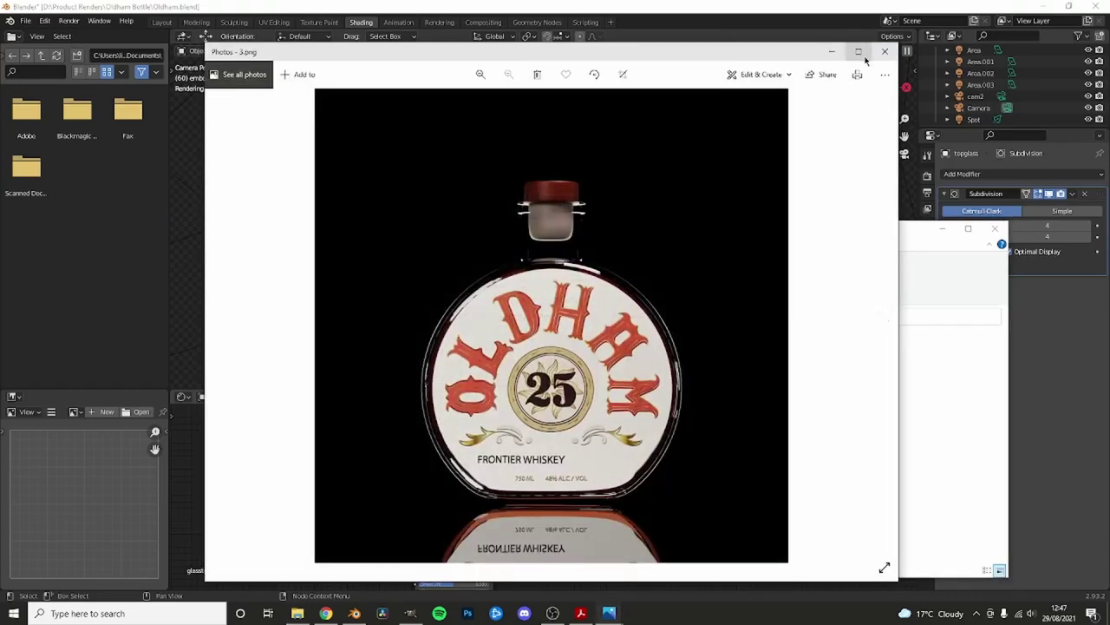
left_click(994, 230)
left_click_drag(647, 58, 406, 82)
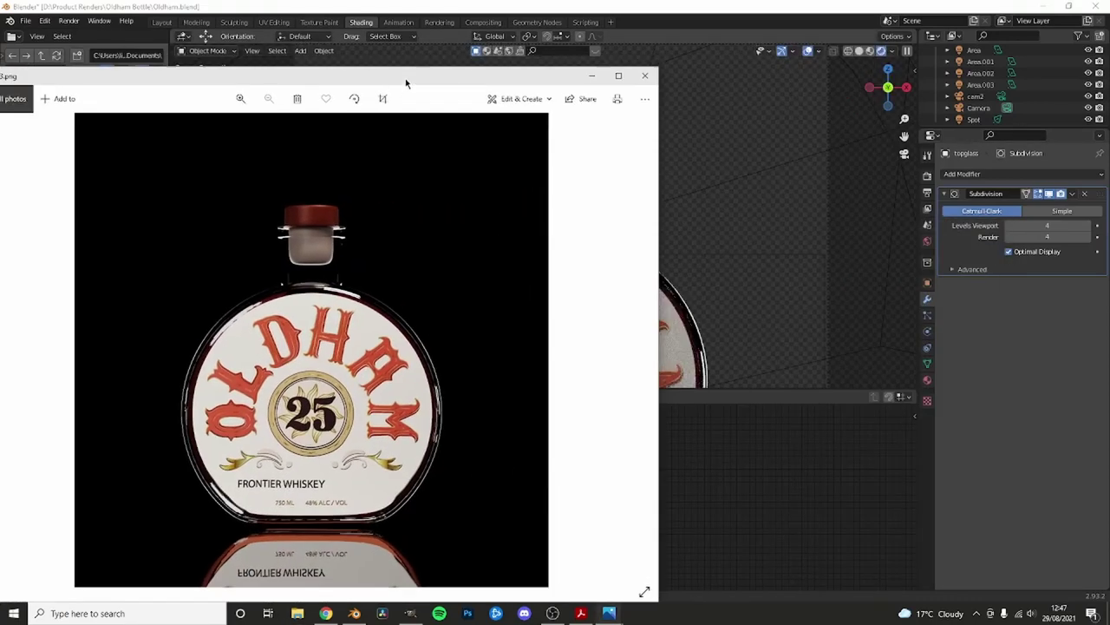
left_click(618, 75)
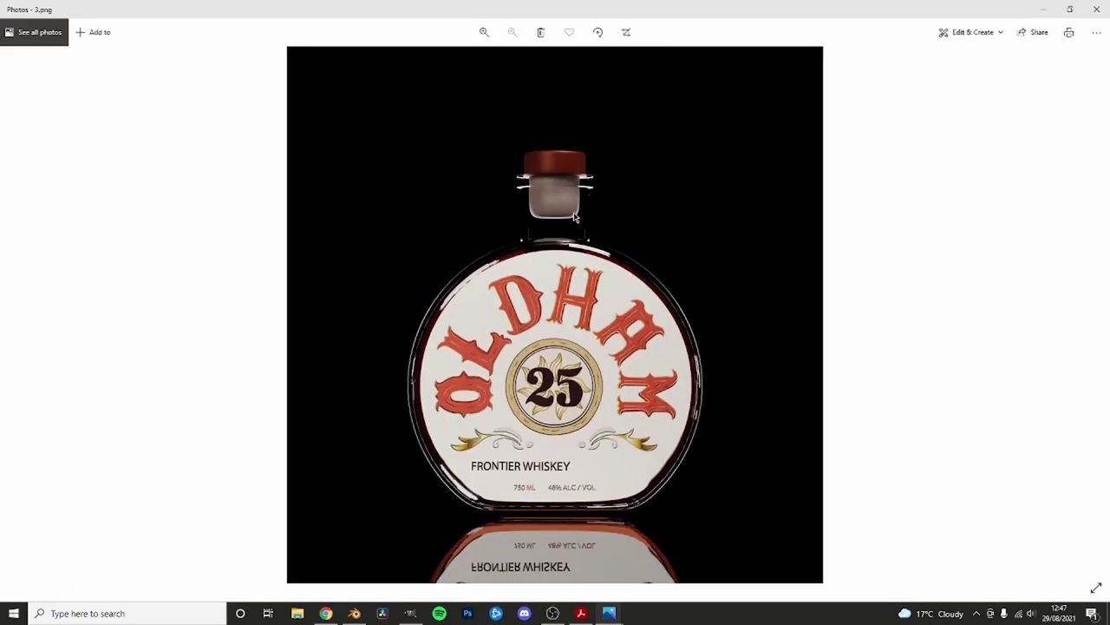
left_click(1045, 6)
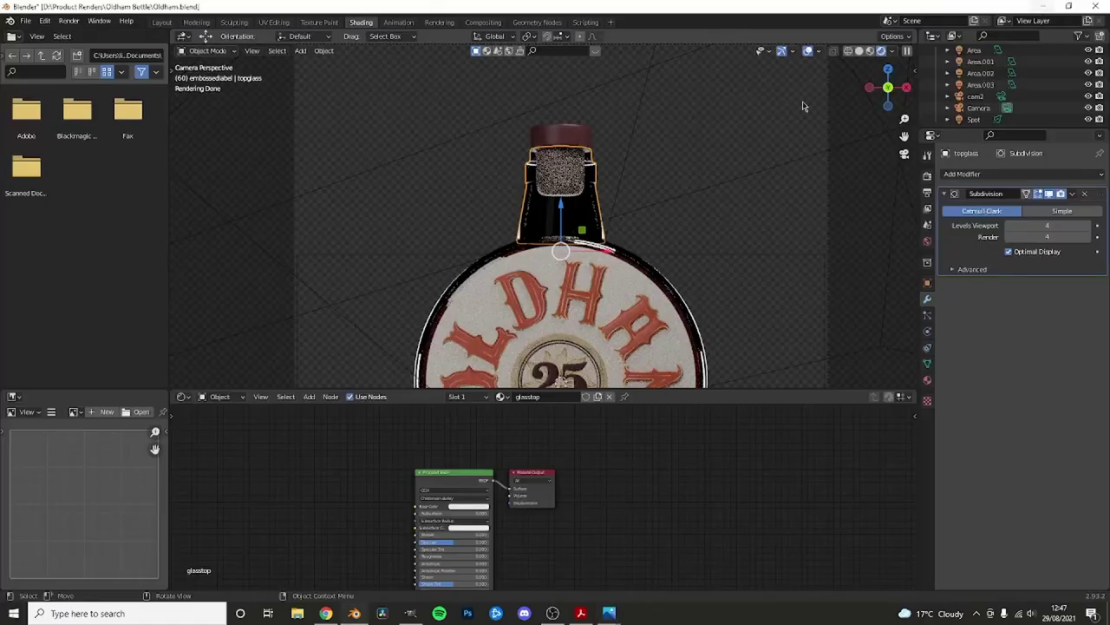
- Zoom the Blender viewport onto the bottle neck and select the cork
scroll(607, 208, "up", 2)
scroll(587, 102, "down", 1)
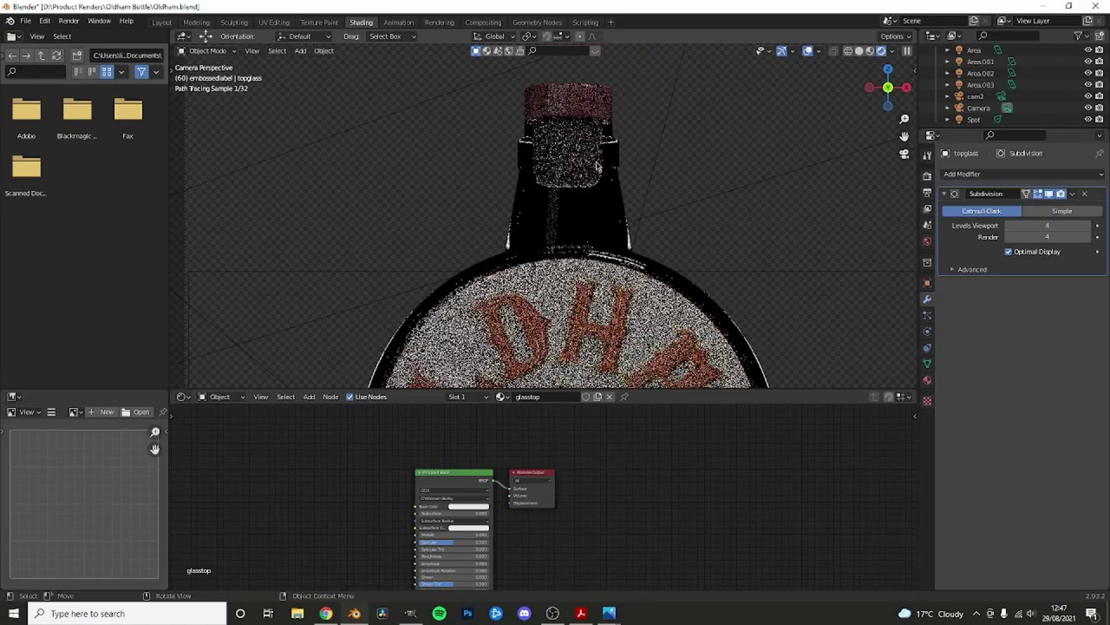
scroll(586, 117, "down", 1)
left_click(583, 136)
- Switch to Solid shading, pan to the bottle top, and open the saved render in Photos
left_click(625, 203)
scroll(625, 203, "up", 2)
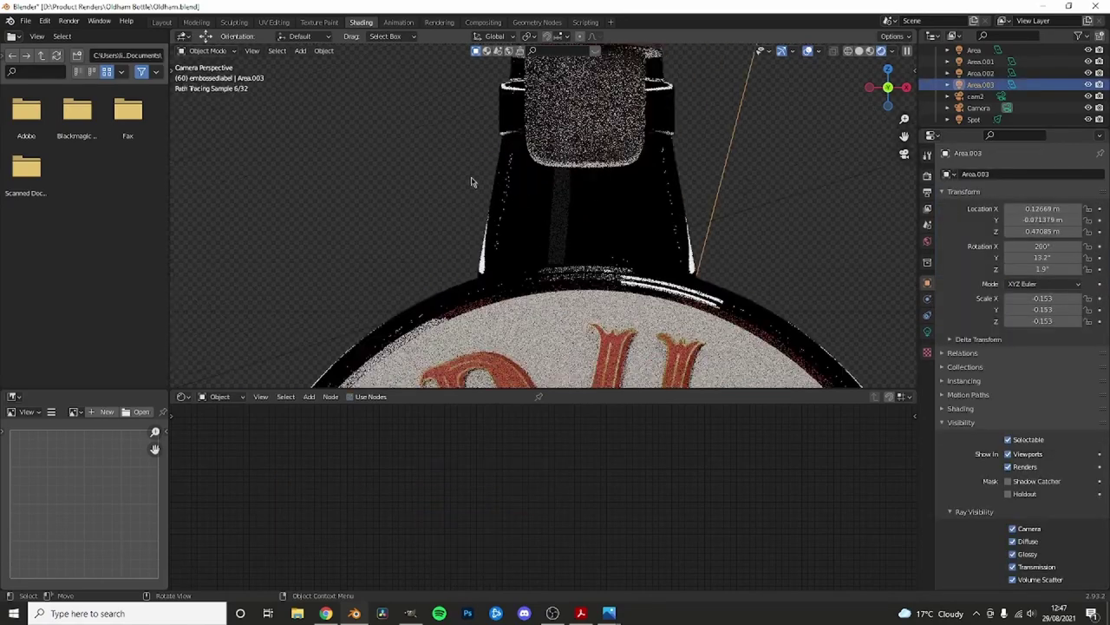
key("z")
middle_click_drag(573, 144, 538, 222, "shift")
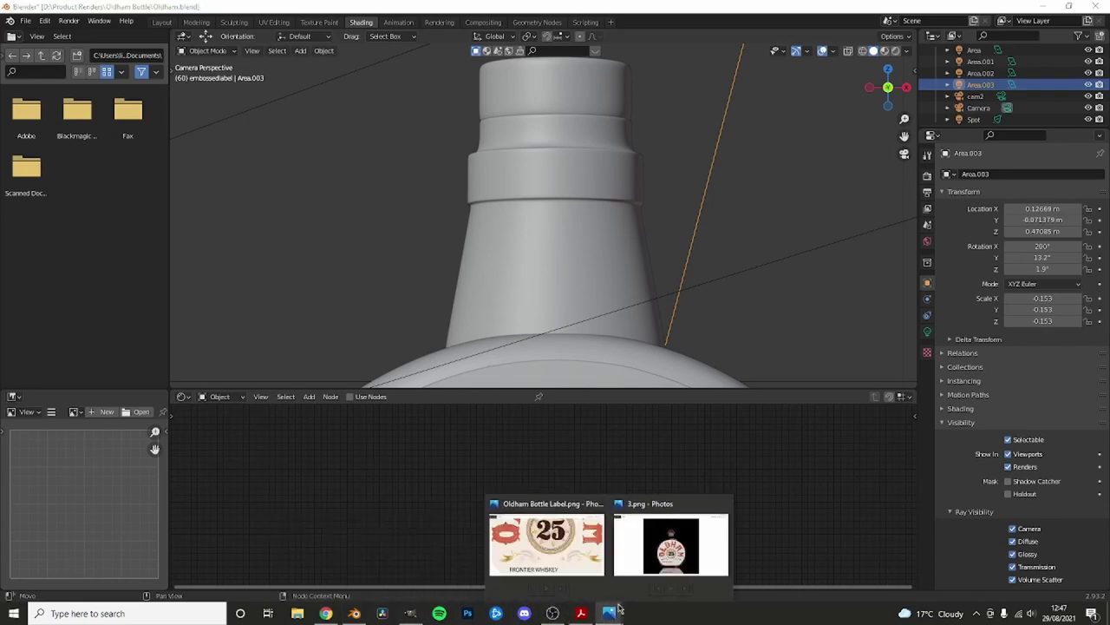
mouse_move(609, 614)
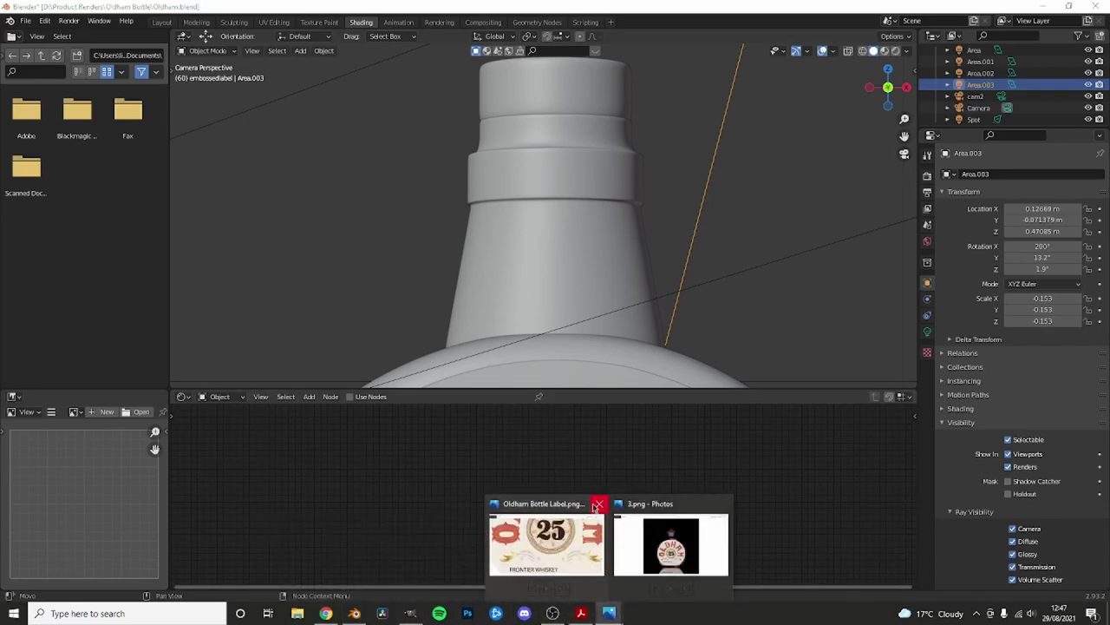
left_click(670, 547)
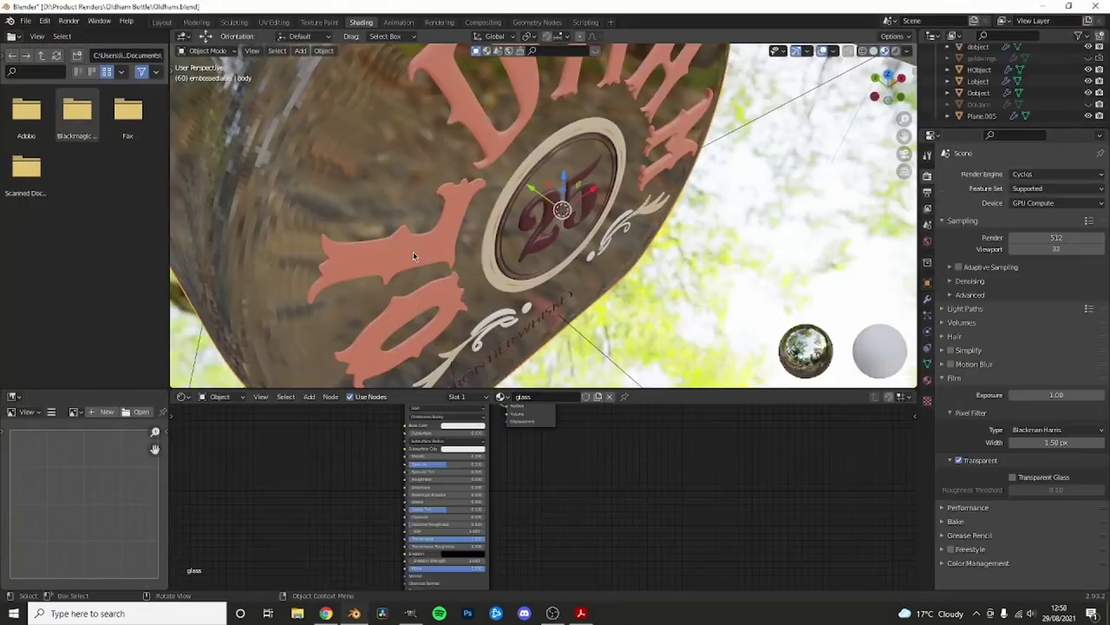
- Select the L, O, H, A and M letters and slide them together along Y on the label
left_click(407, 252)
left_click(393, 306, "shift")
middle_click_drag(498, 153, 499, 192)
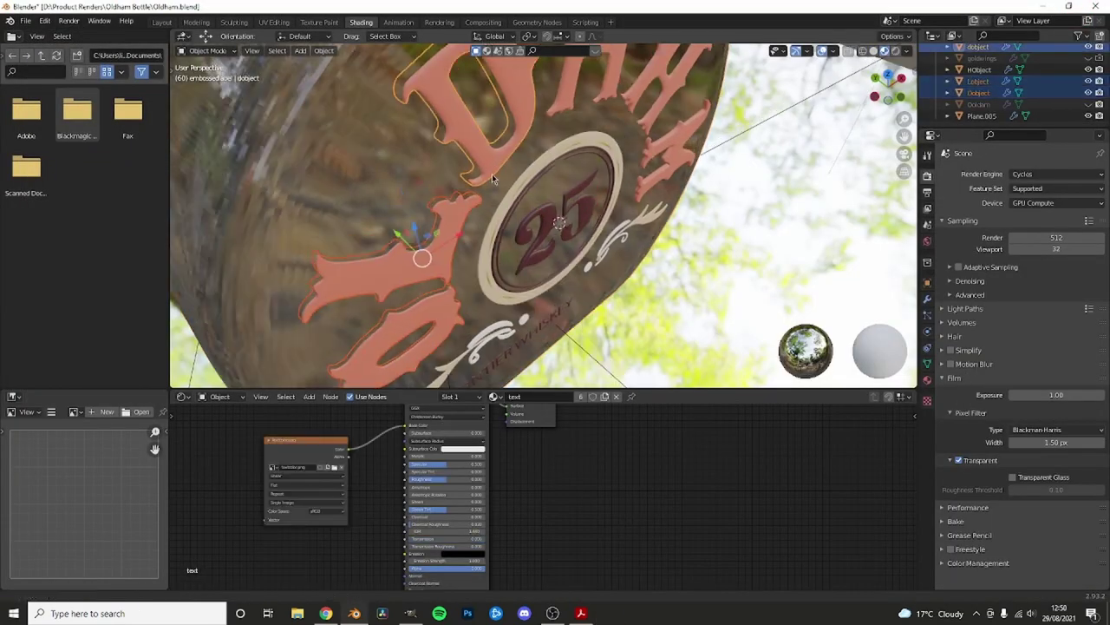
left_click(578, 179, "shift")
left_click(621, 219, "shift")
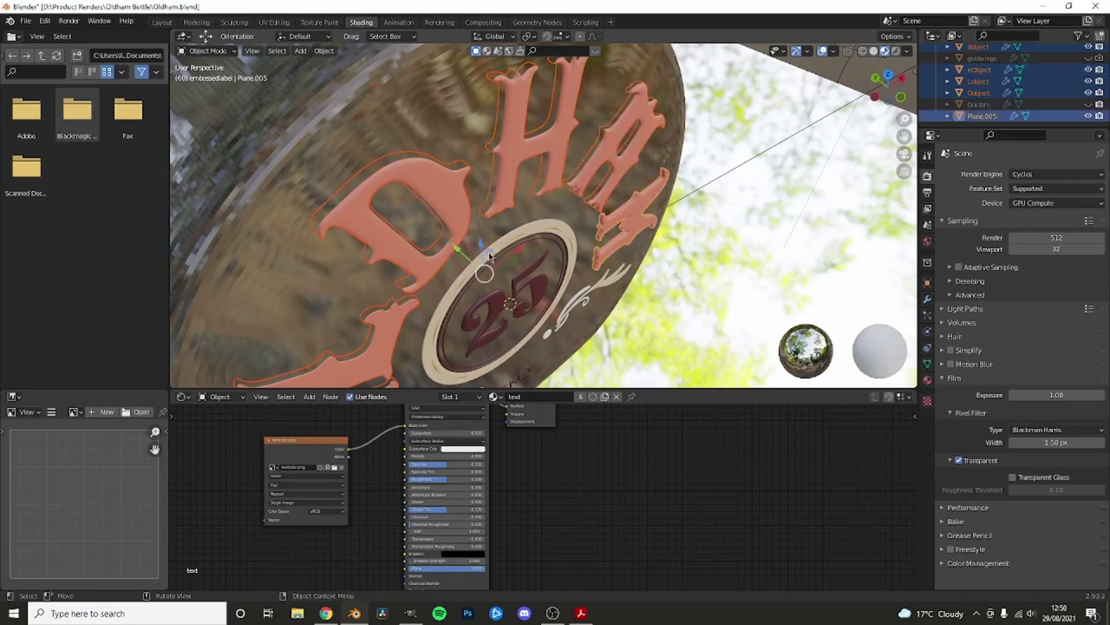
key("g")
key("y")
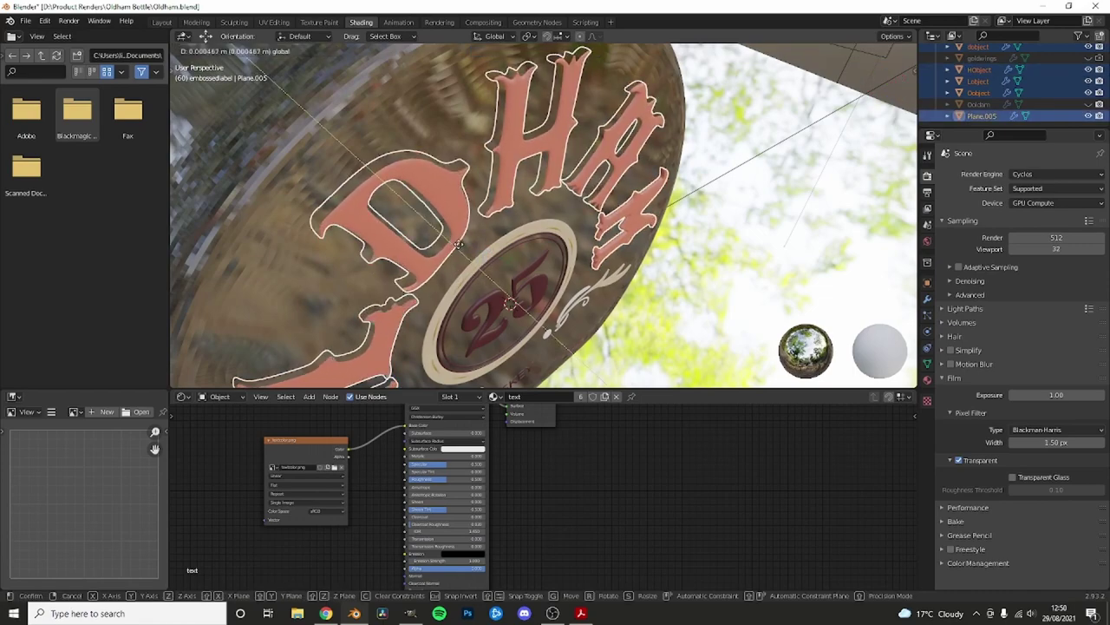
left_click(769, 241)
left_click(669, 260)
mouse_move(669, 261)
middle_mouse_down()
mouse_move(479, 170)
mouse_move(574, 167)
middle_mouse_up()
- Raise the cork vertically along Z above the bottle neck
key("g")
key("z")
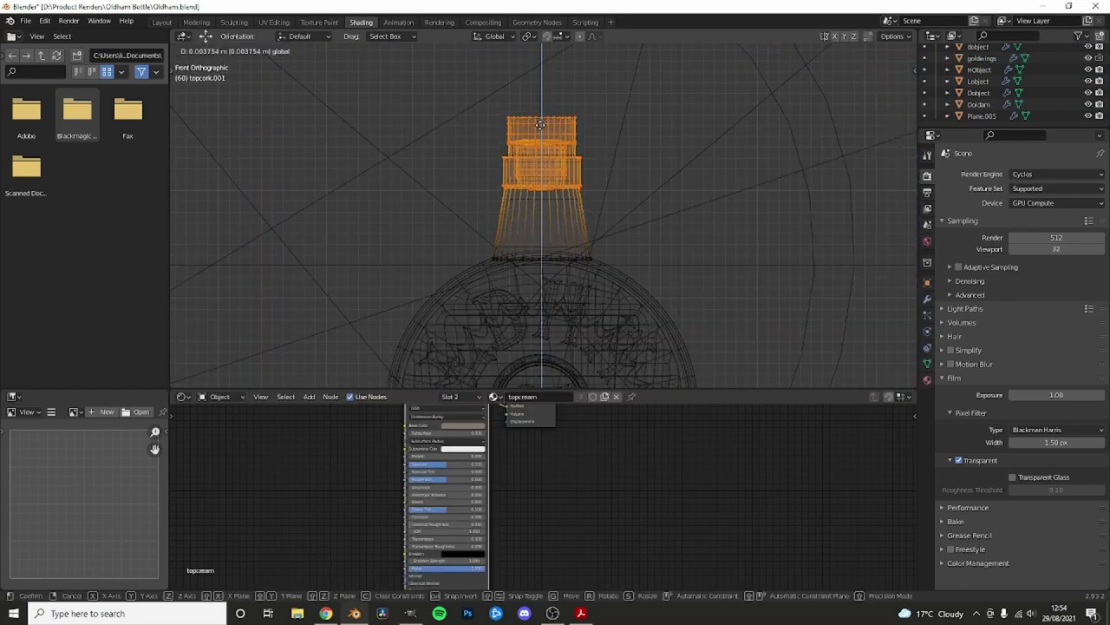
left_click(540, 124)
scroll(529, 156, "up", 2)
scroll(520, 173, "up", 2)
left_click(595, 137)
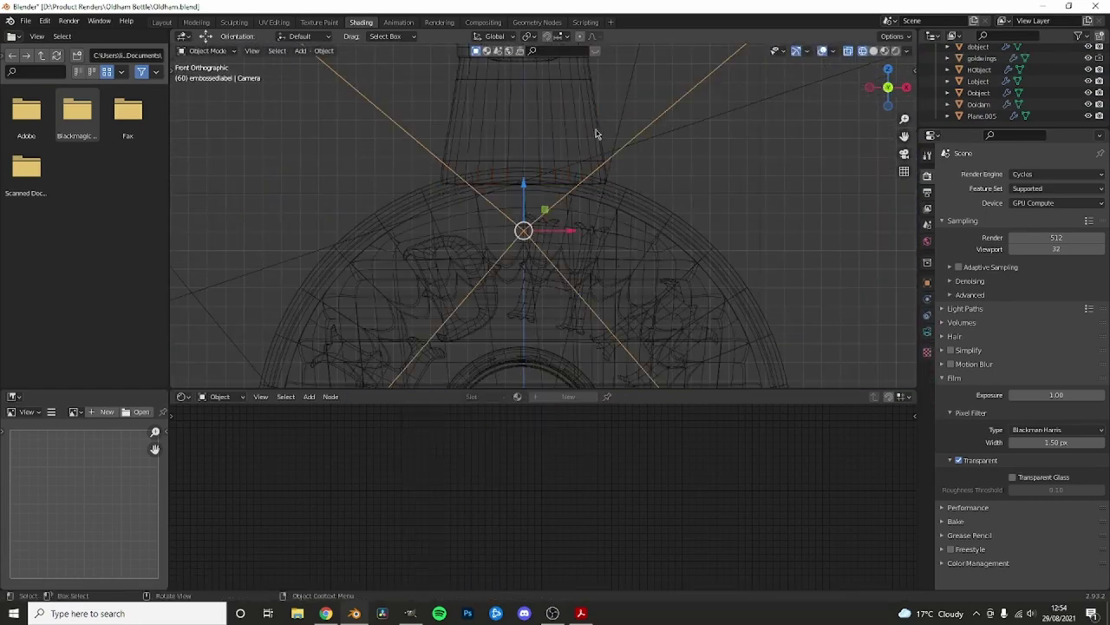
- Duplicate the neck's glass top in place and dissolve its selected edge loops in wireframe
left_click(593, 134)
key("shift+d")
key("Escape")
key("Tab")
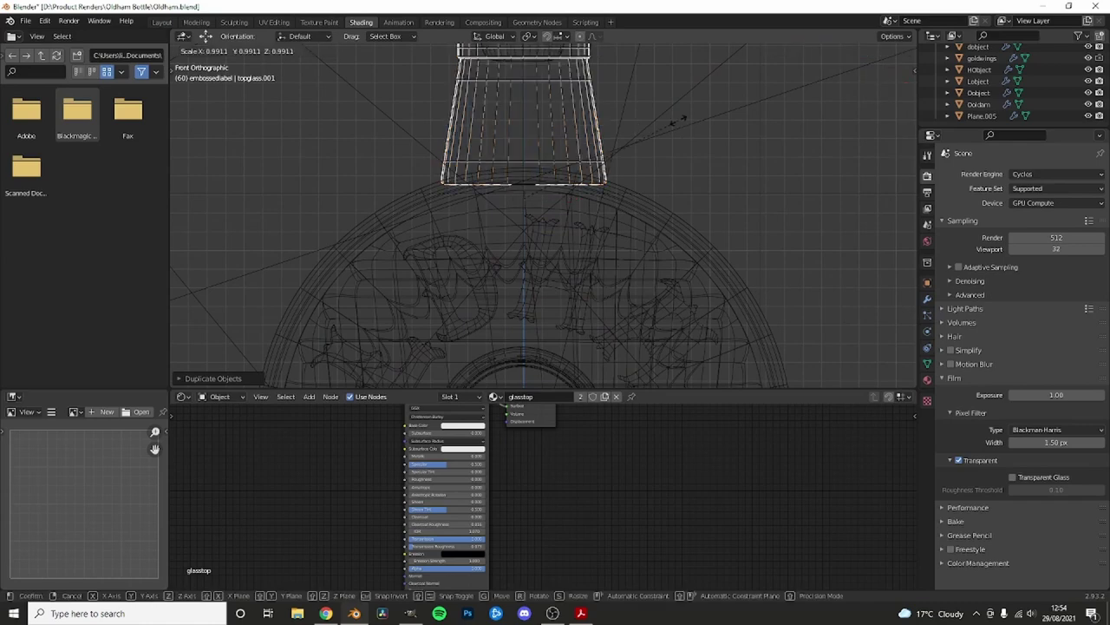
key("Tab")
key("Tab")
middle_click_drag(613, 106, 590, 213, "shift")
key("z")
left_click(455, 173)
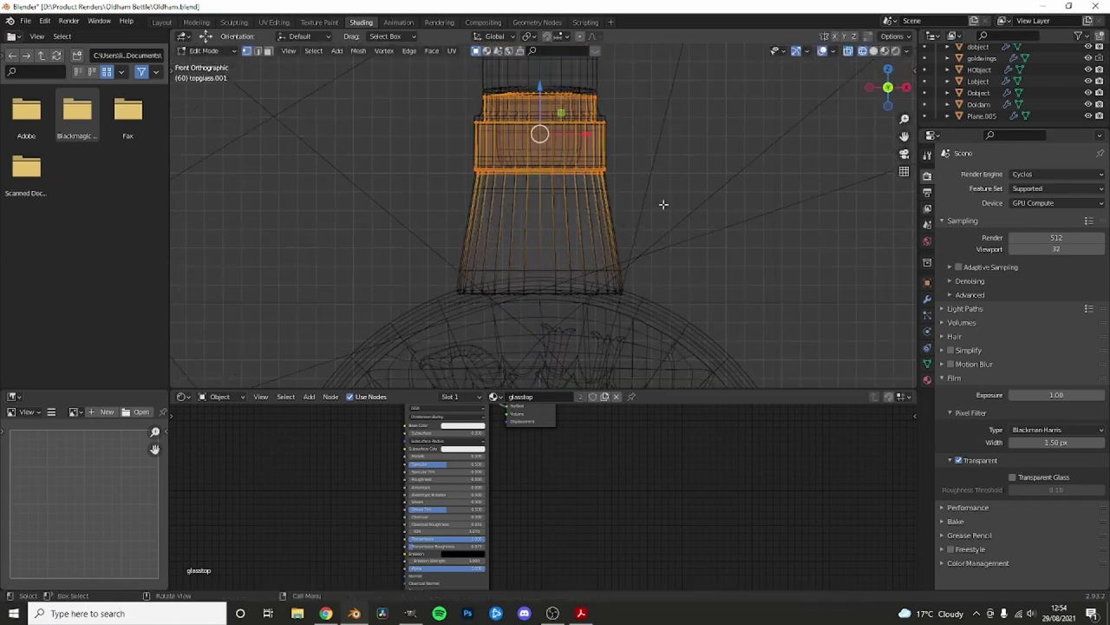
key("x")
left_click(589, 198)
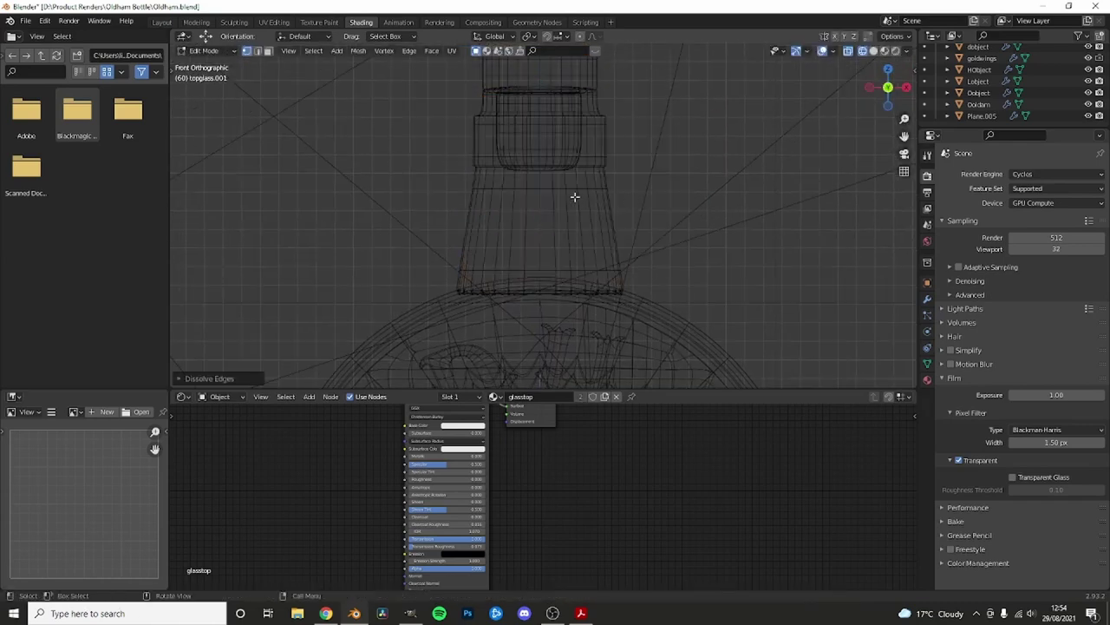
- Delete the copy's upper geometry and move its remaining edge ring along Z into a flared cup
key("a")
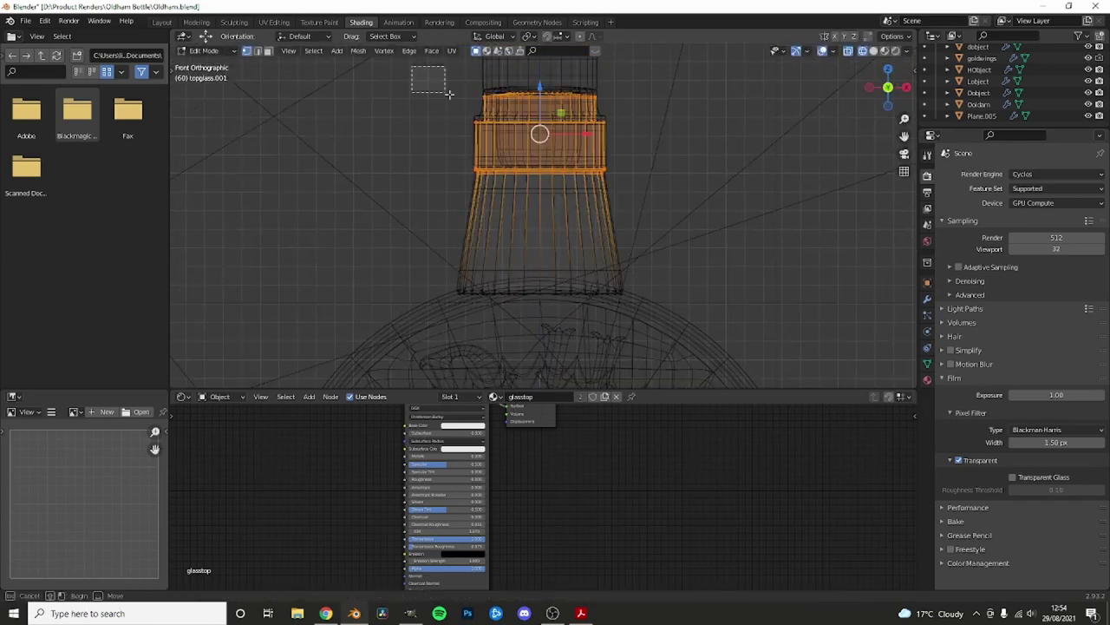
mouse_move(449, 94)
left_mouse_down()
mouse_move(644, 163)
mouse_move(636, 171)
left_mouse_up()
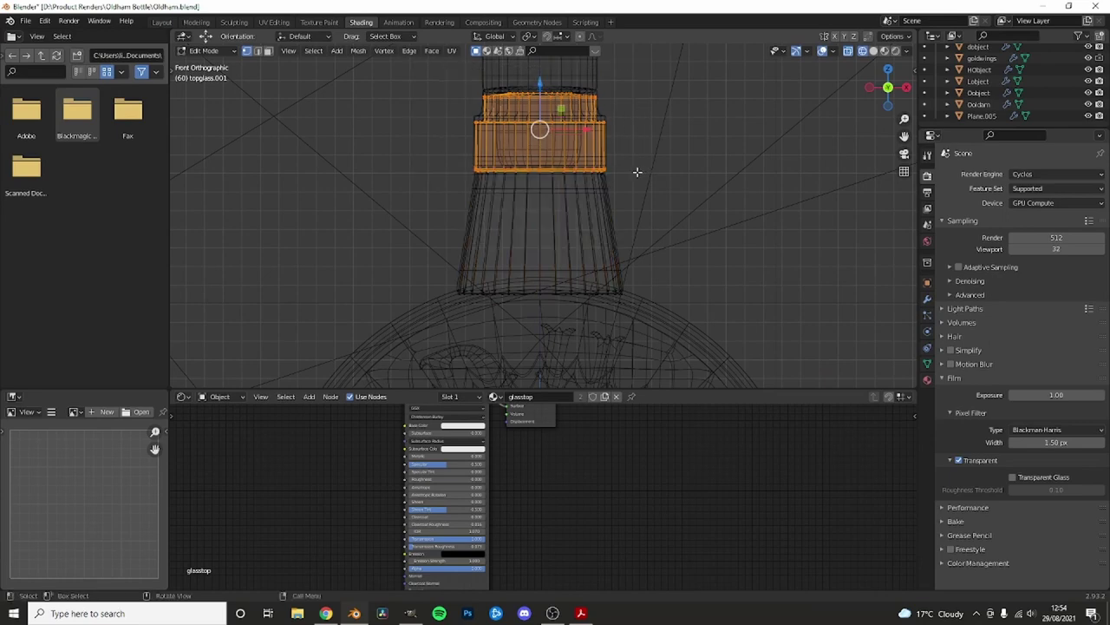
scroll(526, 156, "up", 4)
key("x")
left_click(525, 154)
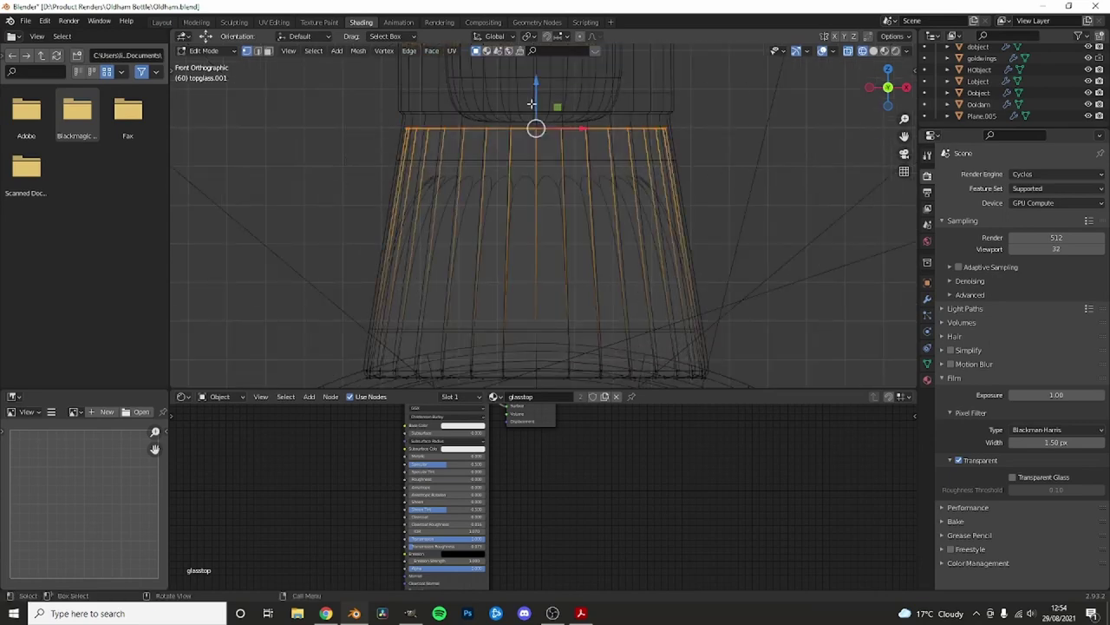
key("shift+z")
key("shift+z")
key("g")
key("z")
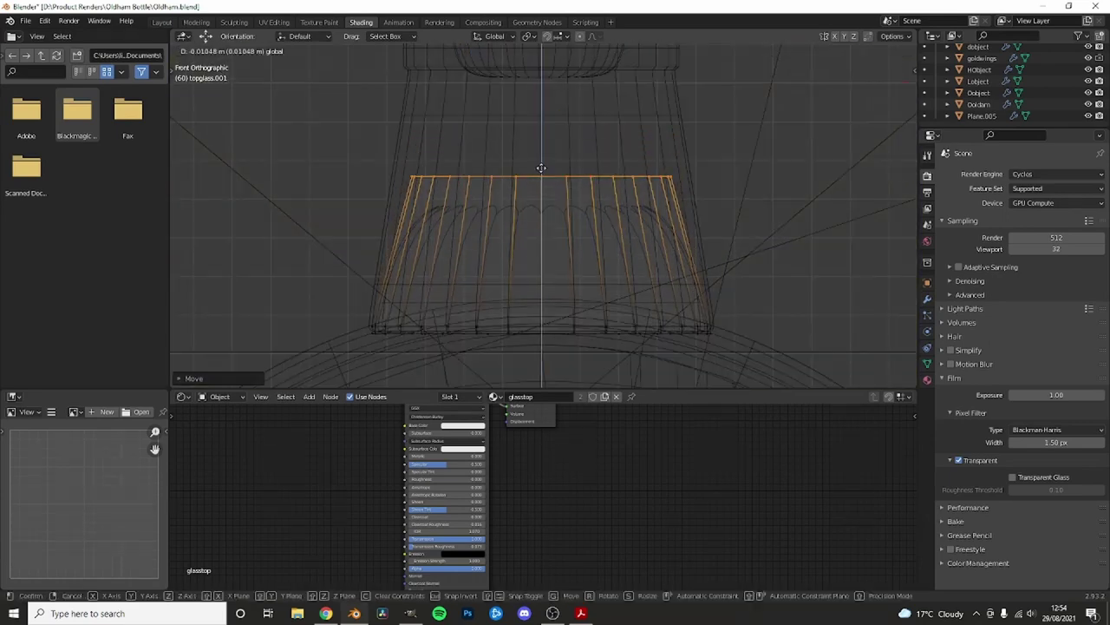
left_click(541, 168)
key("Tab")
scroll(602, 191, "down", 2)
key("Tab")
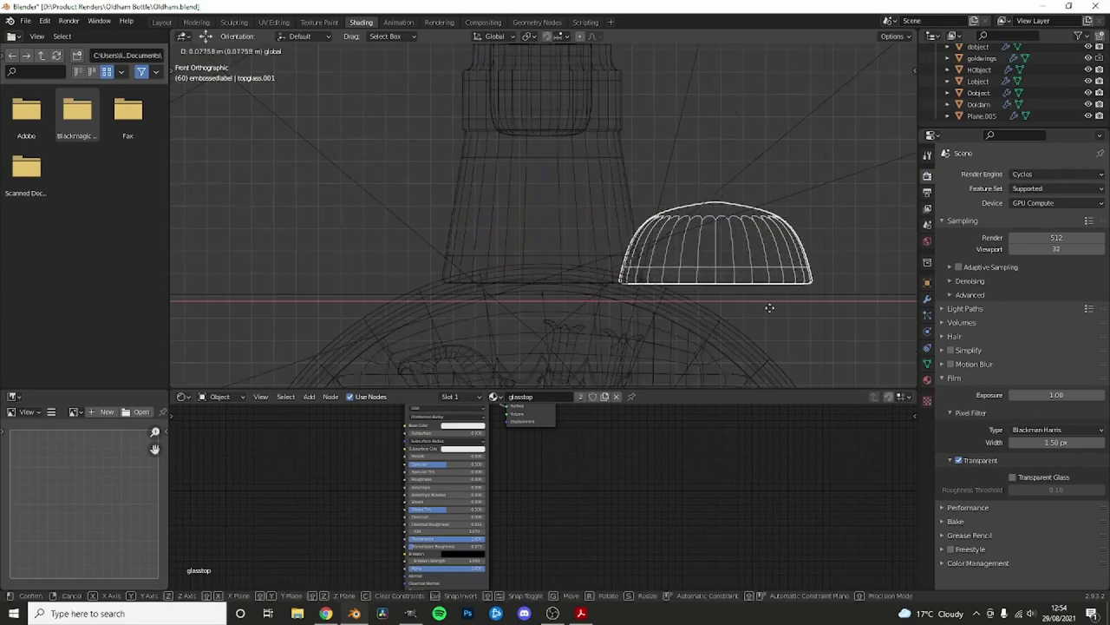
key("shift+z")
- Scale up the cap's rim and inset its top face
mouse_move(584, 249)
middle_mouse_down()
mouse_move(720, 256)
mouse_move(597, 236)
middle_mouse_up()
scroll(597, 236, "up", 2)
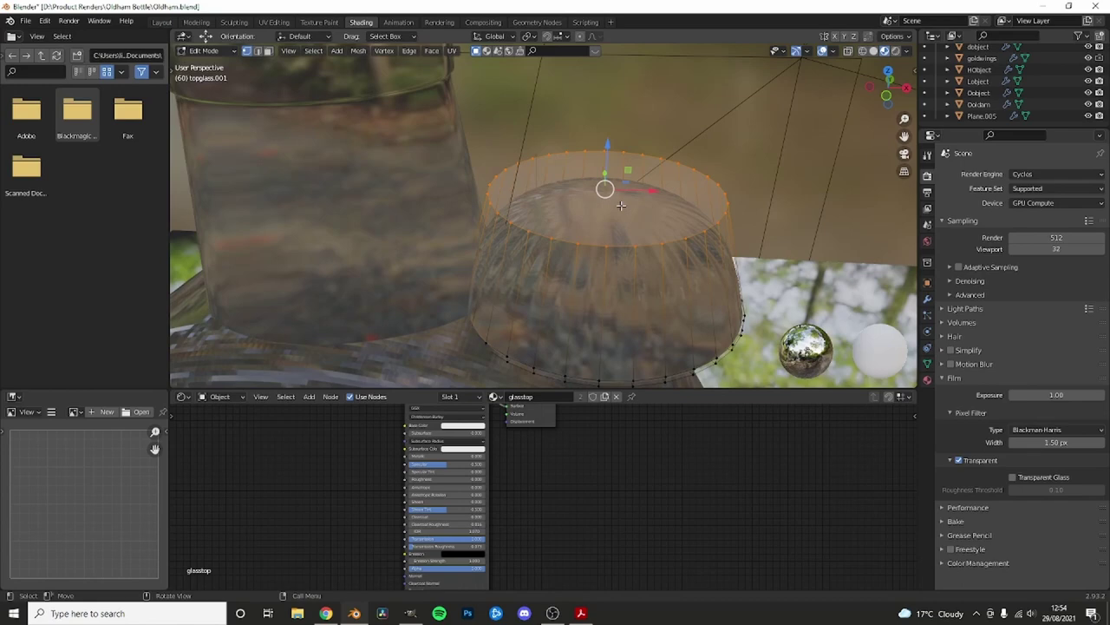
key("s")
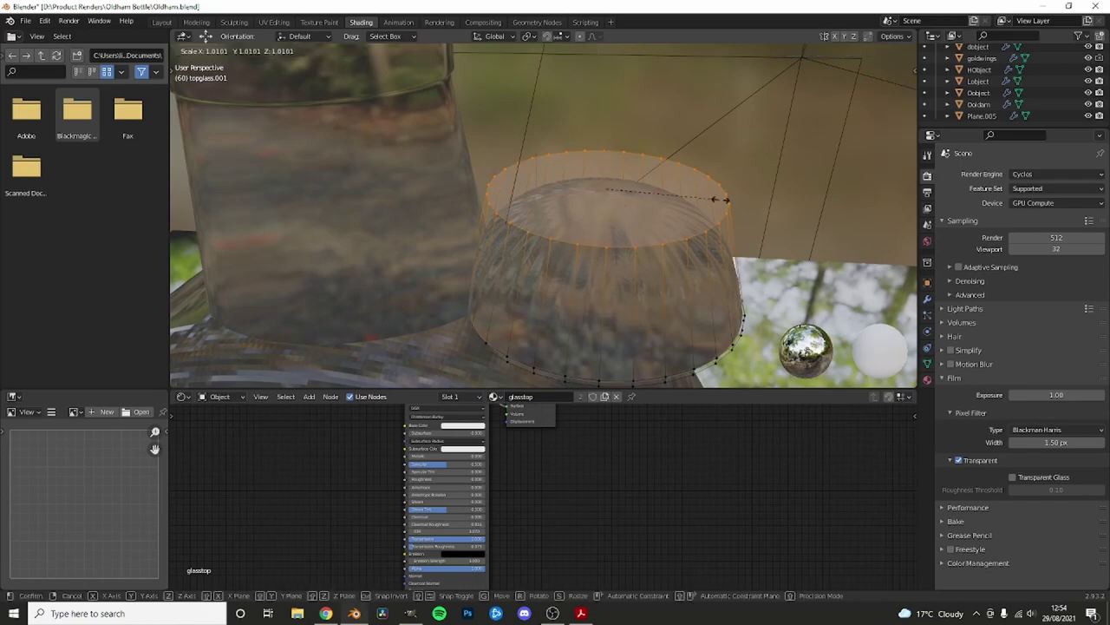
left_click(747, 194)
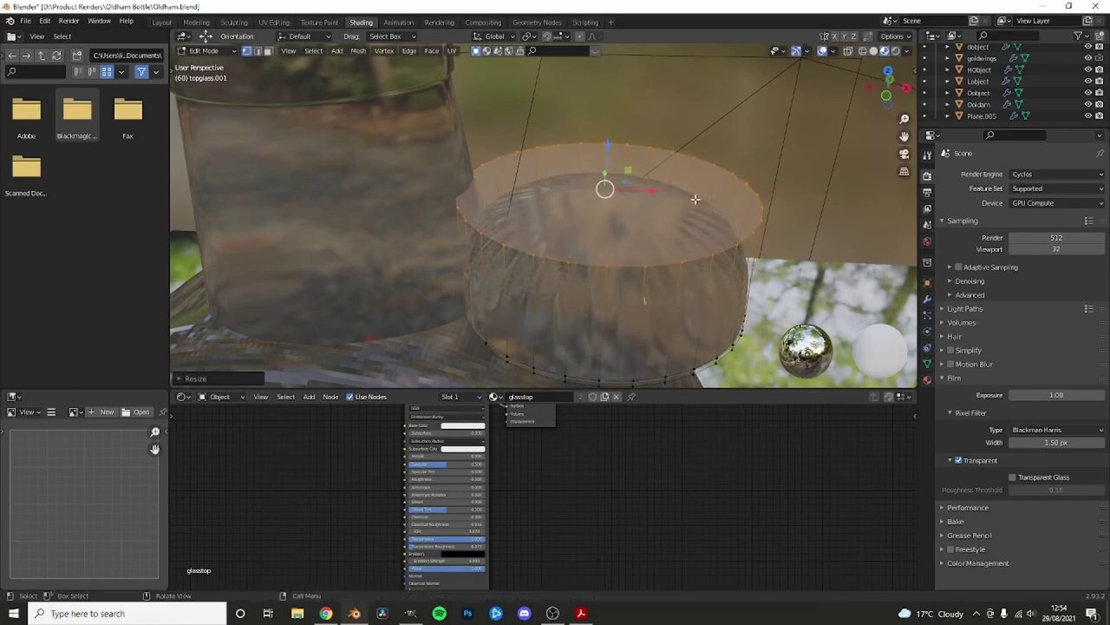
key("3")
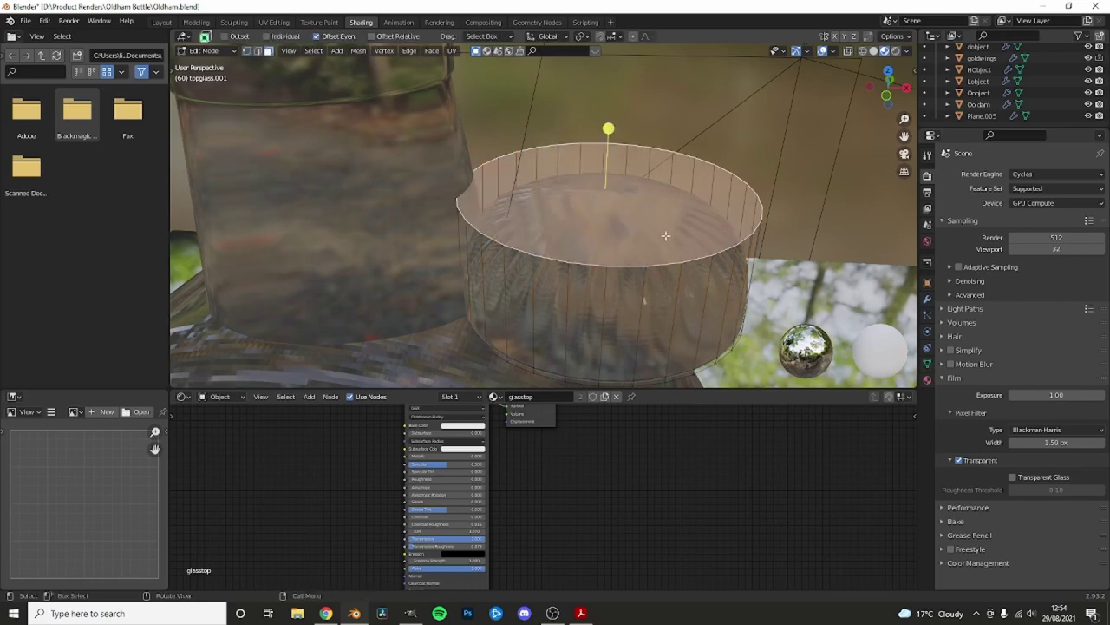
key("i")
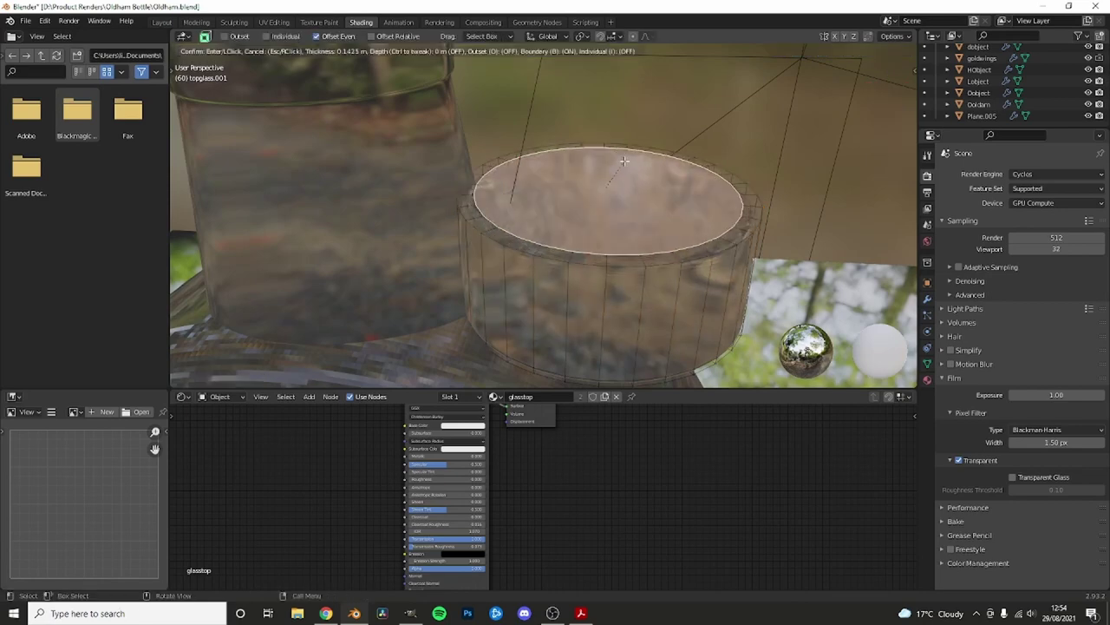
left_click(625, 160)
- Push the inset top face down into the cap
mouse_move(625, 161)
middle_mouse_down()
mouse_move(526, 186)
mouse_move(499, 219)
middle_mouse_up()
key("1")
left_click(499, 218)
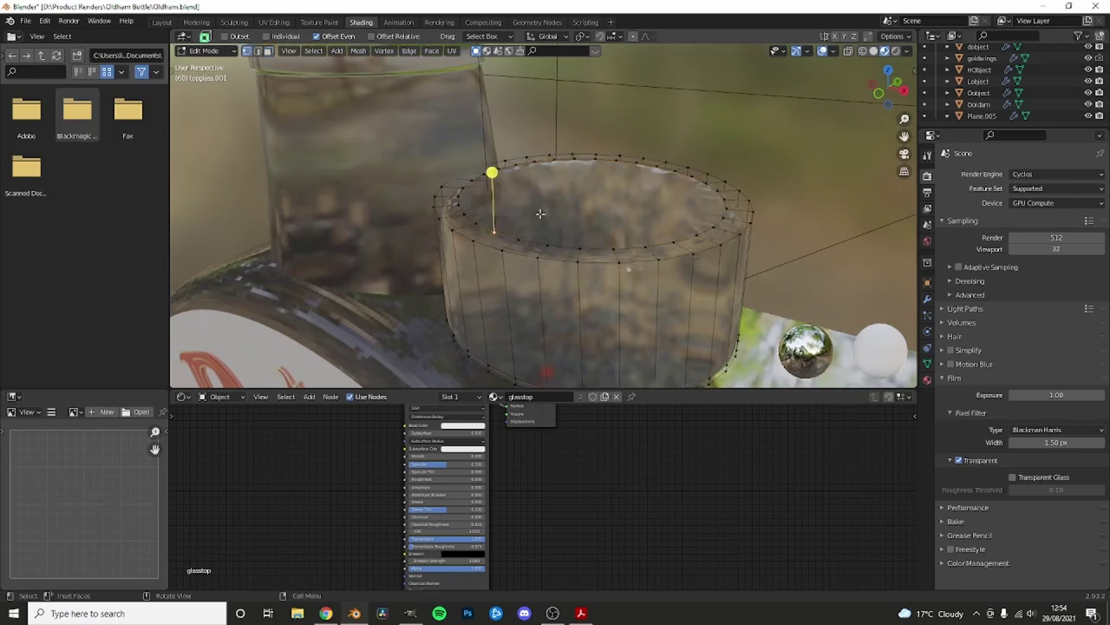
key("3")
left_click(558, 209)
key("g")
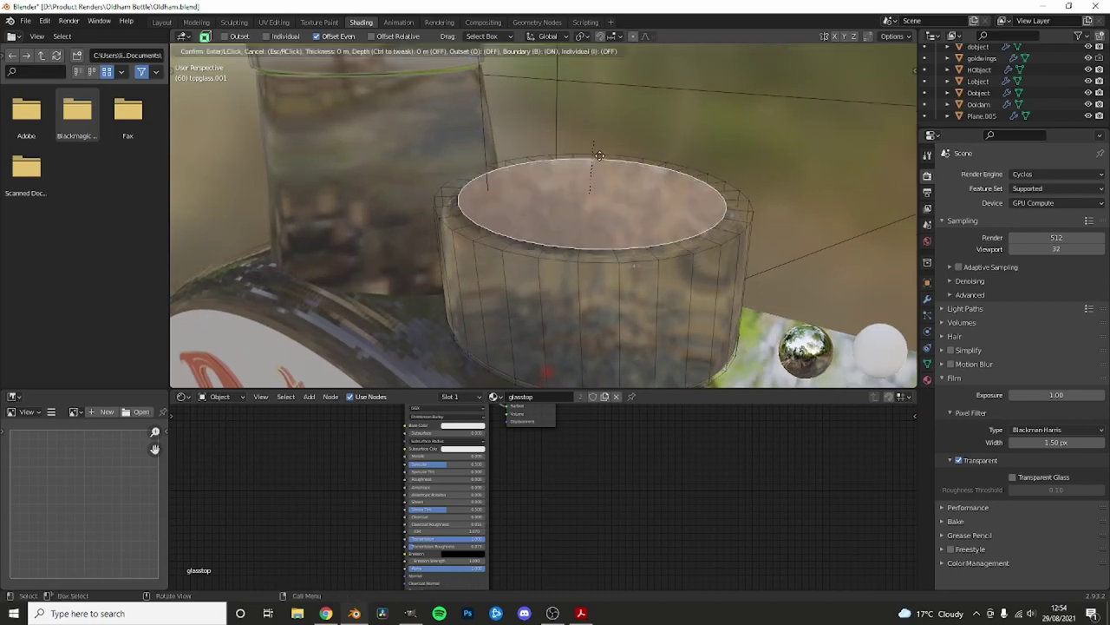
left_click(577, 174)
- Raise a single rim vertex slightly using the move gizmo
key("shift+space")
key("g")
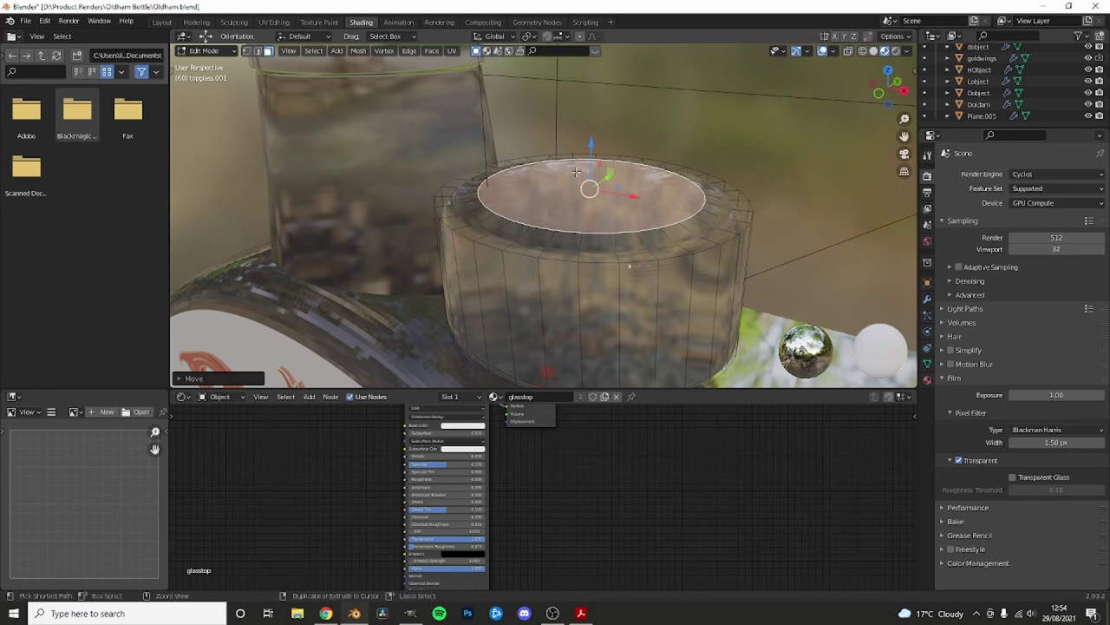
key("1")
left_click(493, 202)
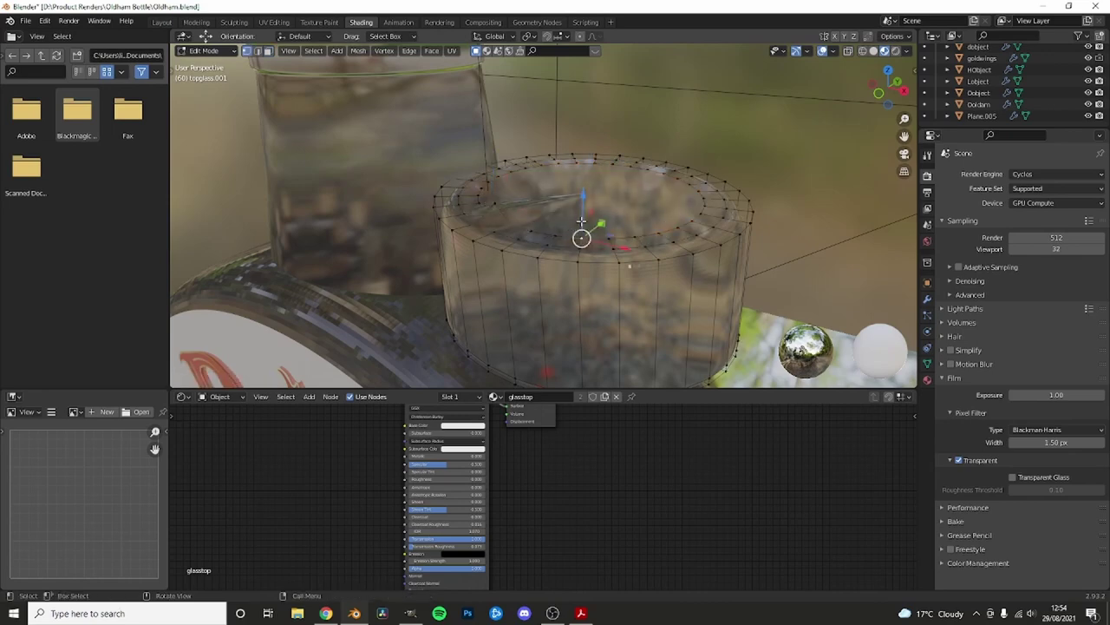
left_click_drag(556, 216, 542, 224)
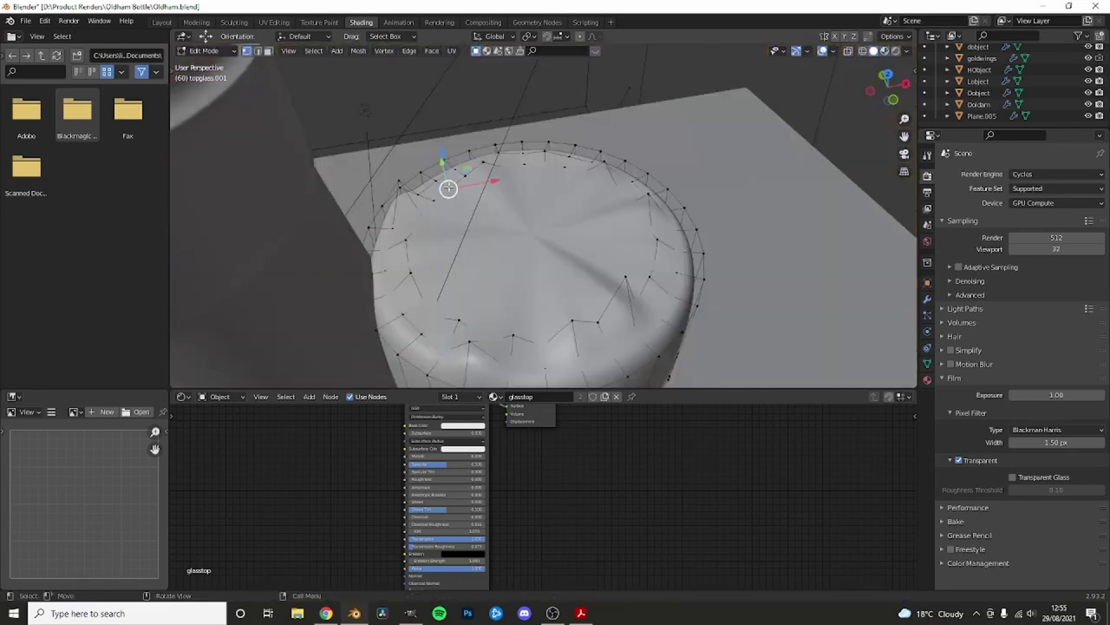
key("g")
left_click(543, 185)
key("Tab")
scroll(544, 146, "down", 5)
- Shrink the stretched embossed label from the top view
left_click(460, 278)
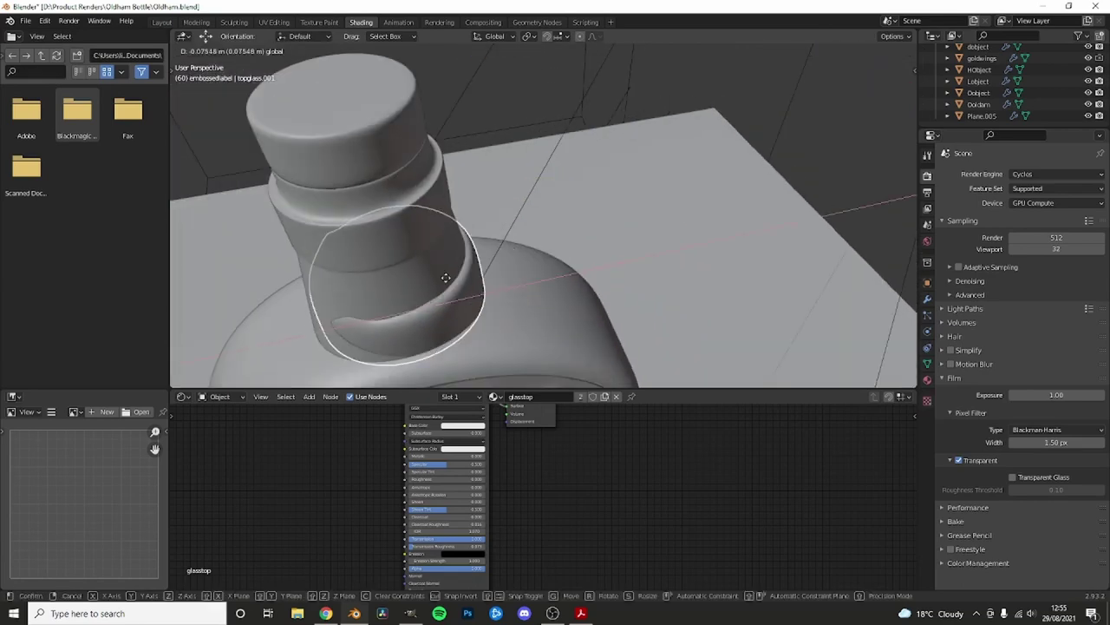
left_click_drag(460, 278, 464, 274)
key("KP_7")
key("shift+z")
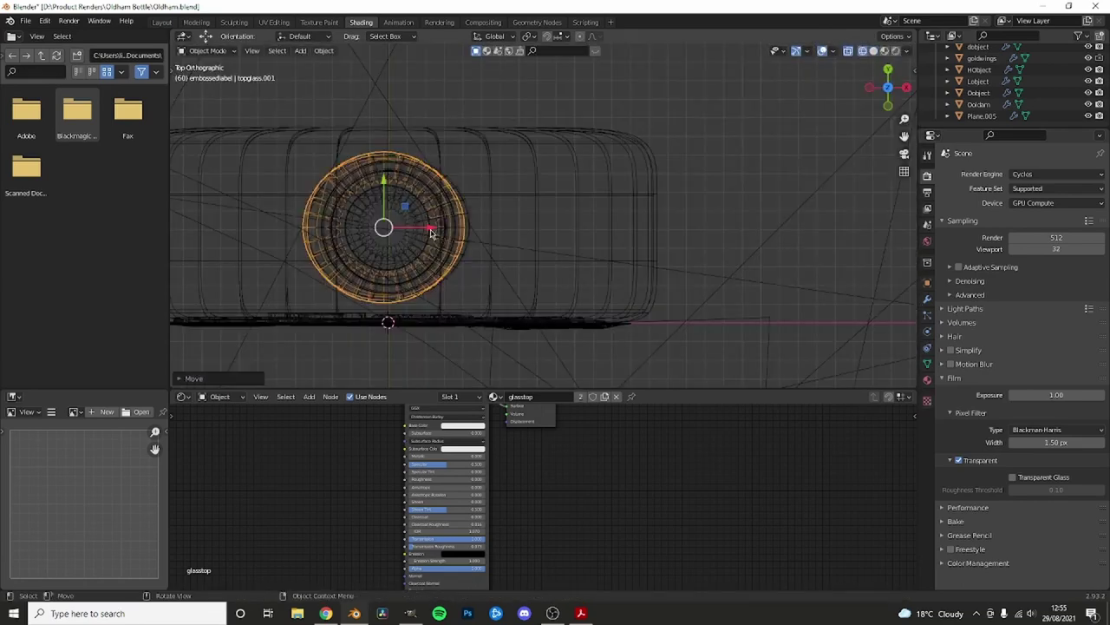
key("z")
key("s")
left_click(538, 218)
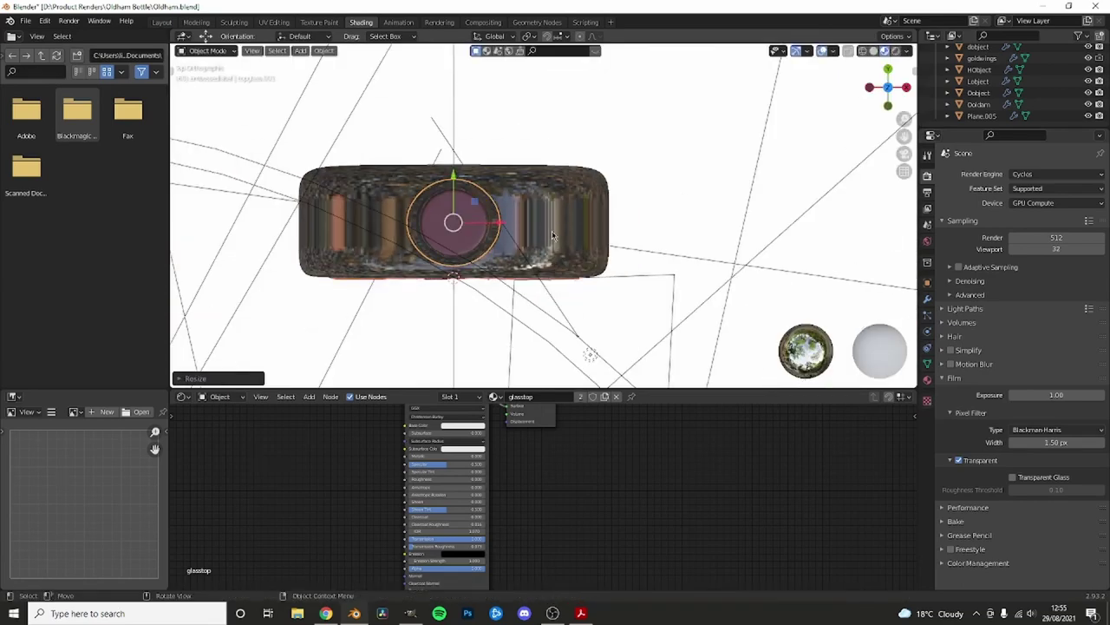
- Assign the glassliquid material to the dark neck piece in rendered camera view and save
key("KP_0")
key("z")
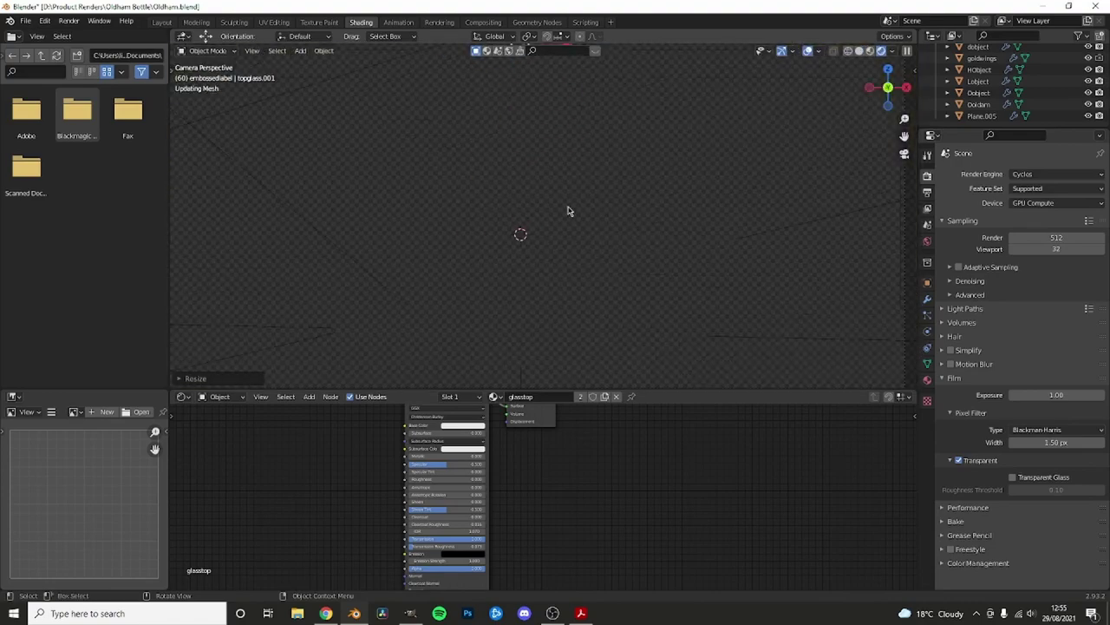
scroll(555, 208, "up", 4)
scroll(529, 215, "up", 2)
left_click(532, 136)
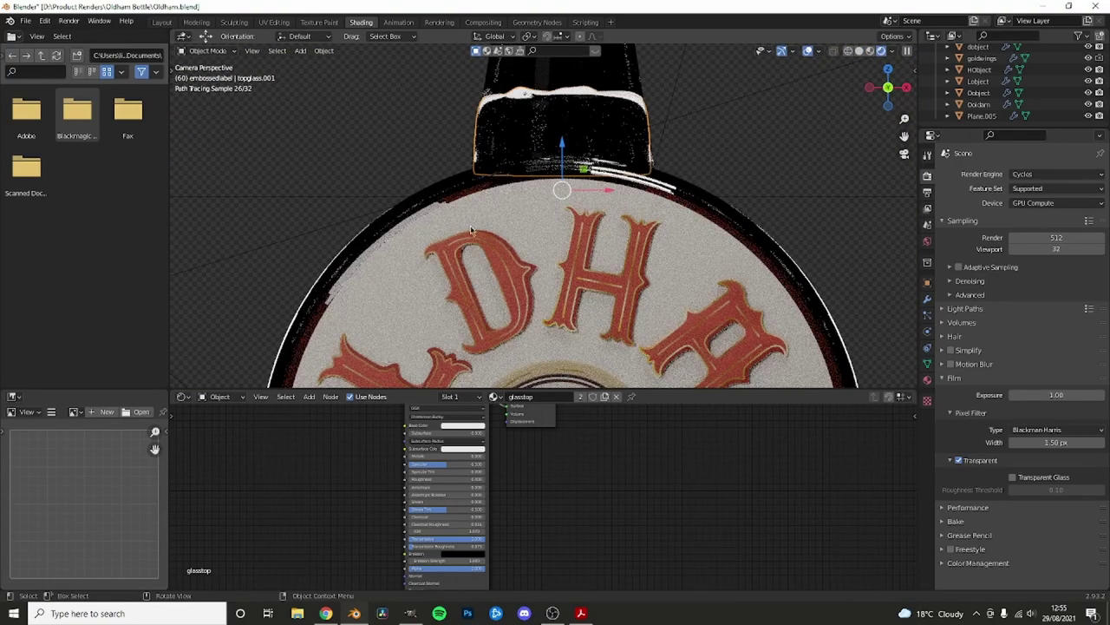
left_click(496, 396)
left_click(547, 458)
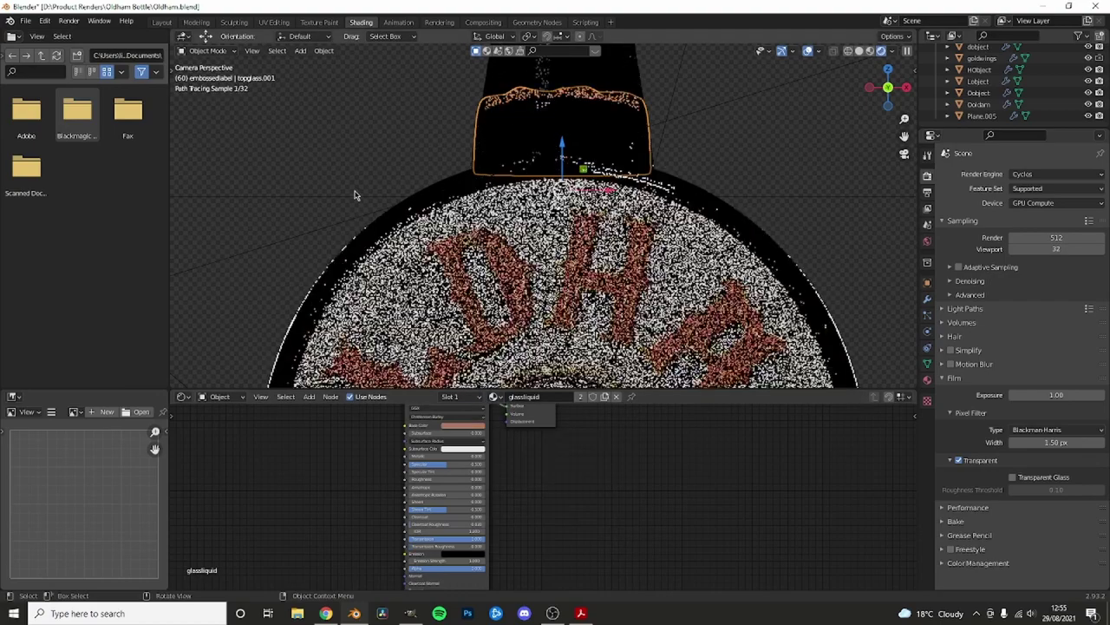
scroll(553, 246, "down", 4)
key("ctrl+s")
- Box-select the neck ring's vertices in wireframe and move them upward
scroll(553, 246, "up", 3)
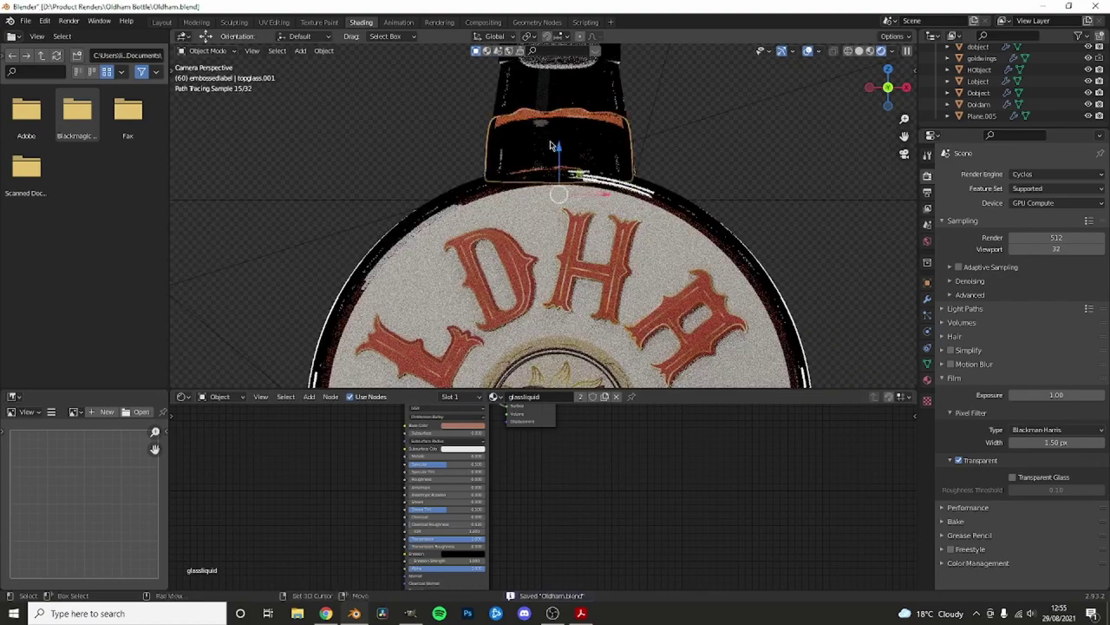
left_click(555, 174)
key("shift+z")
key("Tab")
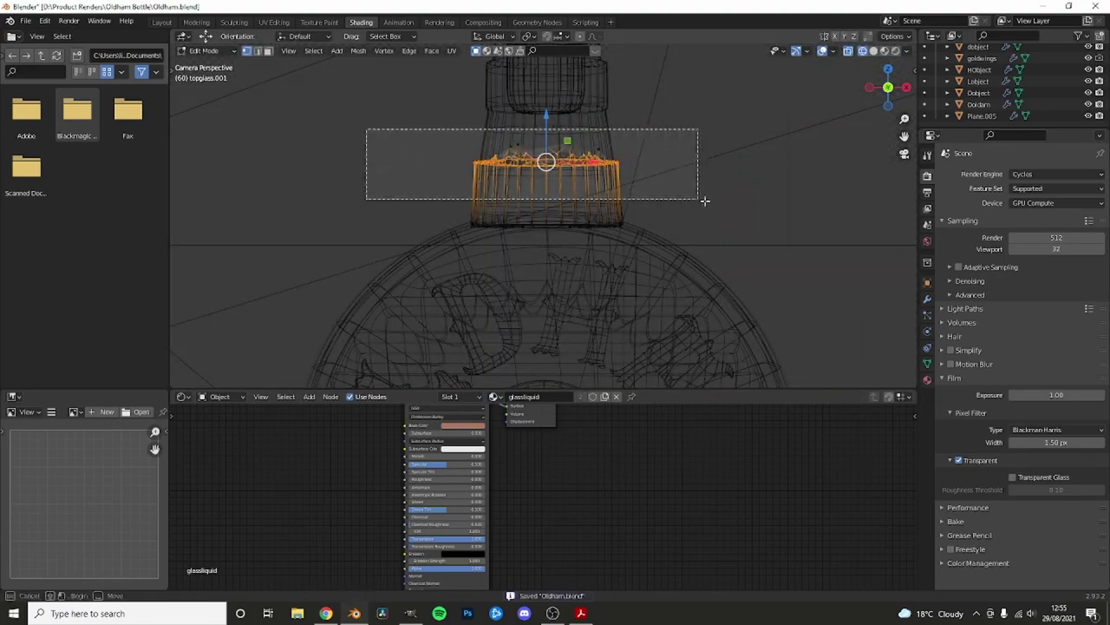
left_click_drag(366, 127, 707, 205)
left_click_drag(550, 149, 551, 126)
key("shift+z")
key("Tab")
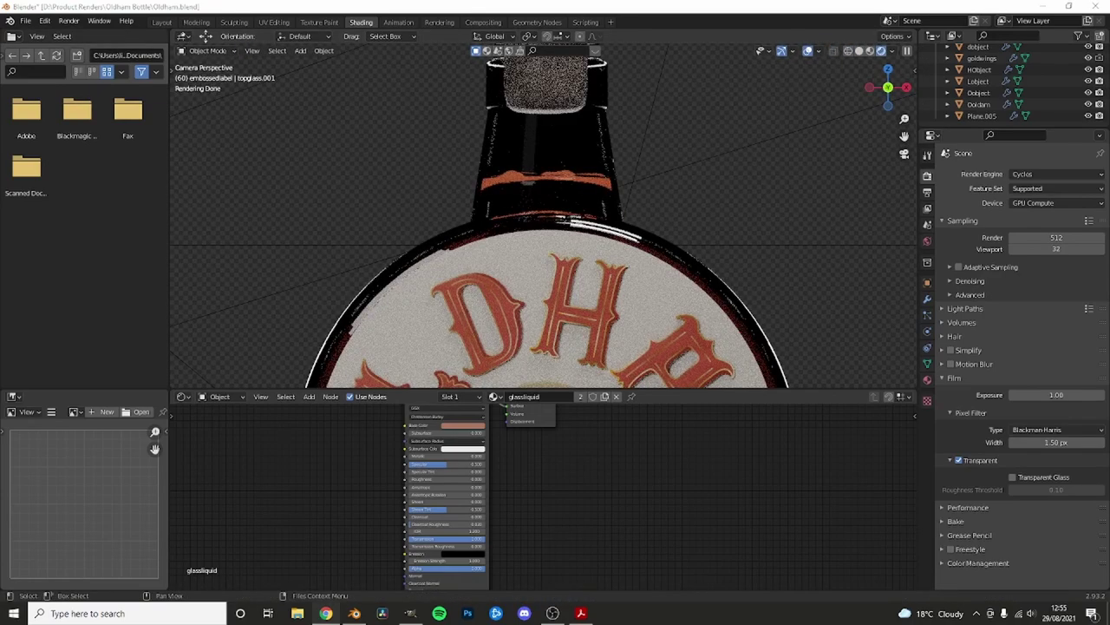
scroll(605, 249, "up", 3)
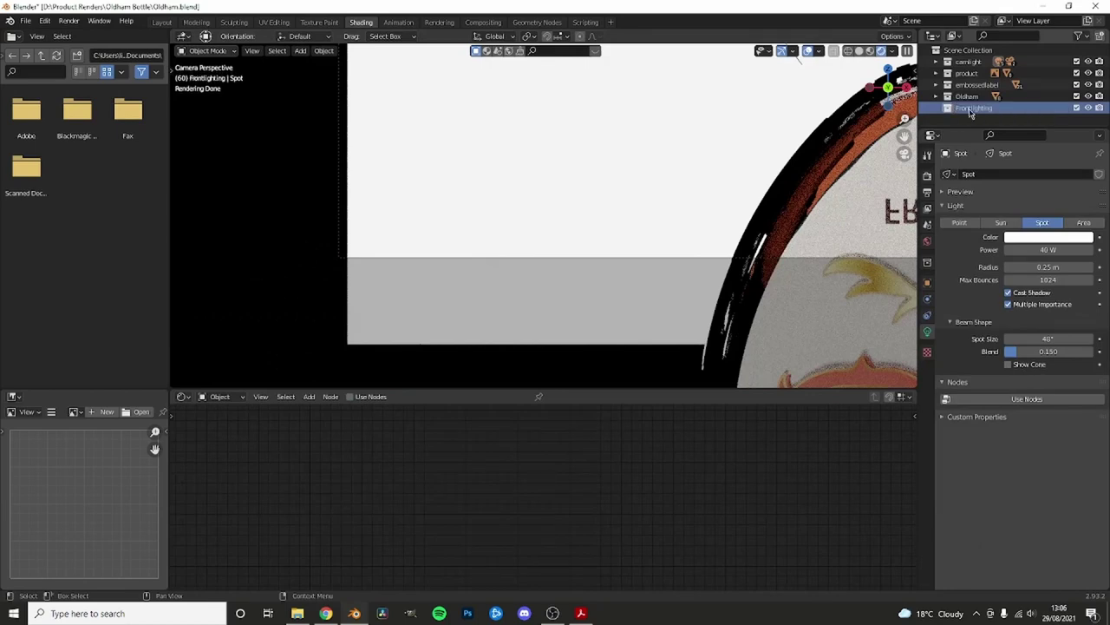
- Switch off the Frontlighting collection in the Outliner
left_click(981, 75)
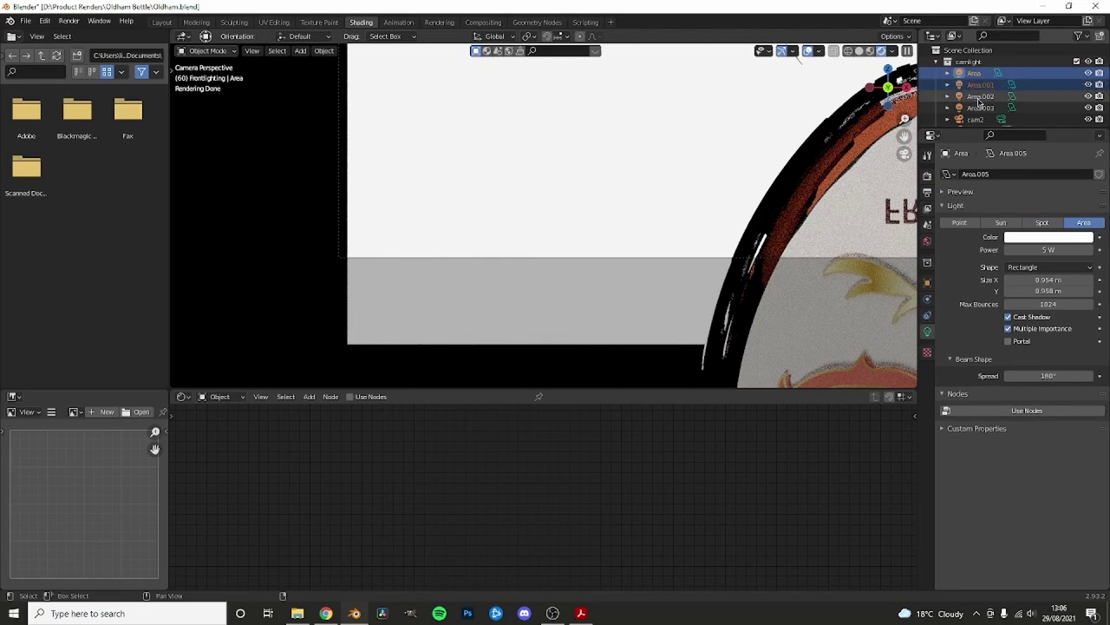
scroll(980, 110, "down", 2)
left_click_drag(983, 95, 979, 119)
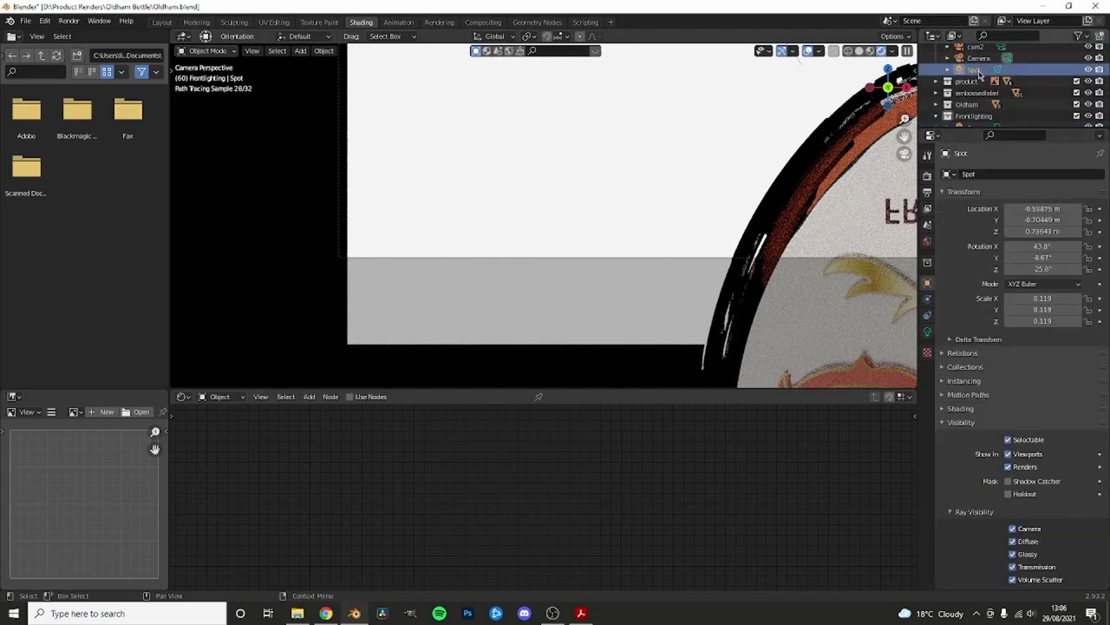
scroll(998, 100, "up", 2)
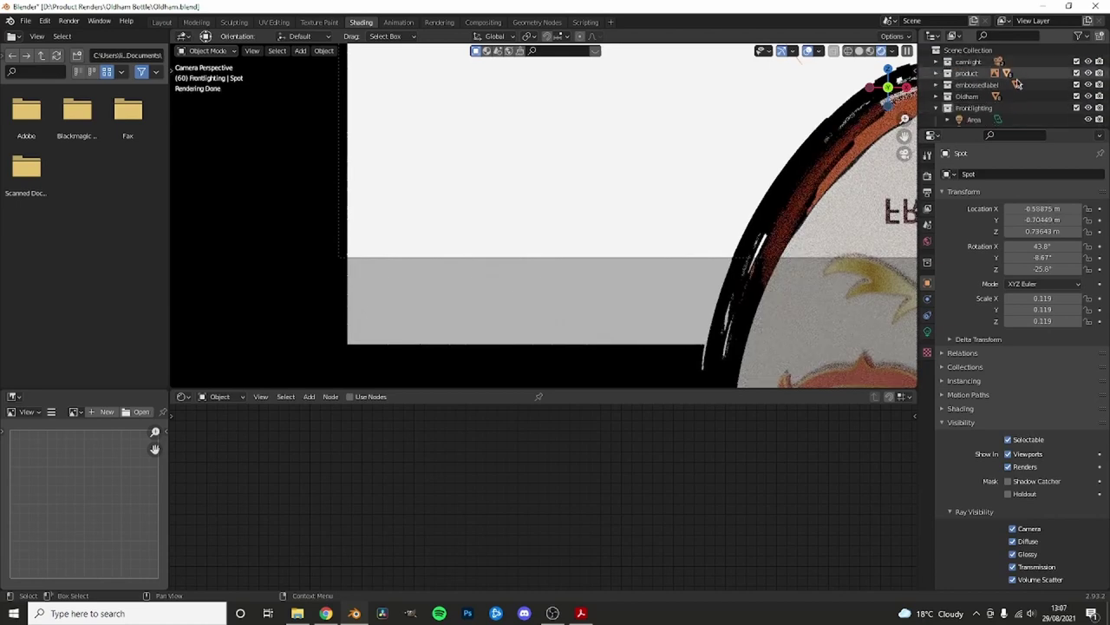
left_click(1089, 108)
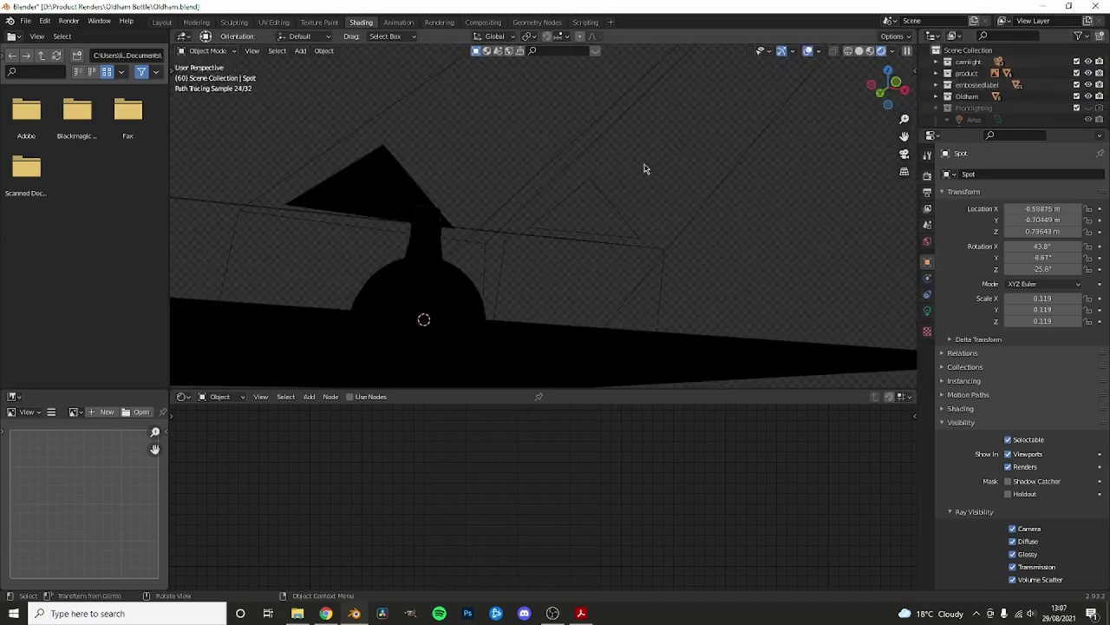
- Select the cam2 camera and add a new collection, Collection 6, below Frontlighting
left_click(947, 62)
left_click(1001, 73)
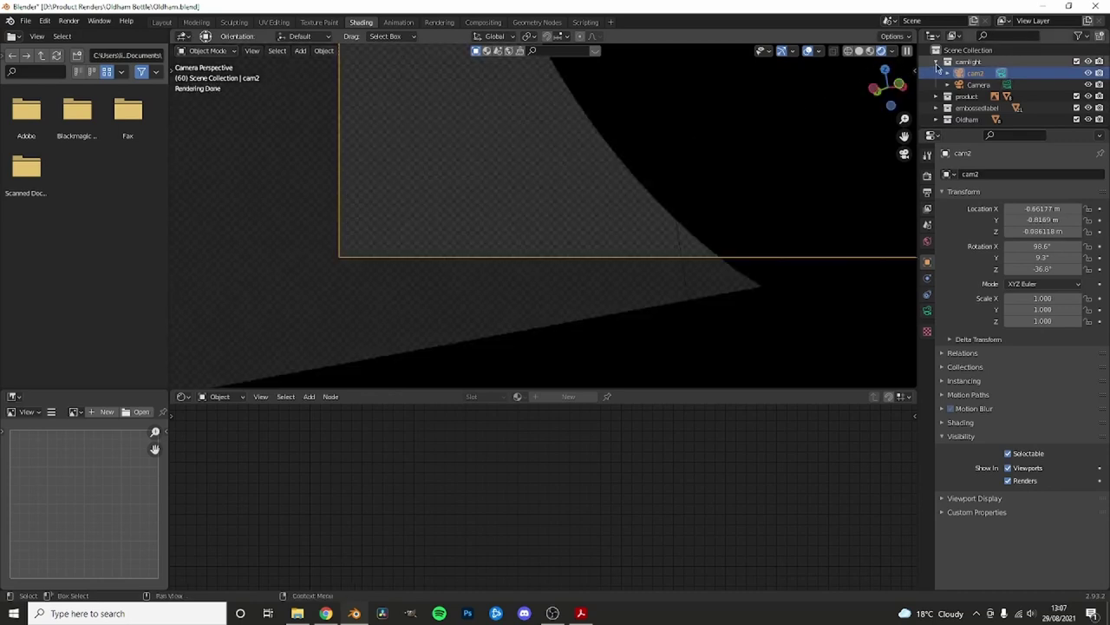
left_click(937, 62)
scroll(642, 178, "down", 4)
left_click(936, 108)
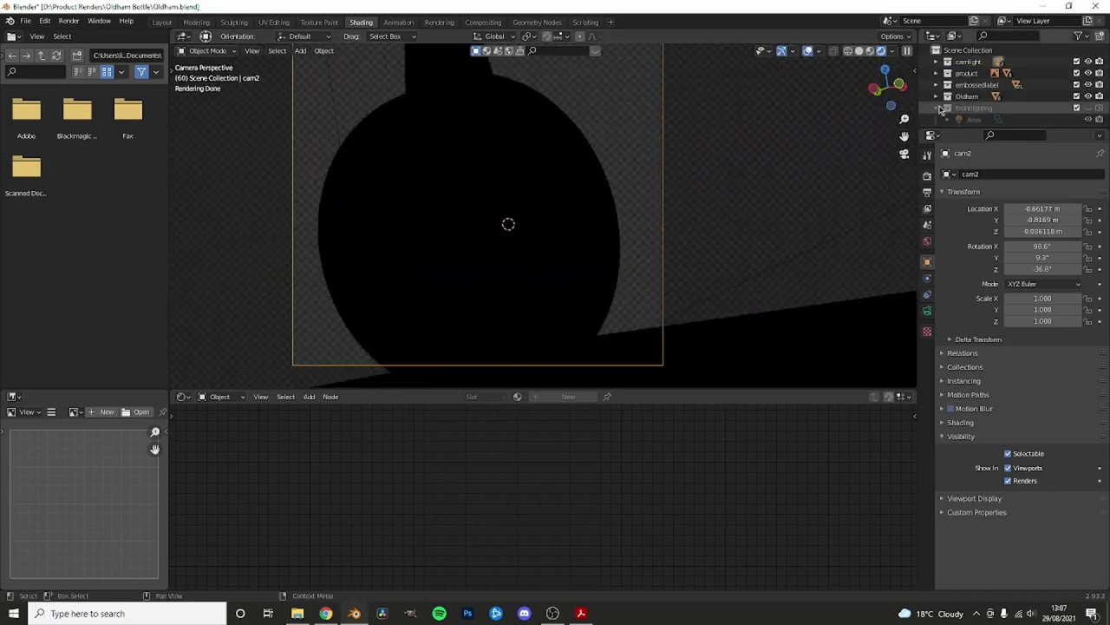
right_click(961, 124)
left_click(972, 119)
type("Sidelighting")
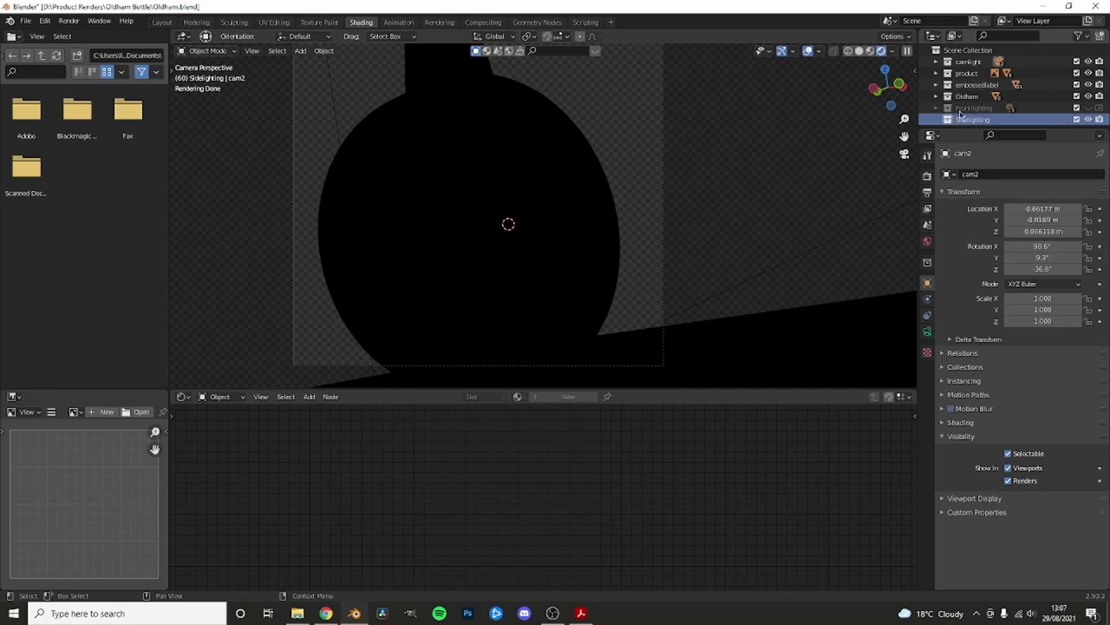
- Add a spot light with 25 W power and a 50° spot size
key("shift+a")
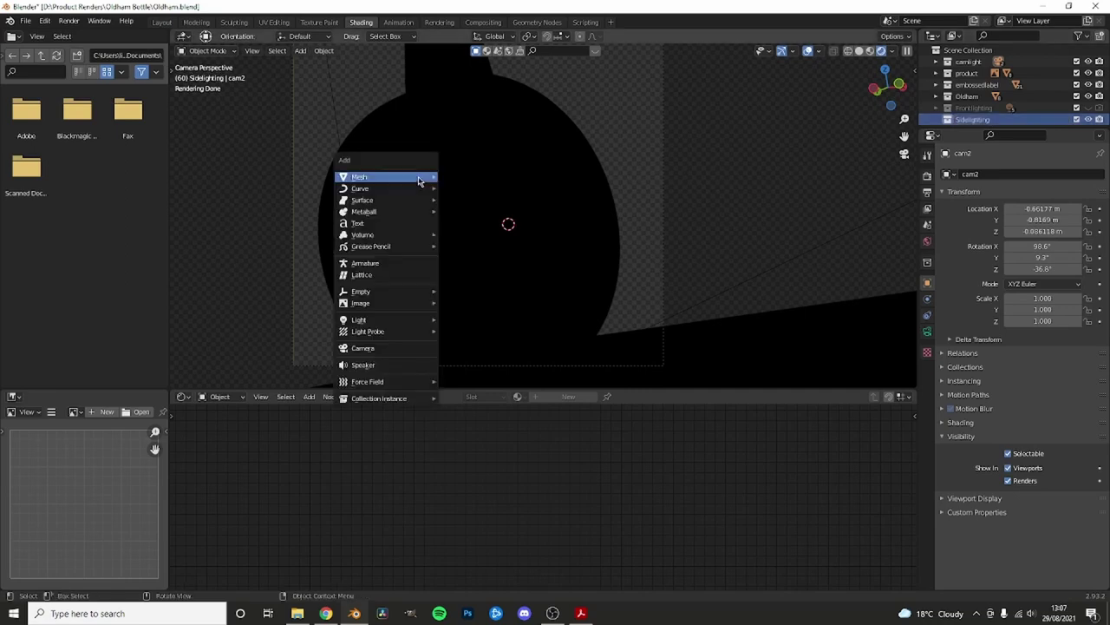
left_click(457, 342)
type("25")
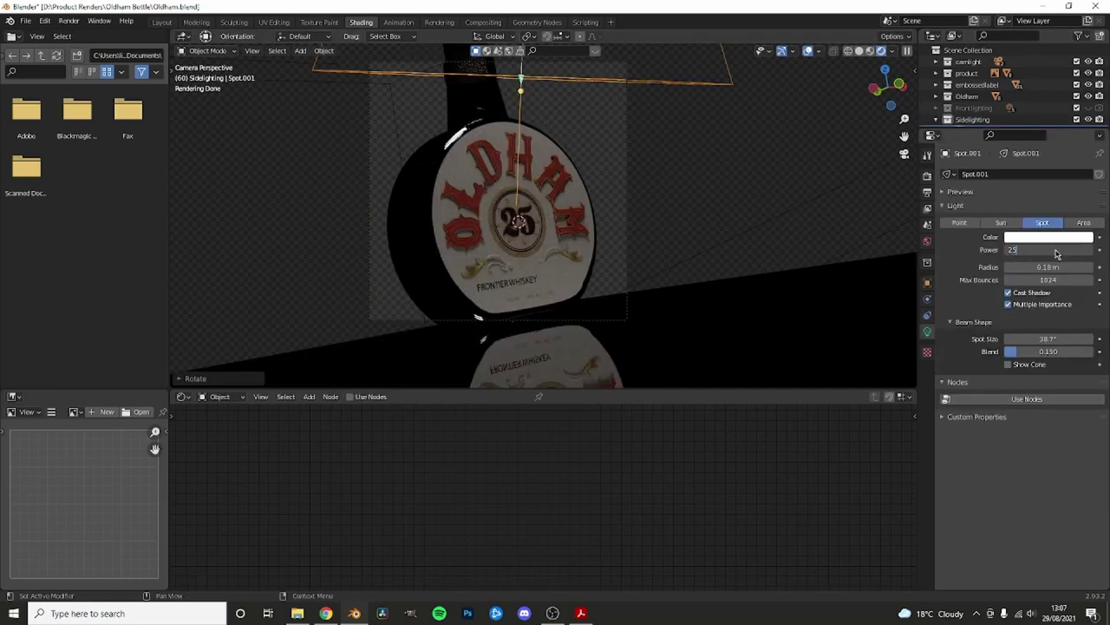
key("Return")
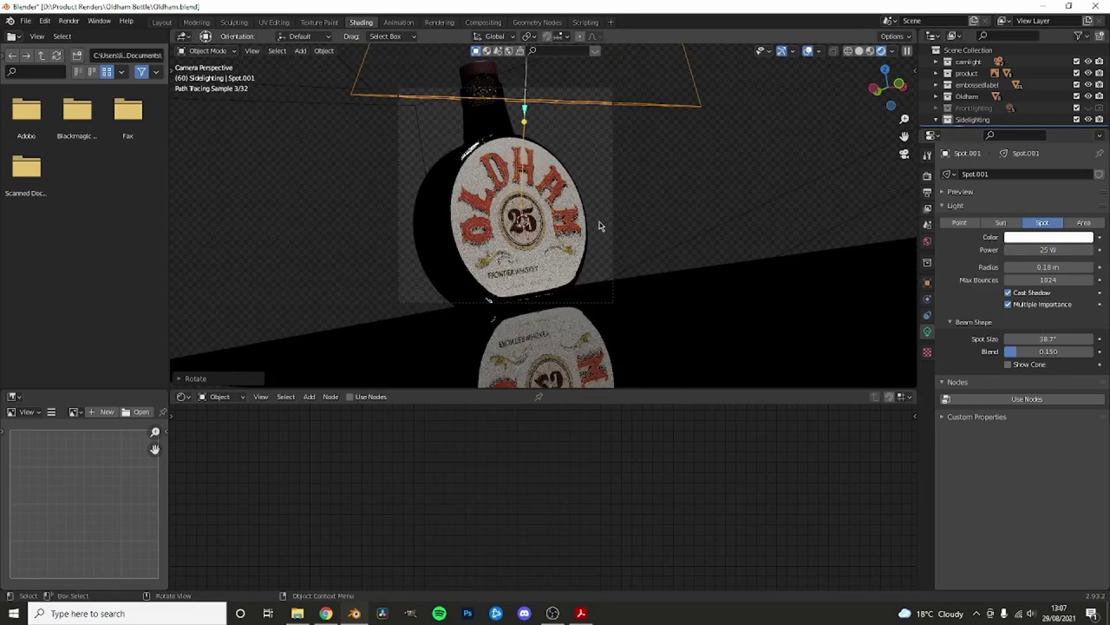
key("KP_7")
mouse_move(604, 203)
left_mouse_down()
mouse_move(537, 188)
mouse_move(534, 205)
left_mouse_up()
middle_click_drag(567, 199, 556, 182)
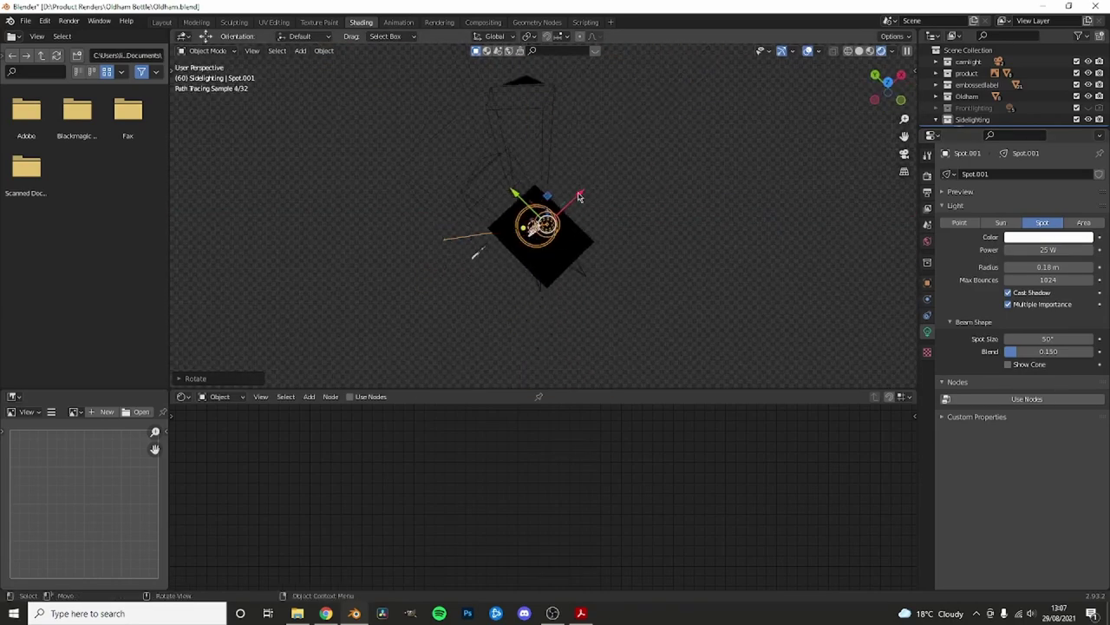
- Move the spot light beside the bottle and rotate it to aim at the bottle
key("g")
left_click(500, 191)
key("KP_0")
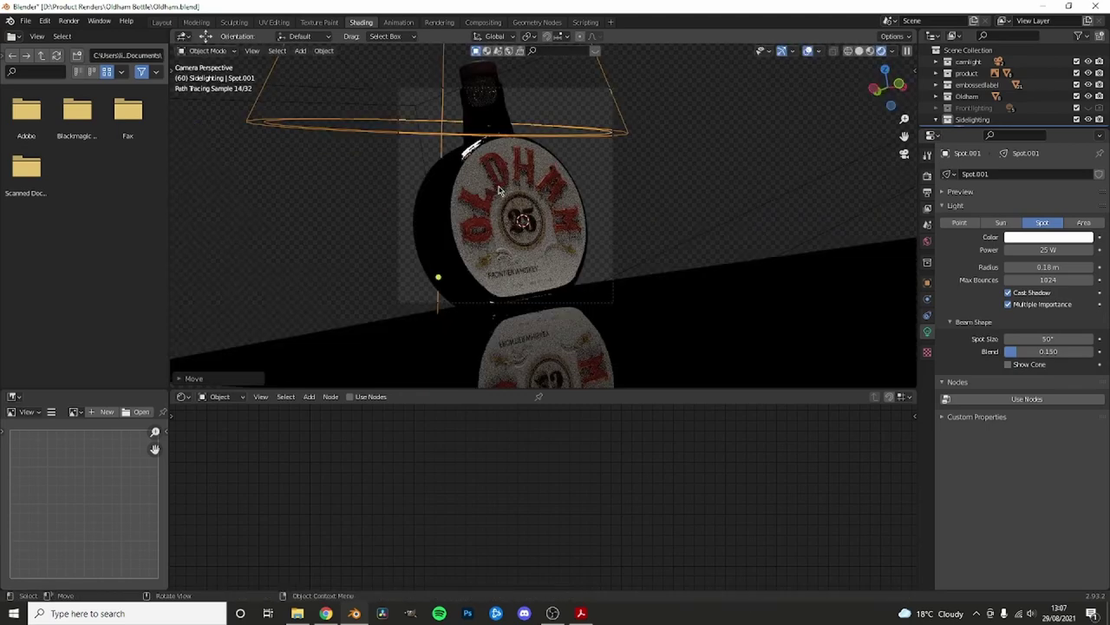
right_click(547, 187)
key("Escape")
mouse_move(547, 188)
middle_mouse_down()
mouse_move(527, 105)
mouse_move(555, 102)
middle_mouse_up()
key("r")
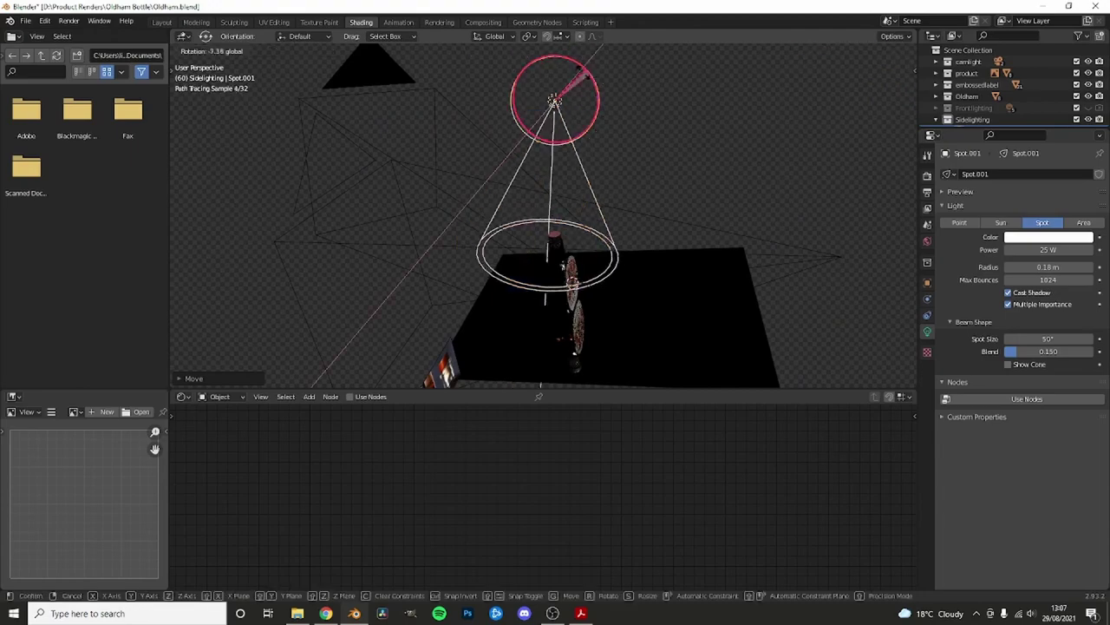
left_click(579, 73)
key("KP_0")
- Save Oldham.blend, re-enable Frontlighting and copy its 5 W area light
key("ctrl+s")
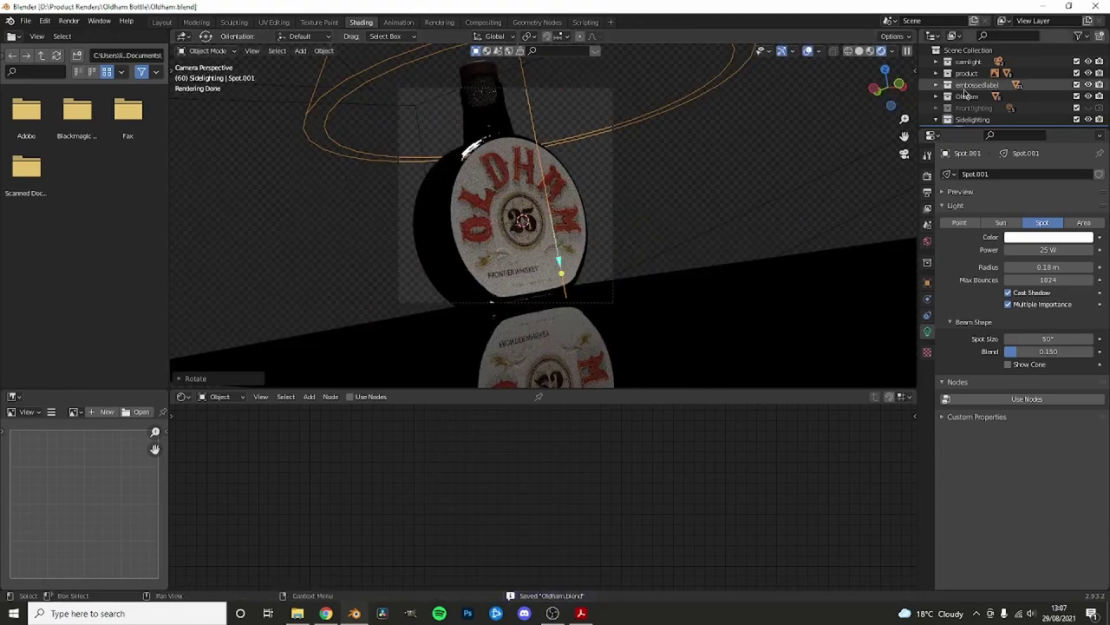
left_click(1076, 108)
scroll(1041, 95, "down", 2)
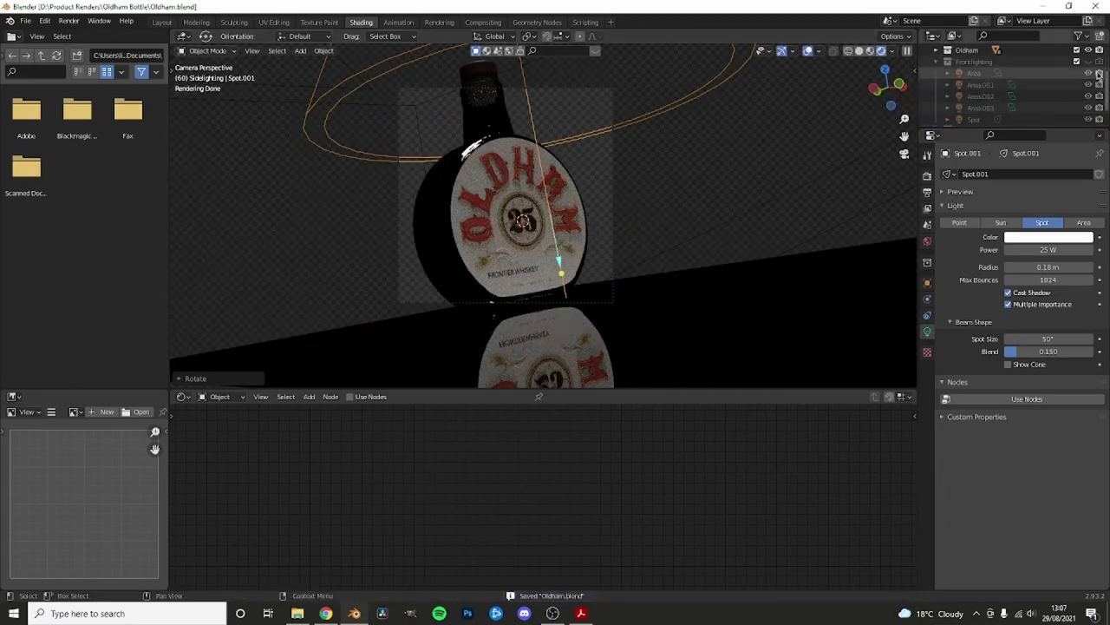
mouse_move(581, 211)
middle_mouse_down()
mouse_move(429, 240)
mouse_move(465, 203)
mouse_move(521, 217)
middle_mouse_up()
left_click(426, 240)
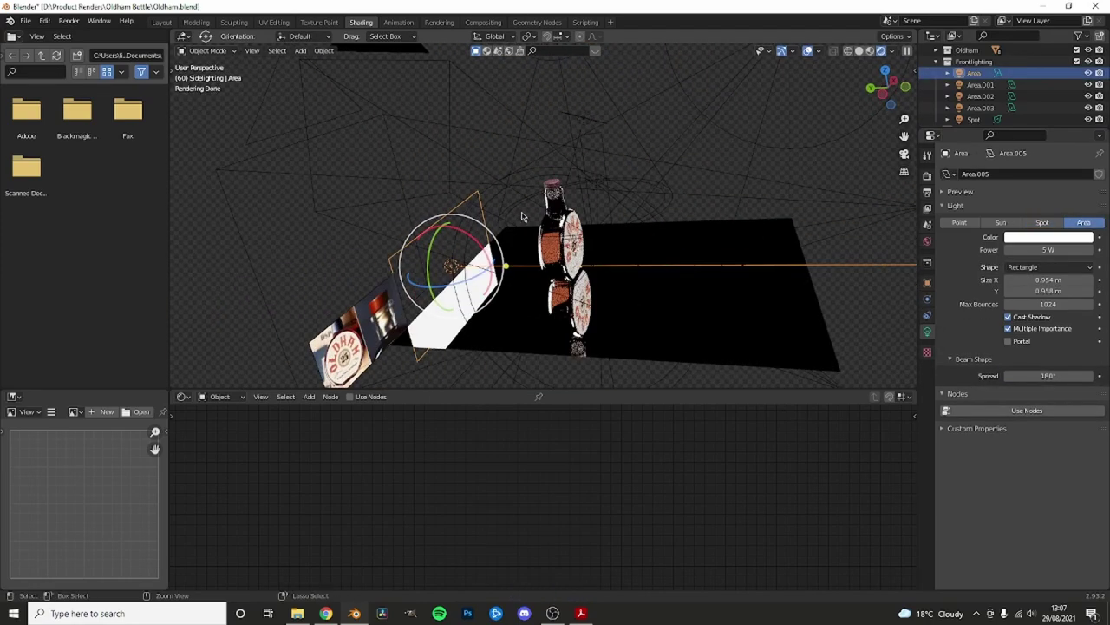
key("ctrl+c")
- Turn Frontlighting off, paste the area light into Sidelighting and slide it along X
left_click(1077, 62)
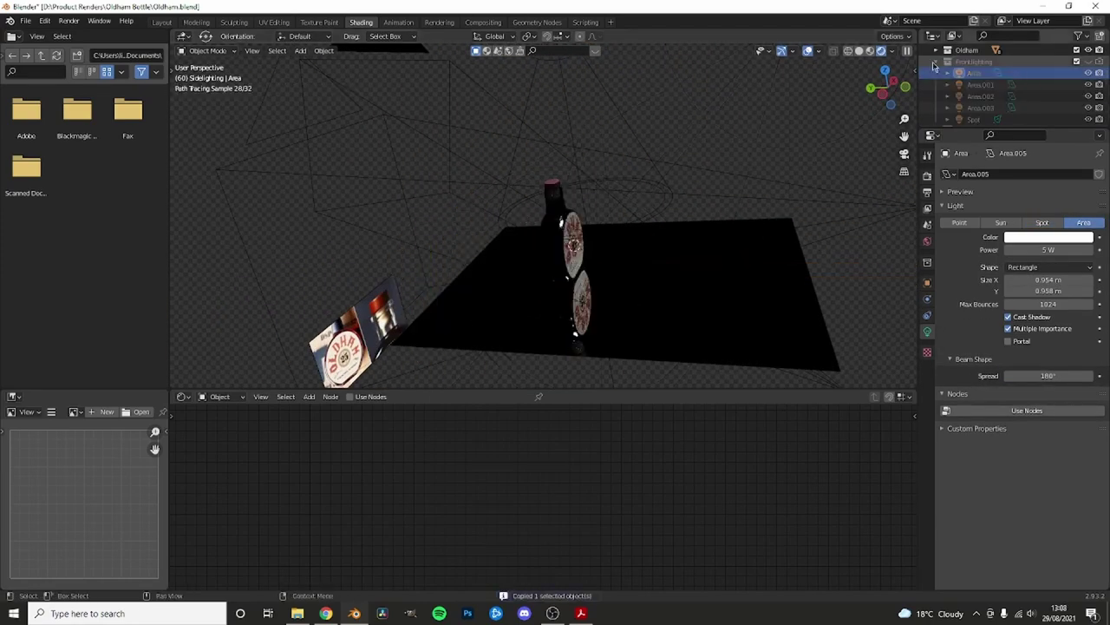
scroll(1024, 87, "up", 2)
left_click(970, 105)
key("ctrl+v")
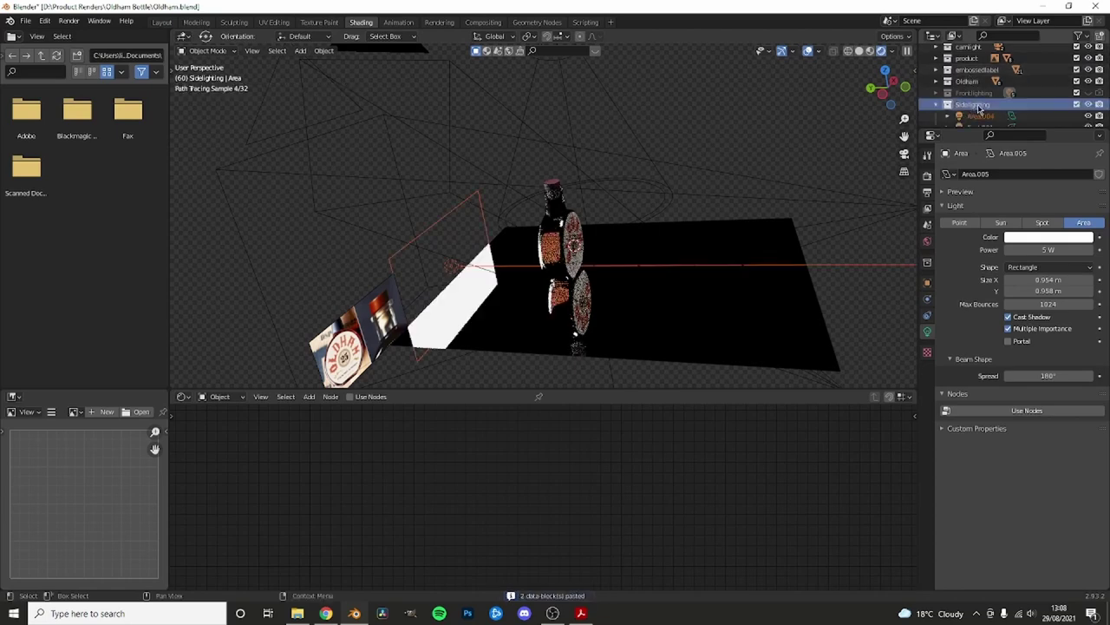
key("KP_0")
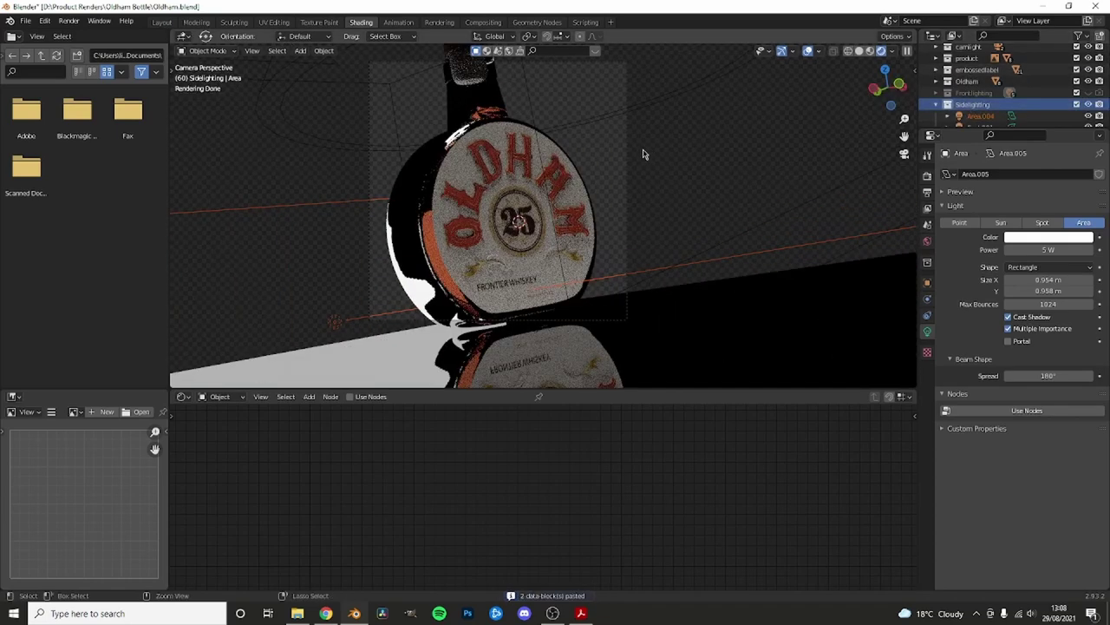
key("shift+space")
left_click(398, 305)
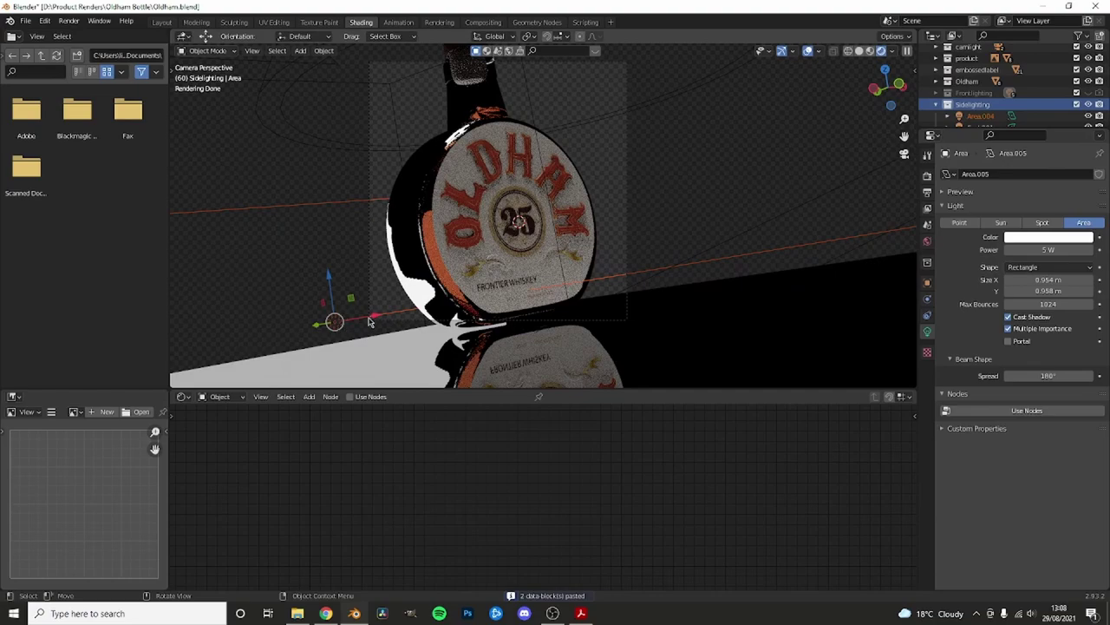
mouse_move(369, 322)
left_mouse_down()
mouse_move(542, 289)
mouse_move(451, 322)
left_mouse_up()
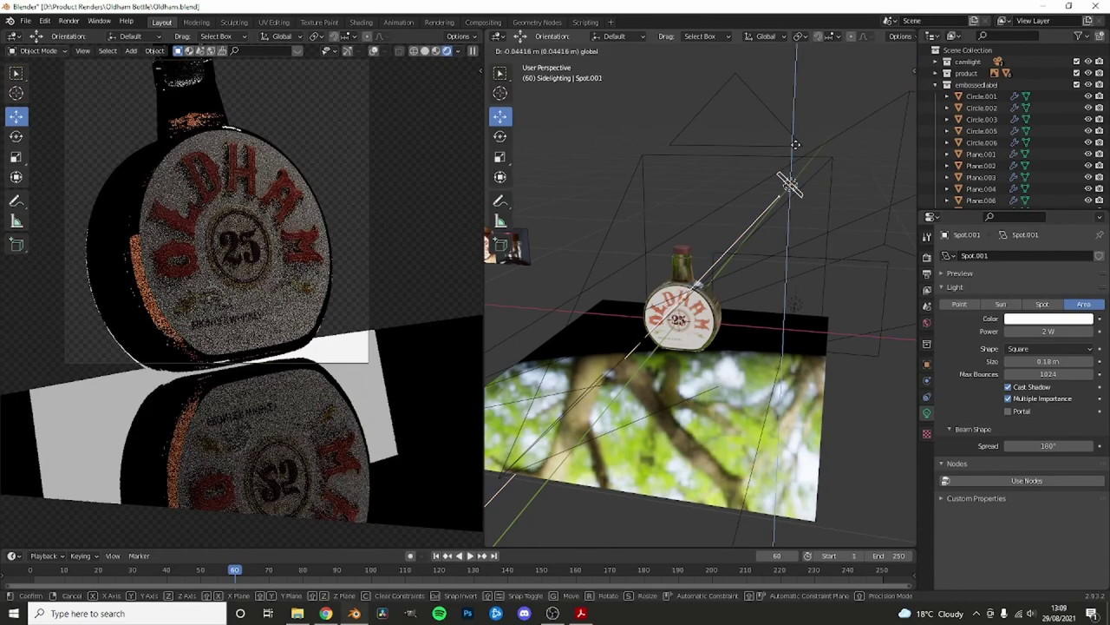
- Move the selected light down and left, then orbit to show the textured ground plane
left_click_drag(799, 130, 765, 213)
middle_click_drag(765, 213, 728, 225)
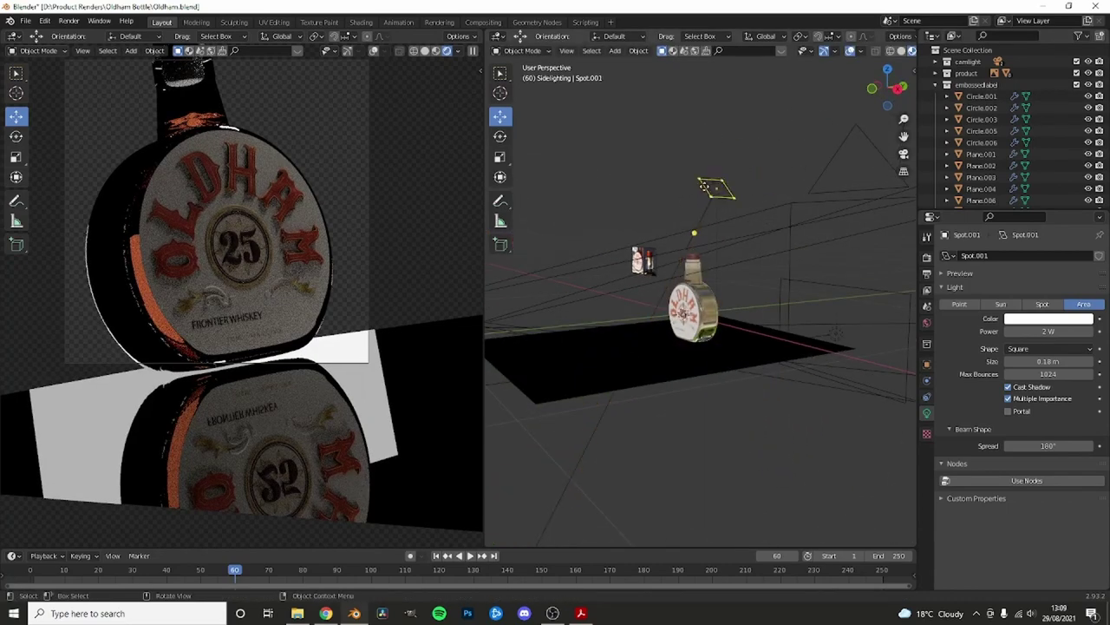
middle_click_drag(704, 186, 738, 217)
- Copy front lights Area.002 and Area.001 and paste them into the Sidelighting collection
left_click(976, 84)
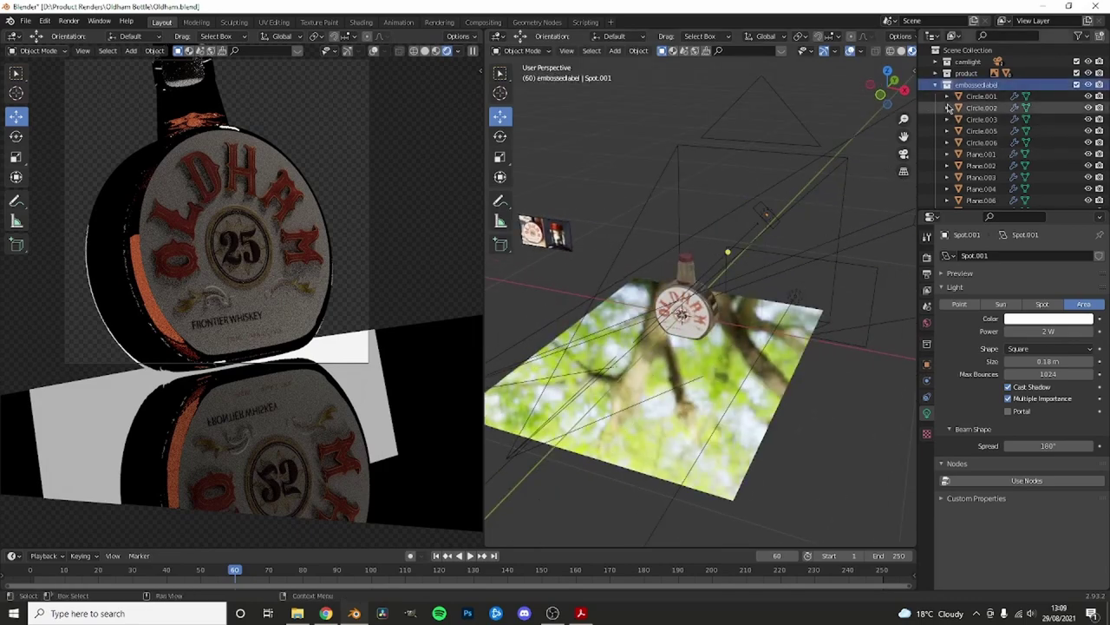
left_click(935, 84)
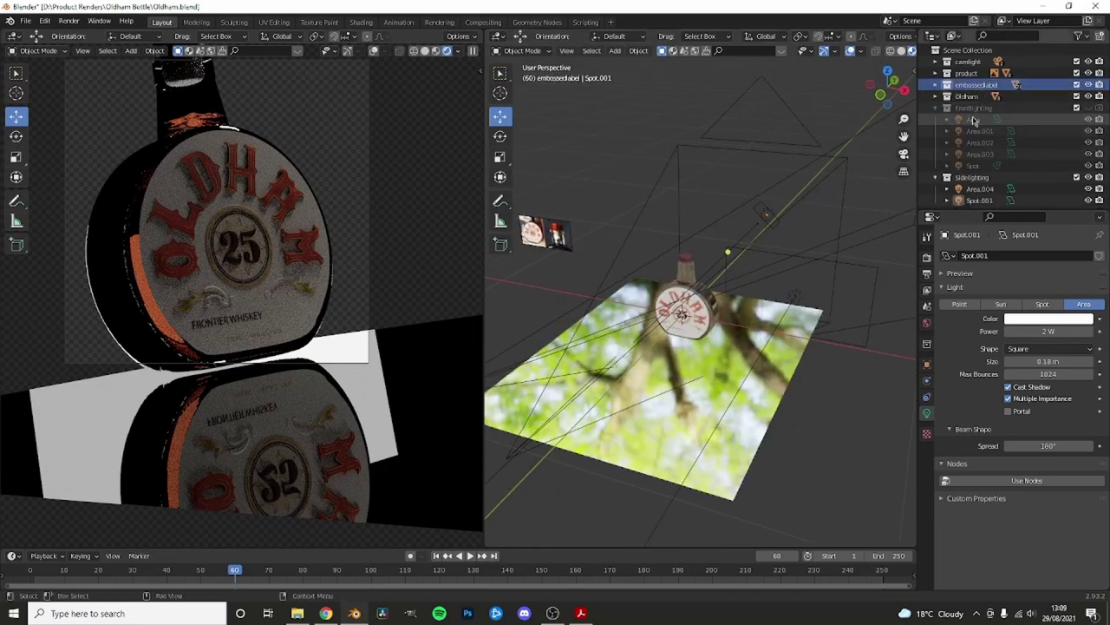
left_click(1077, 108)
left_click(978, 143)
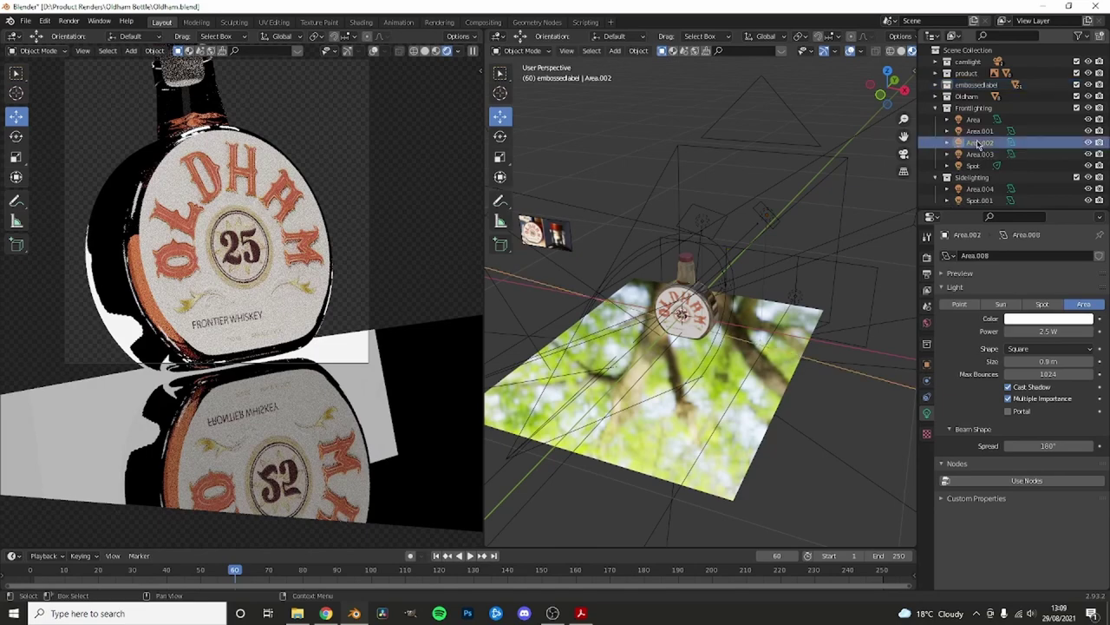
key("Down")
key("Down")
key("Up")
key("Up")
key("Up")
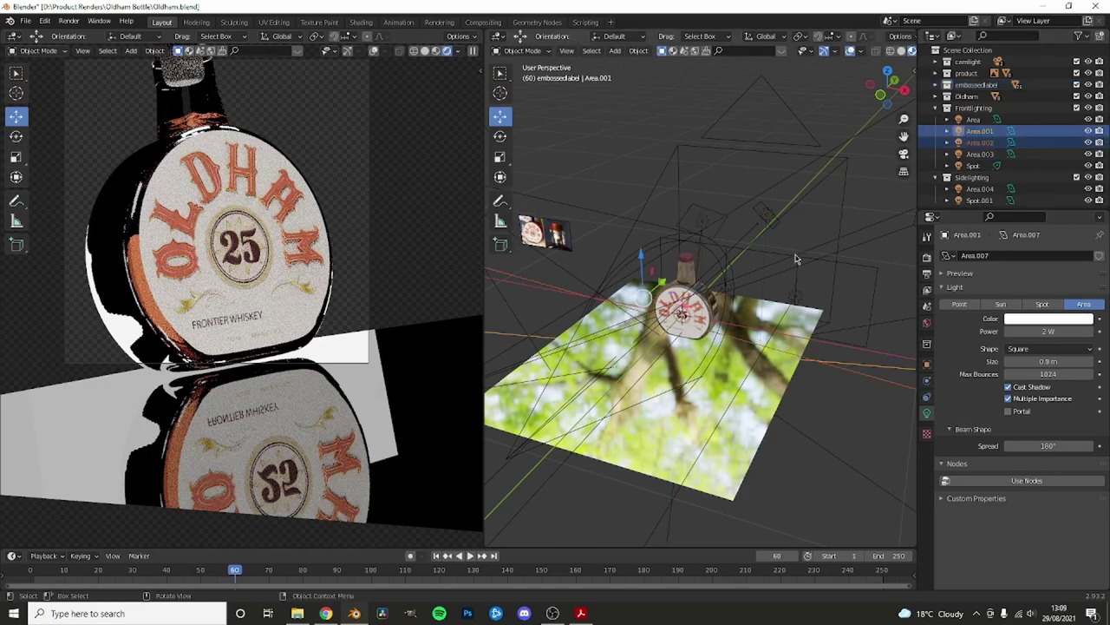
scroll(795, 258, "down", 3)
left_click(1076, 108)
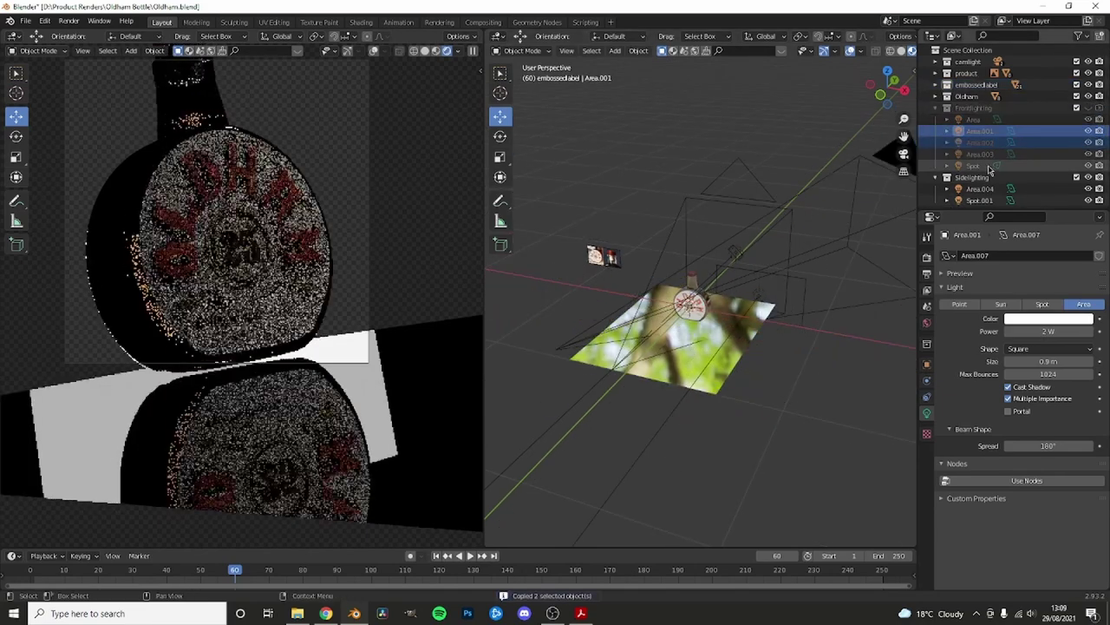
left_click(972, 177)
key("ctrl+v")
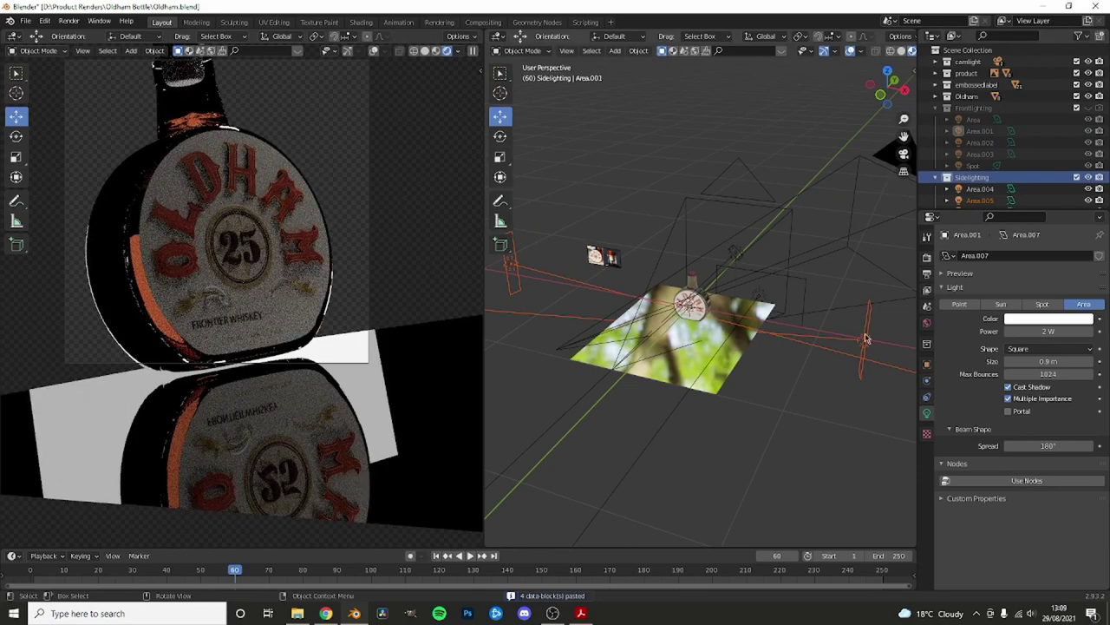
- Reposition the pasted Area.005 side light along the Y axis
left_click(864, 338)
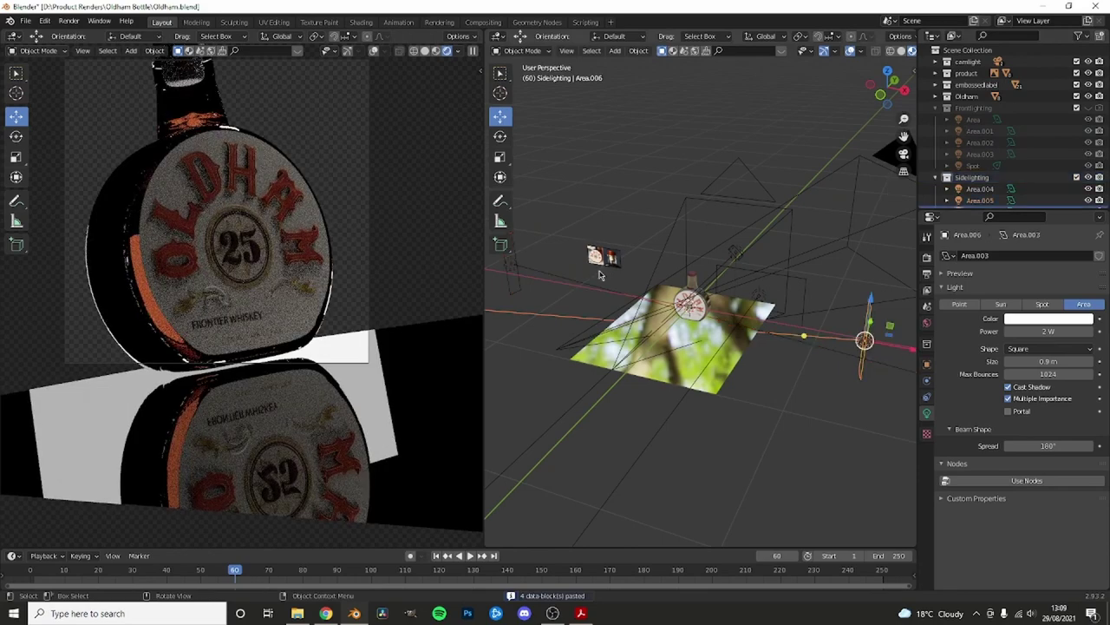
middle_click_drag(599, 274, 595, 315)
left_click(568, 321)
key("g")
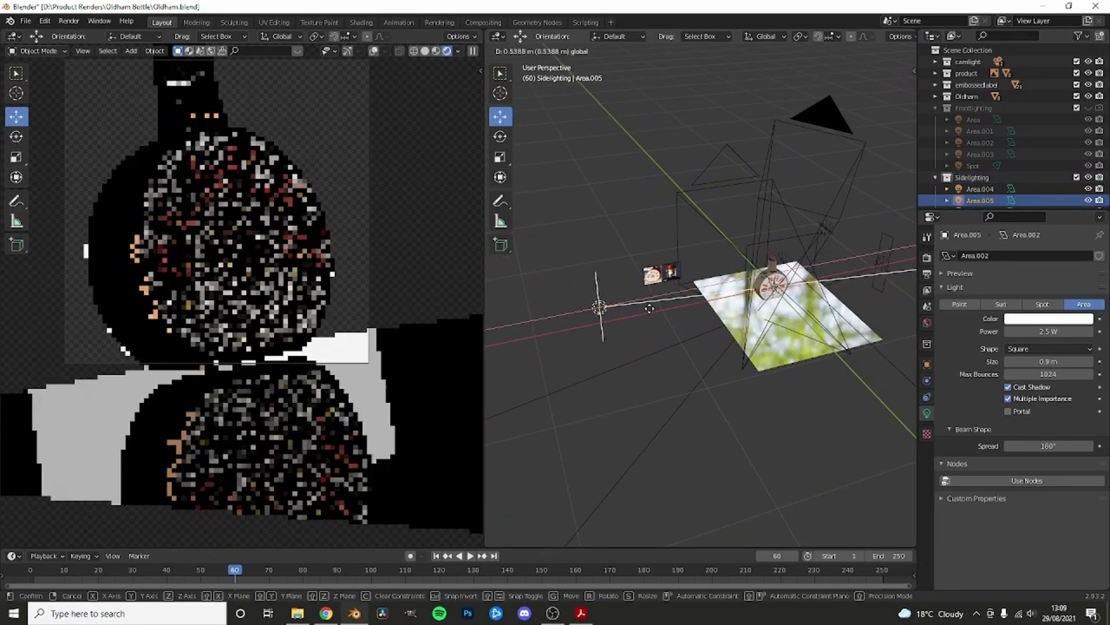
key("y")
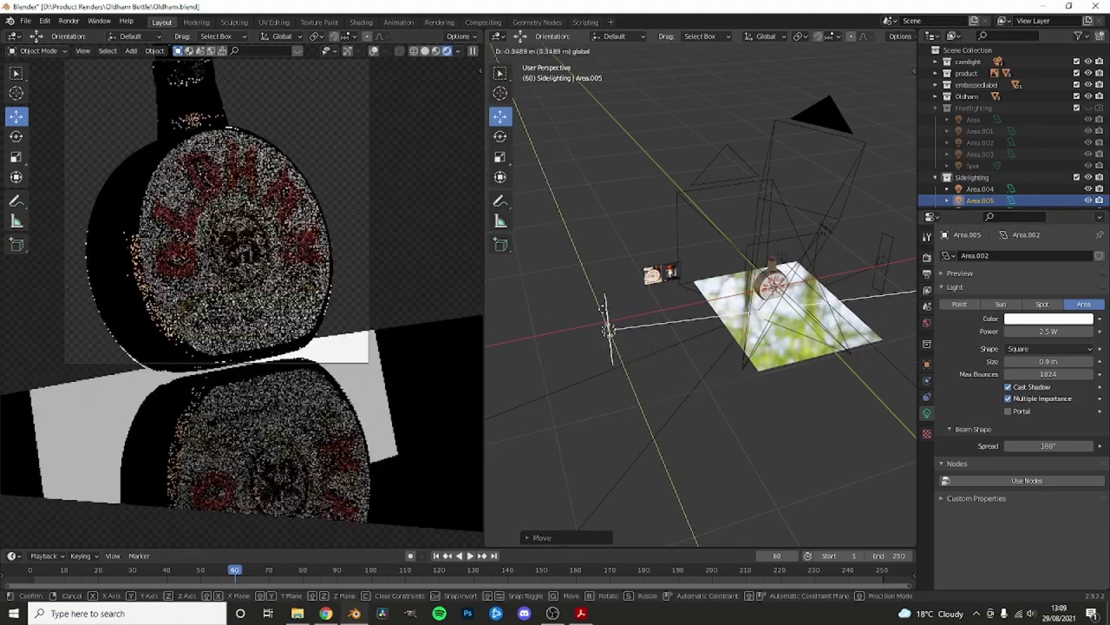
left_click(607, 325)
- Set the Area.006 light's power to 2.5 W
middle_click_drag(608, 326, 777, 274)
left_click(777, 274)
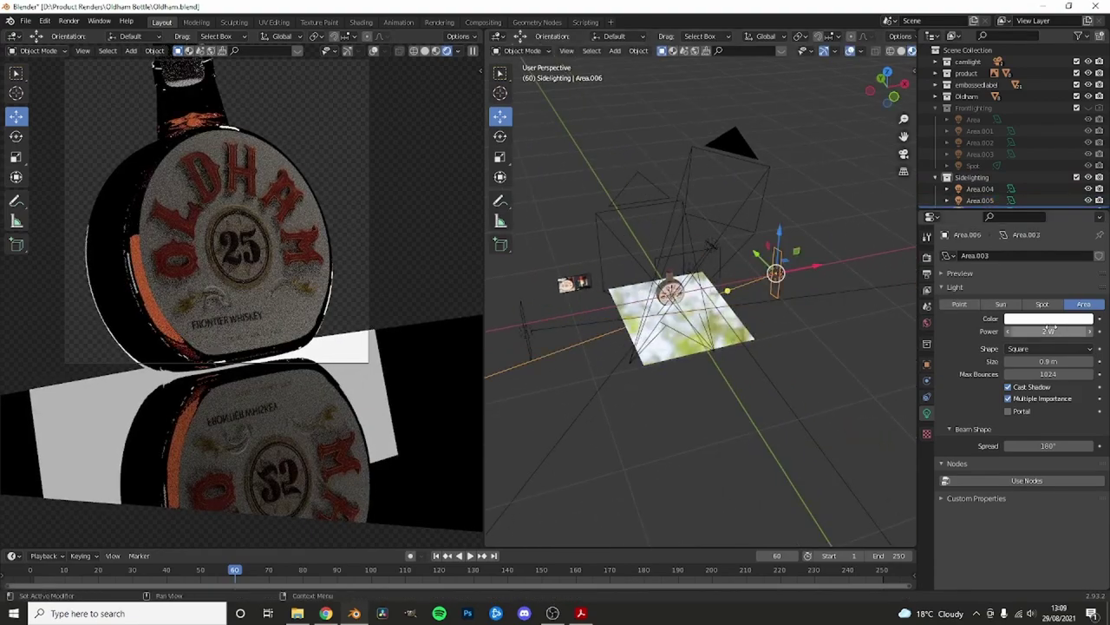
left_click_drag(1049, 330, 1109, 347)
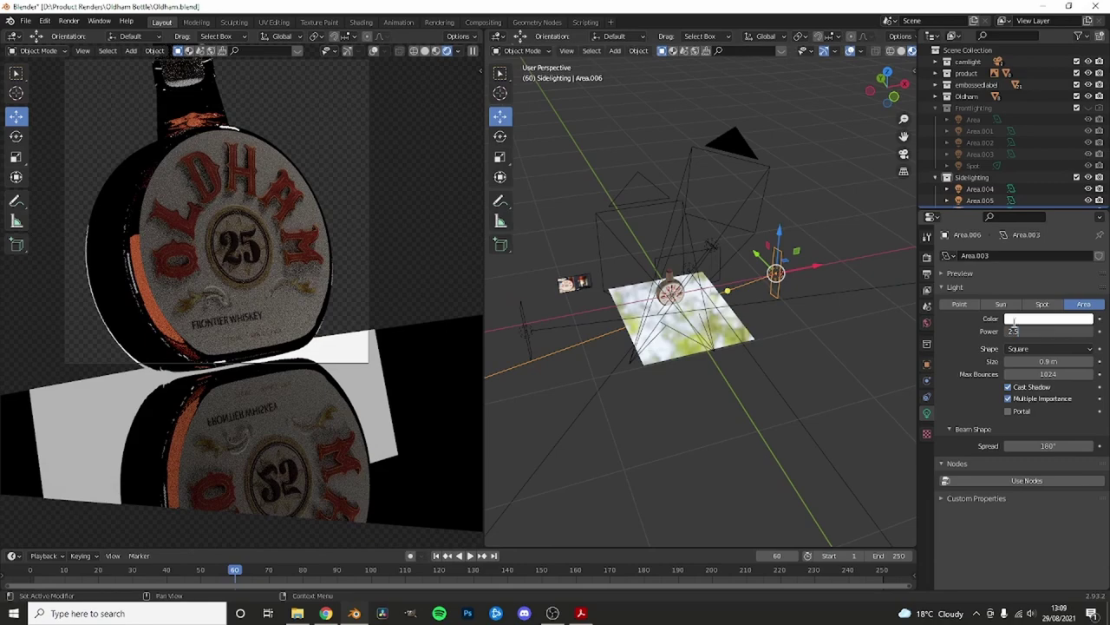
key("Return")
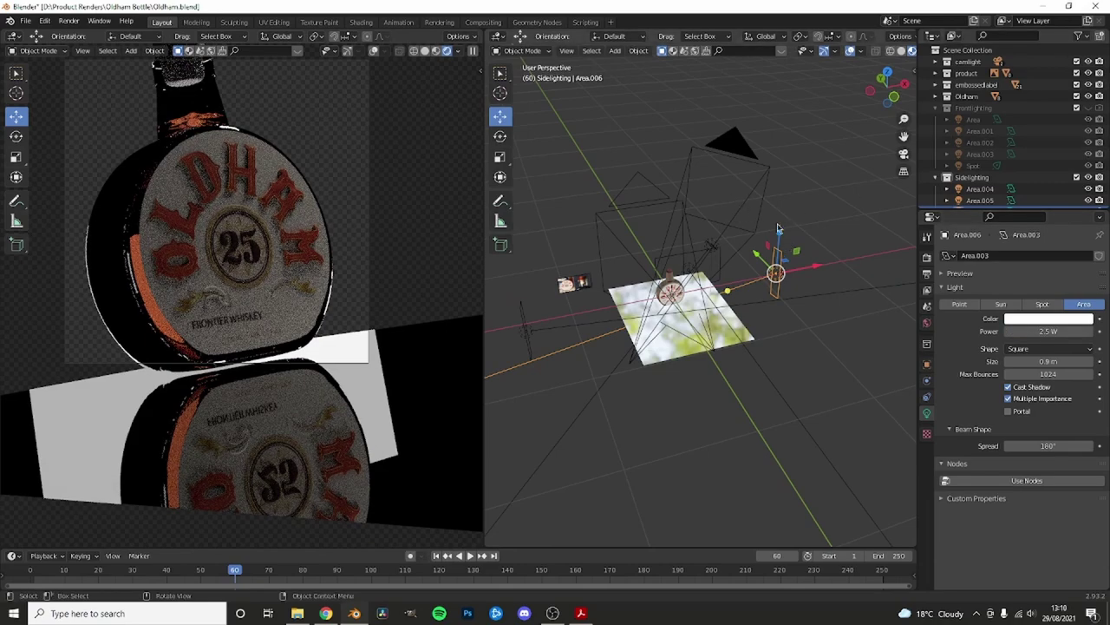
scroll(609, 236, "down", 1)
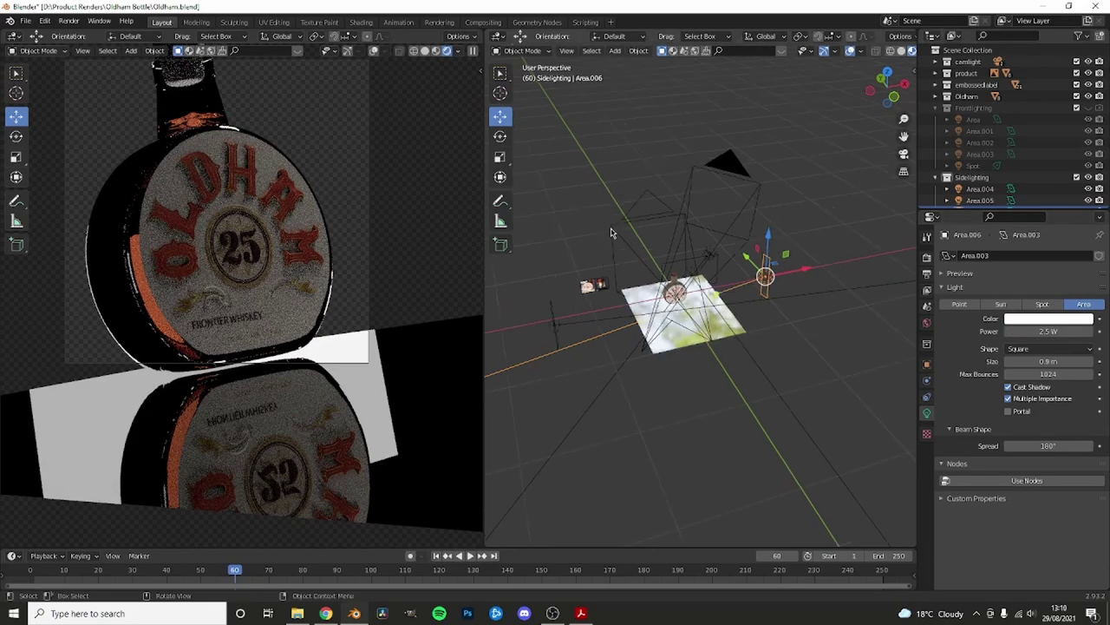
scroll(318, 201, "down", 1)
- Paste a copy of the front Spot light into Sidelighting as Spot.002
left_click(980, 189)
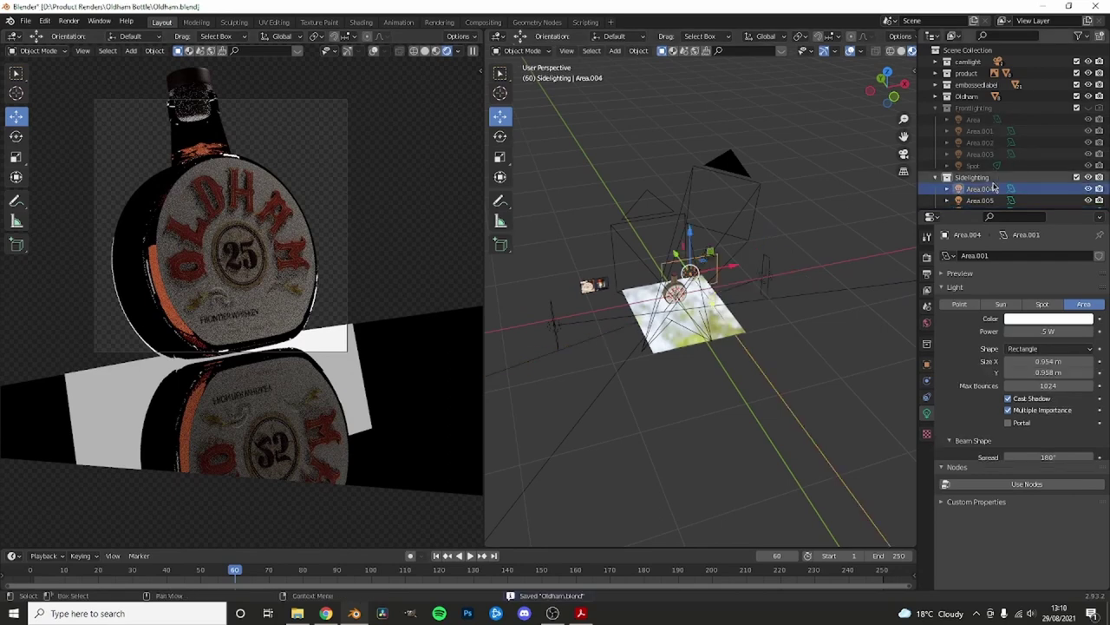
left_click(985, 177)
key("ctrl+v")
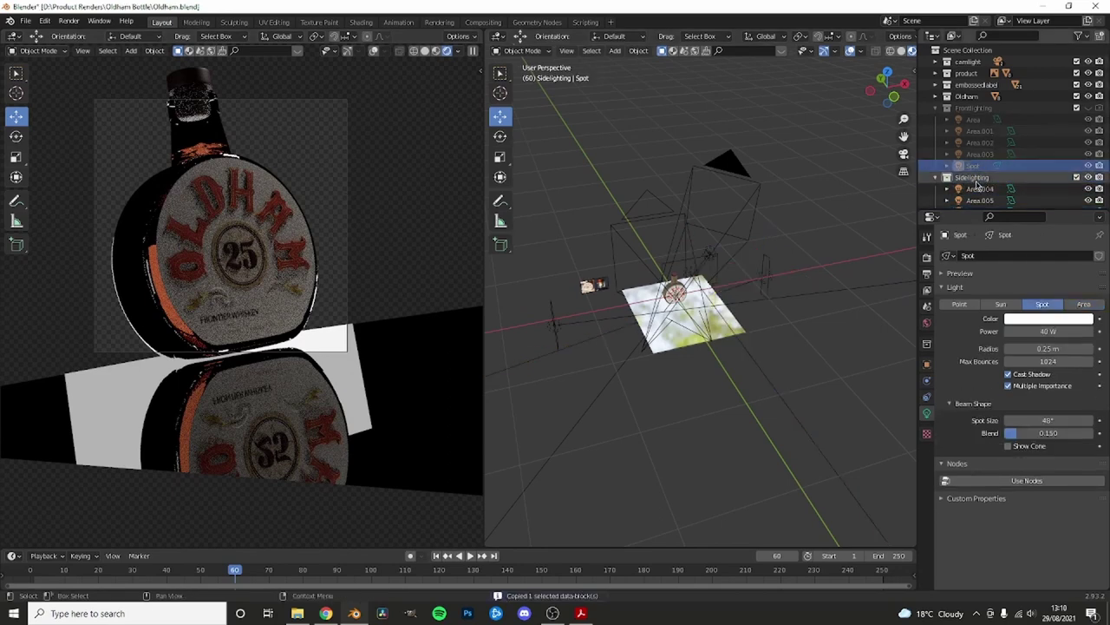
left_click(982, 197)
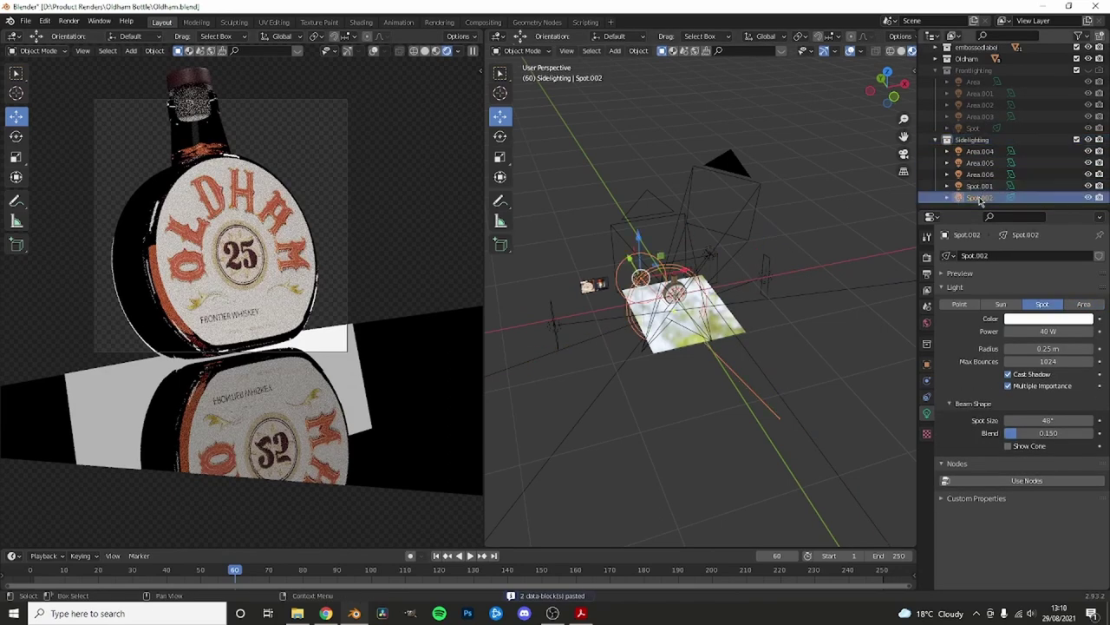
- Raise Spot.002 along Z and slide it along X
middle_click_drag(709, 248, 653, 291)
left_click_drag(652, 283, 664, 291)
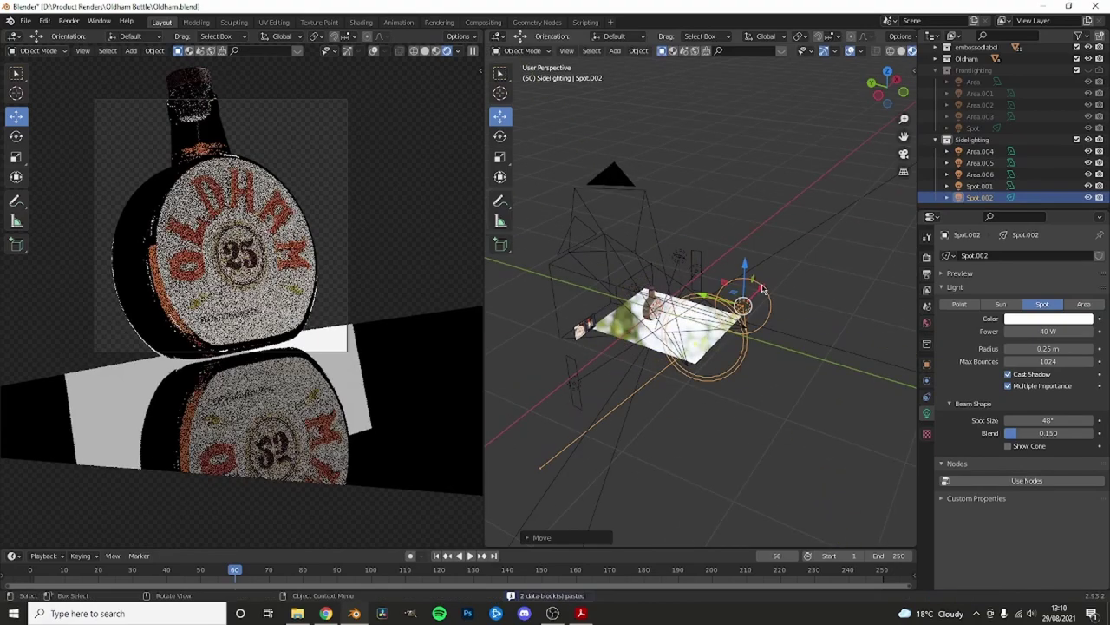
middle_click_drag(664, 290, 694, 266)
left_click_drag(634, 246, 634, 192)
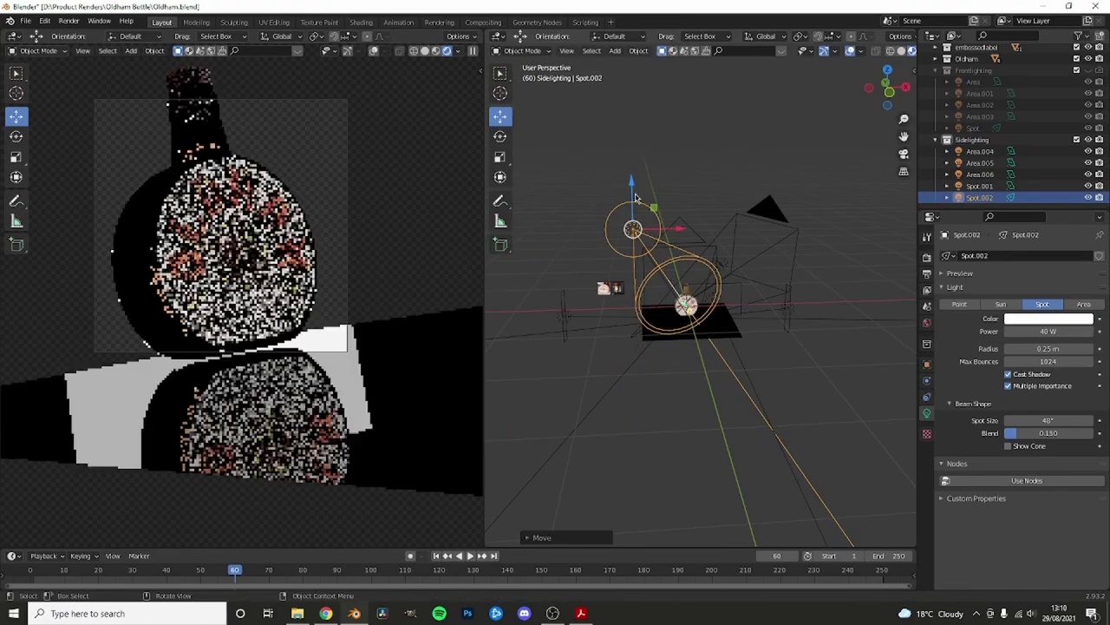
left_click_drag(694, 217, 731, 228)
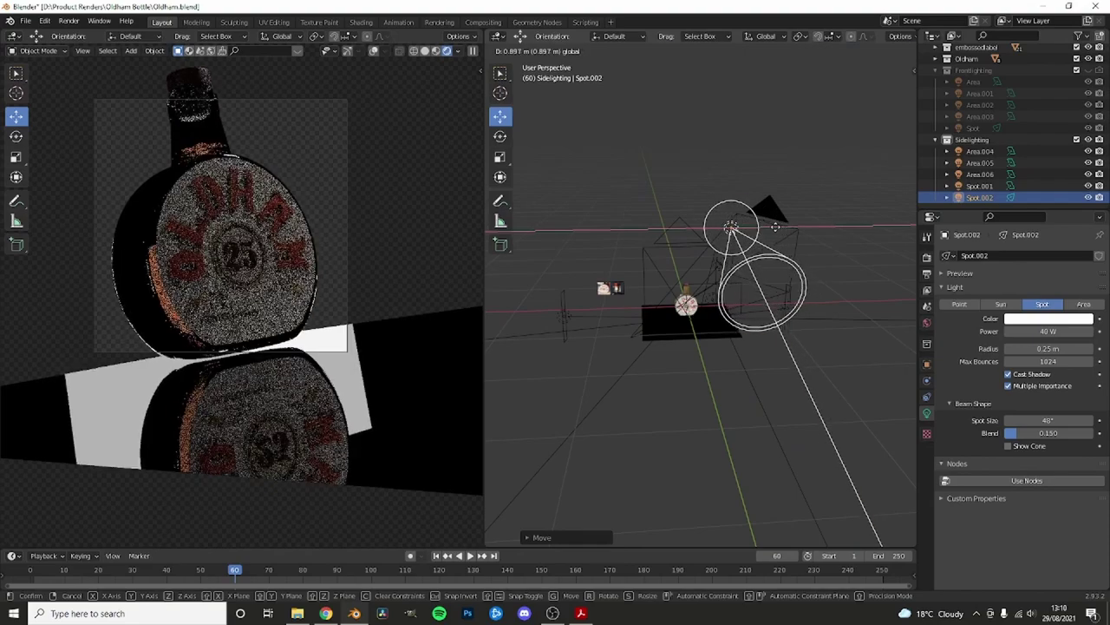
key("shift+space")
- Rotate Spot.002 upward so it tilts toward the bottle
key("r")
middle_click_drag(717, 240, 717, 277)
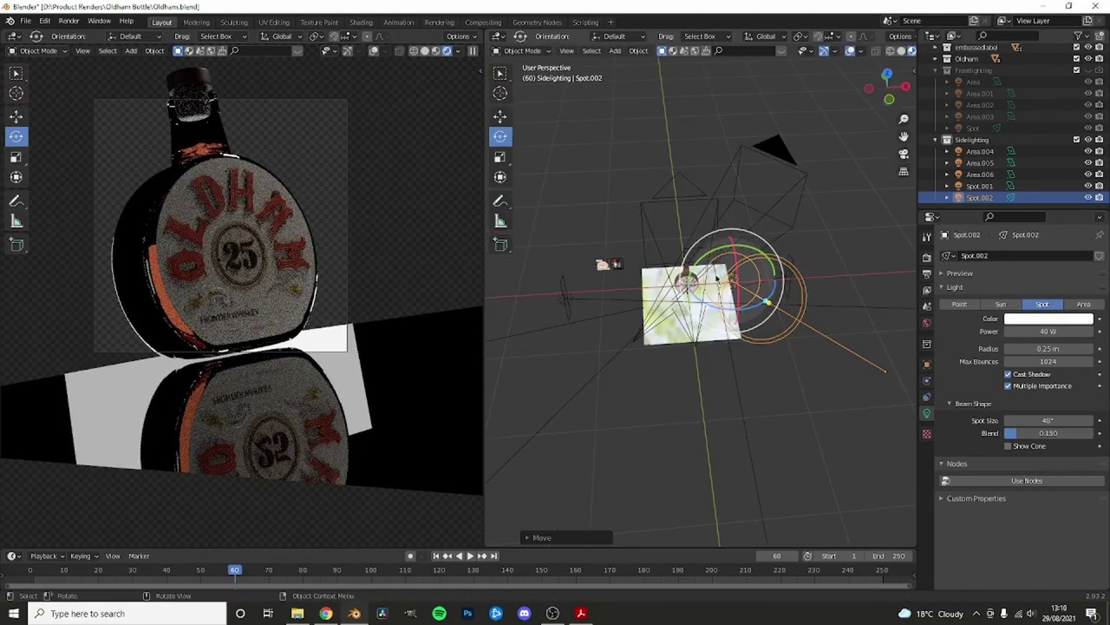
left_click_drag(719, 309, 629, 340)
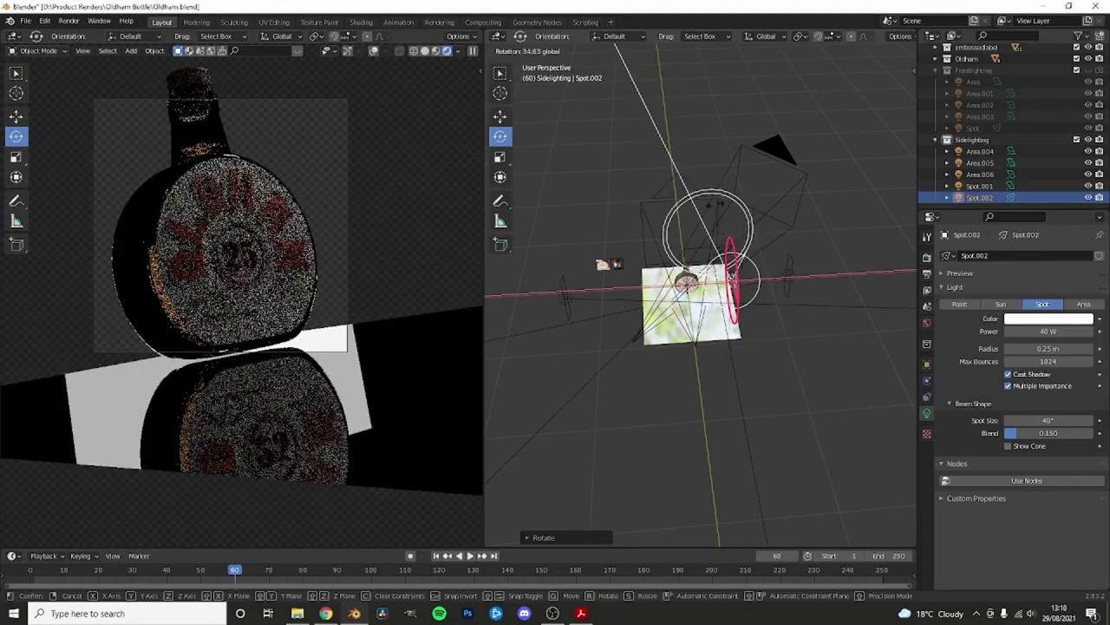
mouse_move(629, 341)
left_mouse_down()
mouse_move(609, 101)
mouse_move(624, 284)
left_mouse_up()
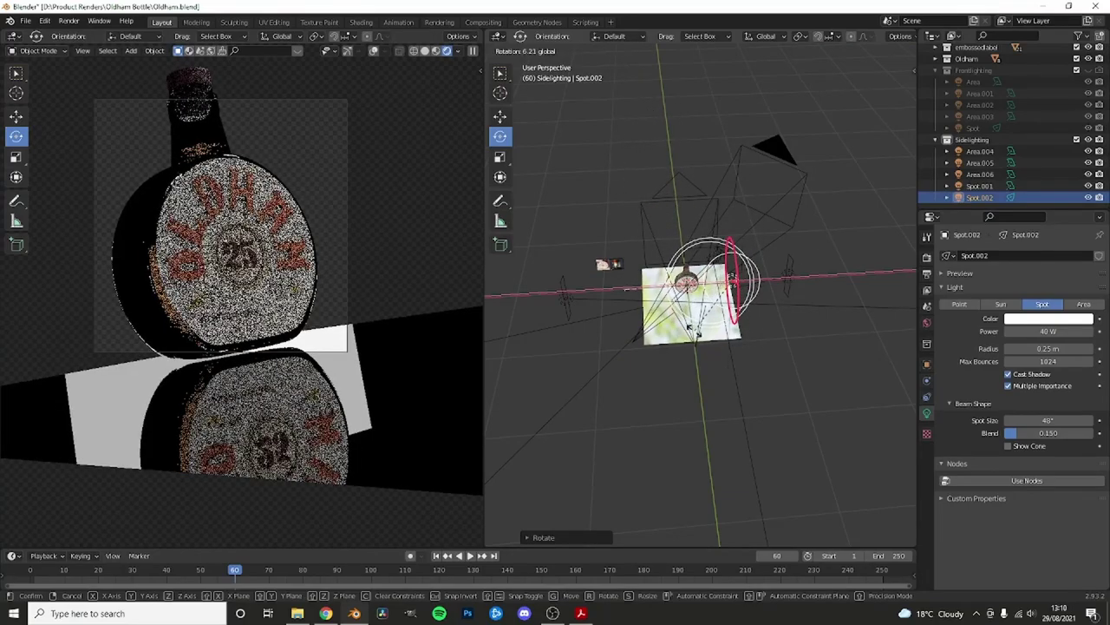
left_click_drag(689, 329, 690, 329)
middle_click_drag(690, 329, 696, 319)
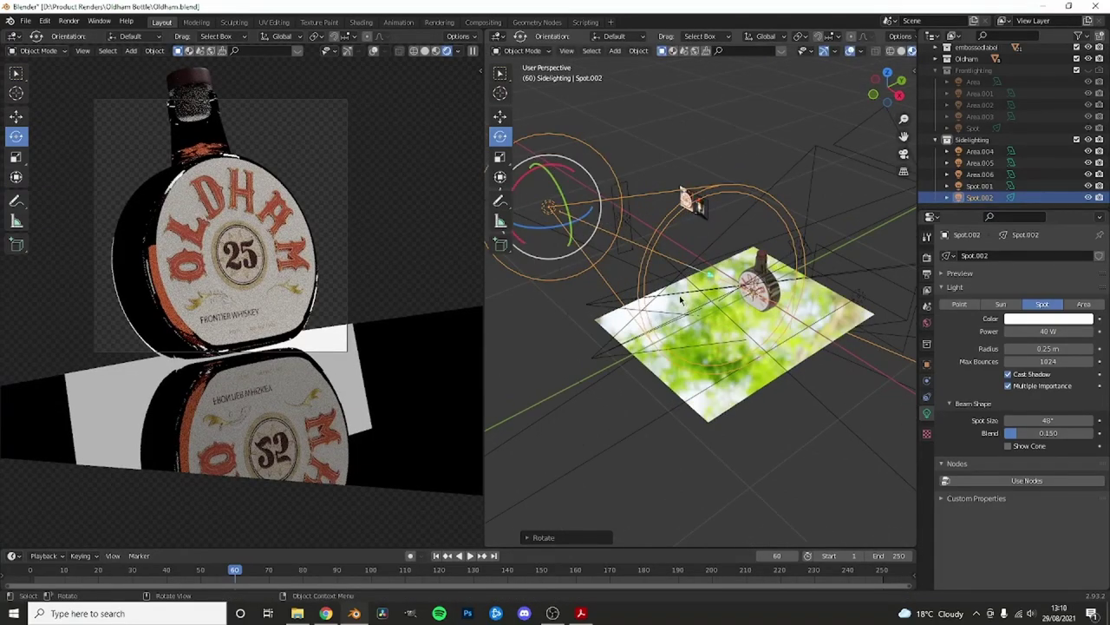
scroll(356, 156, "up", 2)
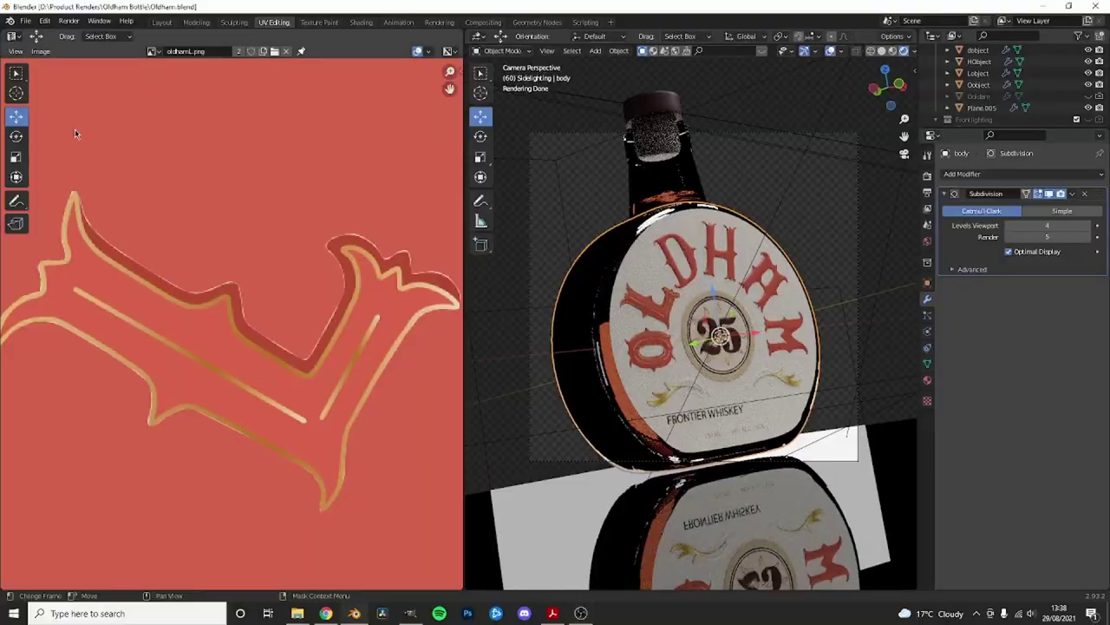
scroll(572, 322, "up", 2)
scroll(573, 323, "up", 3)
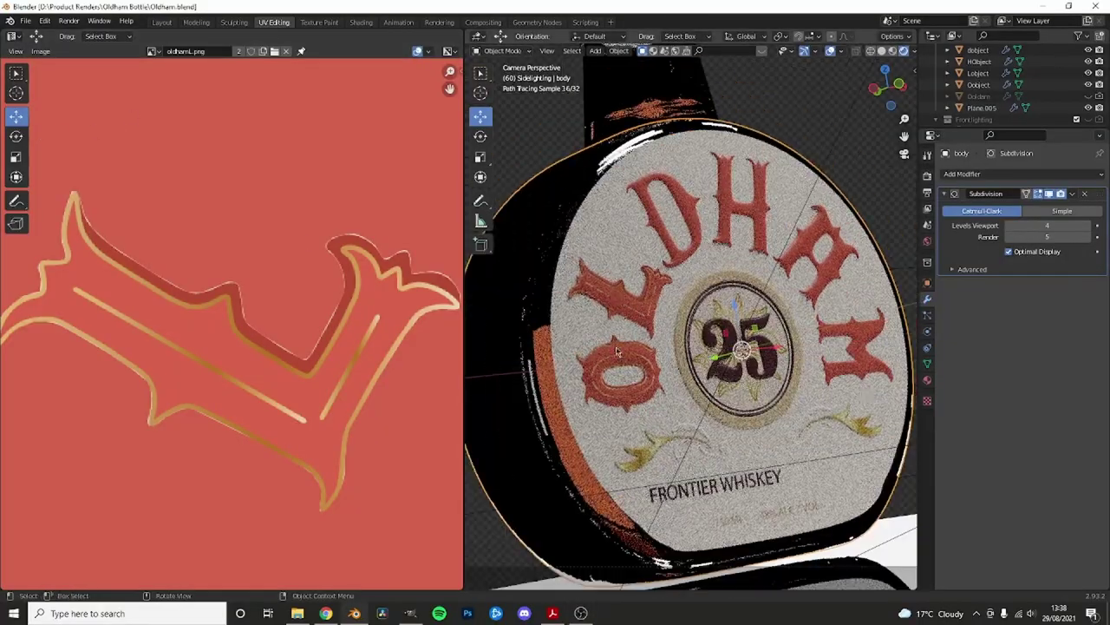
scroll(618, 350, "up", 2)
scroll(642, 275, "down", 2)
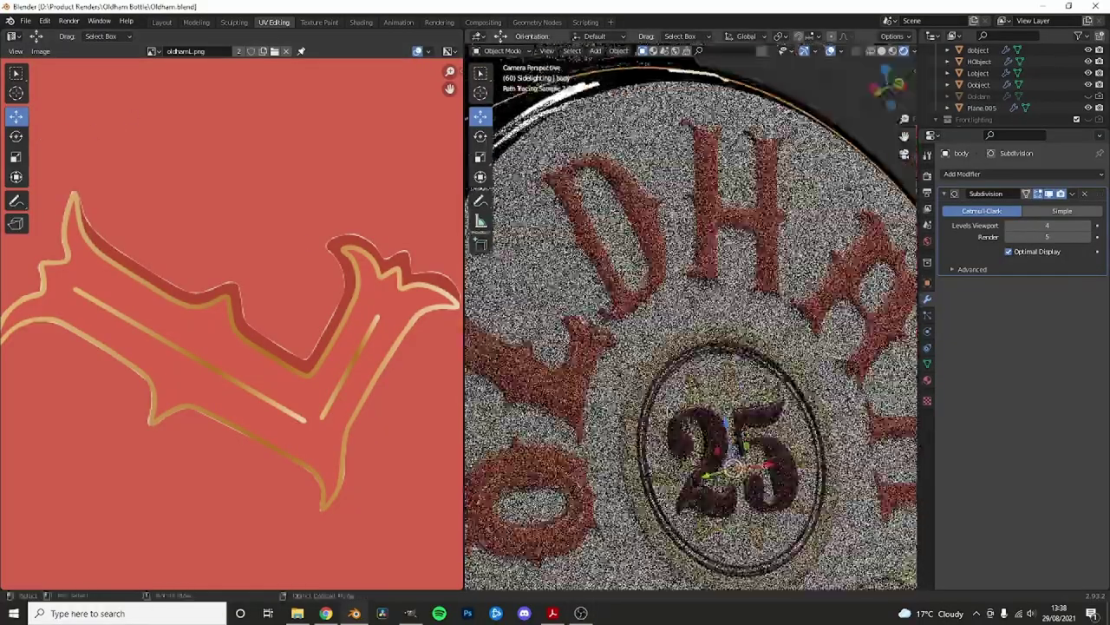
left_click(720, 208)
scroll(776, 191, "down", 1)
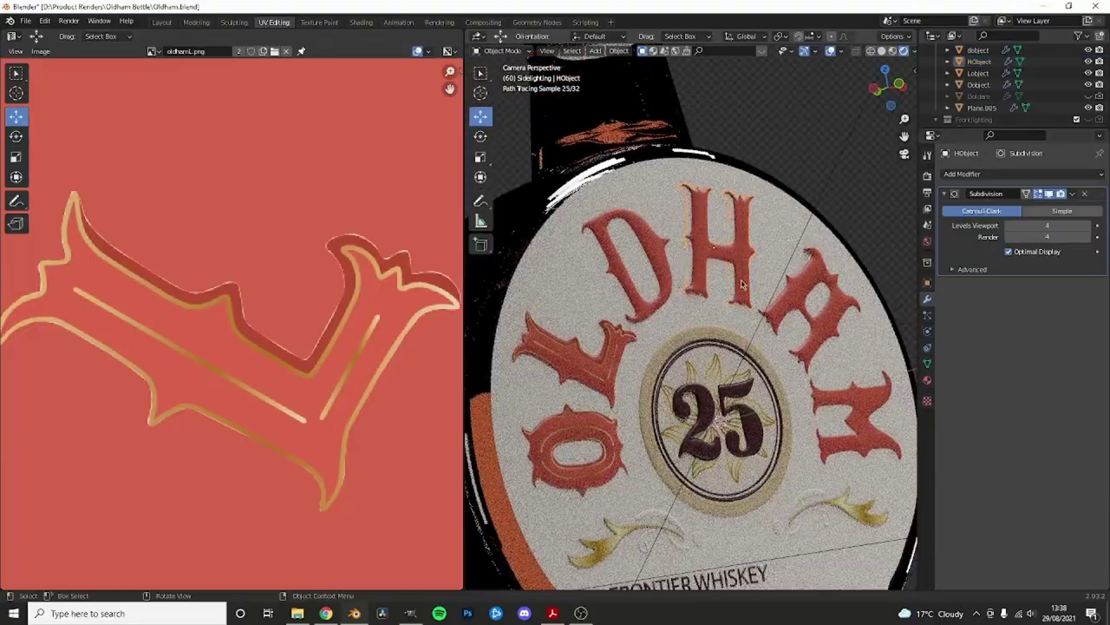
scroll(714, 303, "up", 2)
scroll(677, 295, "down", 1)
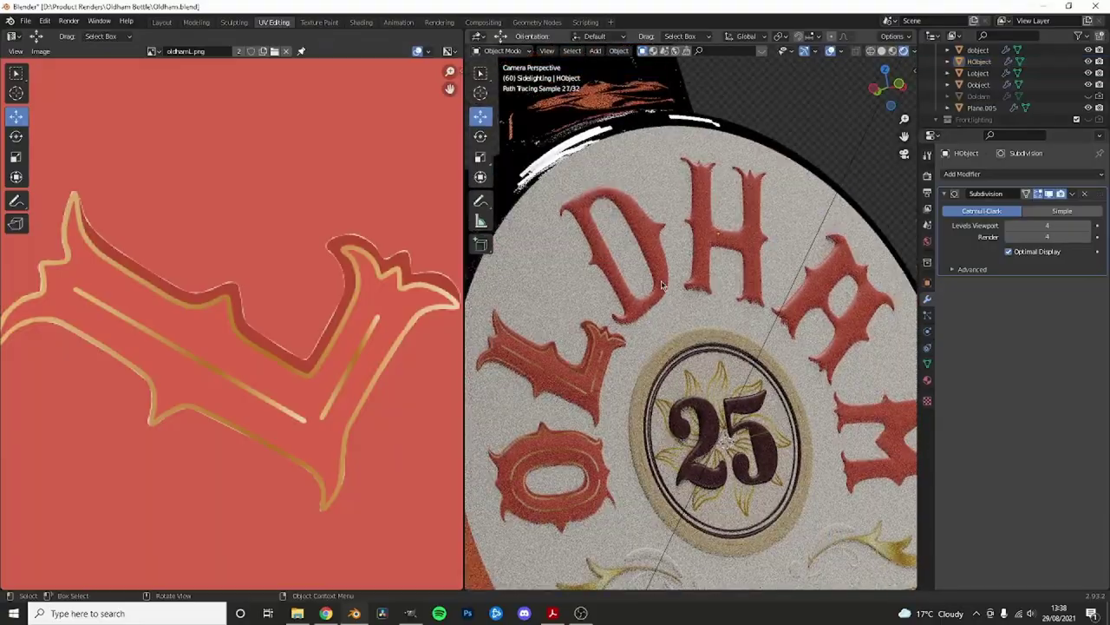
scroll(704, 306, "down", 3)
scroll(685, 287, "up", 1)
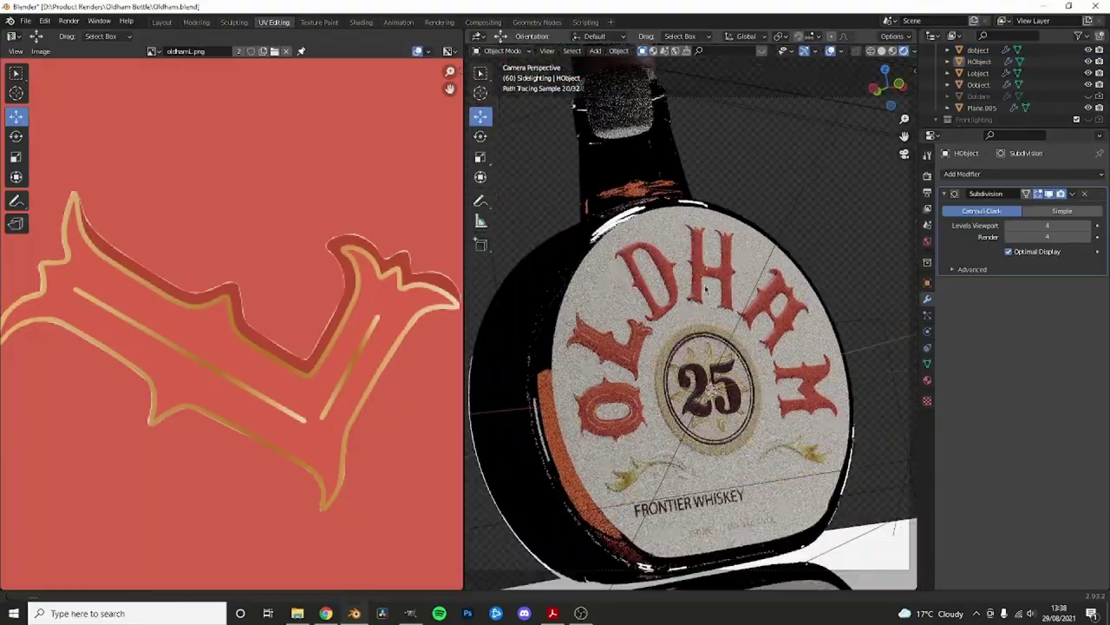
scroll(657, 261, "up", 2)
left_click(755, 213)
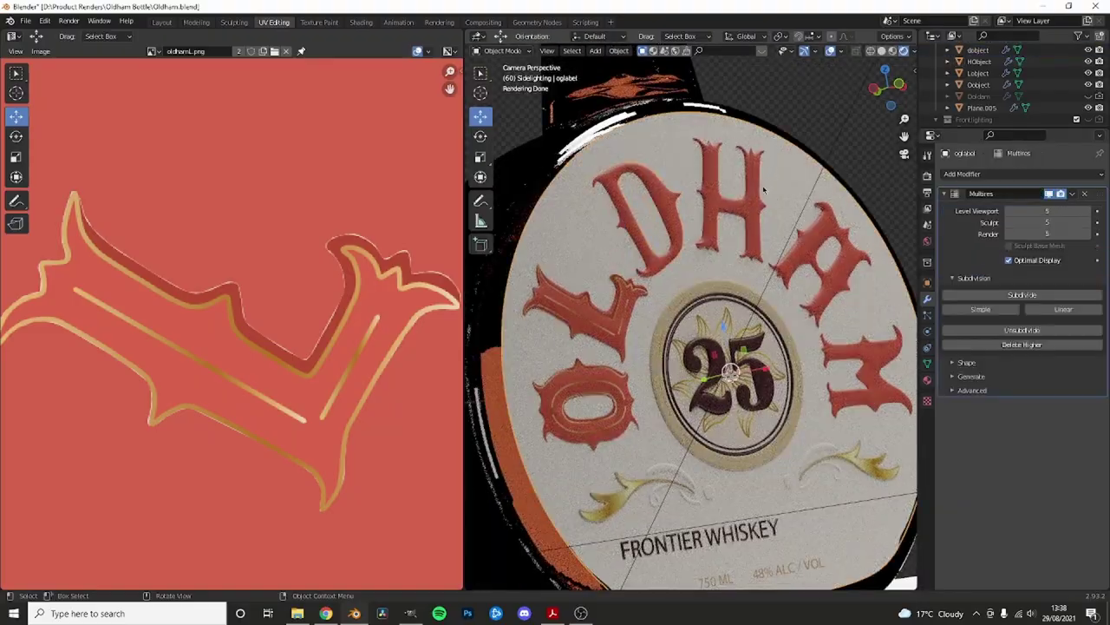
left_click(757, 204)
left_click(838, 153)
left_click(713, 194)
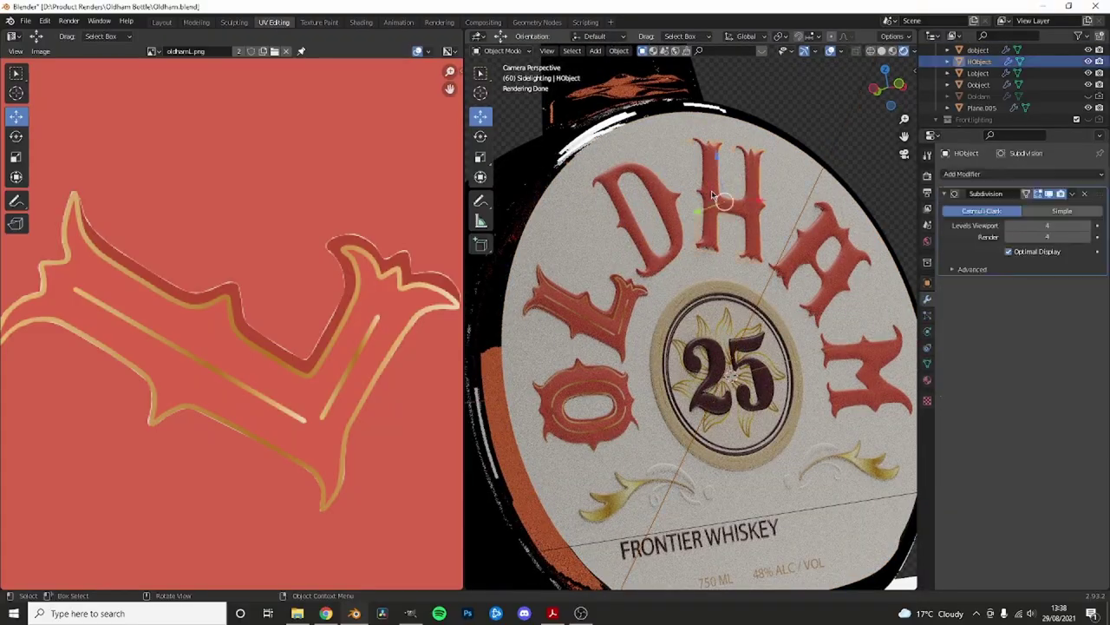
scroll(707, 197, "up", 2)
scroll(703, 199, "up", 1)
scroll(701, 199, "up", 1)
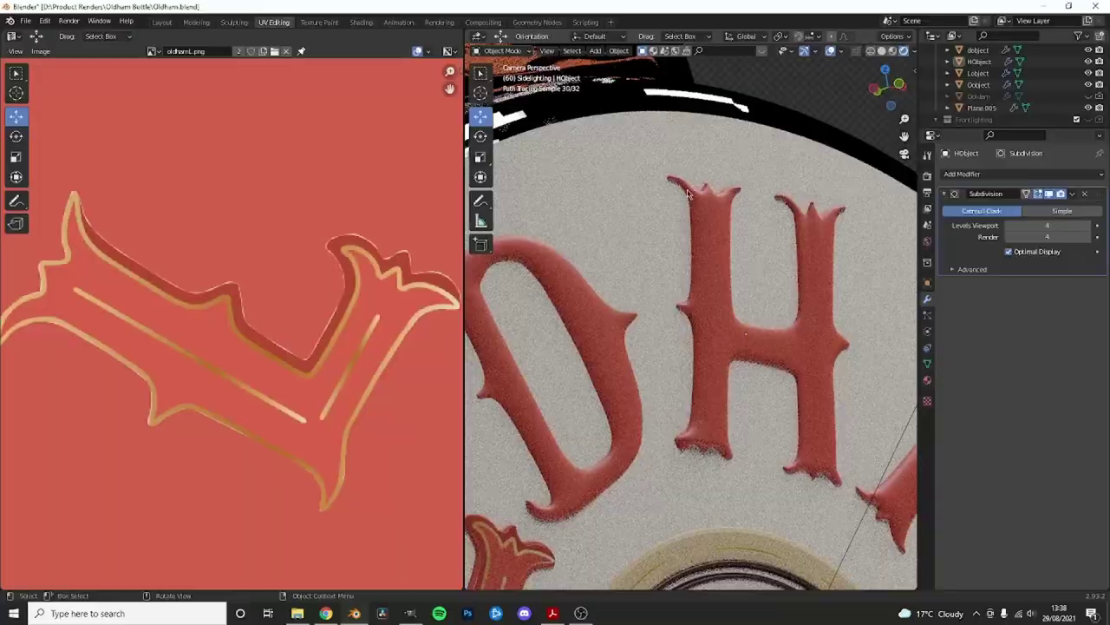
scroll(683, 443, "down", 2)
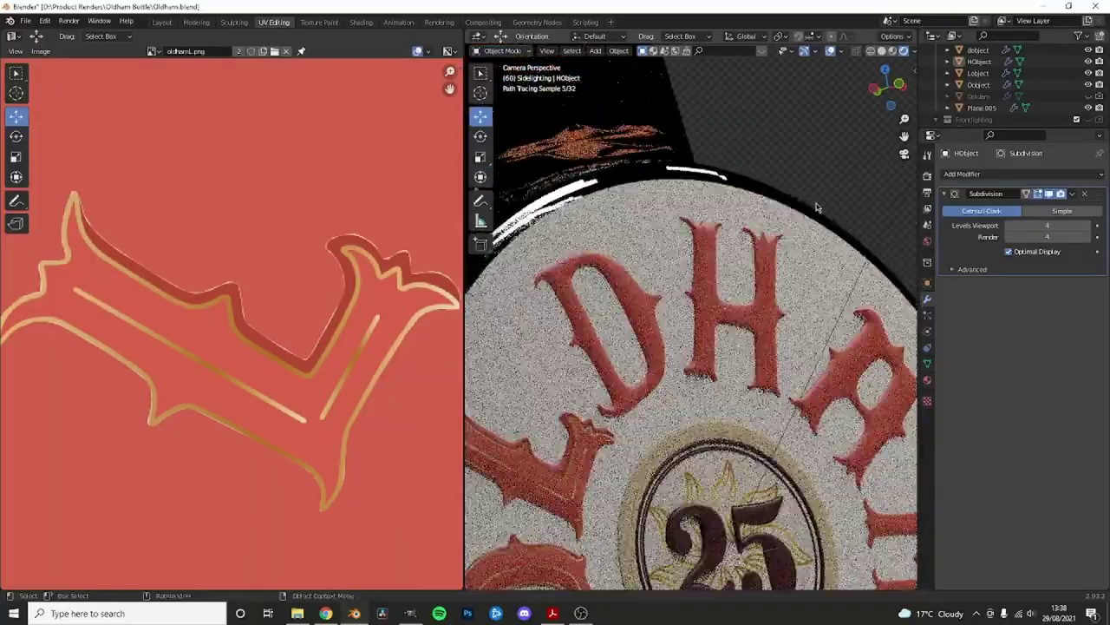
scroll(607, 503, "down", 1)
scroll(607, 451, "up", 3)
left_click(538, 408)
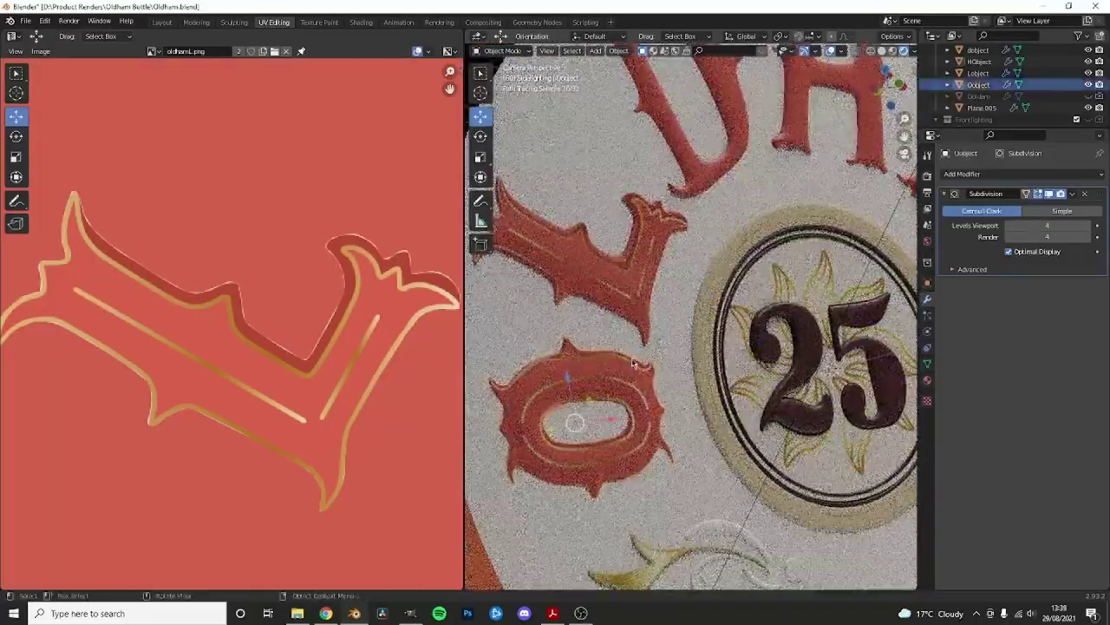
scroll(346, 350, "down", 2)
scroll(346, 350, "down", 2)
scroll(346, 350, "down", 1)
scroll(302, 359, "down", 1)
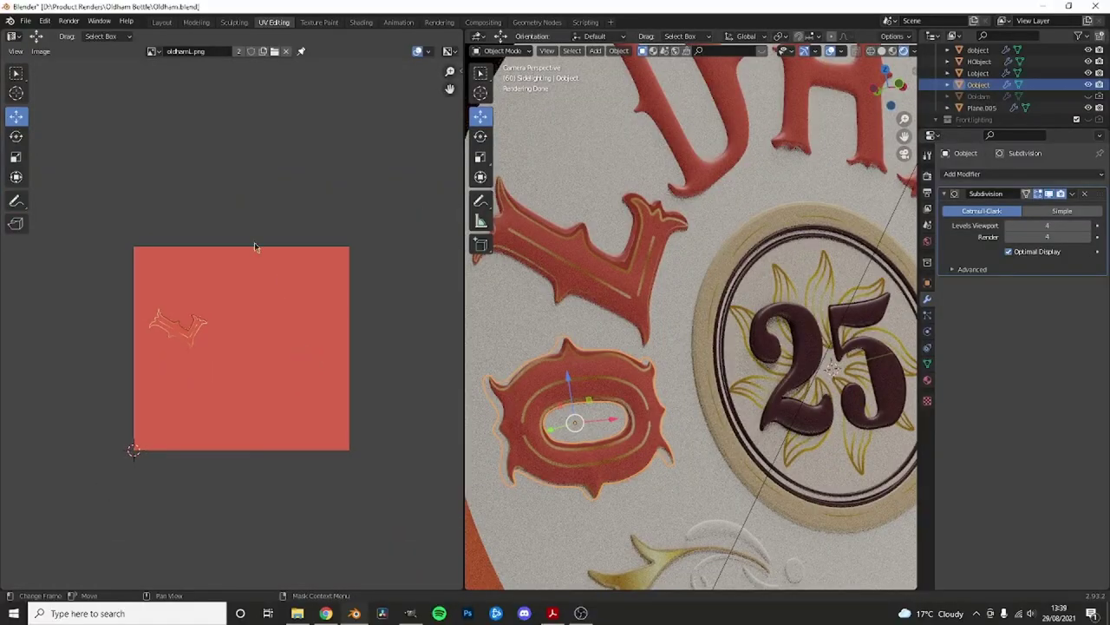
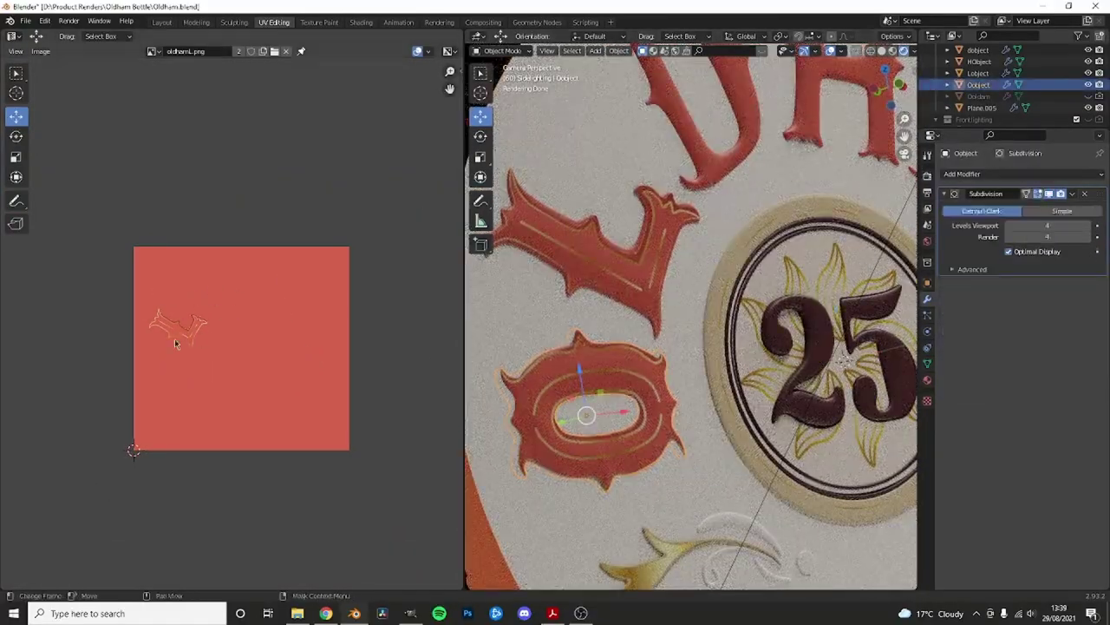
- In GIMP, hide the oldhamL.png layer, export as Oldham BottleD.png, and return to Blender
left_click(411, 613)
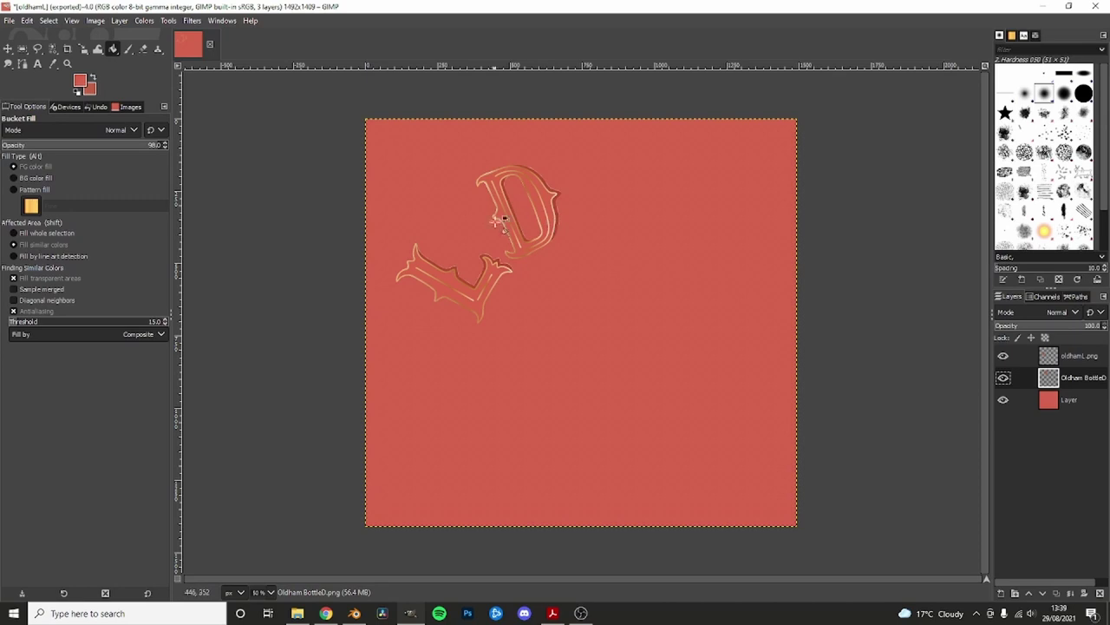
scroll(523, 224, "up", 3, "ctrl")
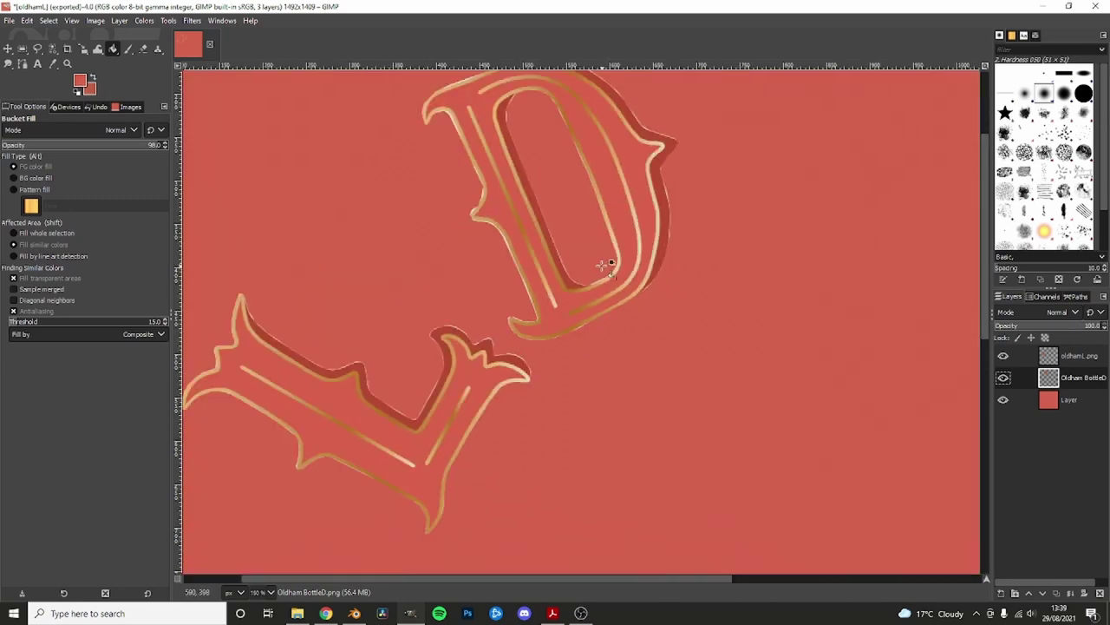
scroll(602, 247, "down", 1, "ctrl")
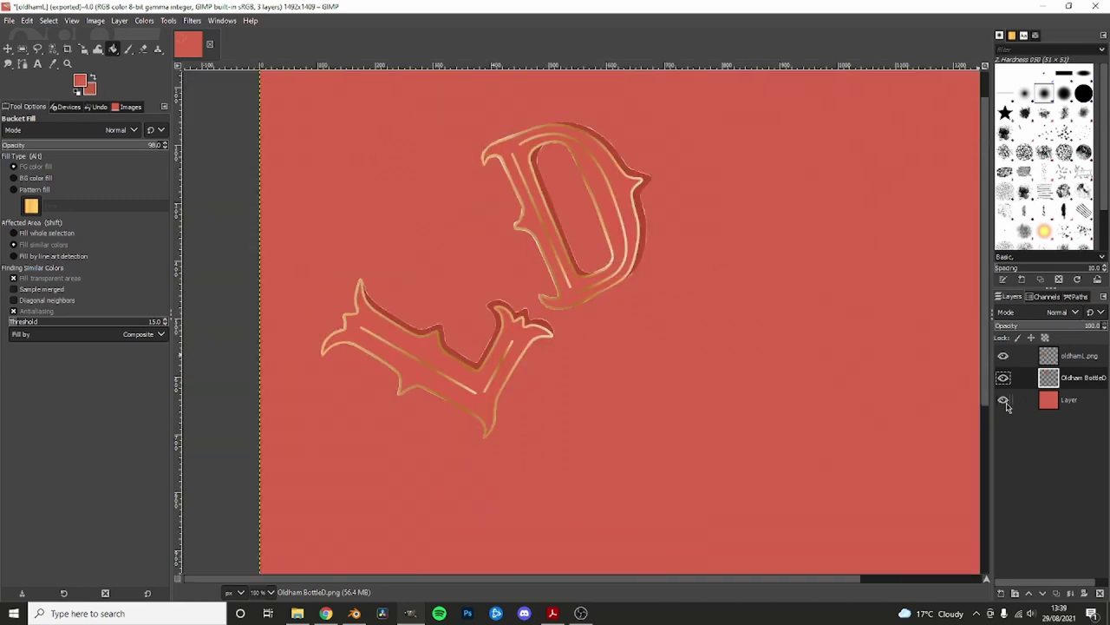
scroll(720, 356, "down", 1, "ctrl")
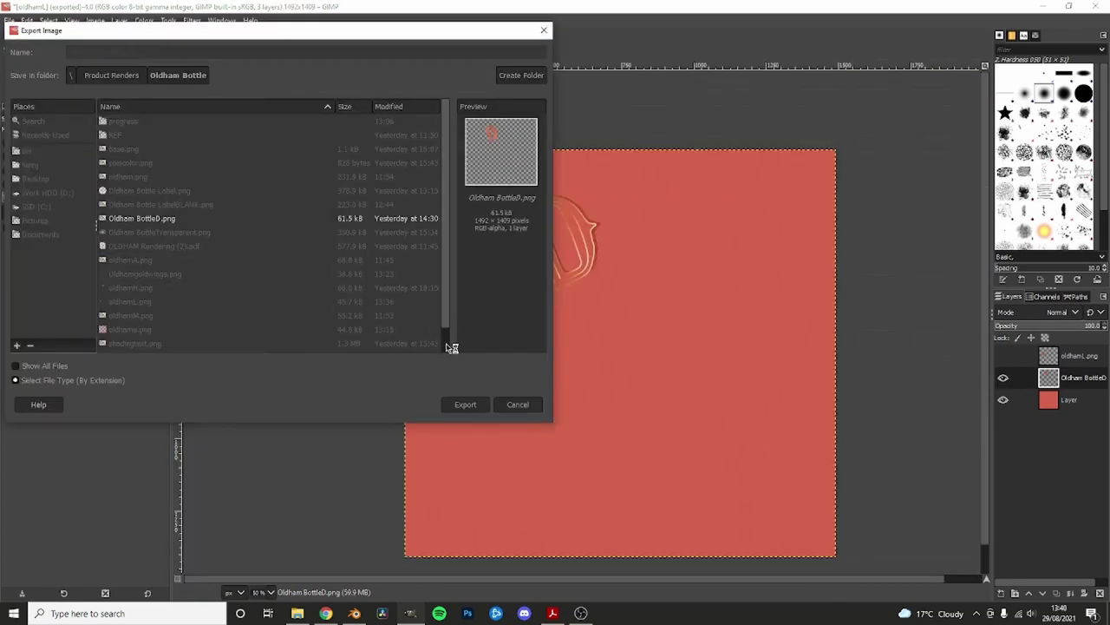
left_click(465, 404)
left_click(562, 448)
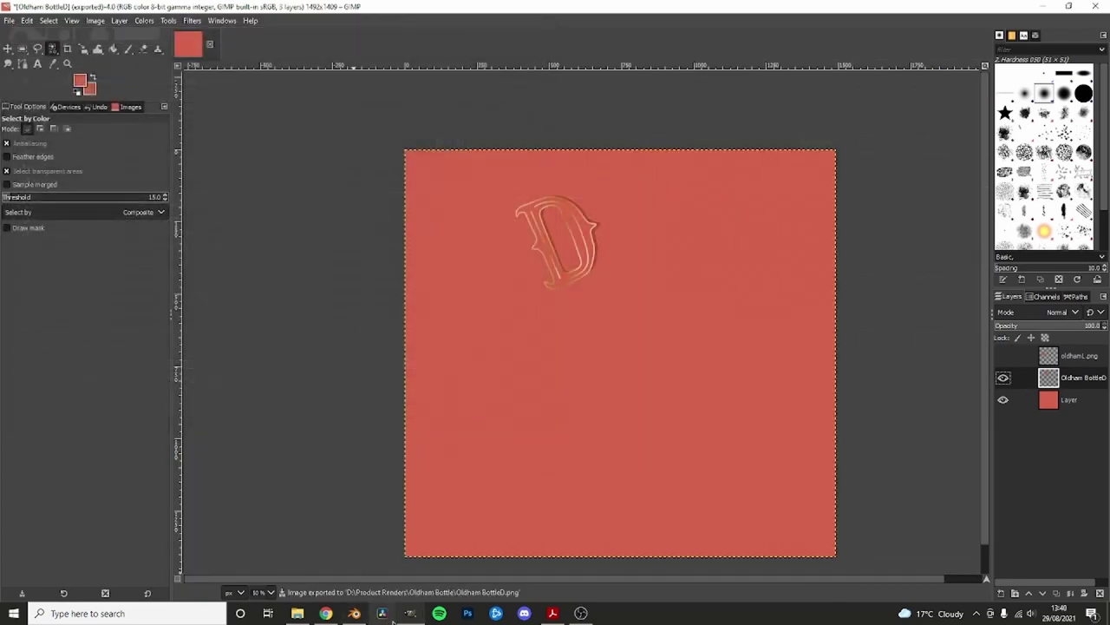
left_click(354, 613)
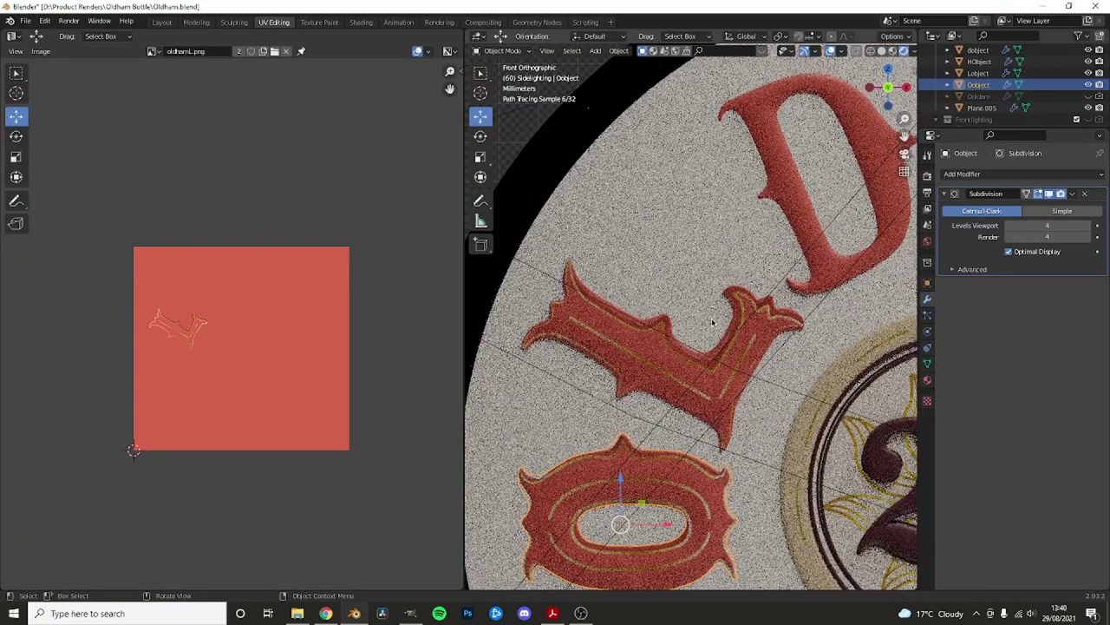
- Rename the D letter's material to textD and load Oldham BottleD.png into its Image Texture node
left_click(804, 220)
left_click(359, 22)
type("text")
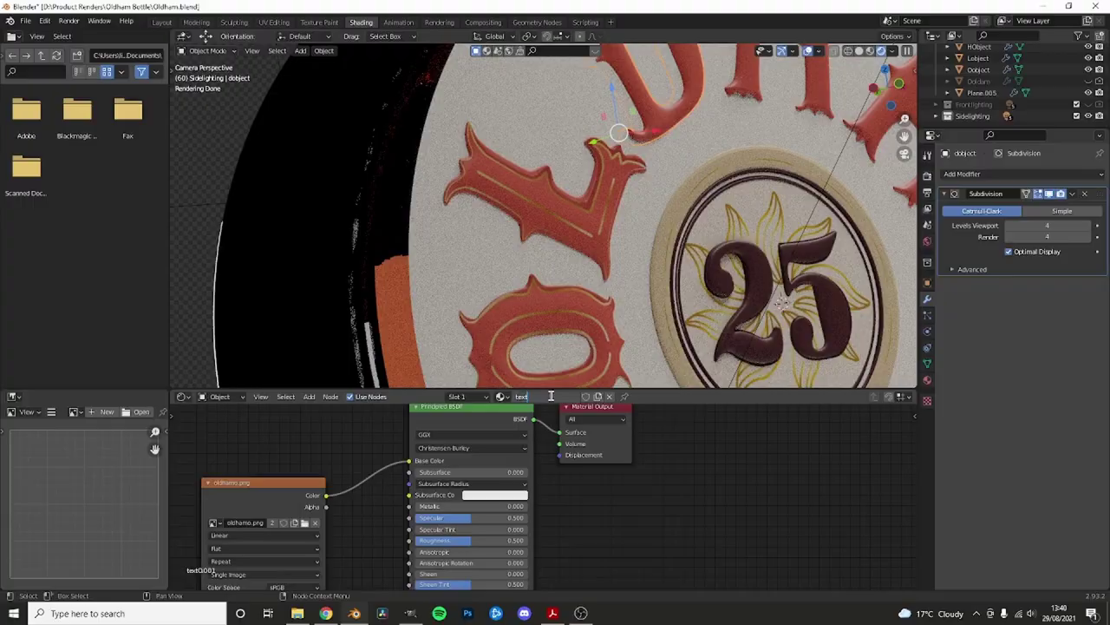
type("D")
key("Return")
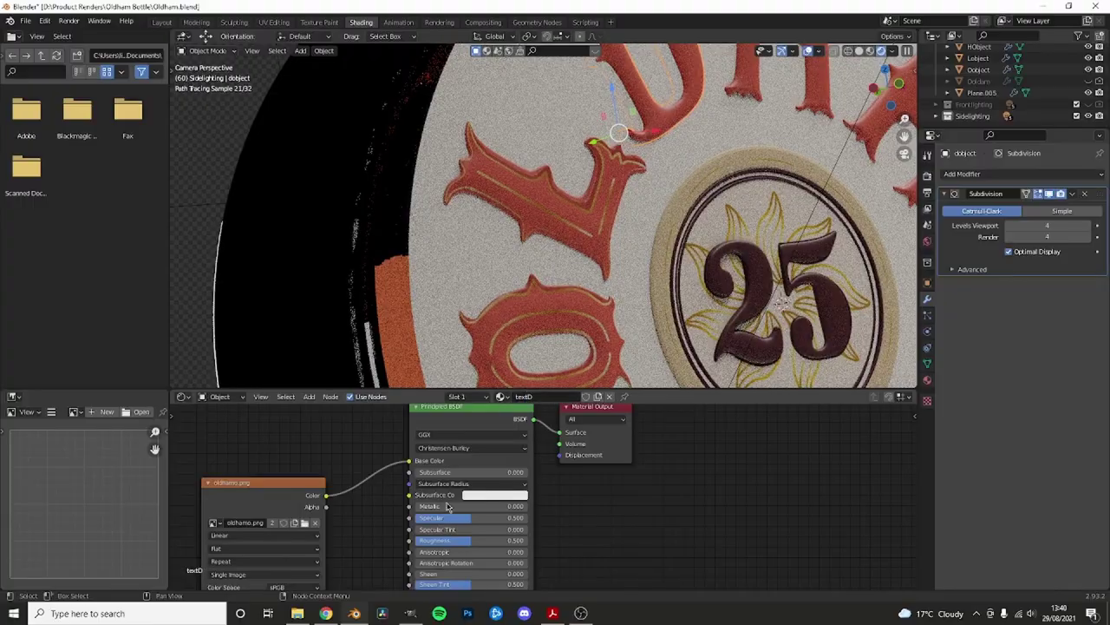
left_click(304, 522)
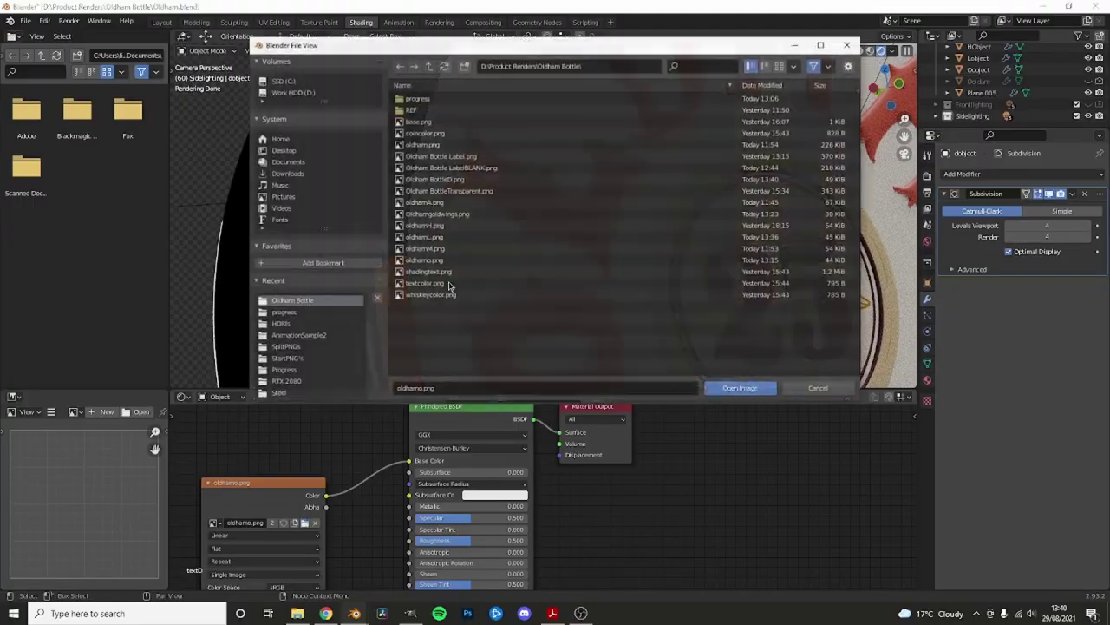
double_click(462, 185)
- Isolate the D letter, set its Subdivision to Simple, and enter Edit Mode
middle_click_drag(462, 186, 570, 290)
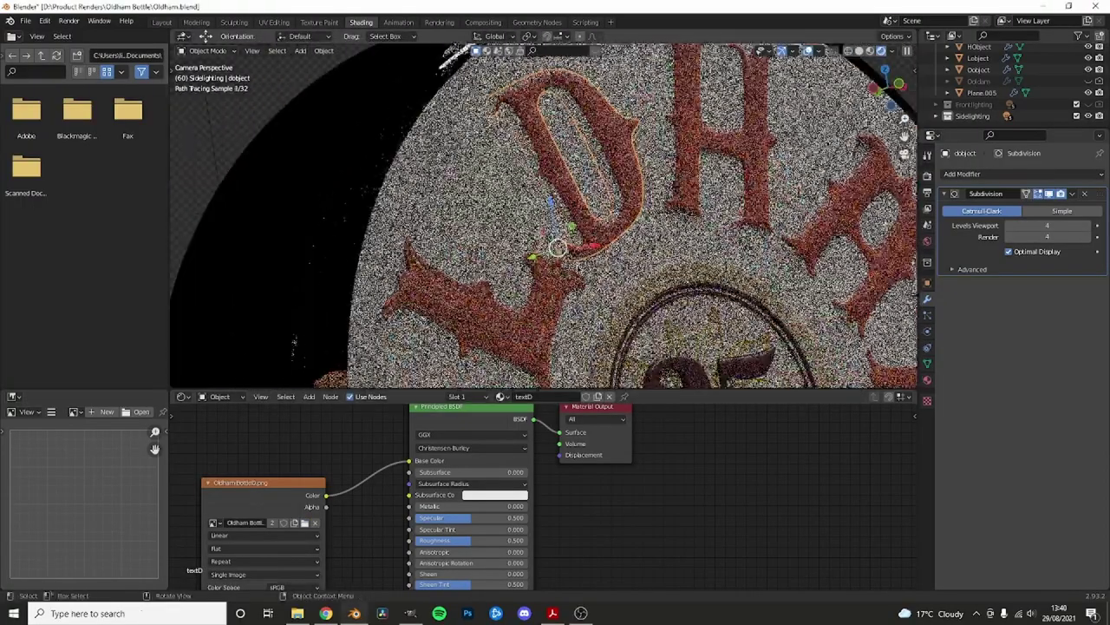
middle_click_drag(633, 494, 677, 488)
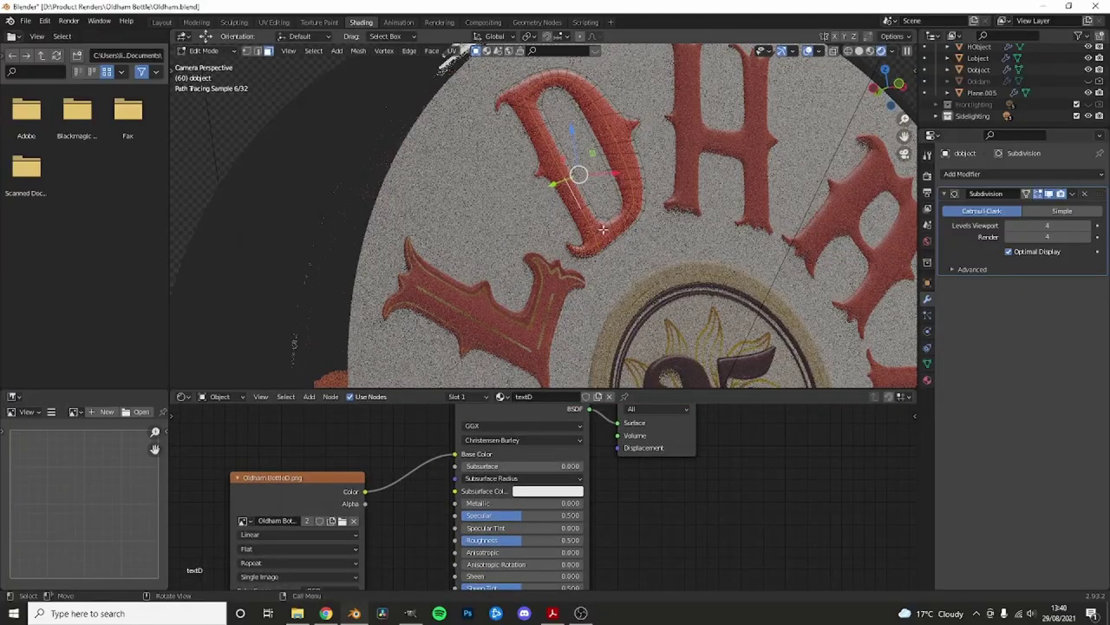
key("Tab")
key("Tab")
middle_click_drag(740, 195, 608, 260)
scroll(607, 260, "up", 3)
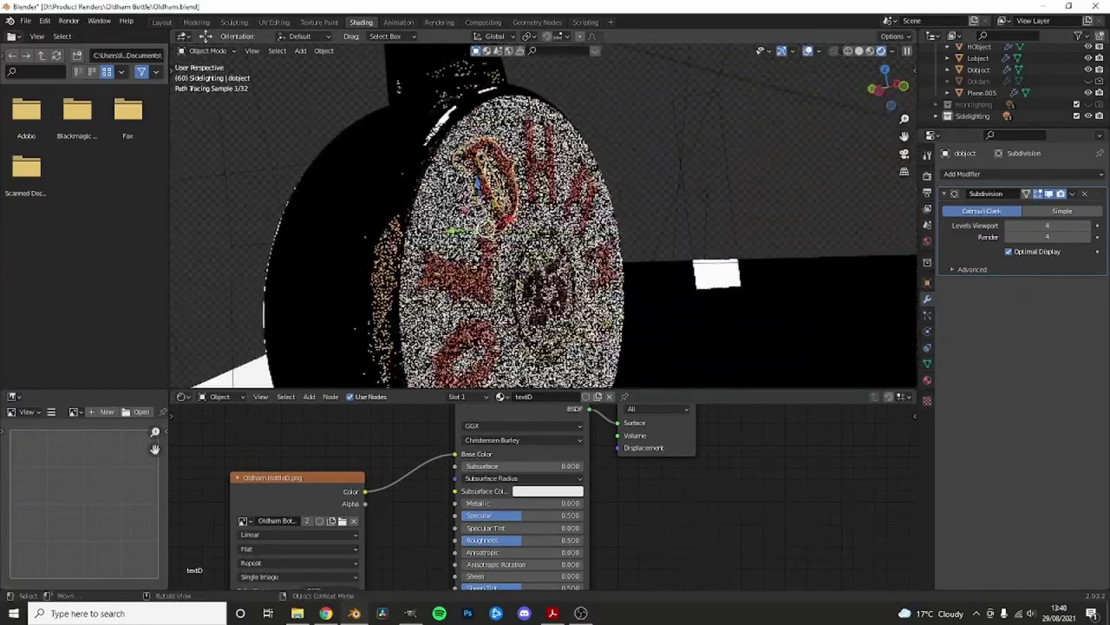
middle_click_drag(564, 295, 581, 308)
key("KP_Divide")
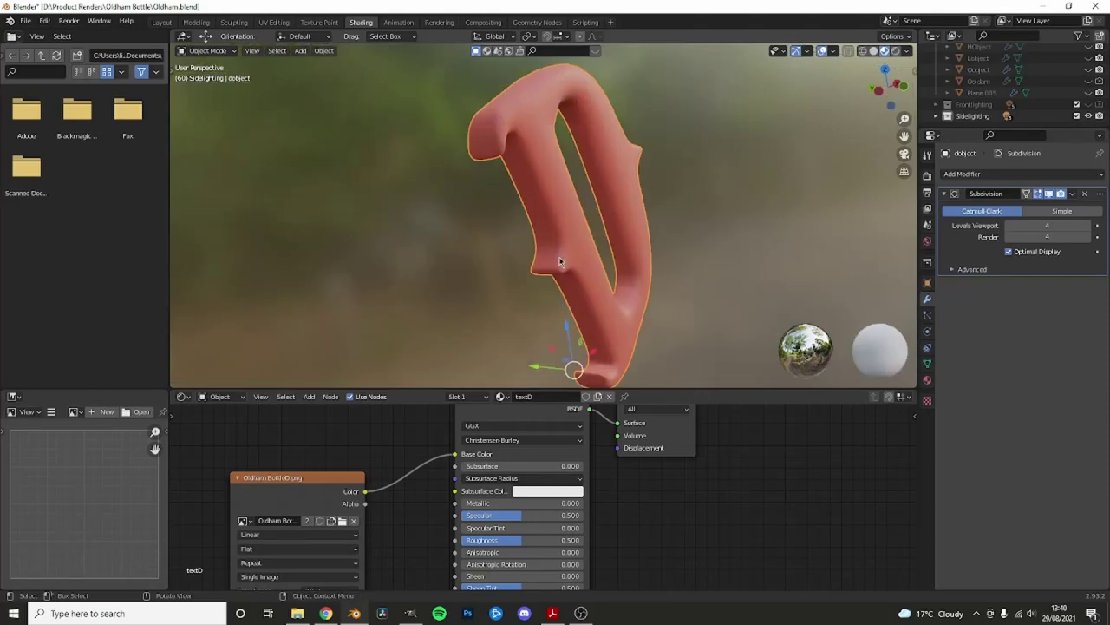
middle_click_drag(572, 263, 712, 208)
left_click(1062, 211)
key("Tab")
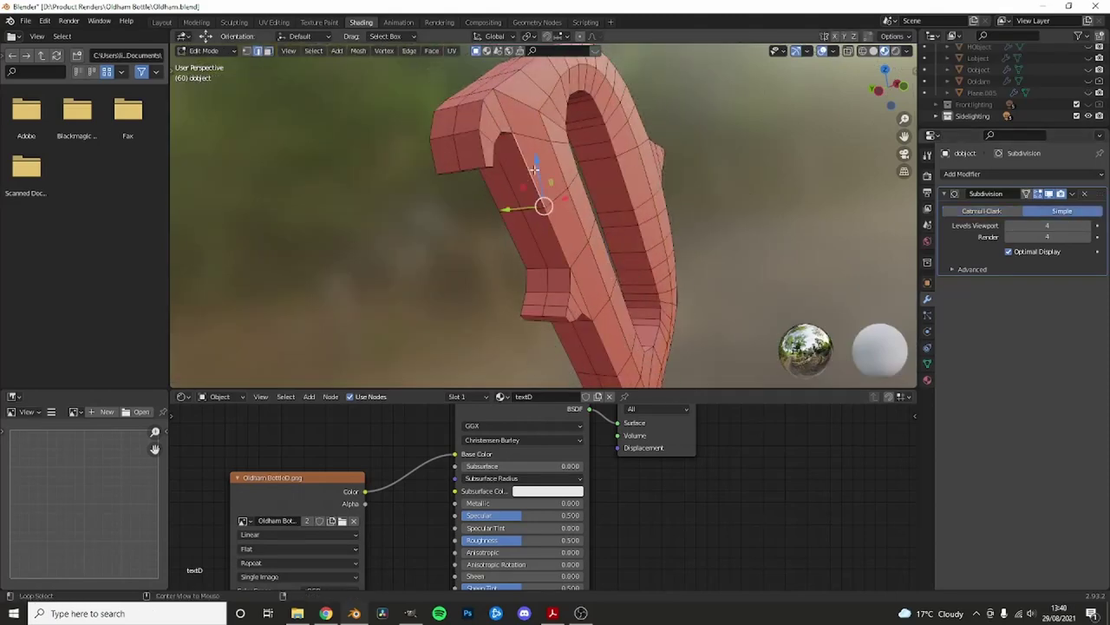
middle_click_drag(535, 169, 501, 138)
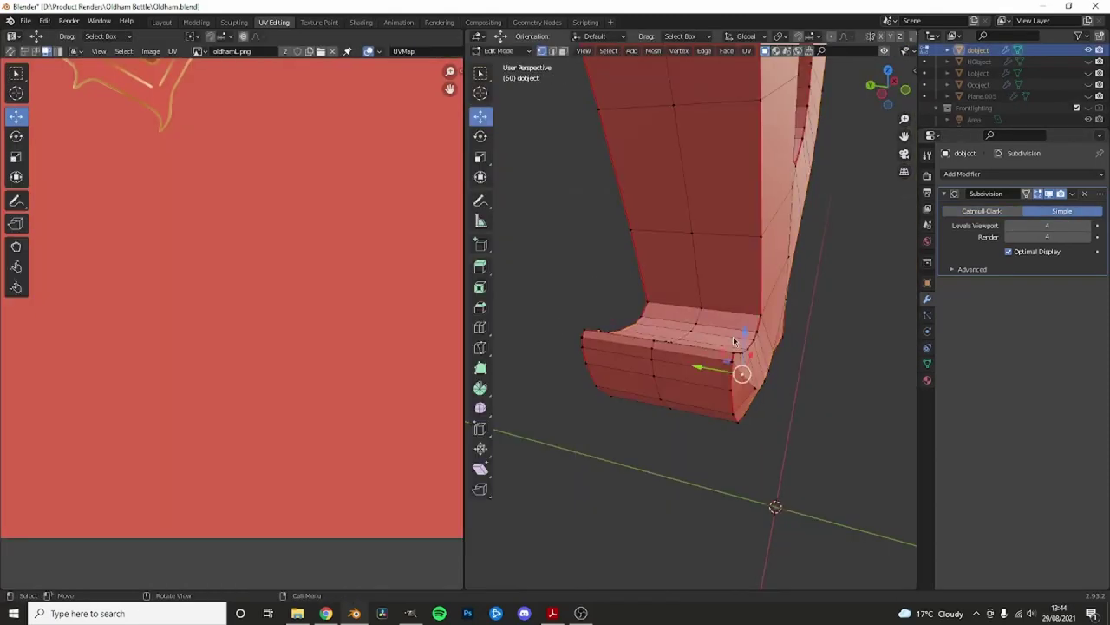
- Select the whole D mesh and UV-unwrap it
key("a")
key("u")
left_click(682, 340)
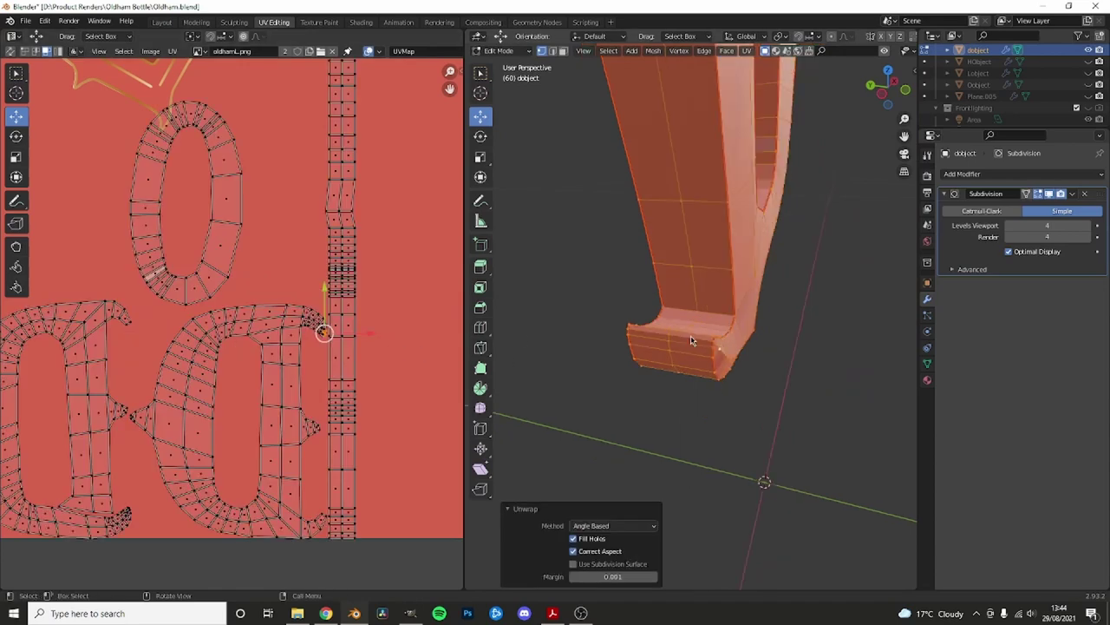
middle_click_drag(682, 342, 738, 236)
scroll(659, 263, "down", 4)
key("Tab")
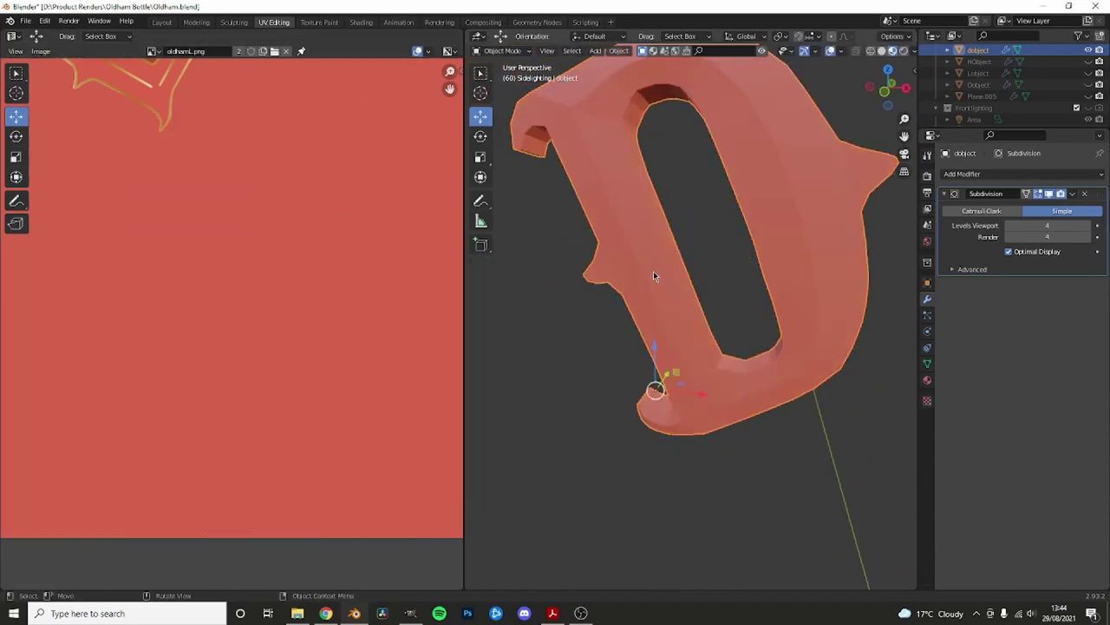
scroll(657, 286, "down", 3)
scroll(668, 335, "down", 2)
left_click(667, 291)
key("Tab")
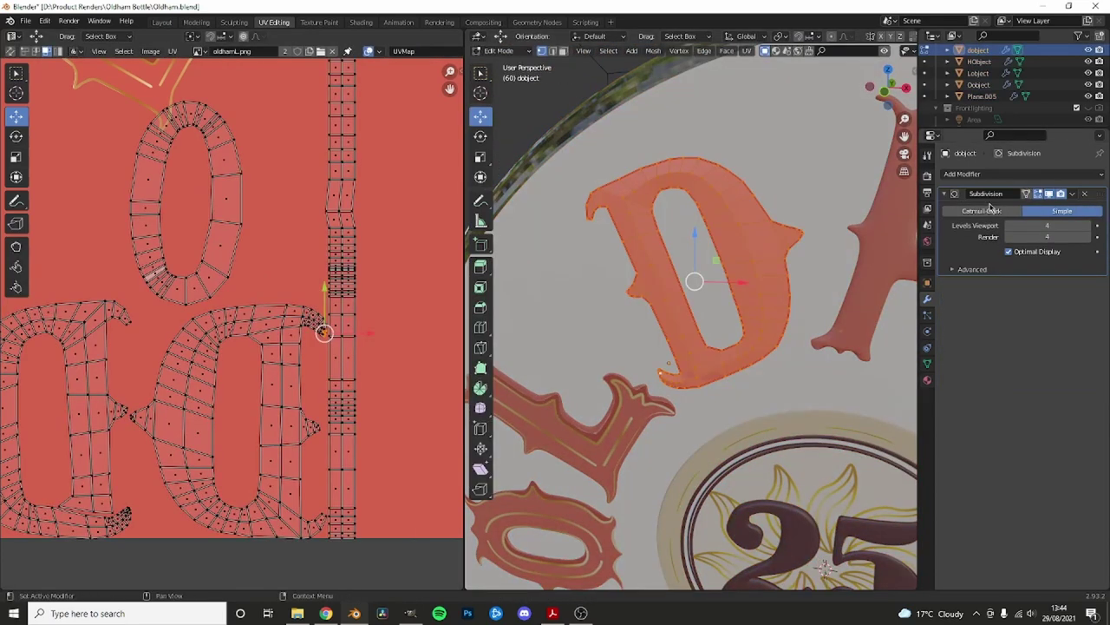
scroll(694, 269, "up", 2)
- Select the D UV island and mirror it along X
left_click(666, 265)
key("a")
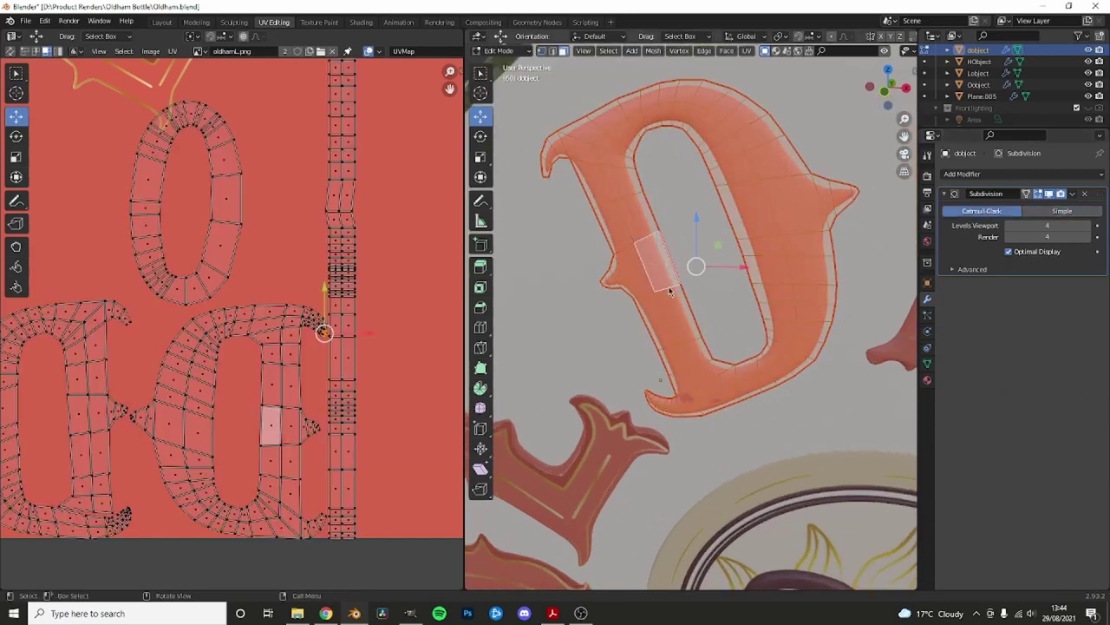
key("l")
right_click(286, 387)
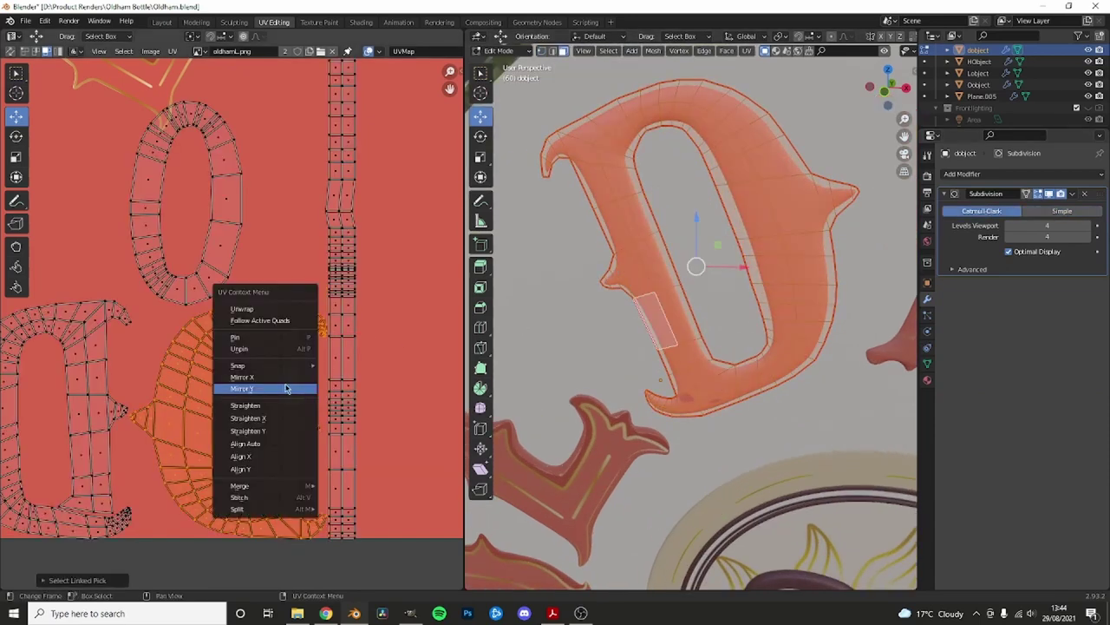
left_click(271, 383)
right_click(272, 382)
left_click(257, 388)
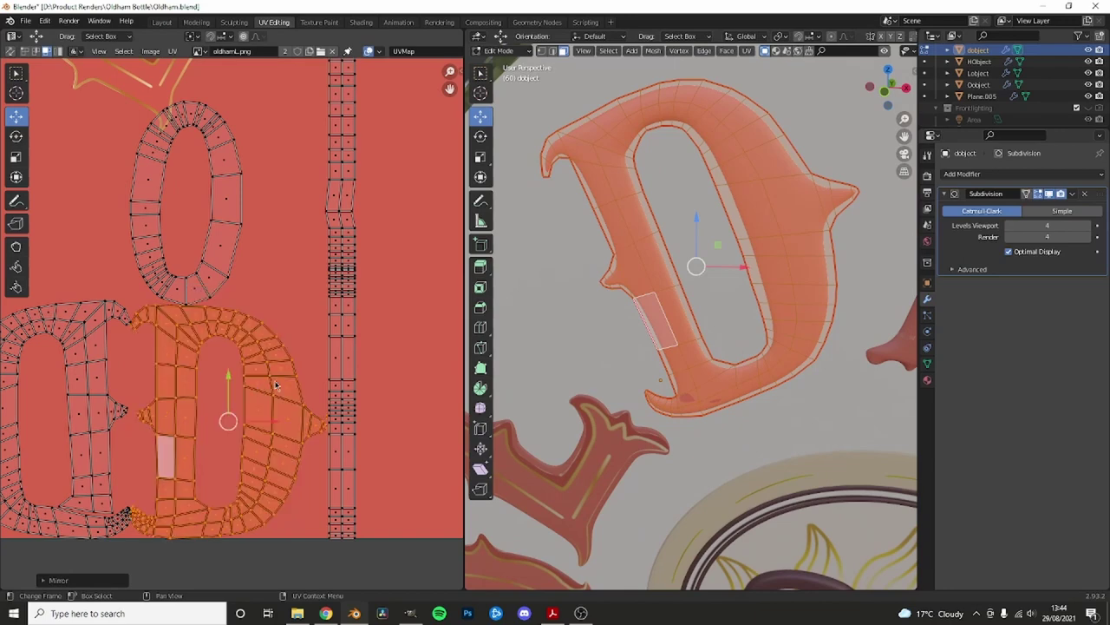
scroll(249, 364, "down", 4)
- Show Oldham BottleD.png behind the UVs, then preview it in the Shading workspace
left_click(199, 51)
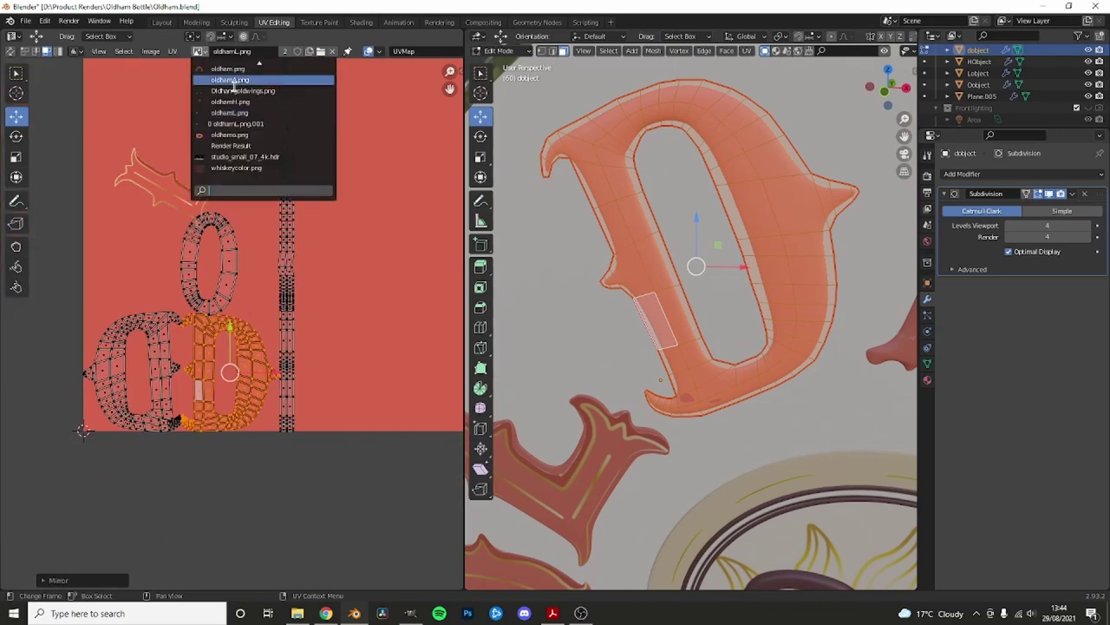
scroll(252, 105, "up", 1)
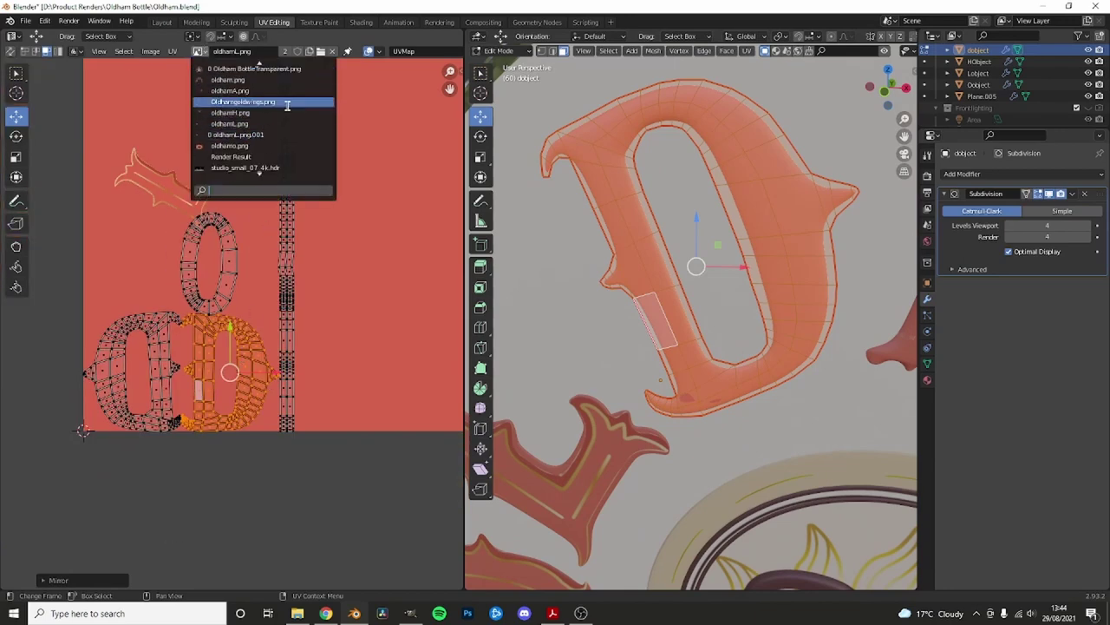
scroll(289, 150, "up", 4)
scroll(289, 149, "up", 5)
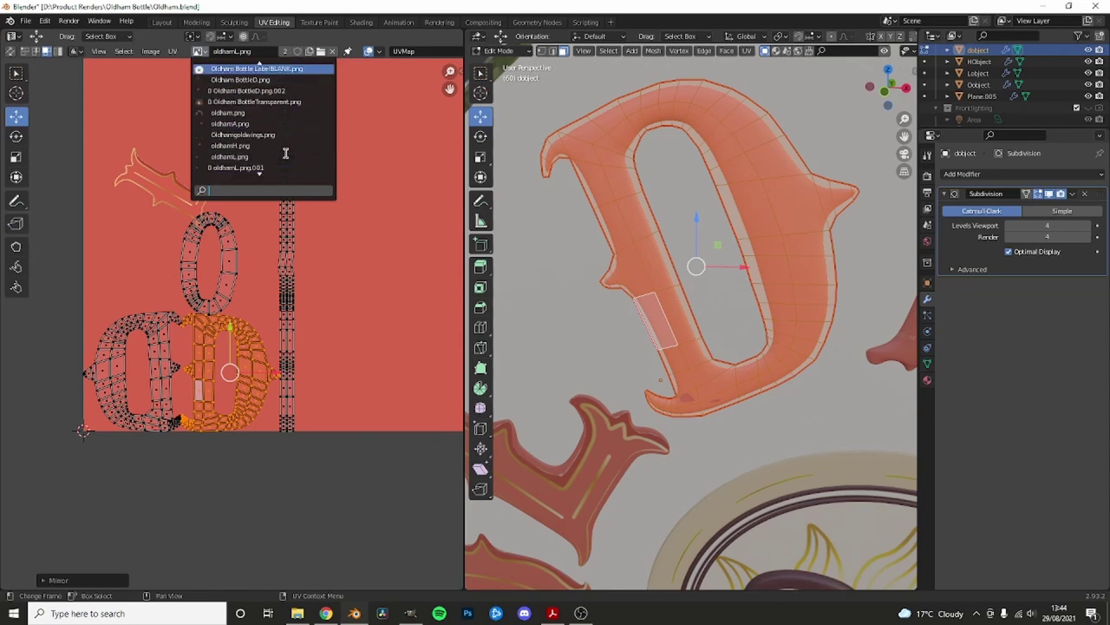
left_click(200, 51)
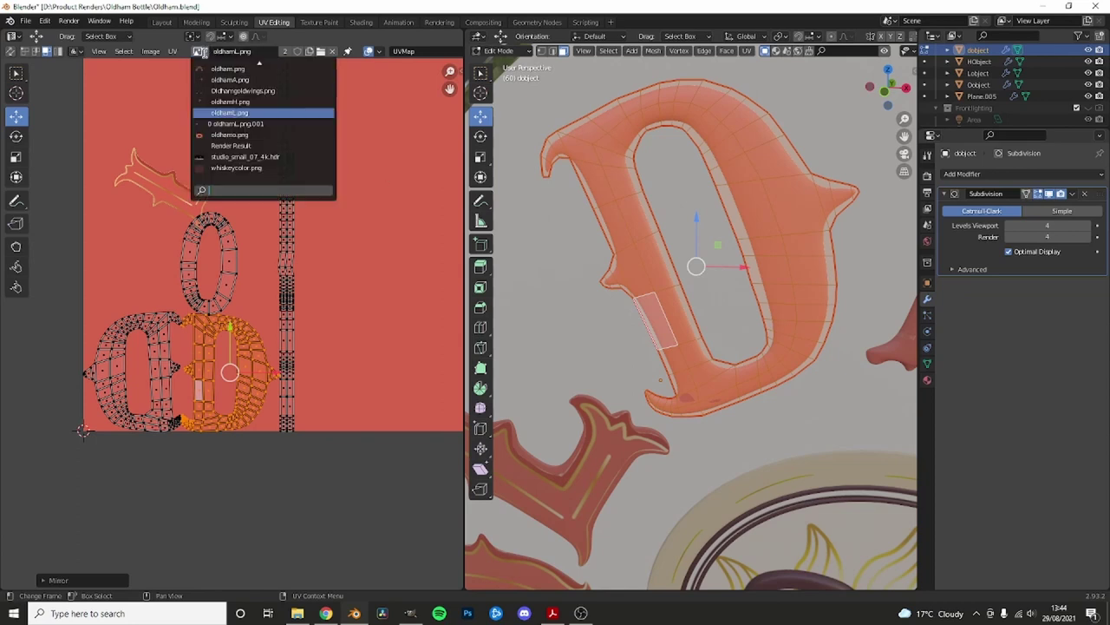
scroll(282, 106, "up", 1)
left_click(278, 90)
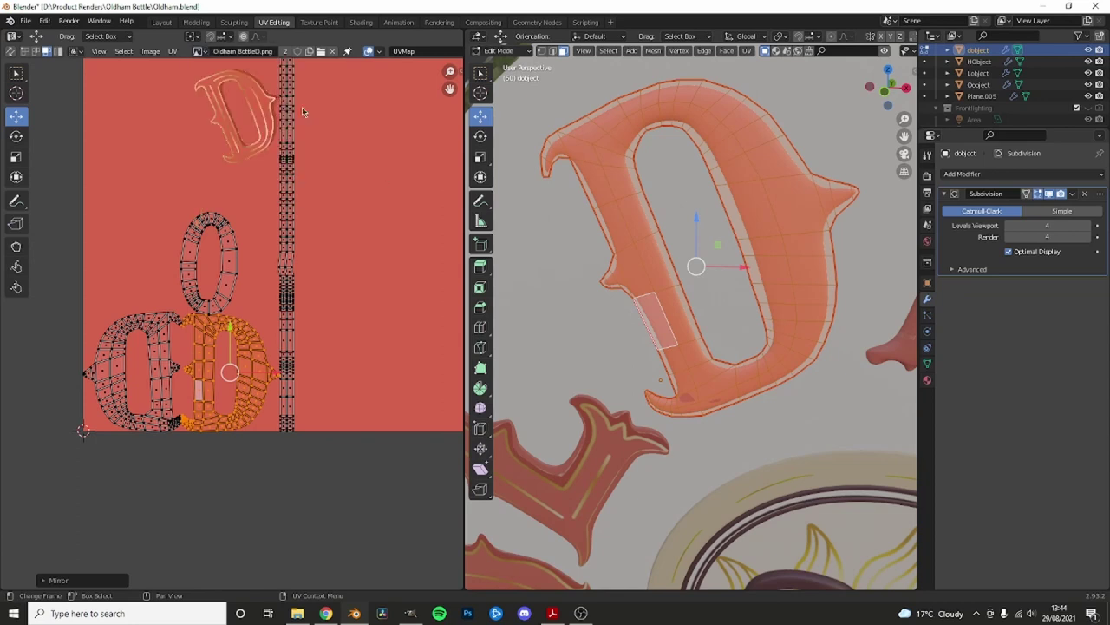
left_click(361, 22)
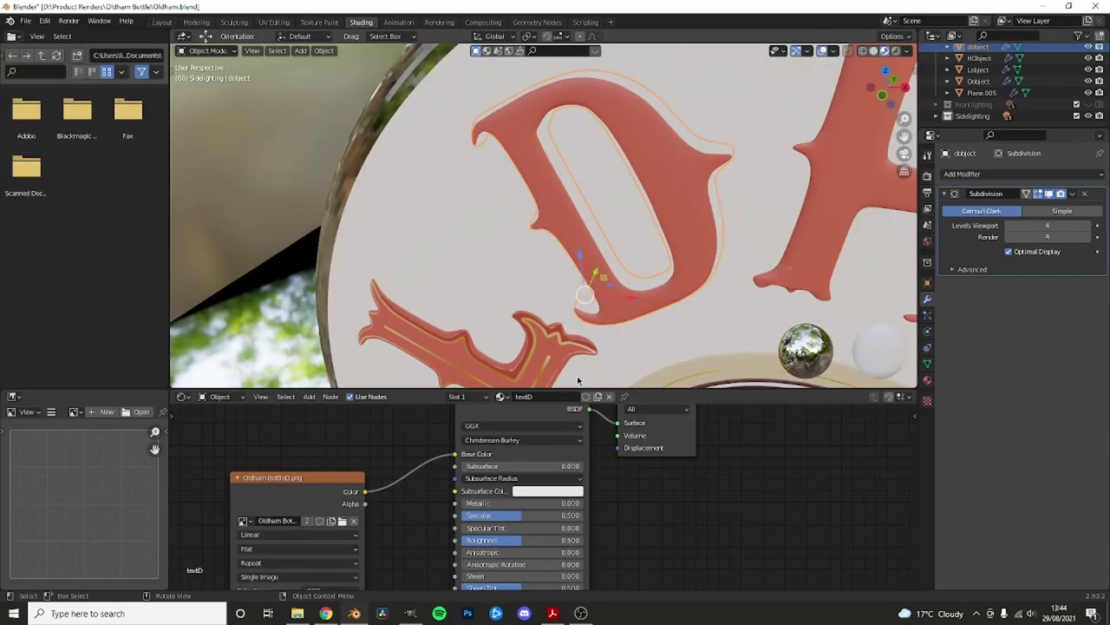
- Move, rotate and scale the D UV island to align its gold inline with the embossed D
left_click(398, 21)
left_click(273, 22)
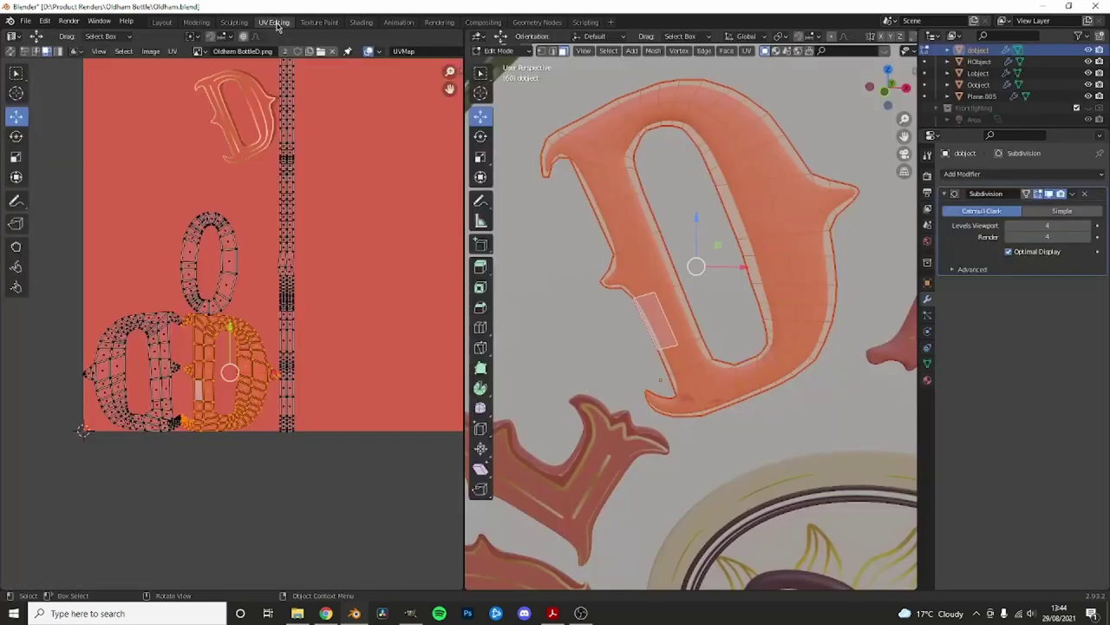
left_click_drag(231, 327, 231, 96)
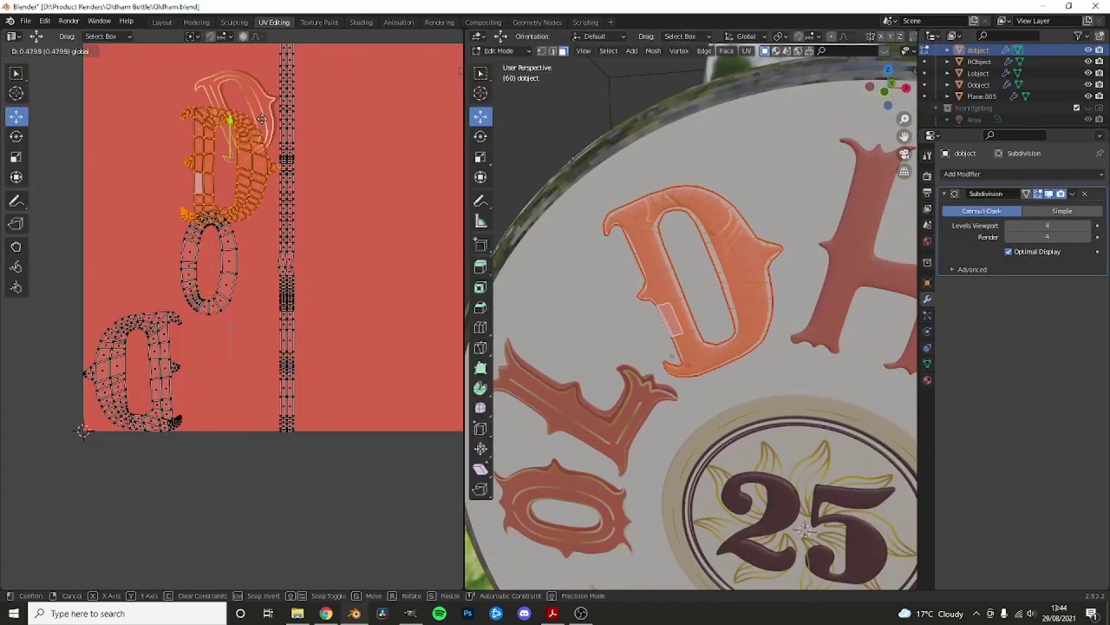
middle_click_drag(251, 173, 251, 308)
scroll(243, 251, "up", 3)
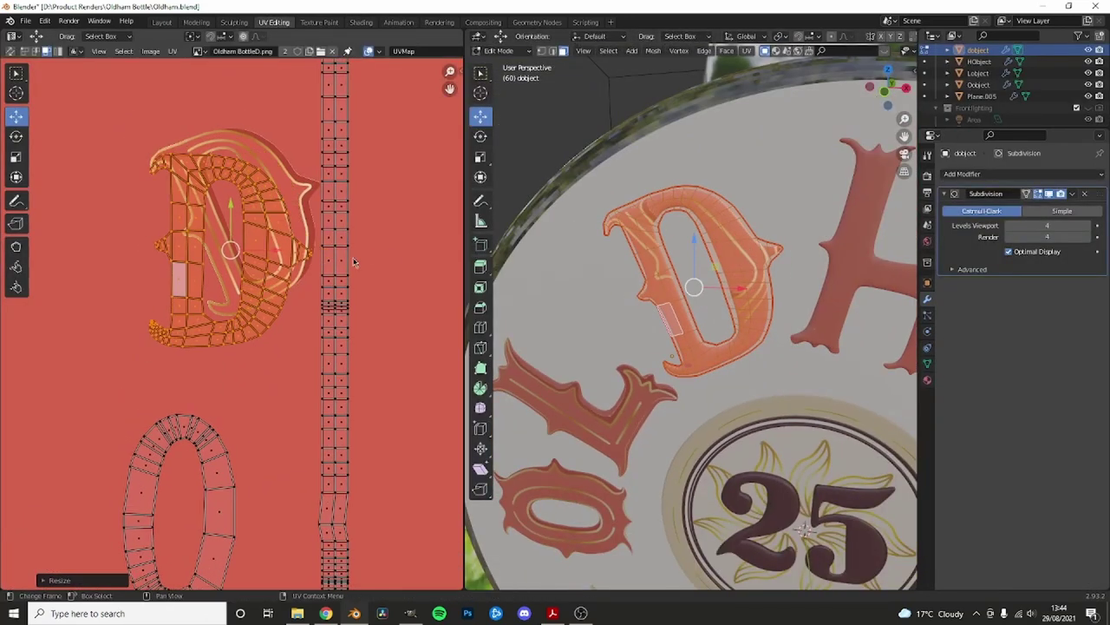
key("r")
left_click(257, 224)
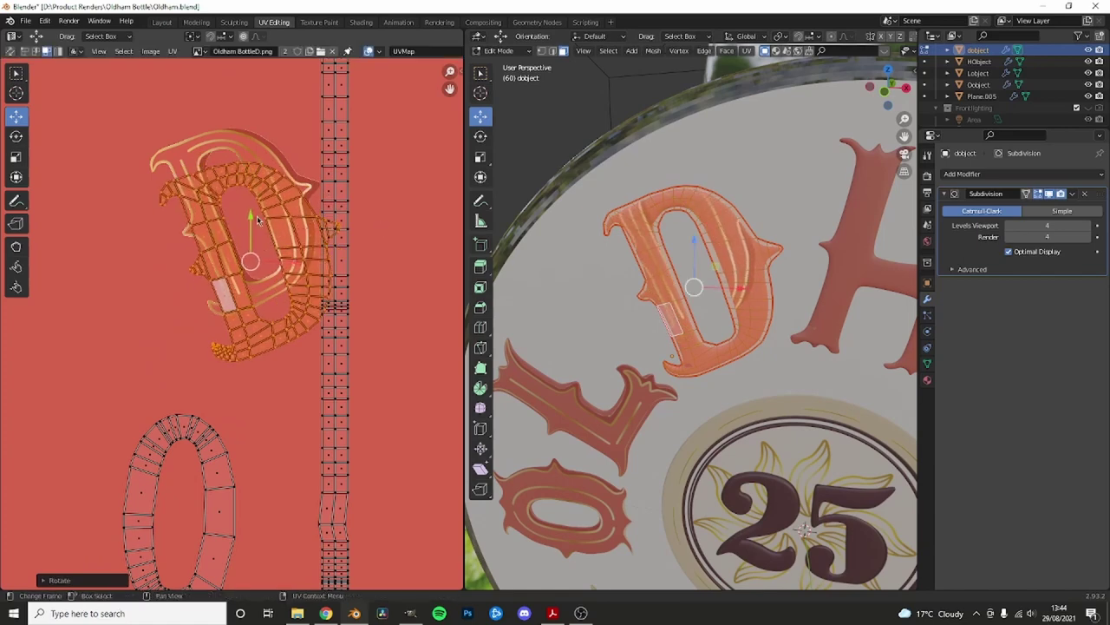
key("s")
left_click(303, 190)
key("r")
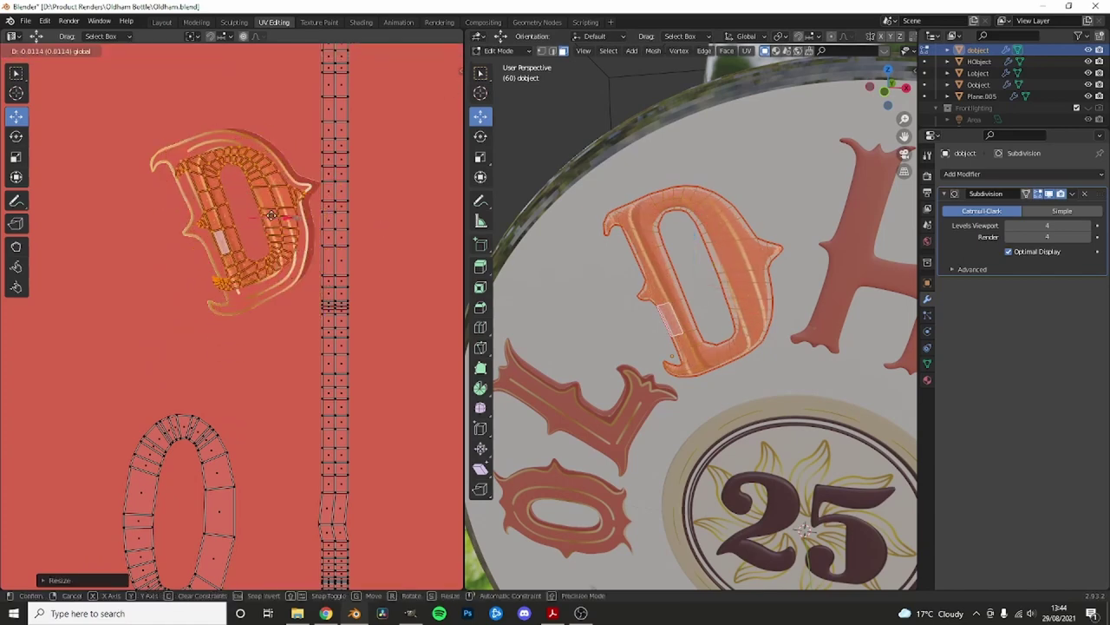
left_click(359, 194)
- Return to Object Mode, view through the camera, and save the blend file
key("Tab")
middle_click_drag(694, 284, 599, 154)
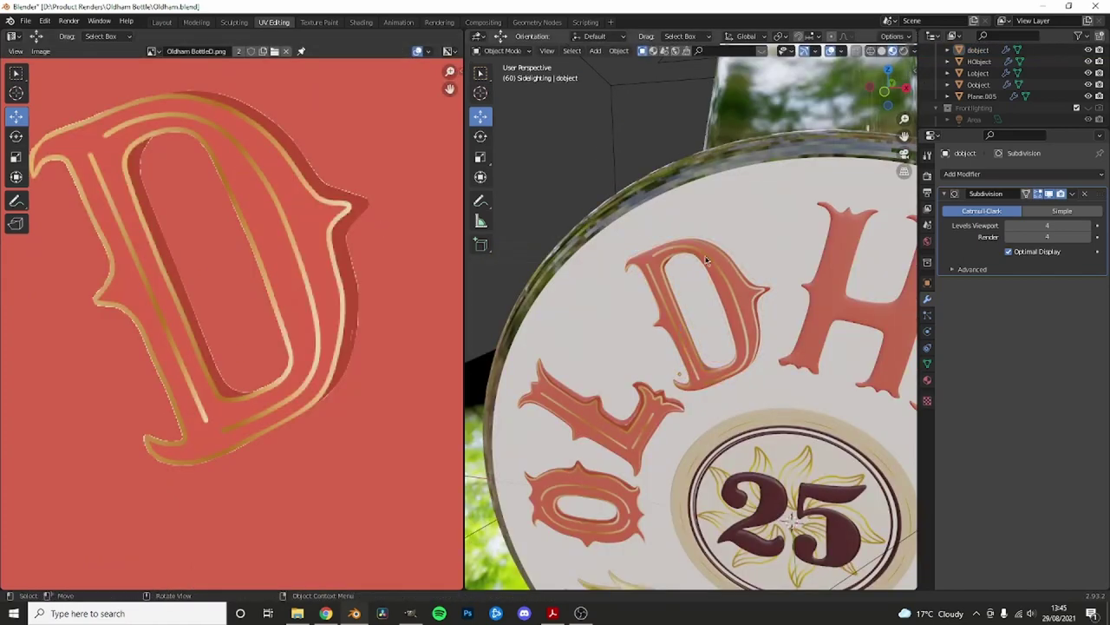
middle_click_drag(706, 260, 718, 263)
scroll(707, 330, "down", 5)
key("KP_0")
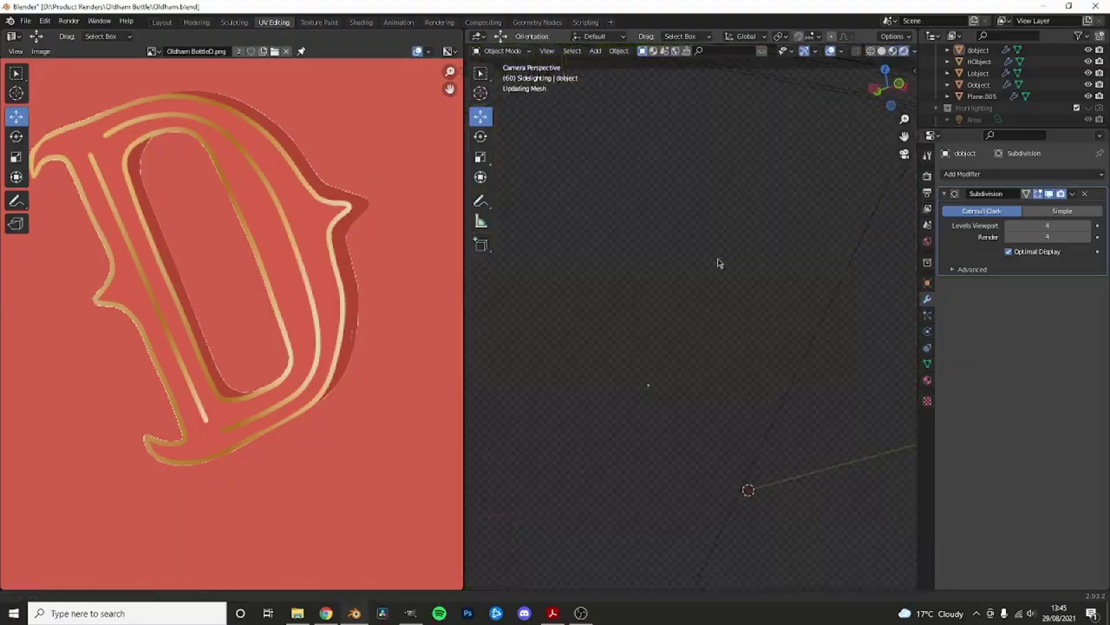
key("ctrl+s")
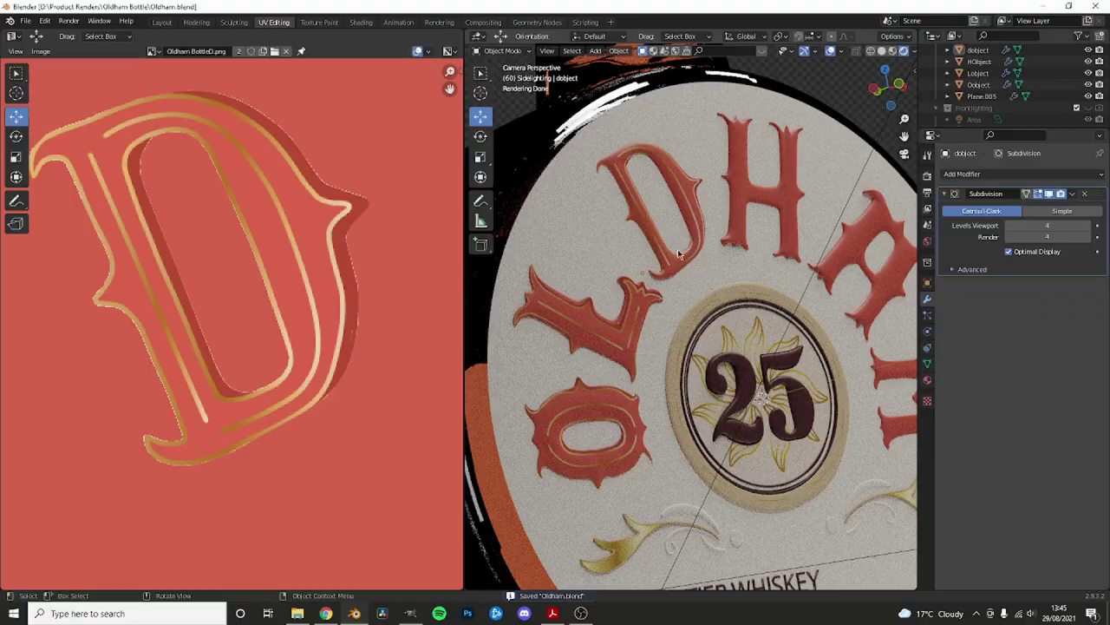
scroll(693, 266, "up", 3)
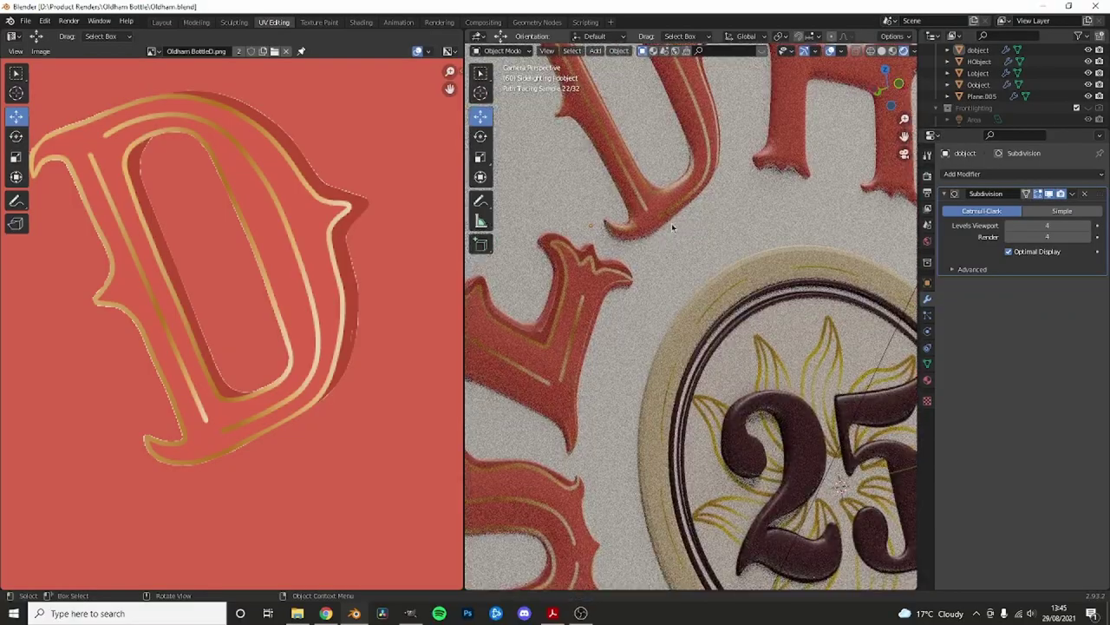
scroll(680, 228, "down", 1)
scroll(653, 363, "down", 2)
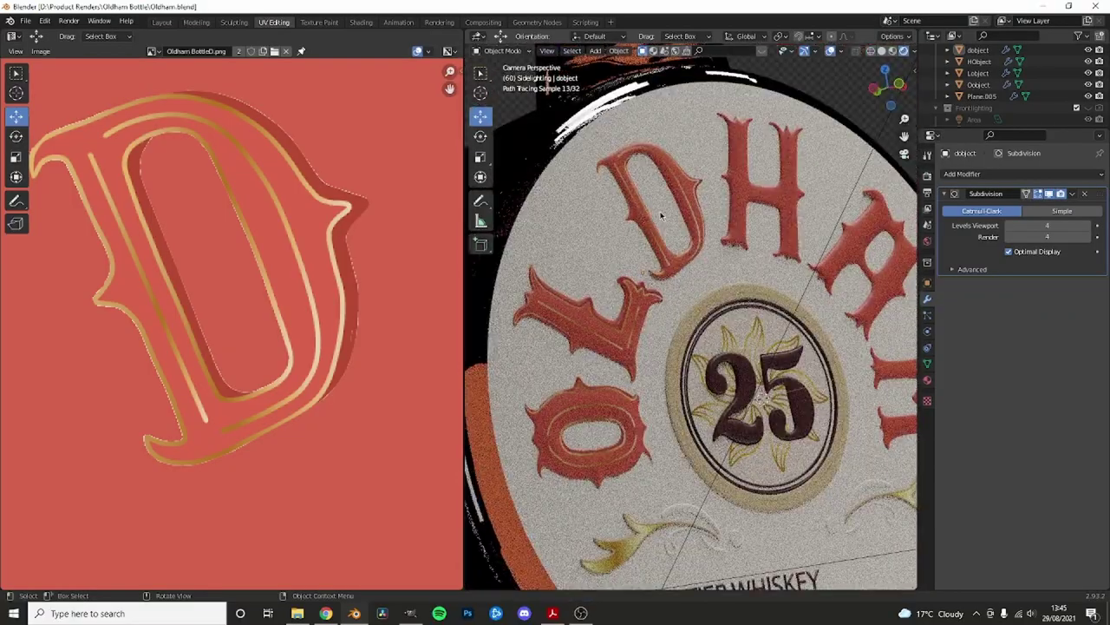
scroll(649, 364, "up", 2)
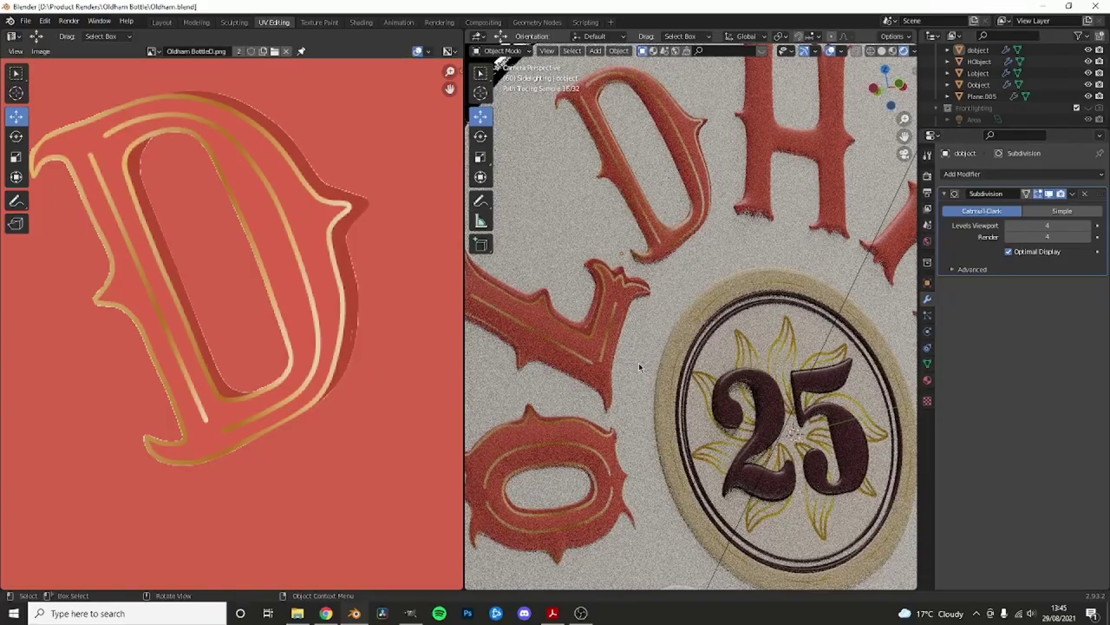
scroll(640, 368, "down", 1)
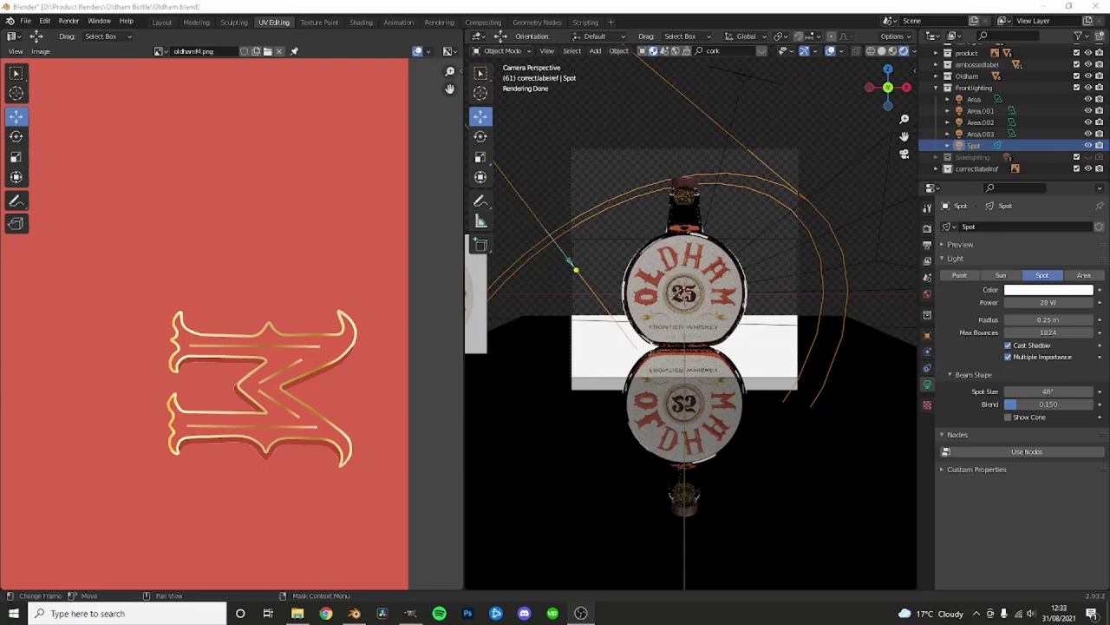
scroll(690, 321, "up", 1)
scroll(691, 321, "up", 2)
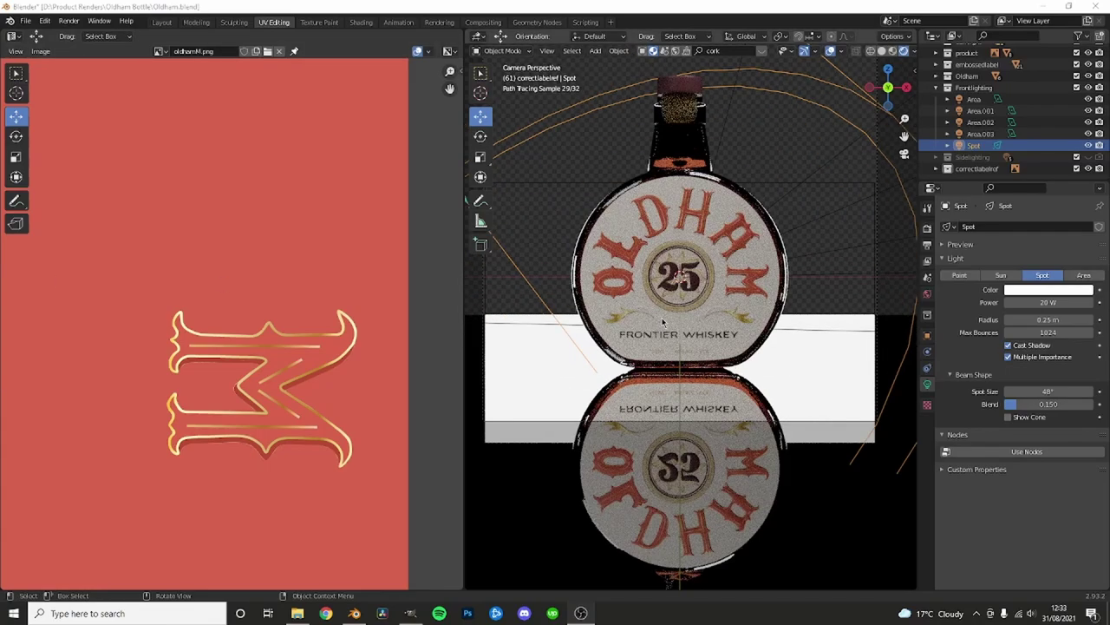
scroll(691, 321, "up", 2)
scroll(690, 321, "down", 2)
scroll(691, 321, "down", 1)
mouse_move(690, 321)
middle_mouse_down()
mouse_move(718, 314)
mouse_move(649, 340)
middle_mouse_up()
key("KP_0")
scroll(660, 329, "up", 3)
left_click(679, 310)
scroll(712, 347, "down", 2)
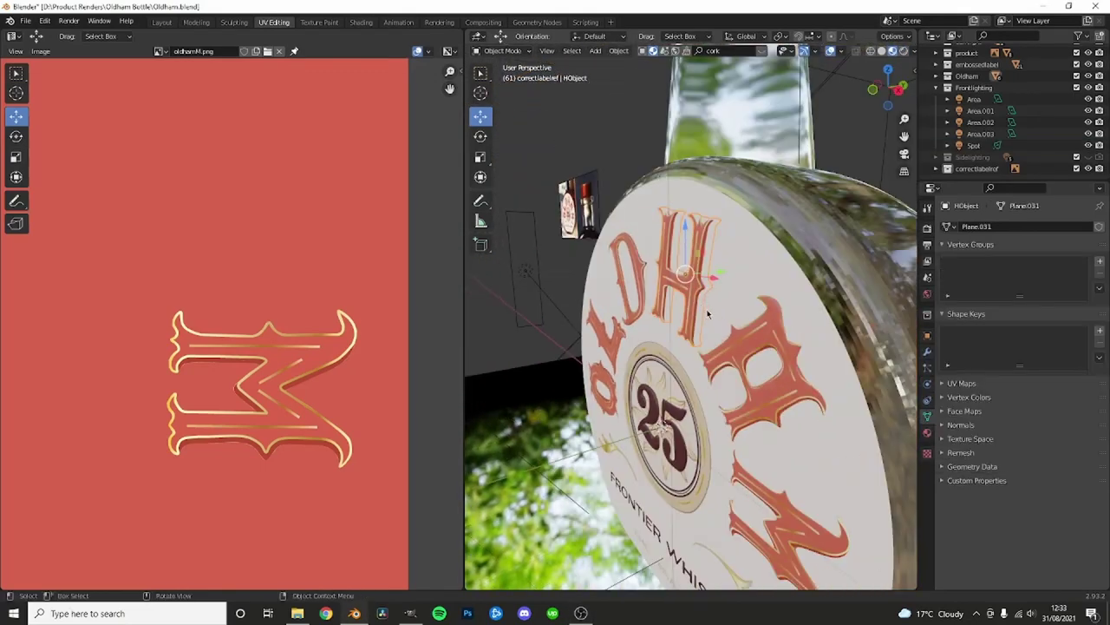
mouse_move(751, 385)
middle_mouse_down()
mouse_move(716, 391)
mouse_move(714, 341)
mouse_move(687, 298)
middle_mouse_up()
left_click(716, 392)
mouse_move(660, 344)
middle_mouse_down()
mouse_move(645, 383)
mouse_move(653, 232)
mouse_move(519, 338)
middle_mouse_up()
key("g")
right_click(644, 349)
left_click(644, 350)
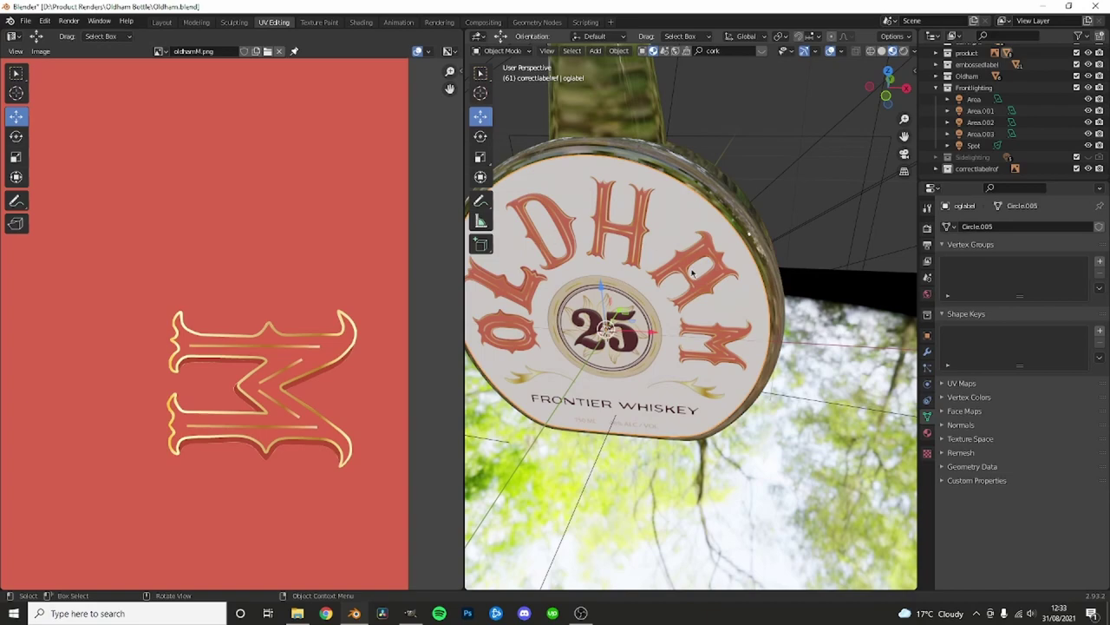
middle_click_drag(692, 273, 626, 302)
scroll(626, 302, "up", 5)
left_click(526, 278)
mouse_move(526, 277)
middle_mouse_down()
mouse_move(584, 294)
mouse_move(612, 333)
mouse_move(687, 236)
middle_mouse_up()
left_click(692, 275)
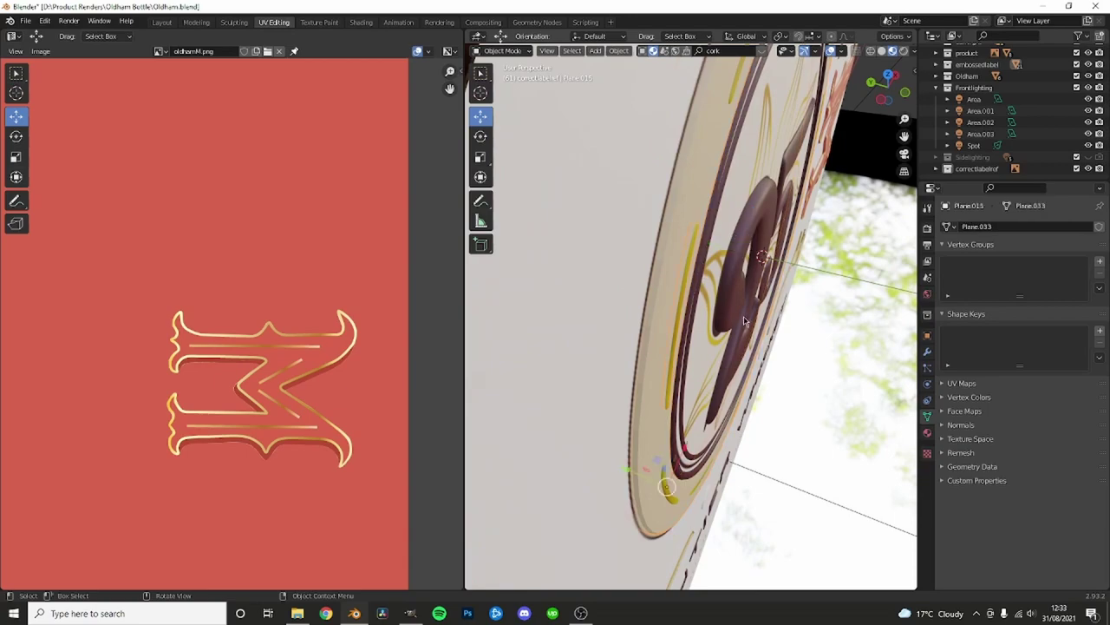
middle_click_drag(743, 316, 737, 314)
scroll(738, 314, "down", 3)
scroll(731, 316, "up", 4)
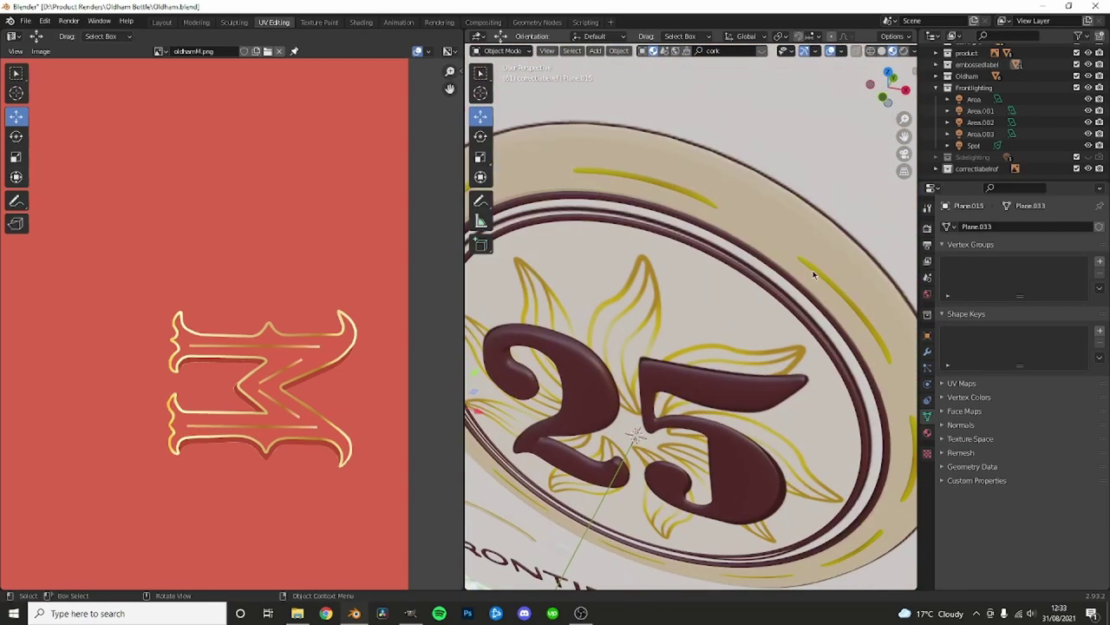
left_click(814, 275)
mouse_move(814, 275)
middle_mouse_down()
mouse_move(736, 301)
mouse_move(709, 297)
mouse_move(705, 317)
middle_mouse_up()
left_click(760, 281)
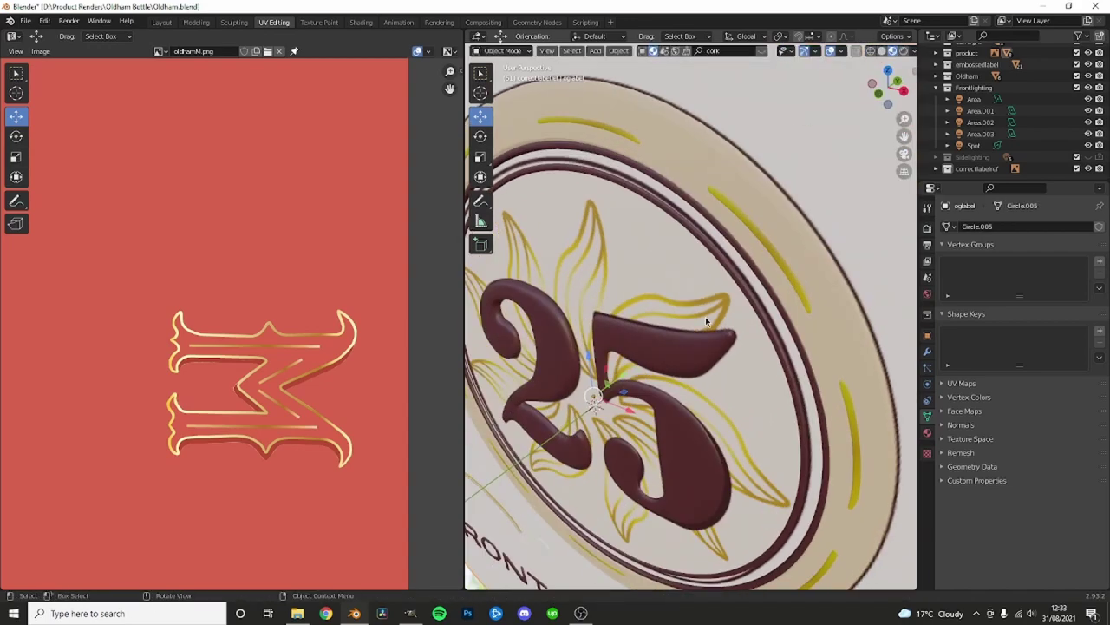
key("KP_1")
scroll(633, 304, "up", 2)
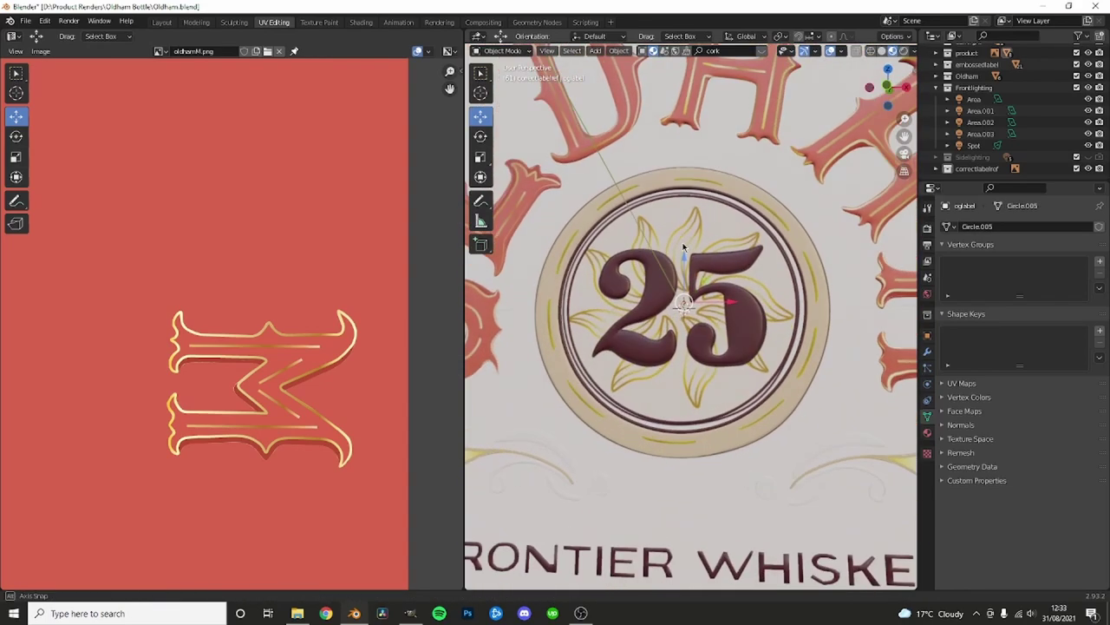
scroll(736, 324, "down", 3)
scroll(737, 324, "up", 3)
middle_click_drag(737, 324, 622, 334)
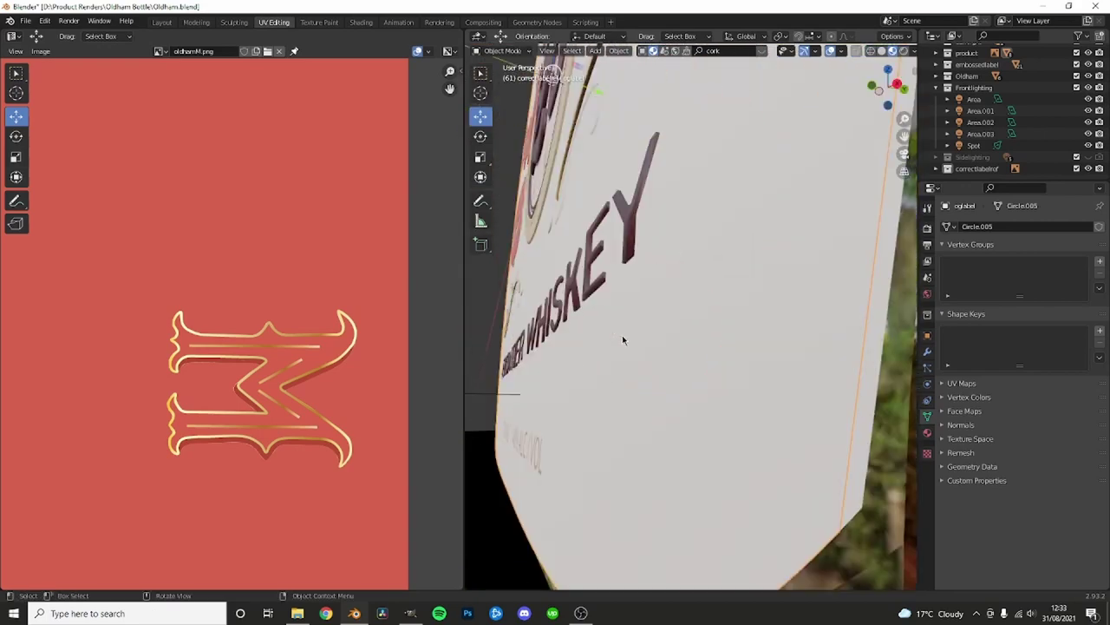
scroll(622, 335, "up", 2)
key("KP_0")
scroll(660, 373, "up", 2)
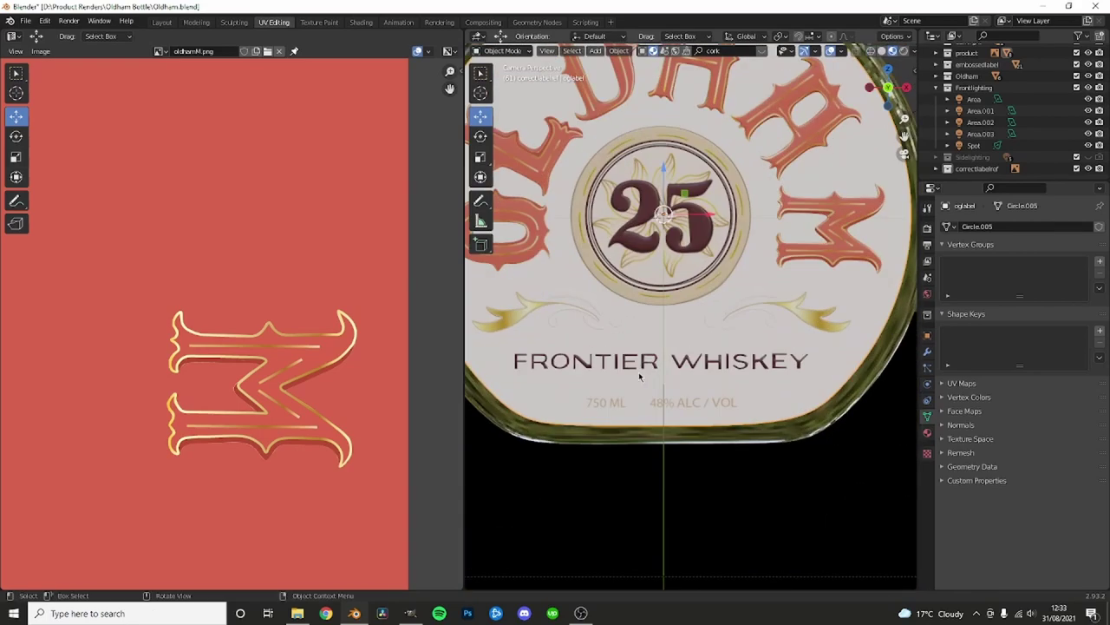
scroll(669, 373, "up", 2)
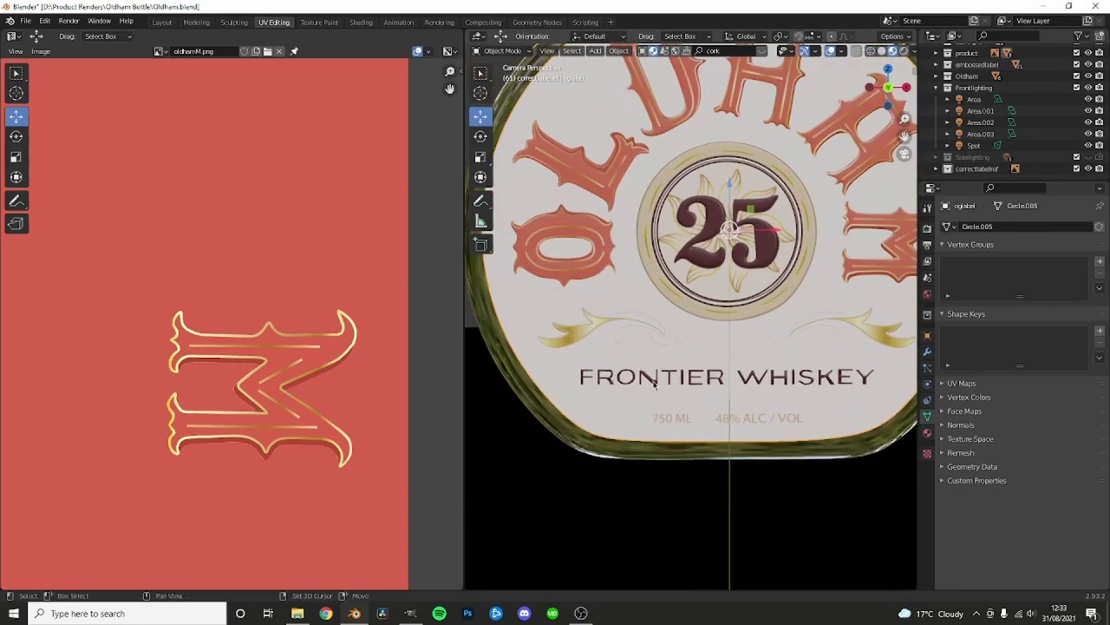
scroll(655, 381, "up", 2)
scroll(657, 378, "up", 2)
scroll(659, 368, "up", 2)
scroll(662, 358, "down", 1)
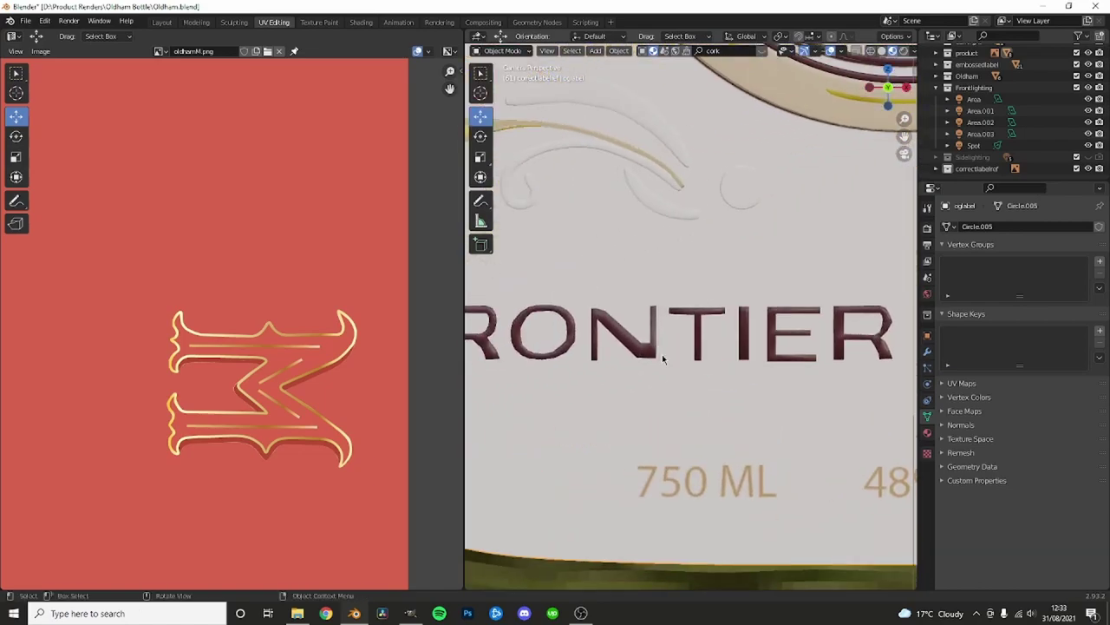
scroll(663, 358, "up", 2)
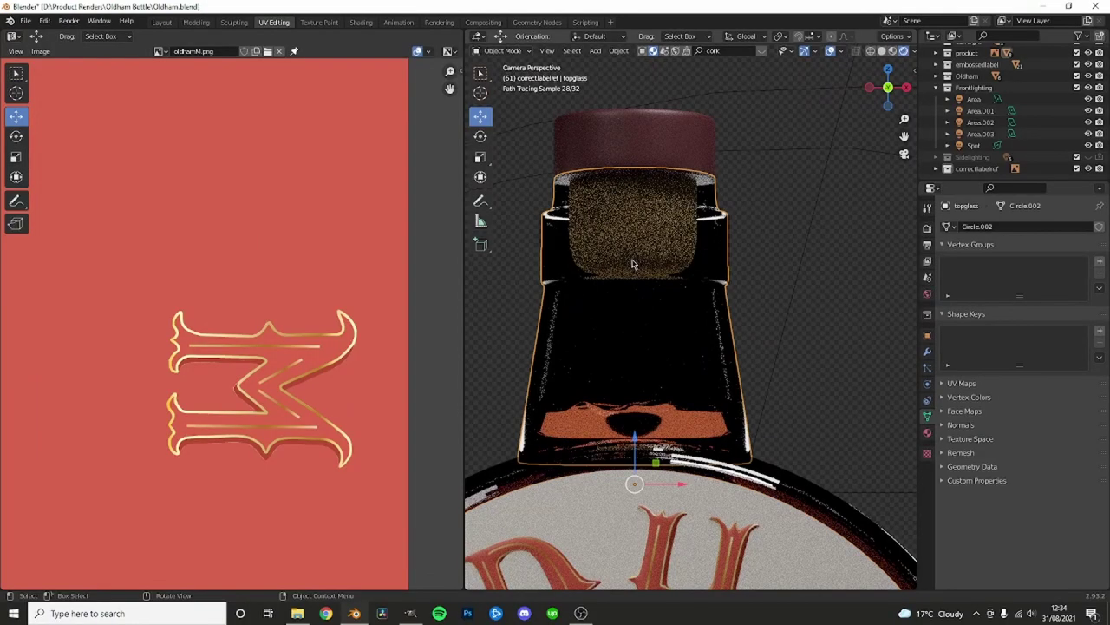
- Apply the Procedural Cork asset to the top cork and view its nodes in Shading
left_click(647, 225)
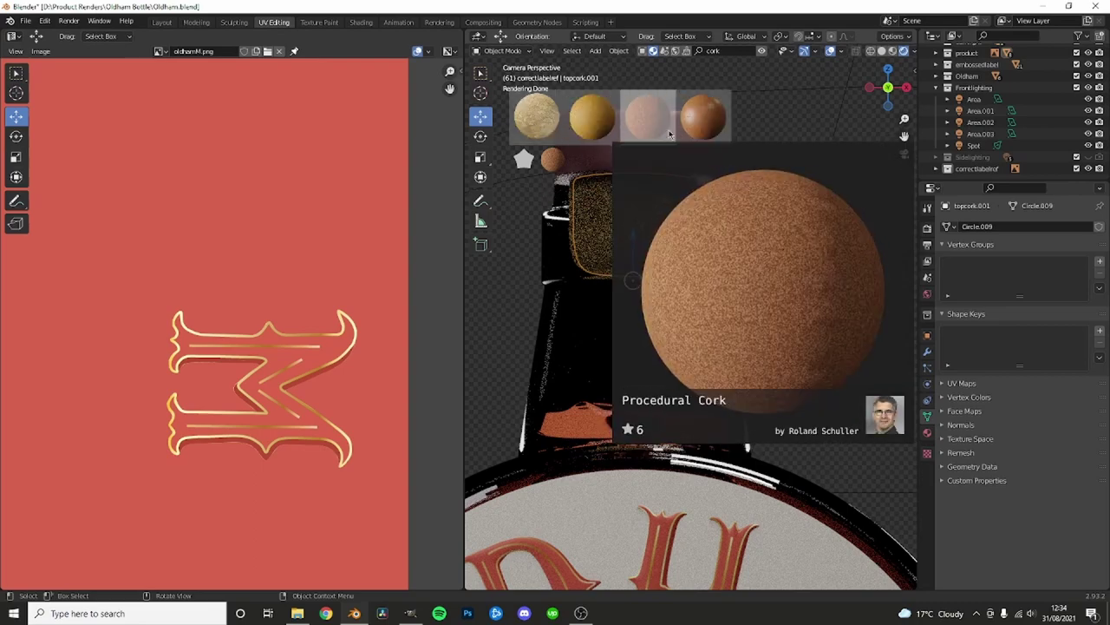
mouse_move(646, 116)
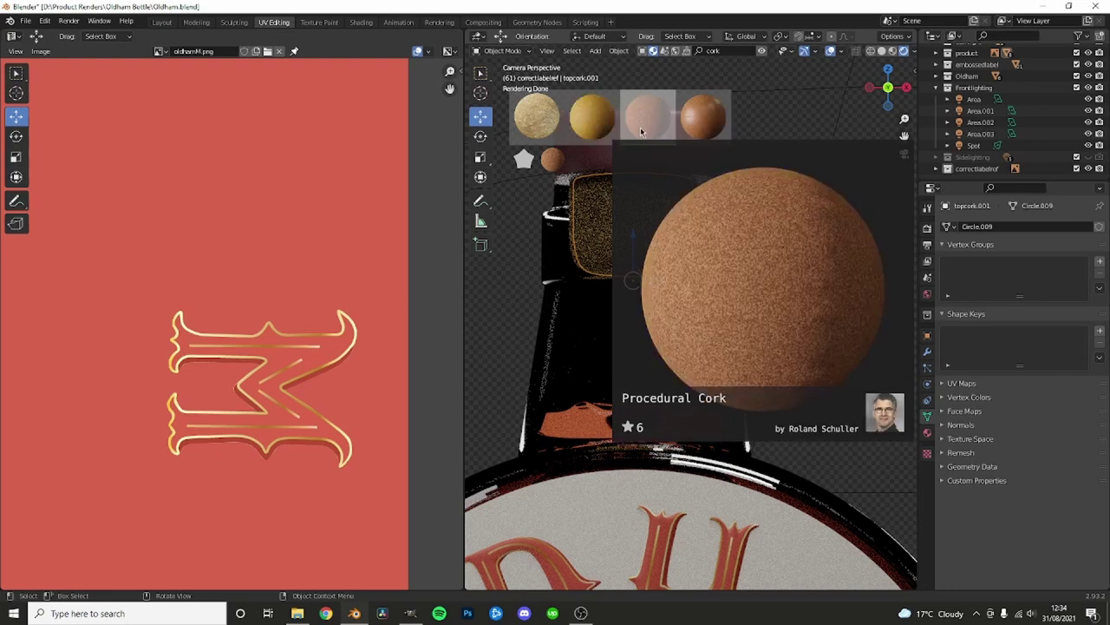
left_click(641, 131)
left_click(683, 222)
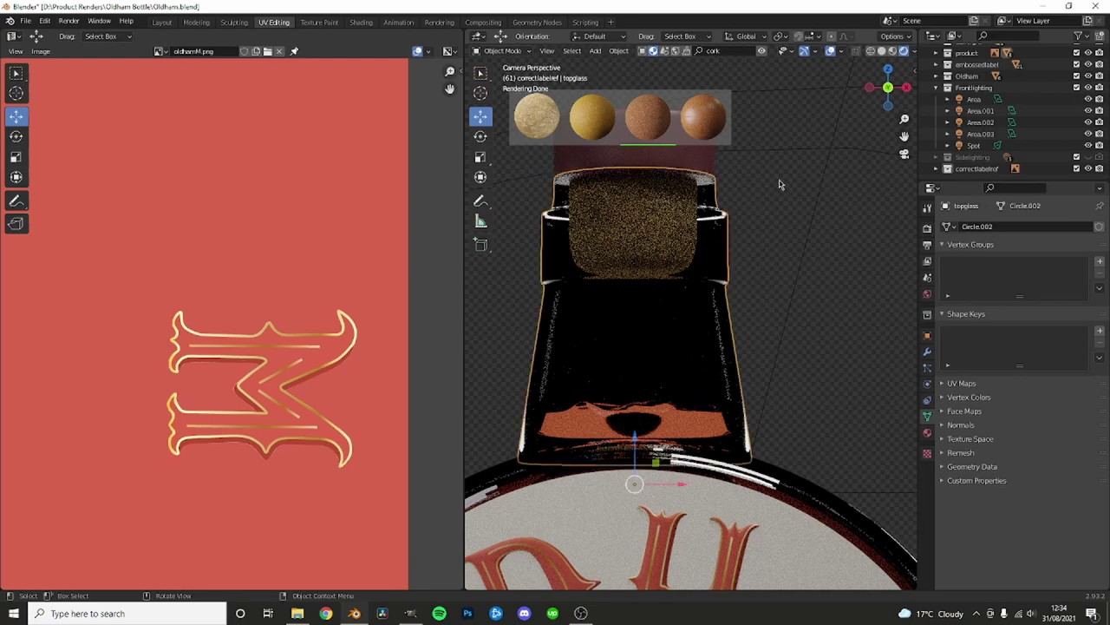
left_click(667, 219)
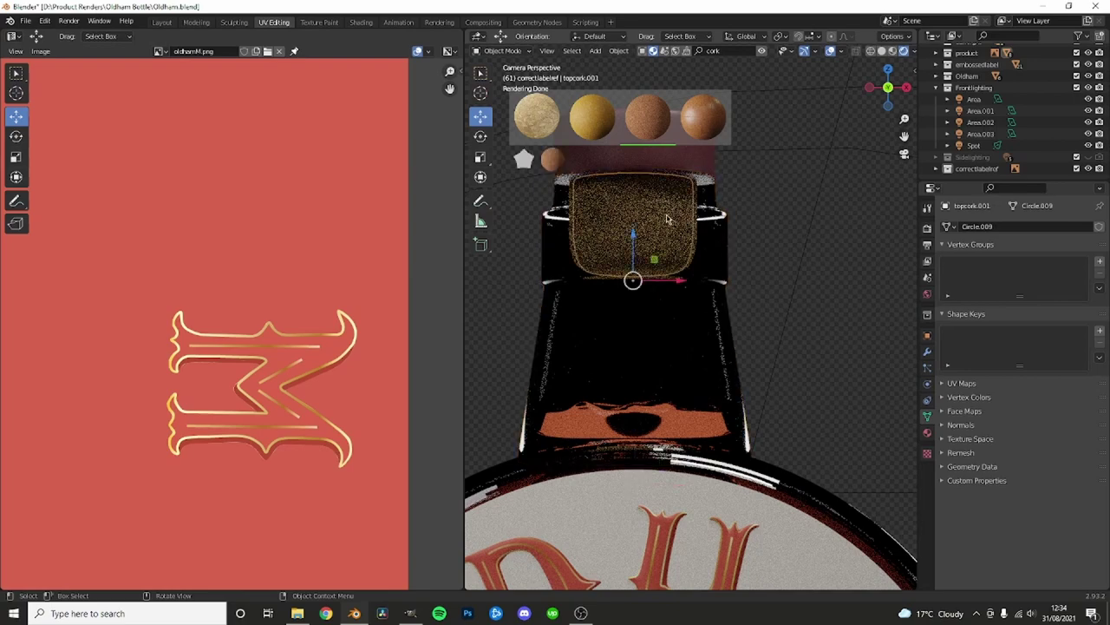
left_click(362, 24)
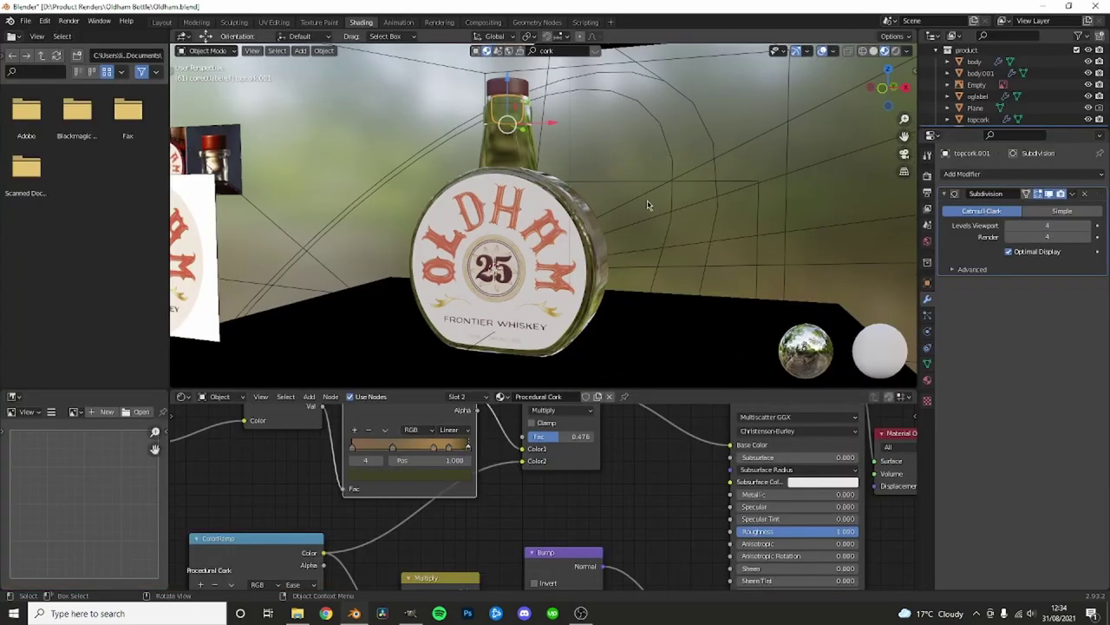
- Look through the cam2 camera with rendered viewport shading
left_click(647, 205)
key("KP_0")
scroll(615, 251, "down", 3)
left_click(881, 51)
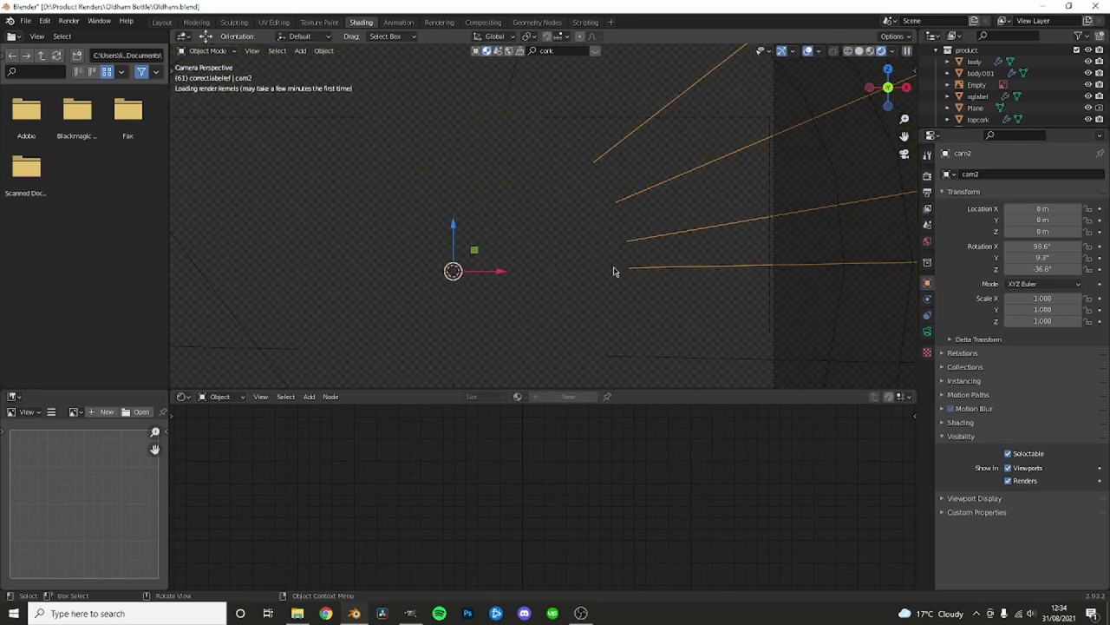
- Collapse Sidelighting, expand Frontlighting, select Spot and Empty.001, and render with F12
left_click(948, 50)
left_click(937, 108)
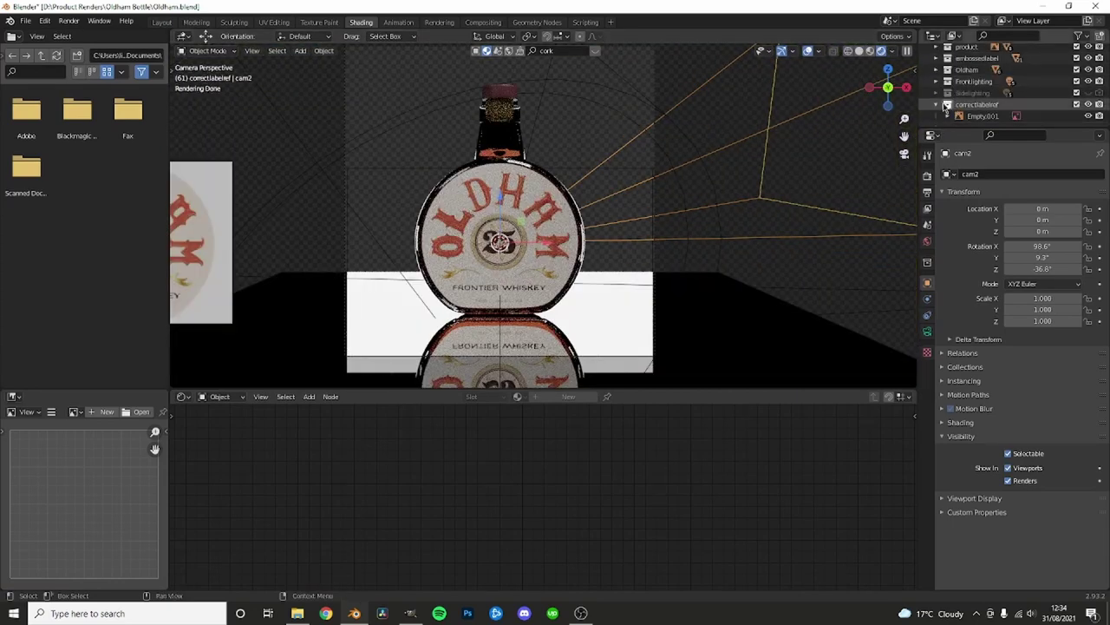
left_click(941, 104)
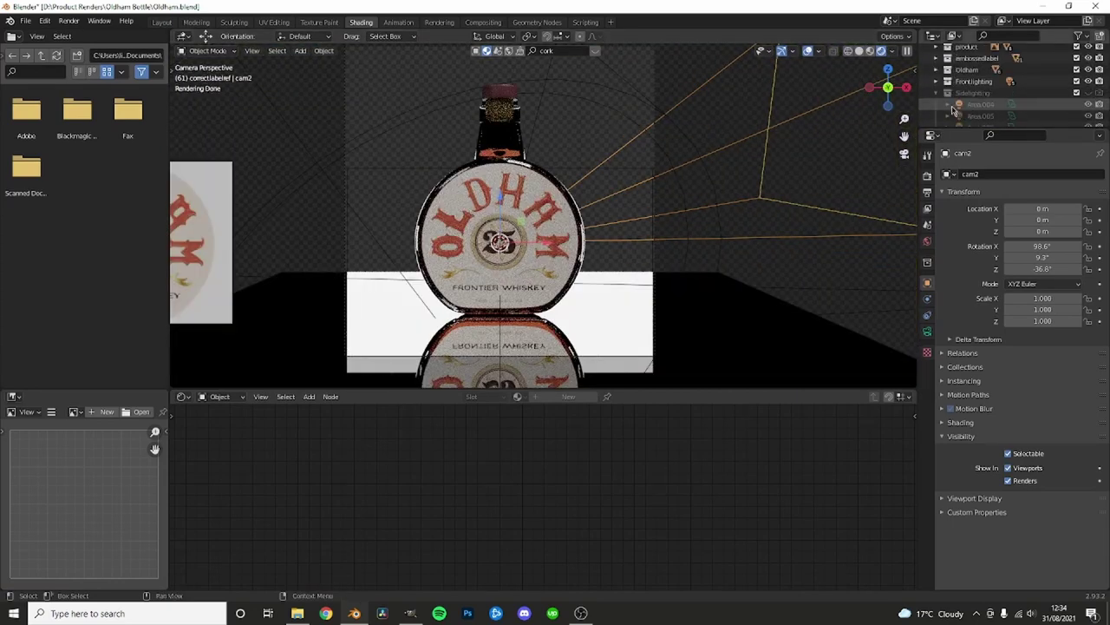
left_click(937, 93)
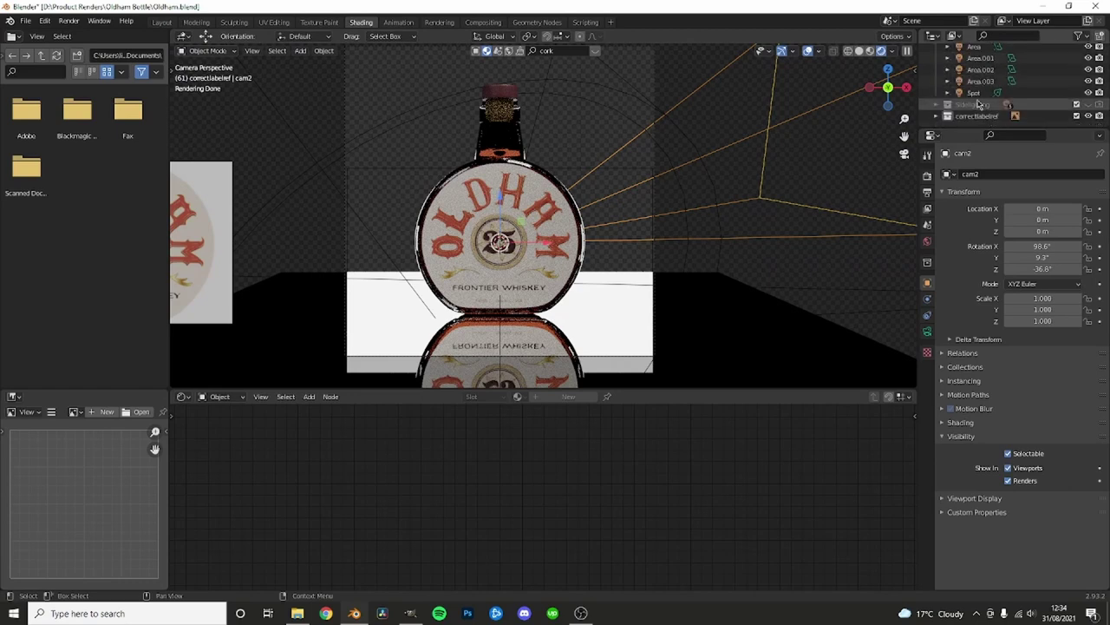
left_click(974, 93)
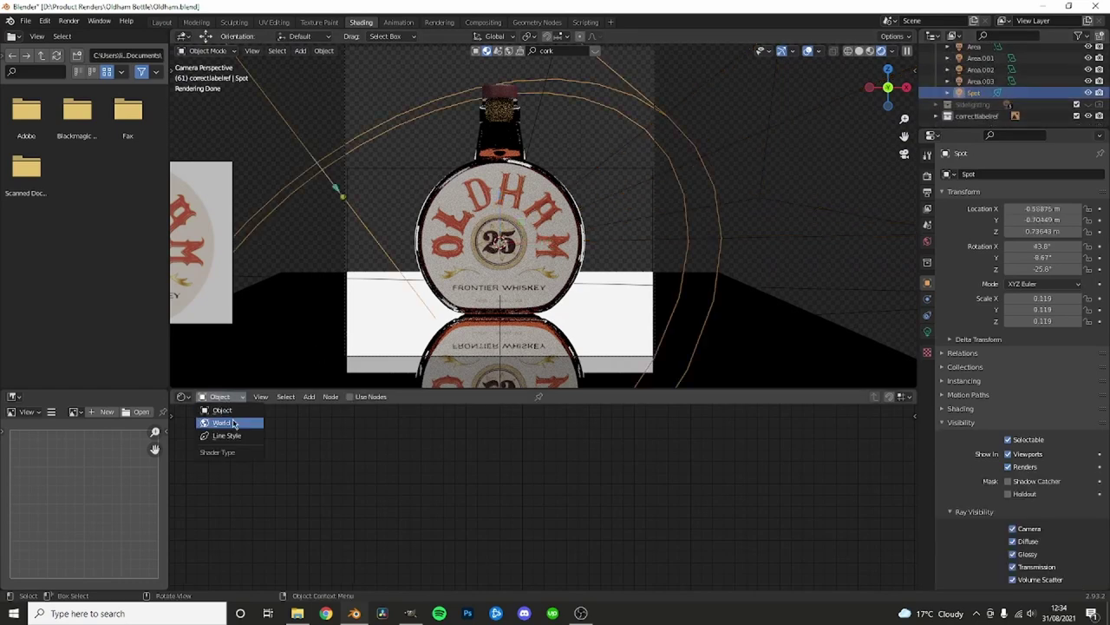
scroll(338, 230, "down", 3)
left_click(339, 230)
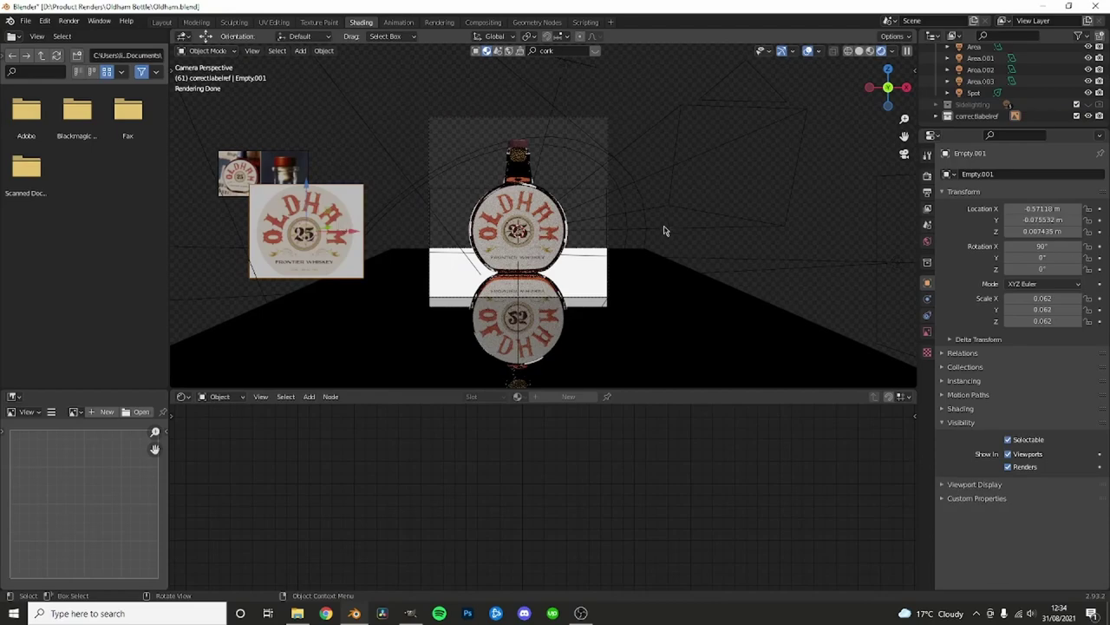
key("F12")
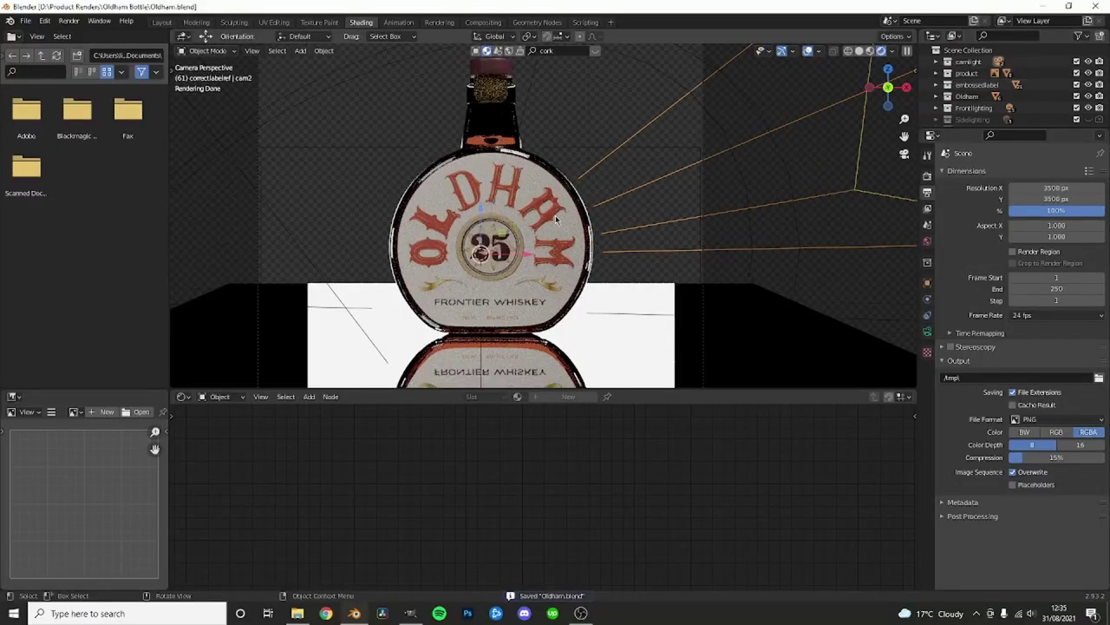
scroll(581, 188, "up", 3)
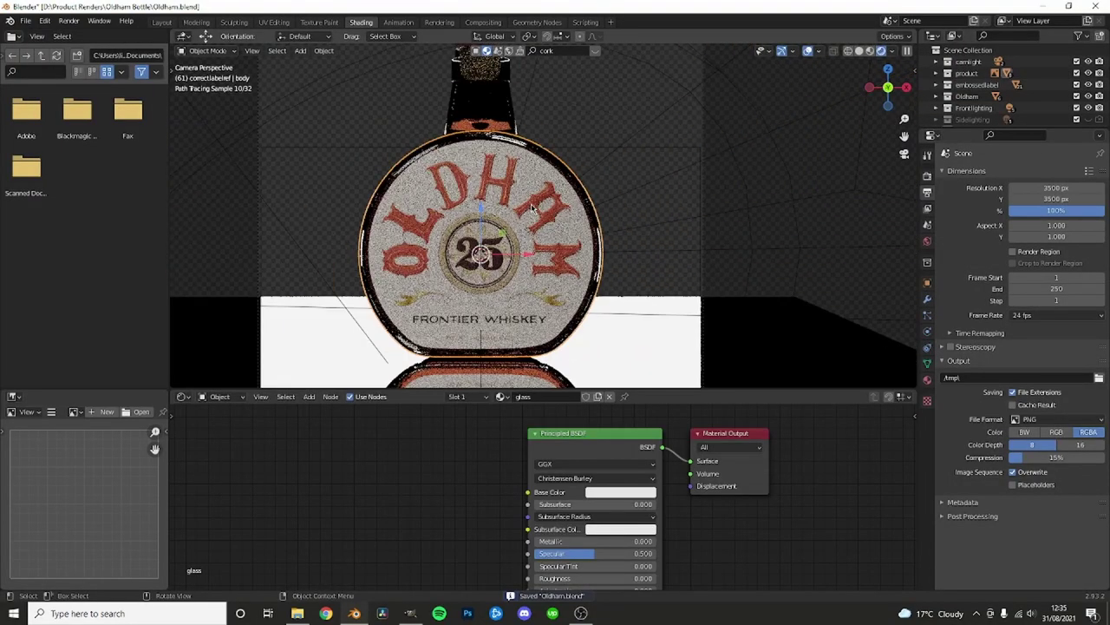
- Add a Hair particle system to the bottle body
left_click(928, 334)
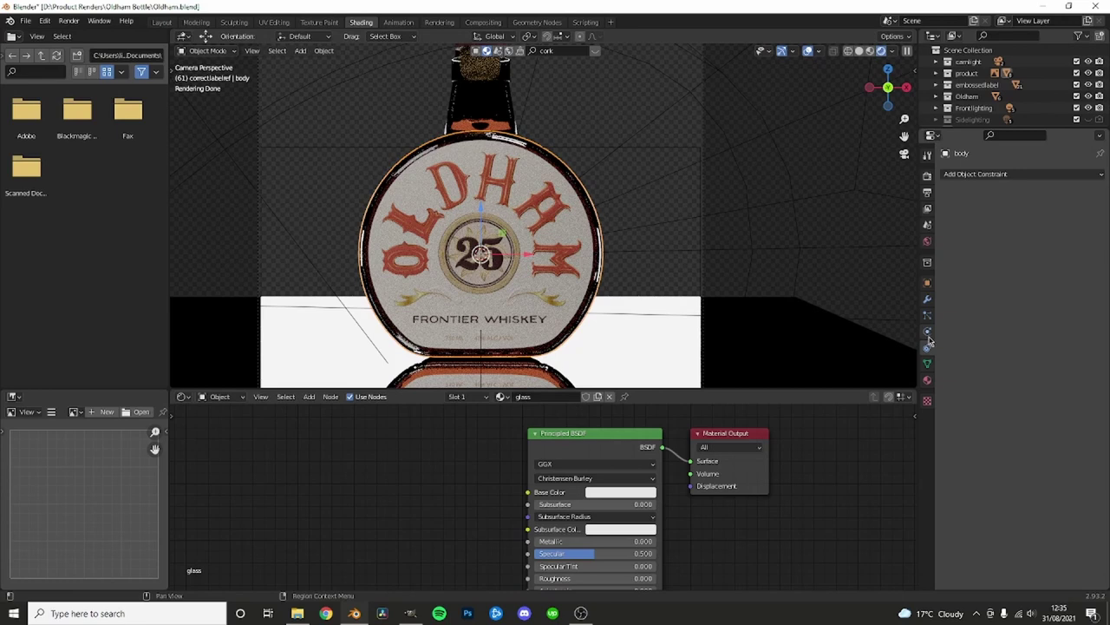
left_click(928, 339)
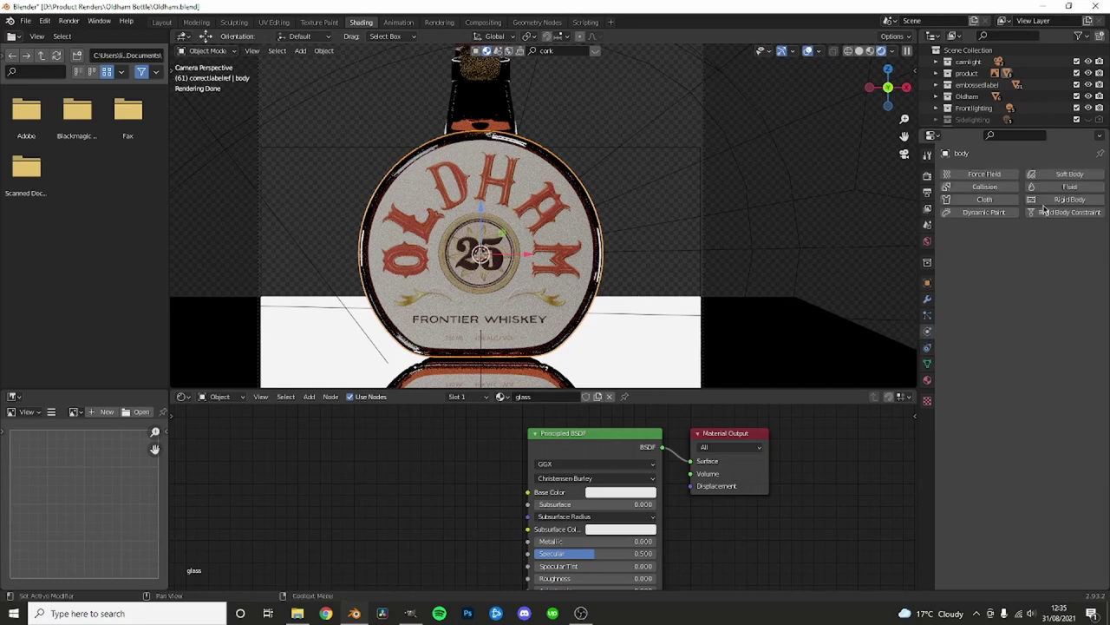
left_click(930, 322)
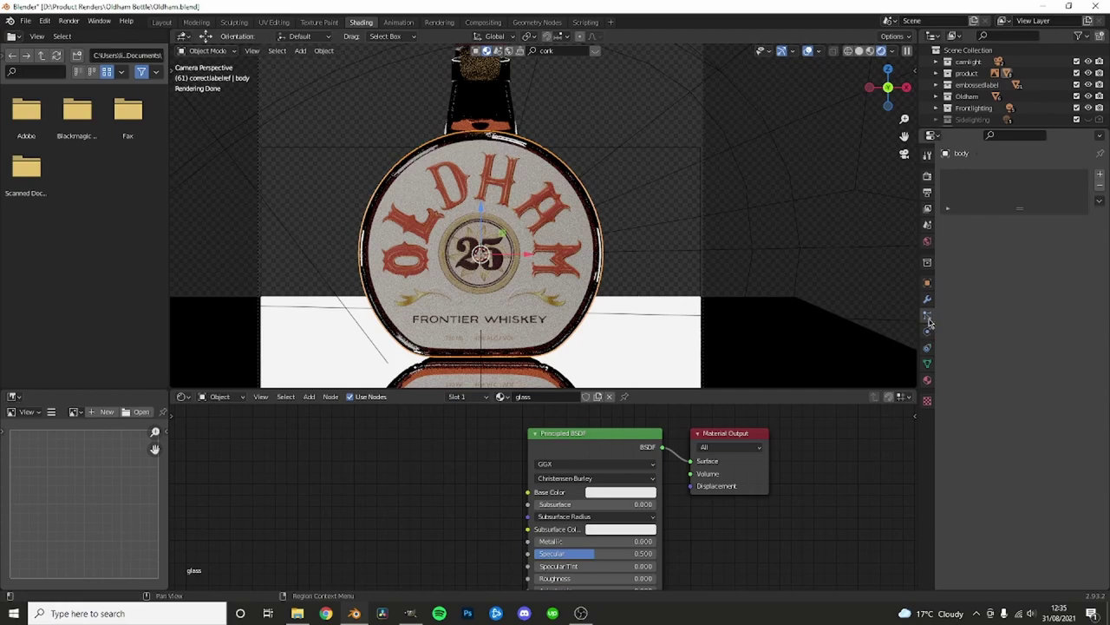
left_click(1100, 175)
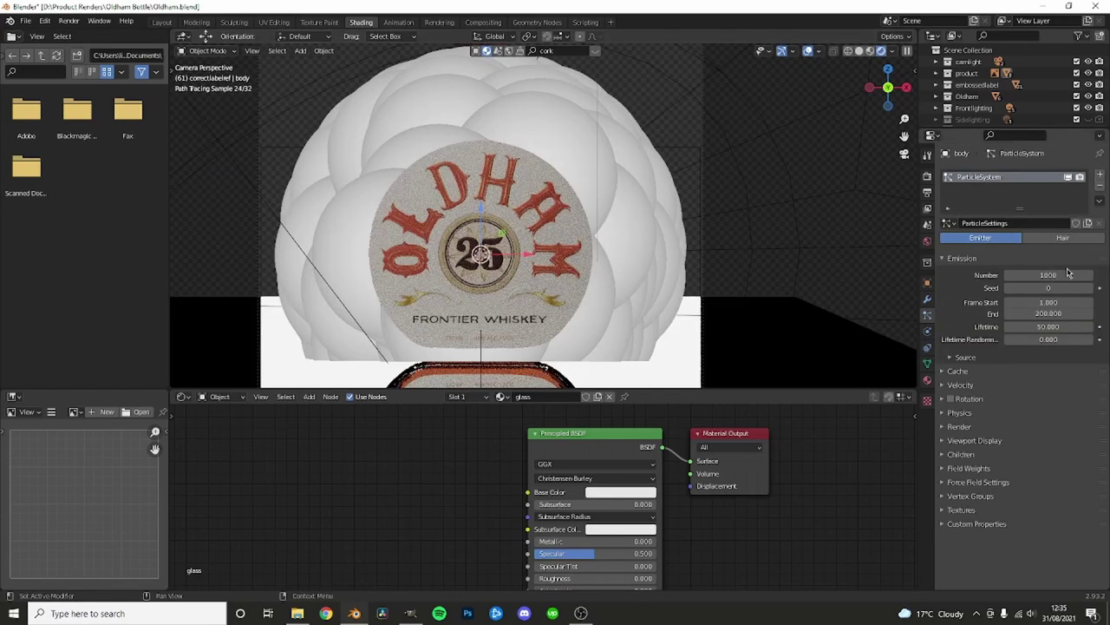
left_click(1063, 238)
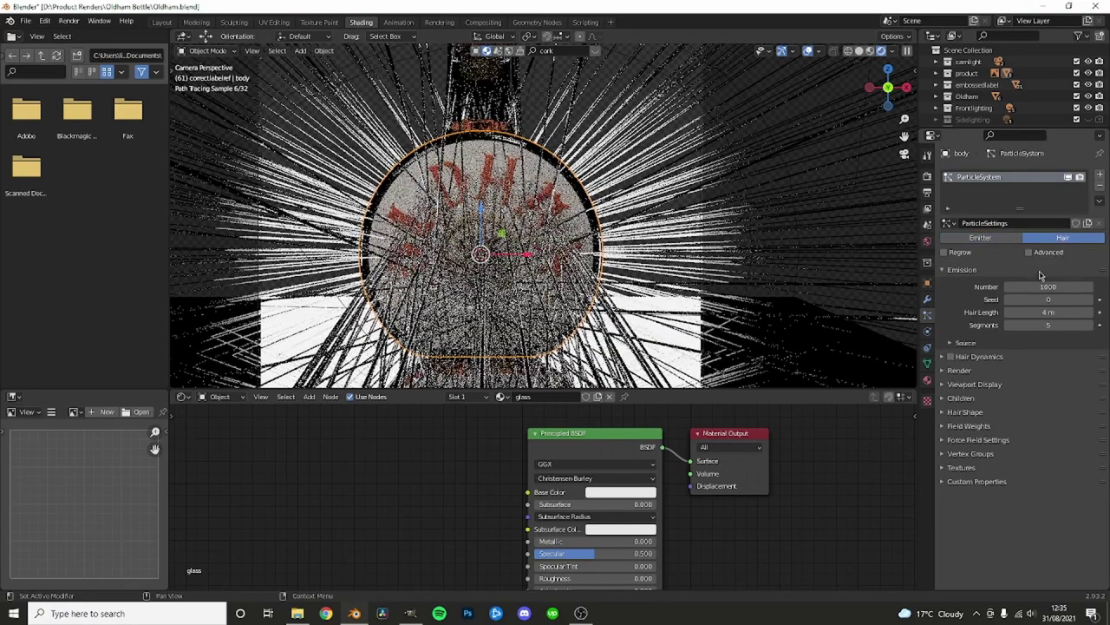
- Switch the viewport to Material Preview and save Oldham.blend
key("z")
left_click(646, 319)
key("ctrl+s")
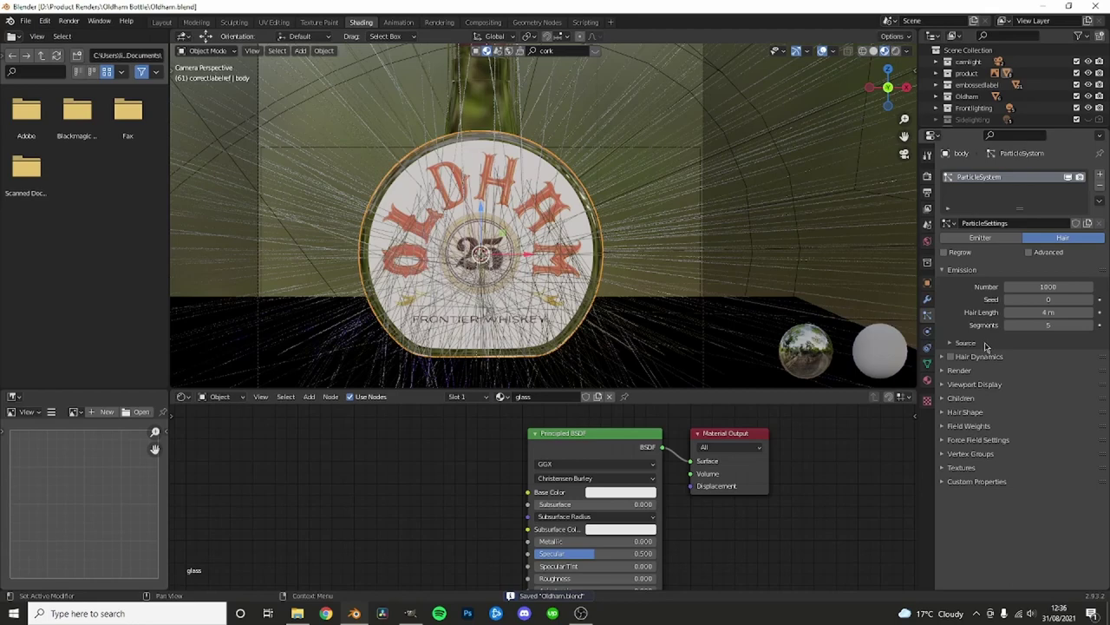
scroll(967, 109, "down", 1)
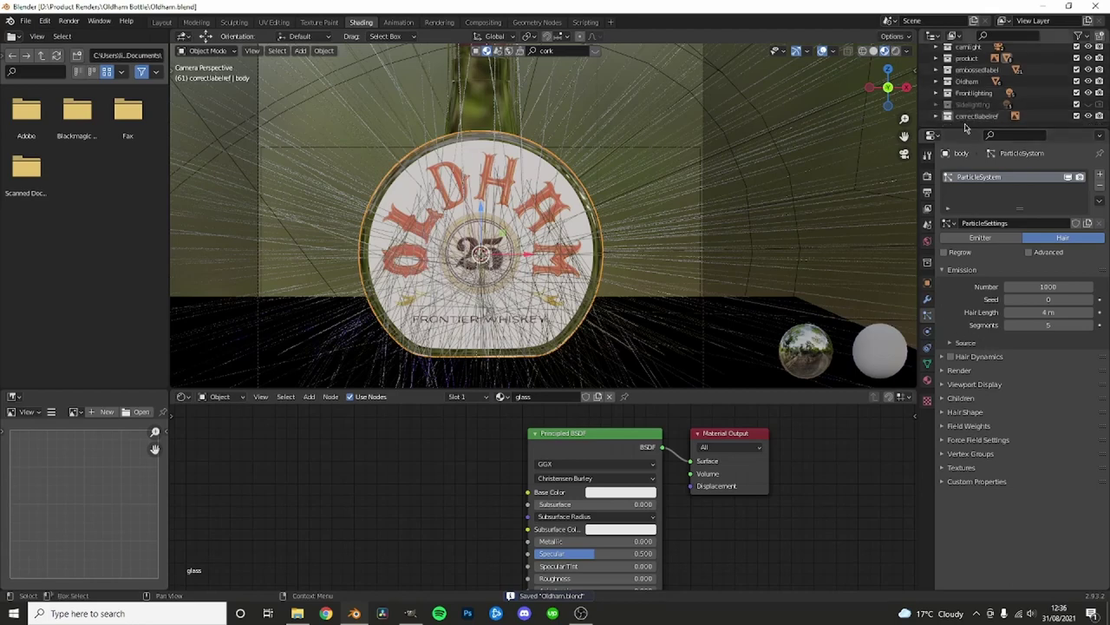
left_click_drag(961, 127, 961, 204)
- Create a new Outliner collection named waterdrop
key("x")
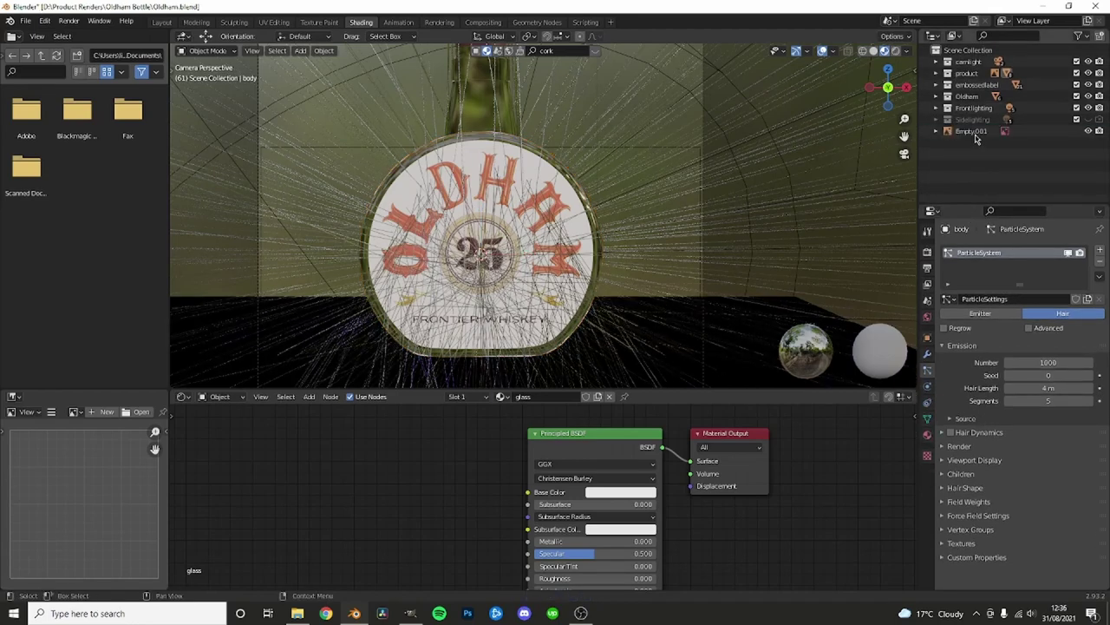
right_click(974, 137)
left_click(972, 136)
double_click(979, 131)
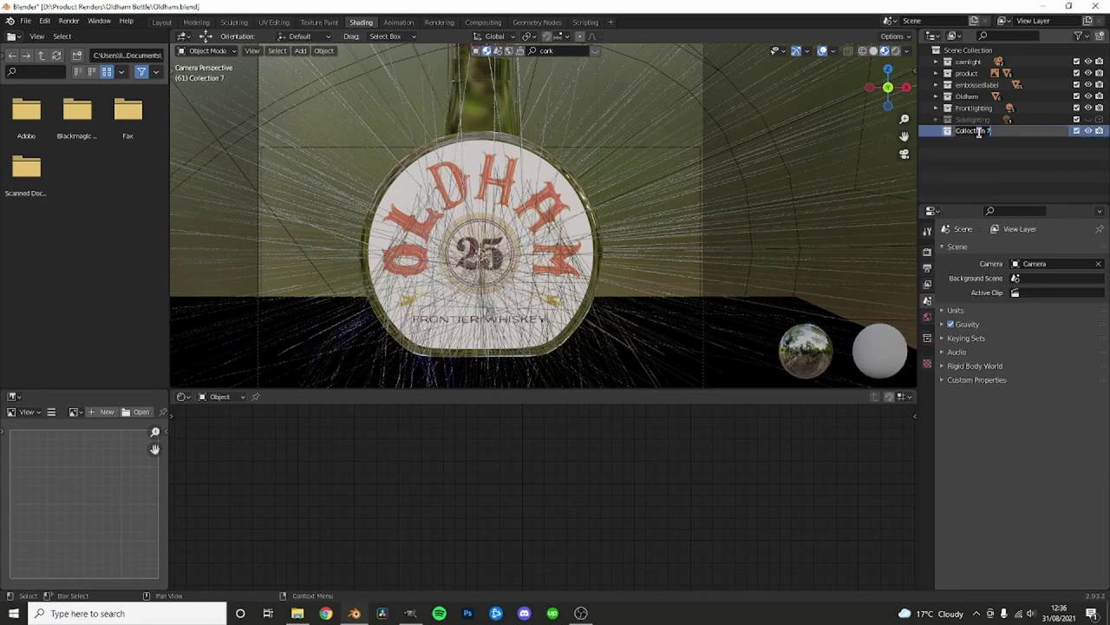
type("waterdrop")
key("Return")
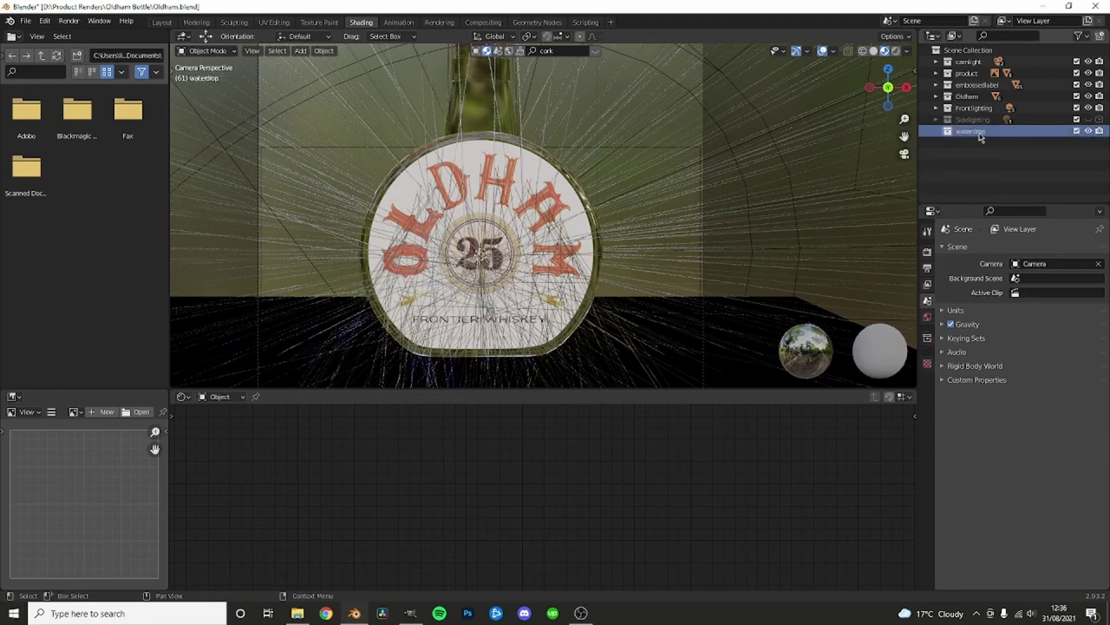
- Add an Ico Sphere, scale it, and view it from the front
key("shift+a")
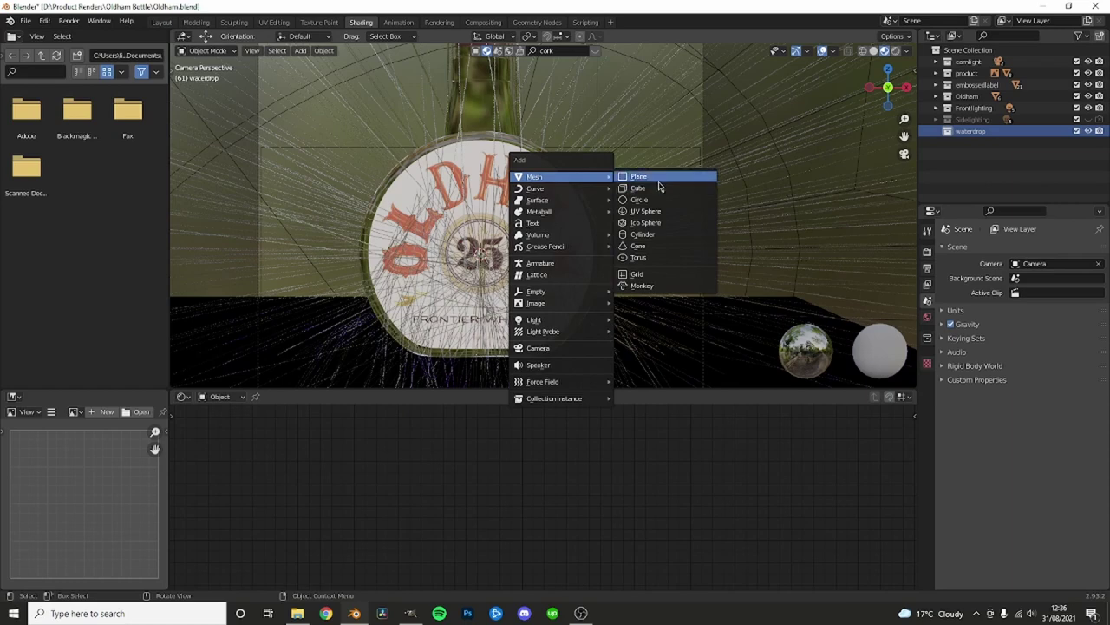
left_click(652, 223)
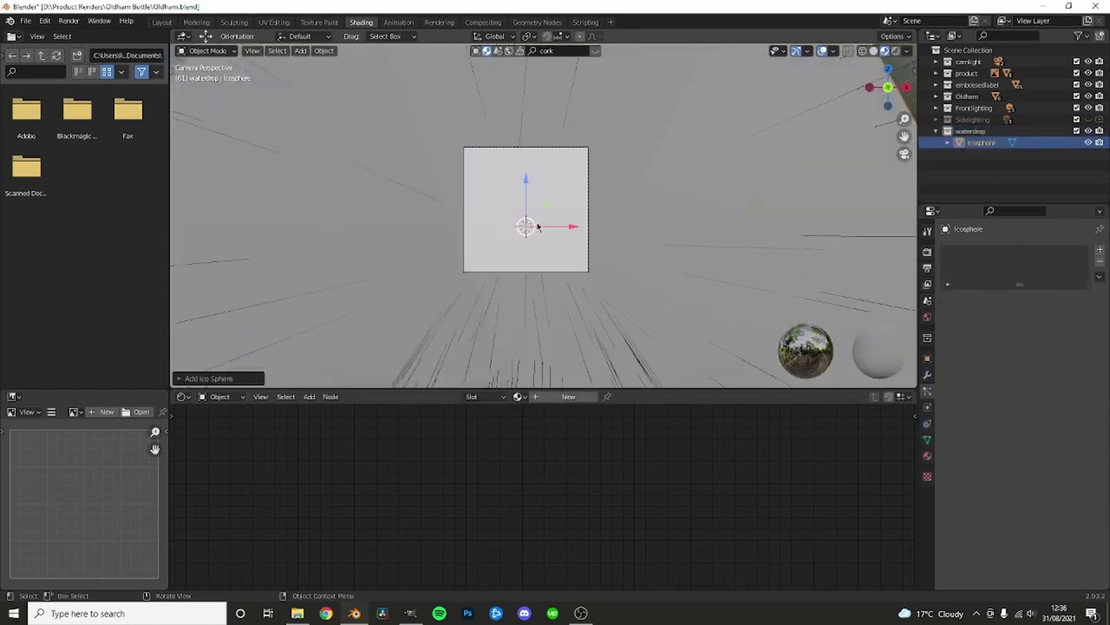
key("s")
key("Return")
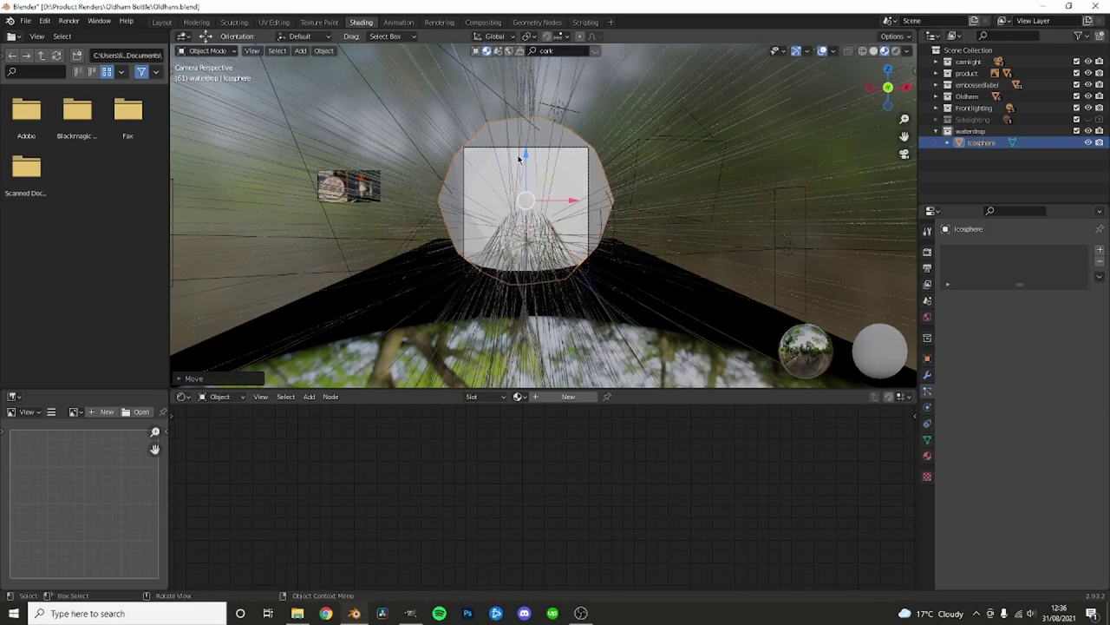
middle_click_drag(713, 187, 567, 201)
key("KP_1")
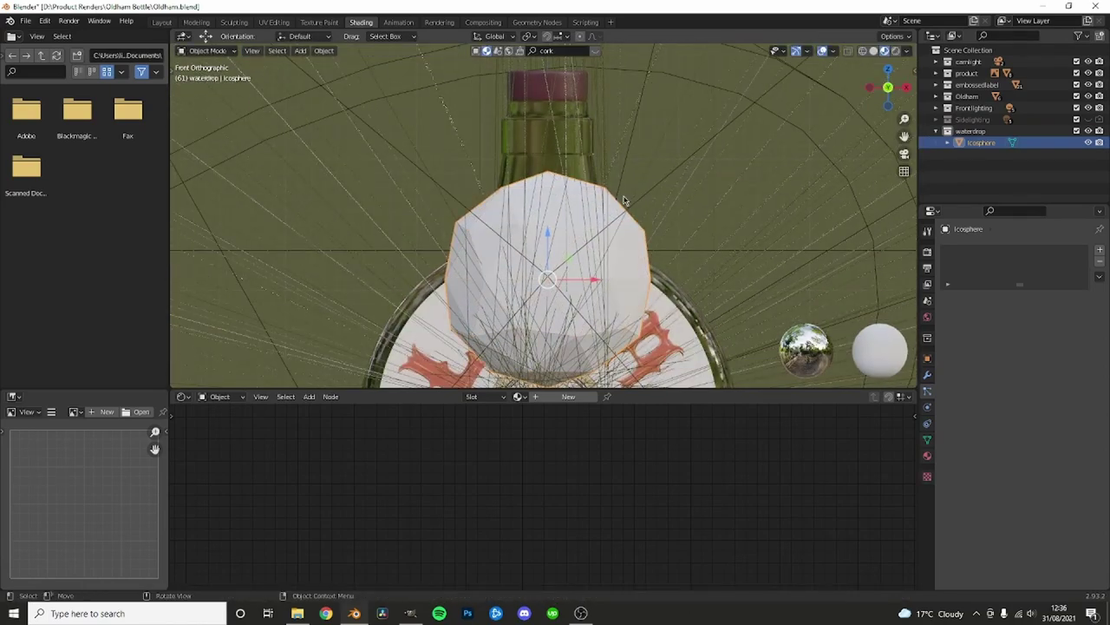
- Give the icosphere a Subdivision Surface modifier with viewport level 3
left_click(928, 374)
left_click(984, 250)
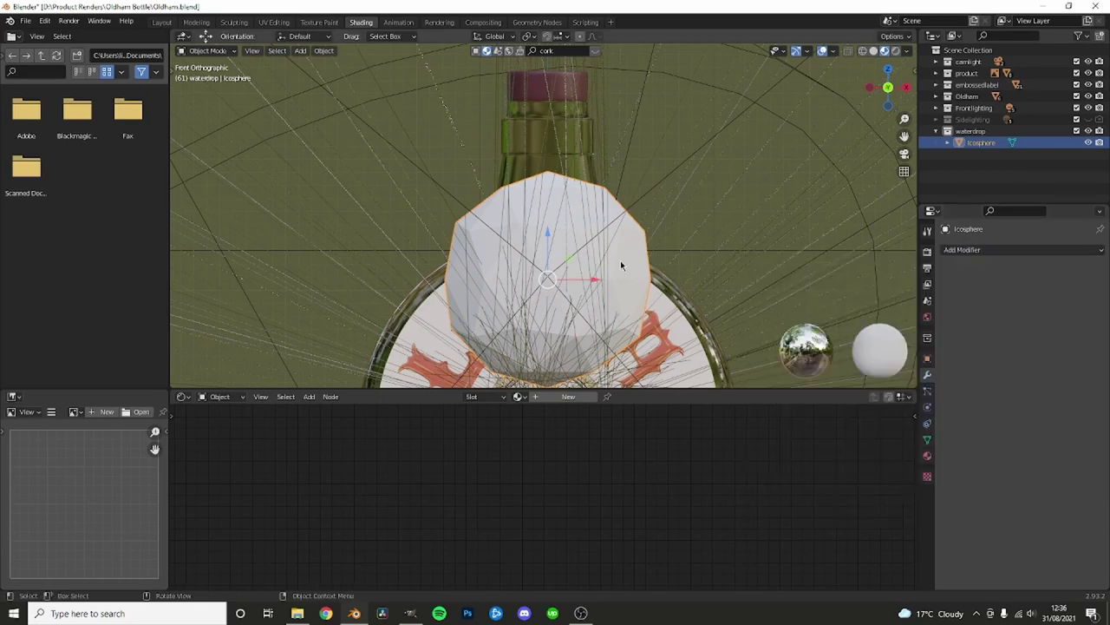
left_click(619, 260)
right_click(604, 228)
left_click(605, 227)
left_click(558, 195)
right_click(557, 196)
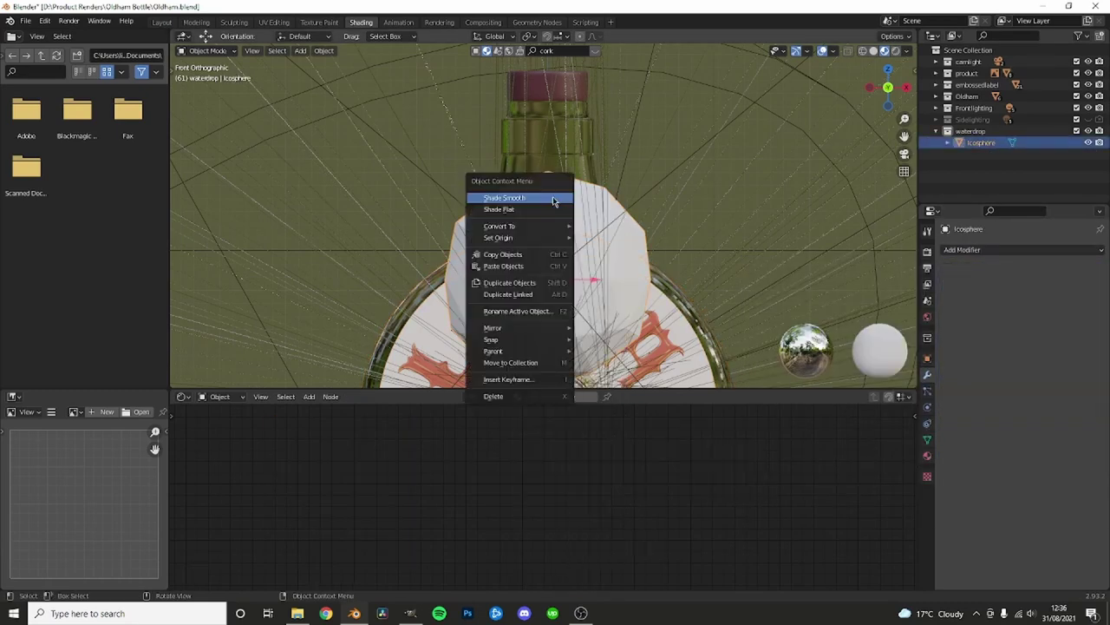
left_click(983, 250)
left_click(911, 461)
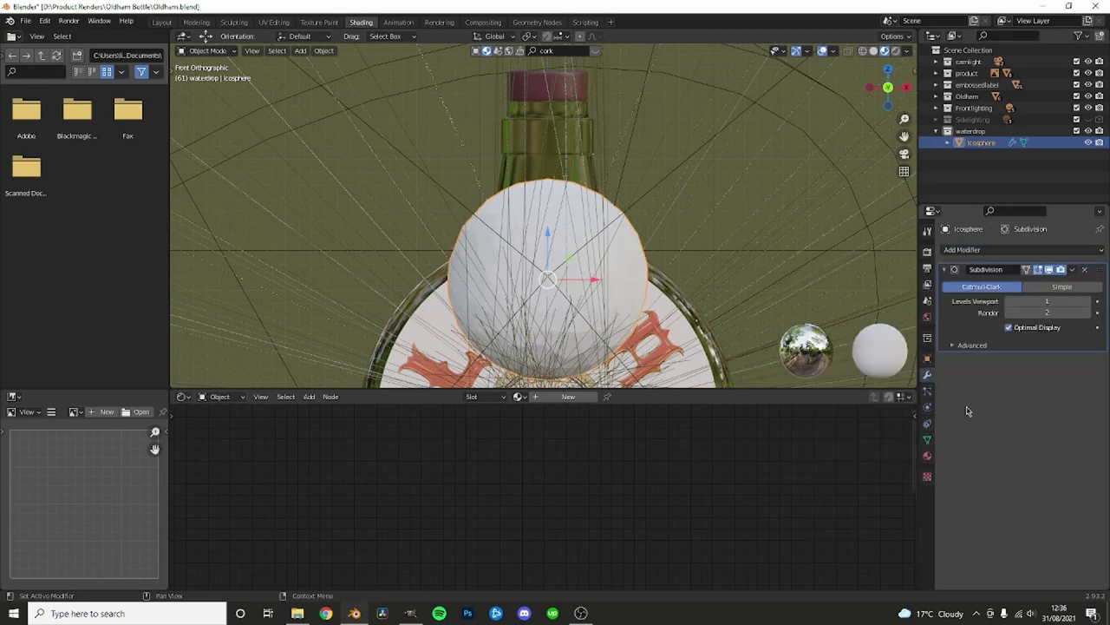
left_click(1089, 302)
key("KP_0")
- Create the water material with Specular and Roughness at 0 and Transmission 1.000
left_click(550, 397)
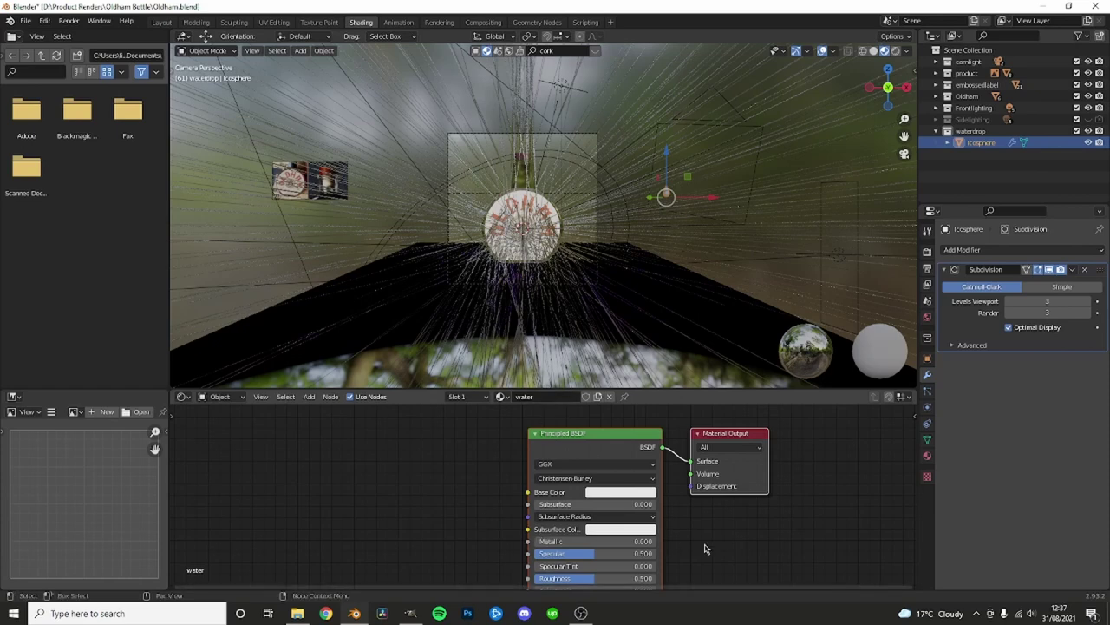
middle_click_drag(556, 451, 502, 427)
mouse_move(598, 529)
left_mouse_down()
mouse_move(520, 531)
mouse_move(482, 548)
left_mouse_up()
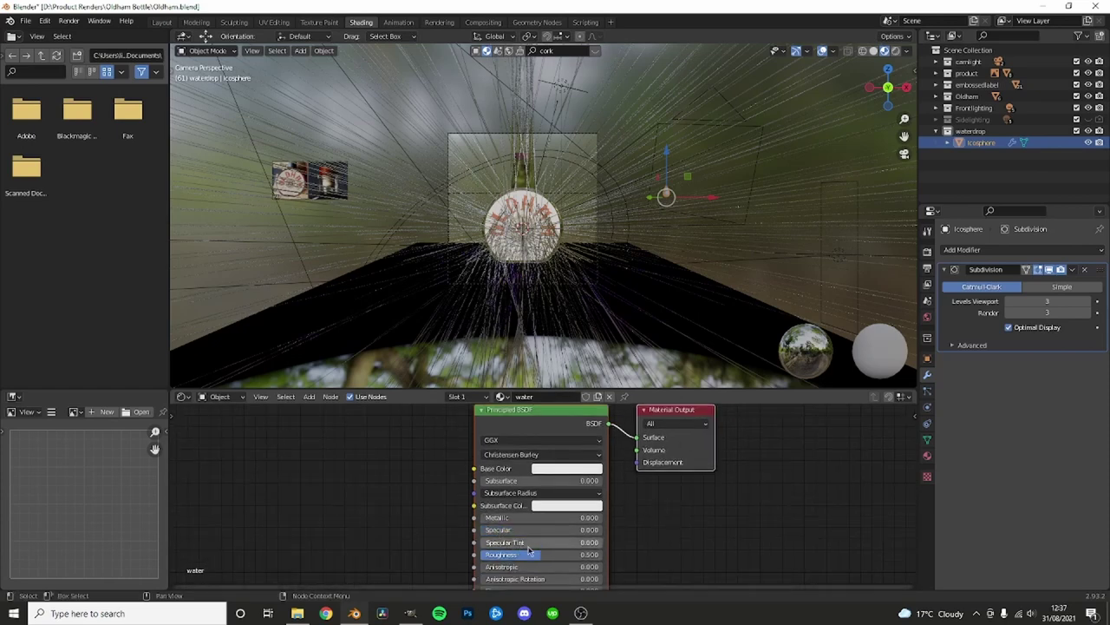
mouse_move(562, 583)
middle_mouse_down()
mouse_move(524, 520)
mouse_move(506, 512)
middle_mouse_up()
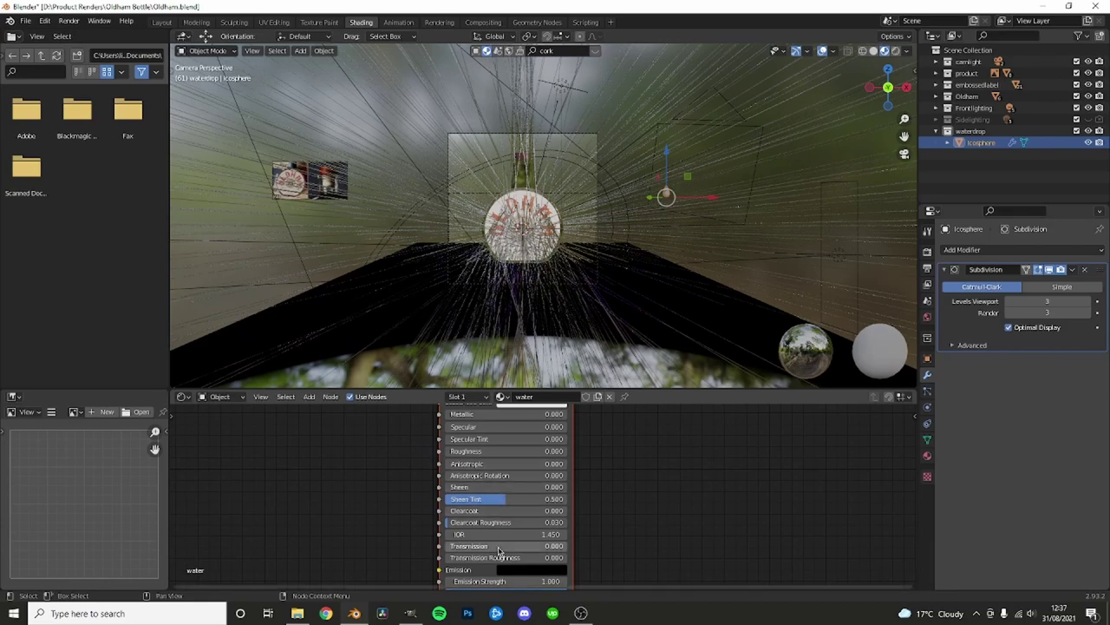
left_click_drag(520, 546, 573, 546)
scroll(589, 273, "up", 4)
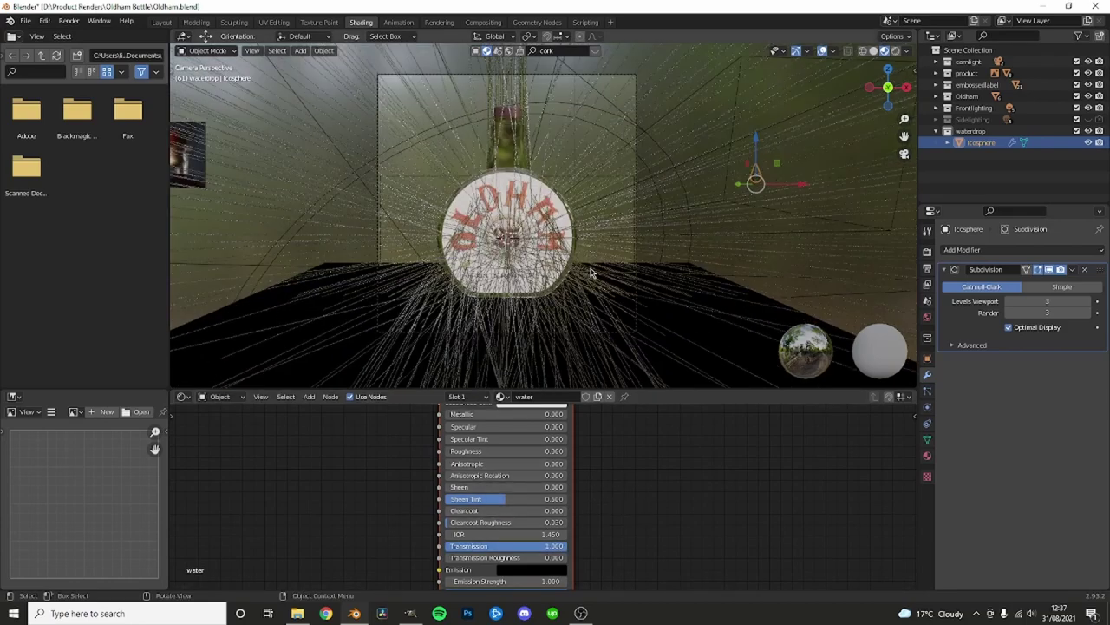
scroll(750, 199, "up", 4)
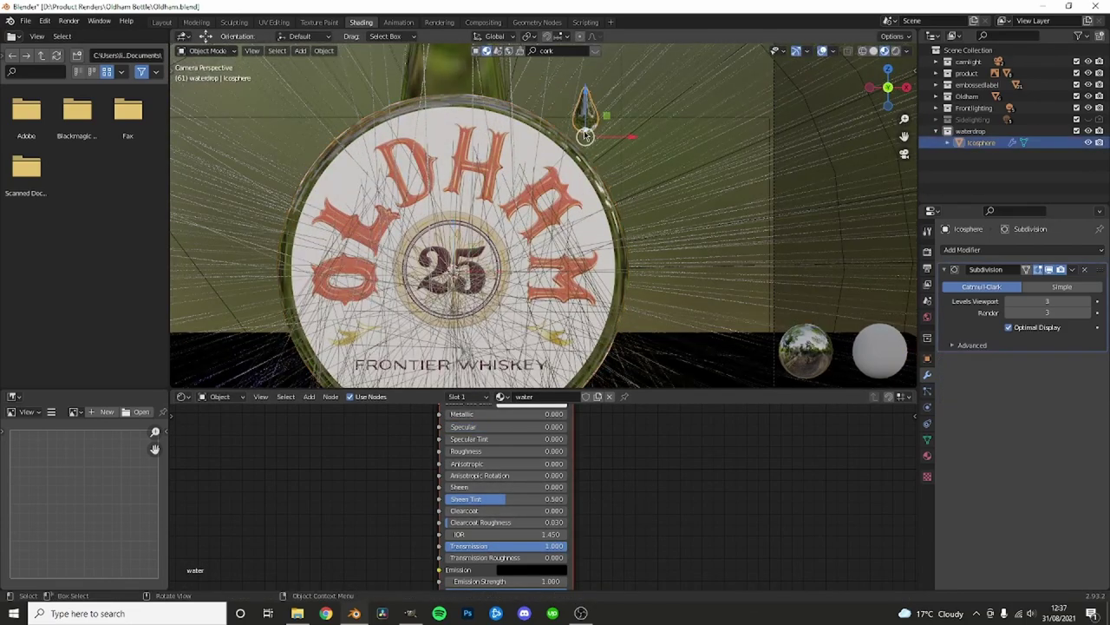
- Set the water material's blend and shadow modes to Alpha Clip
left_click(927, 456)
scroll(972, 468, "down", 5)
scroll(971, 472, "down", 5)
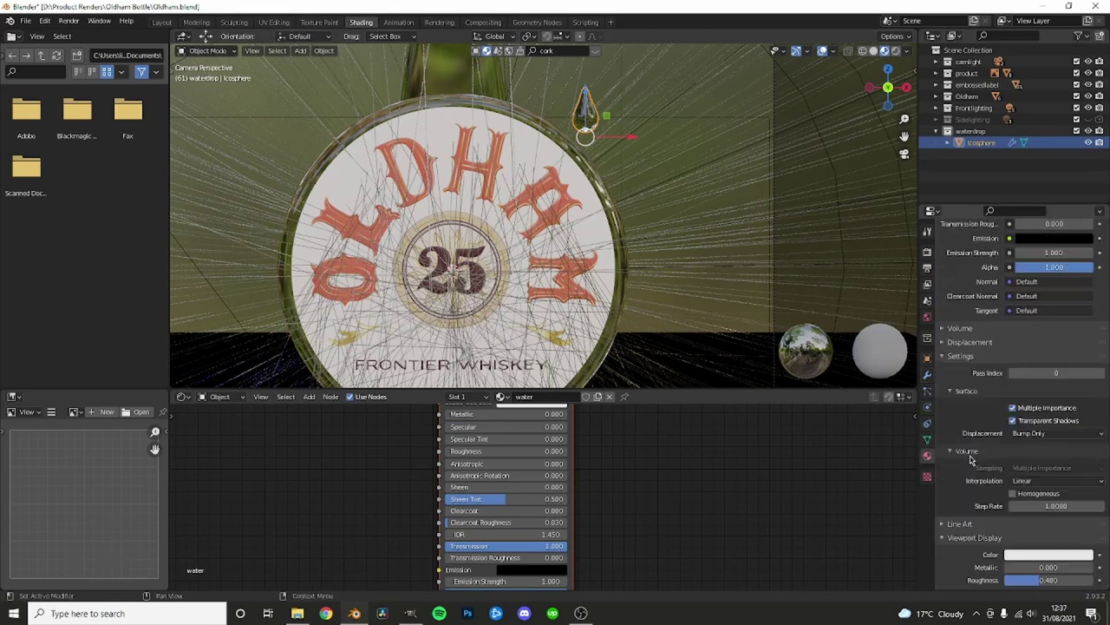
scroll(971, 479, "down", 5)
left_click(1032, 482)
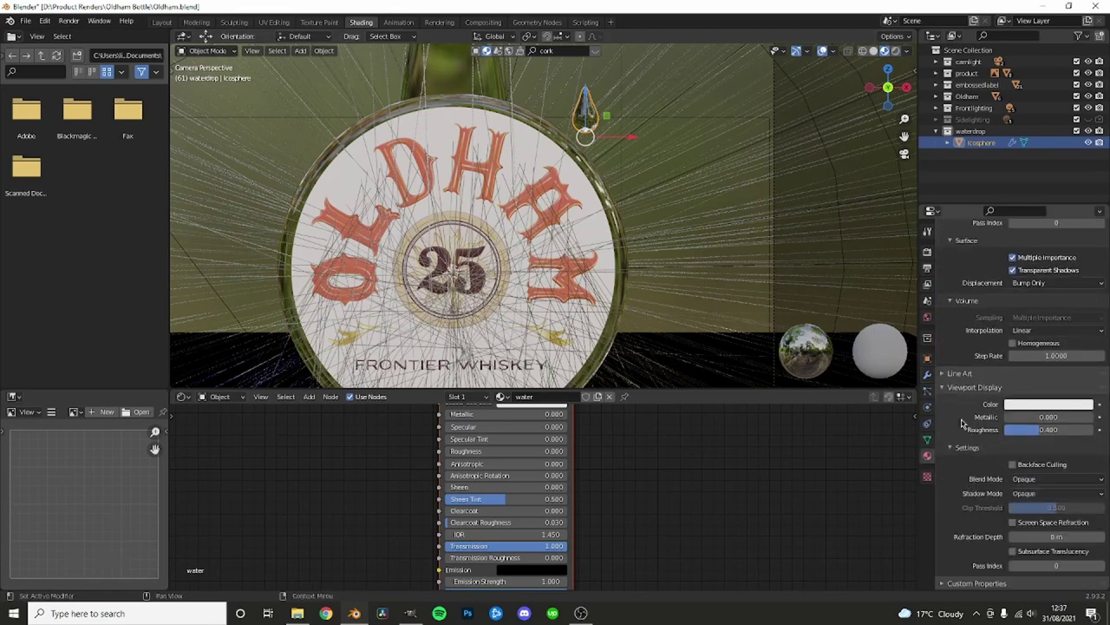
left_click(1033, 480)
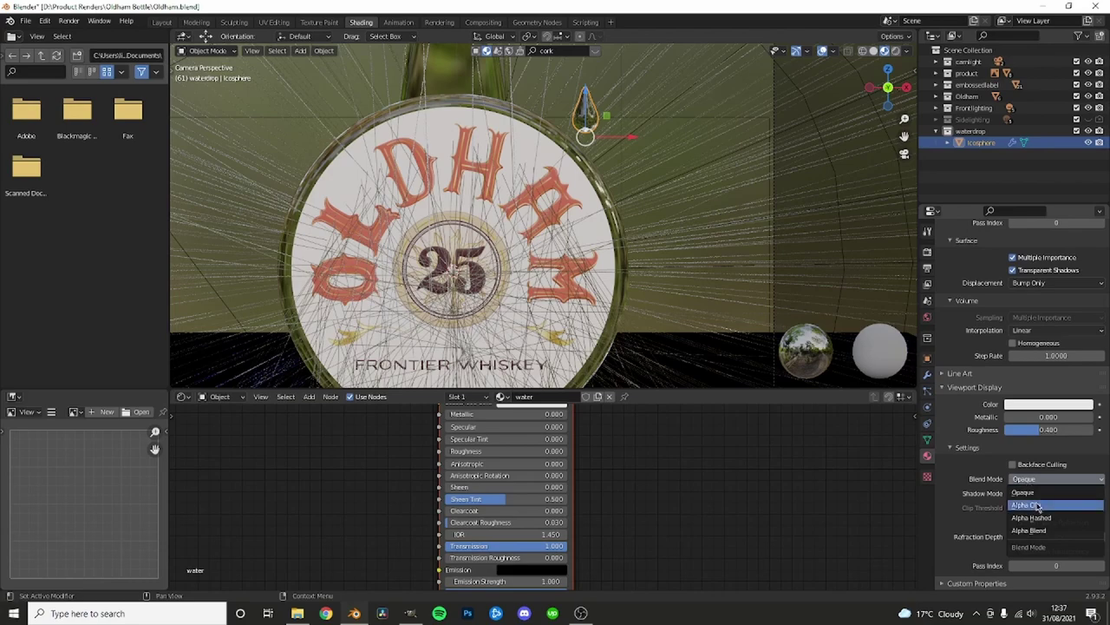
left_click(1038, 506)
left_click(1054, 493)
left_click(1032, 529)
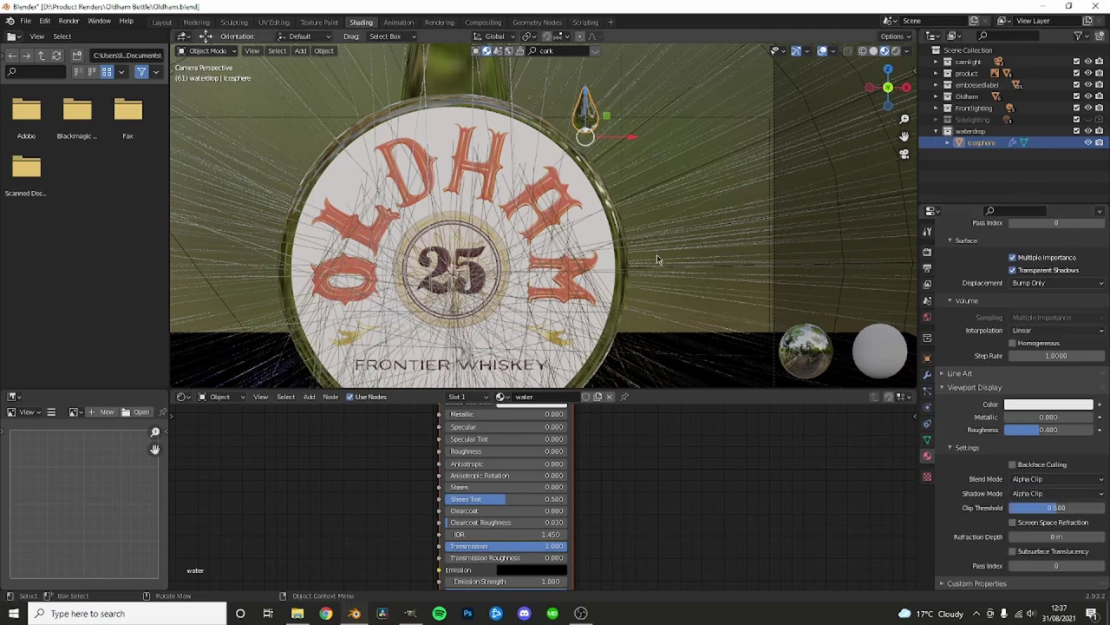
- Resize the waterdrop and move it to the right of the label
key("s")
scroll(740, 246, "up", 2)
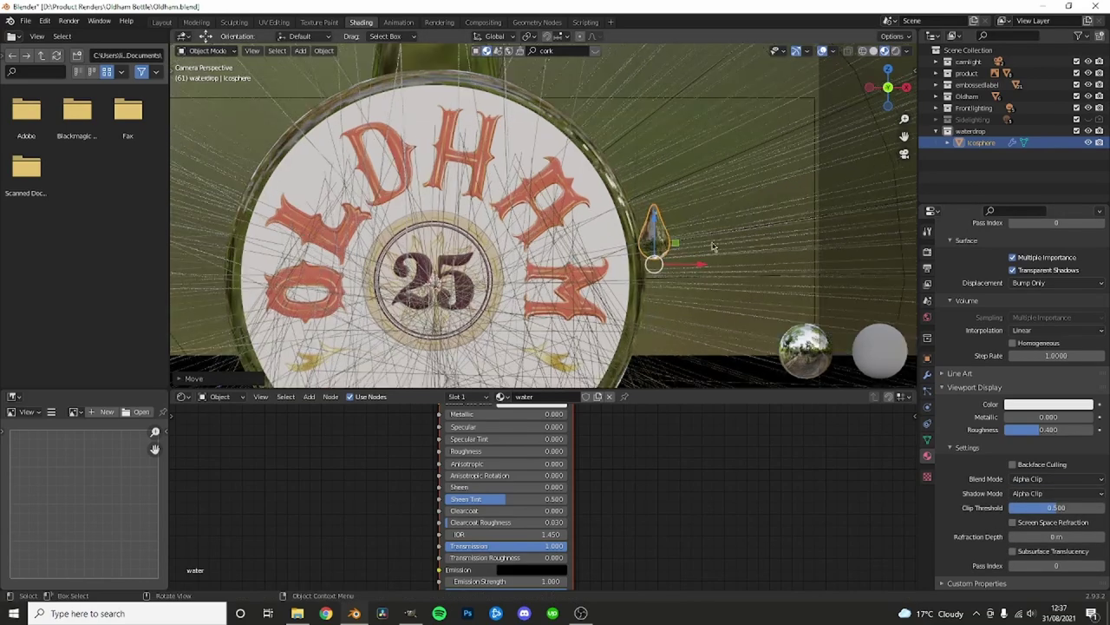
left_click(740, 246)
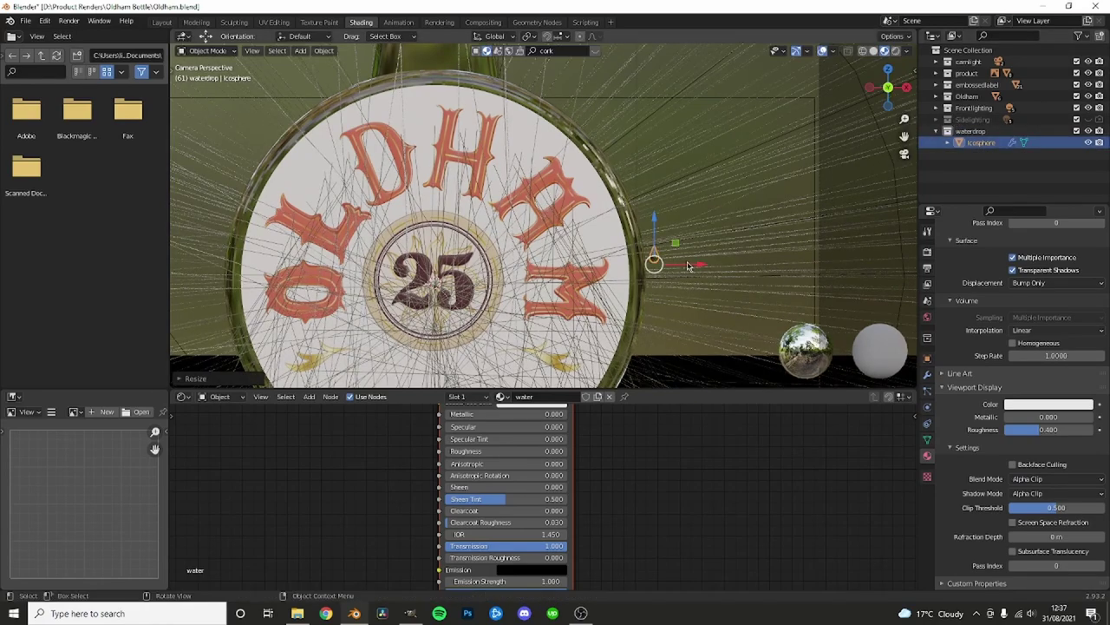
scroll(849, 222, "down", 5)
left_click_drag(627, 234, 824, 232)
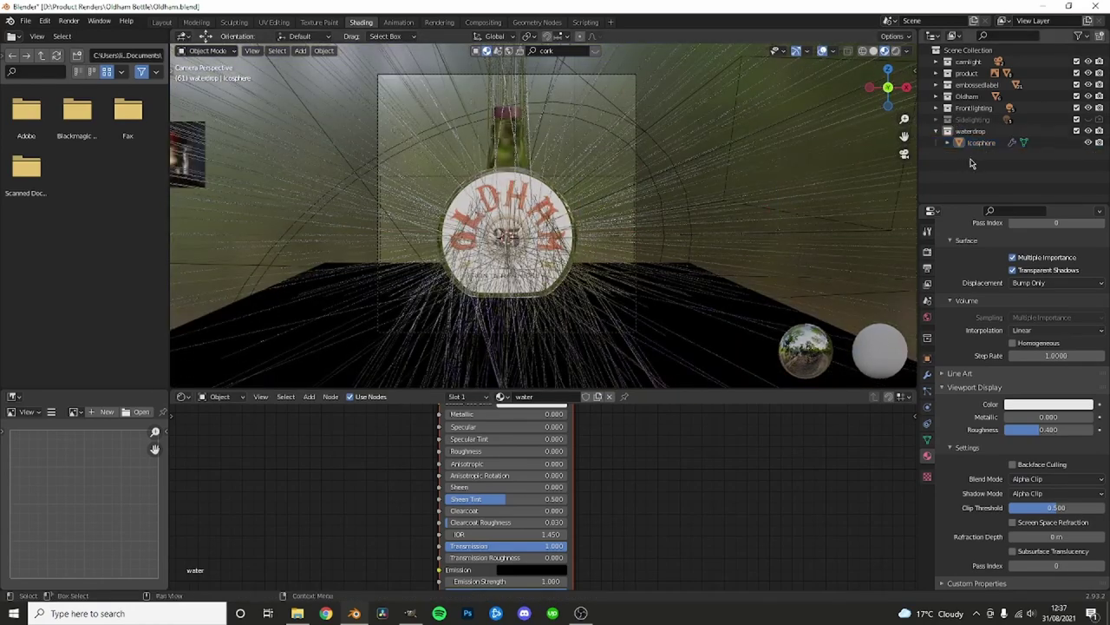
scroll(529, 195, "up", 3)
- Set the bottle body's hair particles to Render As Object
left_click(540, 187)
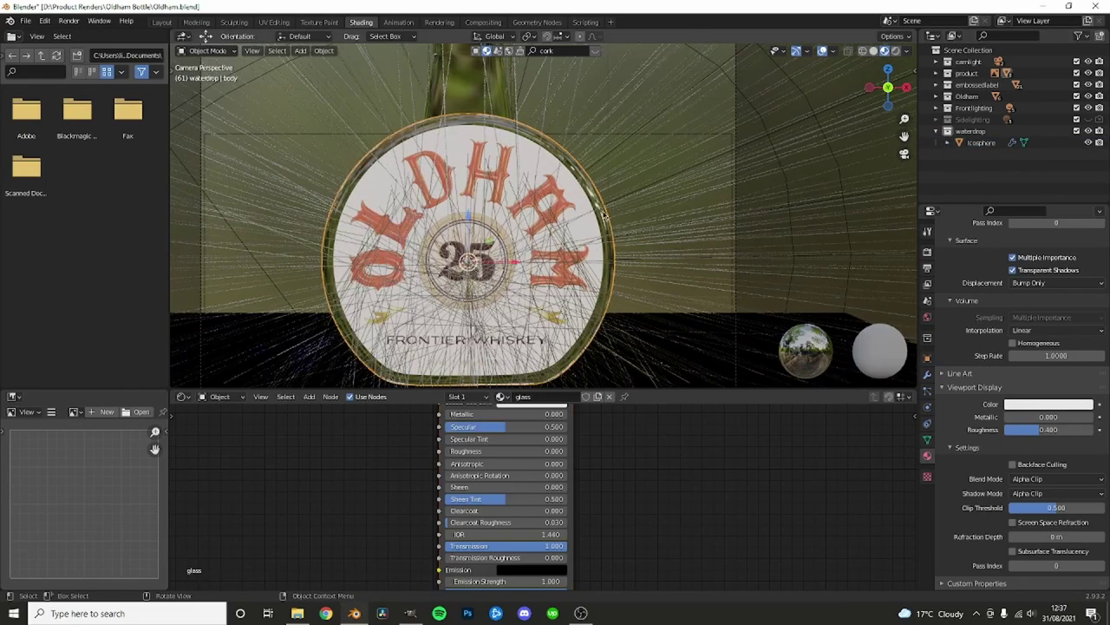
left_click(929, 394)
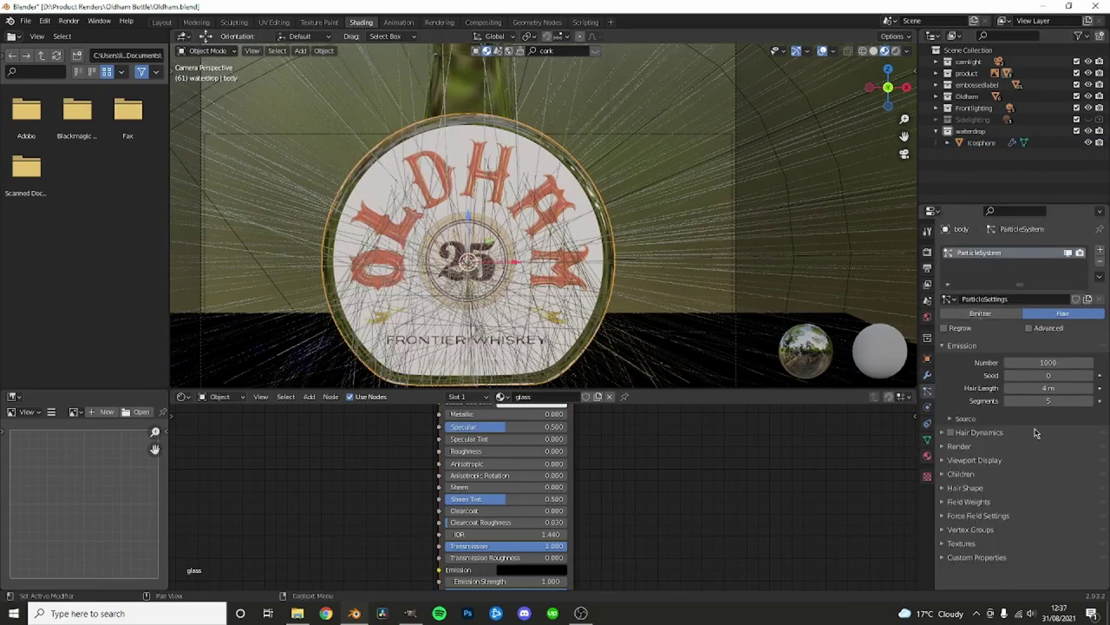
left_click(960, 446)
scroll(1010, 470, "down", 1)
scroll(1012, 474, "down", 2)
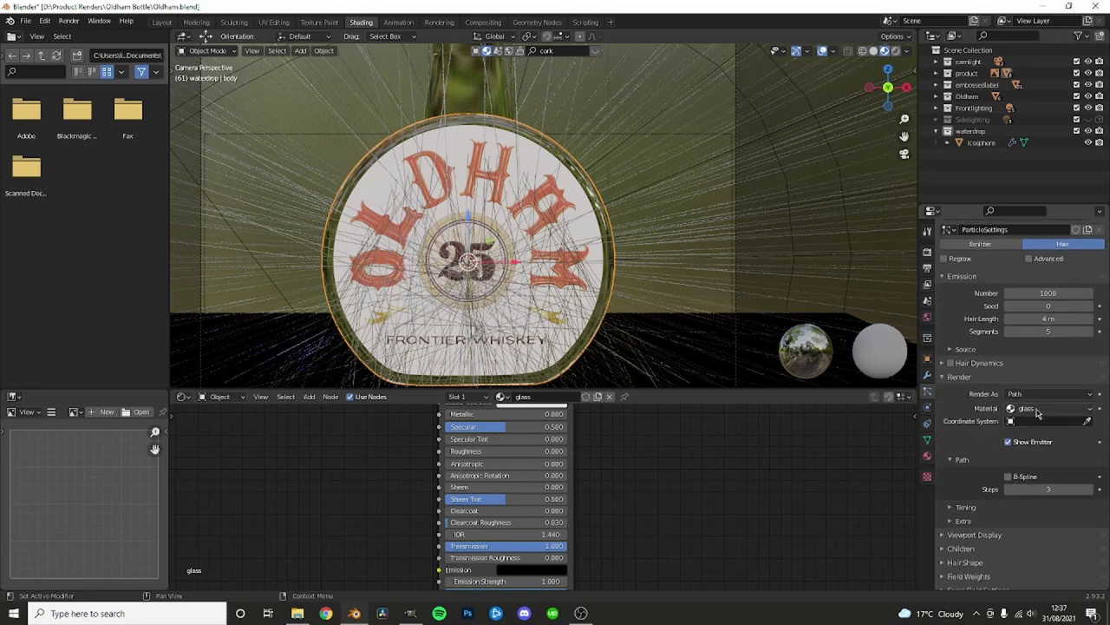
left_click(1026, 398)
left_click(1026, 410)
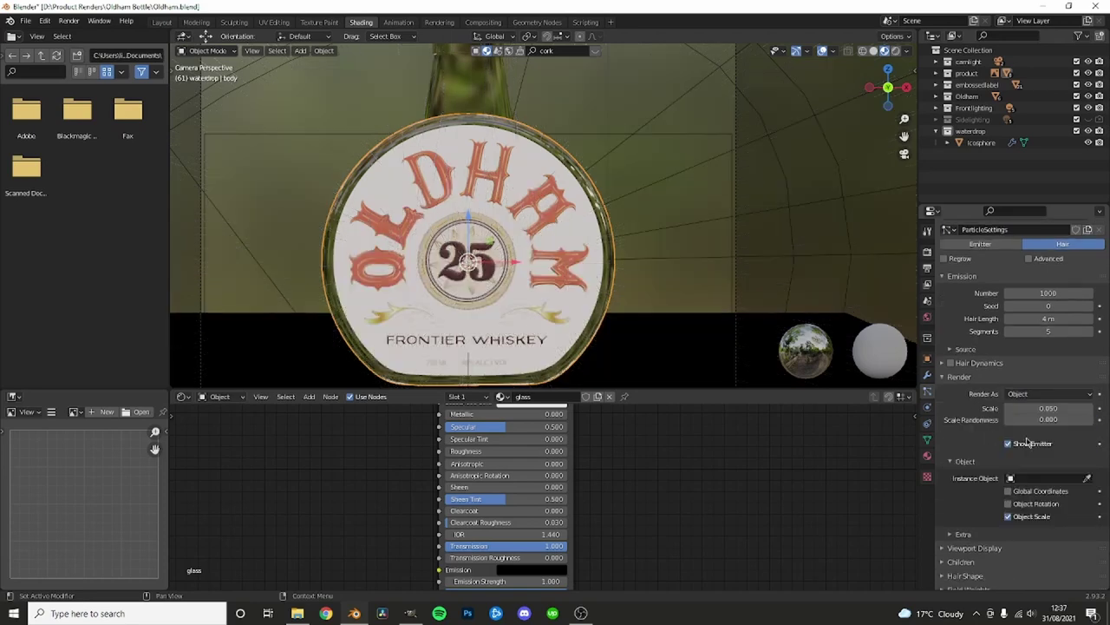
- Use the Icosphere as the particle instance object and preview in Rendered shading
left_click(1026, 480)
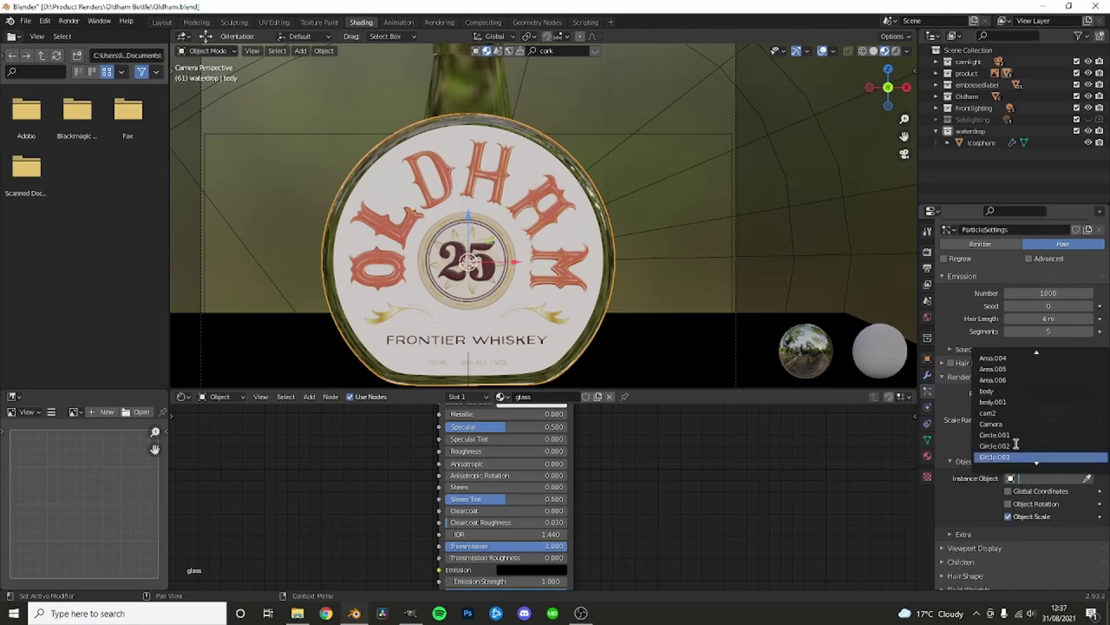
scroll(1015, 441, "up", 4)
scroll(1018, 434, "up", 3)
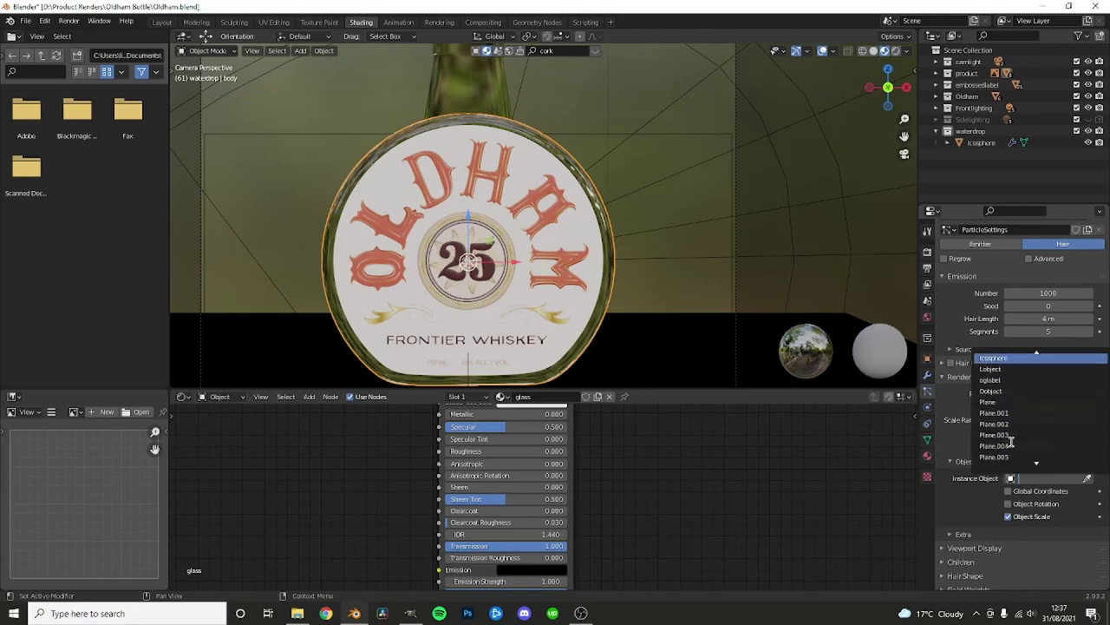
scroll(1020, 427, "up", 5)
left_click(1020, 435)
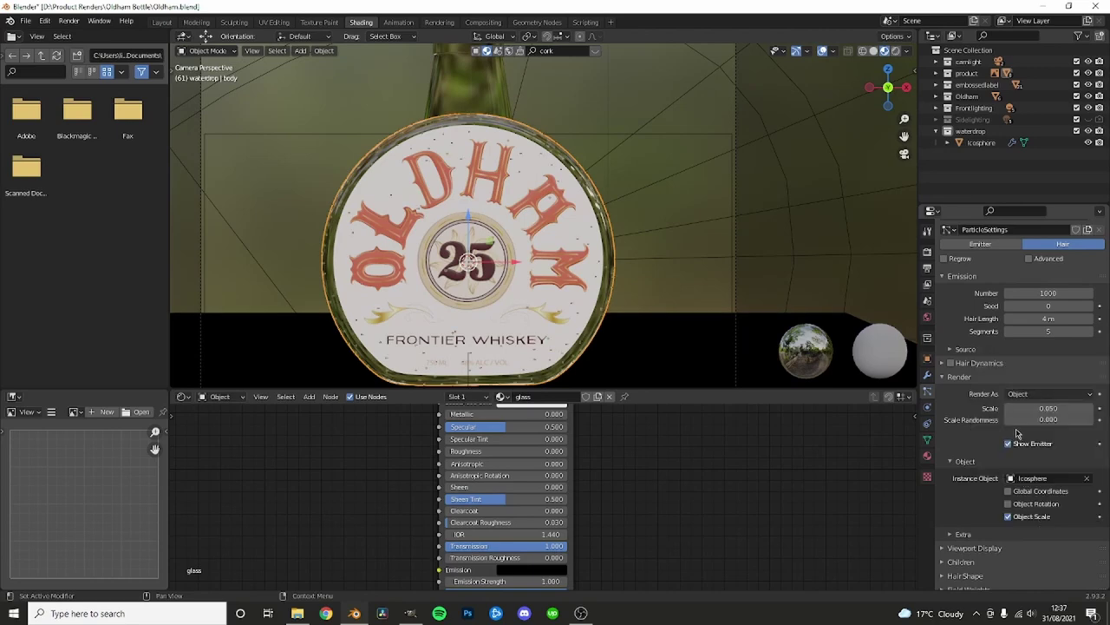
key("z")
left_click(637, 296)
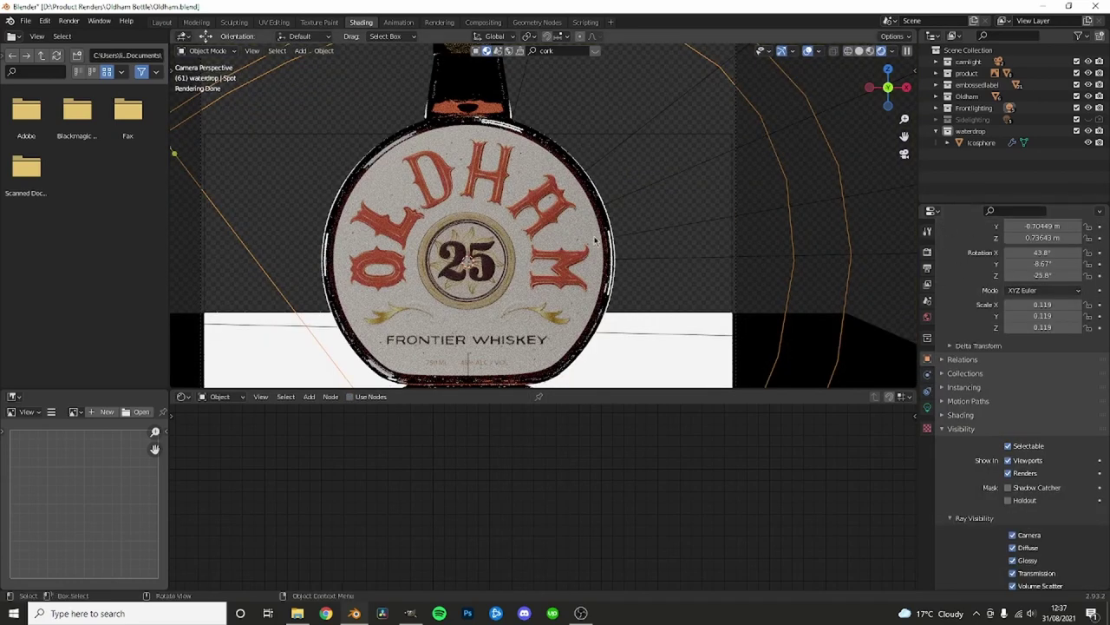
- Enlarge the bottle body's droplet particles and check them in Rendered shading
left_click(600, 240)
left_click(618, 225)
key("z")
left_click(608, 190)
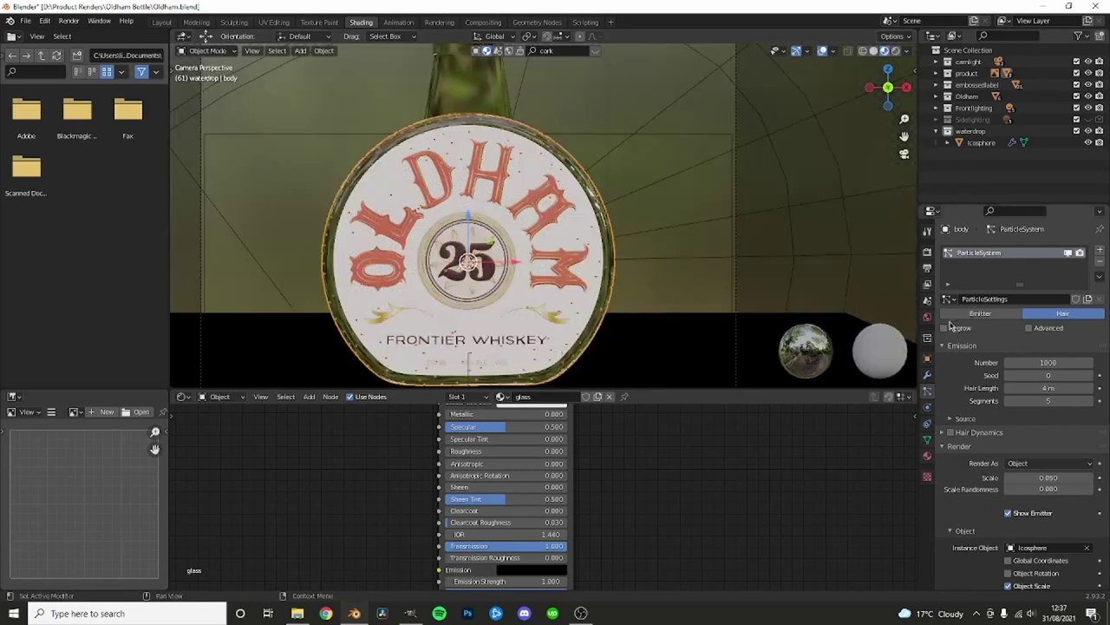
scroll(1012, 409, "down", 2)
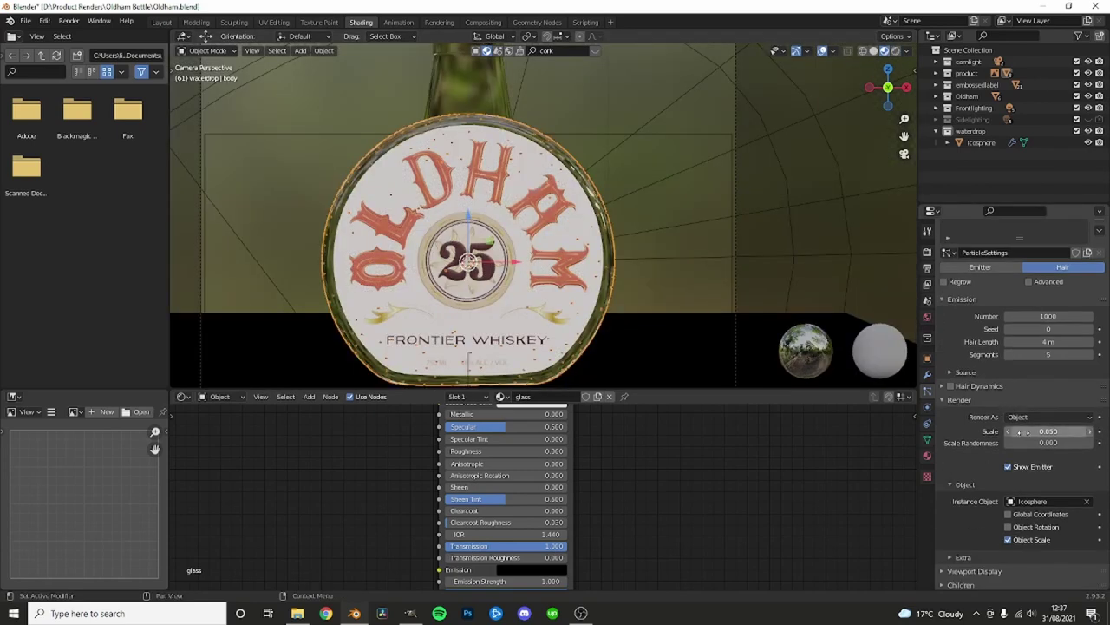
left_click_drag(1022, 431, 1067, 431)
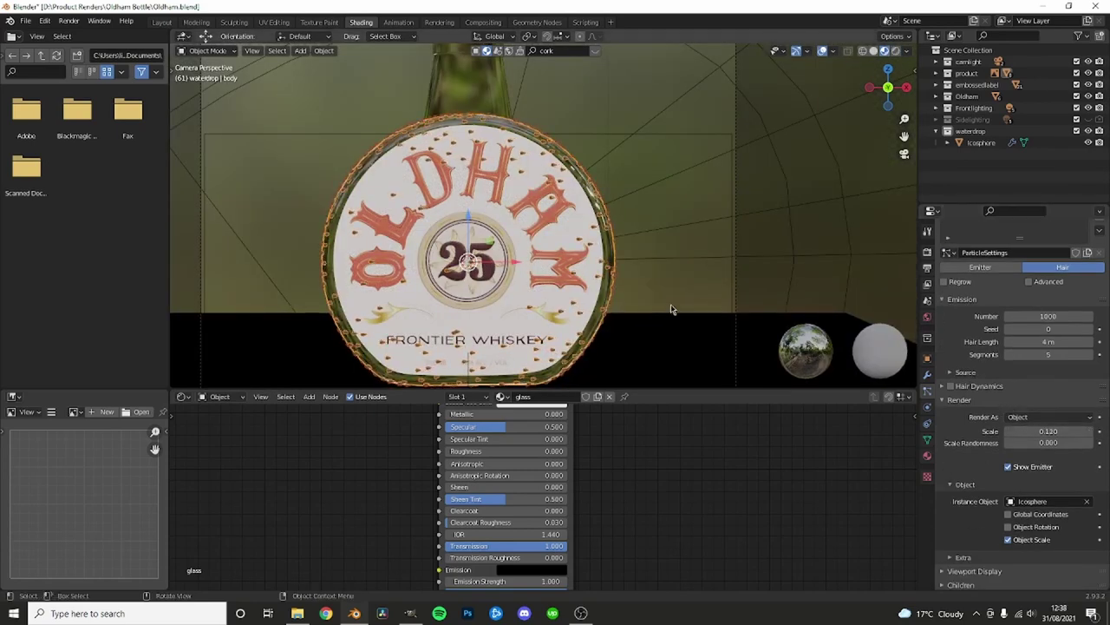
key("z")
left_click(691, 231)
left_click(709, 231)
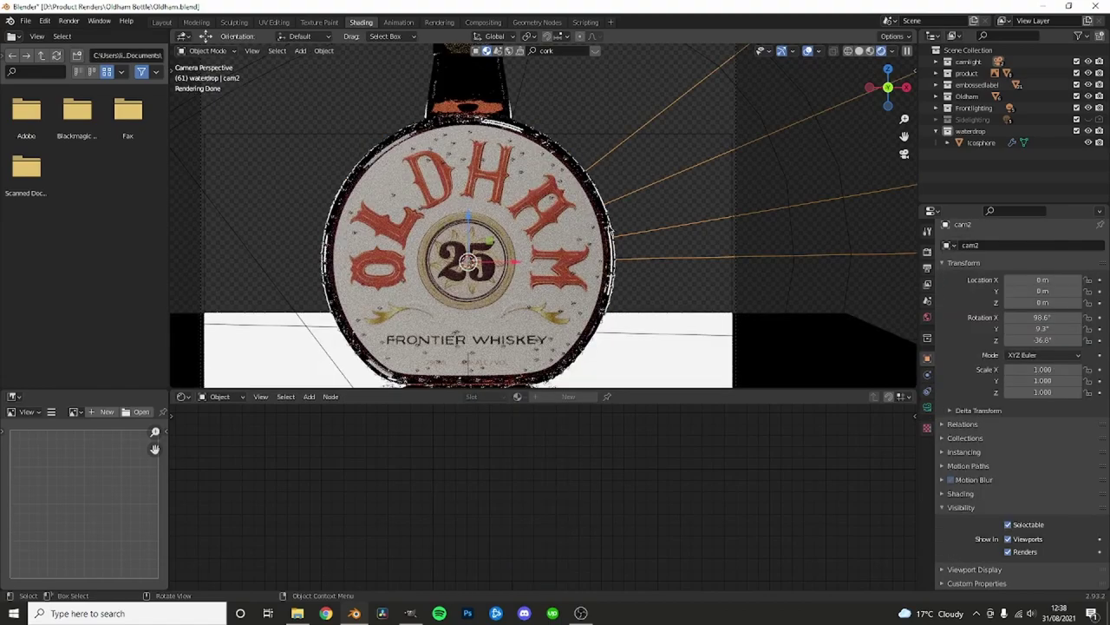
- Undo the first size change and enlarge droplets to 0.240 scale with 0.333 randomness
scroll(566, 269, "down", 2)
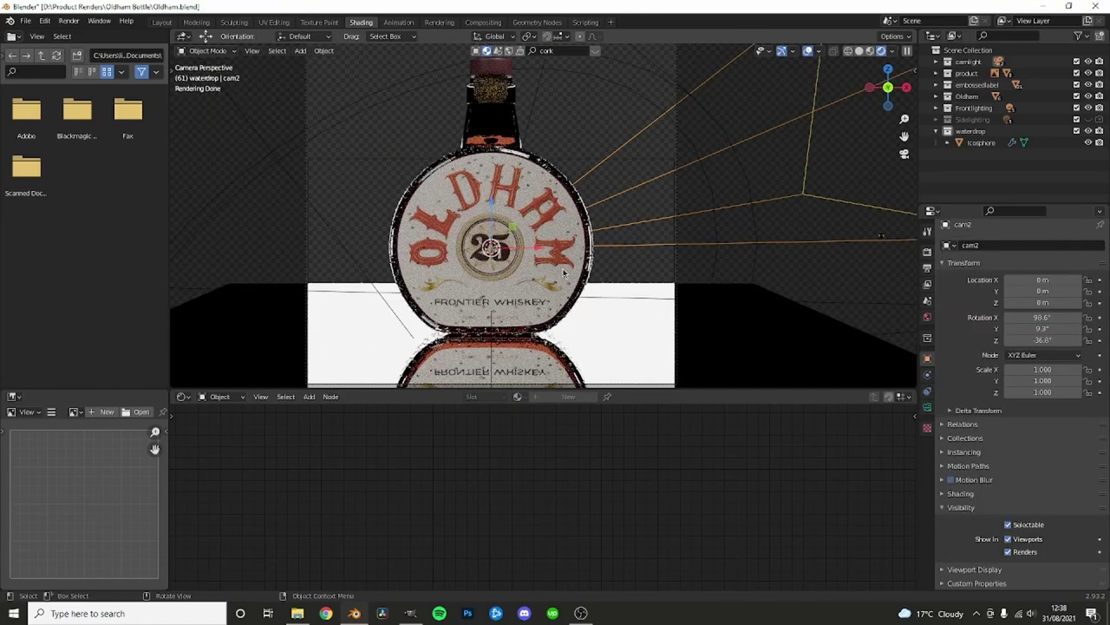
scroll(564, 274, "up", 2)
scroll(554, 221, "up", 5)
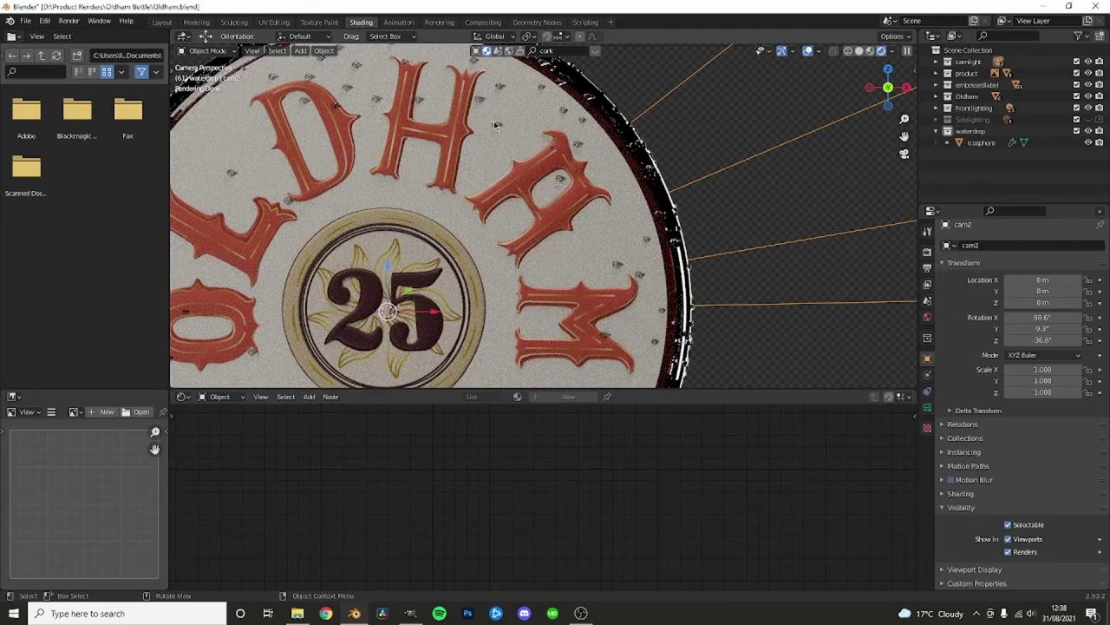
left_click(495, 125)
scroll(968, 386, "down", 1)
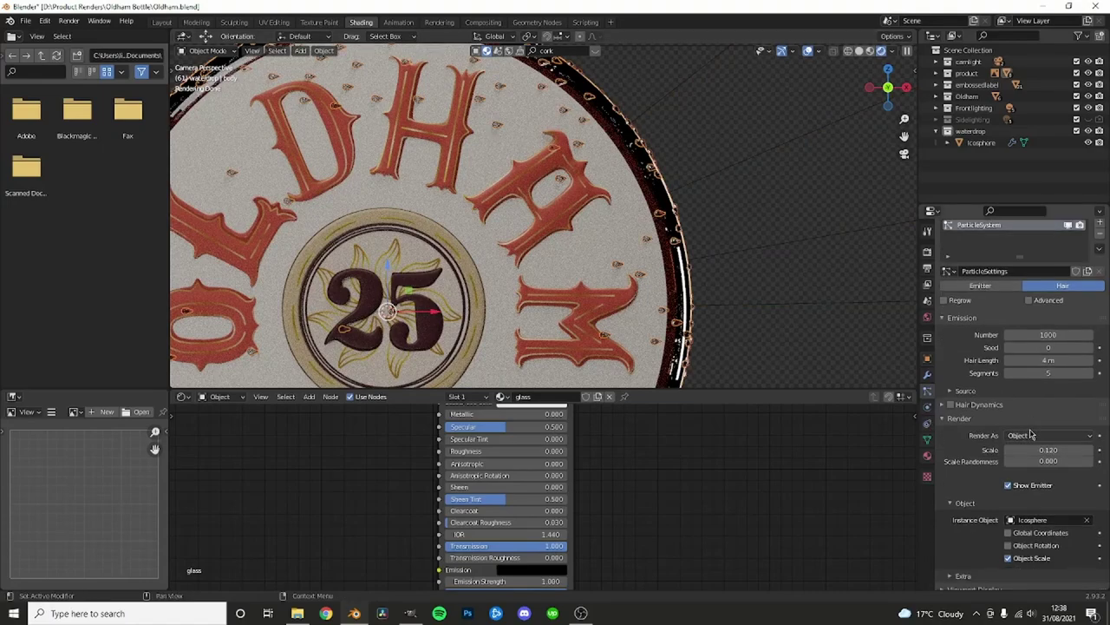
scroll(543, 215, "down", 2)
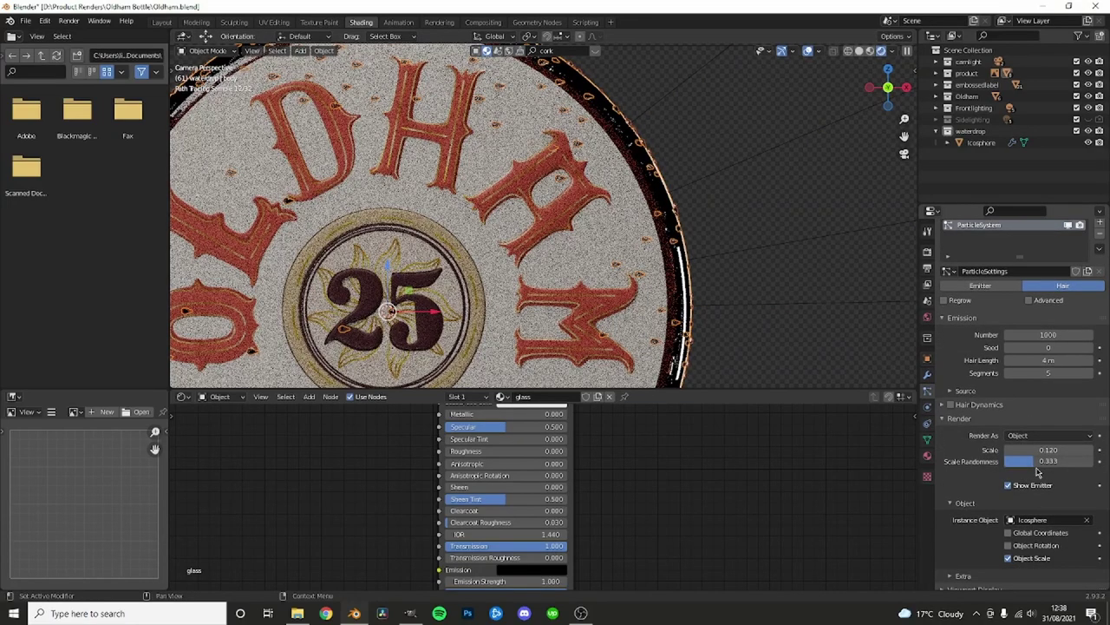
key("ctrl+z")
scroll(573, 313, "down", 2)
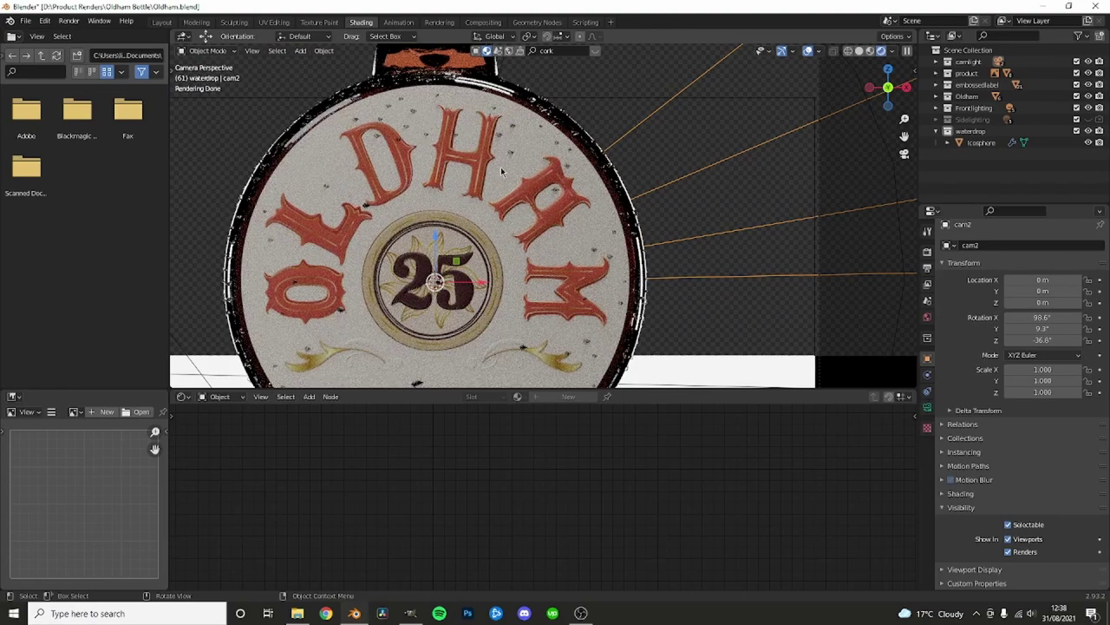
key("ctrl+z")
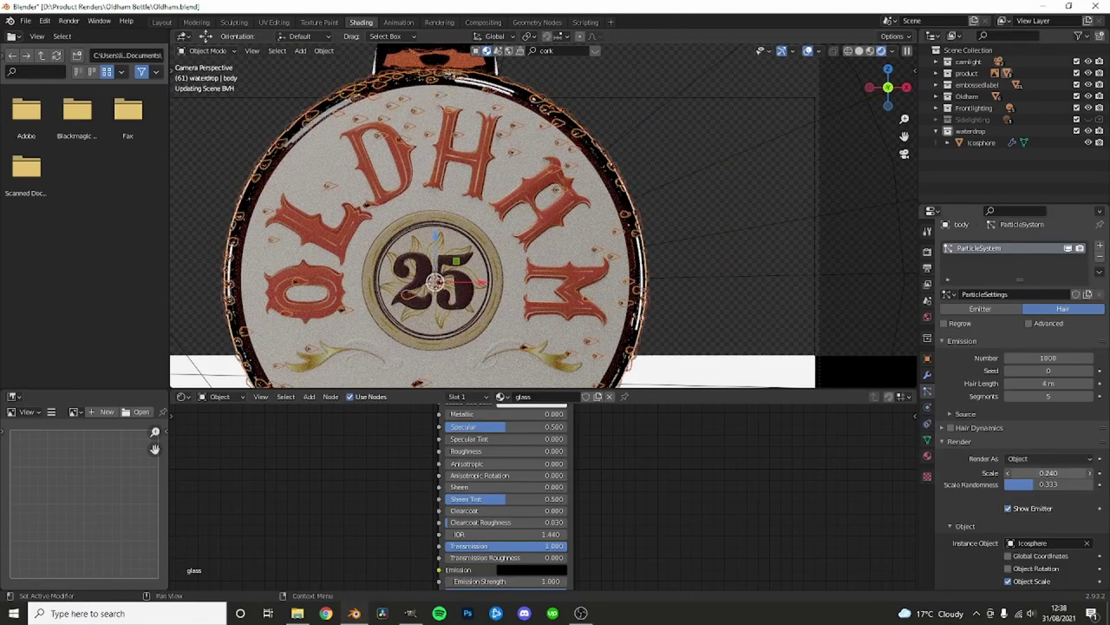
key("ctrl+z")
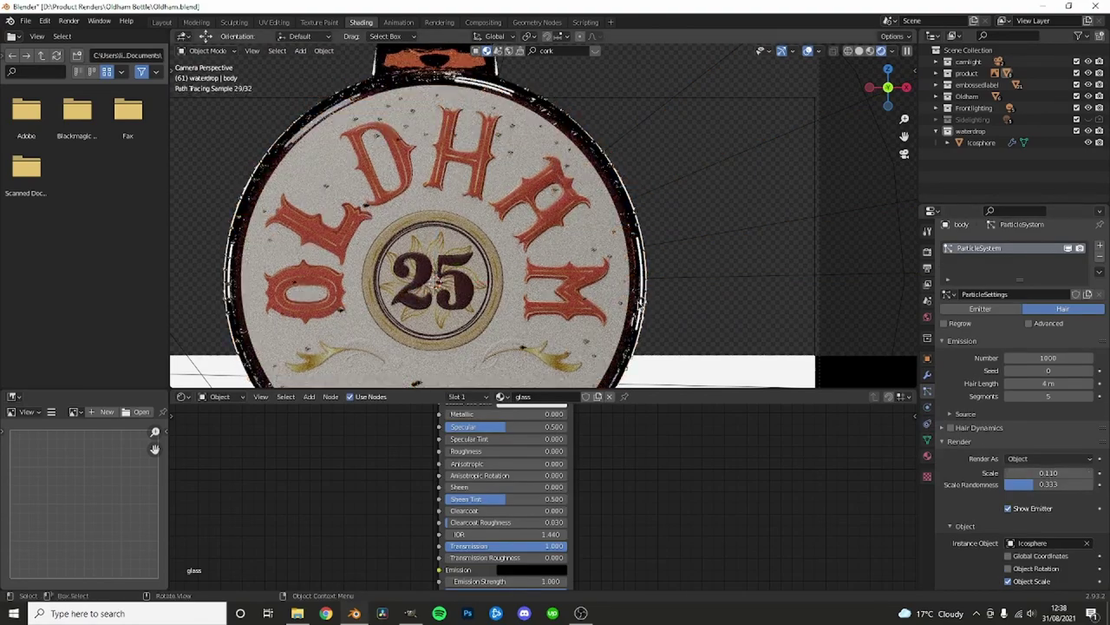
scroll(636, 306, "down", 2)
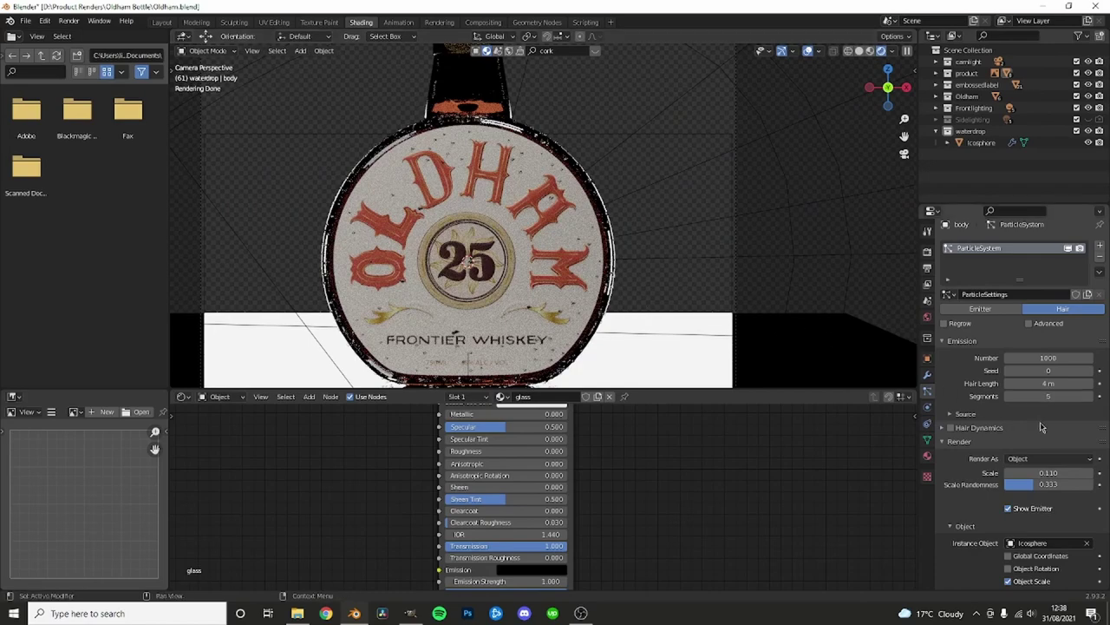
left_click_drag(1049, 473, 1071, 485)
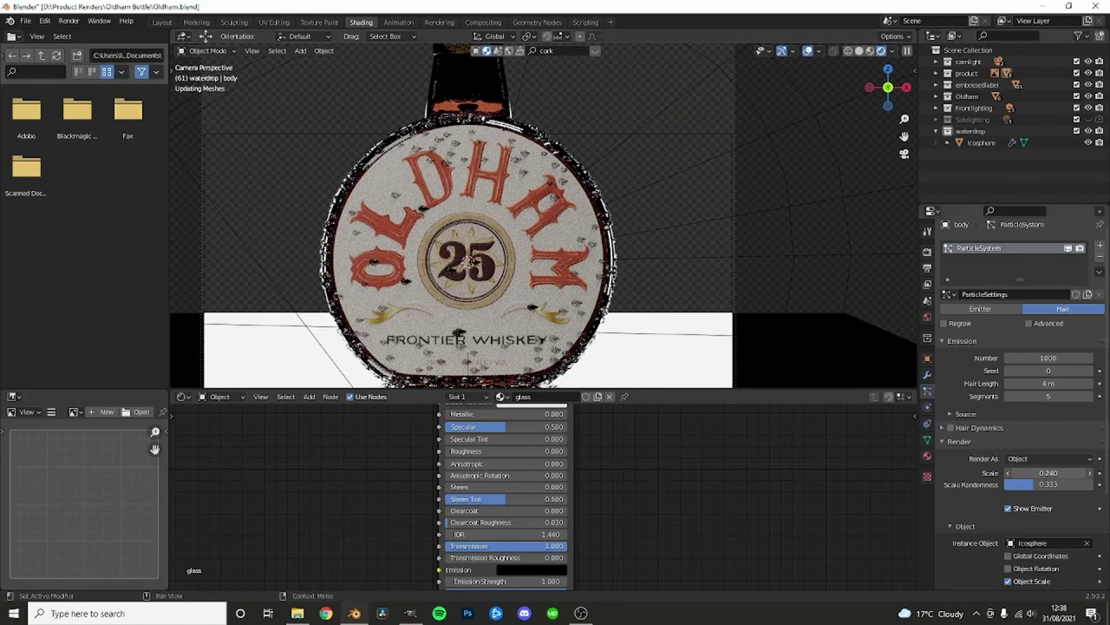
- Select the Icosphere droplet in front orthographic view
key("KP_1")
key("shift+z")
left_click(682, 228)
- Pull the Icosphere's top vertex upward, then check it through the camera
key("KP_Decimal")
key("Tab")
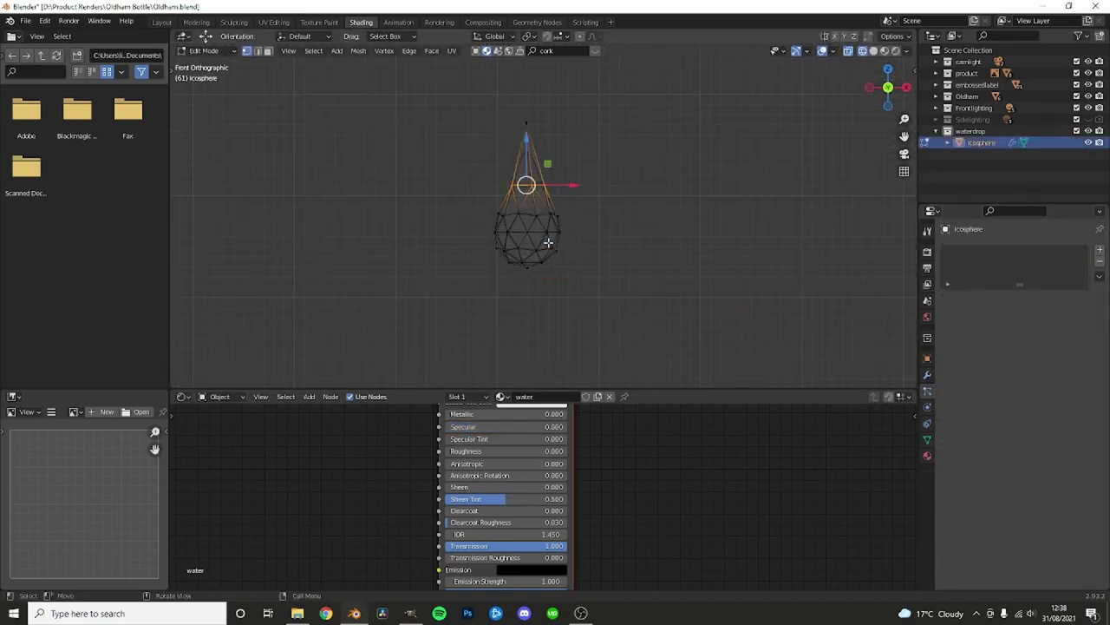
mouse_move(527, 164)
left_mouse_down()
mouse_move(527, 101)
mouse_move(525, 174)
left_mouse_up()
key("Tab")
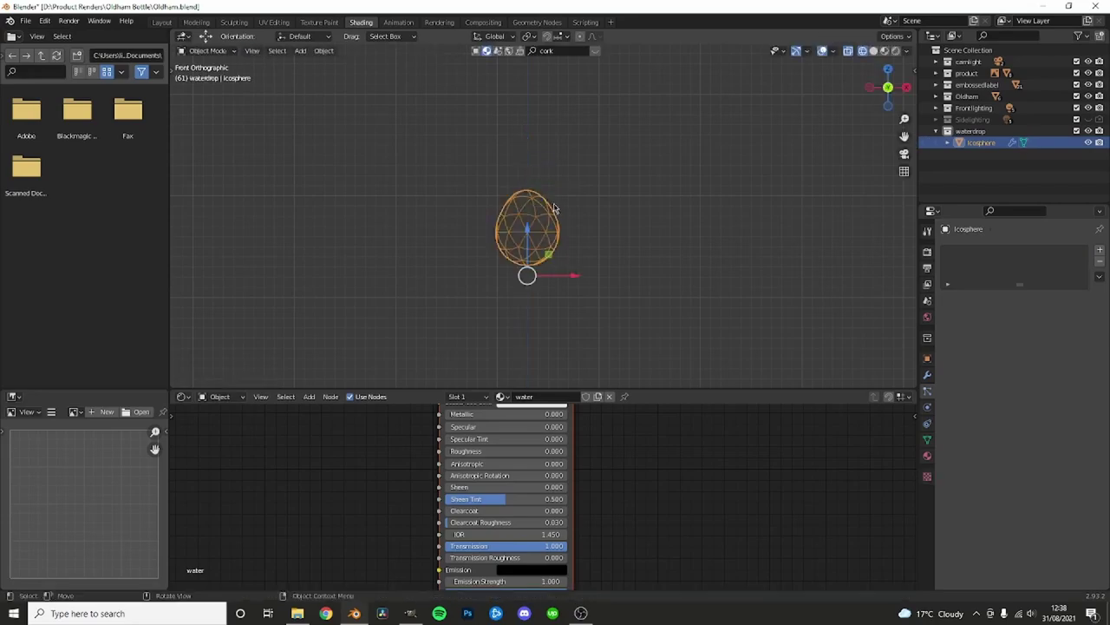
key("KP_0")
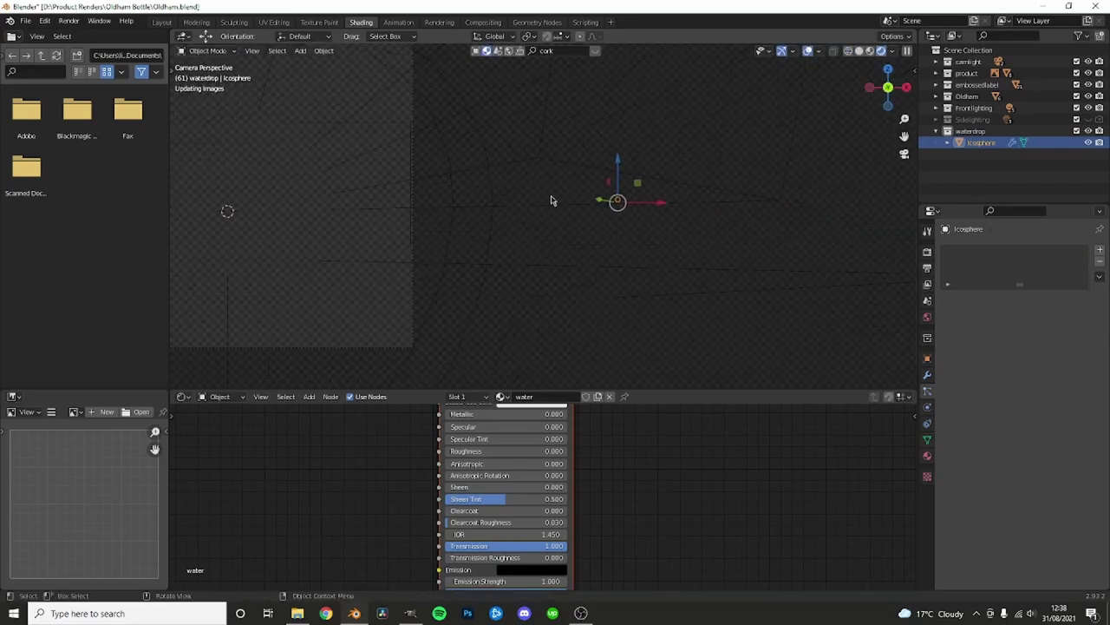
- Select a group of Icosphere vertices and move them sideways along X
scroll(361, 199, "up", 3)
scroll(587, 248, "up", 2)
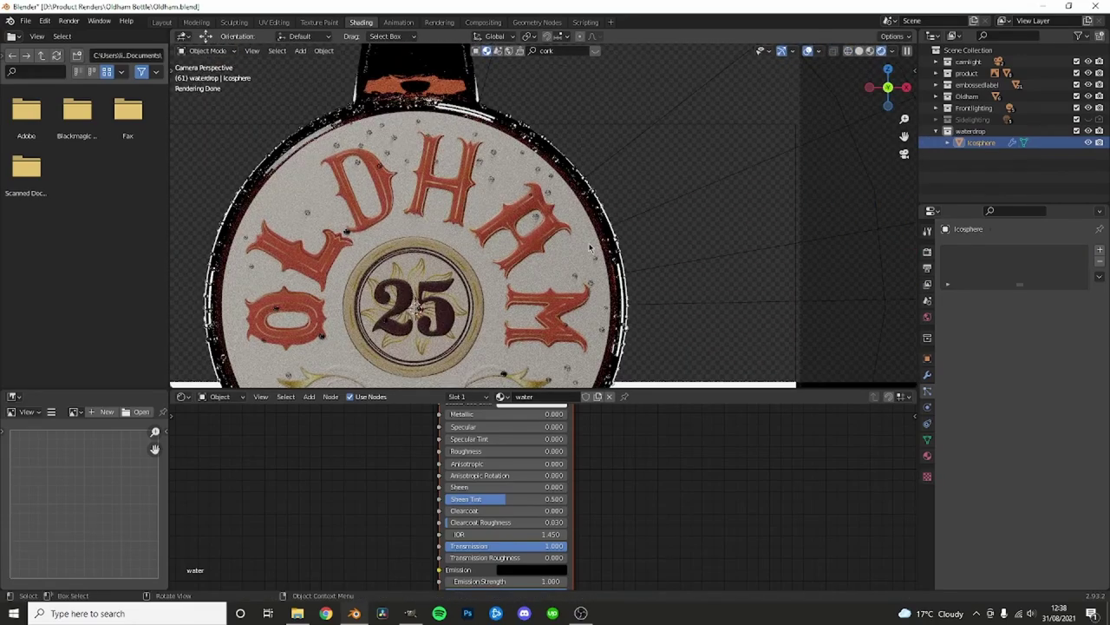
scroll(589, 249, "down", 3)
mouse_move(726, 248)
middle_mouse_down("shift")
mouse_move(464, 246)
mouse_move(565, 310)
middle_mouse_up("shift")
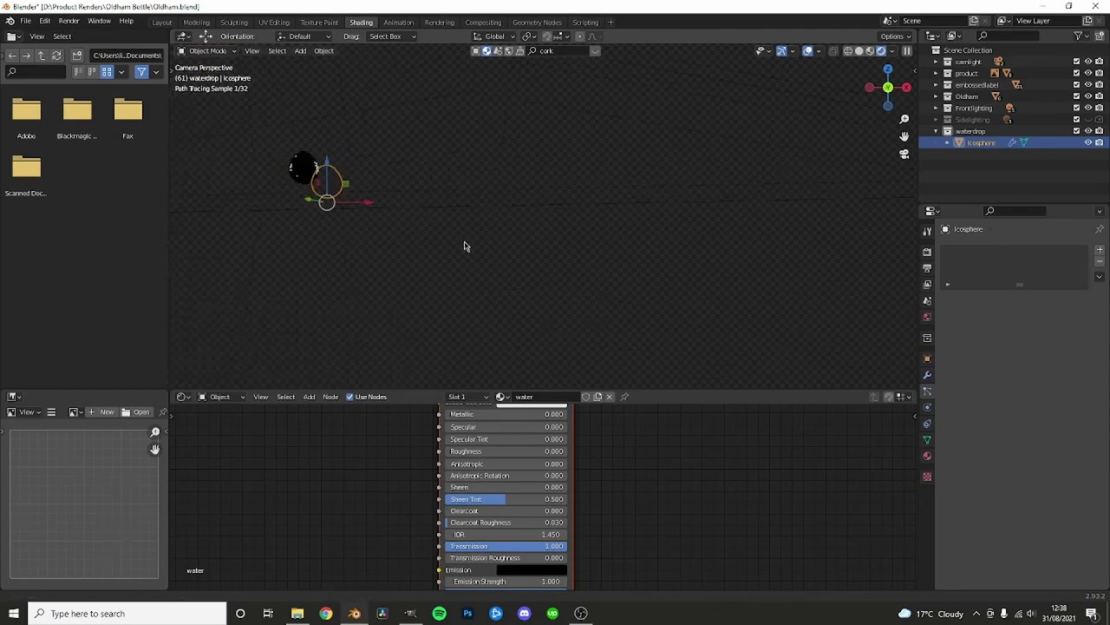
key("Tab")
key("shift+z")
scroll(508, 324, "up", 3)
mouse_move(433, 244)
left_mouse_down()
mouse_move(480, 271)
mouse_move(491, 260)
left_mouse_up()
left_click(569, 270)
key("g")
key("x")
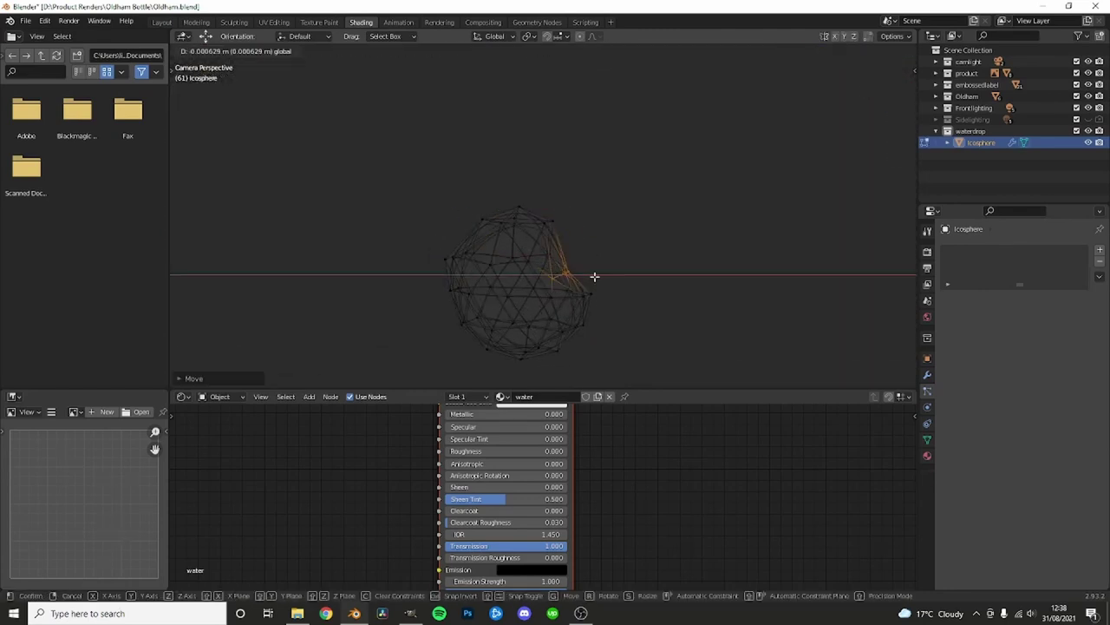
right_click(594, 276)
- Move the selection again and select the droplet's lower-left vertices to refine the drop shape
key("g")
left_click(583, 359)
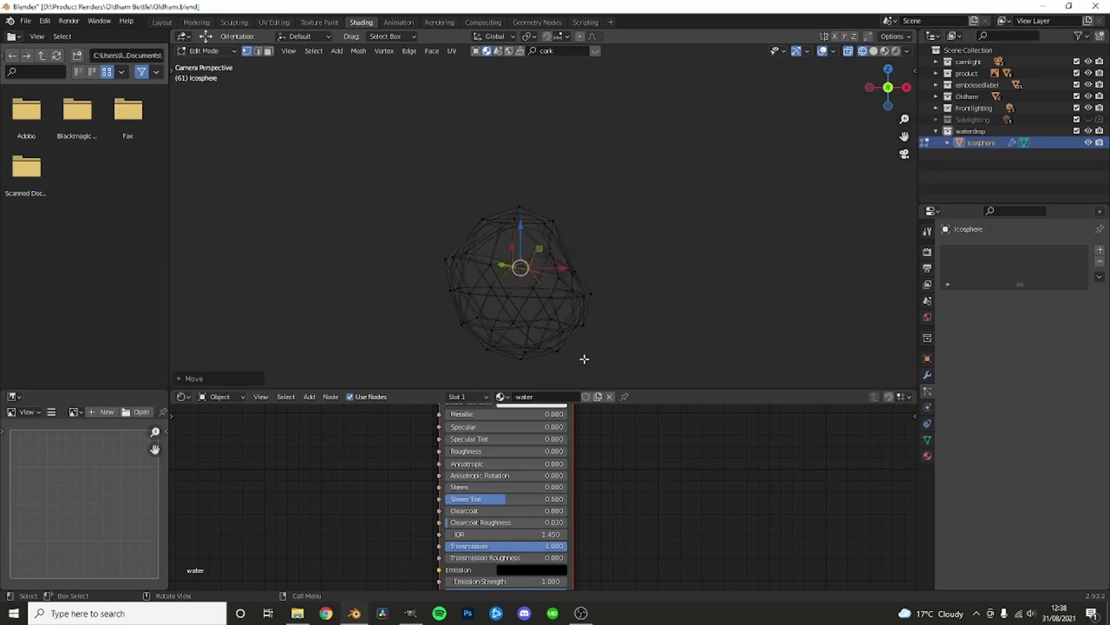
key("Tab")
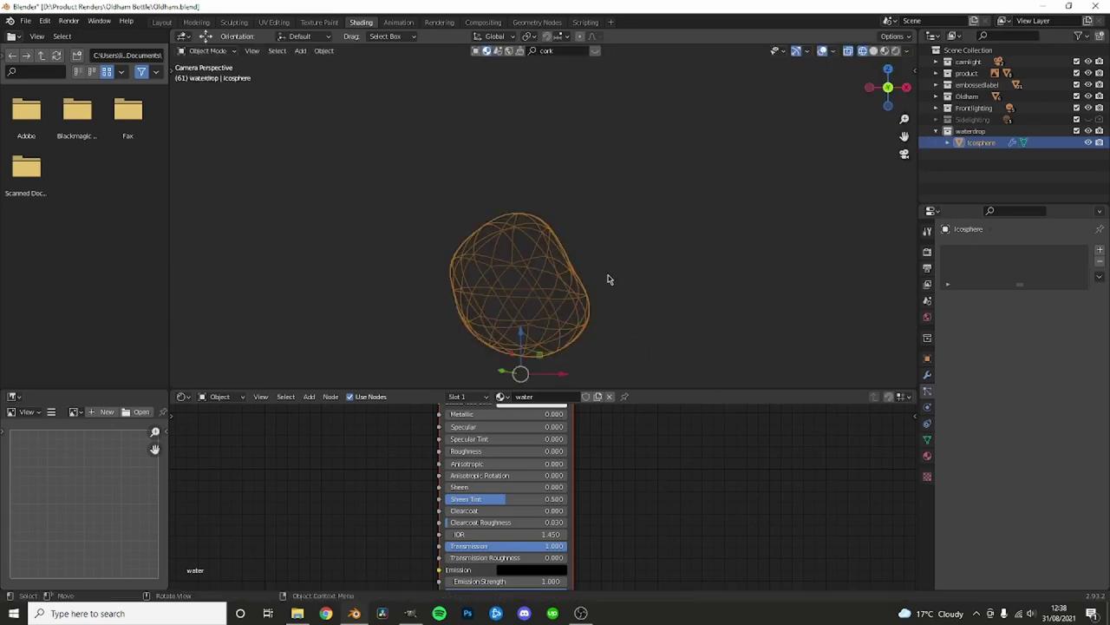
key("Tab")
left_click_drag(446, 303, 495, 350)
key("Tab")
key("Tab")
left_click_drag(425, 311, 478, 344)
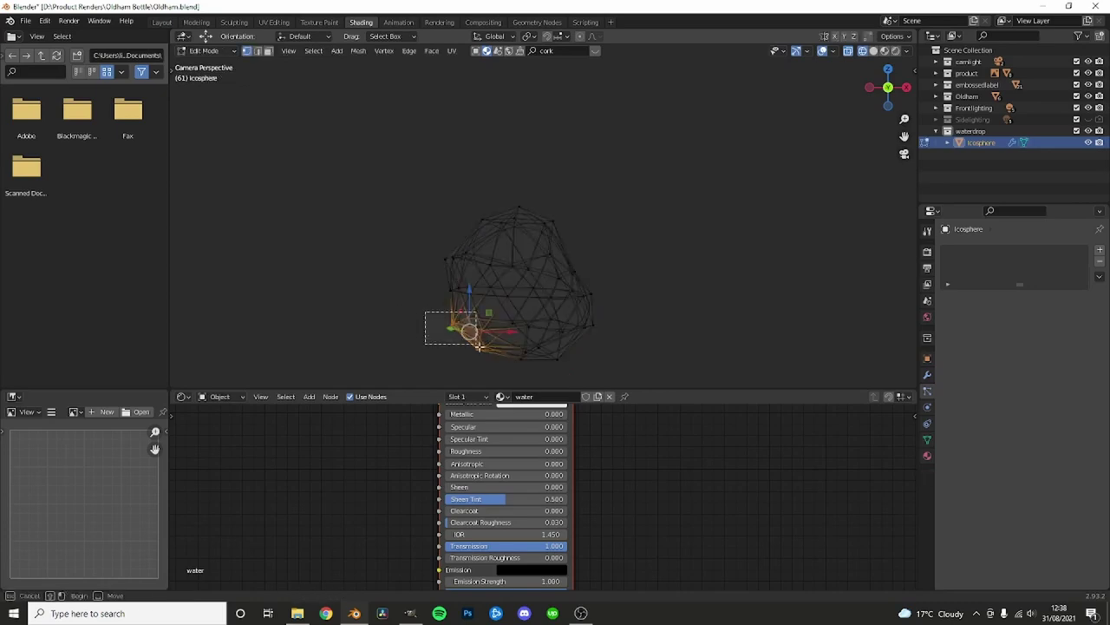
key("Tab")
scroll(666, 303, "down", 5)
key("z")
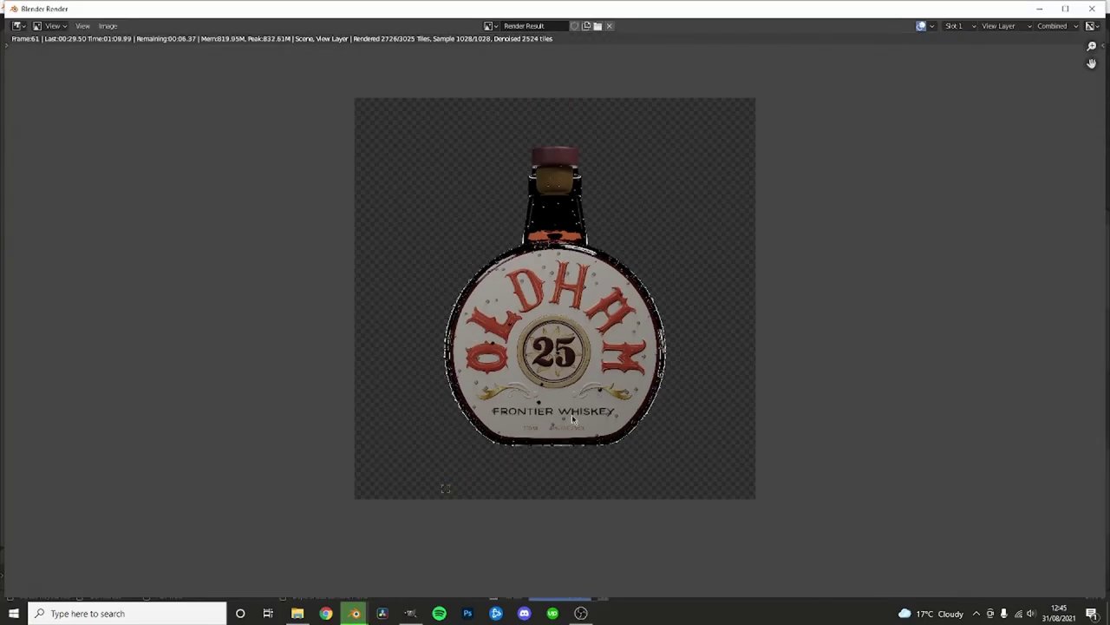
- Inspect the finished render, close the Render window, and reselect the bottle body
scroll(572, 419, "up", 2)
scroll(531, 379, "down", 1)
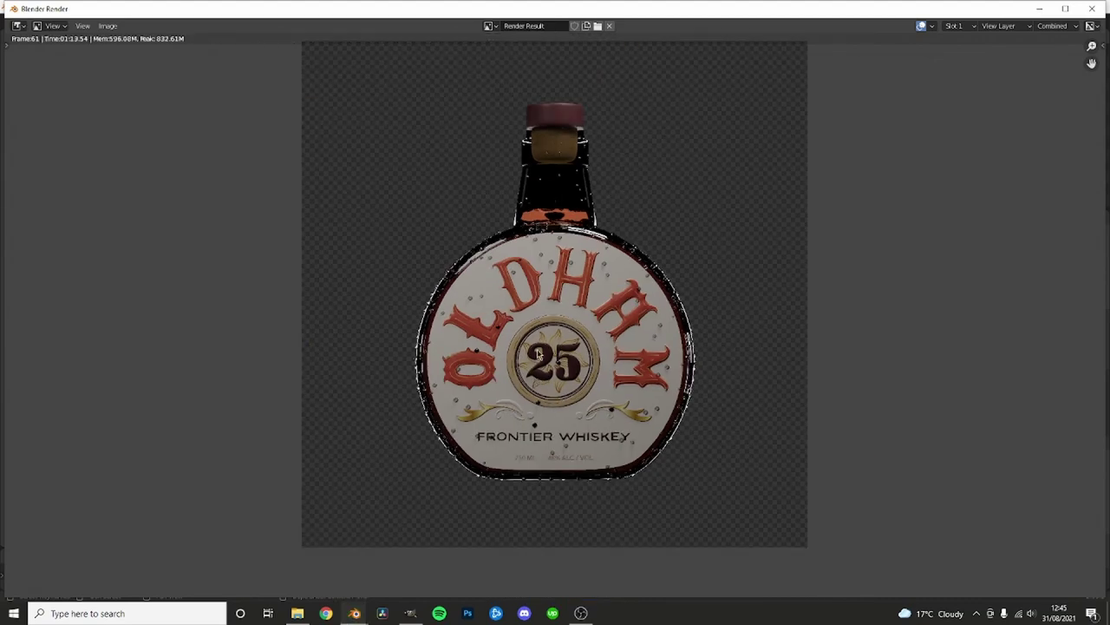
scroll(548, 382, "down", 2)
left_click(108, 26)
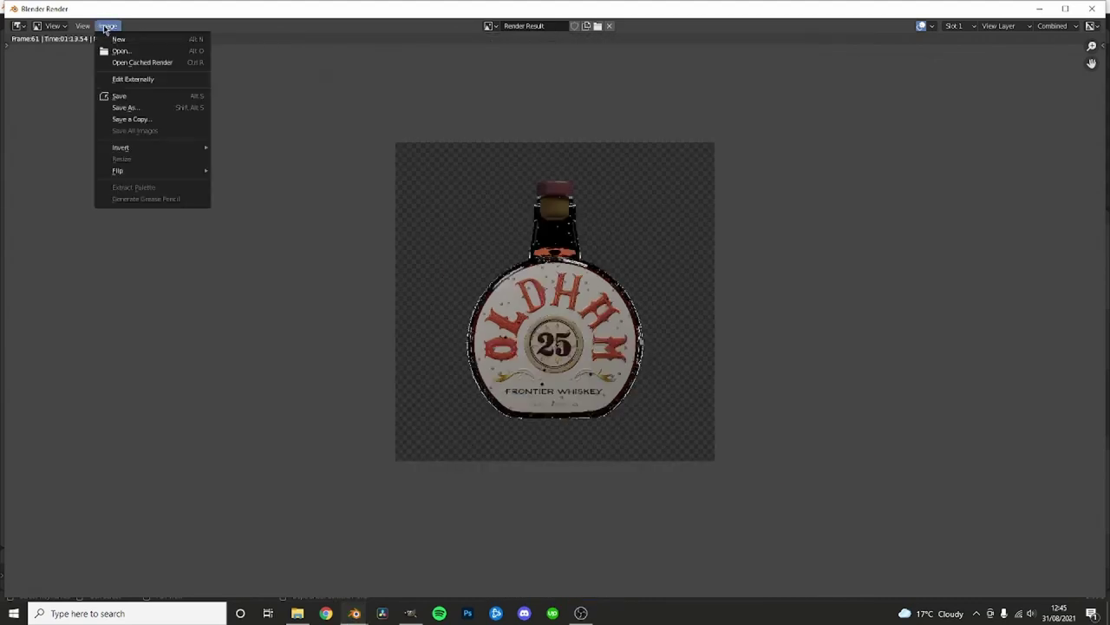
key("Escape")
left_click(612, 248)
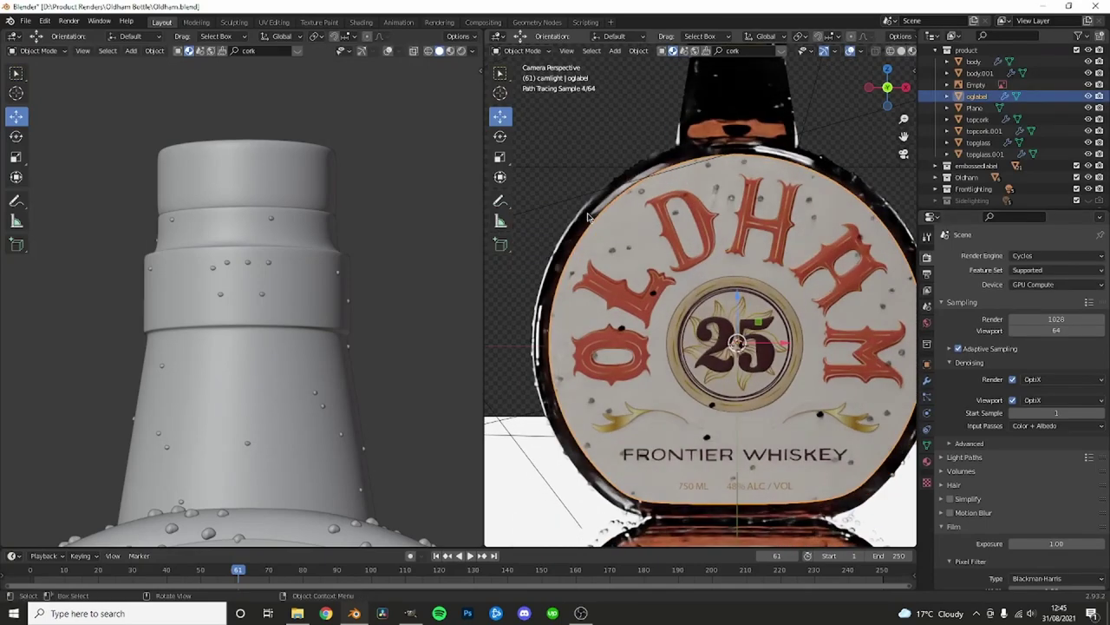
- Scale the body's round label part up about 1.12 times and select the cam2 camera
key("Tab")
right_click(652, 252)
left_click(650, 290)
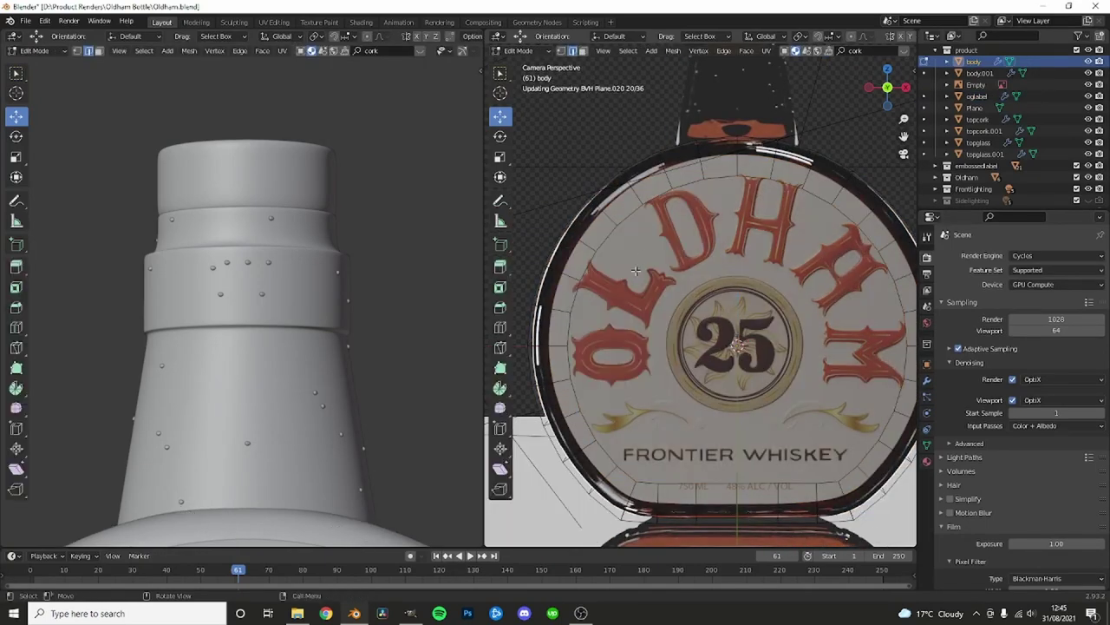
key("s")
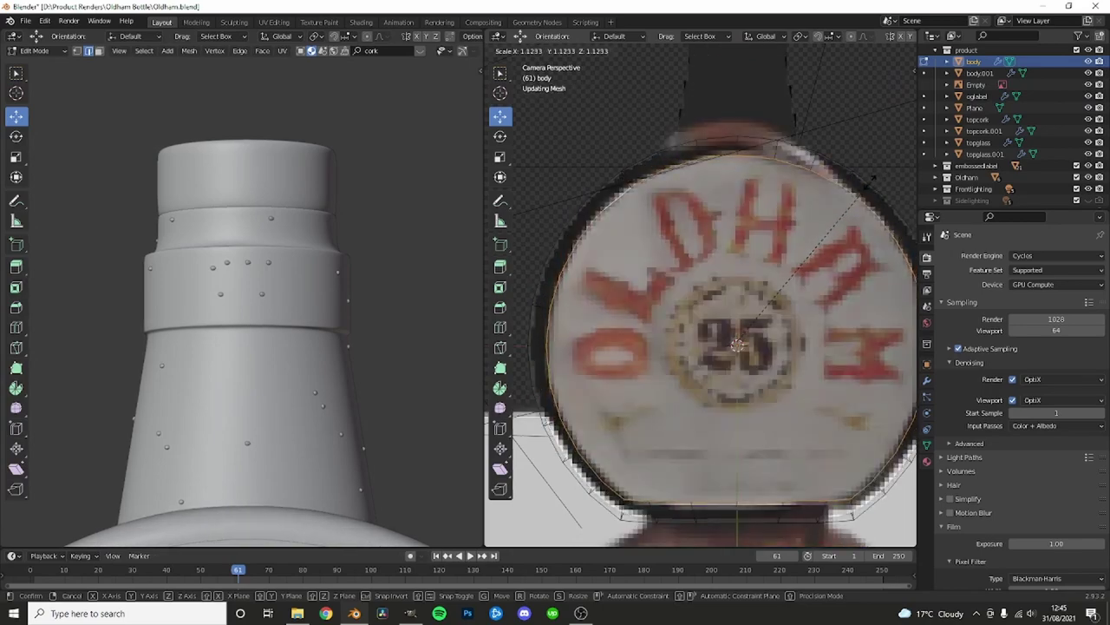
left_click(878, 177)
key("Tab")
scroll(784, 235, "down", 3)
left_click(803, 240)
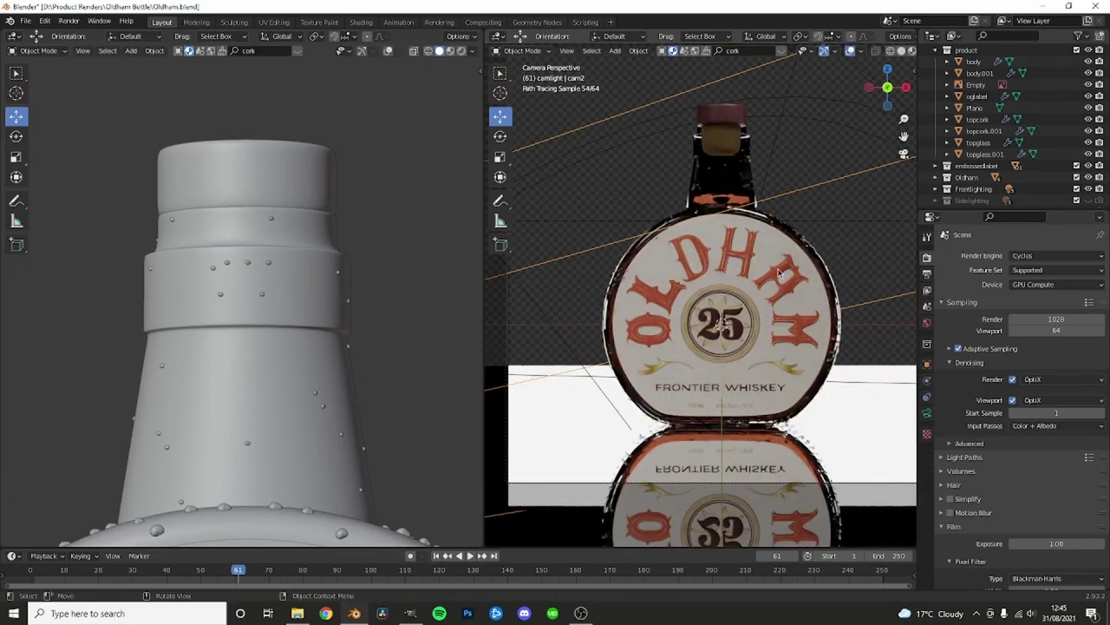
scroll(763, 300, "up", 3)
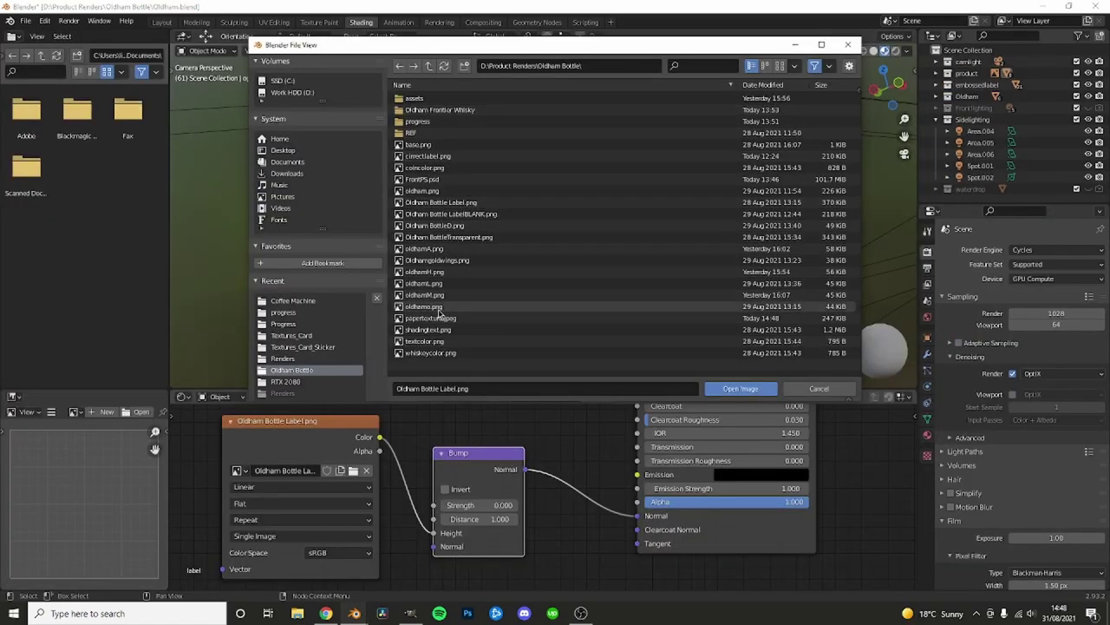
- Load papertexture.jpeg as the label bump at strength 0.158, viewed in Rendered shading
double_click(431, 317)
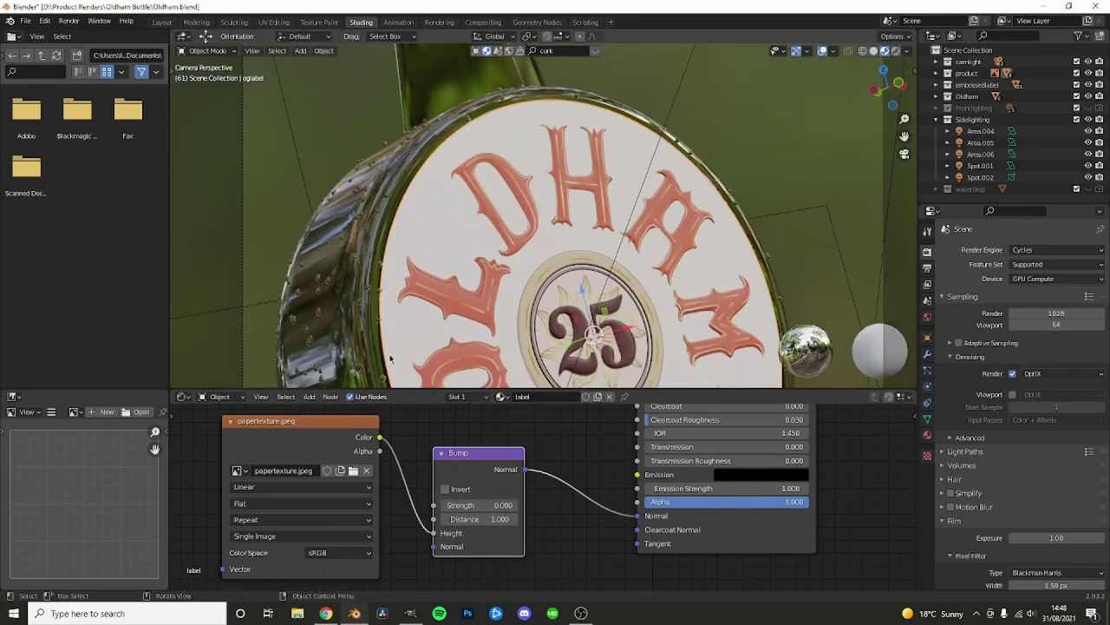
scroll(394, 351, "up", 5)
left_click_drag(486, 505, 507, 505)
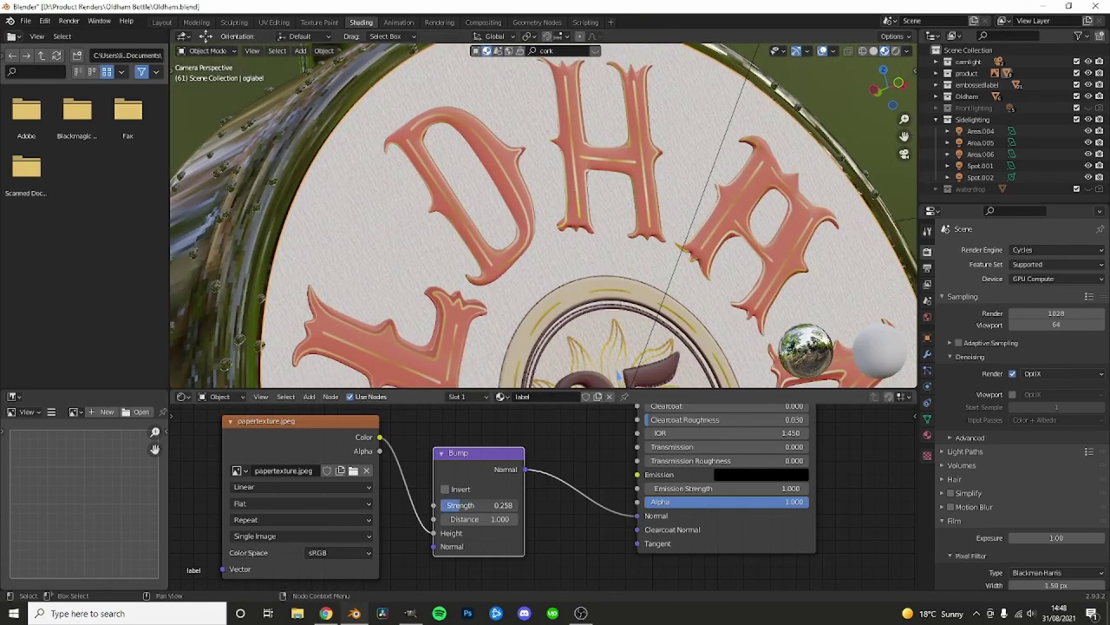
key("z")
left_click(537, 260)
scroll(610, 266, "down", 3)
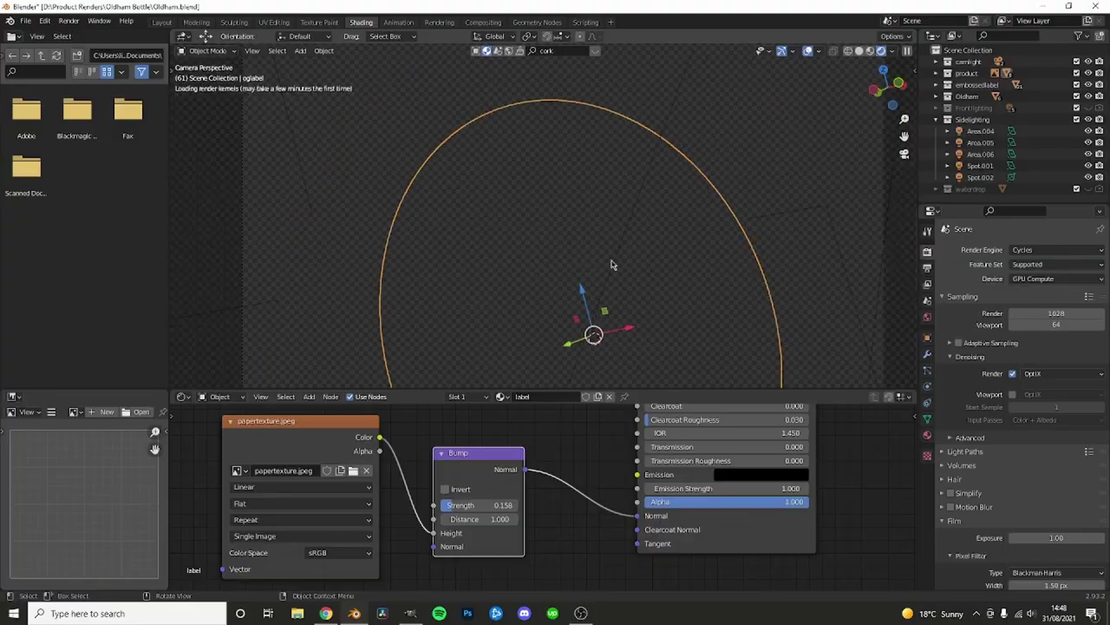
scroll(567, 260, "up", 2)
scroll(566, 260, "down", 1)
scroll(567, 260, "down", 2)
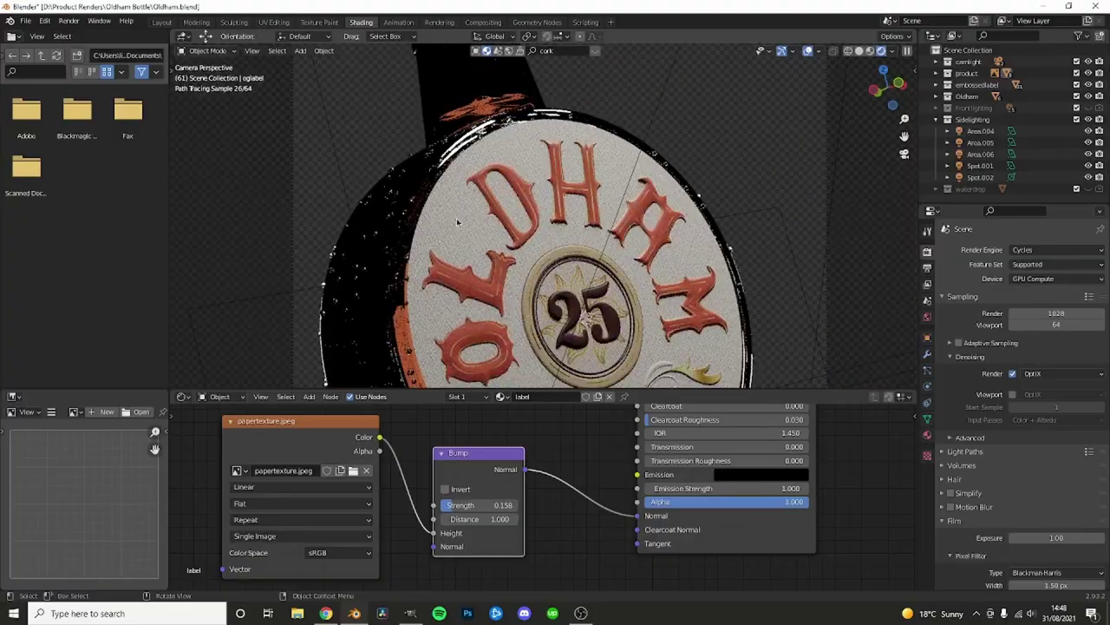
- Select the camera and save Oldham.blend
left_click(460, 271)
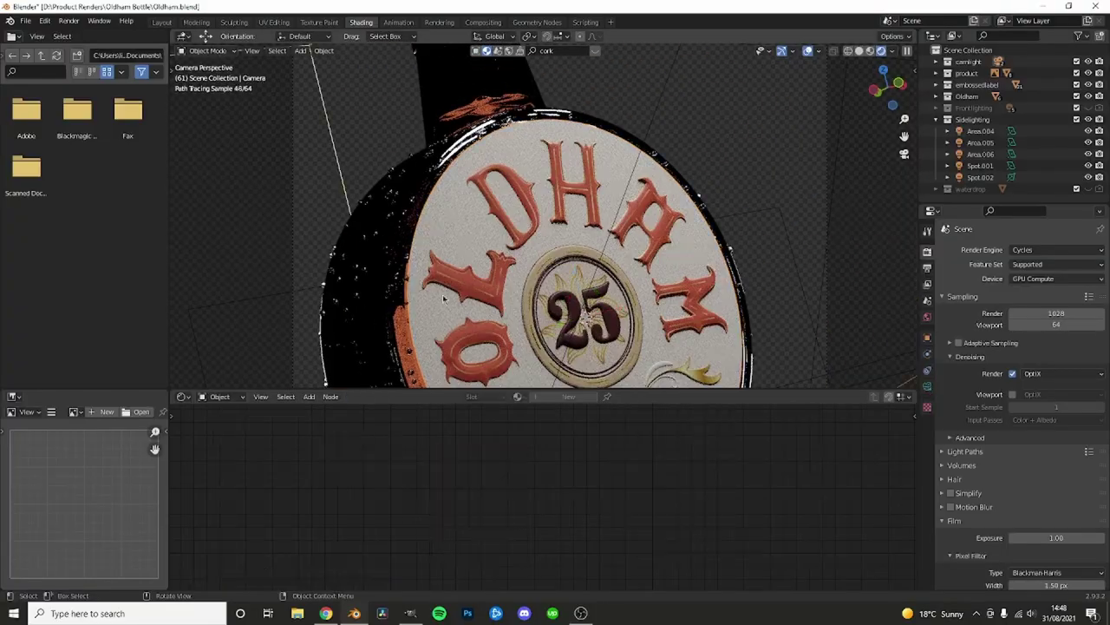
scroll(460, 272, "up", 2)
key("ctrl+s")
scroll(521, 265, "down", 3)
scroll(551, 260, "up", 1)
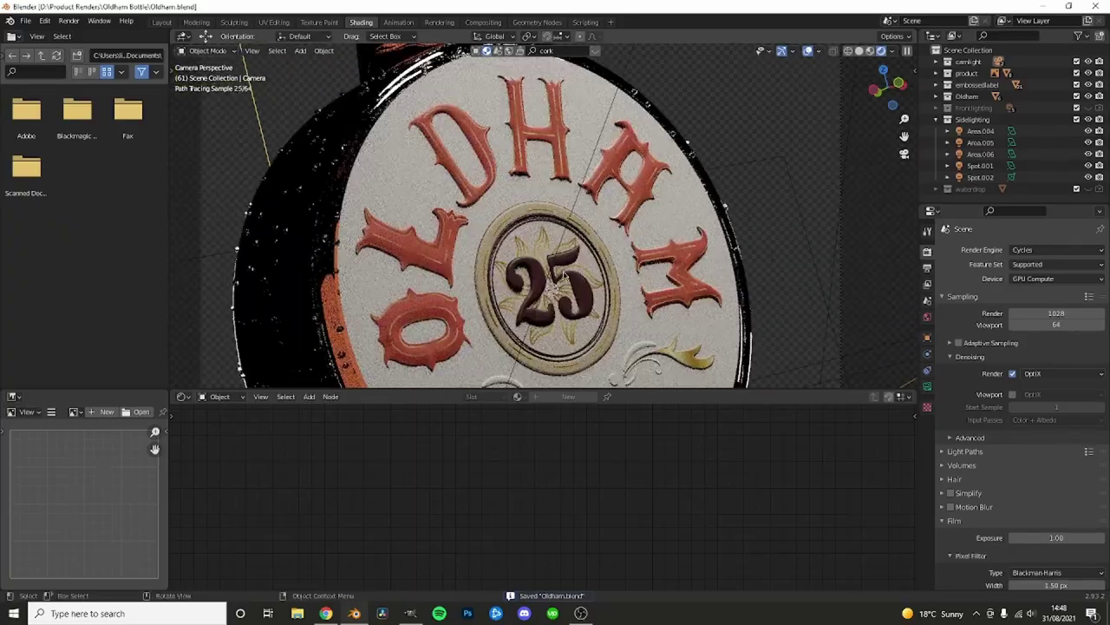
scroll(529, 269, "up", 2)
- Set the OLDHAM L letter's roughness to 0
left_click(416, 243)
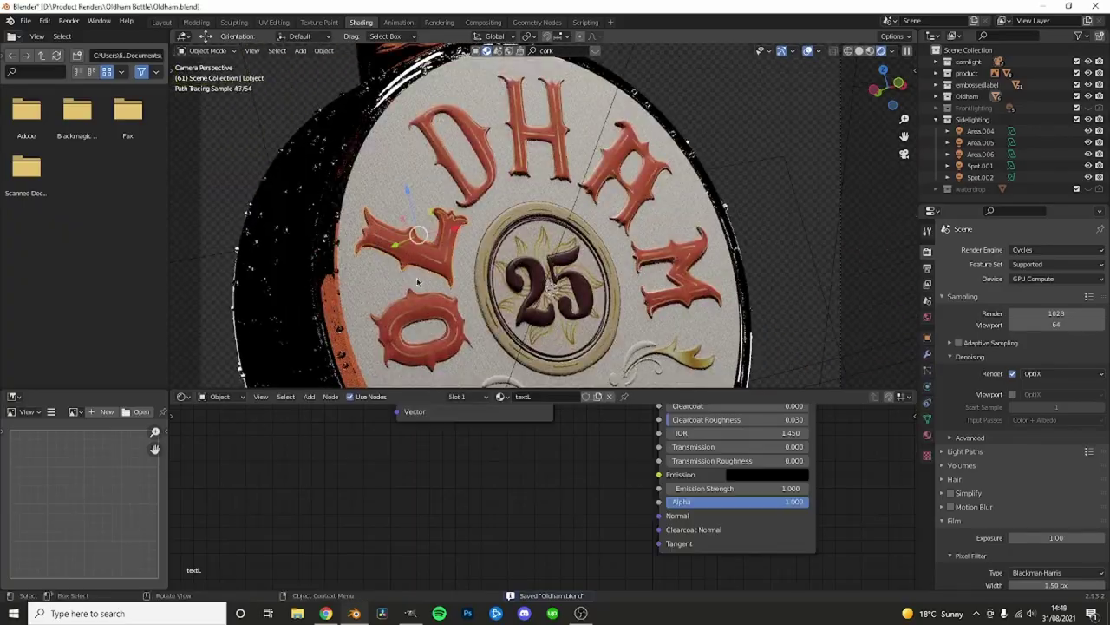
scroll(395, 525, "up", 2)
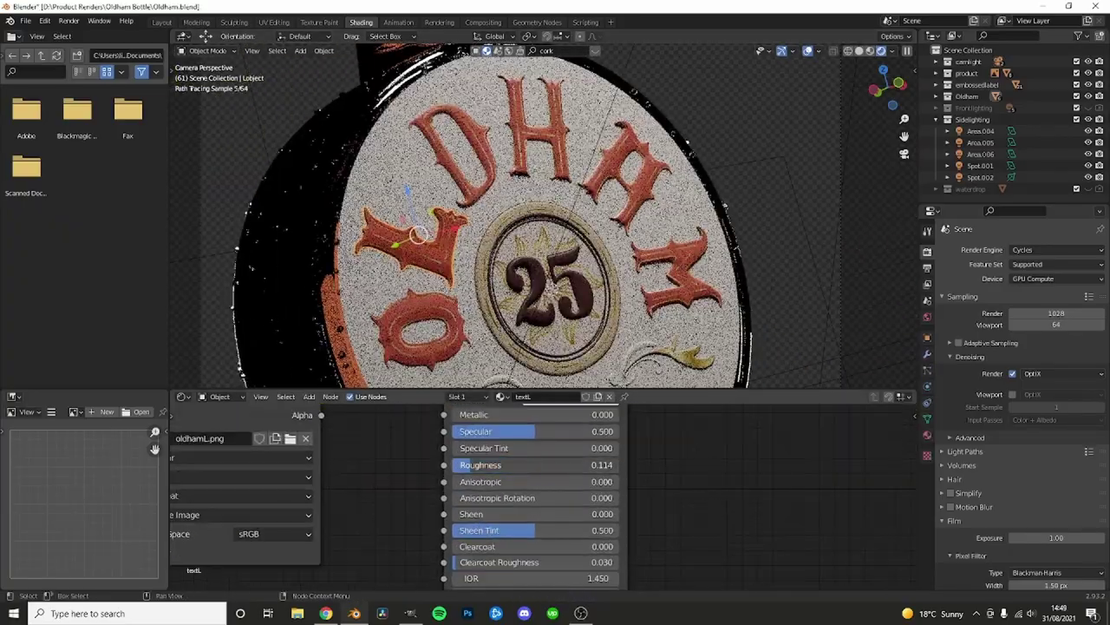
left_click_drag(534, 465, 468, 465)
scroll(823, 240, "up", 2)
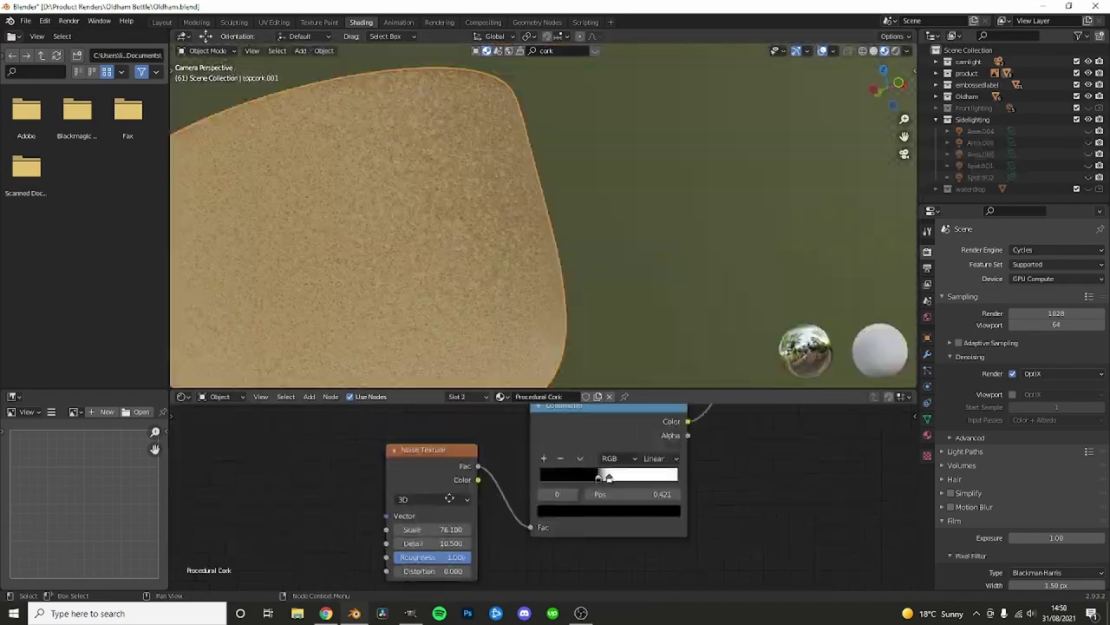
- Change the Detail value on the Procedural Cork's Noise Texture node and close File Explorer
mouse_move(466, 491)
middle_mouse_down()
mouse_move(457, 512)
mouse_move(388, 512)
middle_mouse_up()
scroll(499, 539, "up", 2)
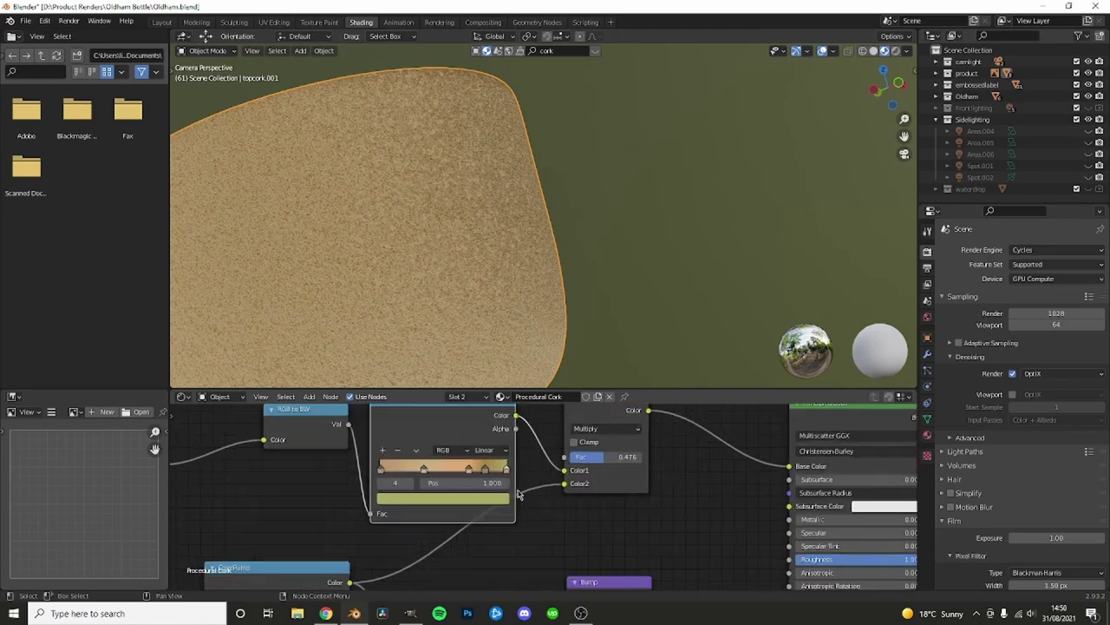
scroll(499, 539, "down", 3)
scroll(499, 539, "up", 2)
scroll(416, 520, "up", 1)
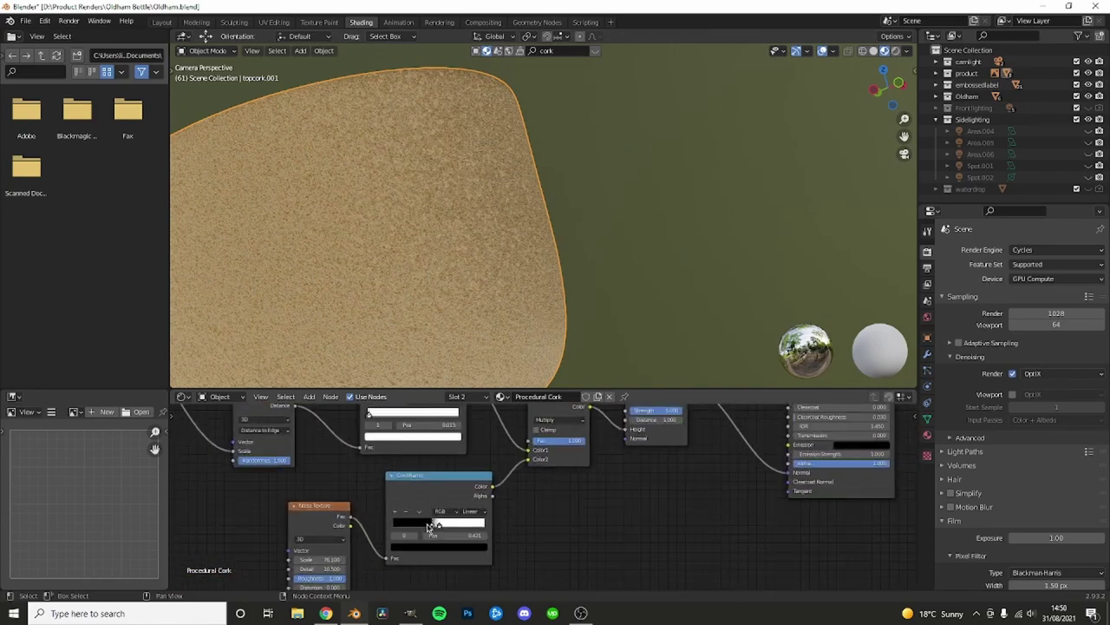
scroll(364, 511, "up", 1)
left_click_drag(335, 507, 373, 507)
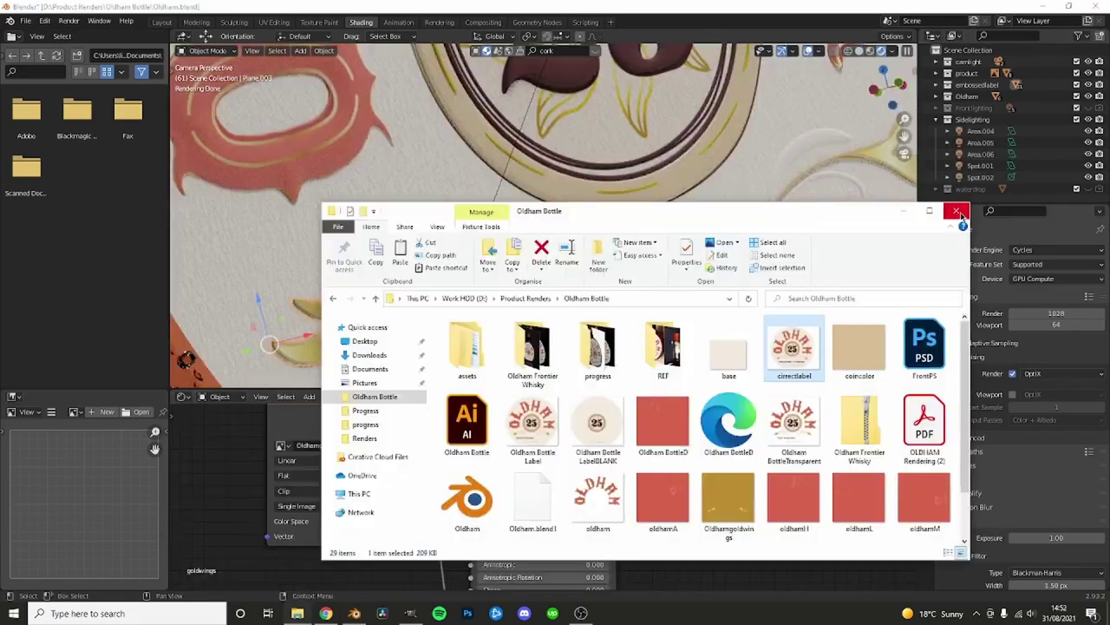
left_click(958, 211)
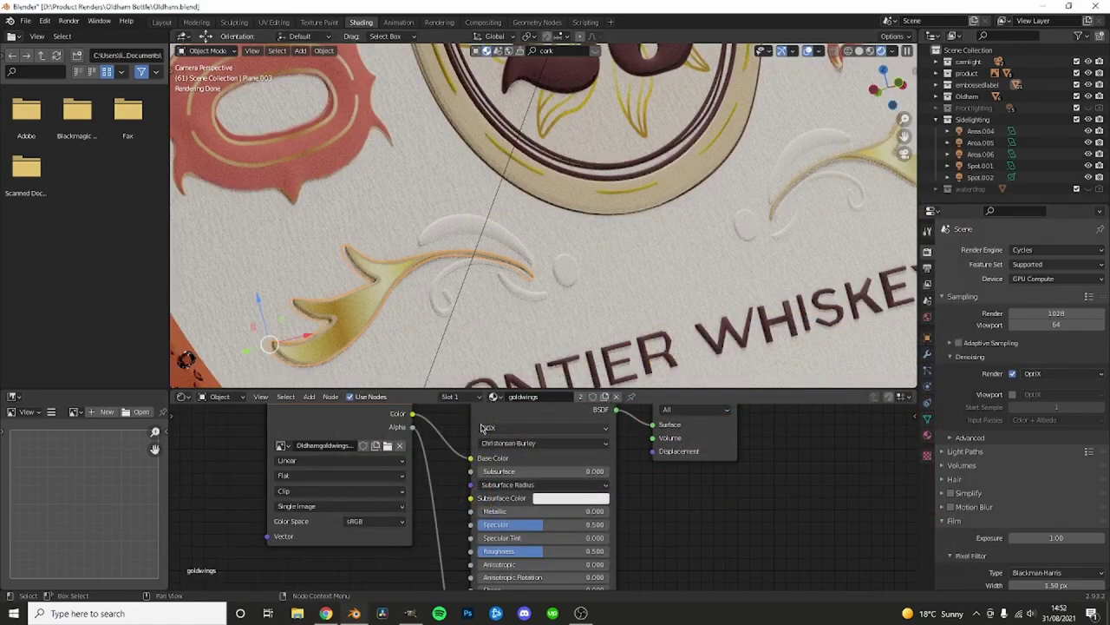
- Select the gold wing decal and bring its shader nodes into view
middle_click_drag(450, 452, 450, 478)
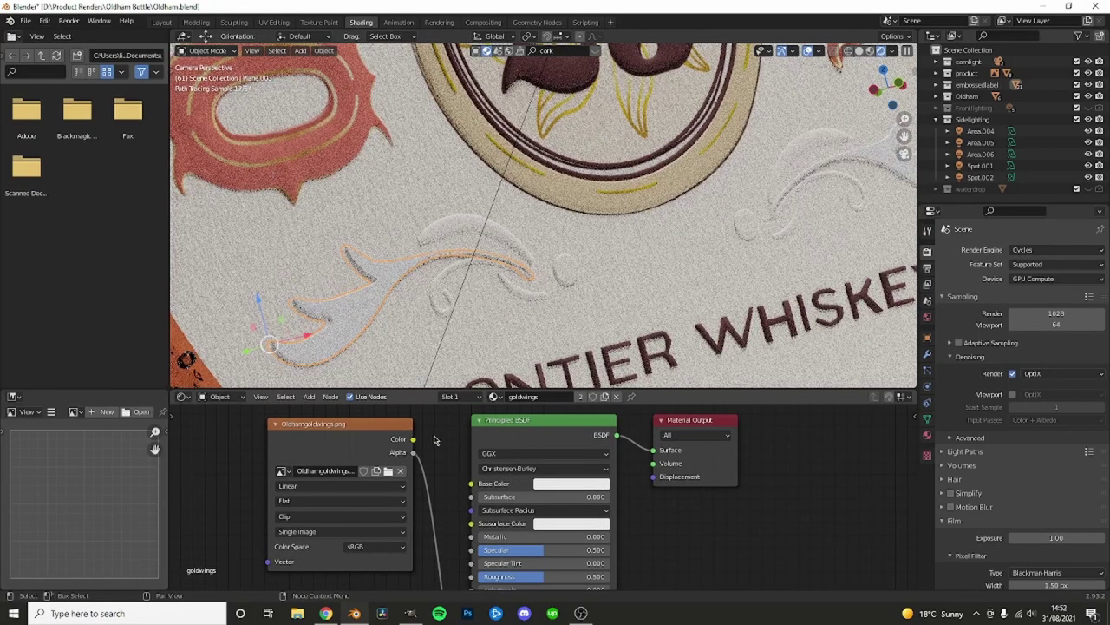
left_click(407, 316)
left_click(367, 309)
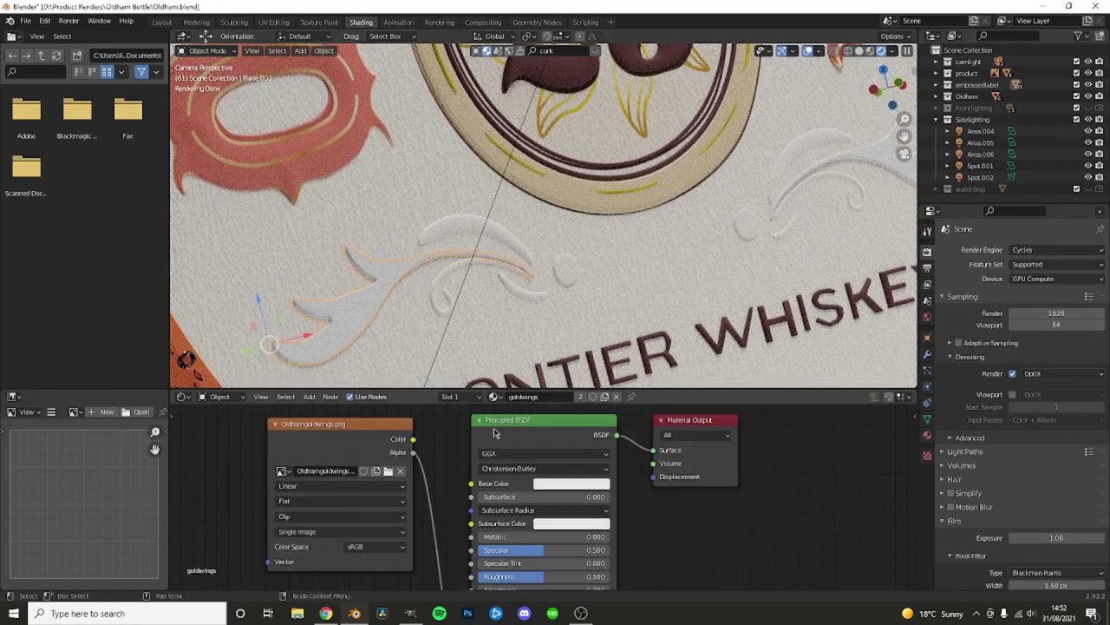
middle_click_drag(440, 454, 422, 454)
- Give goldwings a gold base colour, Metallic about 0.885 and Roughness about 0.064
left_click(555, 483)
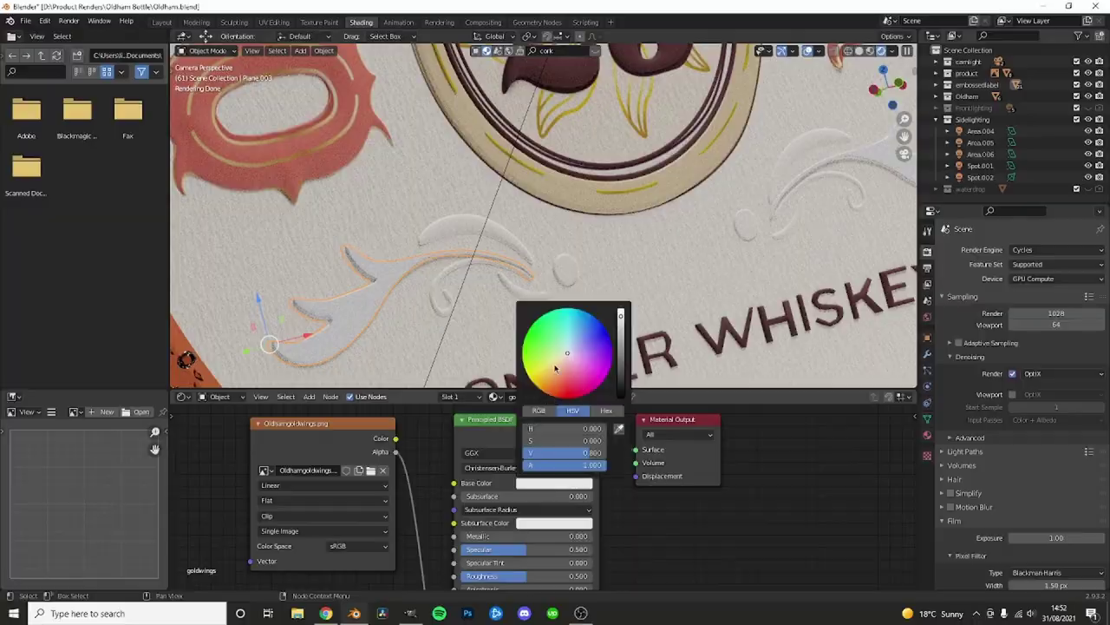
left_click(548, 369)
left_click(555, 483)
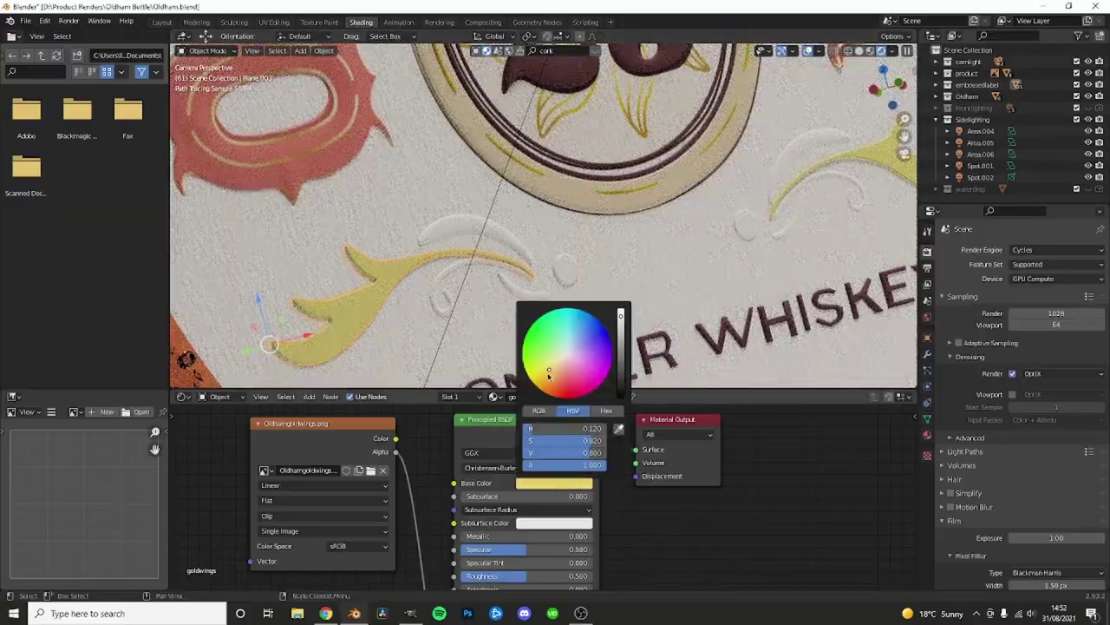
left_click(552, 370)
left_click_drag(486, 536, 520, 536)
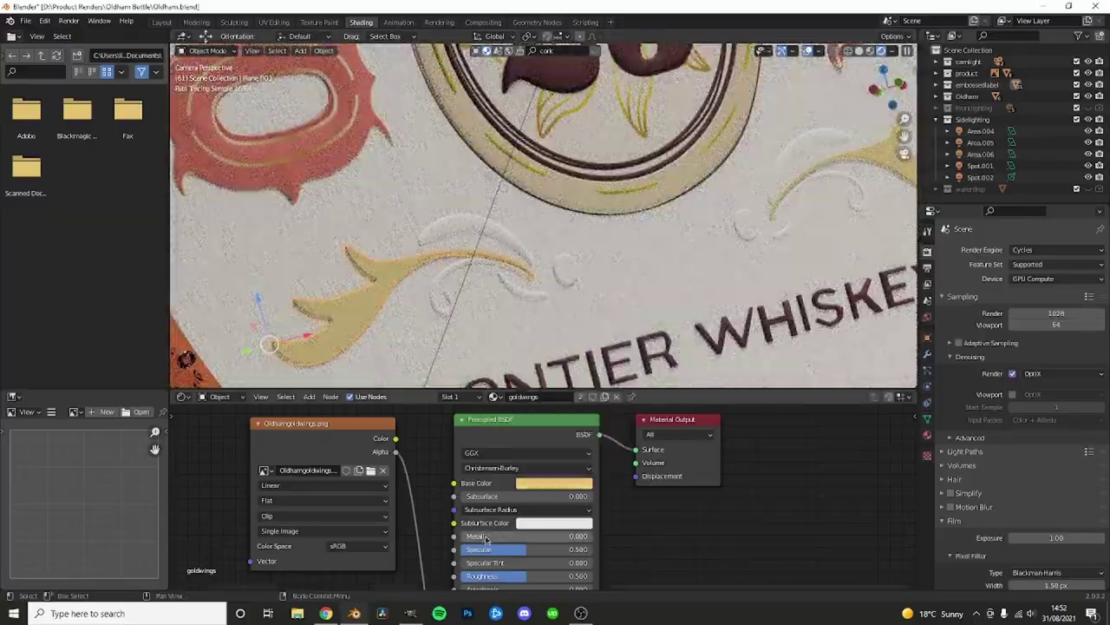
left_click_drag(520, 576, 472, 576)
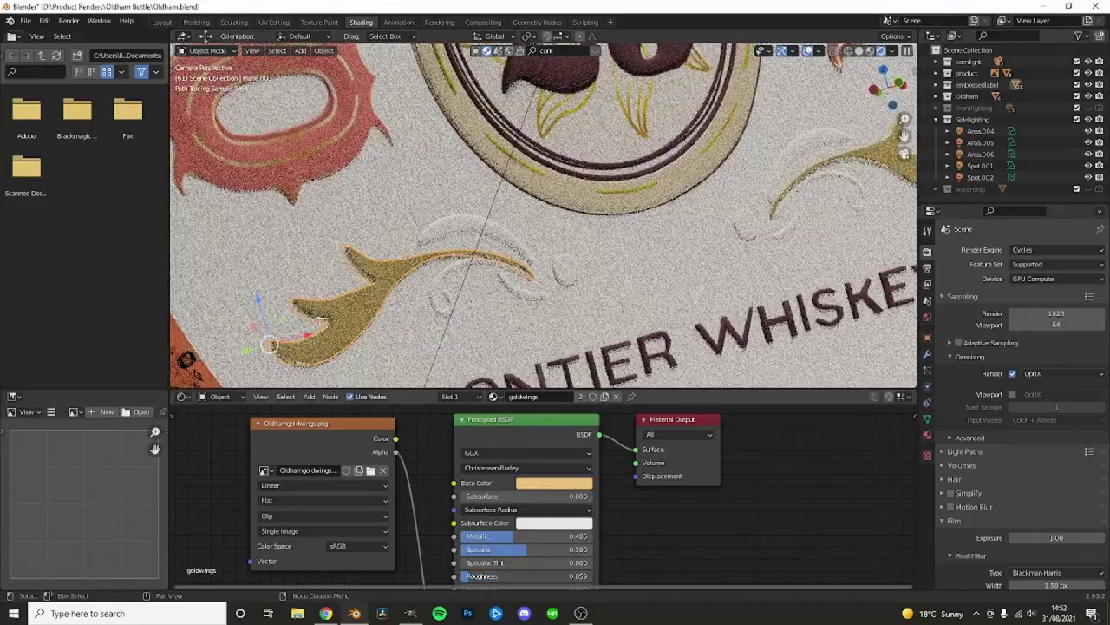
left_click(453, 347)
middle_click_drag(453, 347, 409, 337)
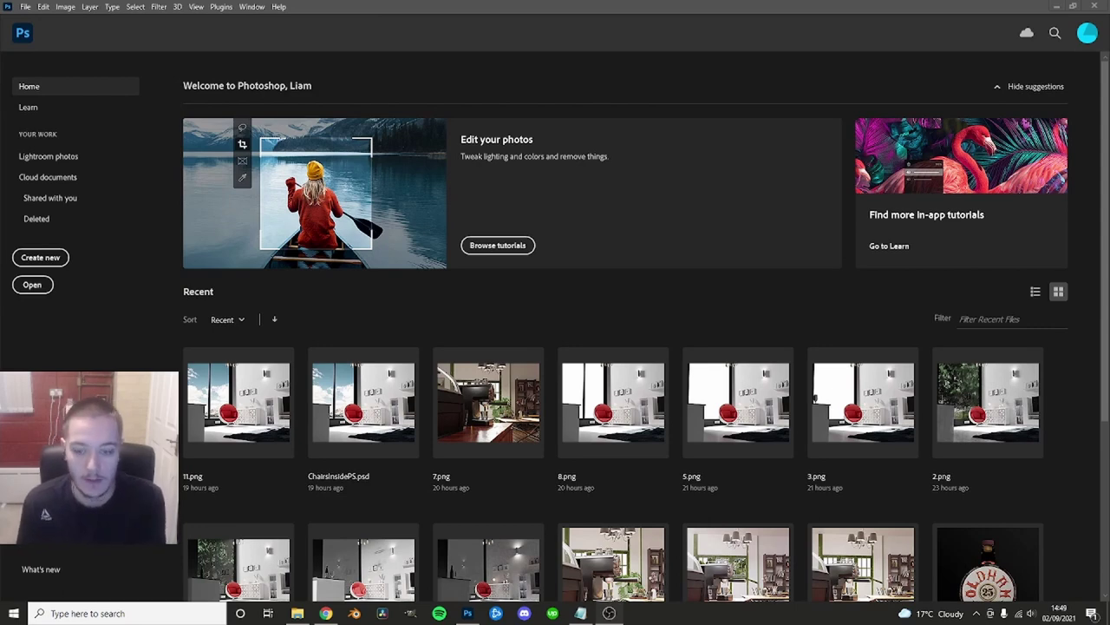
- Preview 6.png from the progress folder and drag it into Photoshop
left_click(298, 613)
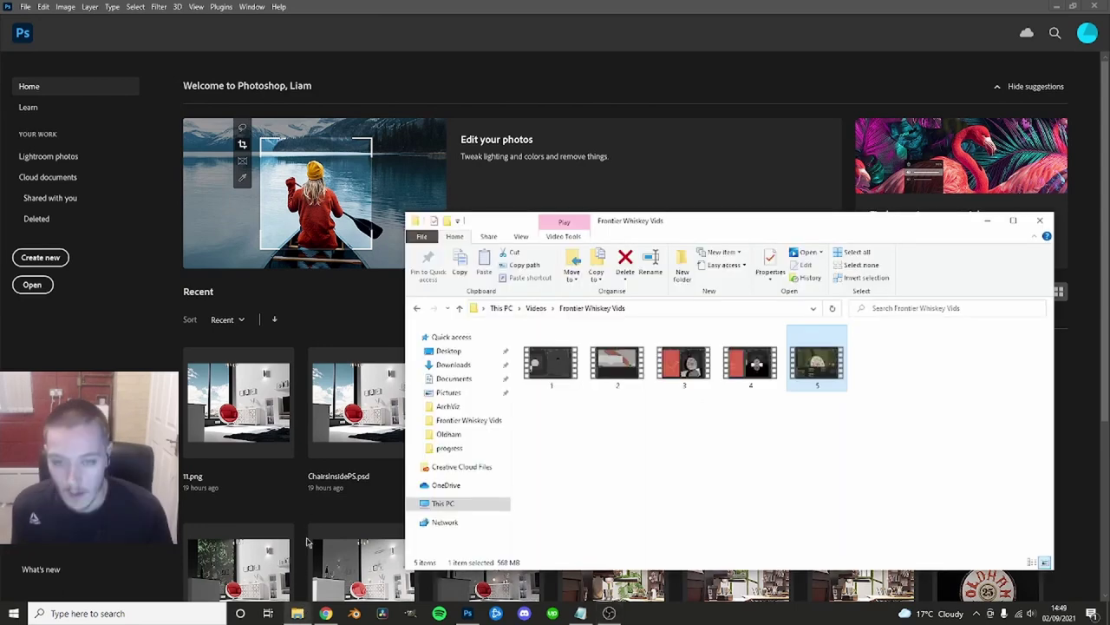
left_click_drag(737, 220, 574, 224)
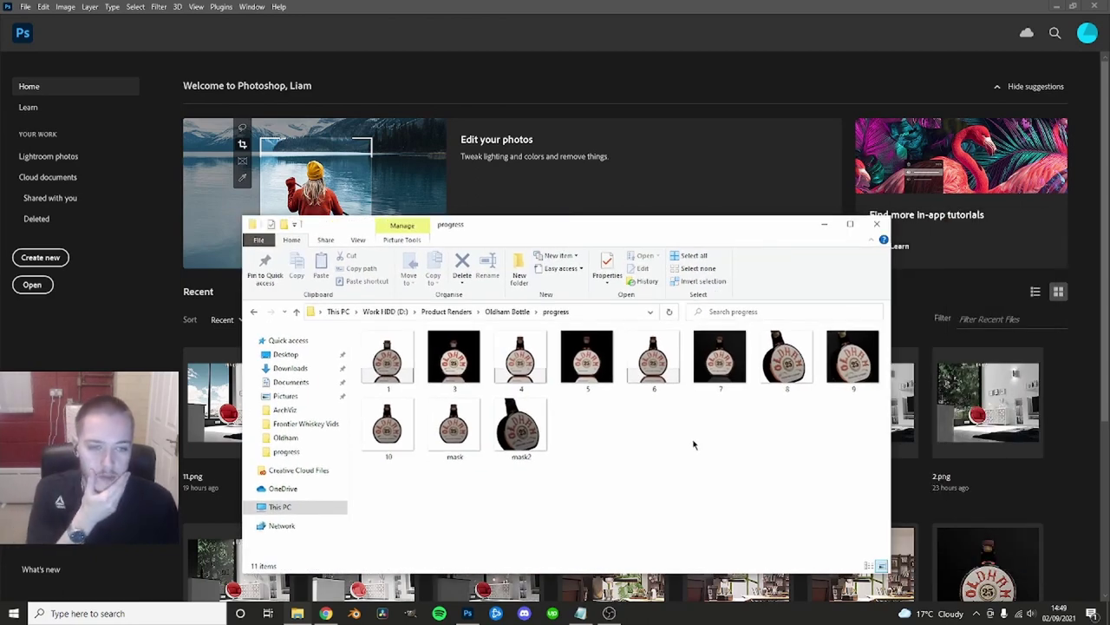
double_click(647, 373)
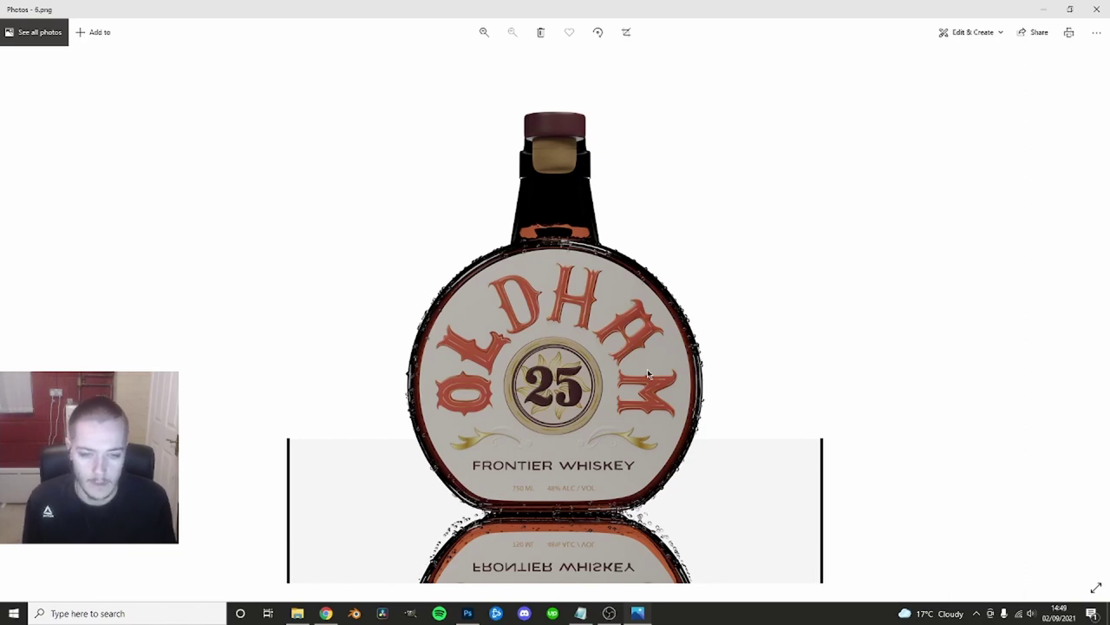
left_click(1097, 8)
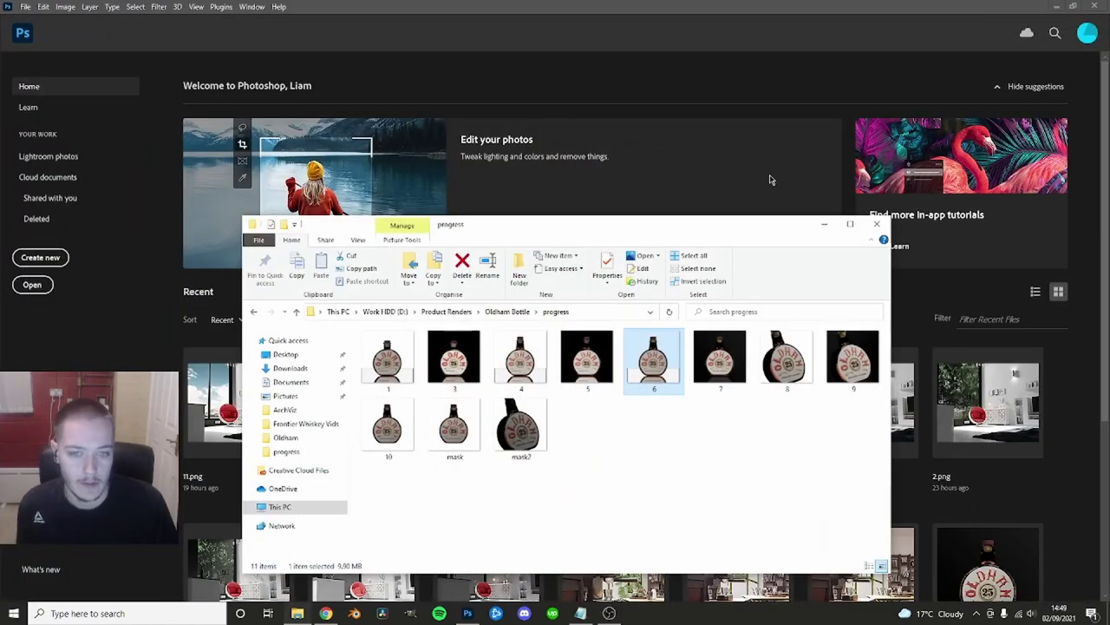
left_click_drag(650, 362, 154, 291)
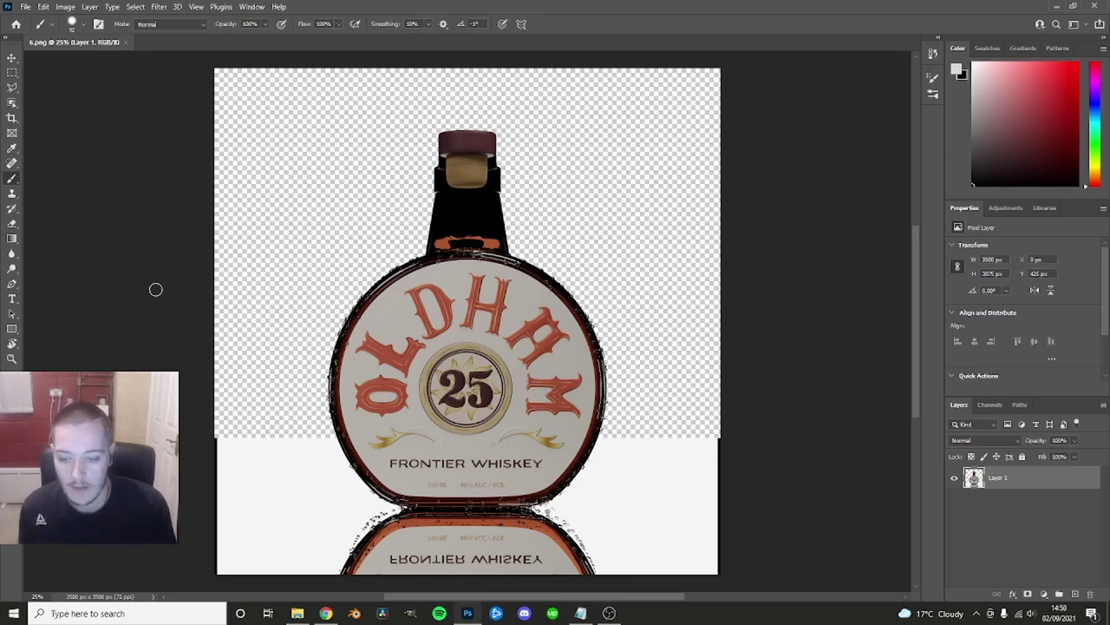
- Reopen the progress folder, preview mask.png, and position Explorer over the 6.png document
left_click(297, 613)
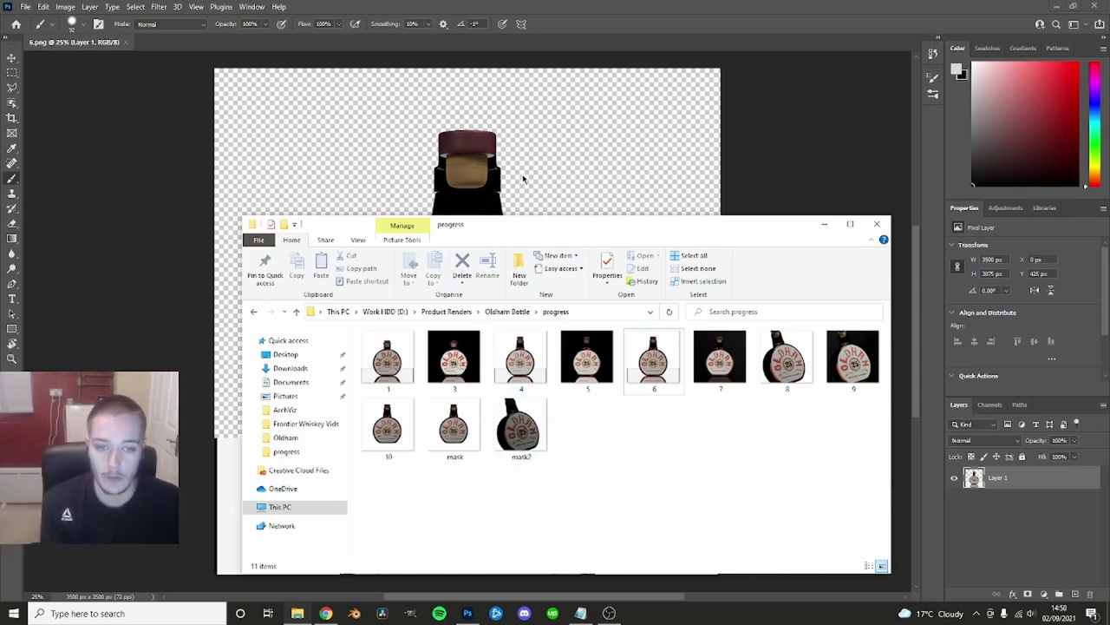
mouse_move(646, 228)
left_mouse_down()
mouse_move(743, 207)
mouse_move(700, 207)
left_mouse_up()
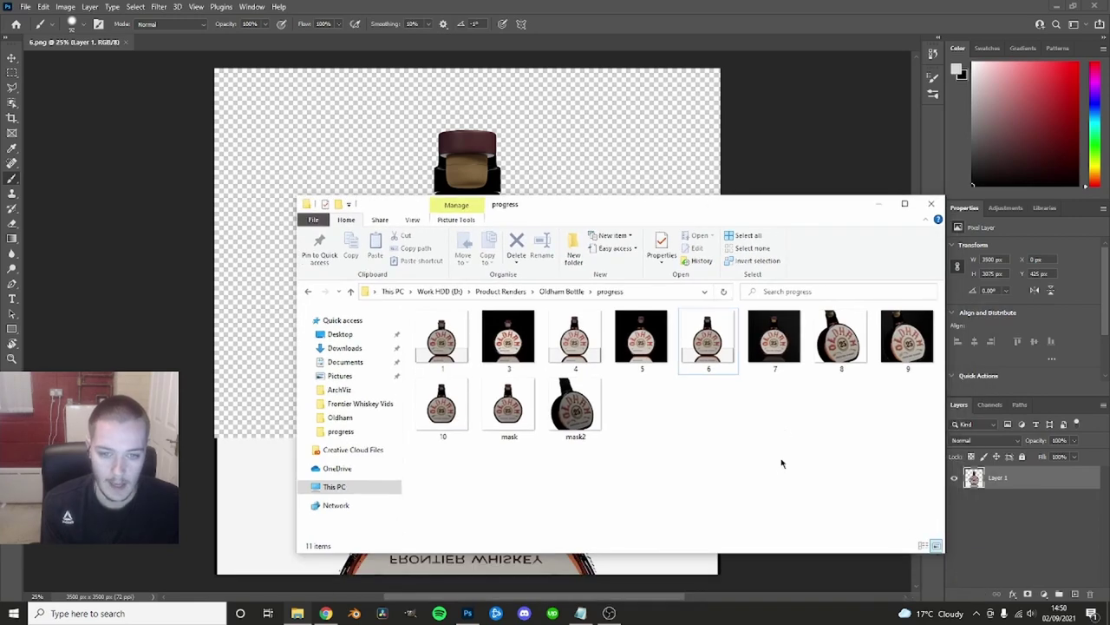
left_click(511, 422)
double_click(511, 422)
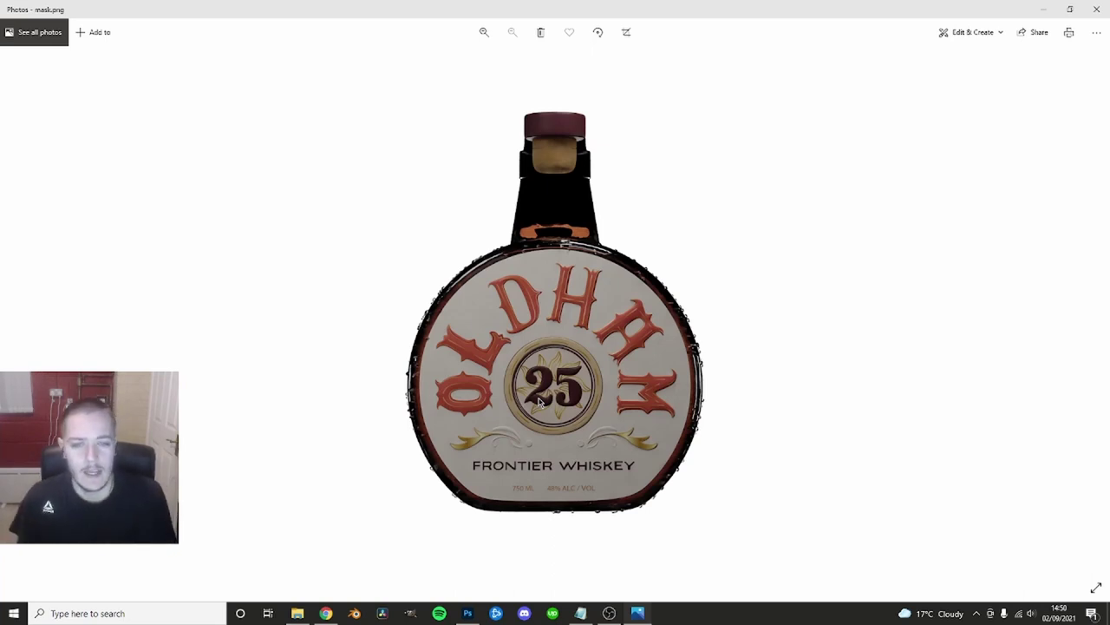
left_click(1106, 6)
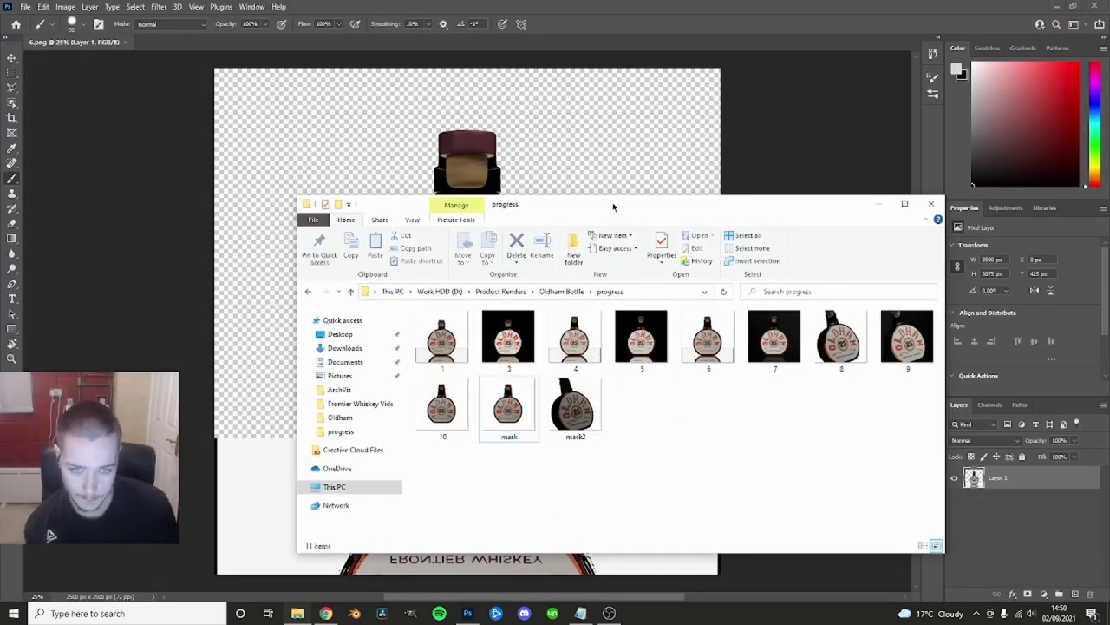
left_click_drag(613, 207, 631, 211)
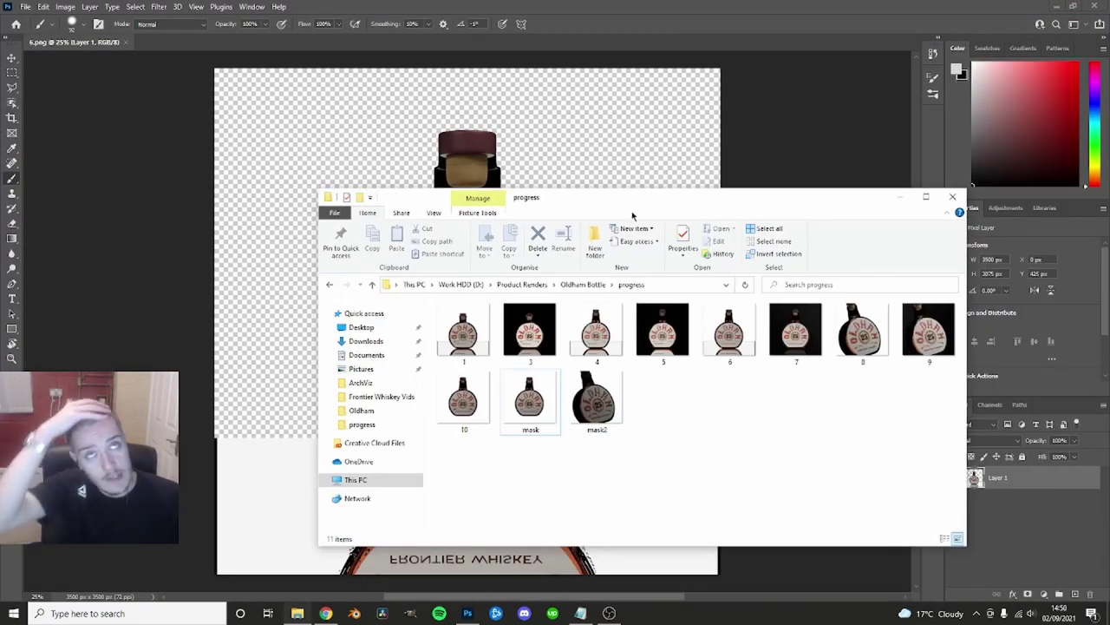
left_click_drag(631, 211, 586, 197)
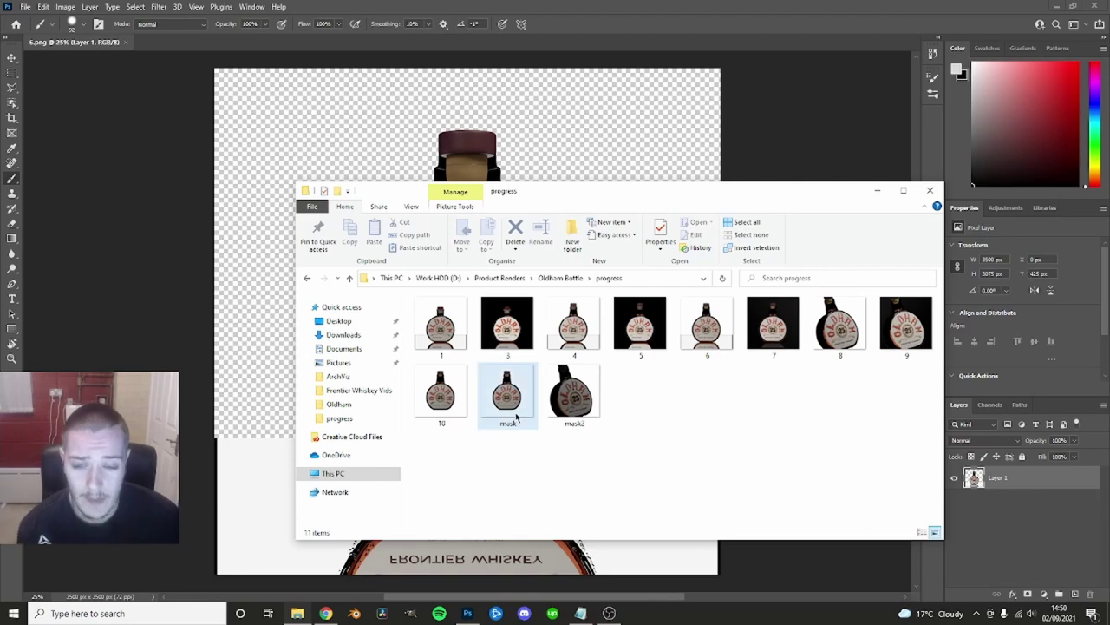
- Place mask.png as Layer 1's layer mask, then delete the separate mask layer
left_click_drag(516, 418, 248, 255)
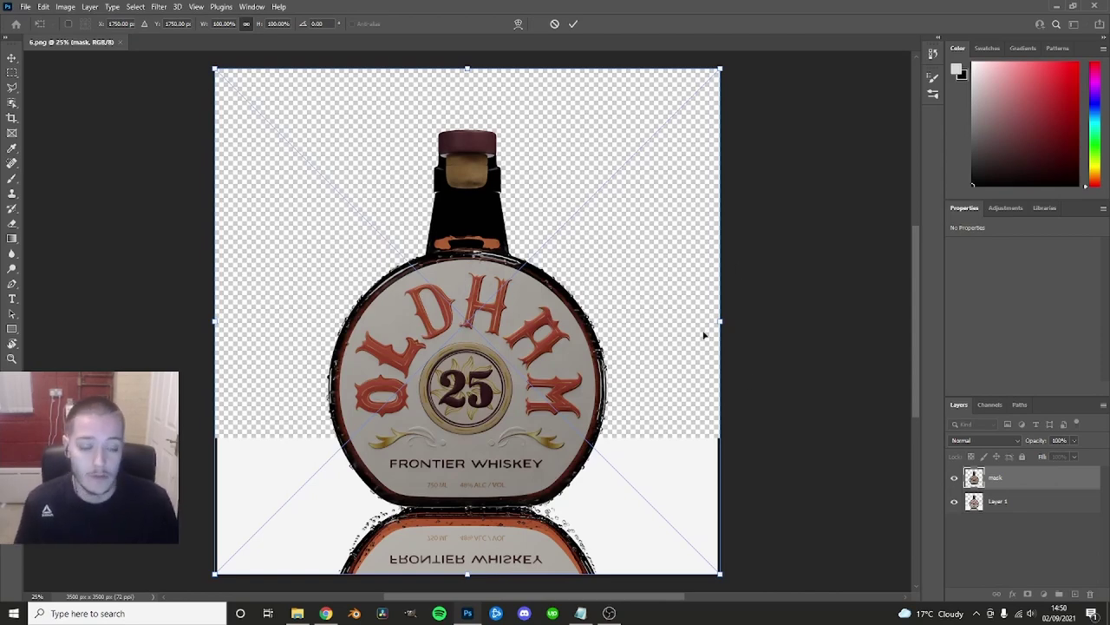
key("Return")
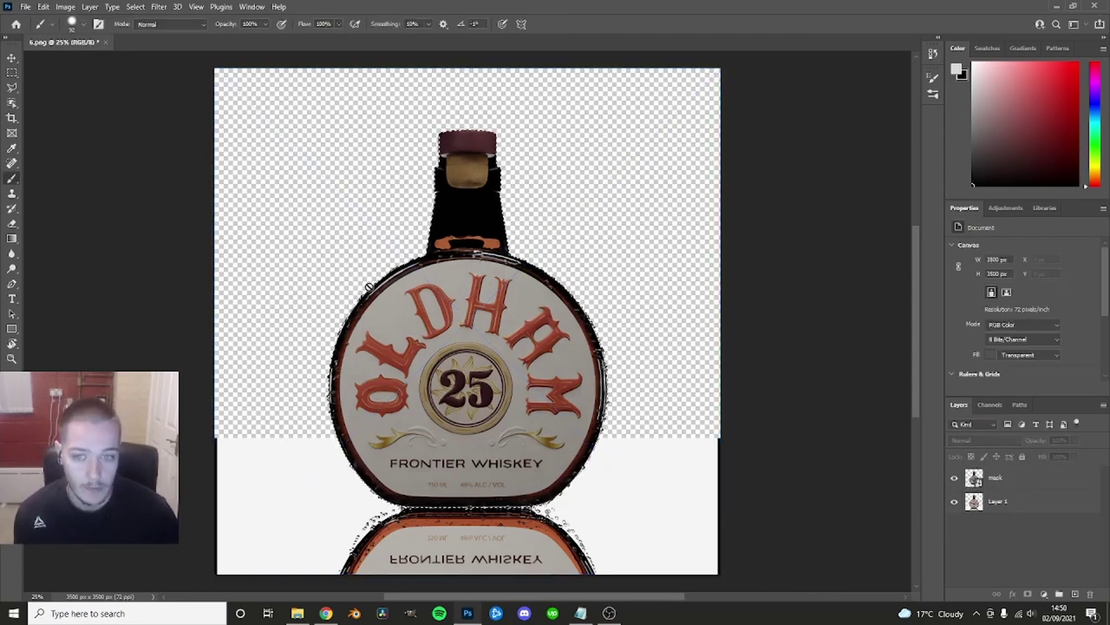
left_click(1002, 502)
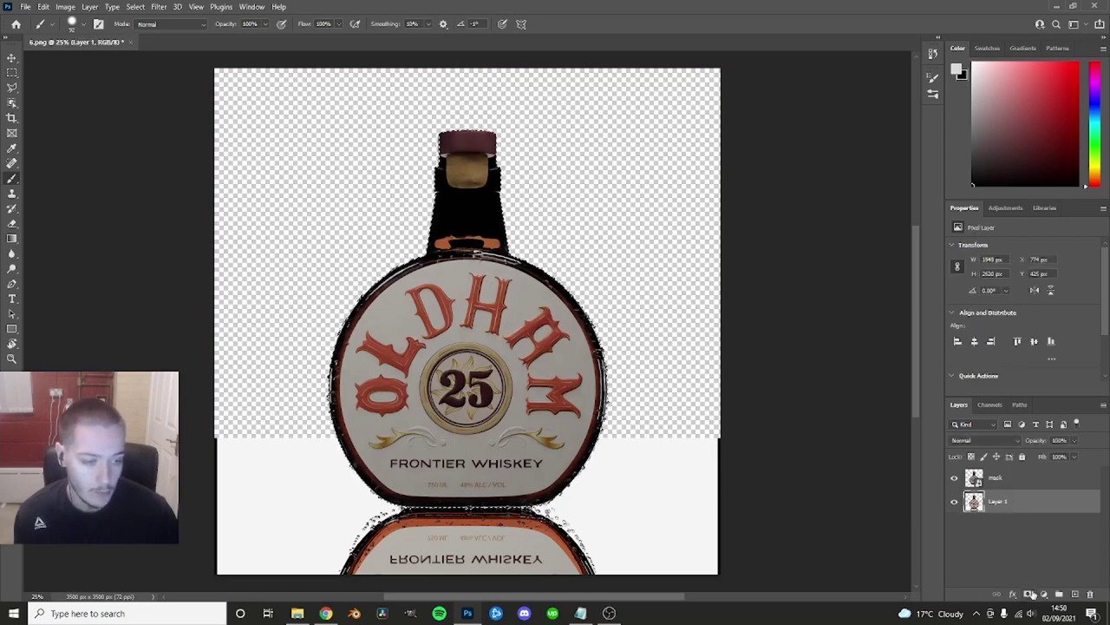
left_click(1029, 593)
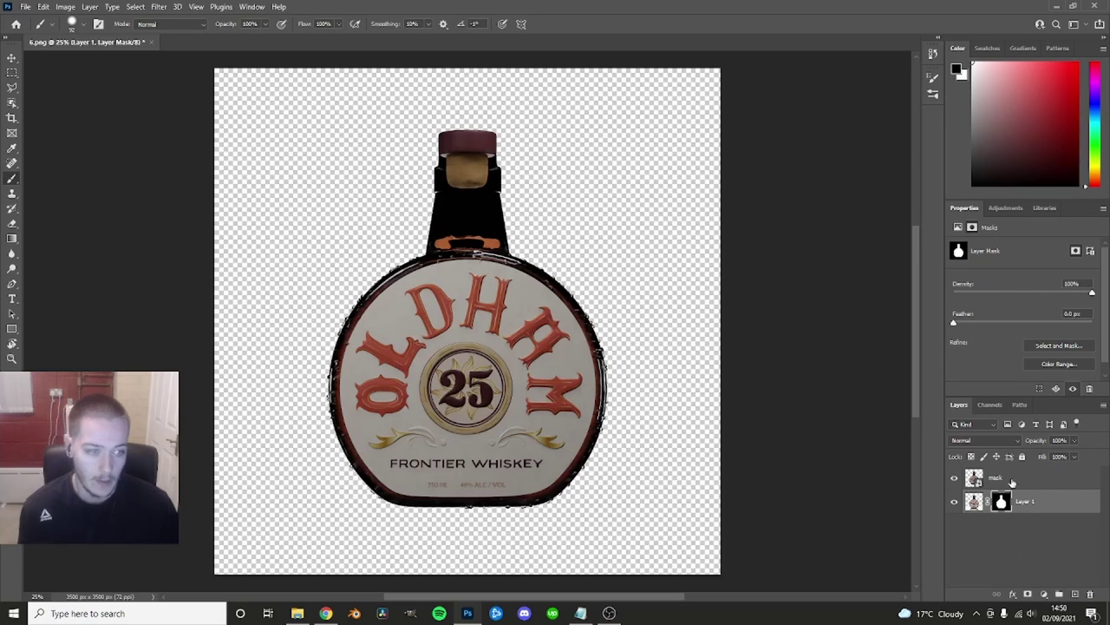
left_click(1013, 481)
key("Delete")
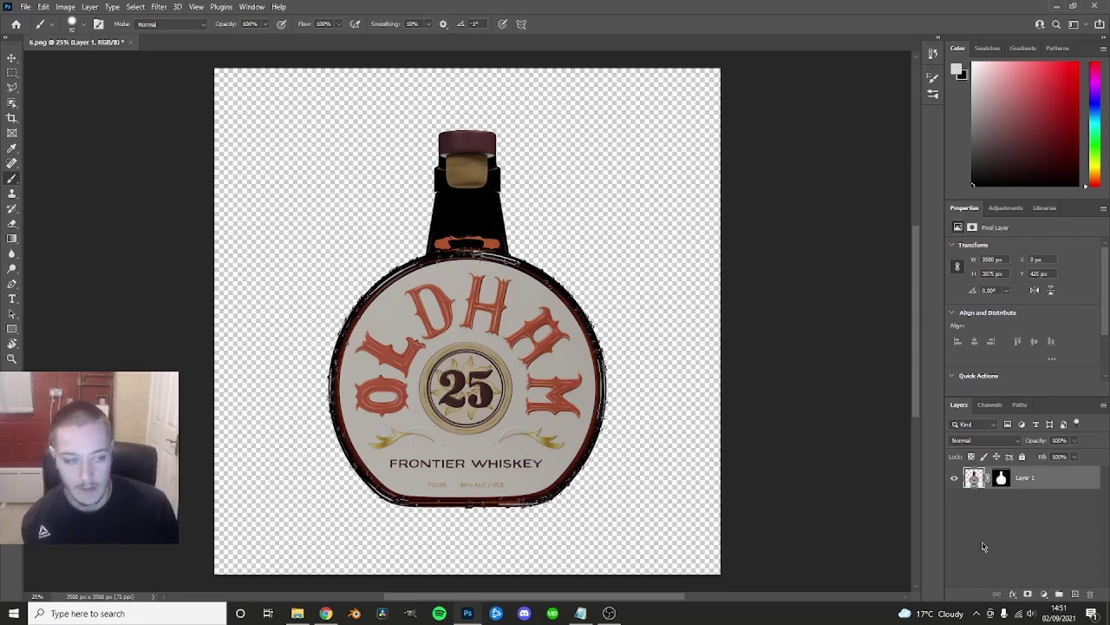
- Duplicate Layer 1 as Layer 2 and align the copy with the original bottle
left_click(984, 545)
left_click(1052, 479)
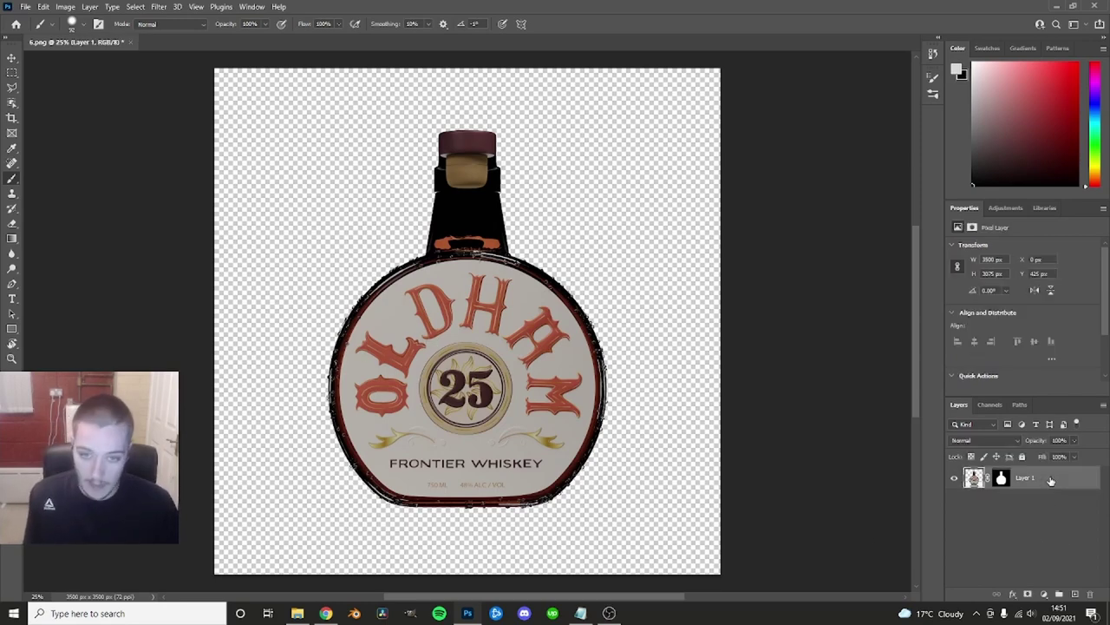
key("ctrl+j")
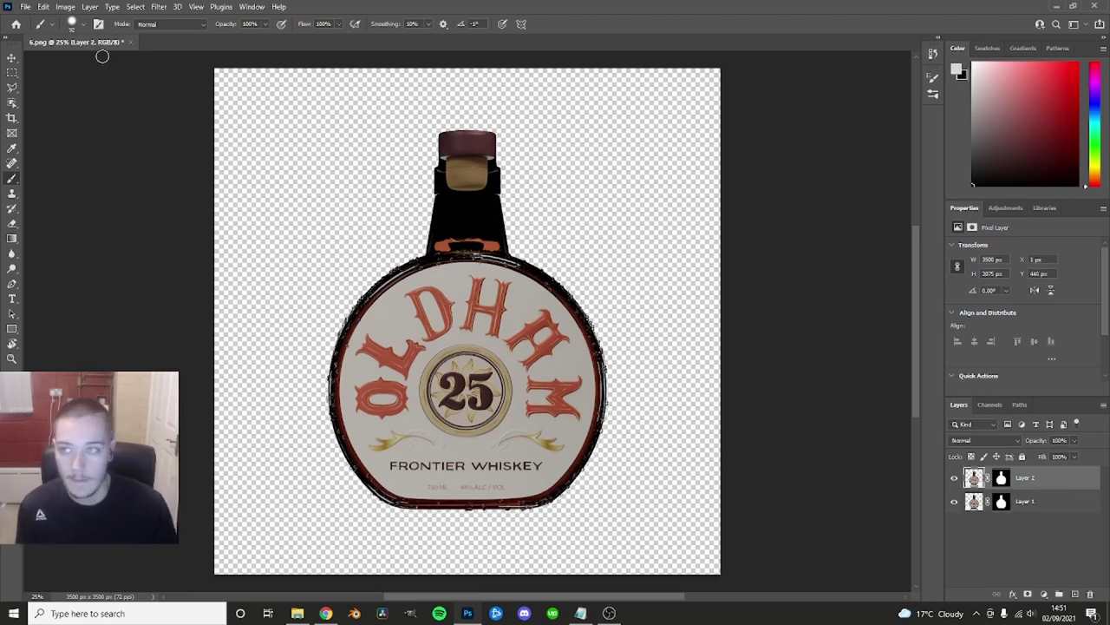
left_click(12, 57)
left_click_drag(436, 272, 435, 269)
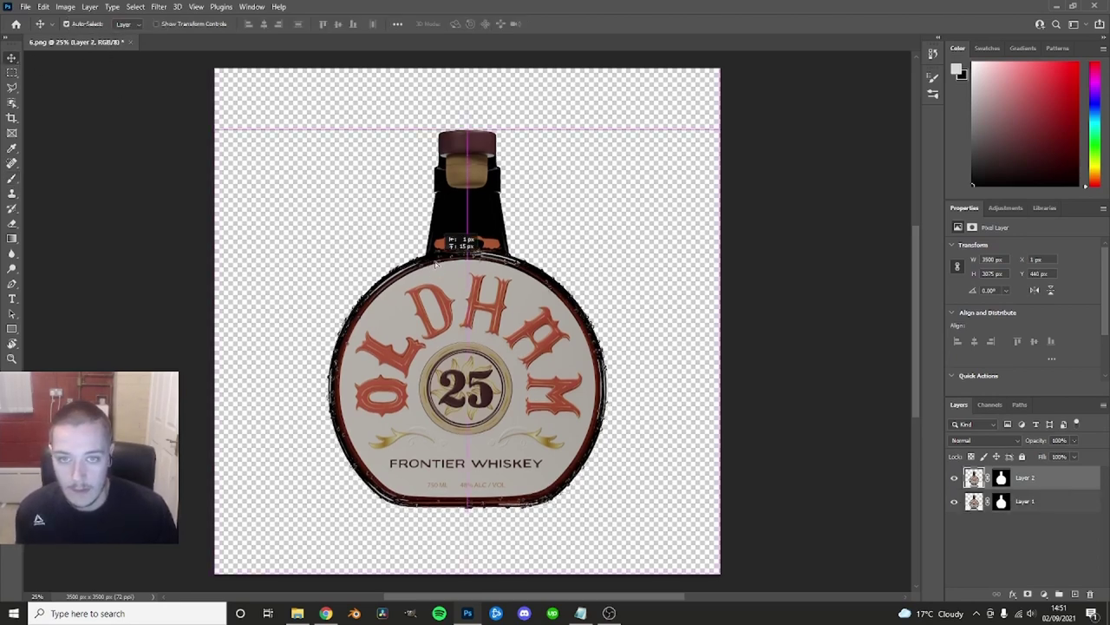
left_click(1041, 546)
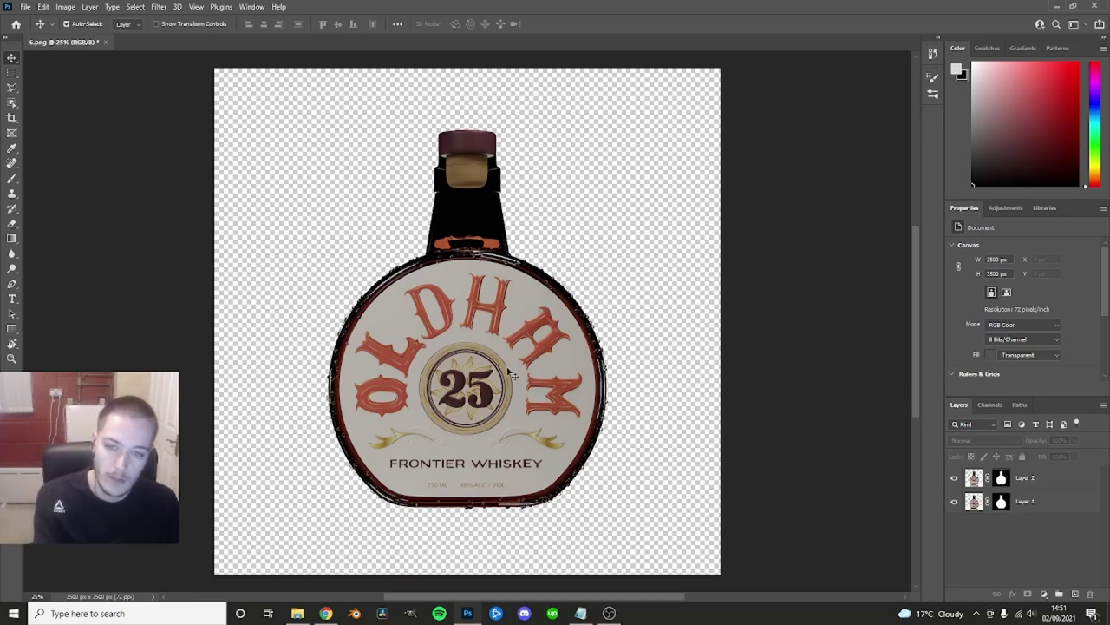
key("g")
left_click(1001, 501)
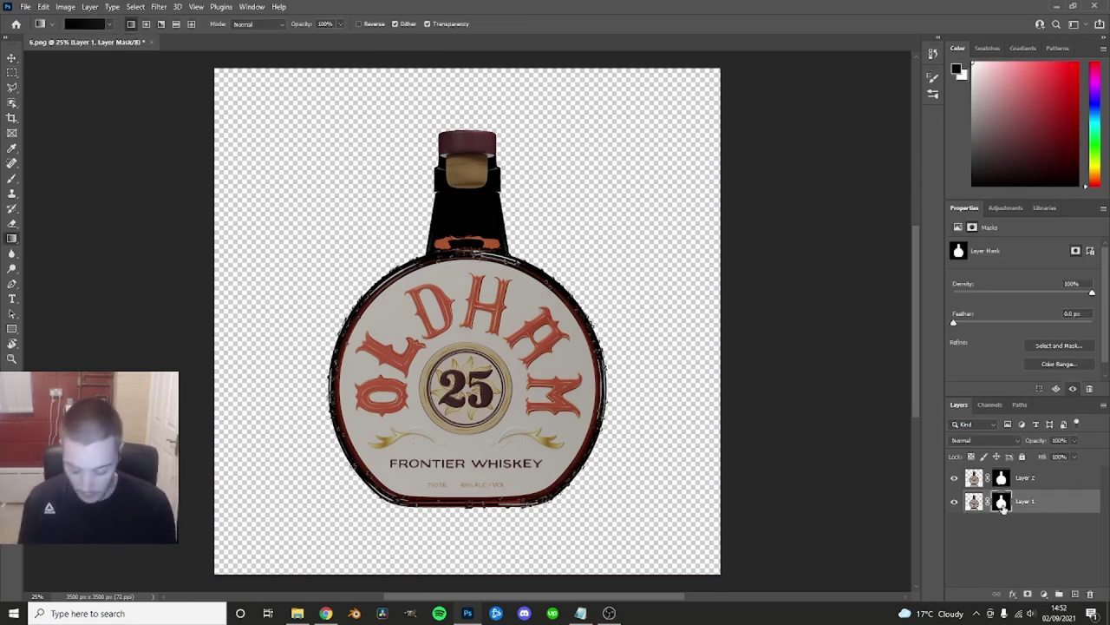
- Invert Layer 1's mask with Ctrl+I to reveal the white floor and mirrored reflection
key("ctrl+i")
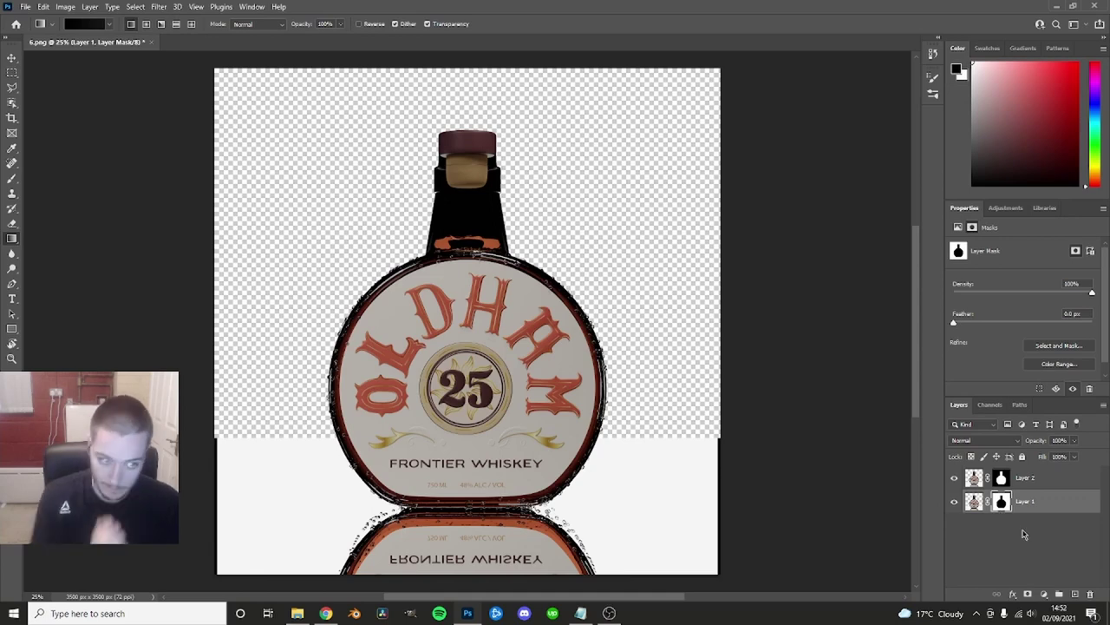
left_click(1004, 515)
left_click(89, 6)
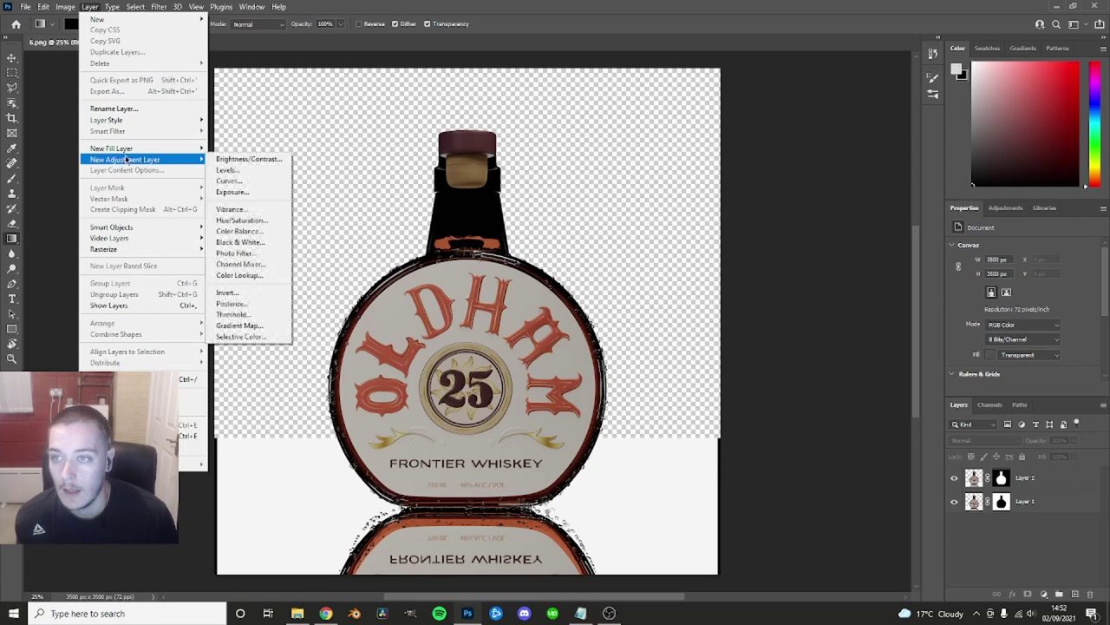
- Add a new Layer 3 and fill it with a gradient ending in dark grey
mouse_move(109, 19)
left_click(230, 19)
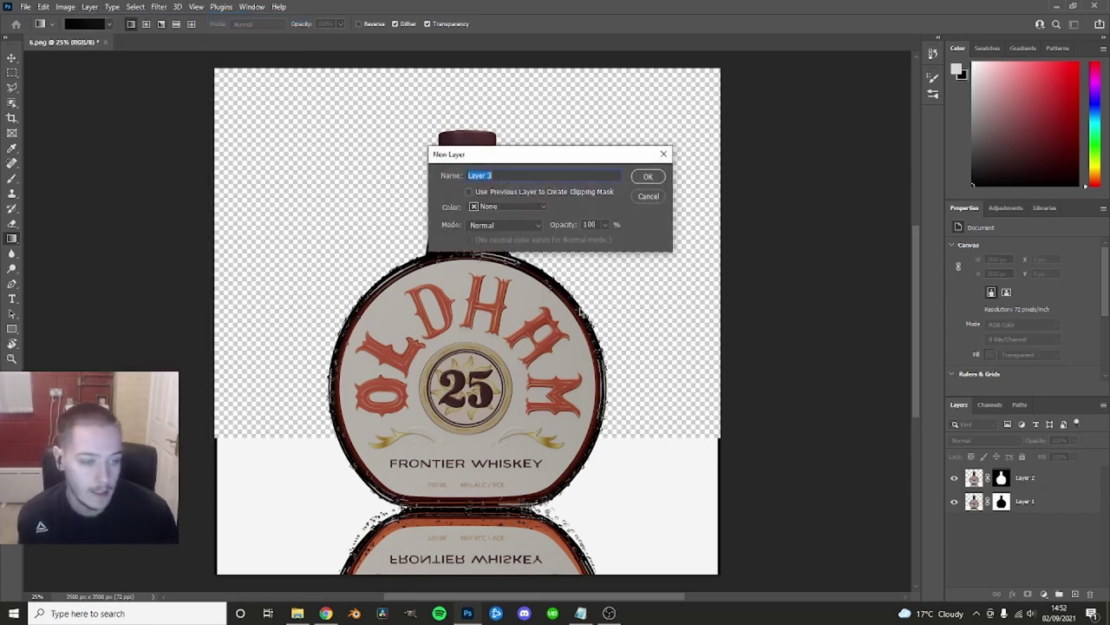
left_click(646, 178)
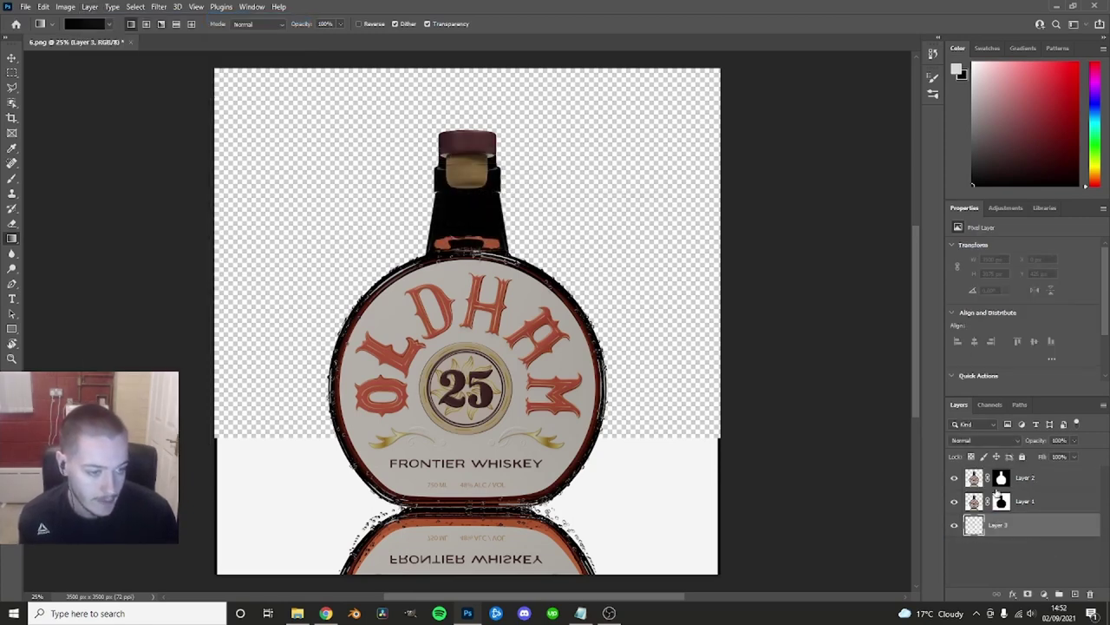
right_click(13, 240)
left_click(70, 240)
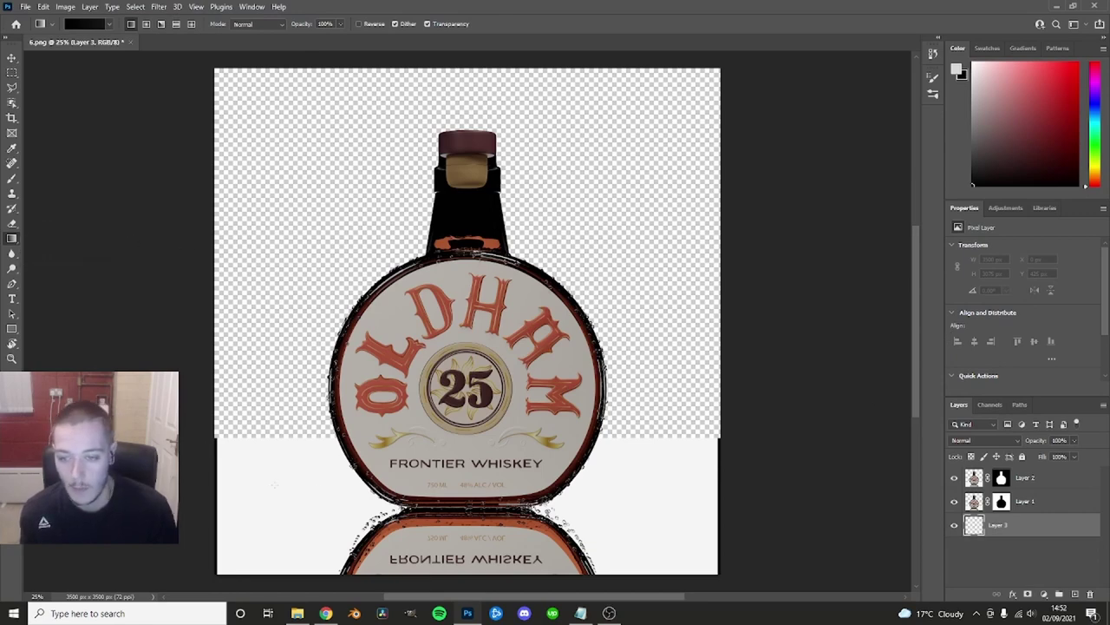
left_click(87, 23)
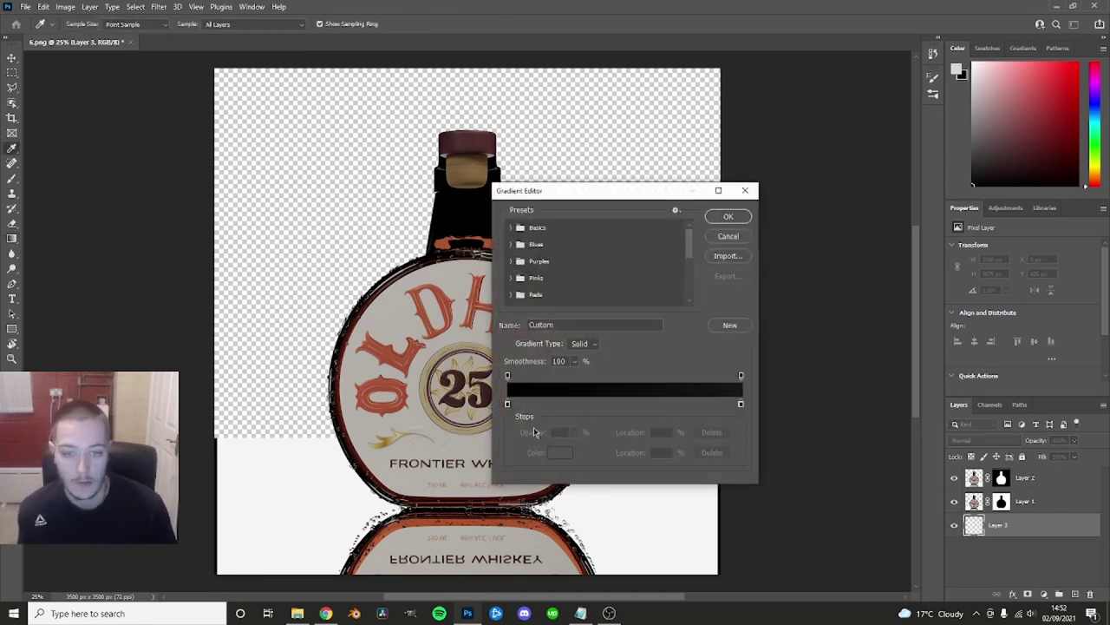
double_click(741, 405)
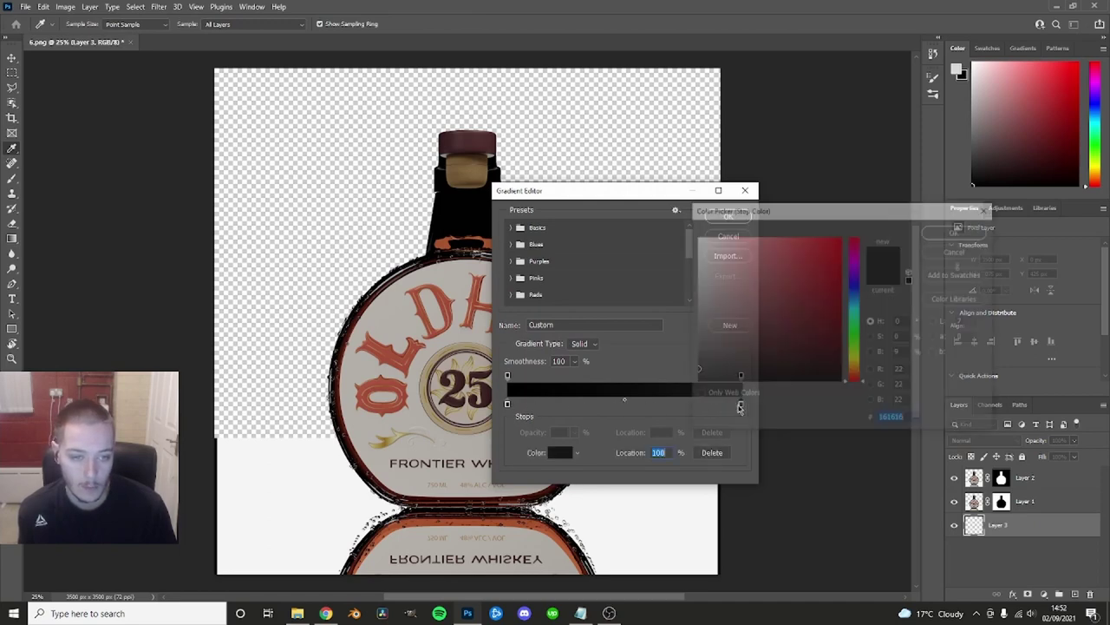
left_click(956, 231)
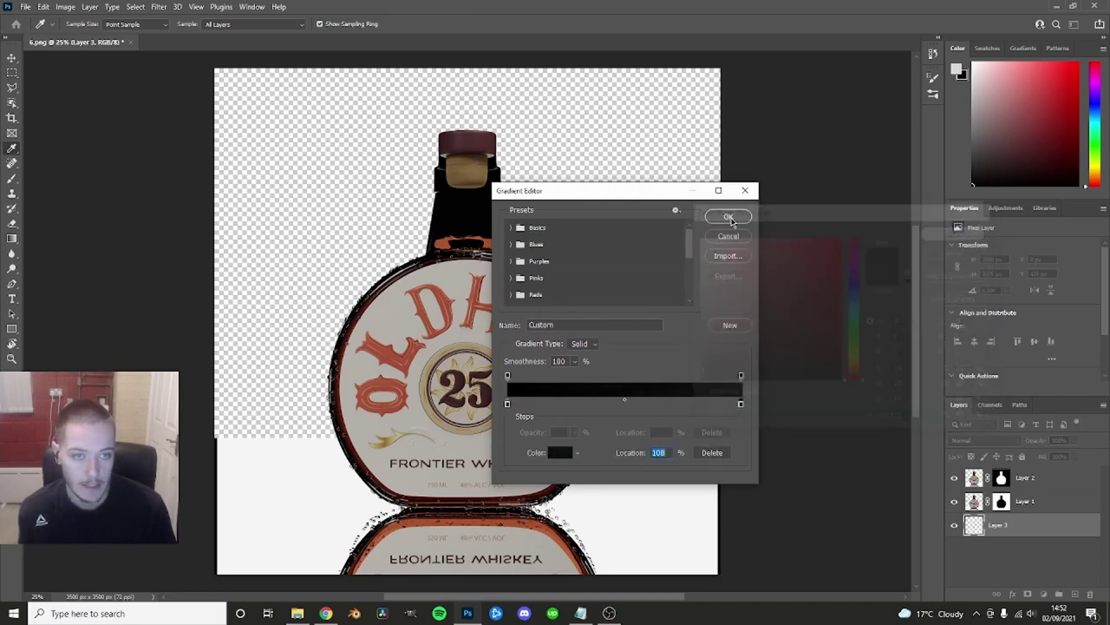
left_click(727, 218)
left_click_drag(277, 460, 699, 110)
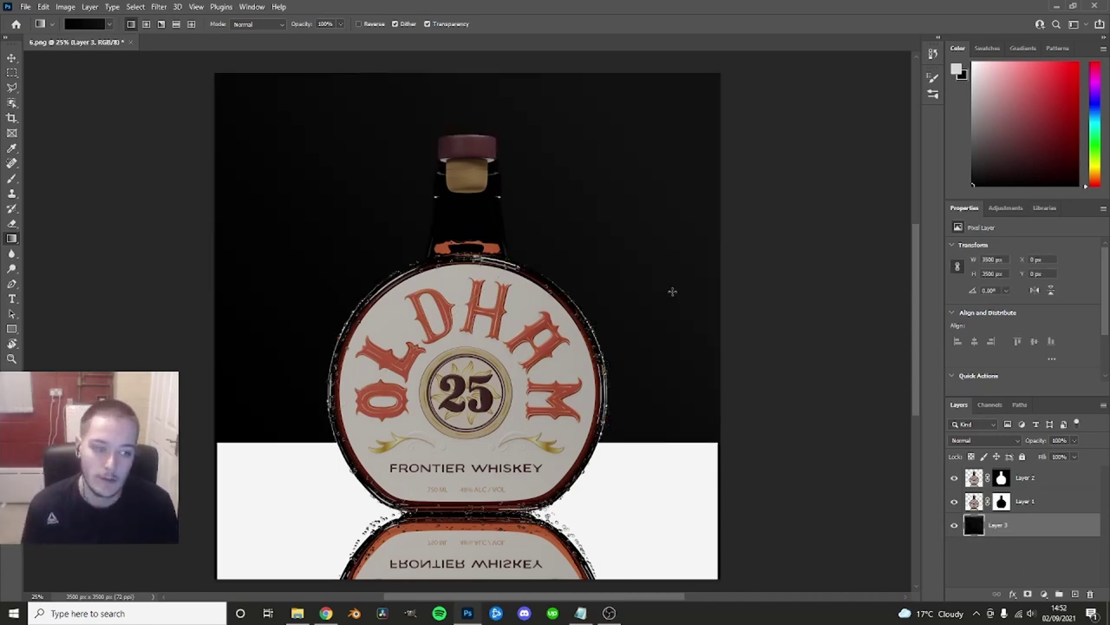
left_click(1002, 501)
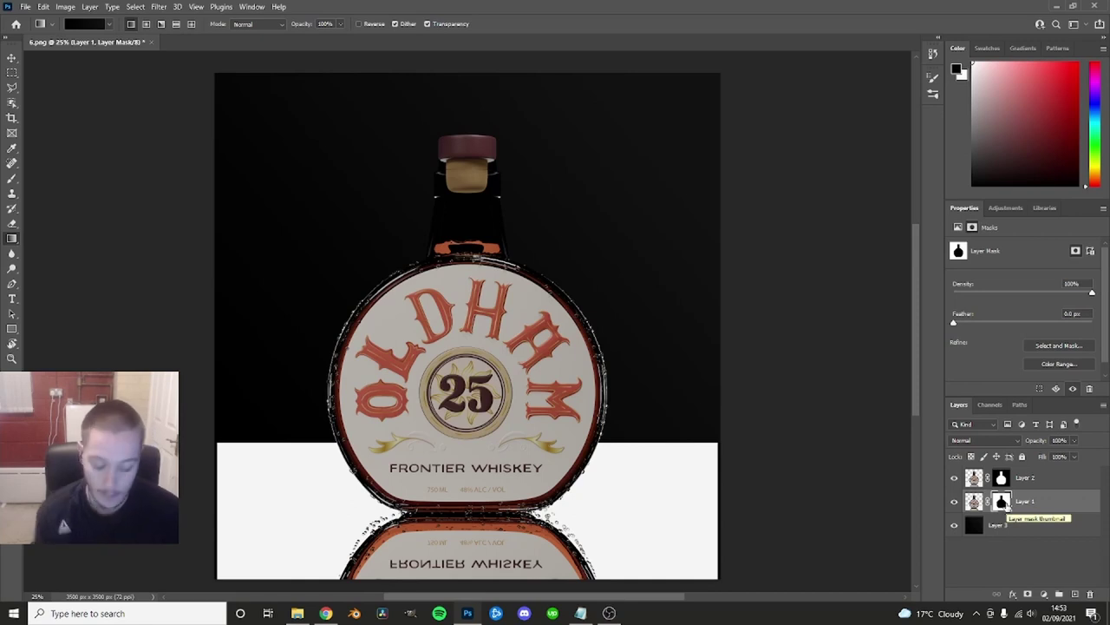
- Pick the Eraser, adjust its brush size, and target Layer 1's pixels instead of its mask
left_click(12, 224)
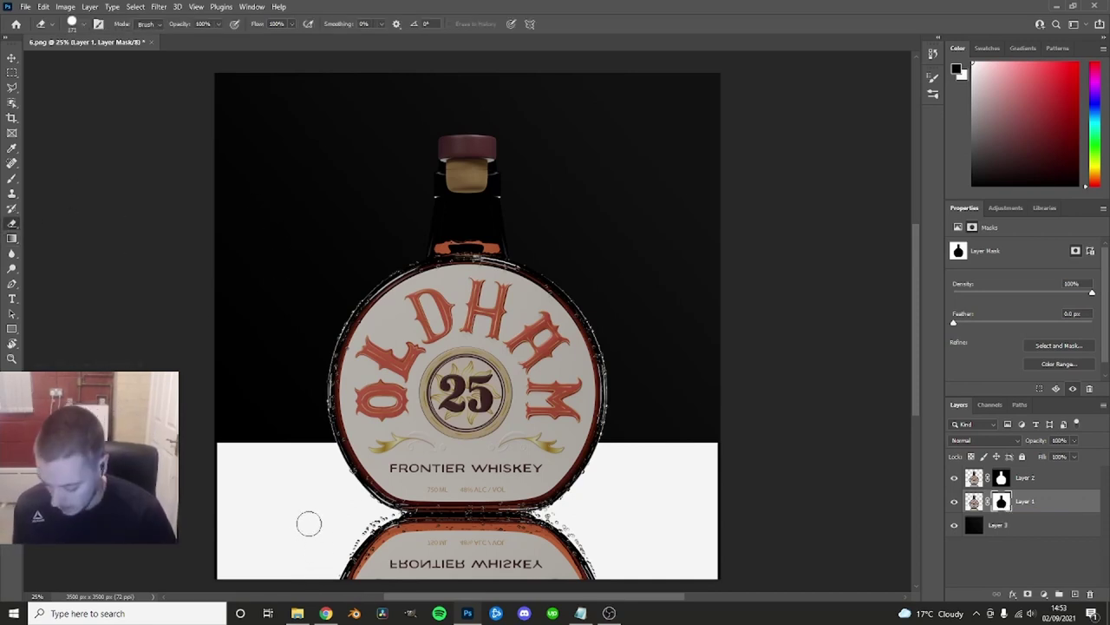
scroll(288, 547, "up", 1, "alt")
left_click(83, 25)
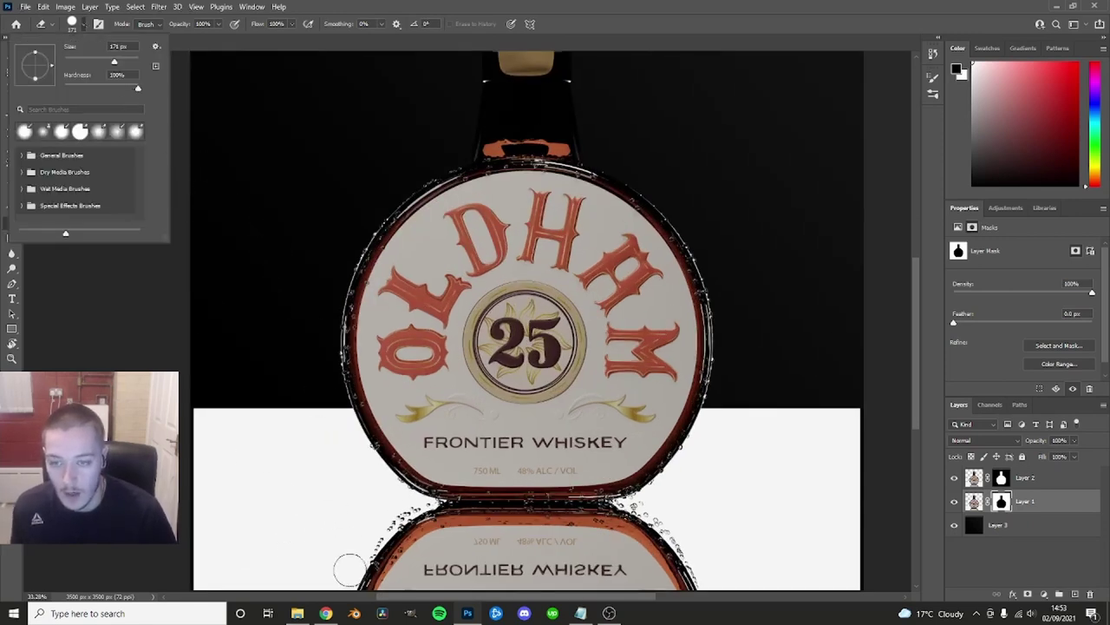
left_click(189, 403)
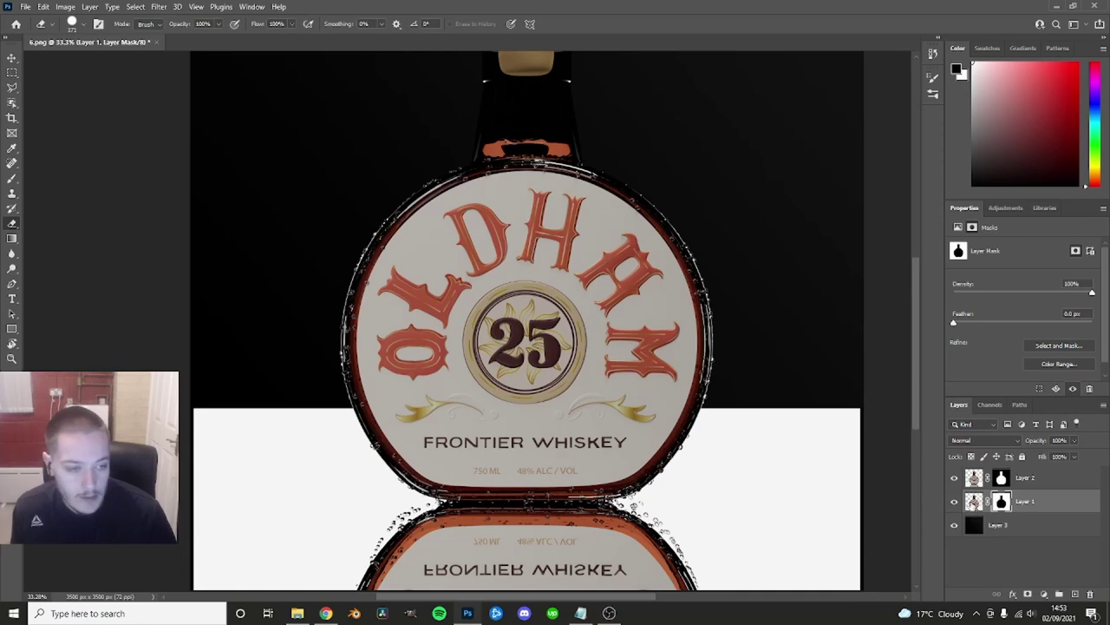
key("ctrl+2")
- Erase the white floor along the top strip and the bottle's left side
left_click_drag(231, 427, 292, 417)
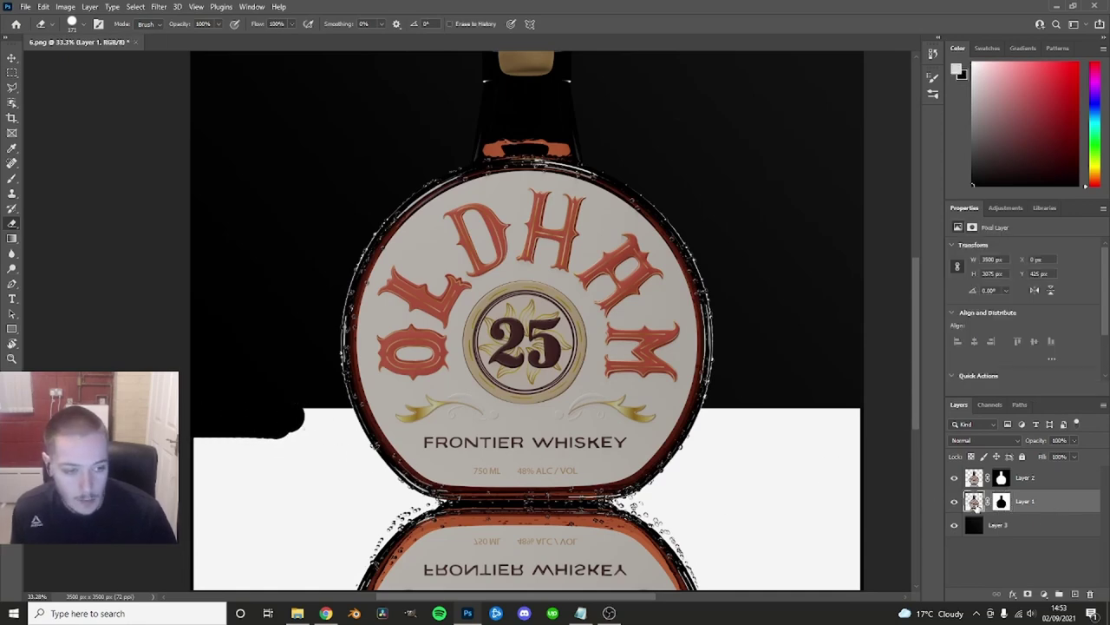
scroll(285, 451, "up", 2, "alt")
scroll(332, 471, "down", 2)
scroll(348, 529, "down", 3)
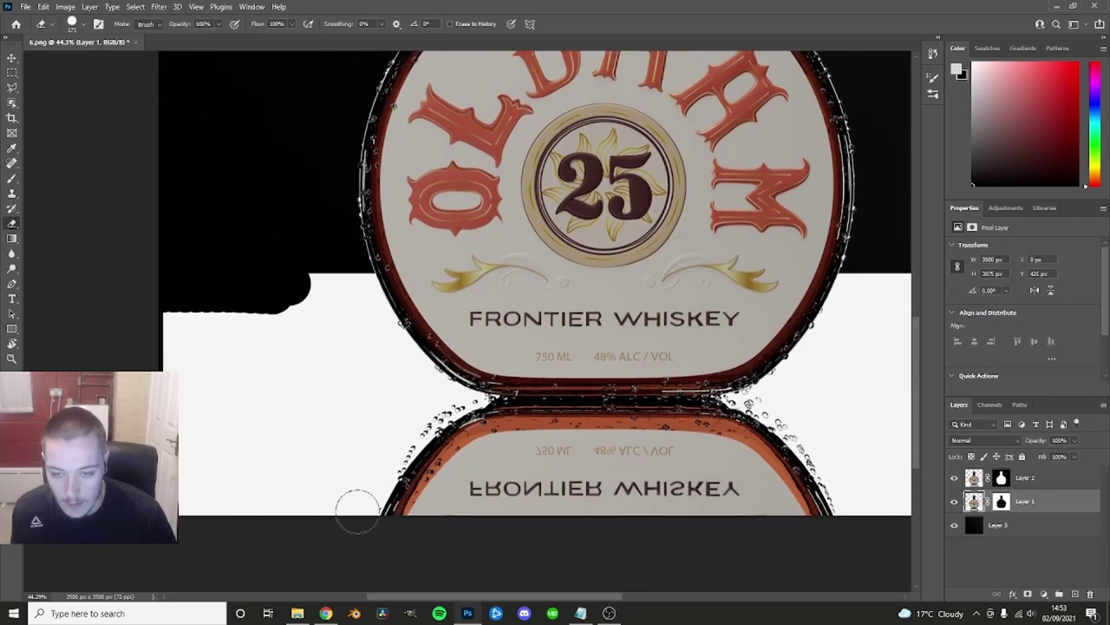
left_click_drag(358, 507, 367, 502)
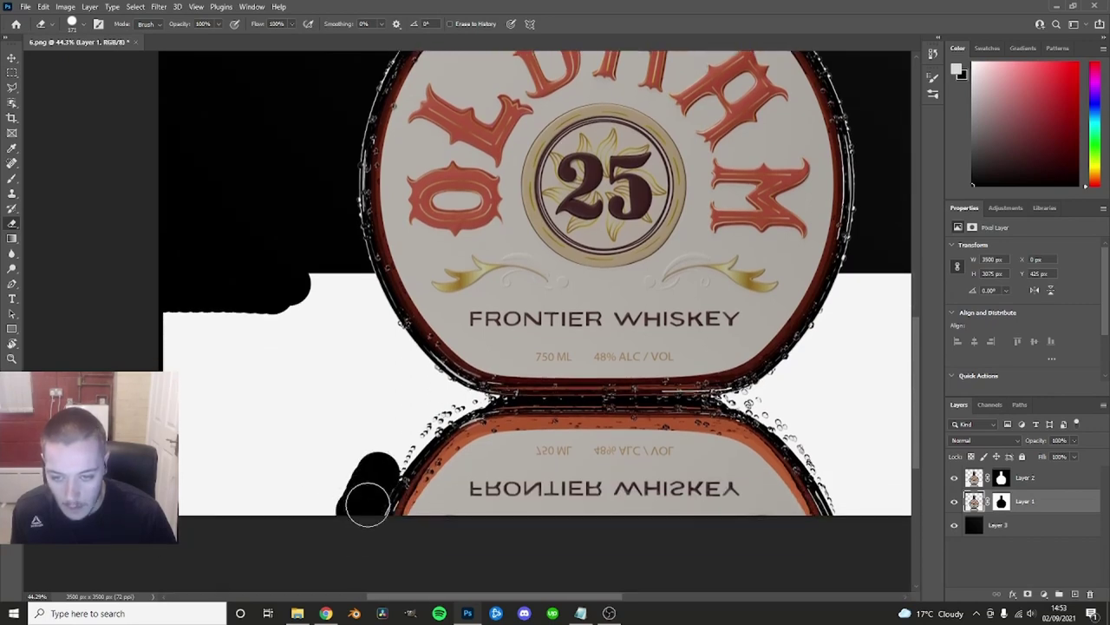
scroll(367, 496, "up", 2, "alt")
scroll(366, 485, "up", 1, "alt")
mouse_move(360, 481)
left_mouse_down()
mouse_move(425, 391)
mouse_move(476, 347)
mouse_move(517, 334)
left_mouse_up()
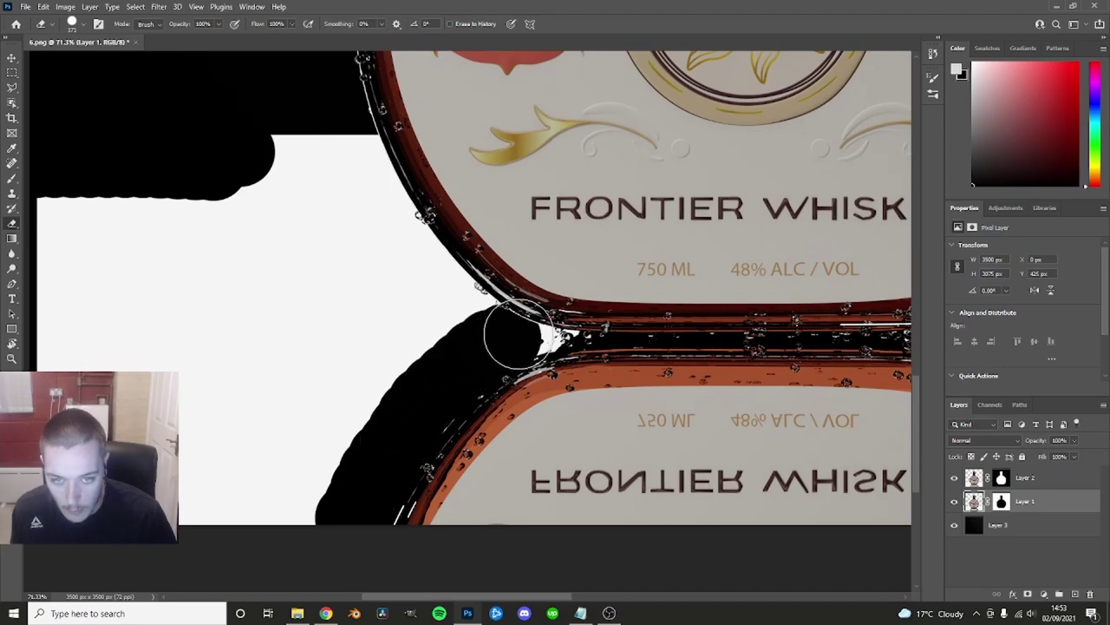
mouse_move(280, 168)
left_mouse_down()
mouse_move(49, 260)
mouse_move(124, 225)
mouse_move(139, 339)
mouse_move(156, 329)
mouse_move(178, 352)
mouse_move(249, 482)
mouse_move(302, 509)
mouse_move(307, 379)
mouse_move(280, 210)
mouse_move(323, 139)
mouse_move(347, 164)
mouse_move(347, 144)
mouse_move(293, 233)
mouse_move(355, 367)
mouse_move(347, 185)
mouse_move(364, 173)
mouse_move(392, 228)
mouse_move(471, 318)
mouse_move(395, 365)
left_mouse_up()
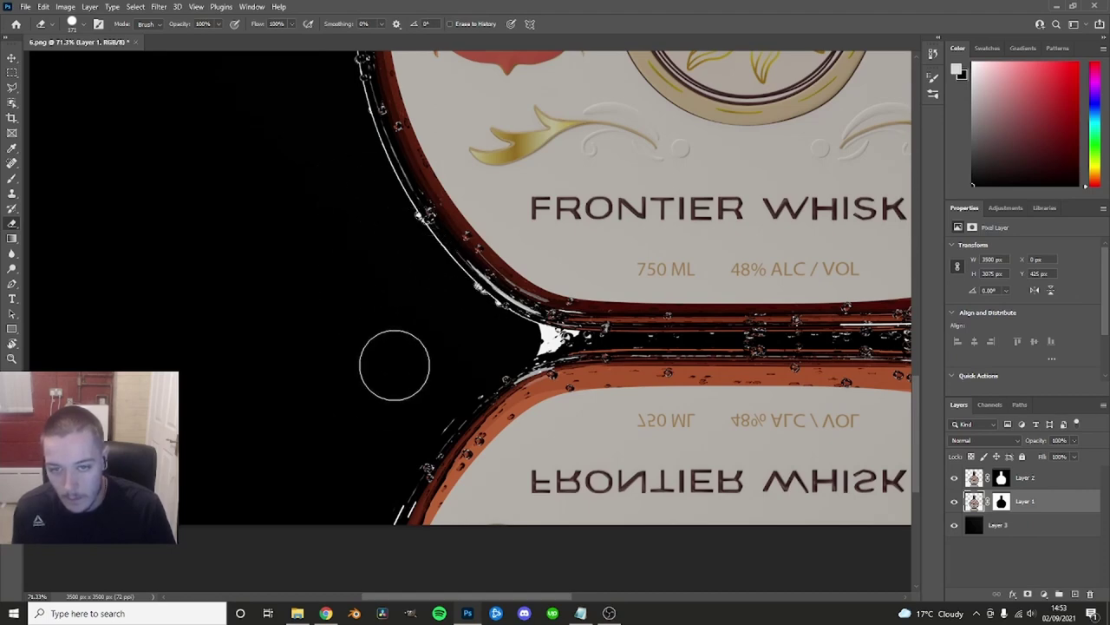
- Resize the brush and erase the leftover white where bottle meets reflection and along the bottom
scroll(486, 354, "up", 2, "alt")
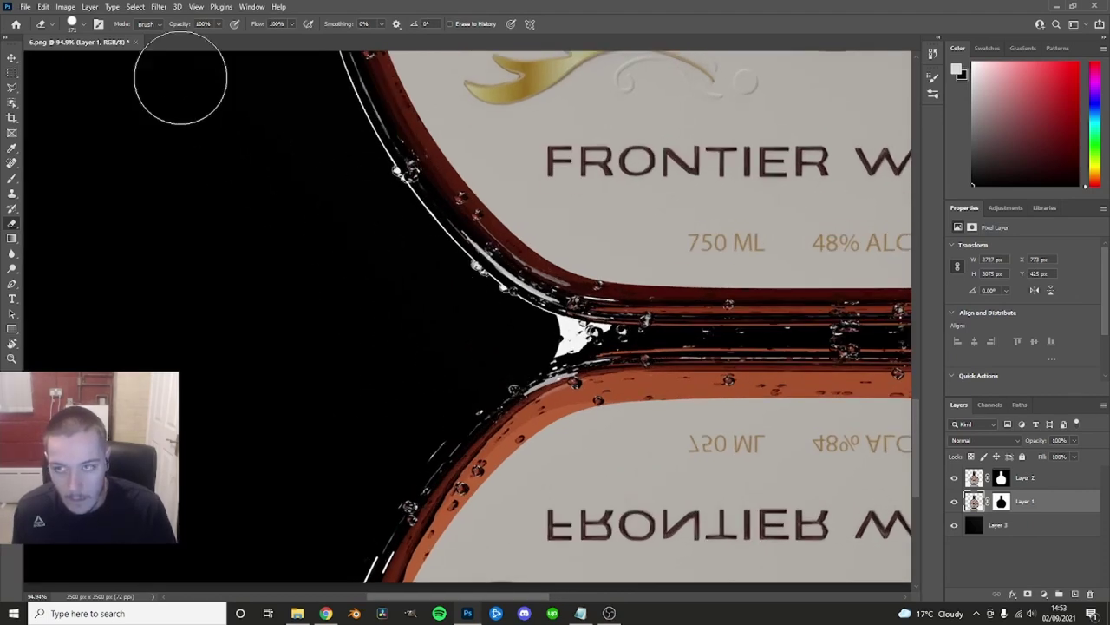
left_click(87, 27)
left_click(493, 348)
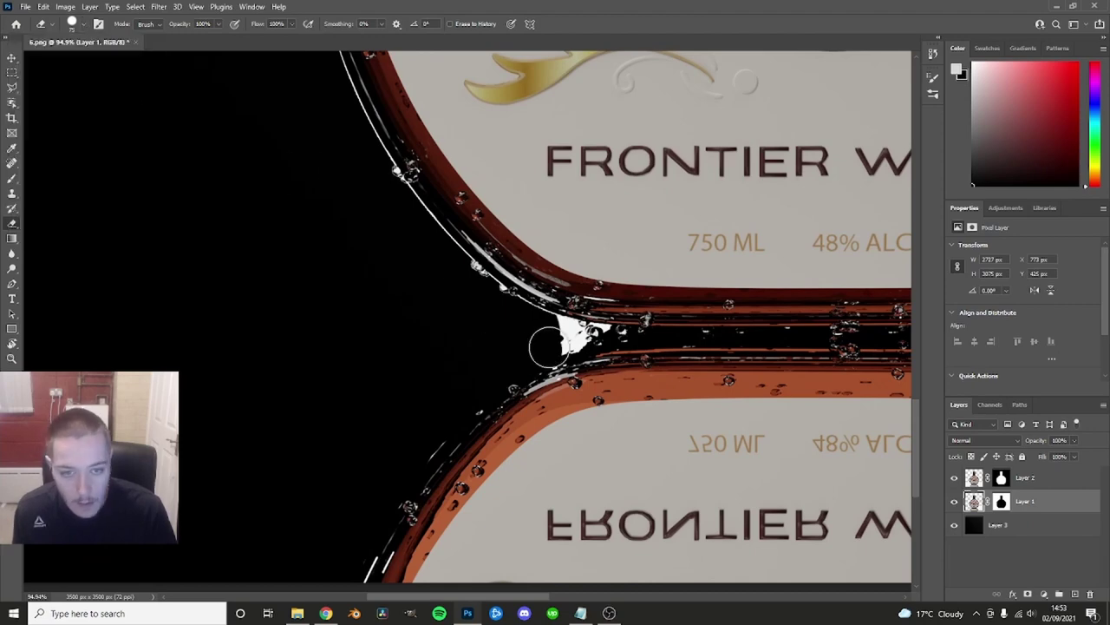
mouse_move(567, 330)
left_mouse_down()
mouse_move(608, 324)
mouse_move(553, 330)
left_mouse_up()
scroll(501, 364, "down", 3, "alt")
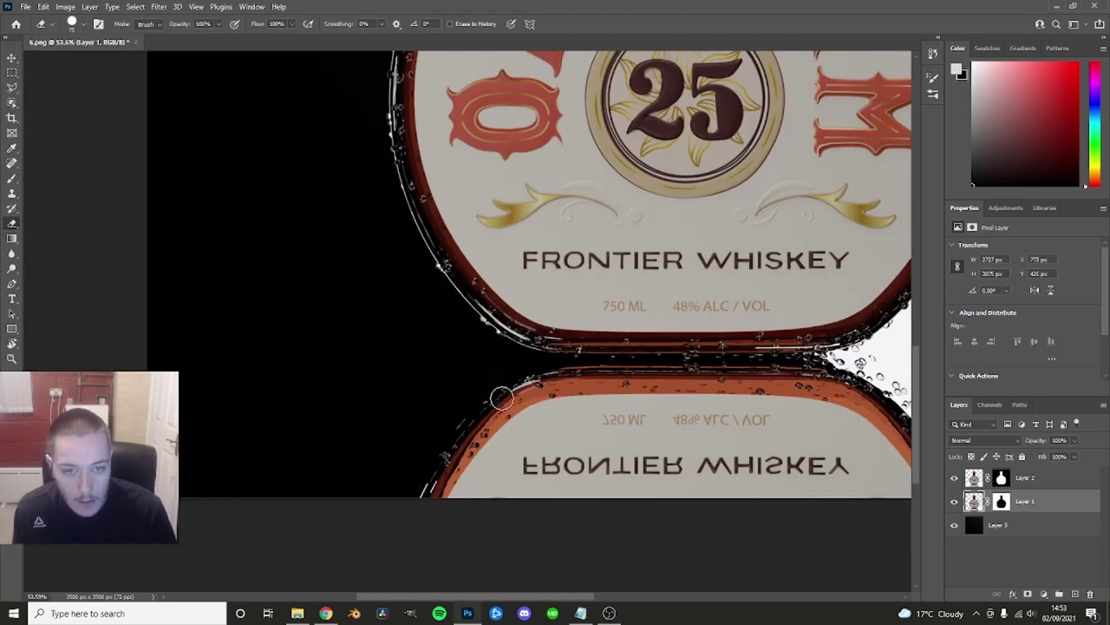
scroll(501, 364, "down", 2, "alt")
left_click_drag(603, 601, 757, 600)
scroll(372, 322, "down", 2, "alt")
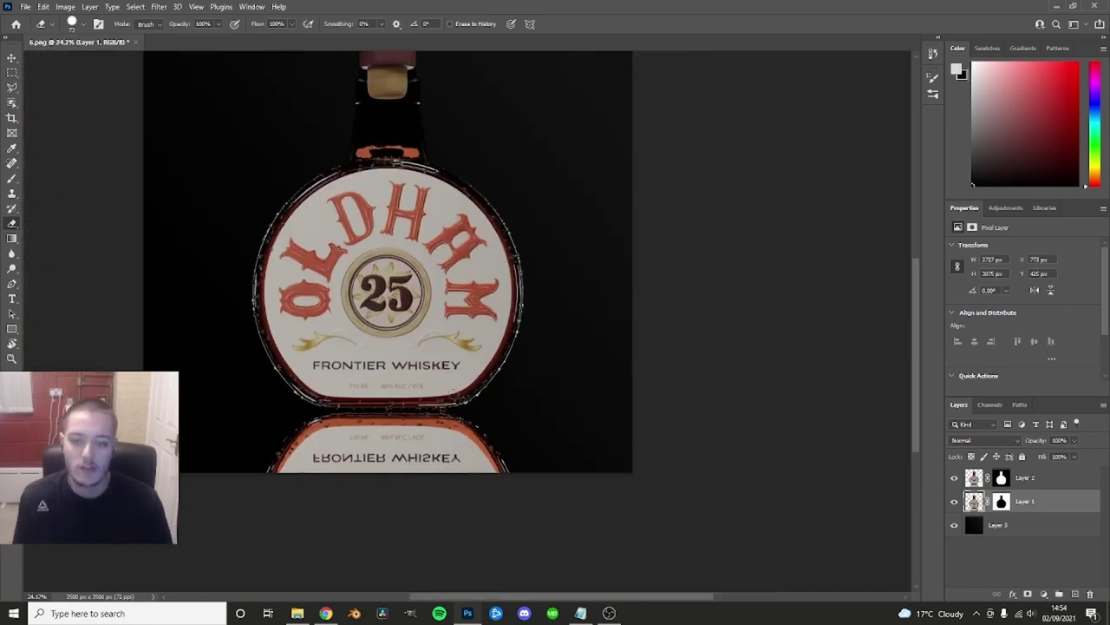
scroll(372, 321, "down", 2, "alt")
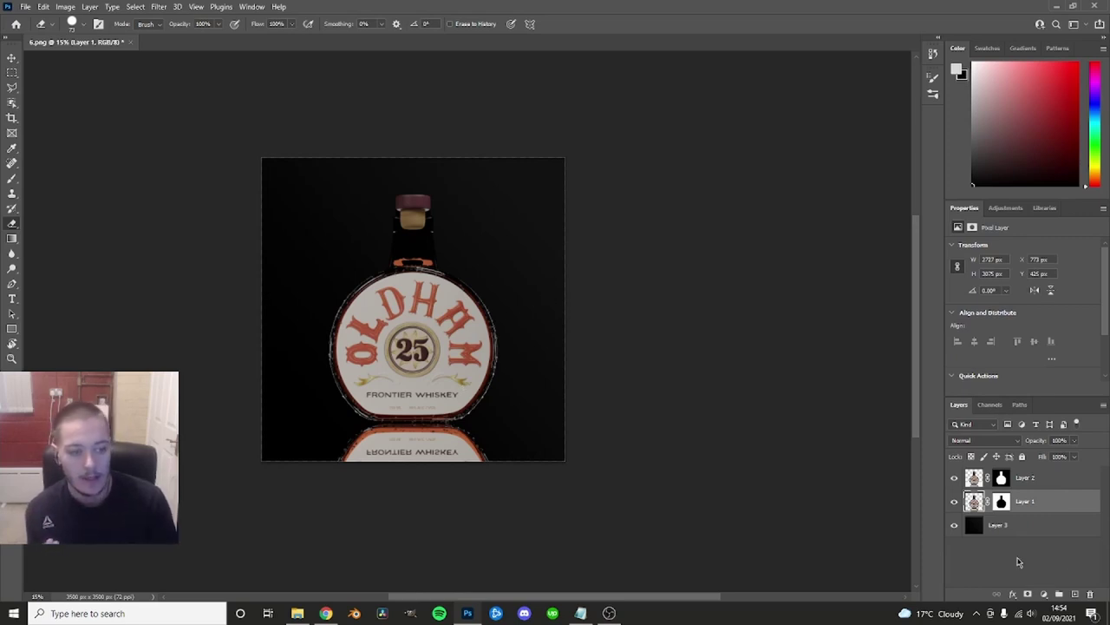
- Deselect Layer 1 and select Layer 3, the dark background layer
left_click(1021, 564)
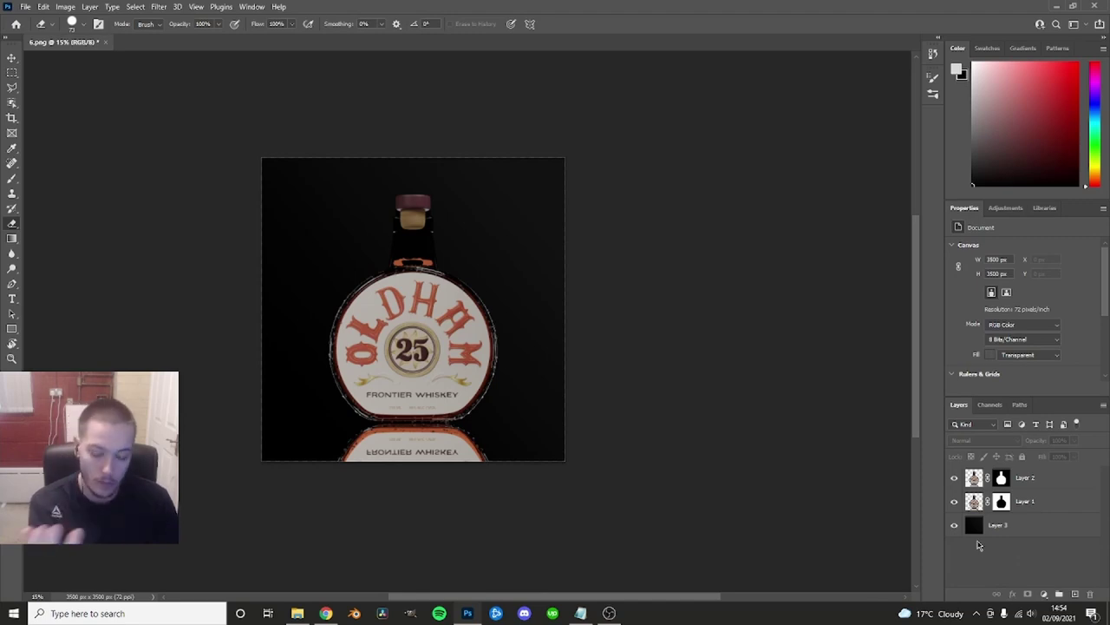
left_click(980, 519)
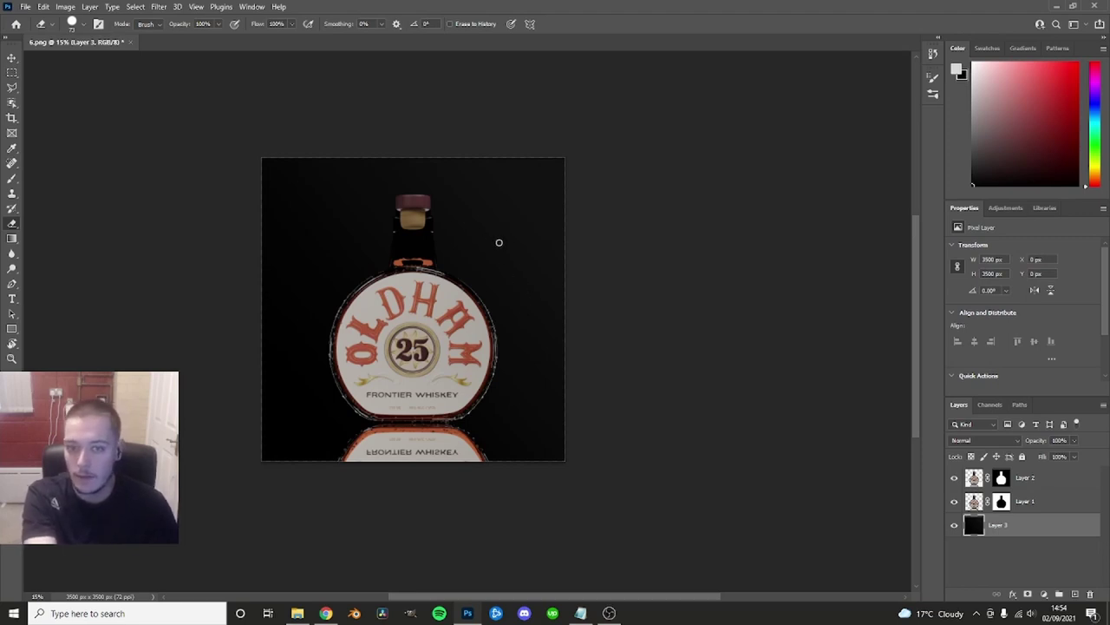
- Apply Add Noise at 2.5% with Uniform distribution to the Layer 3 background
left_click(162, 9)
mouse_move(169, 188)
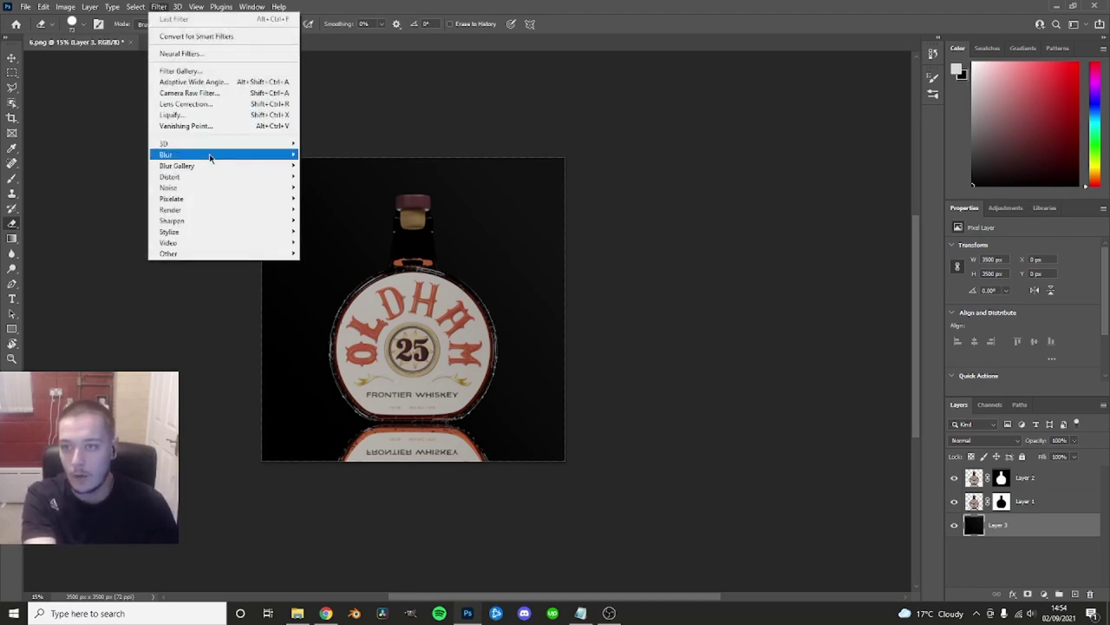
left_click(364, 189)
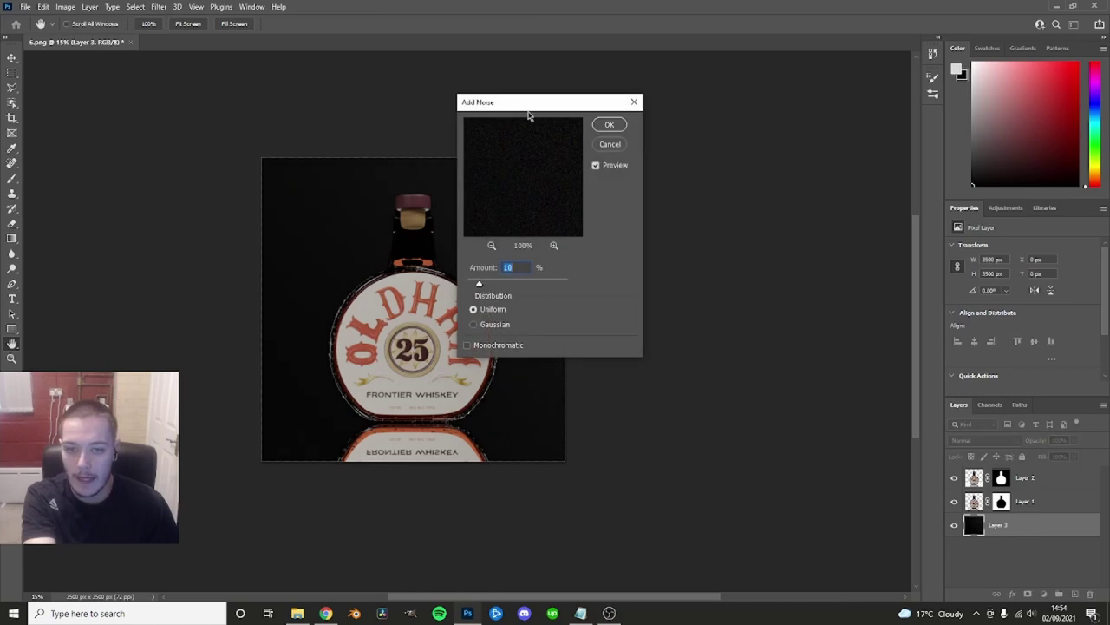
left_click_drag(526, 104, 614, 177)
type("2.5")
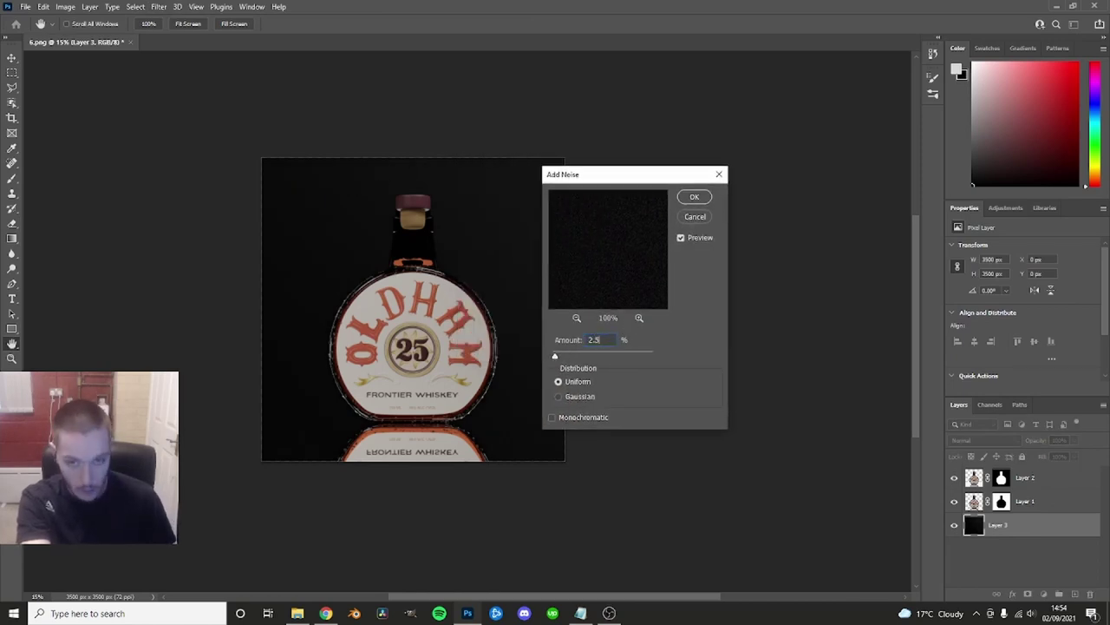
key("Return")
key("e")
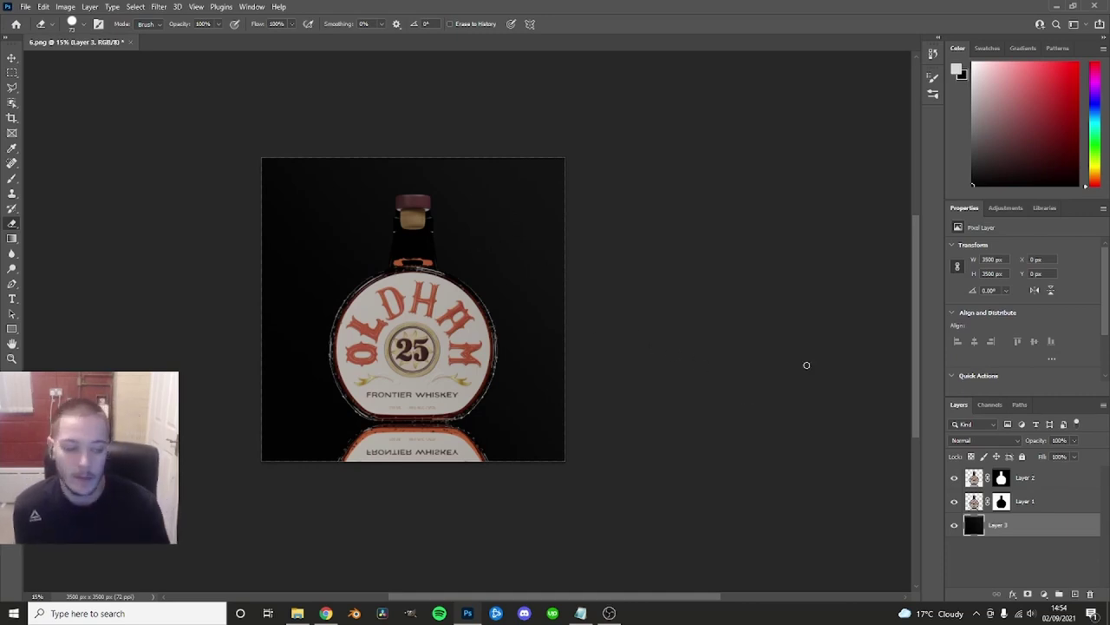
- Lower Layer 1's opacity and toggle layer visibility to compare each layer, then show them all
left_click(1054, 502)
left_click(1070, 456)
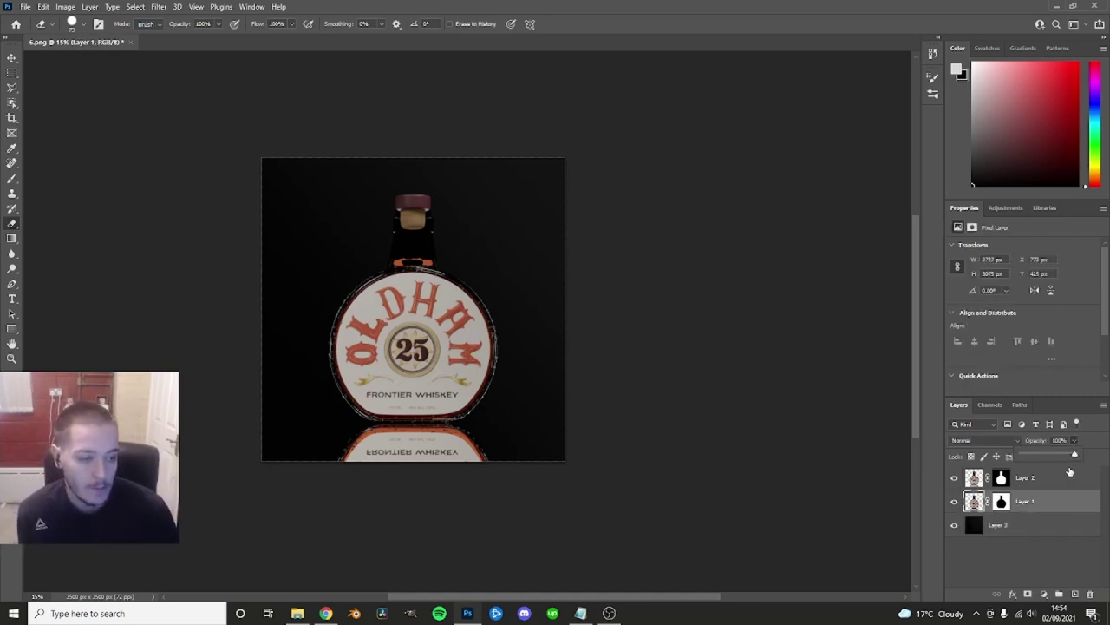
left_click_drag(1046, 458, 1039, 459)
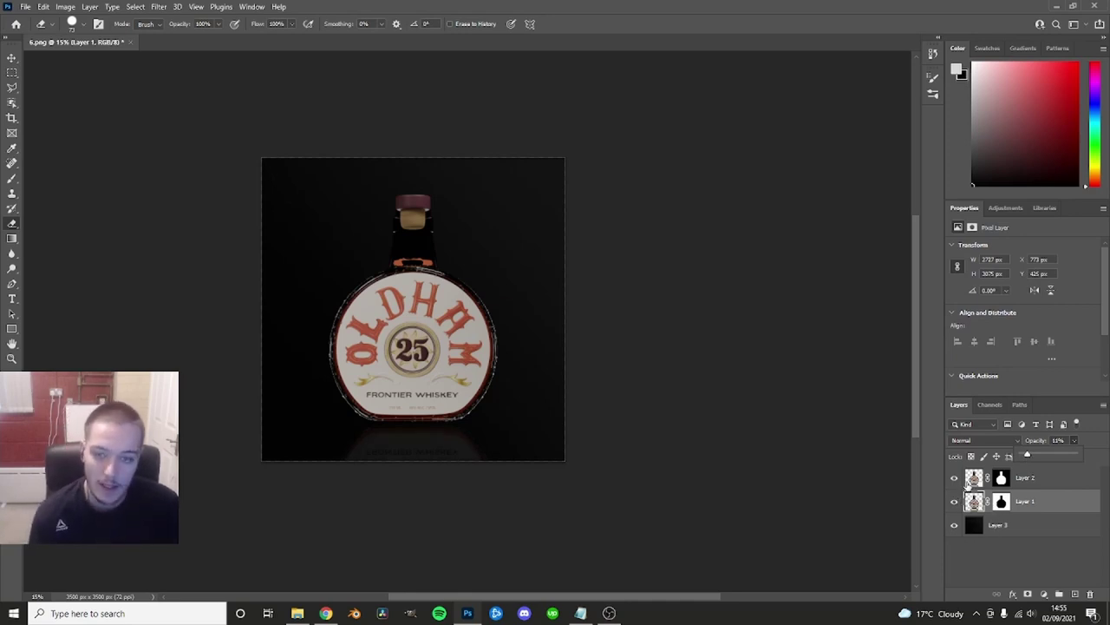
left_click(955, 500)
left_click(955, 477)
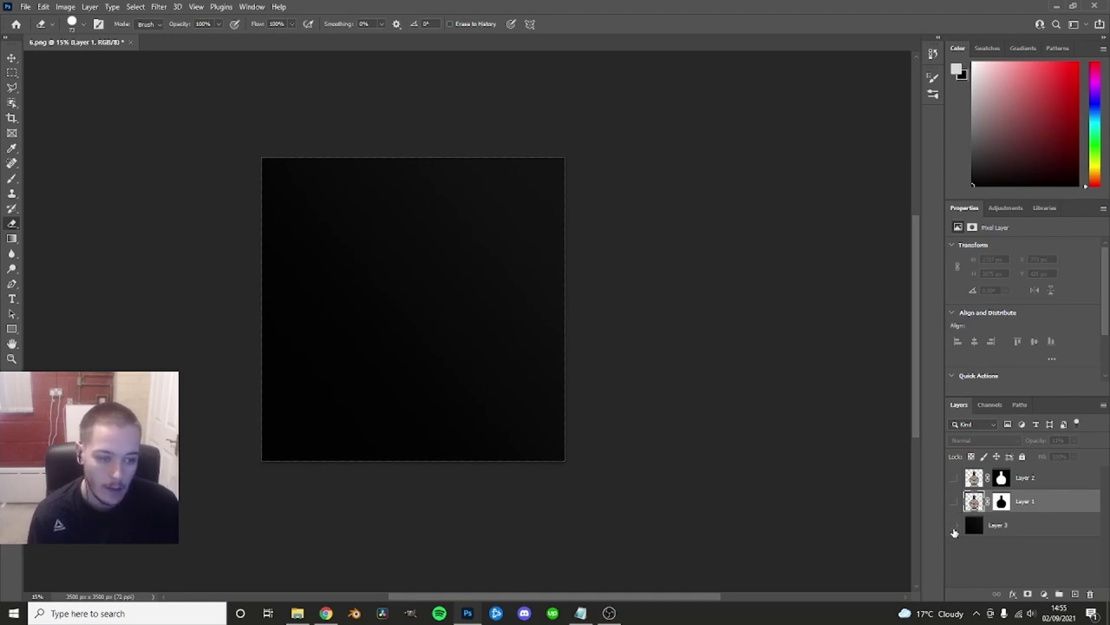
left_click(955, 525)
left_click(955, 501)
left_click(955, 477)
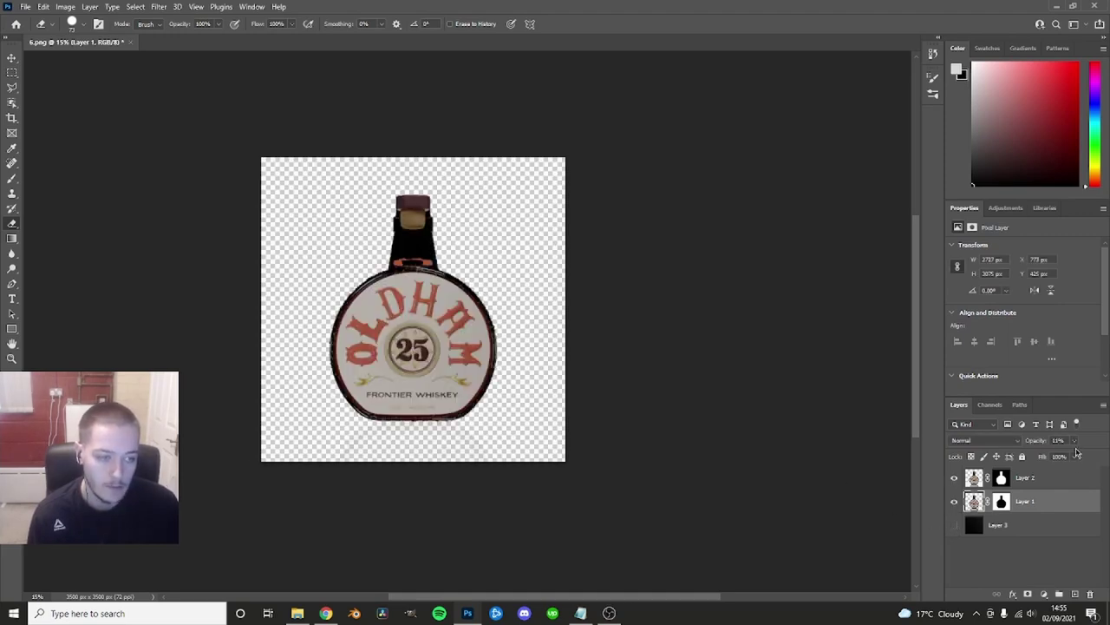
left_click(954, 501)
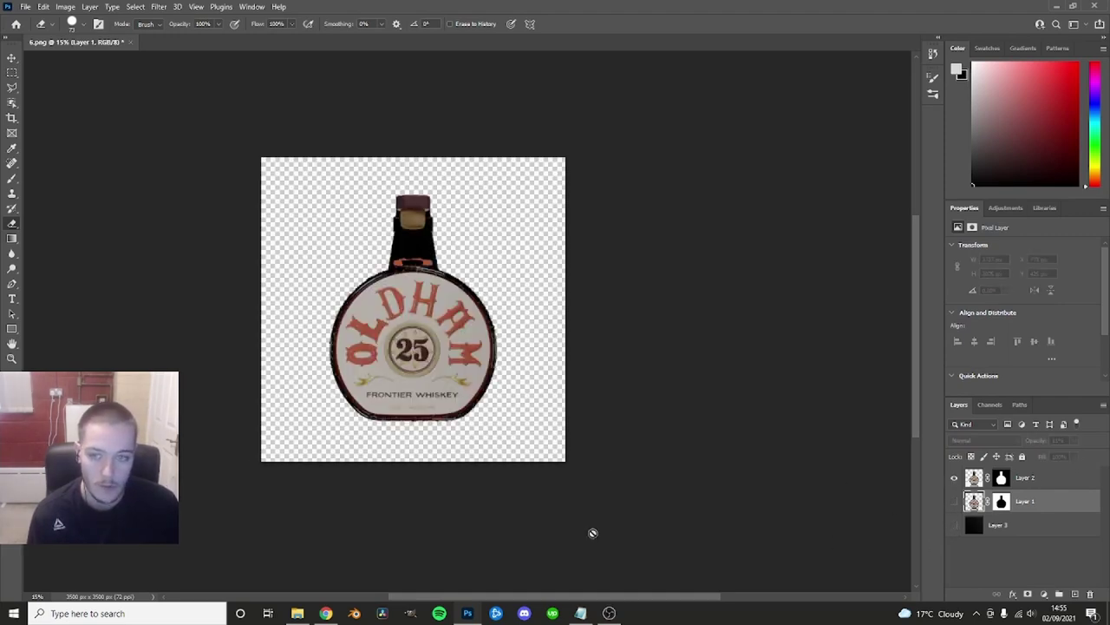
left_click(955, 501)
left_click(954, 525)
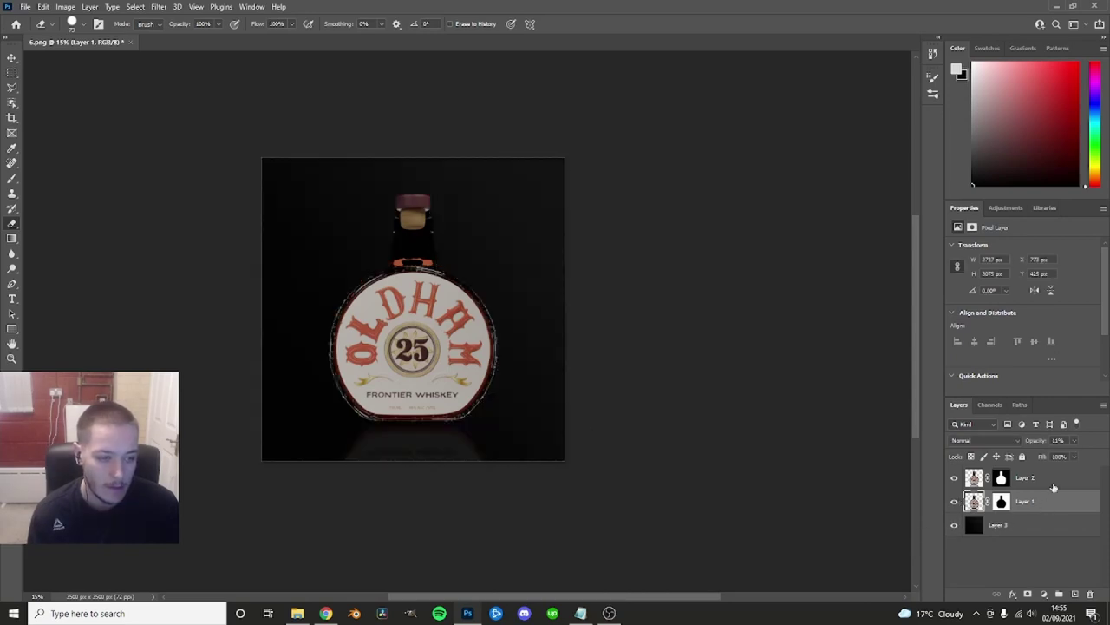
- Set the Layer 1 reflection to about 30% opacity and select the Layer 2 bottle
left_click(1075, 439)
left_click_drag(1063, 459, 1064, 459)
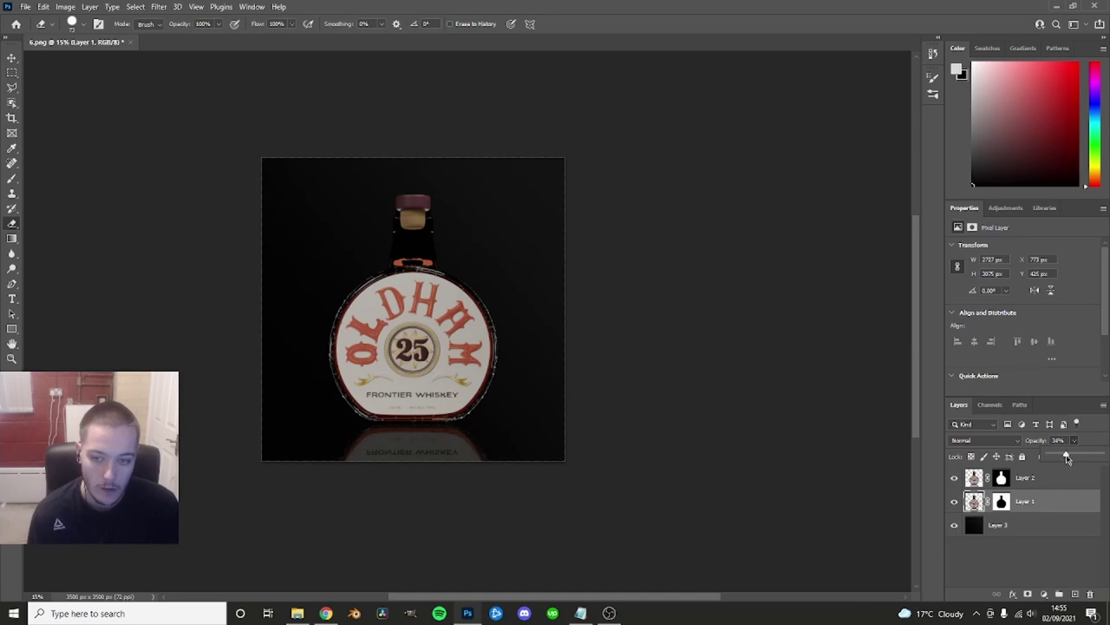
left_click_drag(1074, 457, 1061, 458)
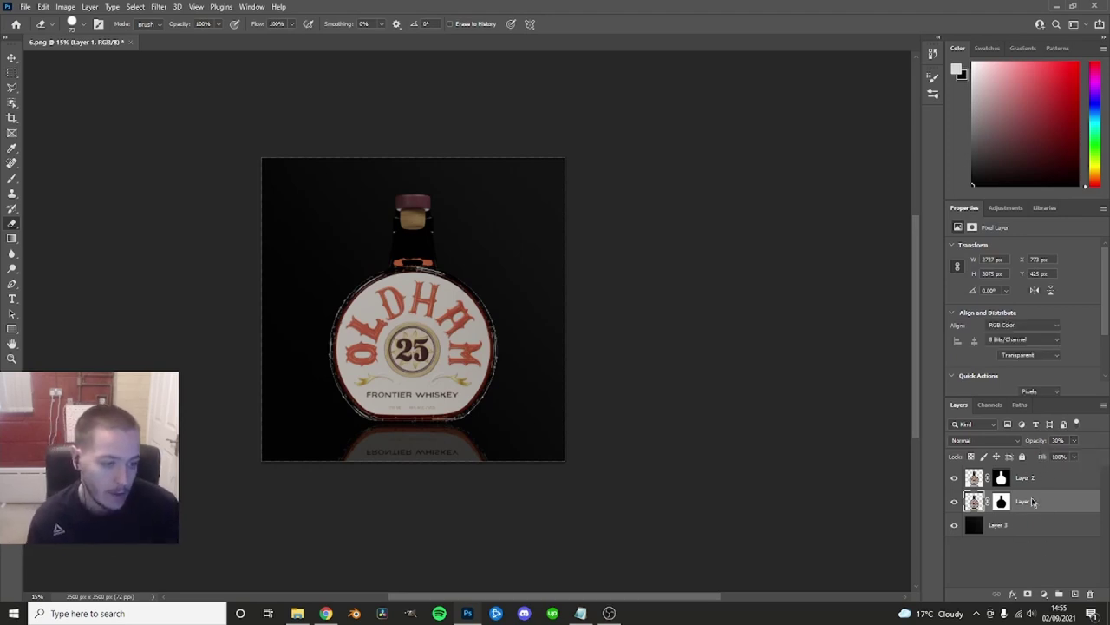
left_click(1041, 479)
left_click(1055, 501)
left_click(1073, 440)
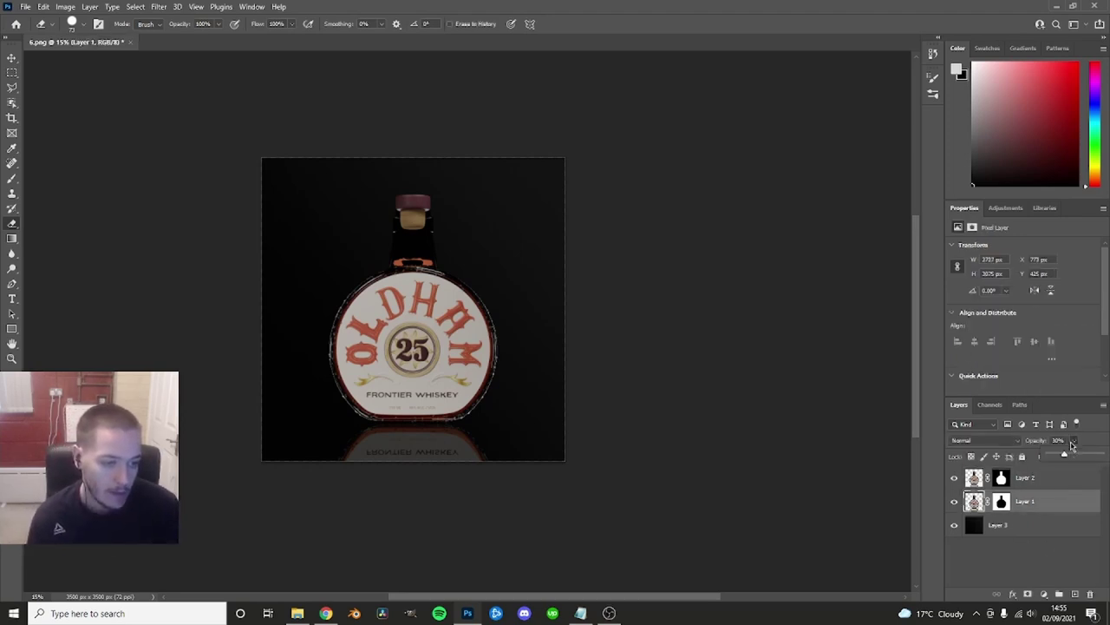
left_click(1056, 482)
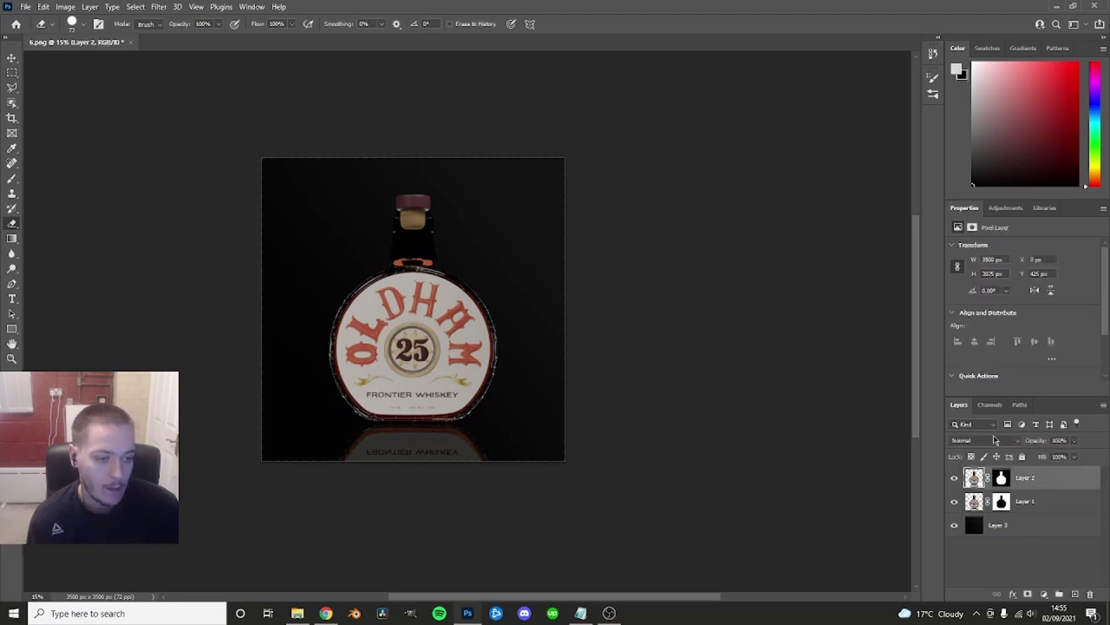
left_click(1007, 208)
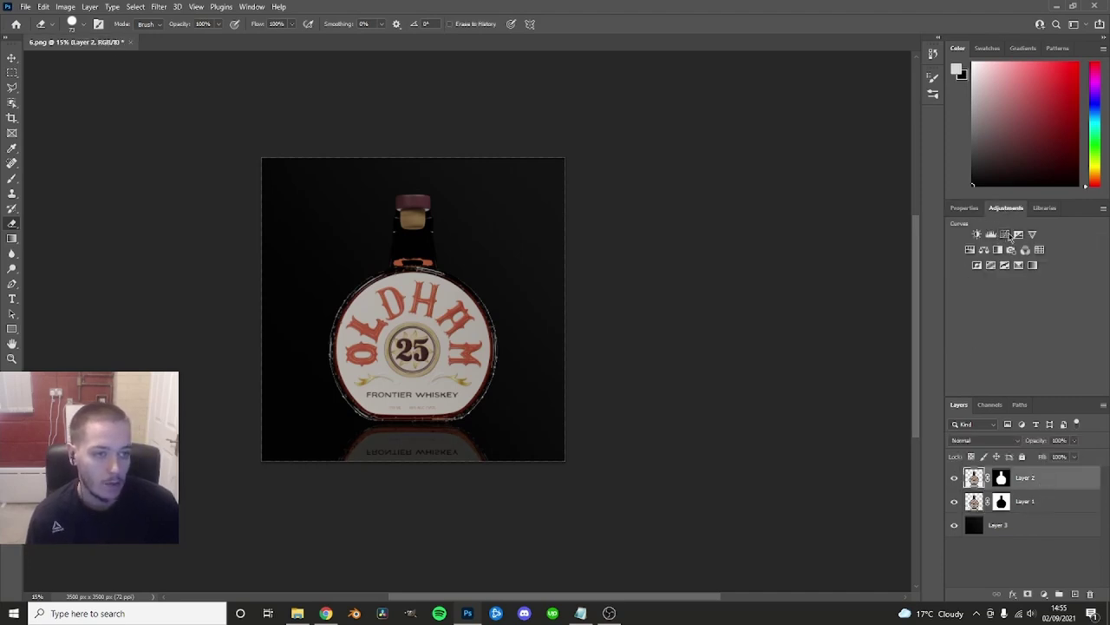
- Add a Curves adjustment above Layer 2, raising highlights and lowering shadows into an S-curve
left_click(1004, 234)
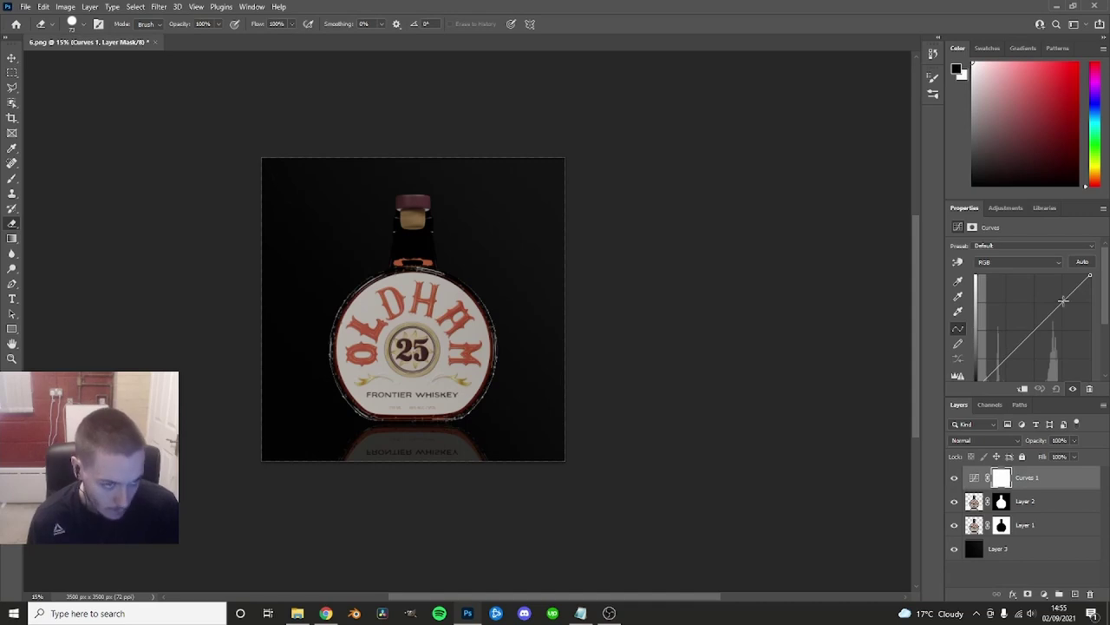
left_click_drag(1060, 303, 1060, 299)
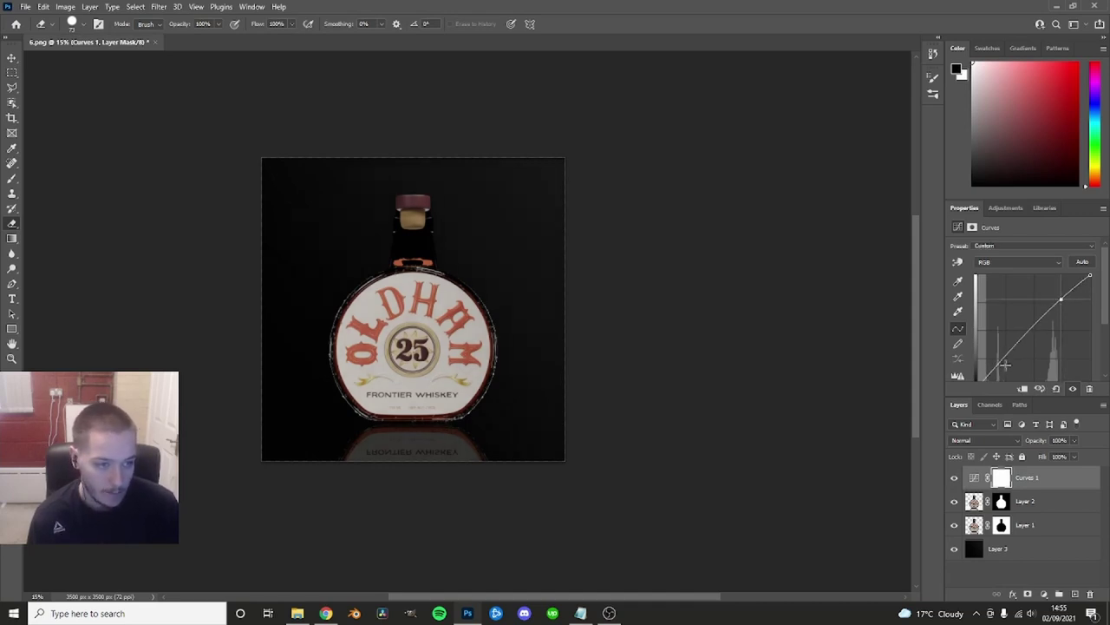
scroll(997, 362, "down", 1)
left_click_drag(995, 349, 996, 355)
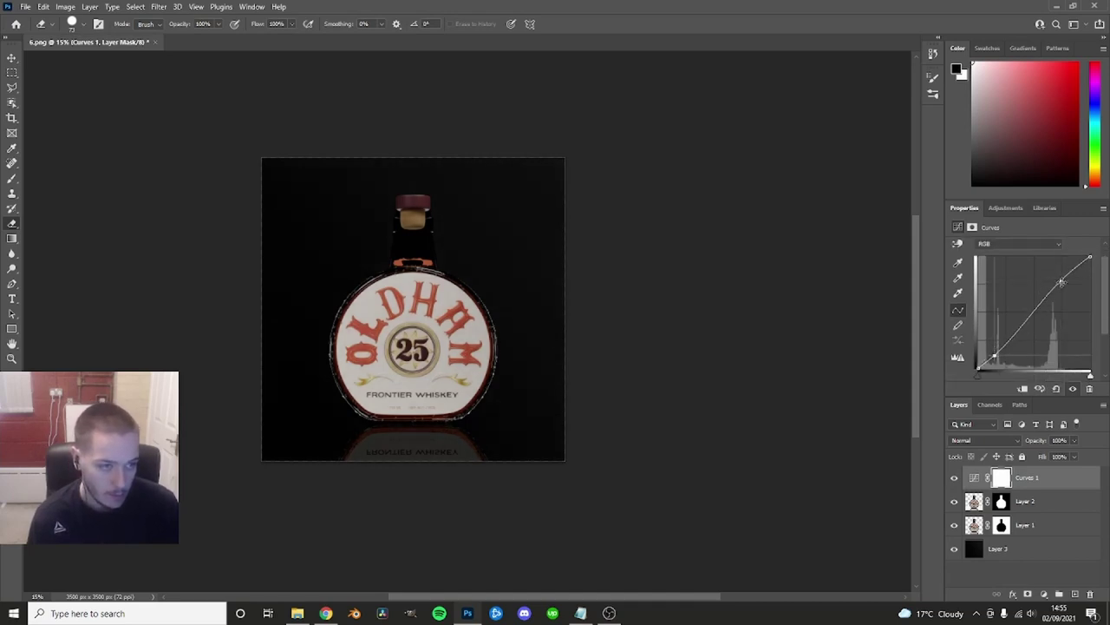
left_click_drag(1061, 283, 1059, 280)
left_click(994, 356)
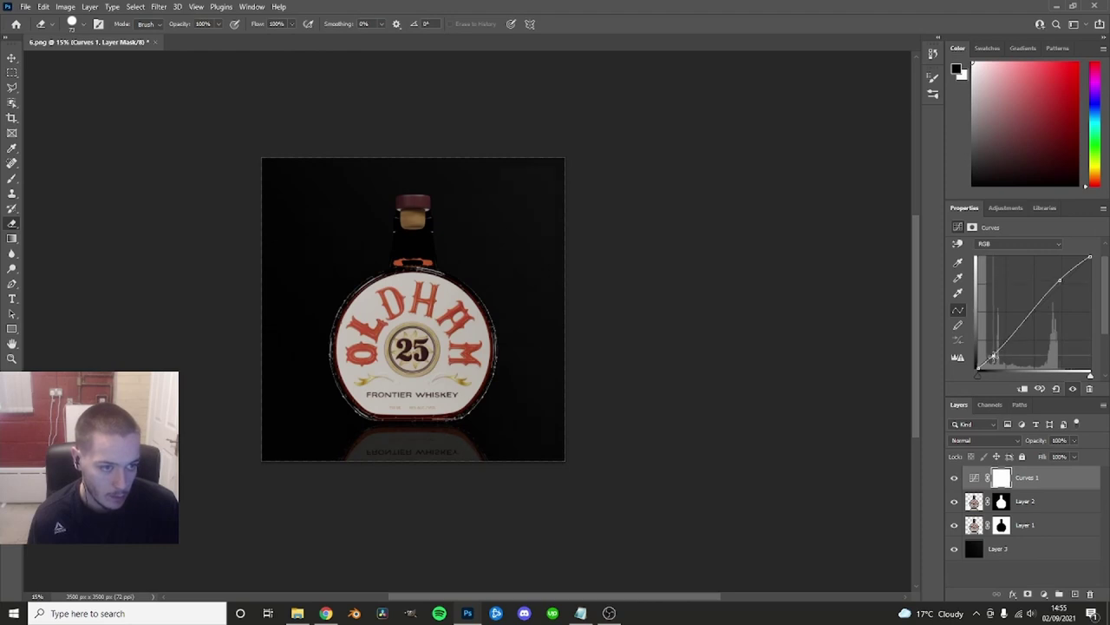
left_click(1062, 282)
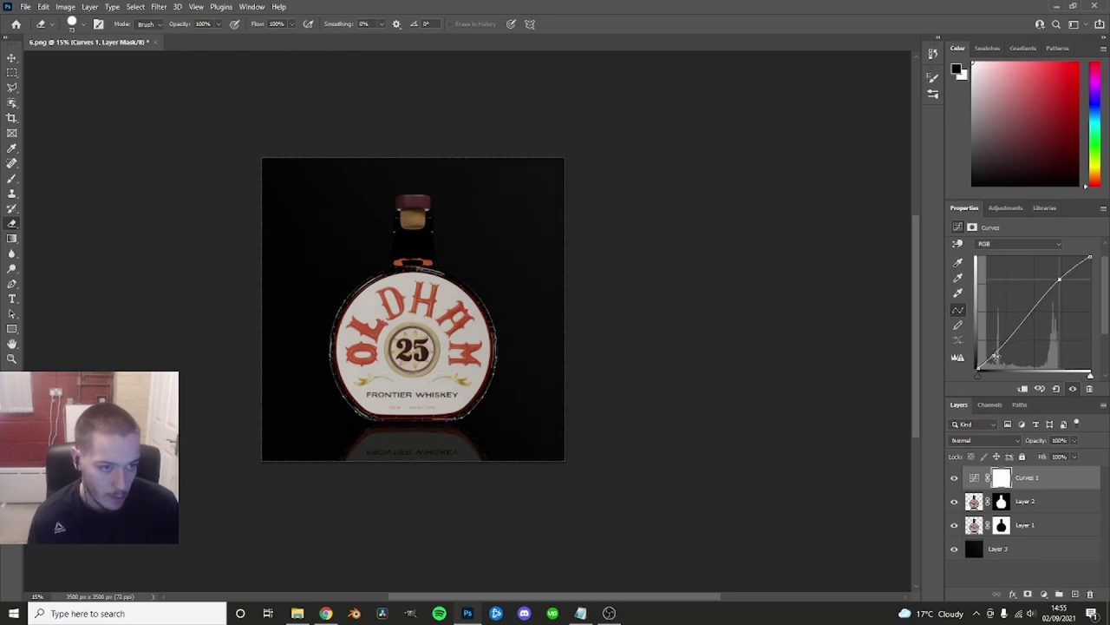
left_click(996, 356)
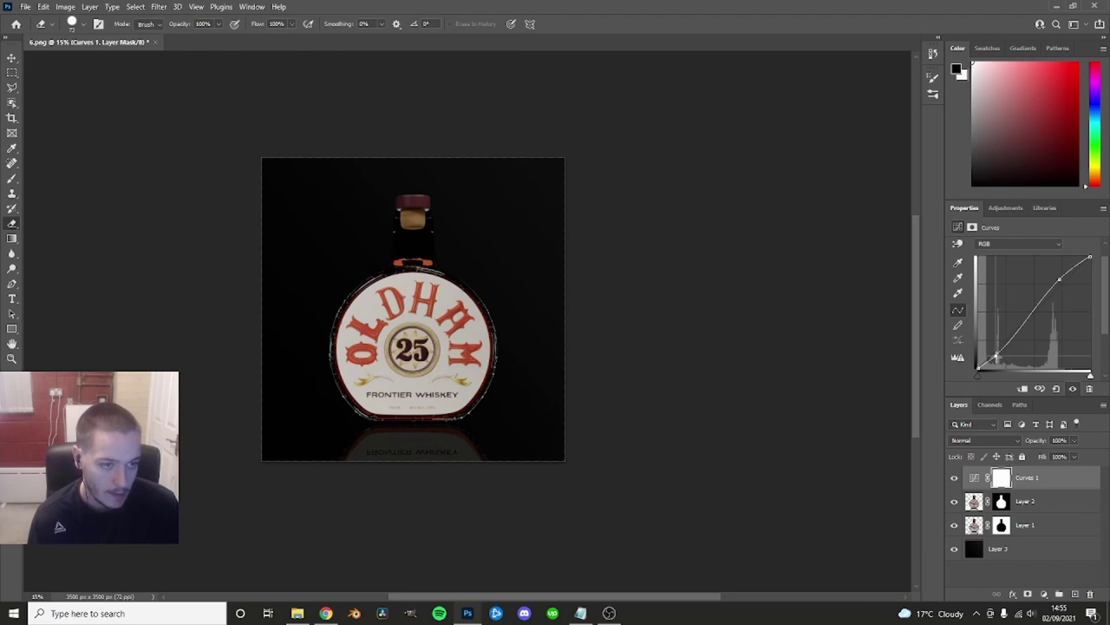
left_click_drag(998, 357, 996, 358)
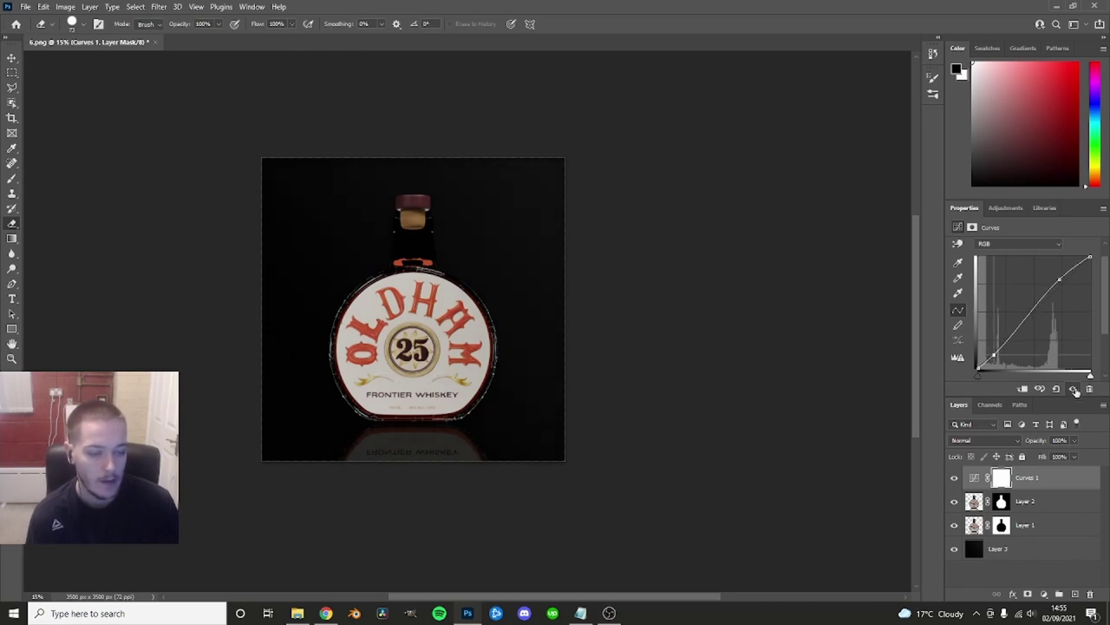
- Clip Curves 1 to Layer 2, then click through the layers and zoom in
right_click(1029, 478)
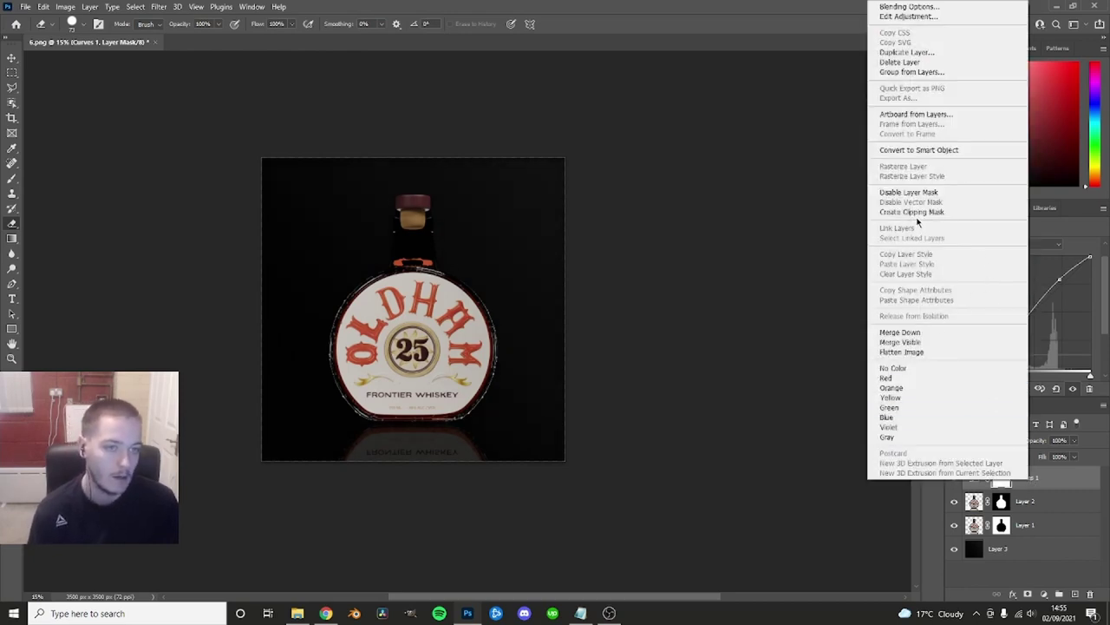
left_click(921, 214)
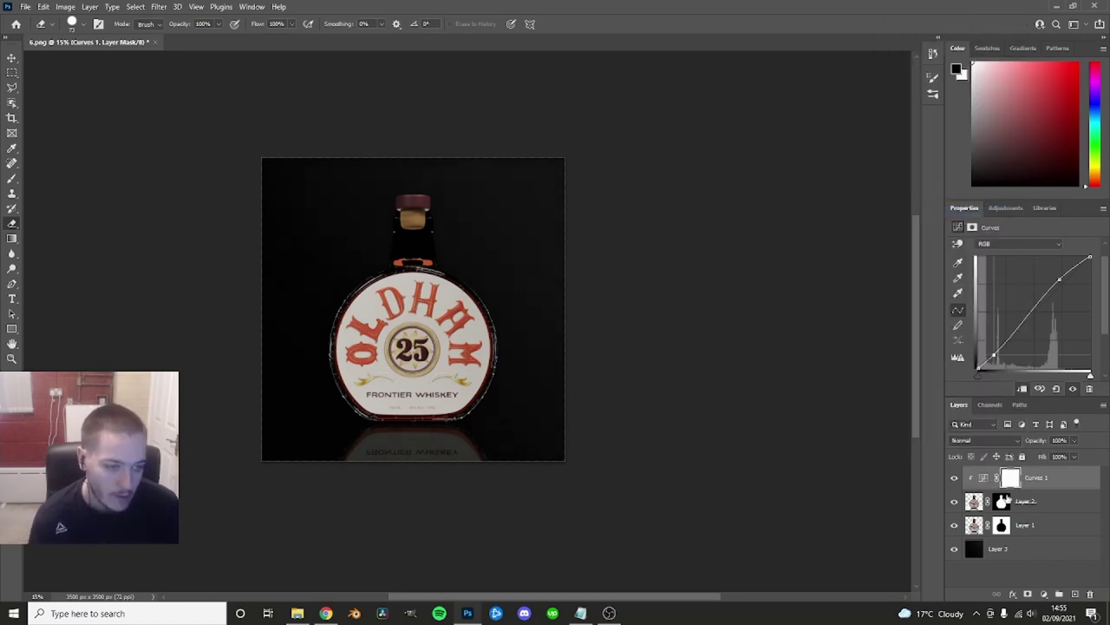
left_click(1037, 527)
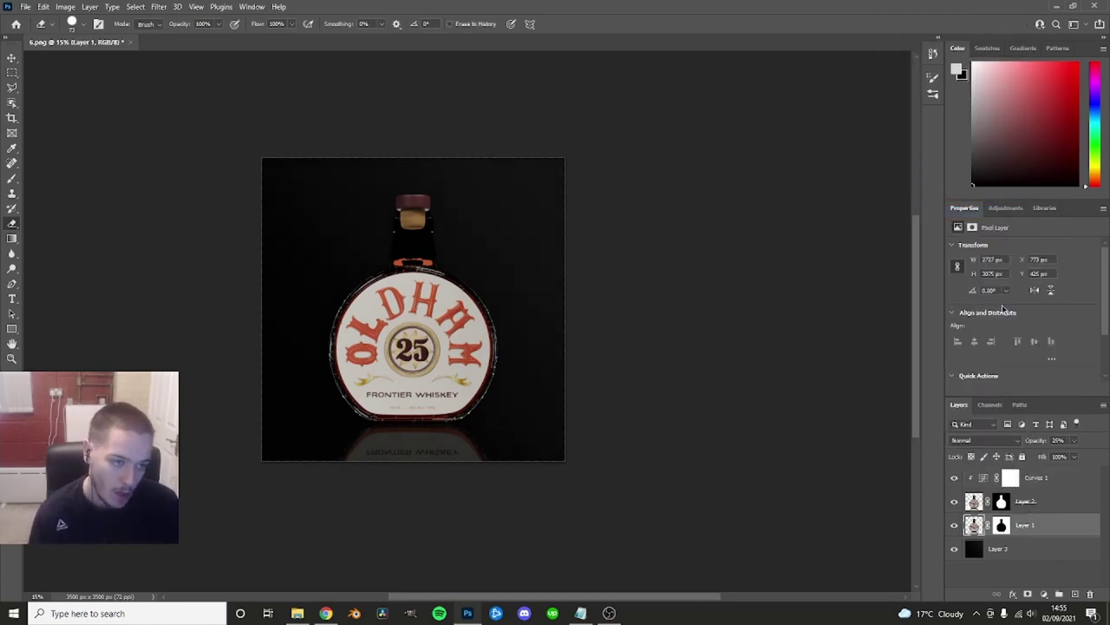
left_click(1053, 476)
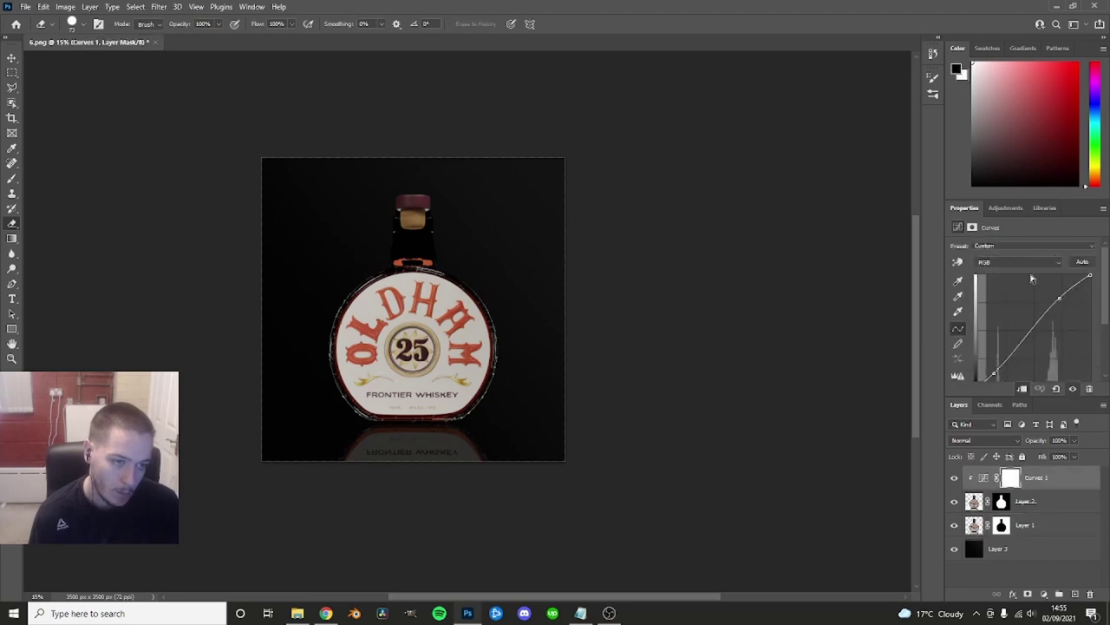
left_click(1050, 527)
left_click(1015, 551)
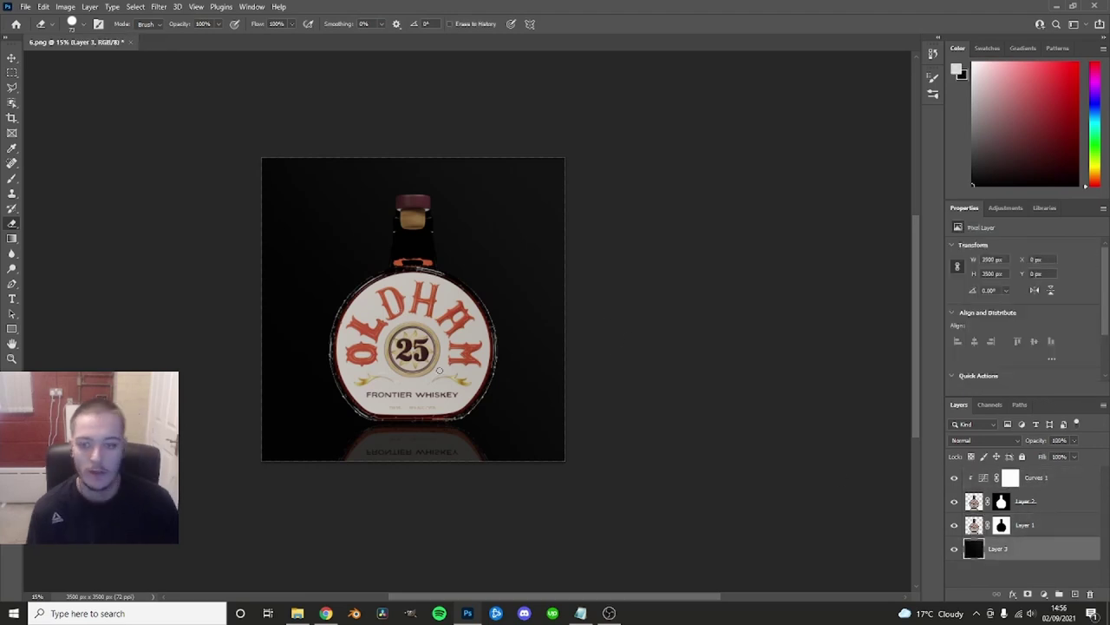
scroll(425, 286, "up", 2, "alt")
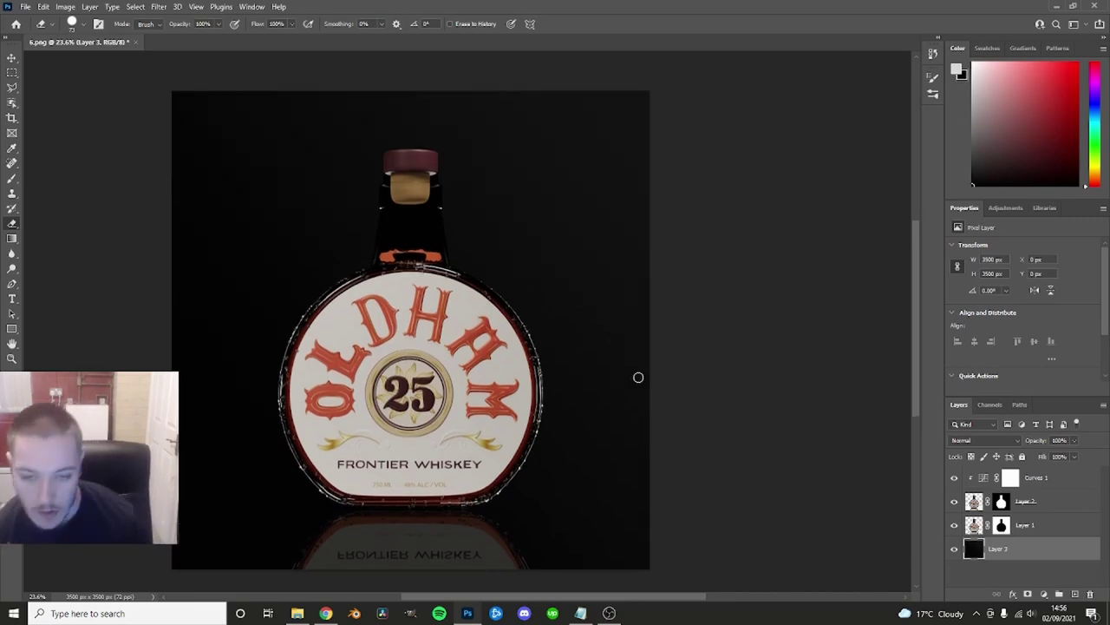
scroll(625, 574, "left", 3)
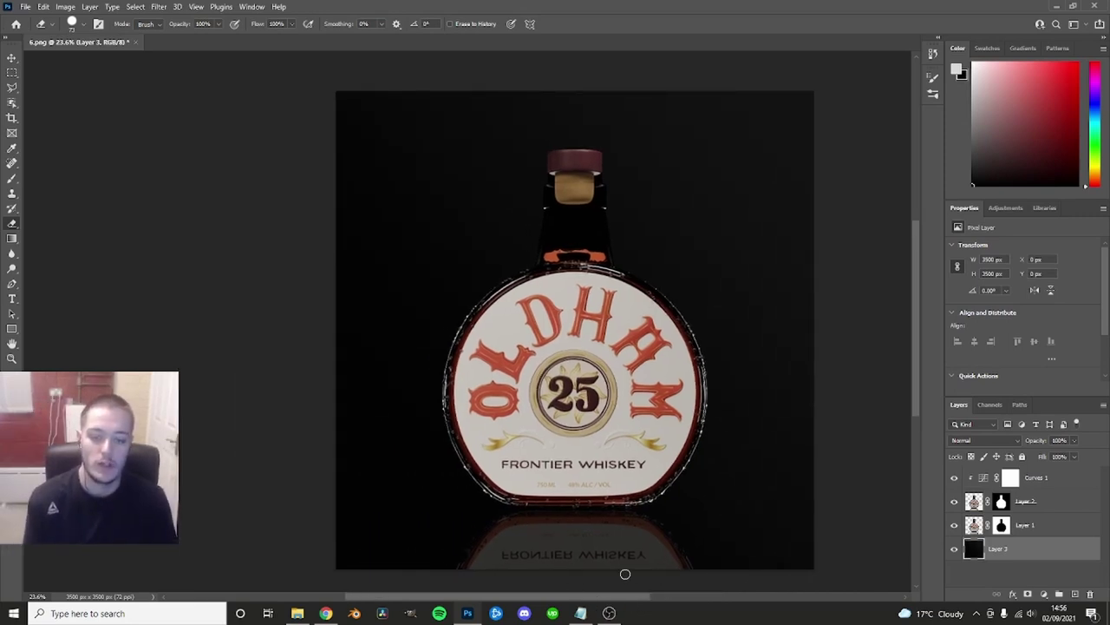